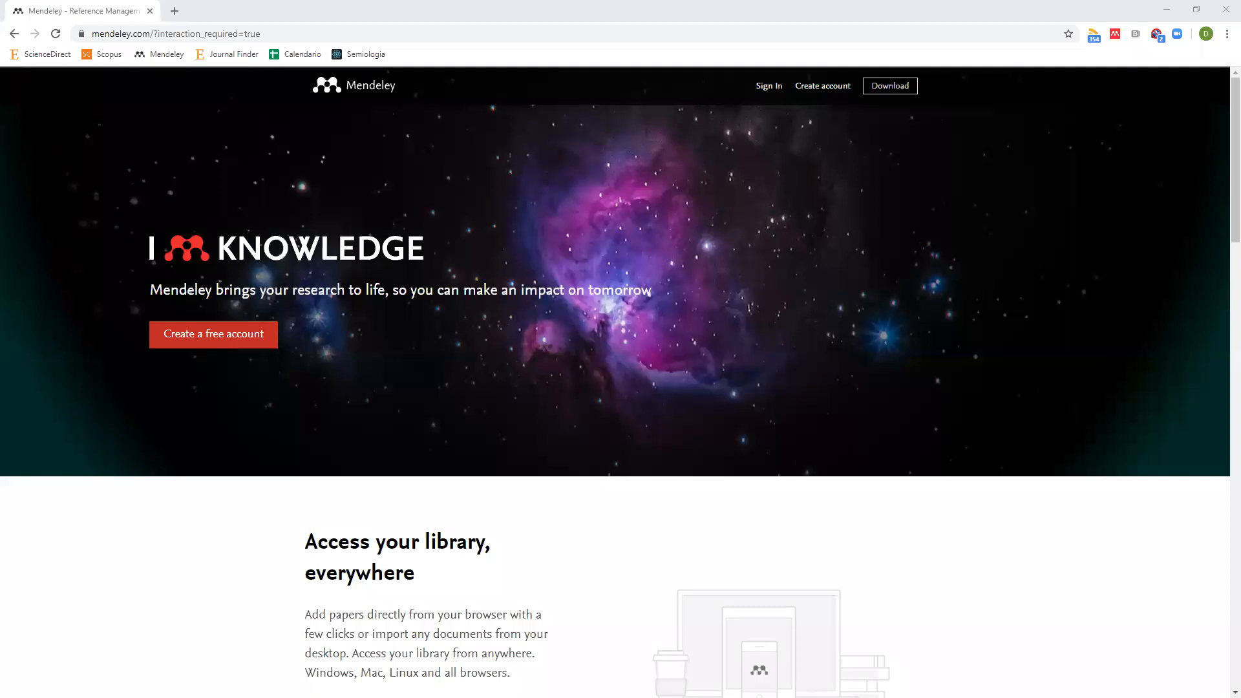
Zoom the Mendeley welcome page in the browser to 125% with Ctrl+Plus.
key(ctrl+plus)
key(ctrl+plus)
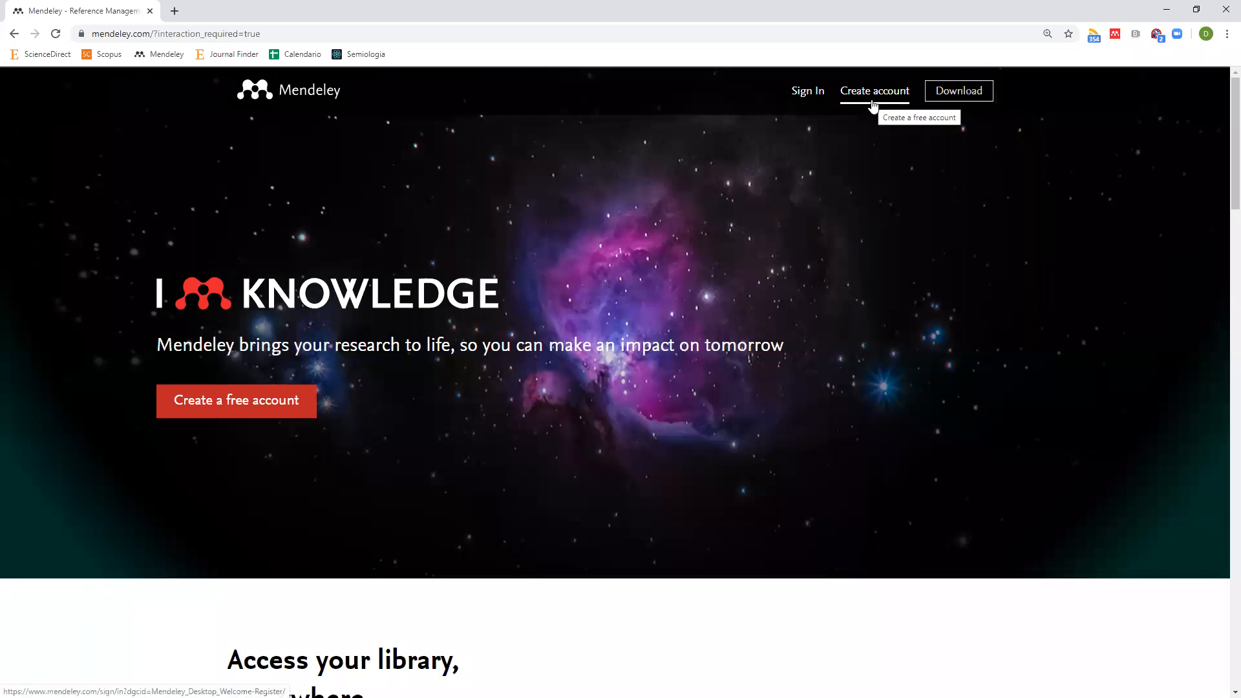
Sign in to Mendeley with the account e-mail address and password.
click(809, 93)
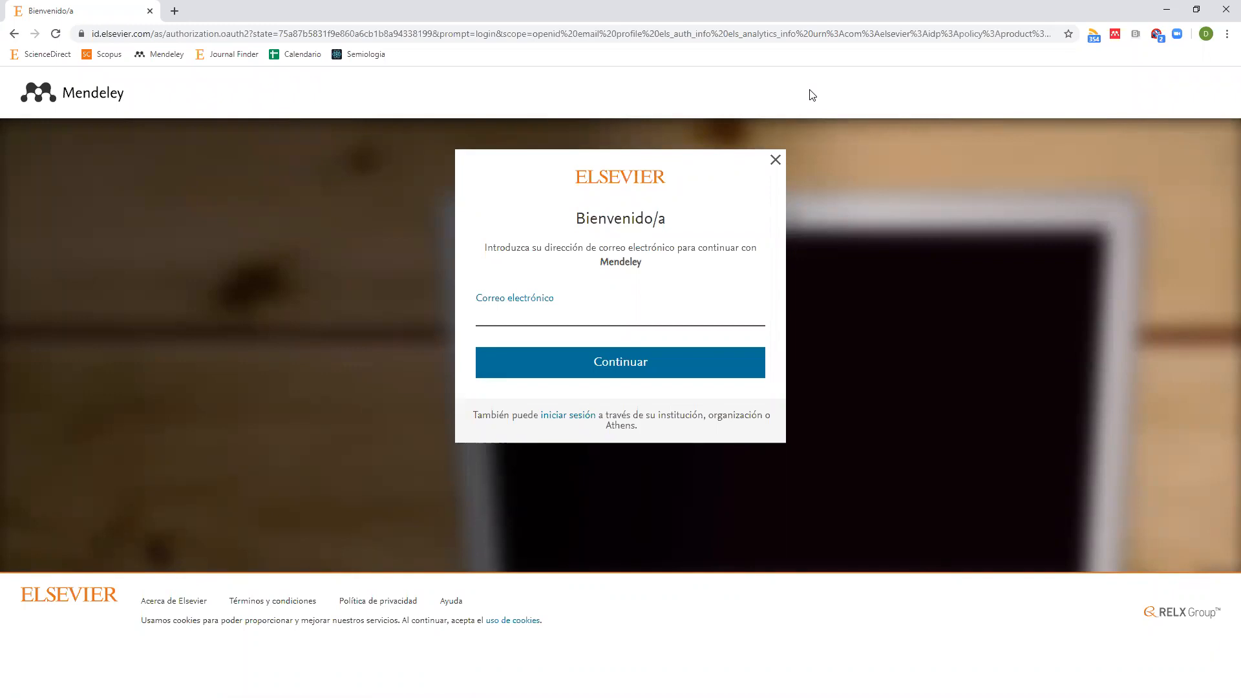
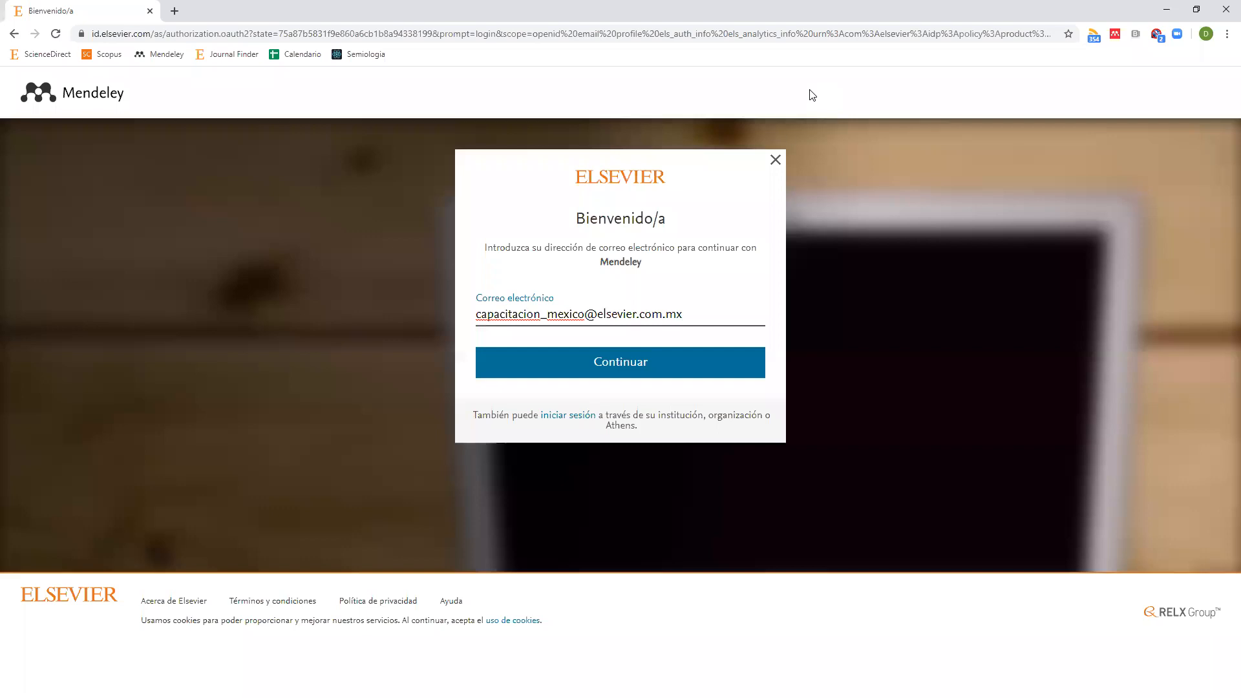
click(683, 369)
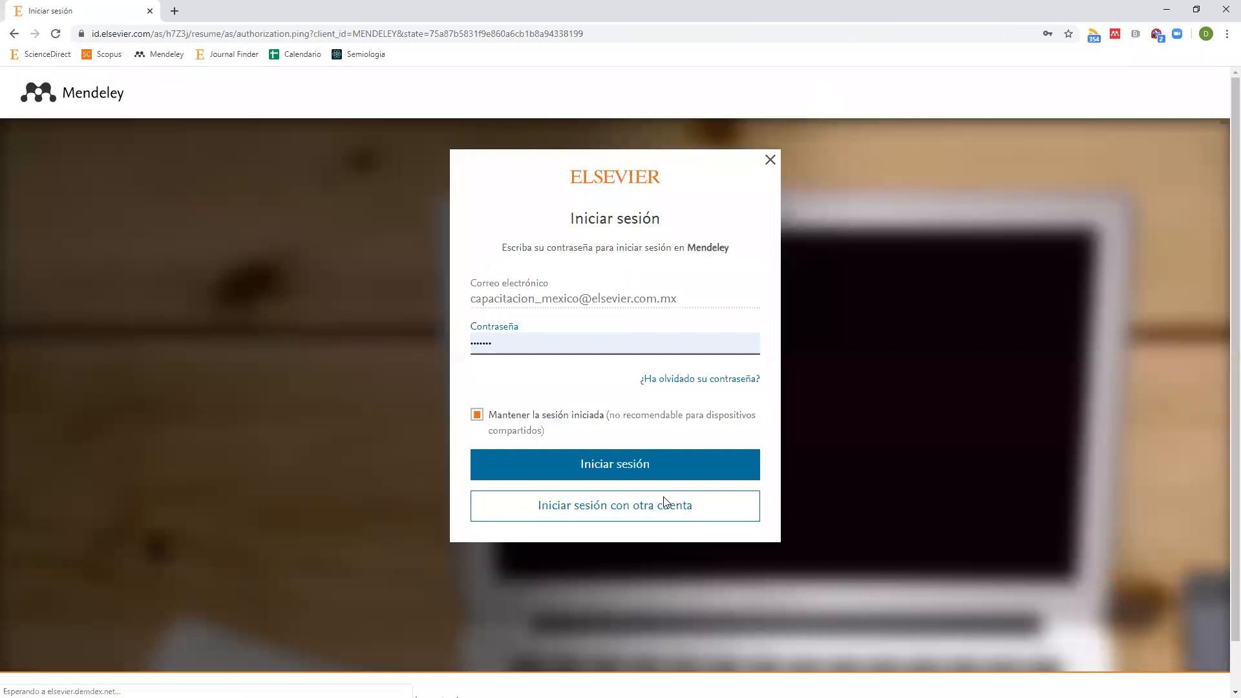
click(695, 471)
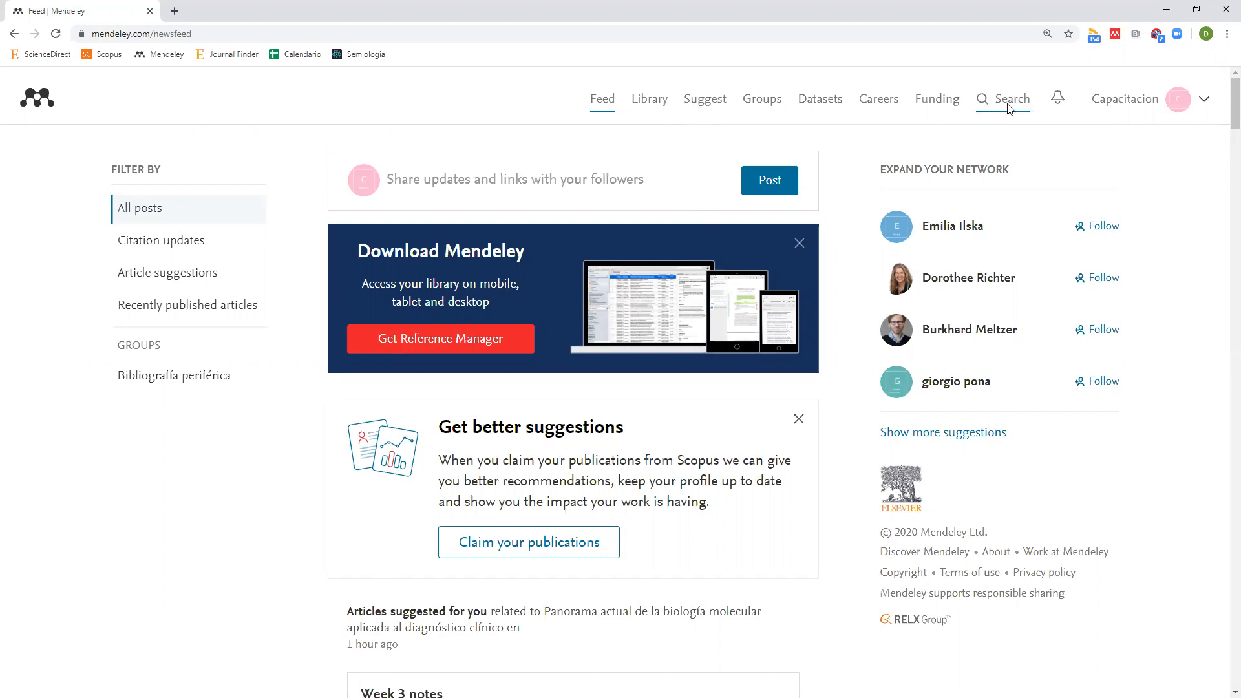
Open the empty Library, glance at Mendeley Desktop, and close the Welcome dialog.
click(649, 115)
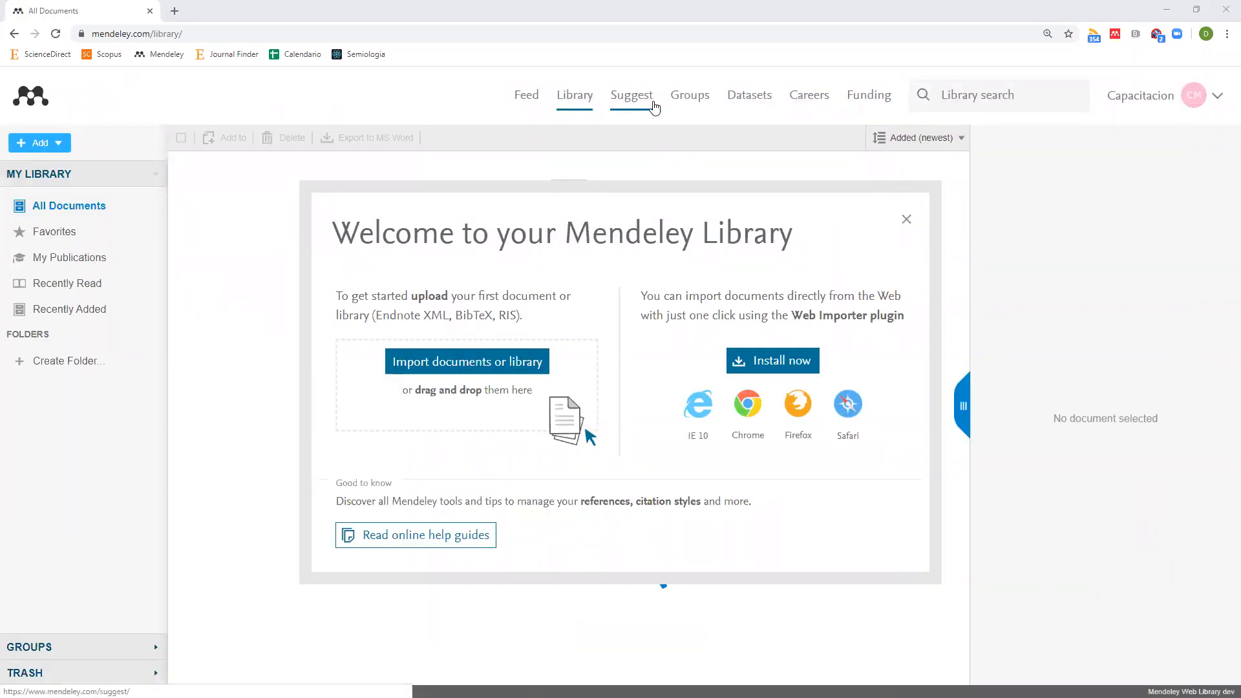
key(alt+Tab)
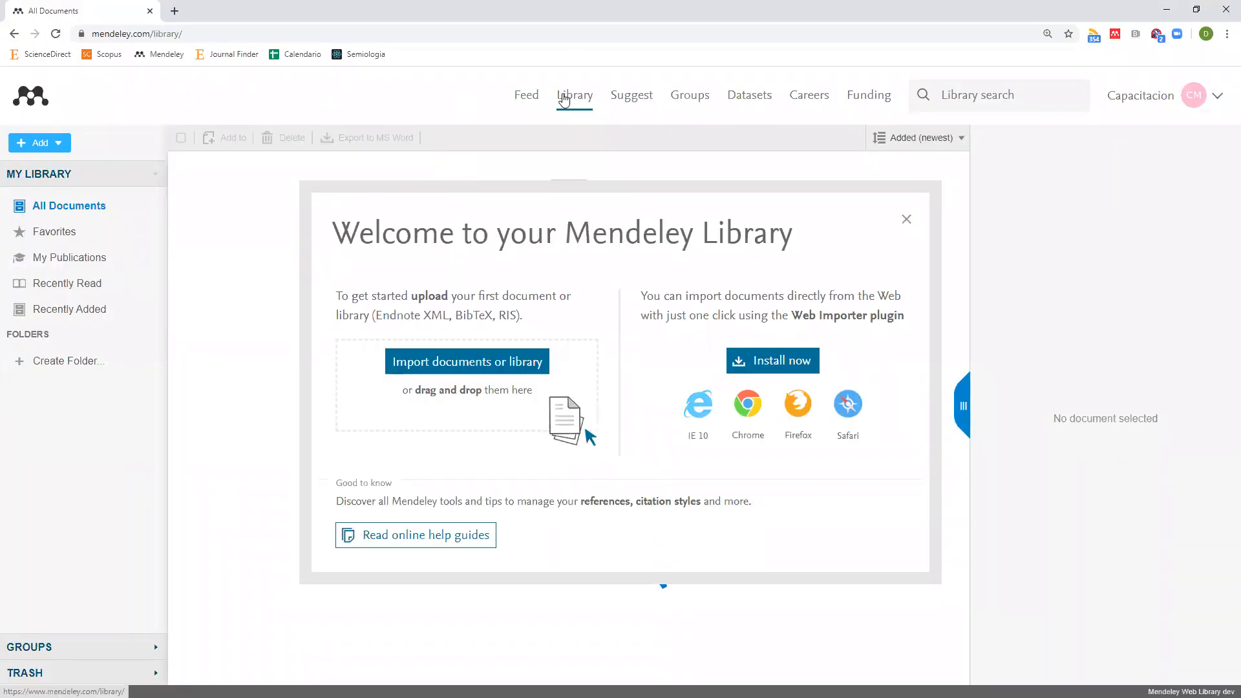
click(906, 219)
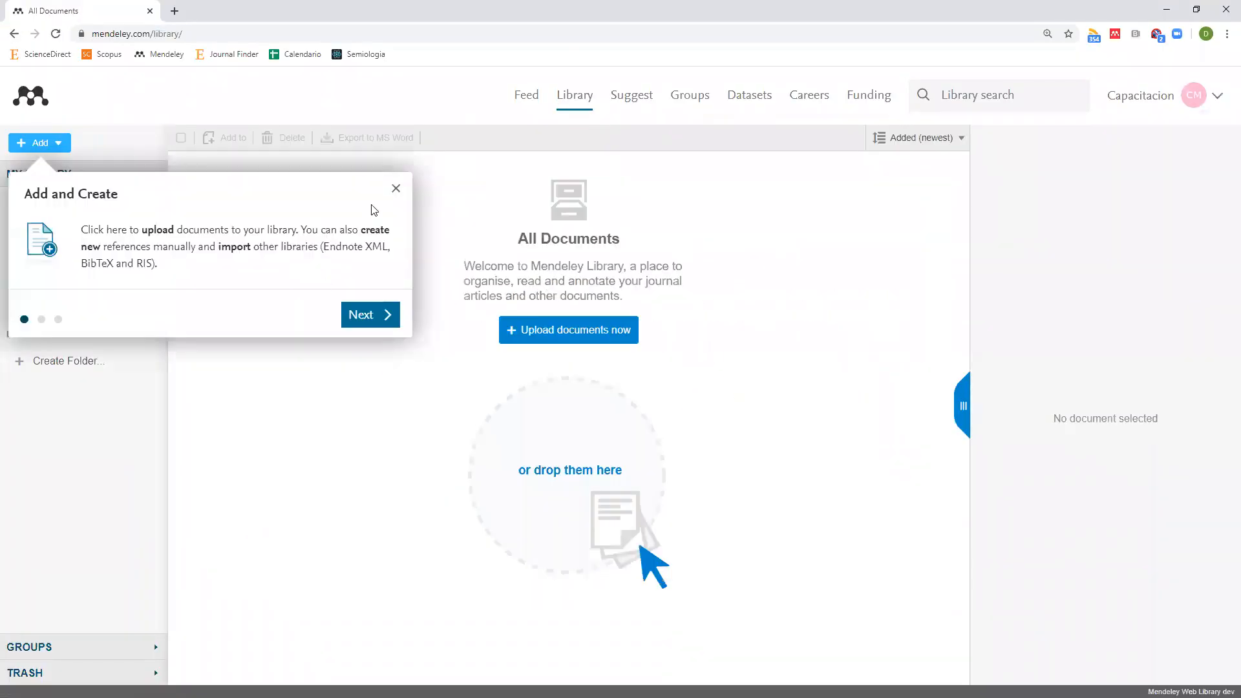
Close the Add and Create tour tip in the web library.
click(394, 190)
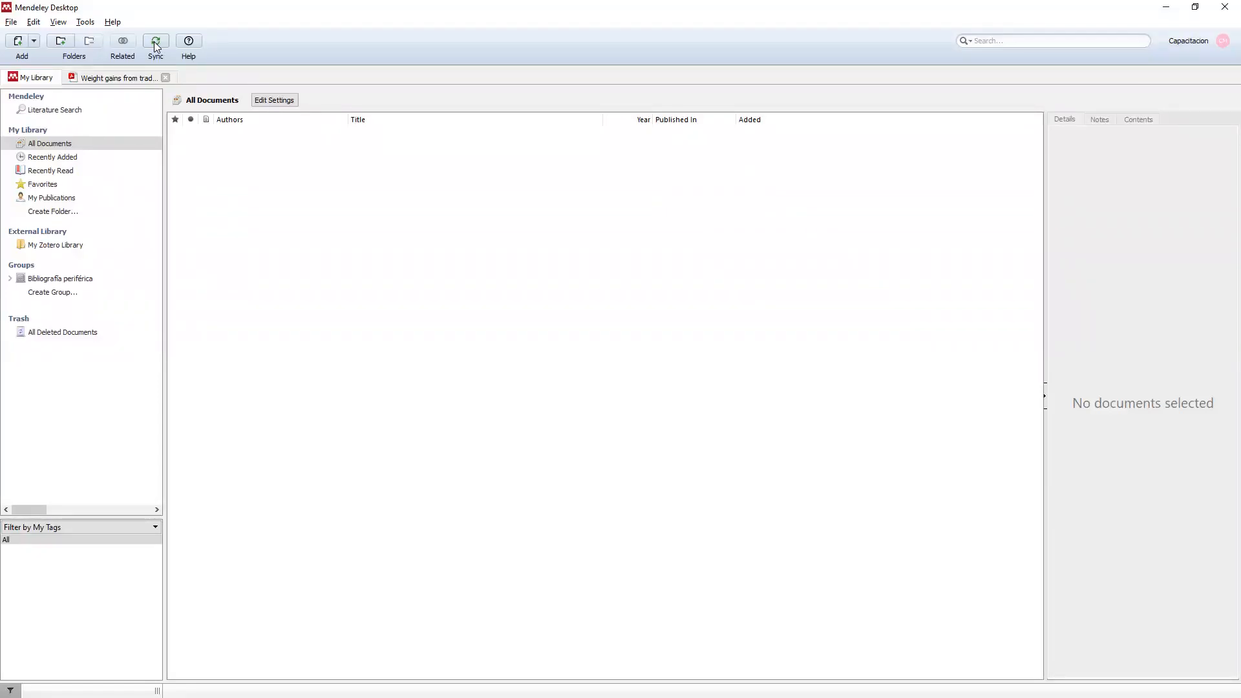
Sync Mendeley Desktop, then start a New manual entry in the web library.
click(156, 43)
key(alt+Tab)
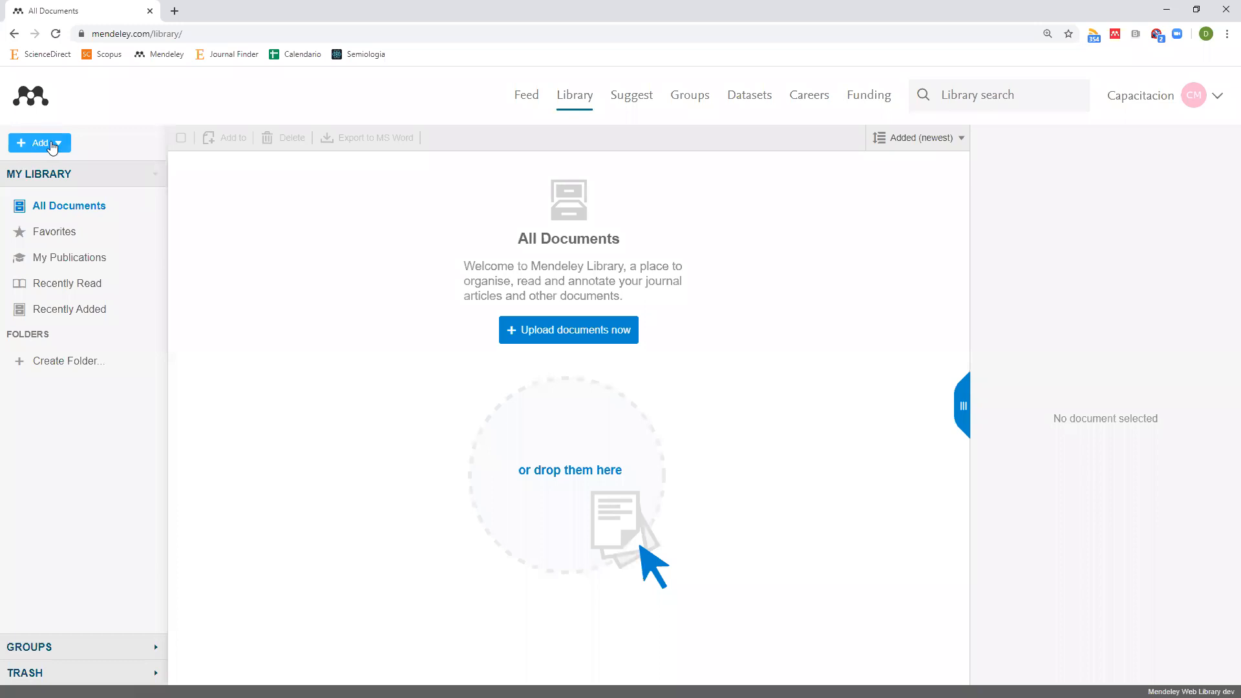
click(54, 143)
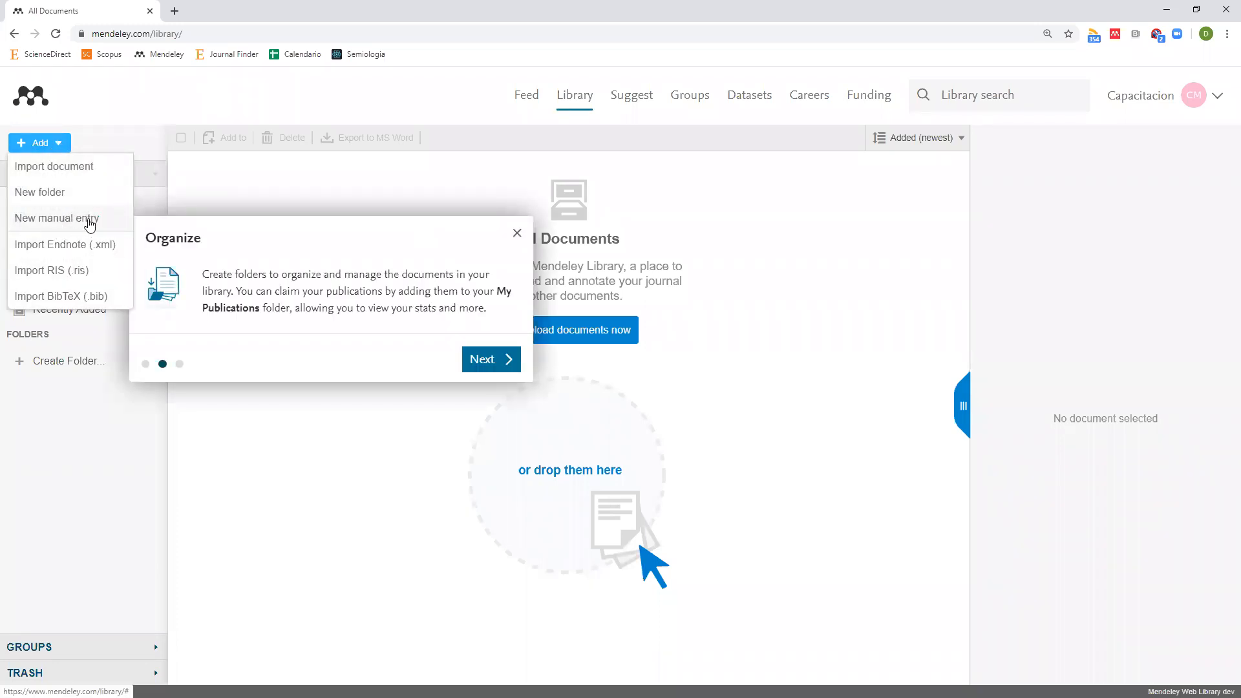
click(90, 220)
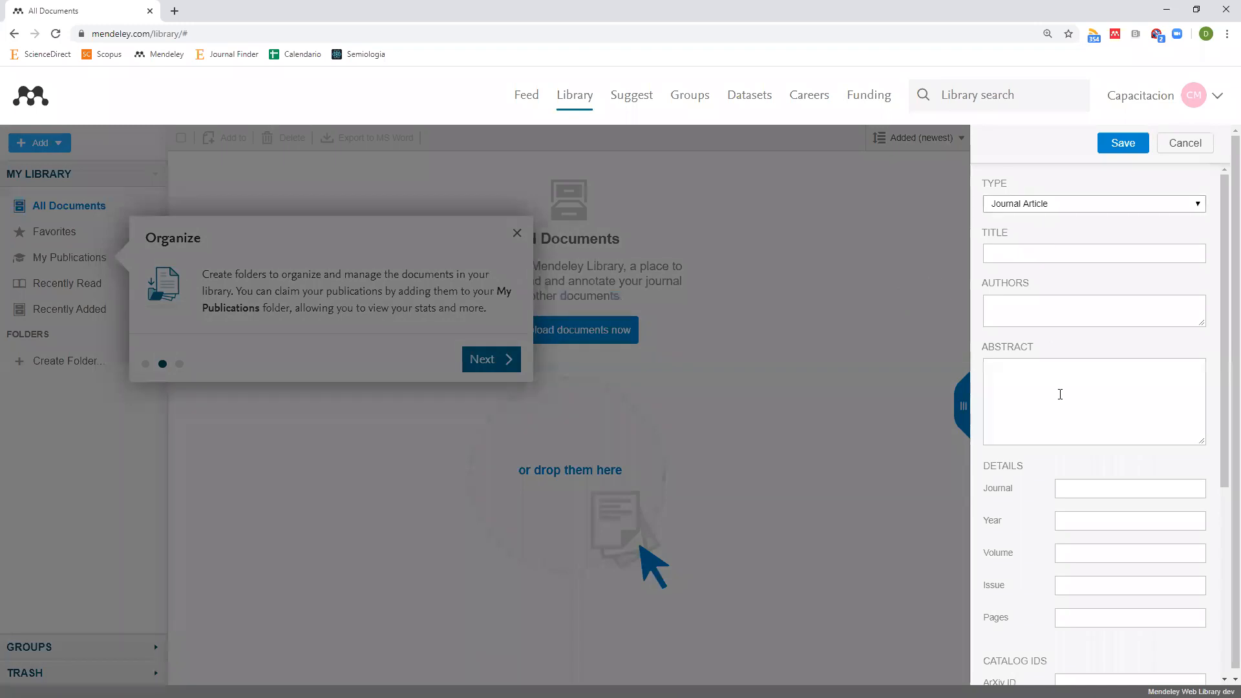
Fill a Film entry titled 'Mission : Impossible', then cancel it without saving.
click(1077, 204)
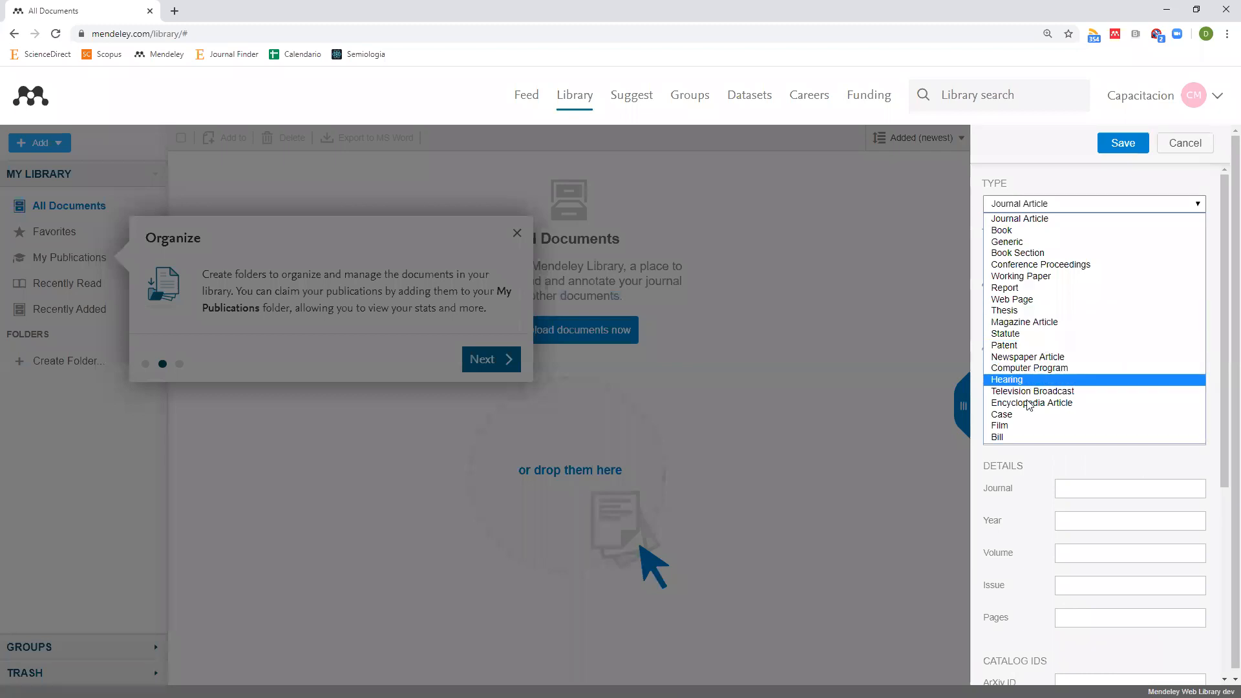
click(1022, 425)
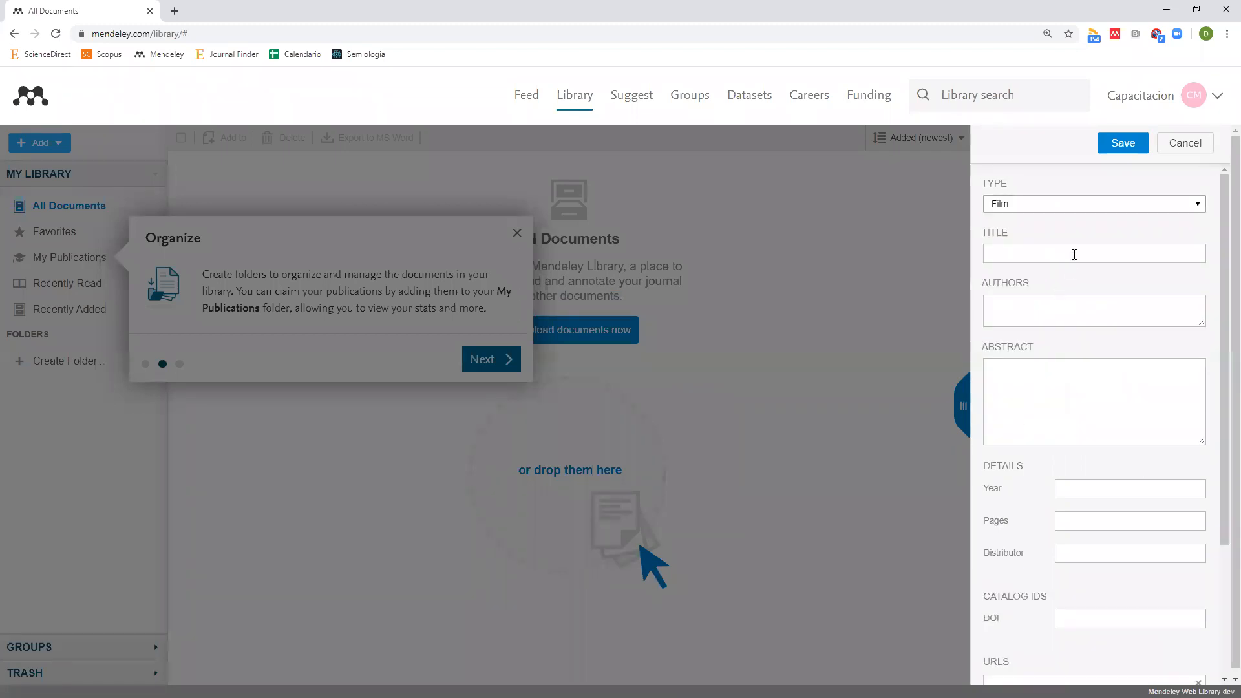
click(1074, 254)
text(Mission : Impossible)
click(1064, 310)
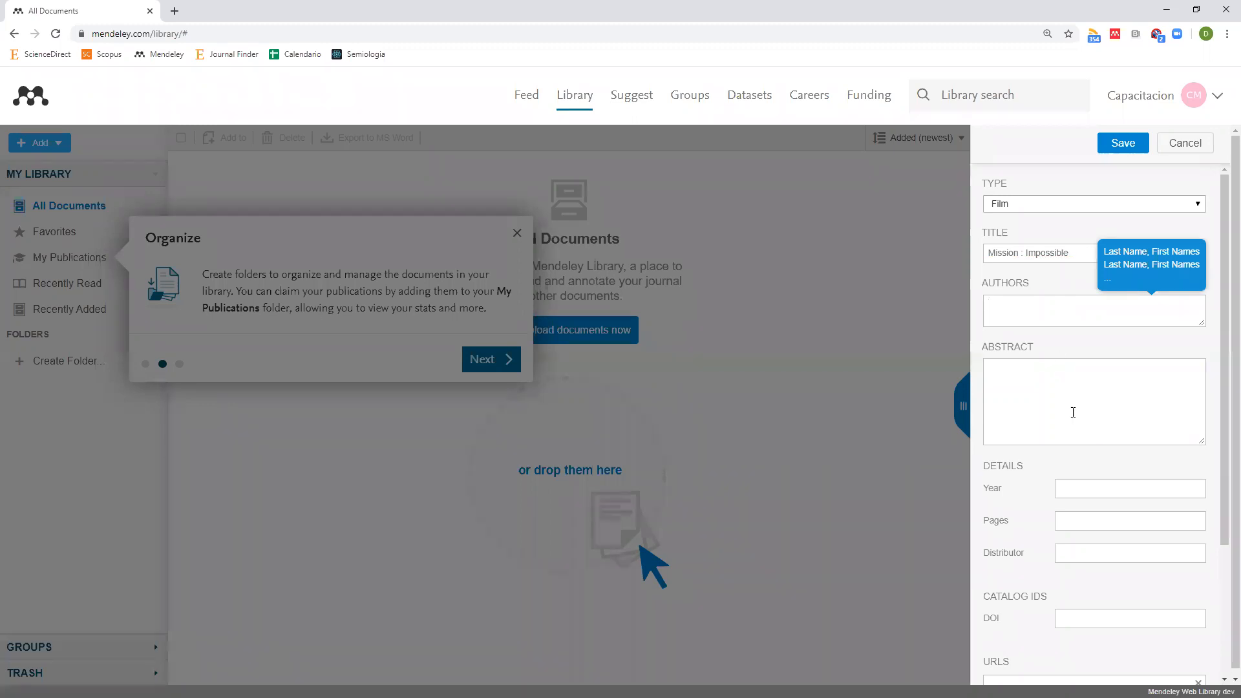
scroll(1083, 335, down, 3)
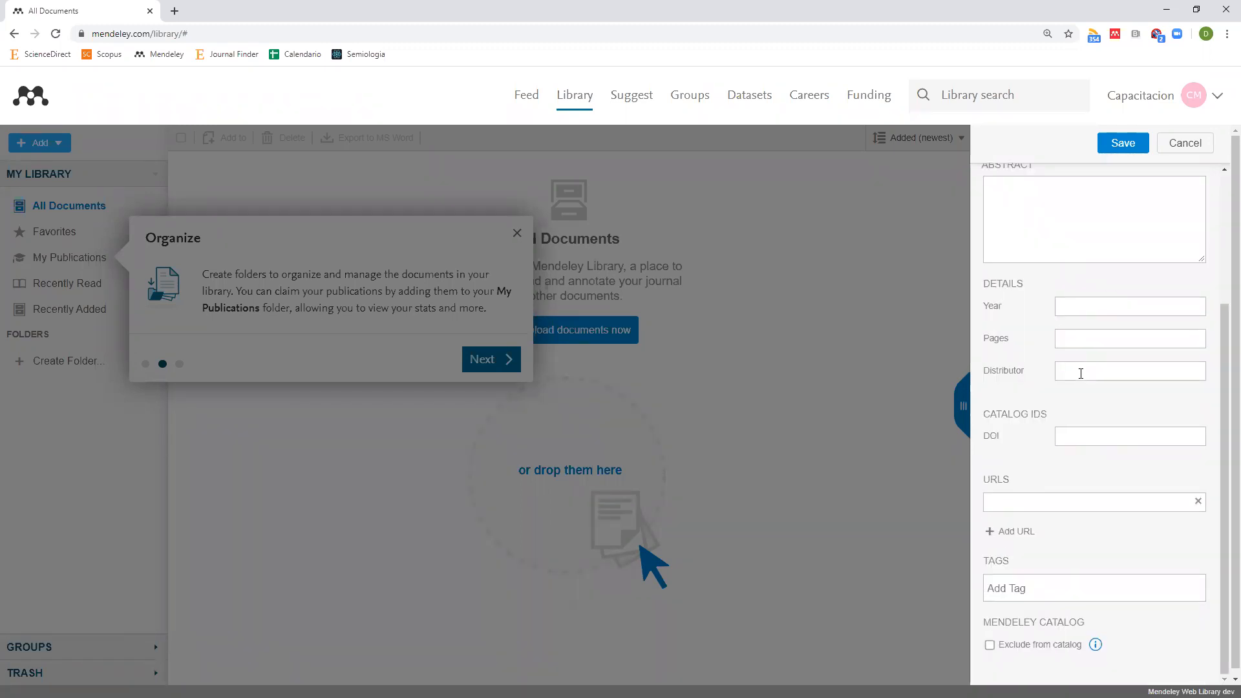
scroll(1081, 373, up, 3)
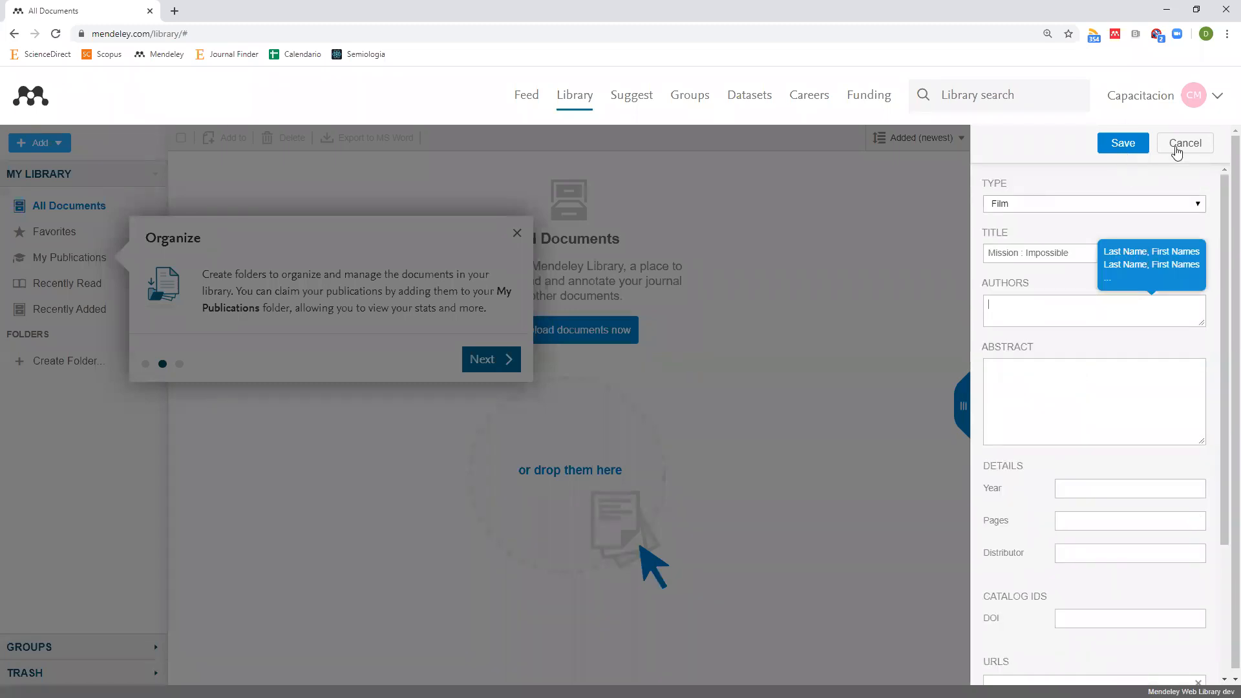
click(1180, 148)
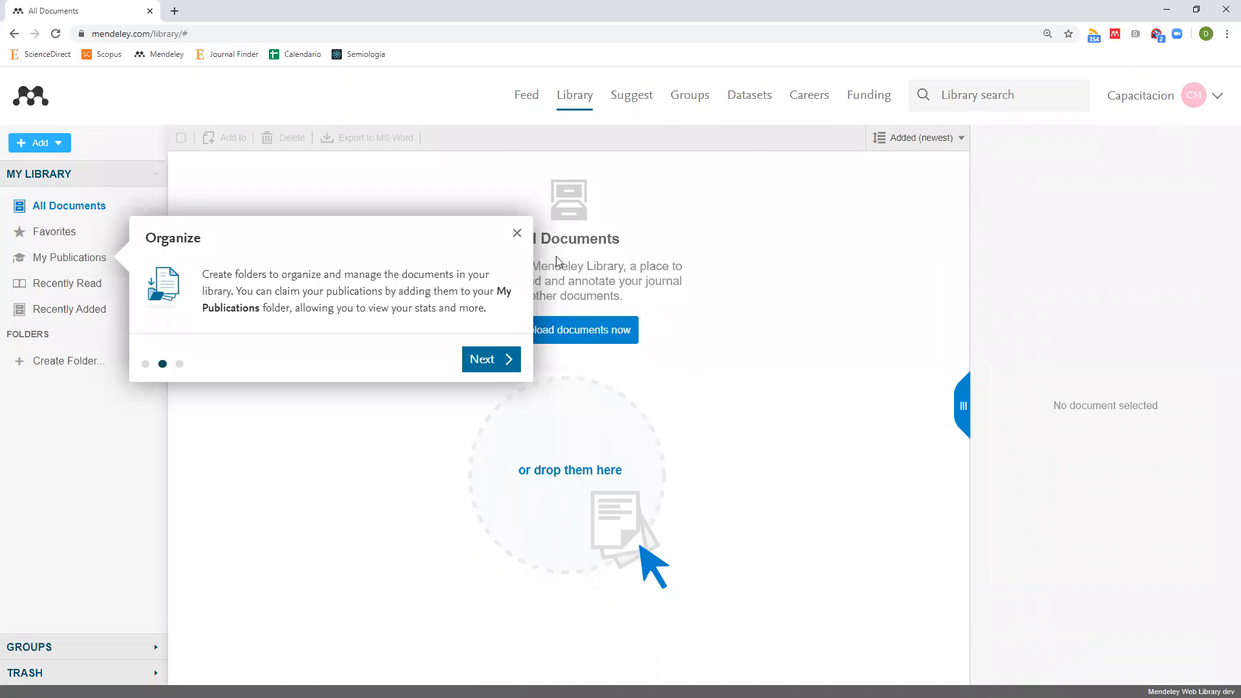
Close the Organize tour tip over the empty All Documents list.
click(518, 234)
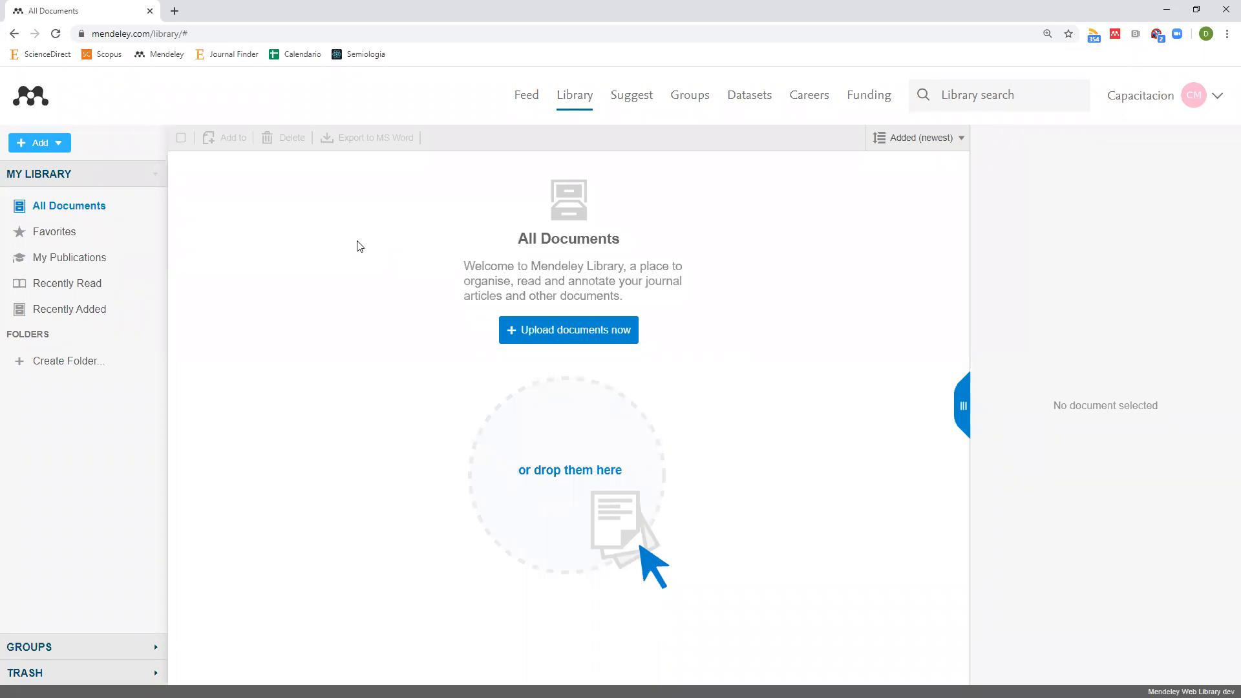
Import Documento1.pdf, Documento2.pdf and Documento3.pdf from Descargas into the library.
click(62, 151)
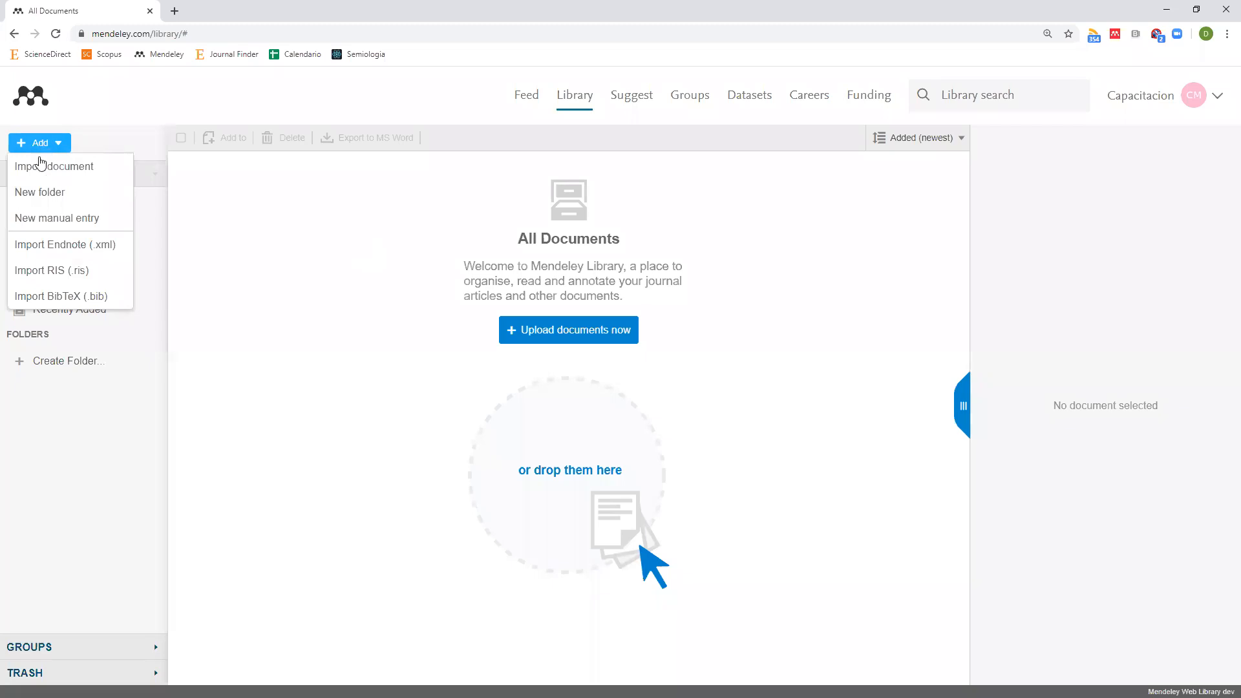
click(65, 169)
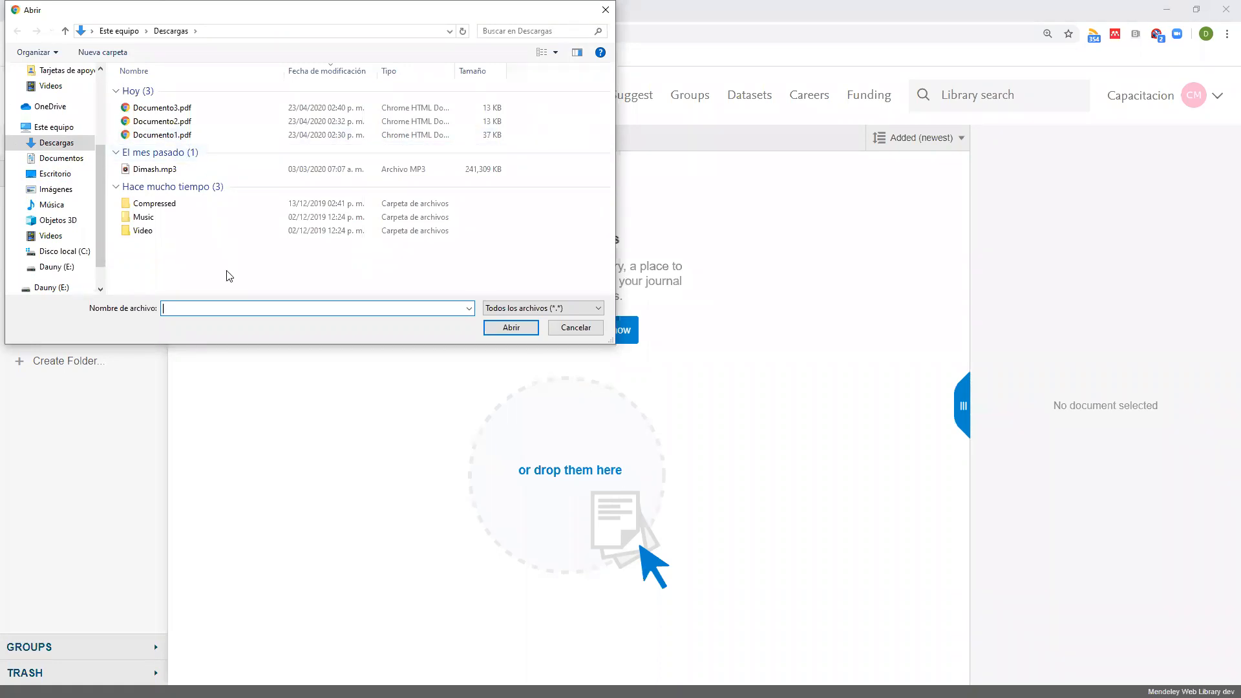
shift+click(183, 106)
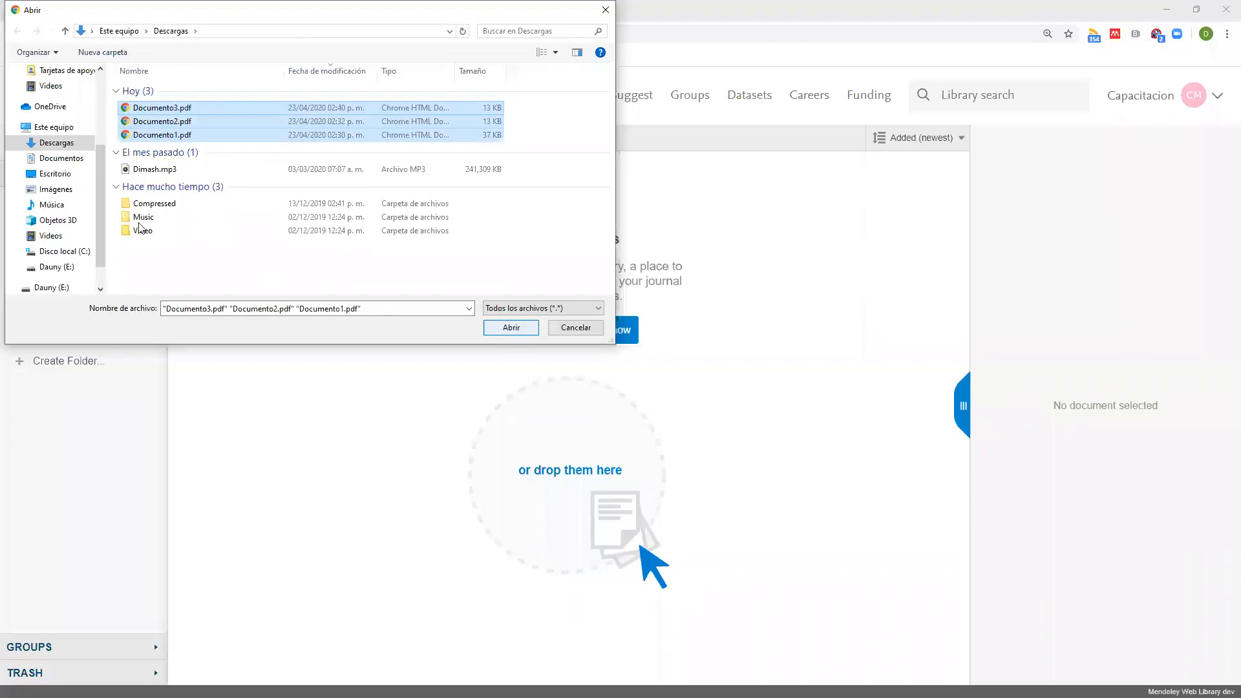
click(180, 135)
shift+click(187, 108)
click(511, 328)
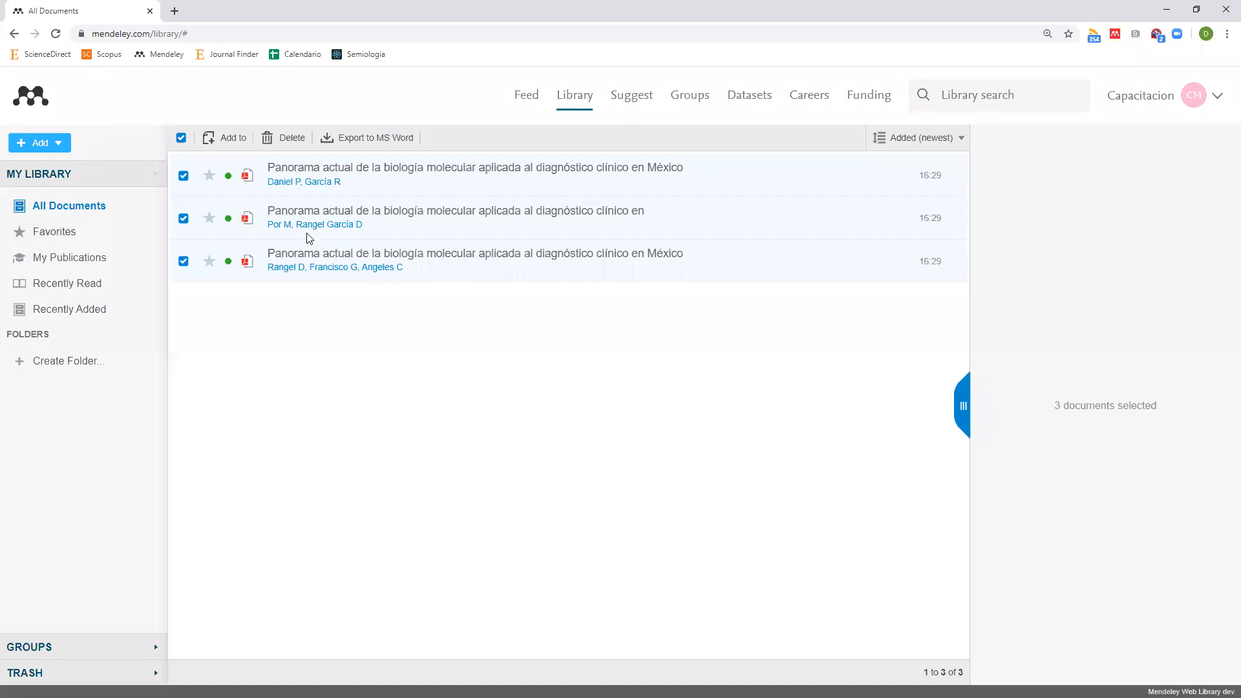
Open all three Panorama papers' PDFs in separate viewer tabs, ending on the third.
click(247, 180)
click(75, 10)
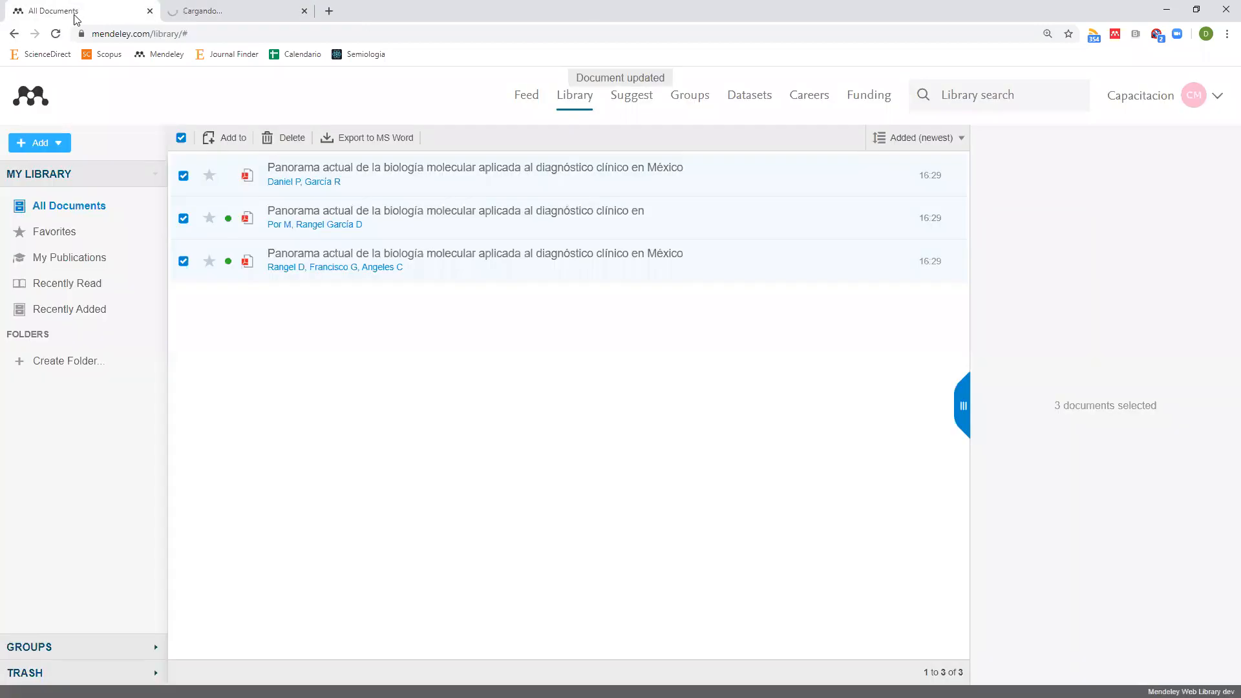
click(244, 220)
click(110, 15)
click(244, 262)
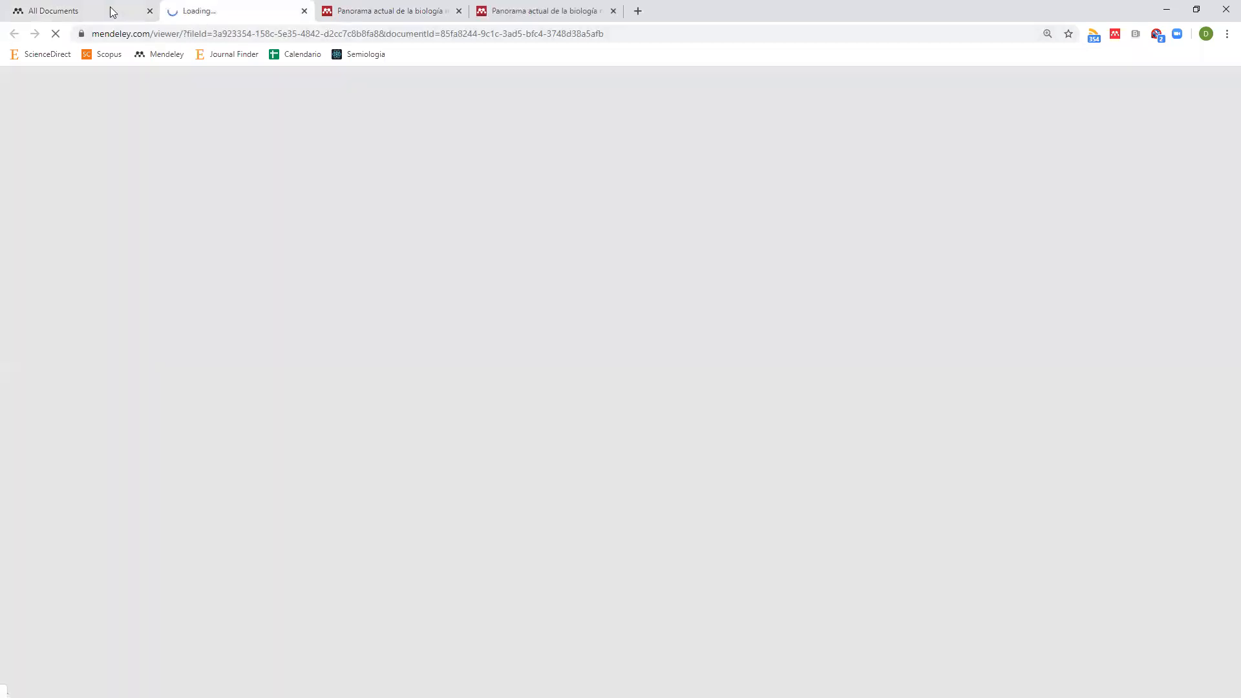
click(109, 11)
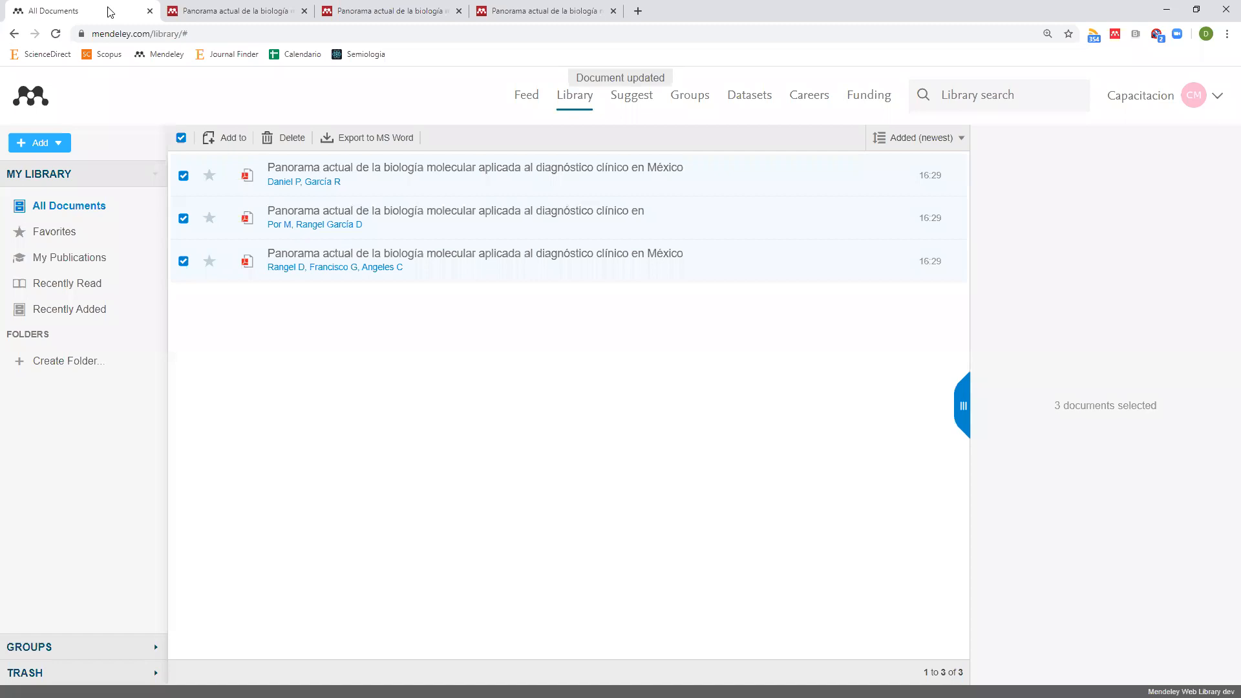
click(547, 13)
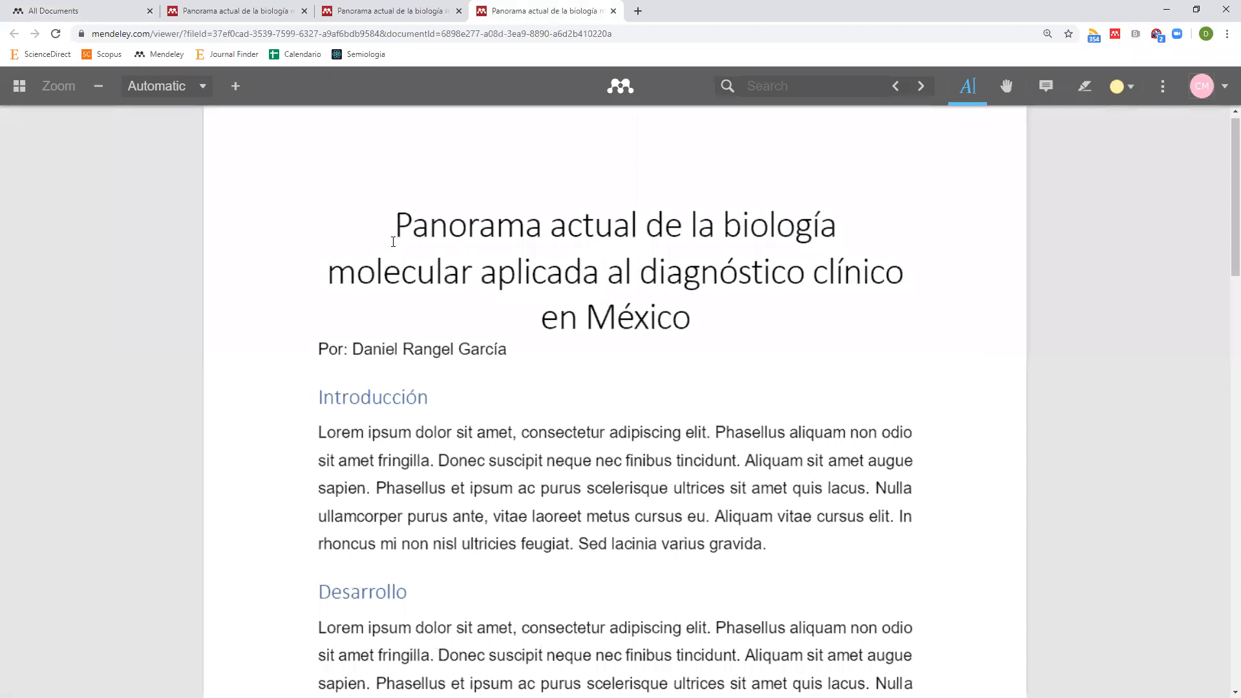
Select the title, Introducción heading and author line in the third paper's PDF.
drag(395, 225, 700, 322)
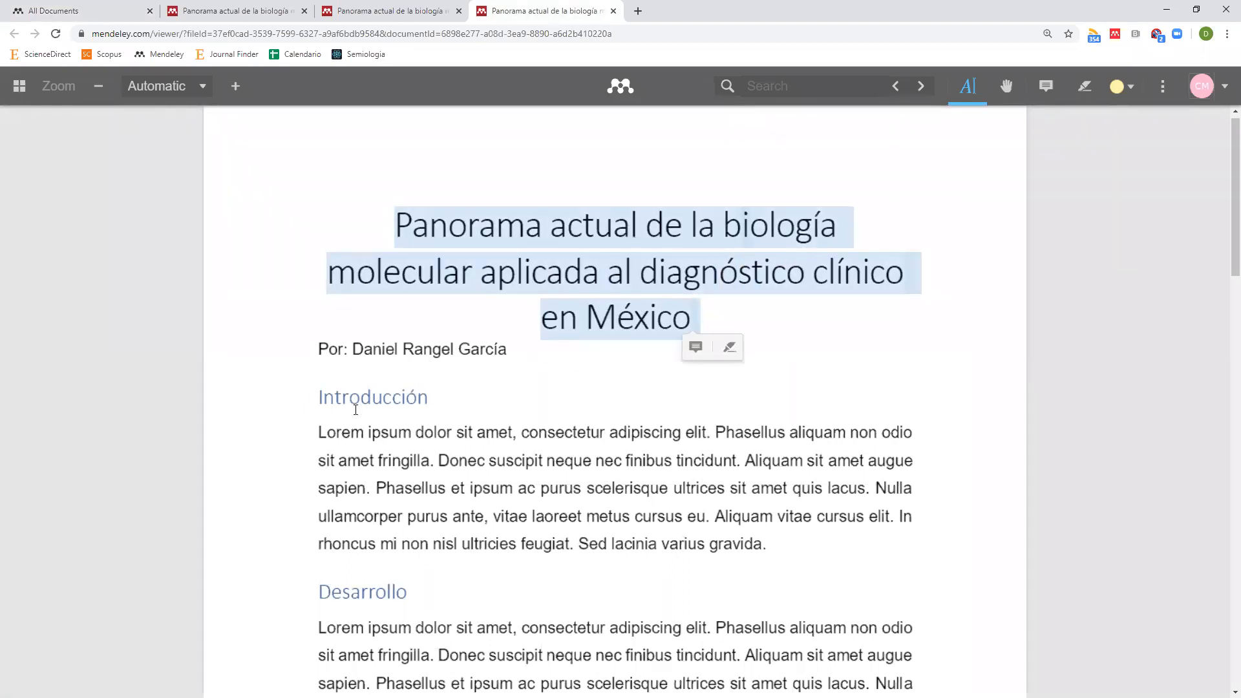
drag(359, 400, 405, 399)
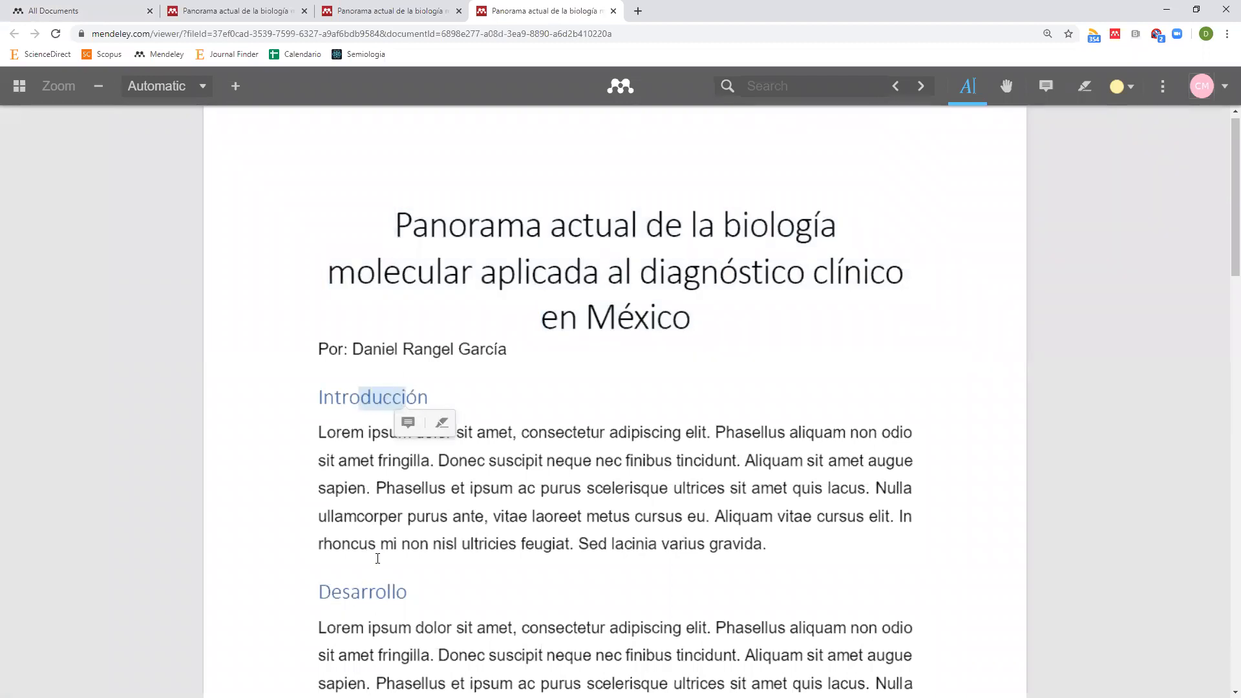
click(312, 352)
click(130, 13)
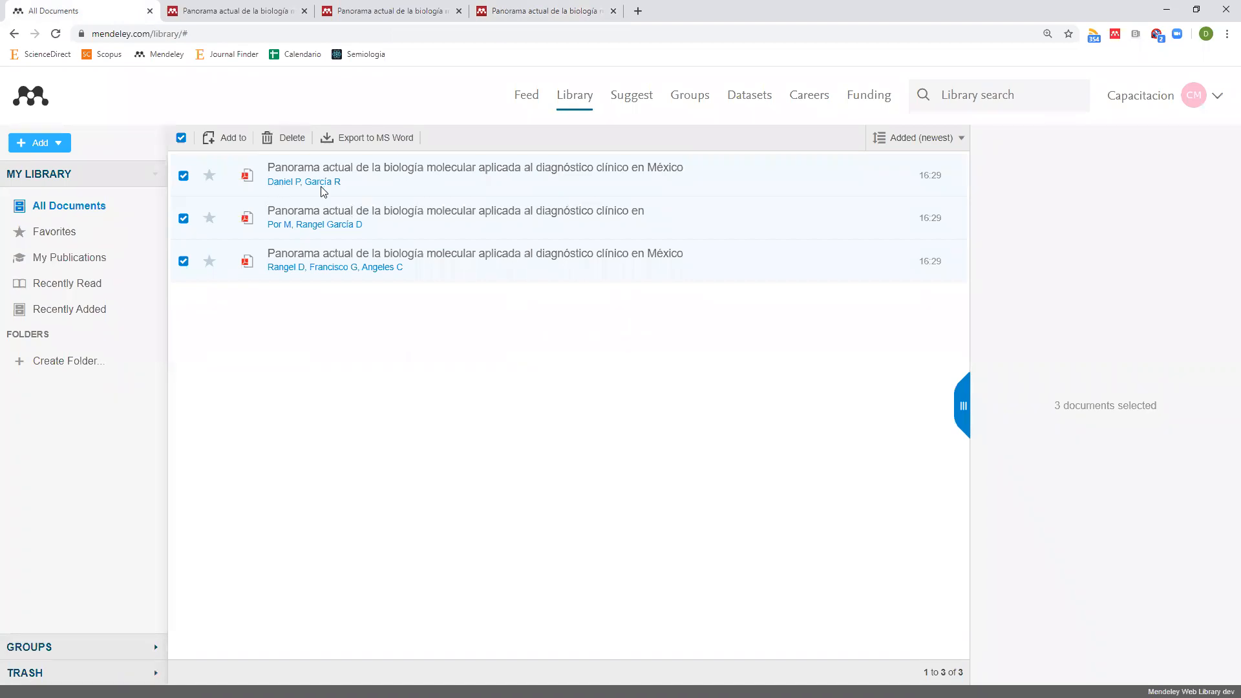
click(574, 10)
drag(319, 350, 336, 345)
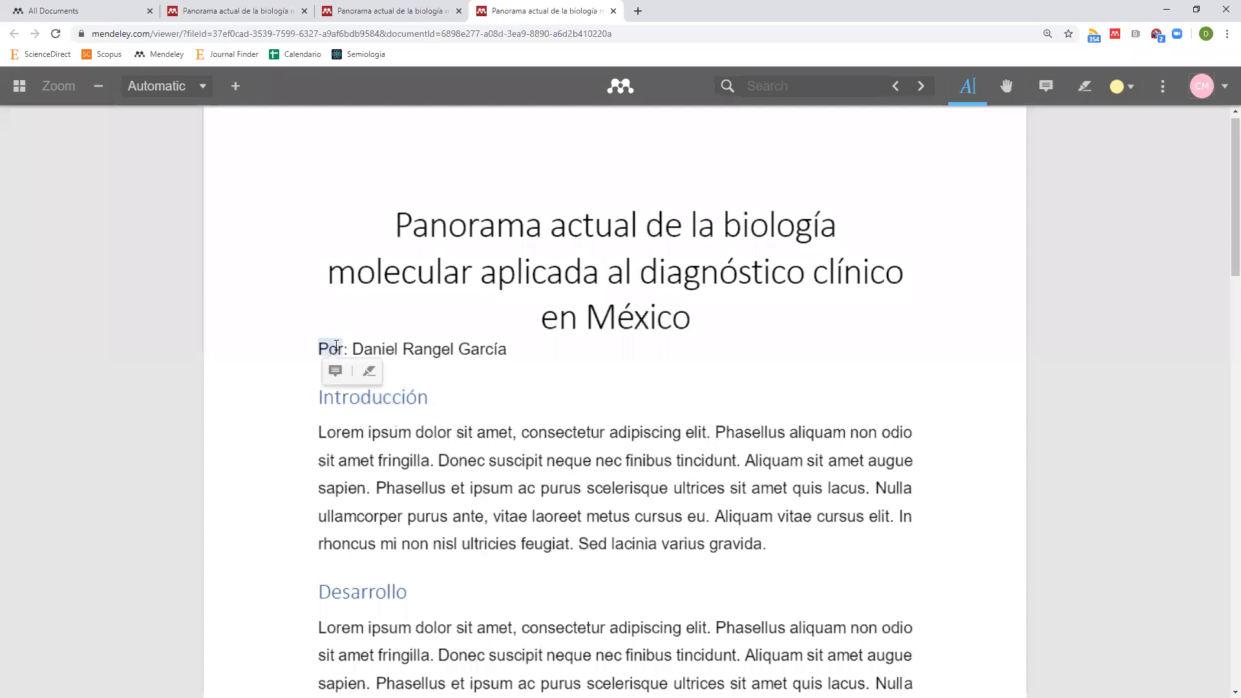
click(138, 18)
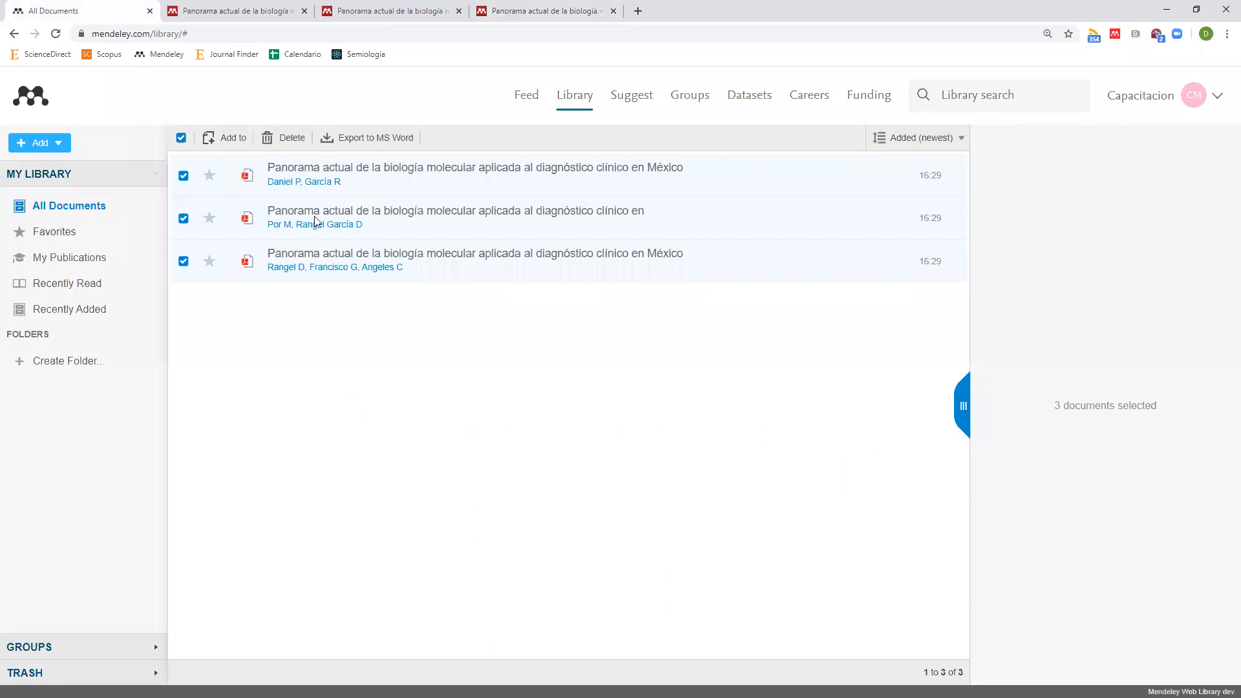
Select the title and author line in the second paper's PDF, finishing on All Documents.
click(402, 11)
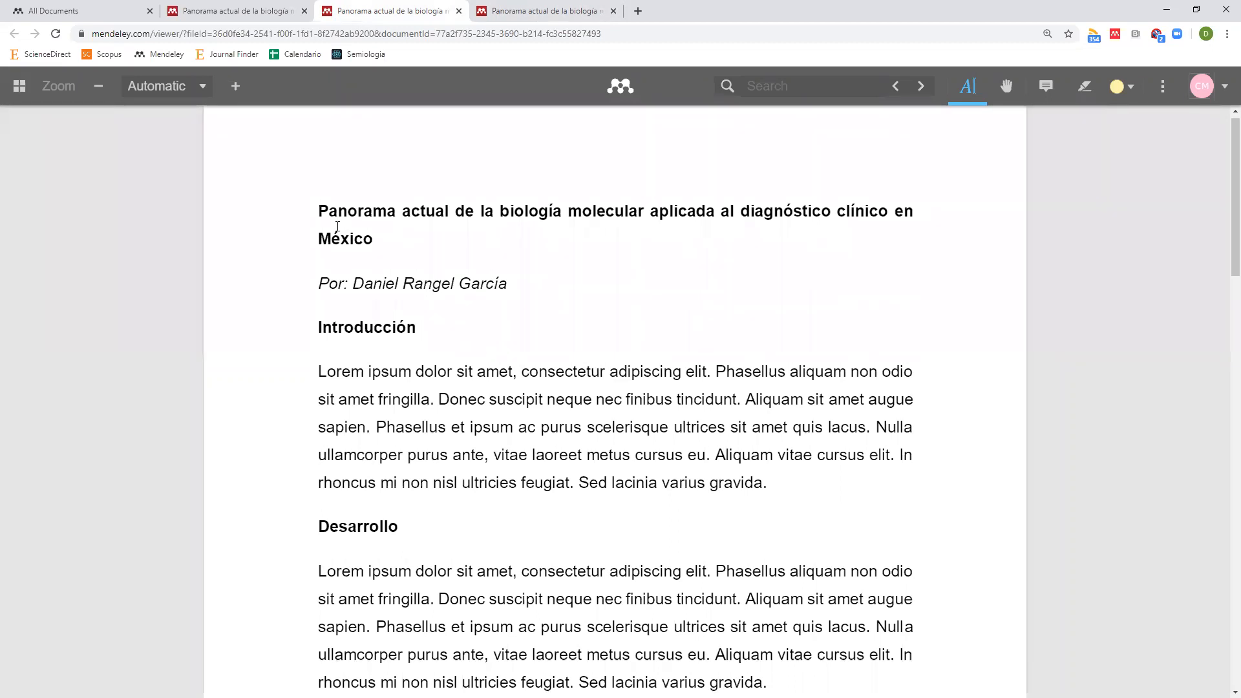
drag(322, 209, 374, 236)
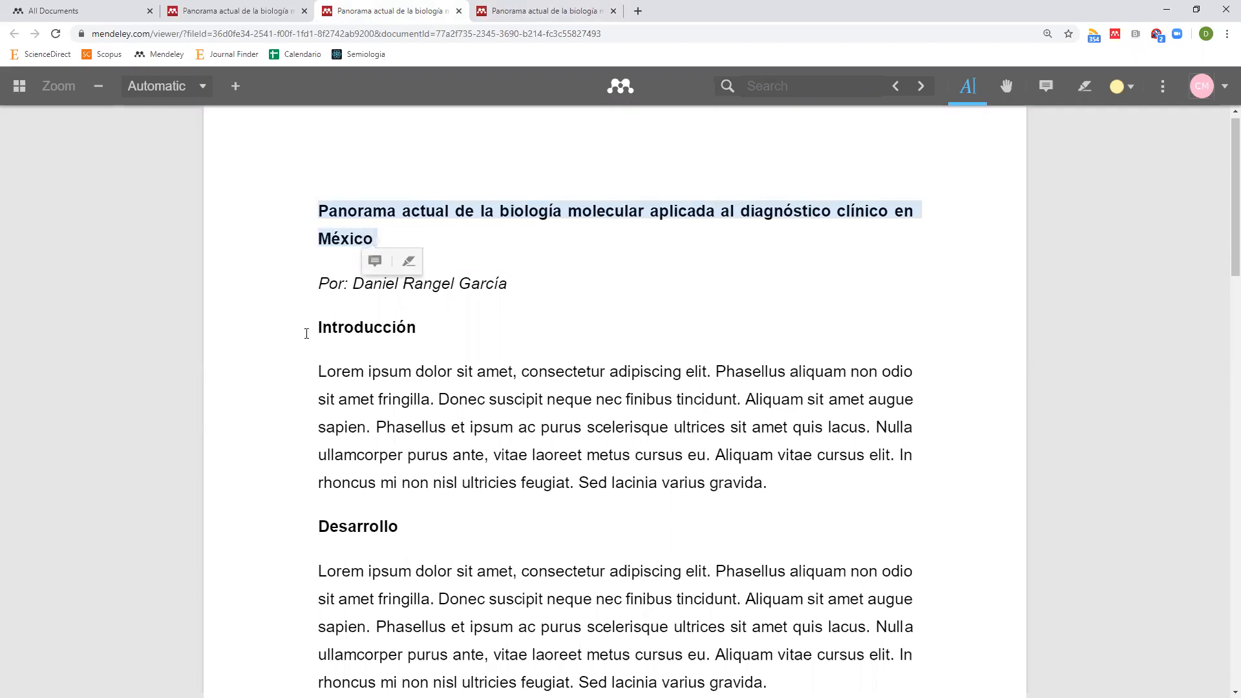
drag(309, 331, 360, 396)
click(512, 397)
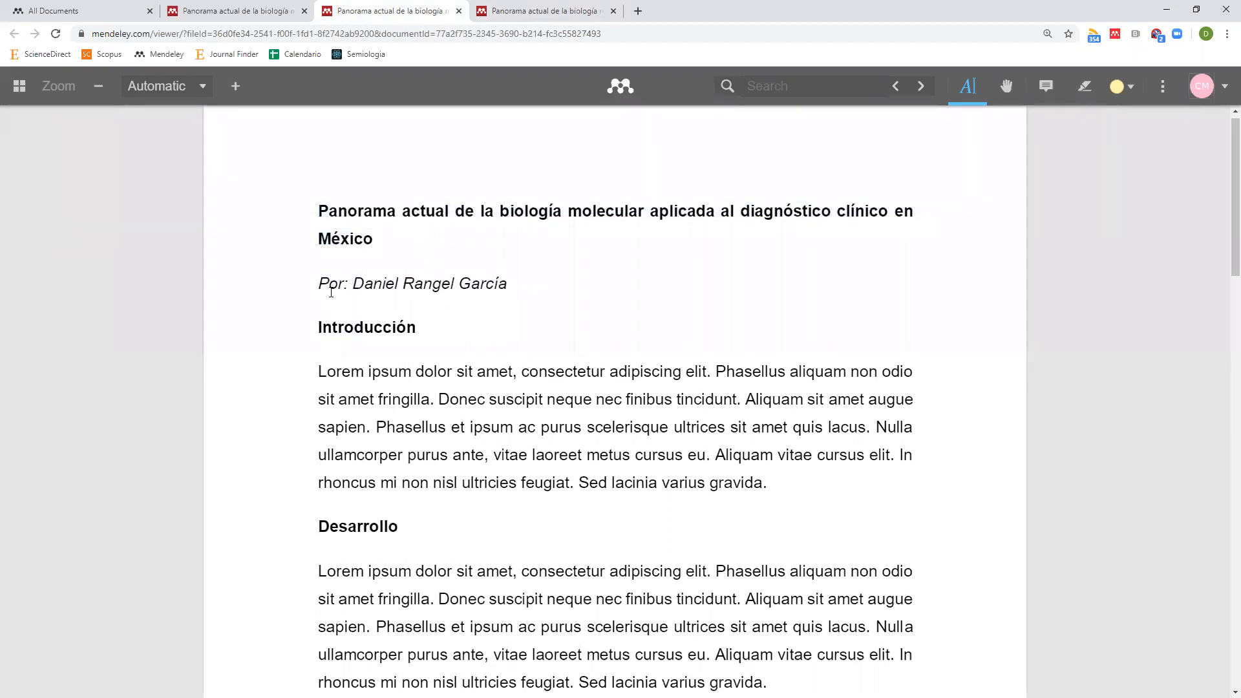
click(123, 12)
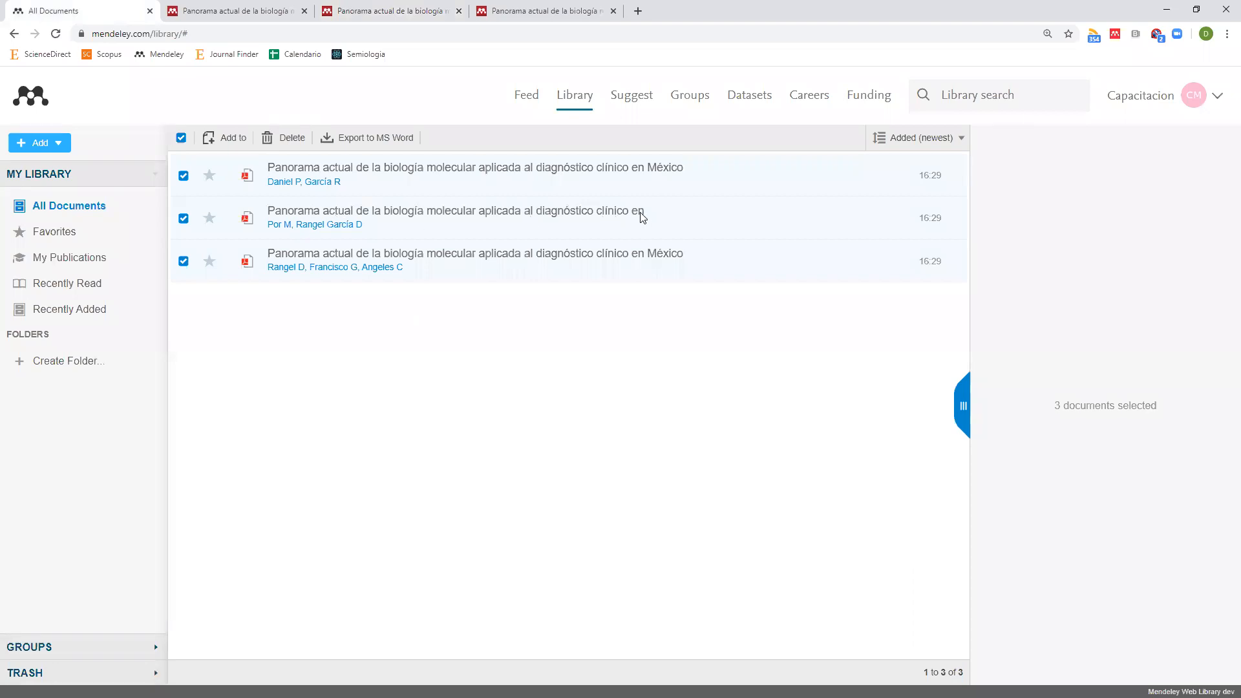
click(388, 11)
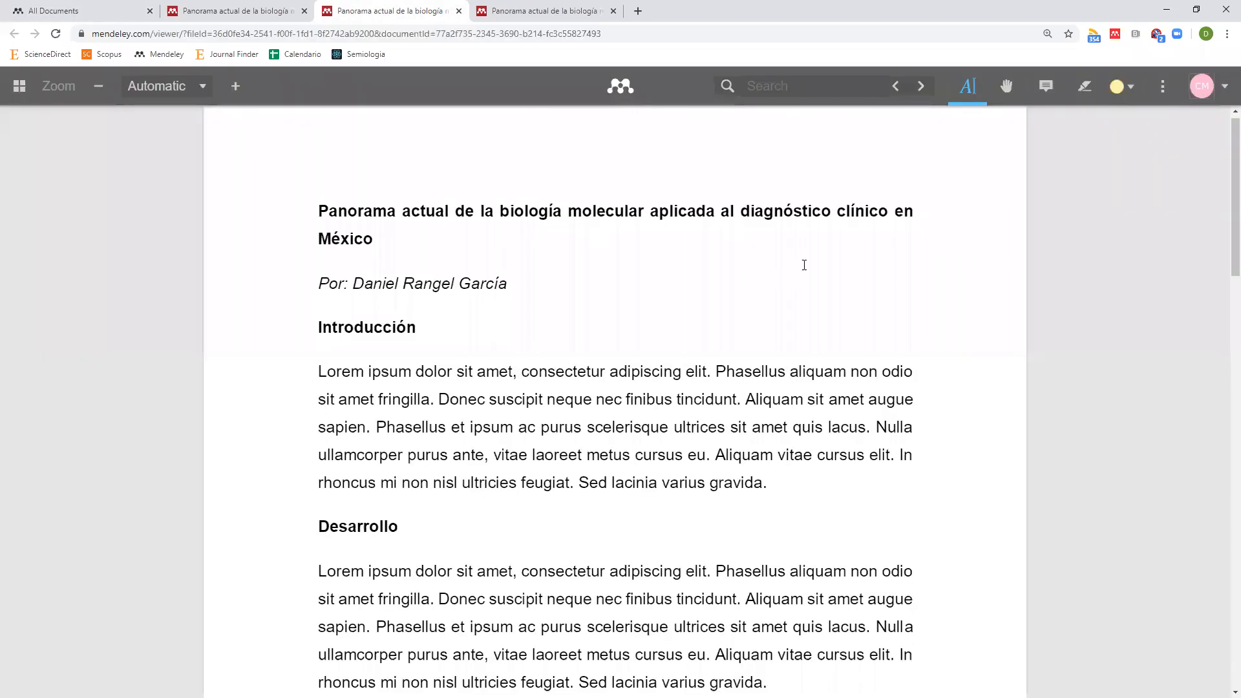
drag(927, 223, 911, 223)
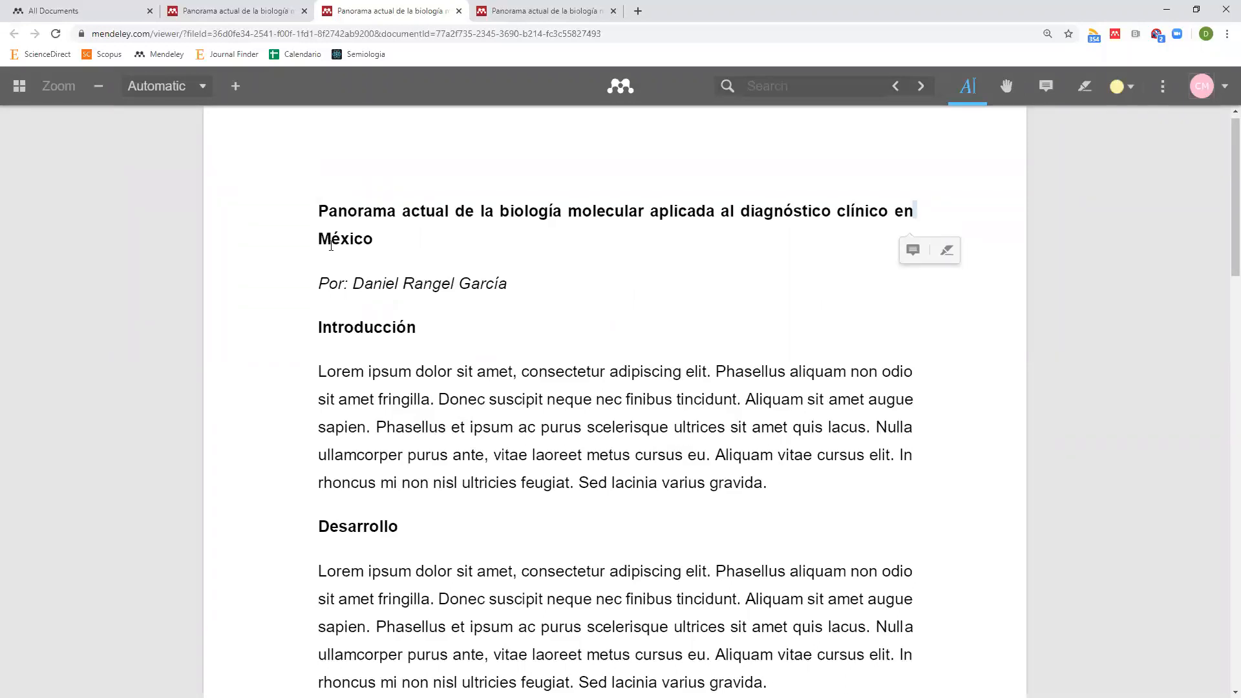
click(107, 9)
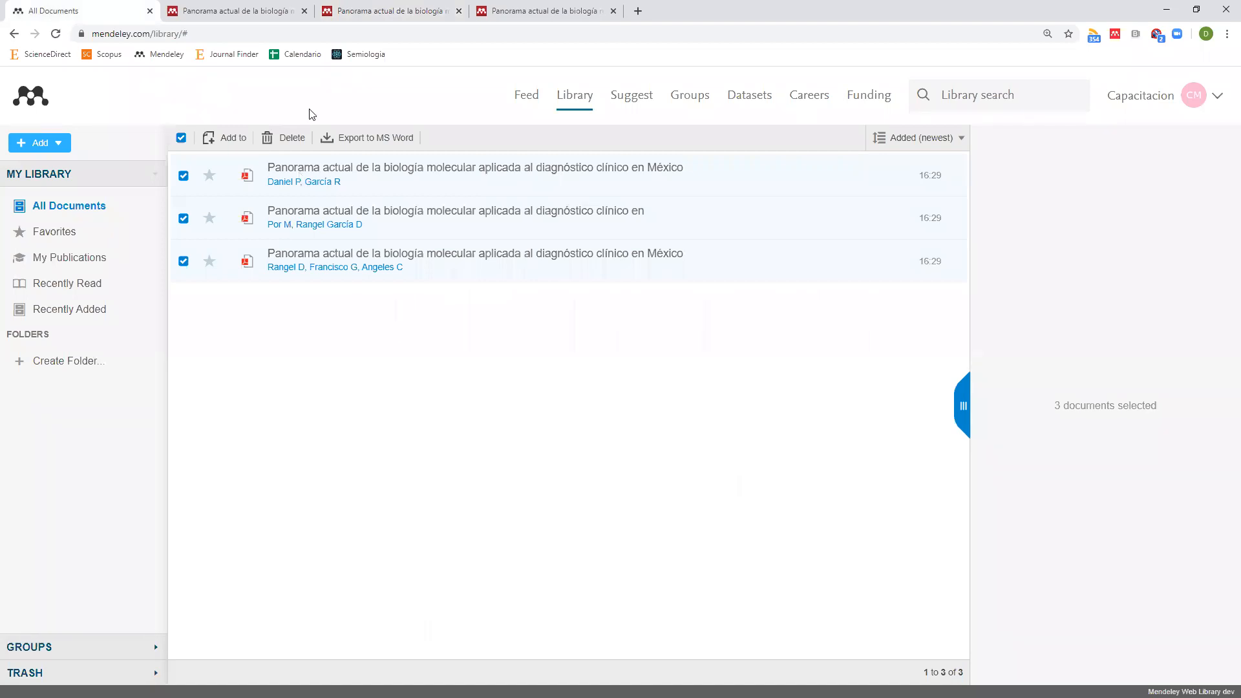
click(265, 11)
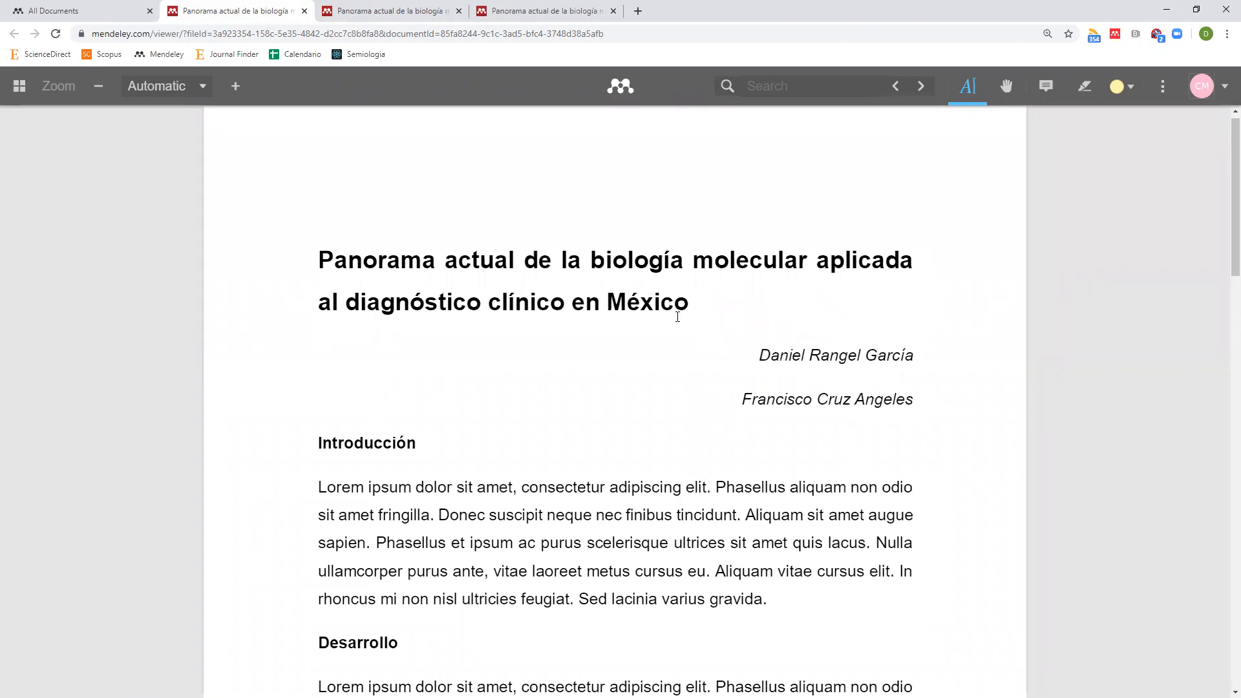
drag(651, 270, 652, 285)
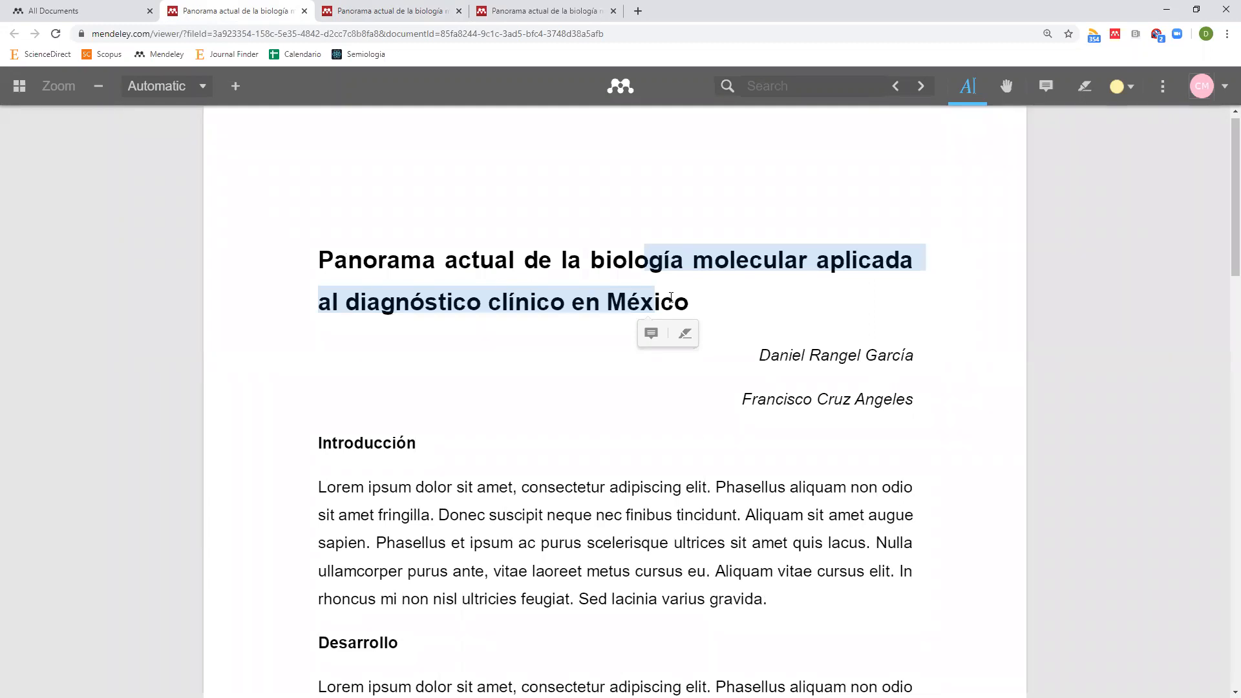
click(114, 12)
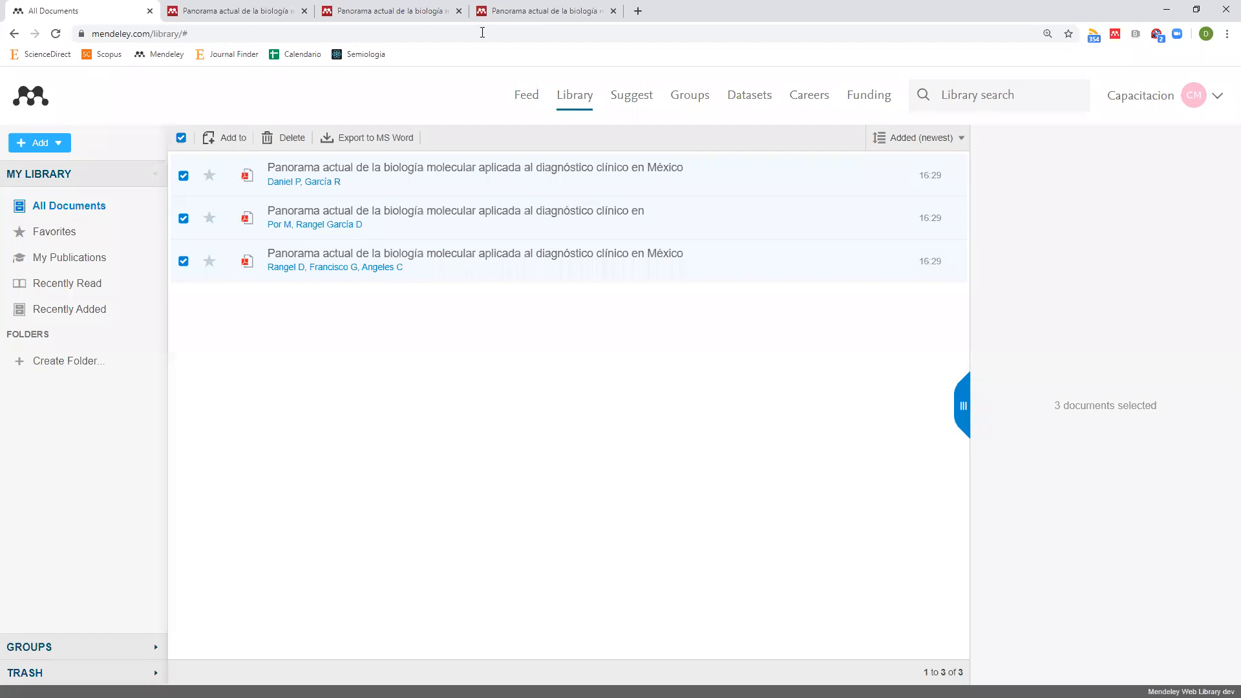
click(507, 11)
drag(524, 226, 618, 318)
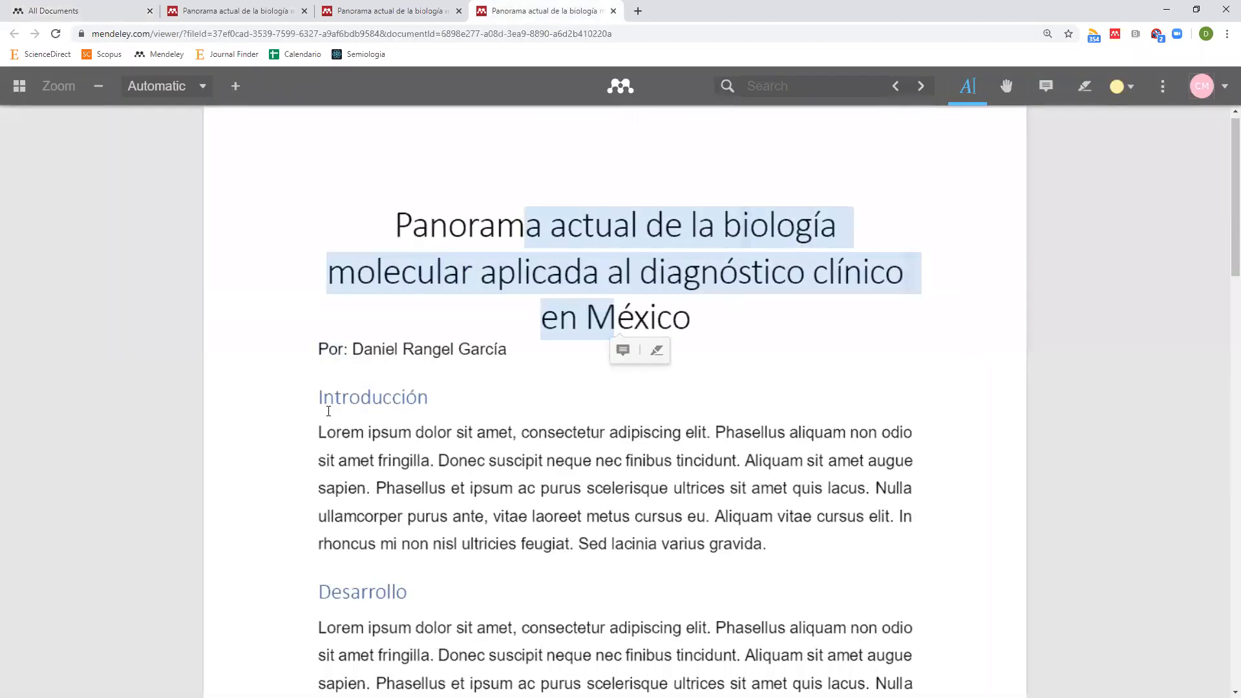
drag(312, 349, 502, 352)
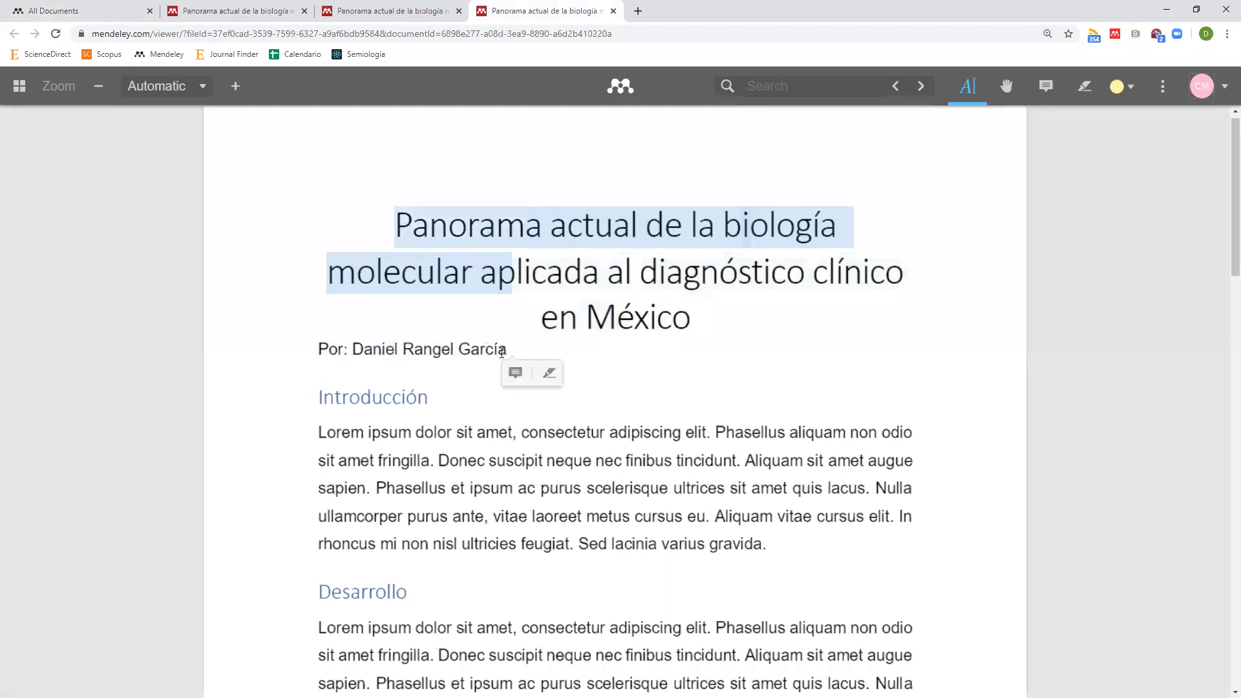
click(502, 352)
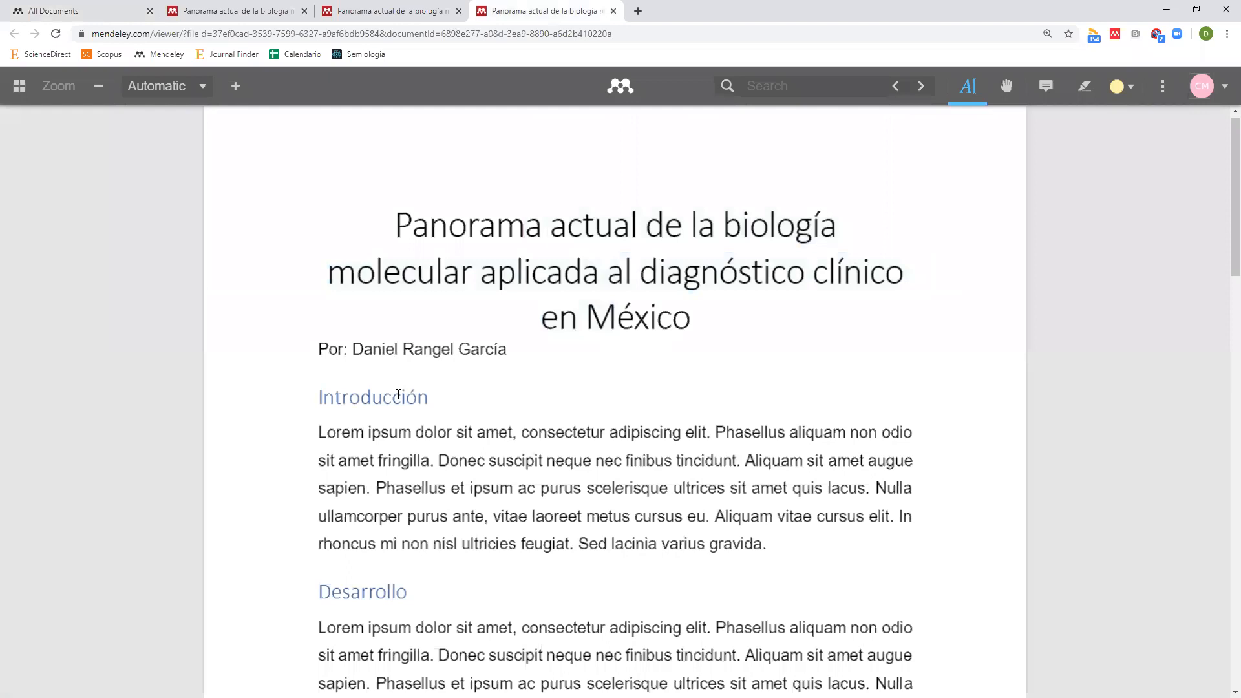
click(133, 14)
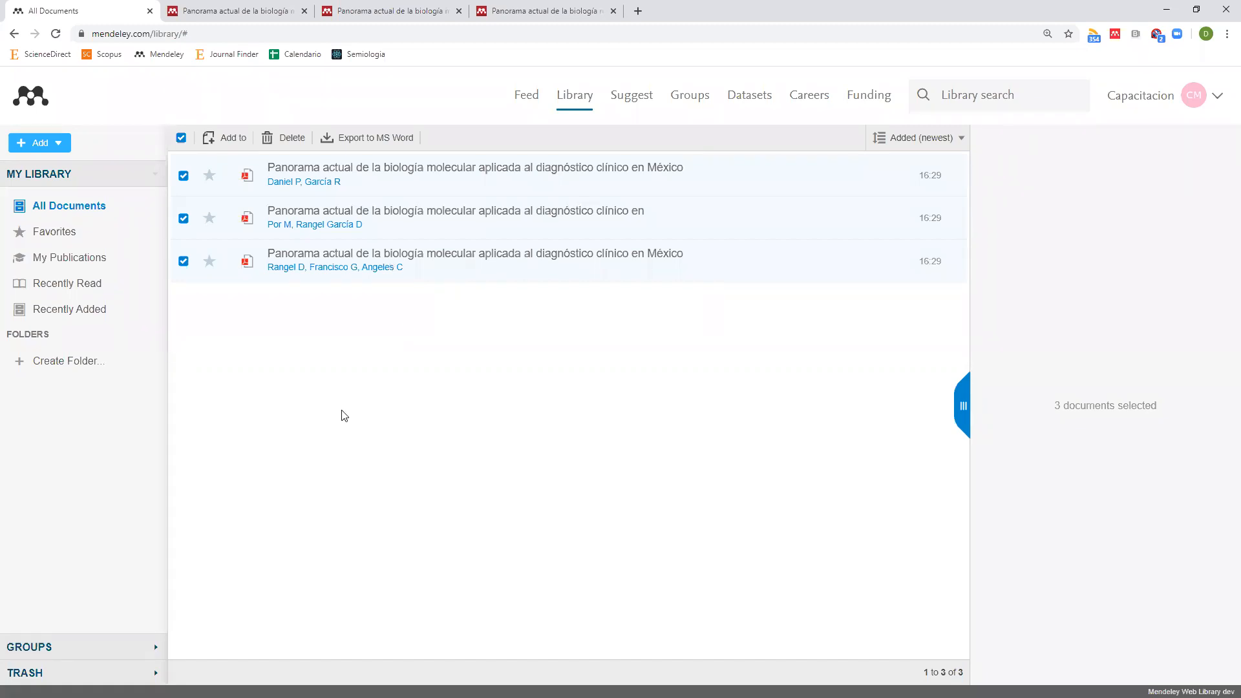
Select only the first Panorama report, save its edited details, and close one extra article tab.
click(181, 139)
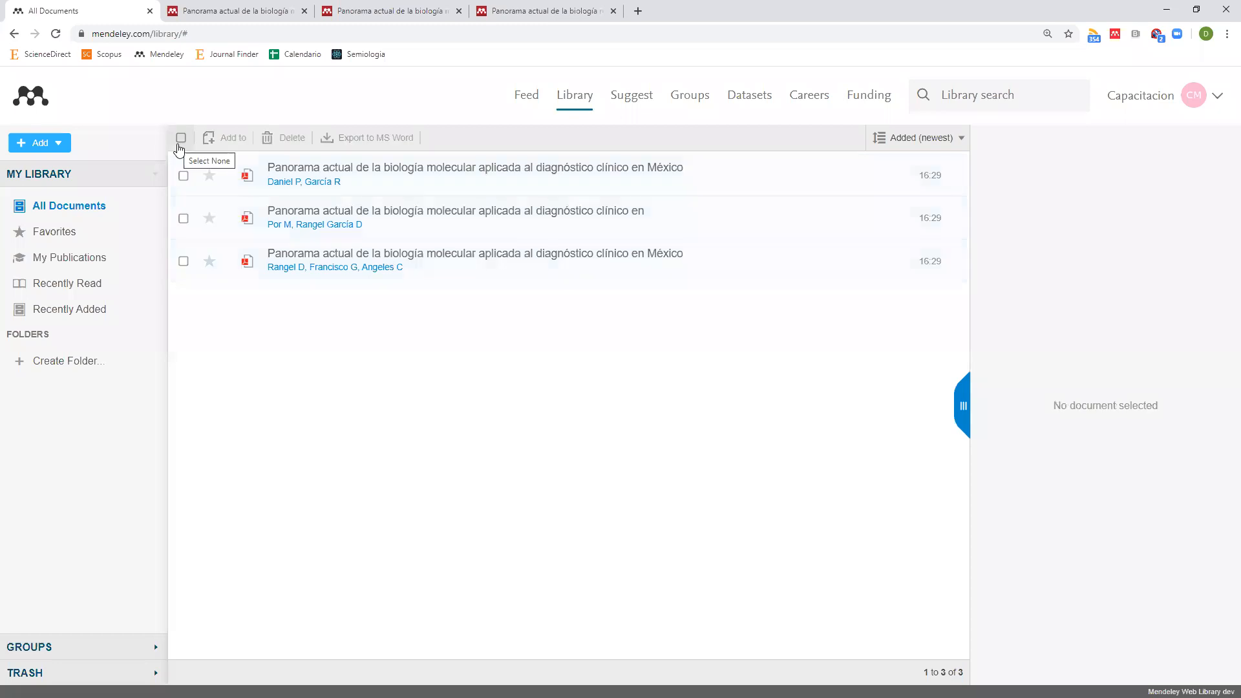
click(349, 176)
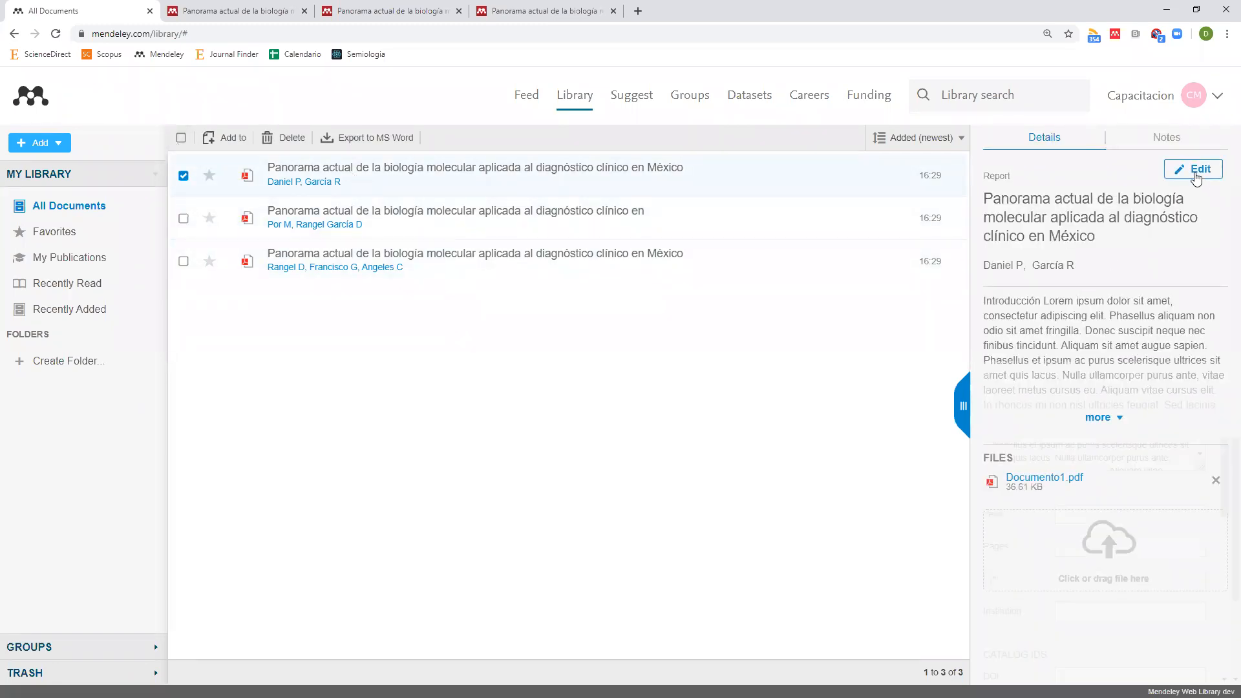
click(1196, 173)
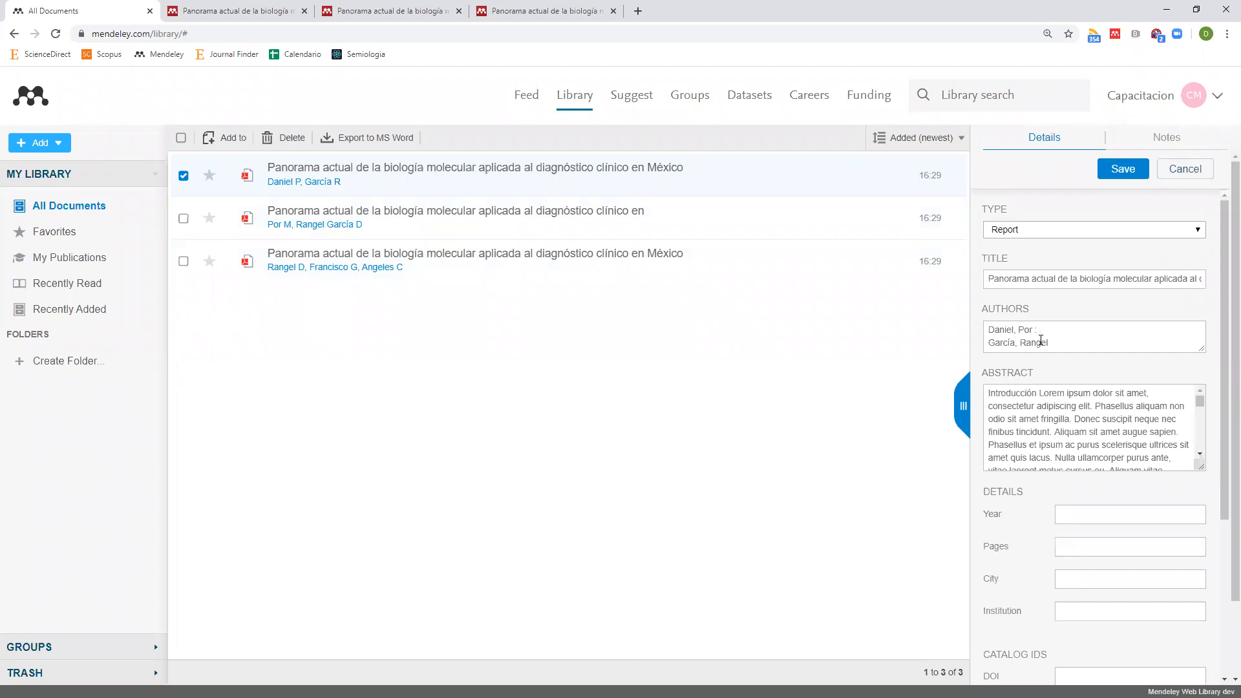
scroll(1085, 444, down, 5)
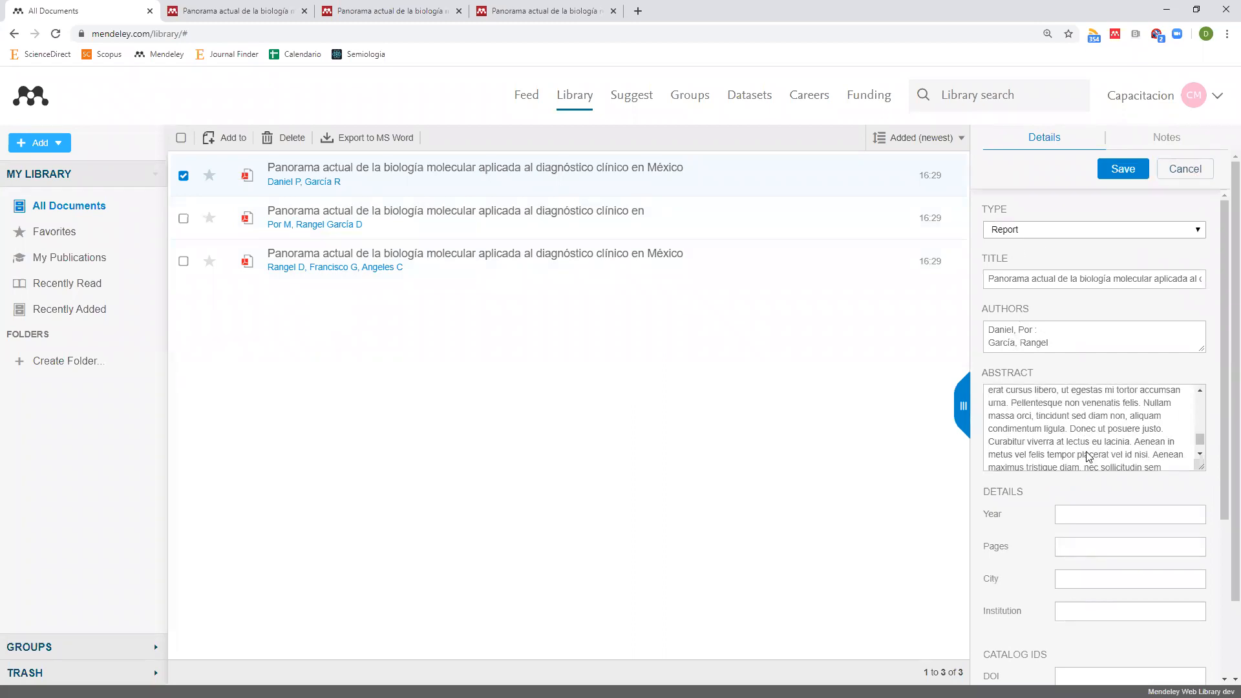
click(1118, 169)
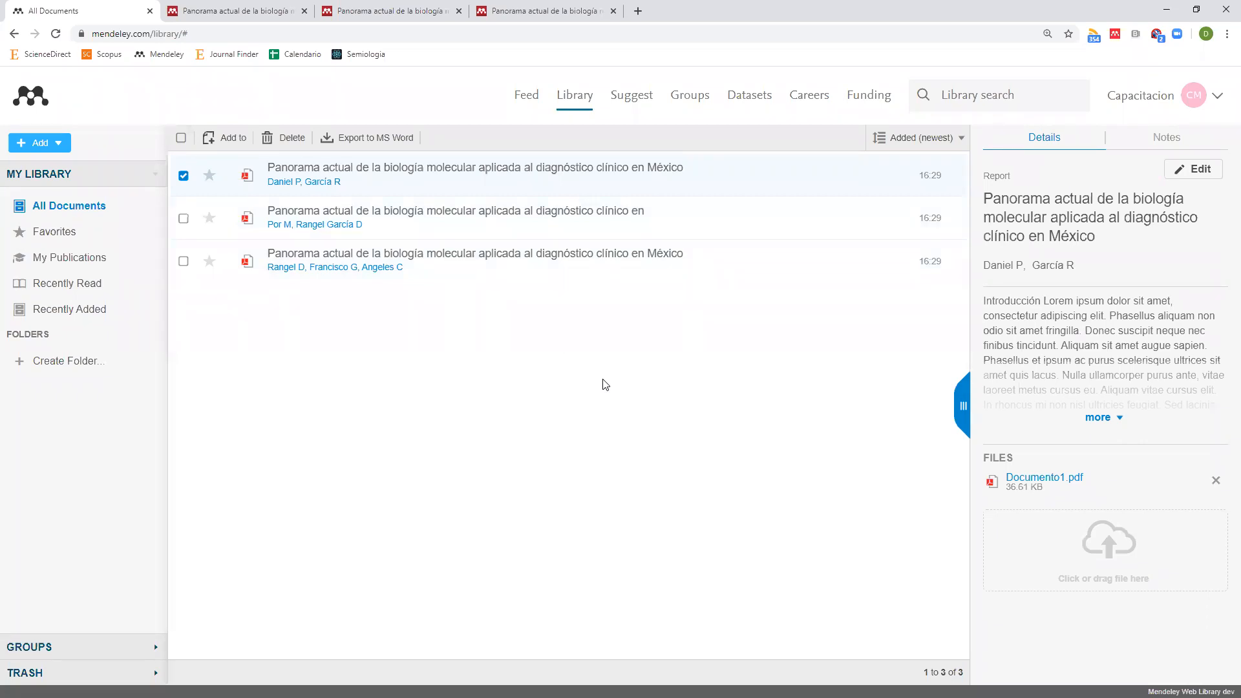
click(304, 11)
Close the two leftover article tabs and open ScienceDirect in a new tab.
click(304, 11)
click(303, 11)
click(174, 11)
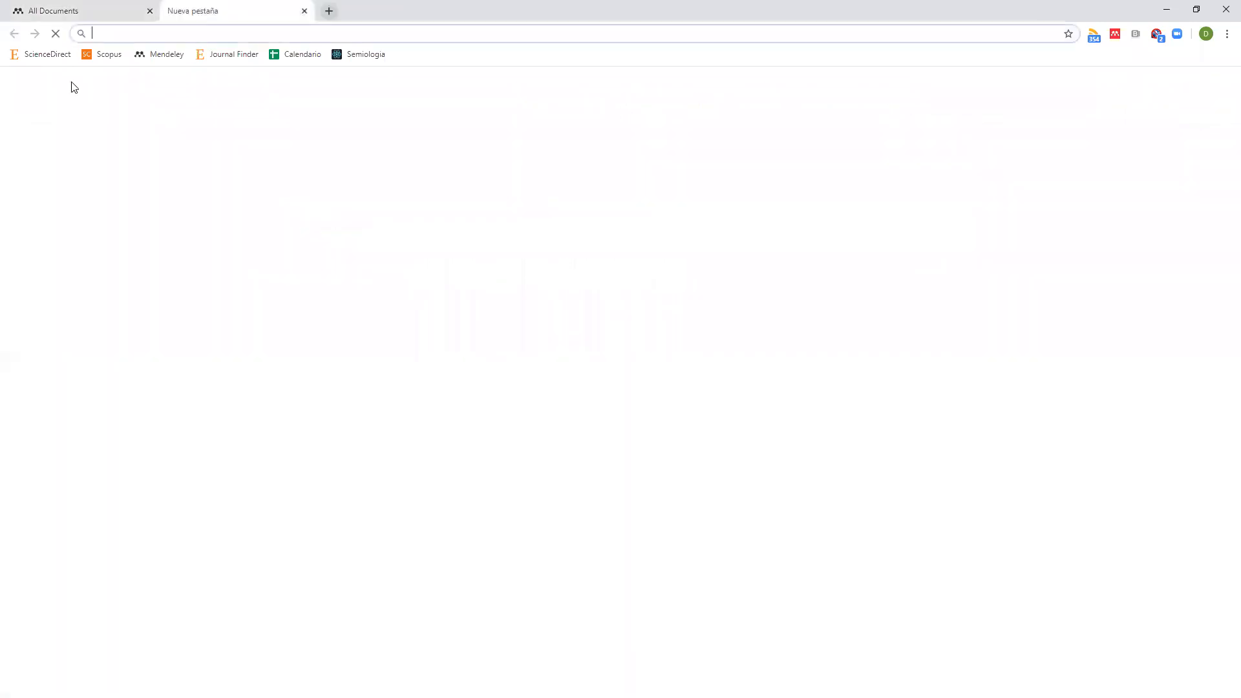
click(47, 57)
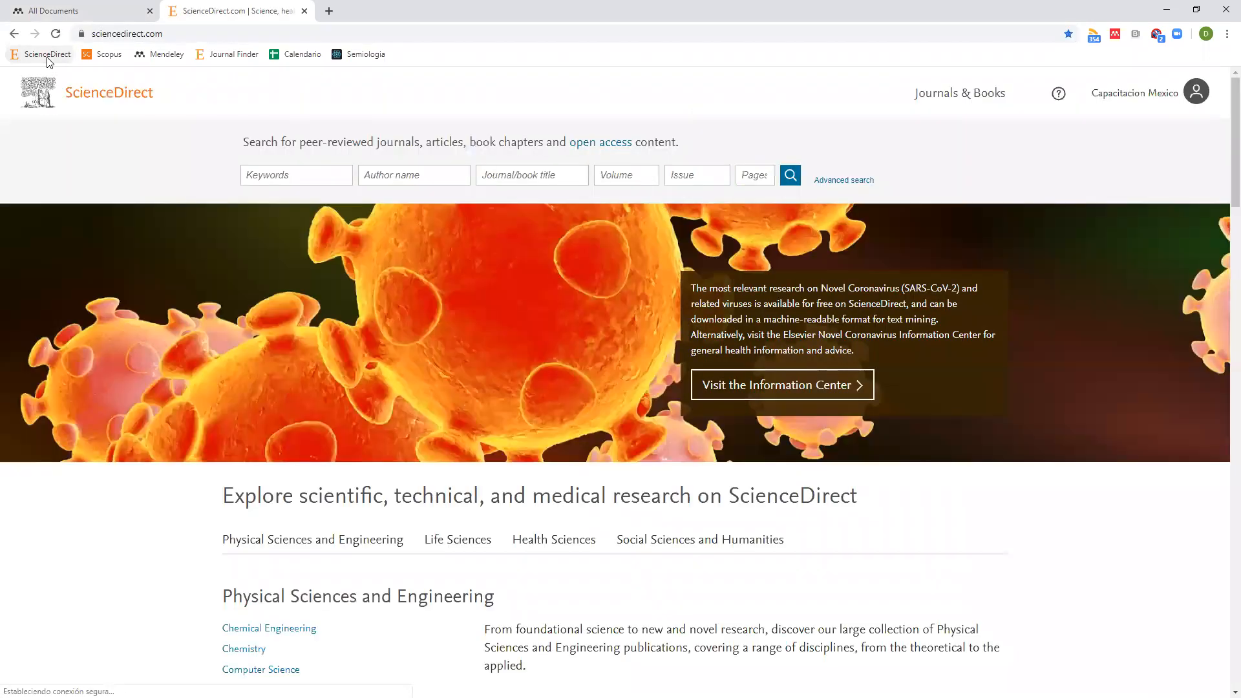
Search ScienceDirect for 'mexico' and download the Mexican domestic sheep article's PDF.
click(281, 176)
text(mexico,)
click(799, 179)
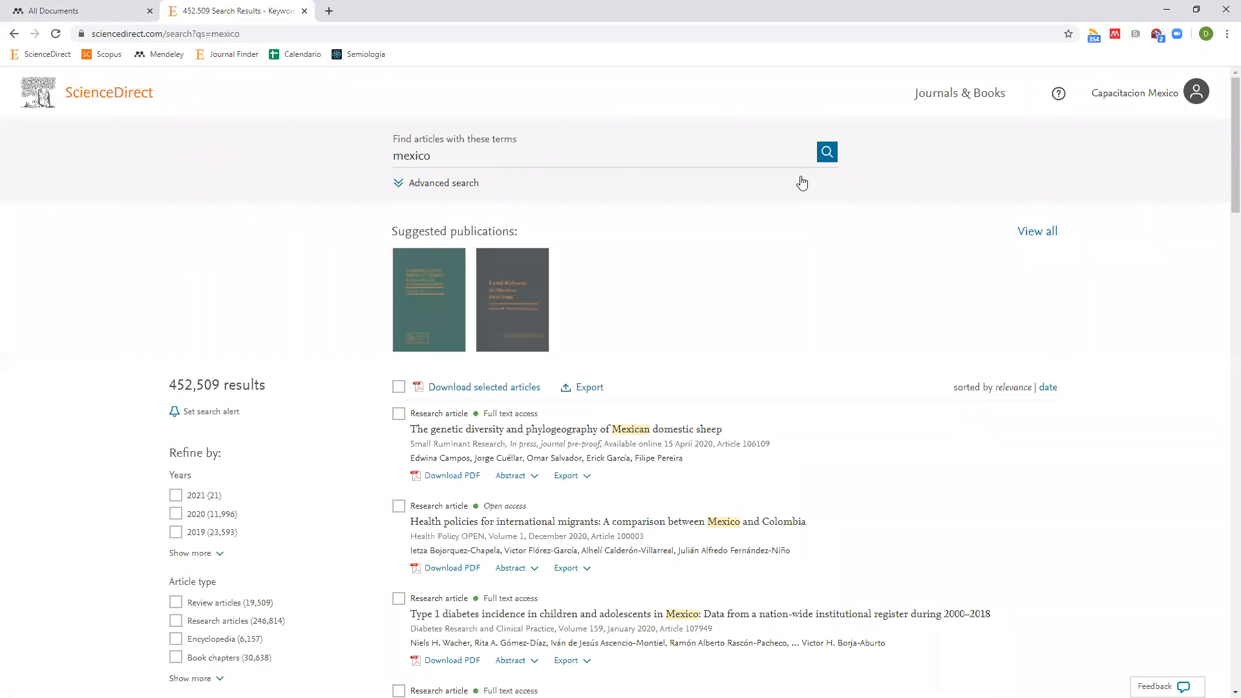
scroll(689, 242, down, 2)
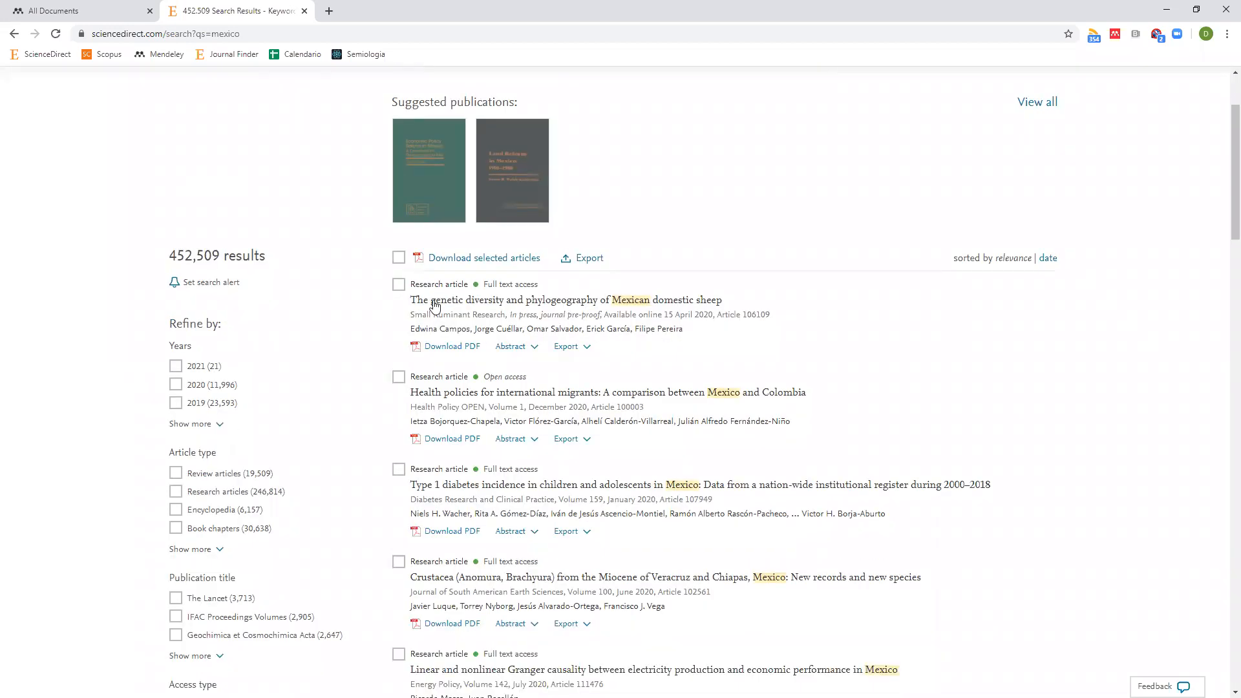
click(439, 347)
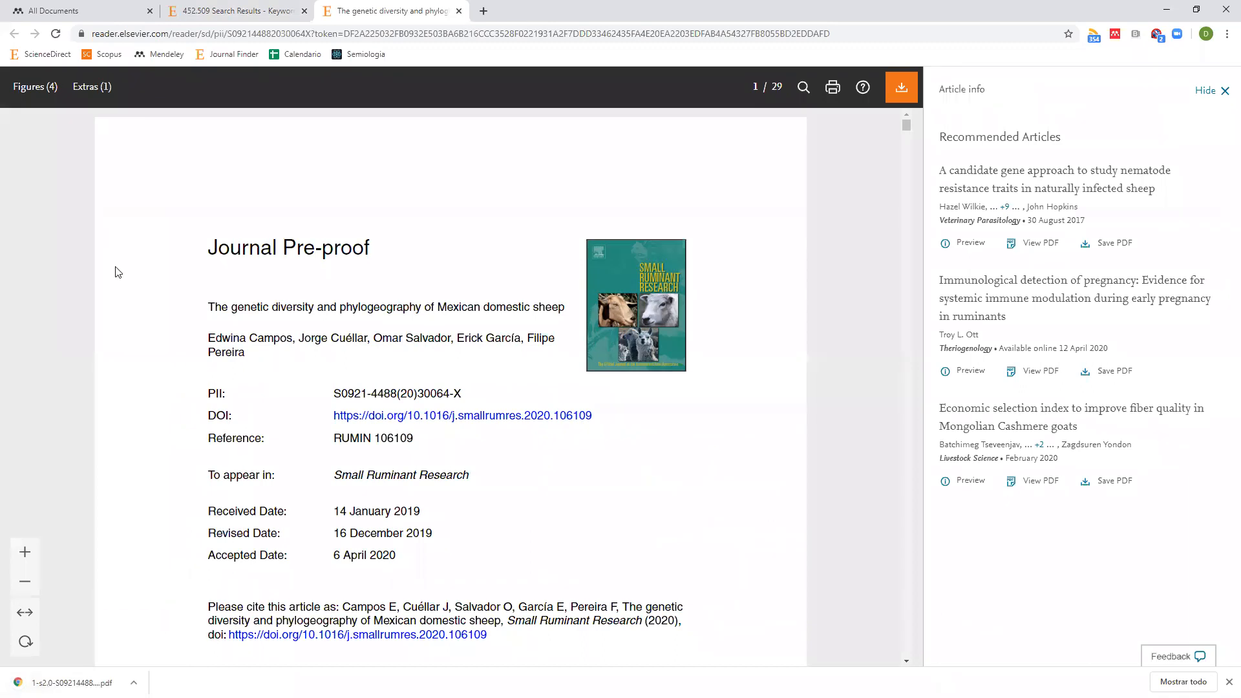
click(117, 7)
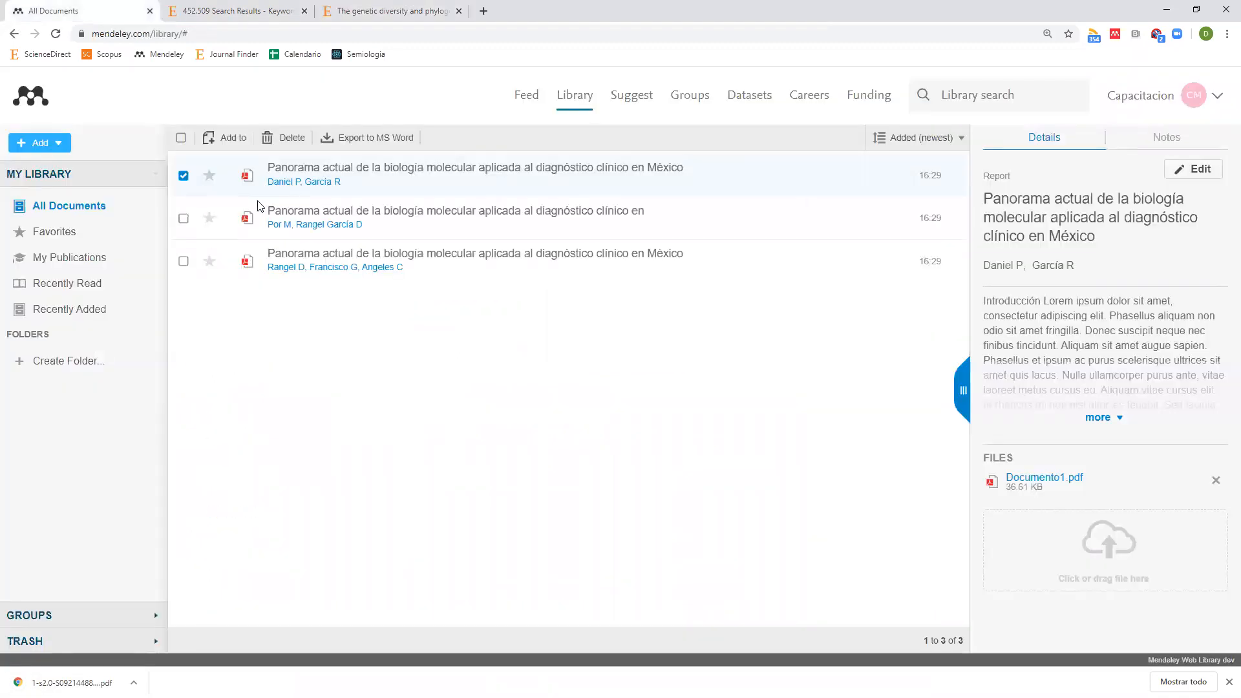
click(40, 143)
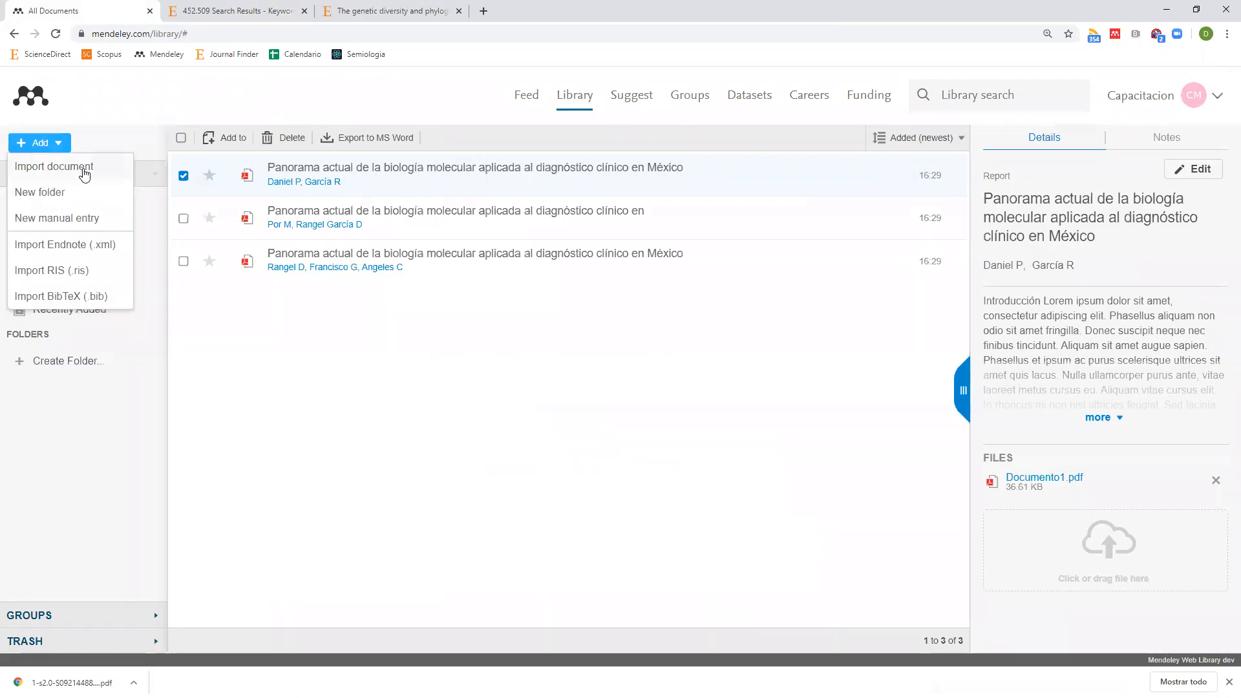
click(83, 168)
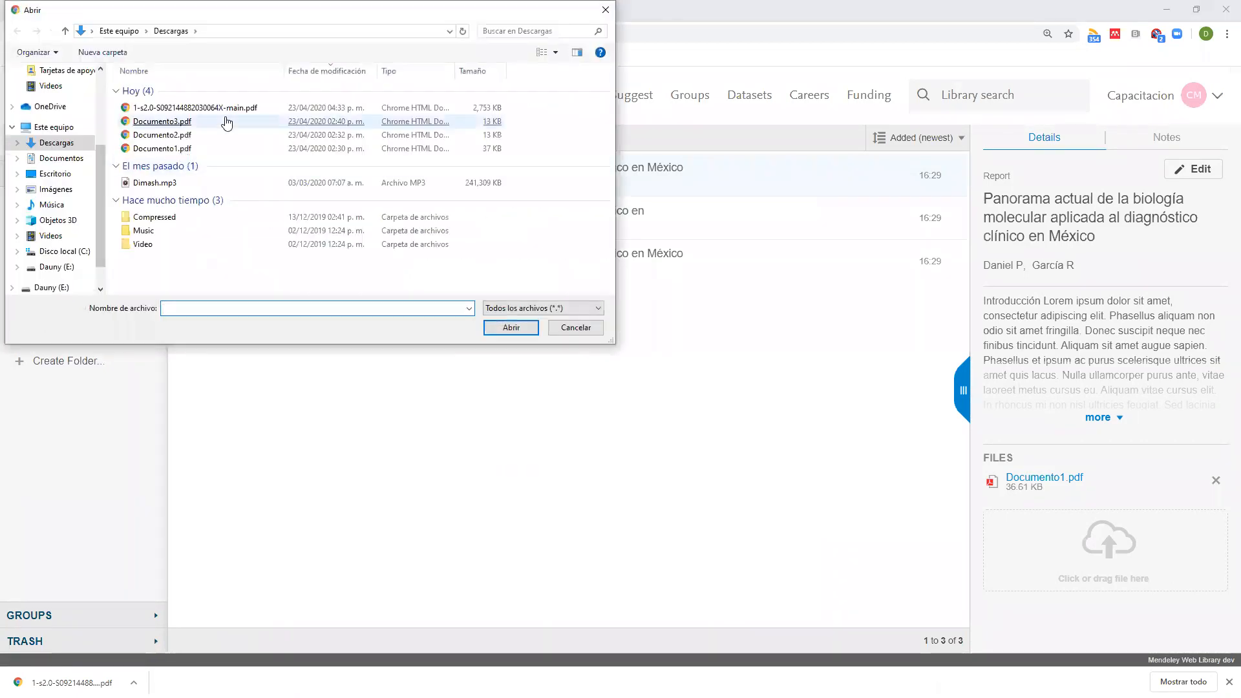
double_click(237, 108)
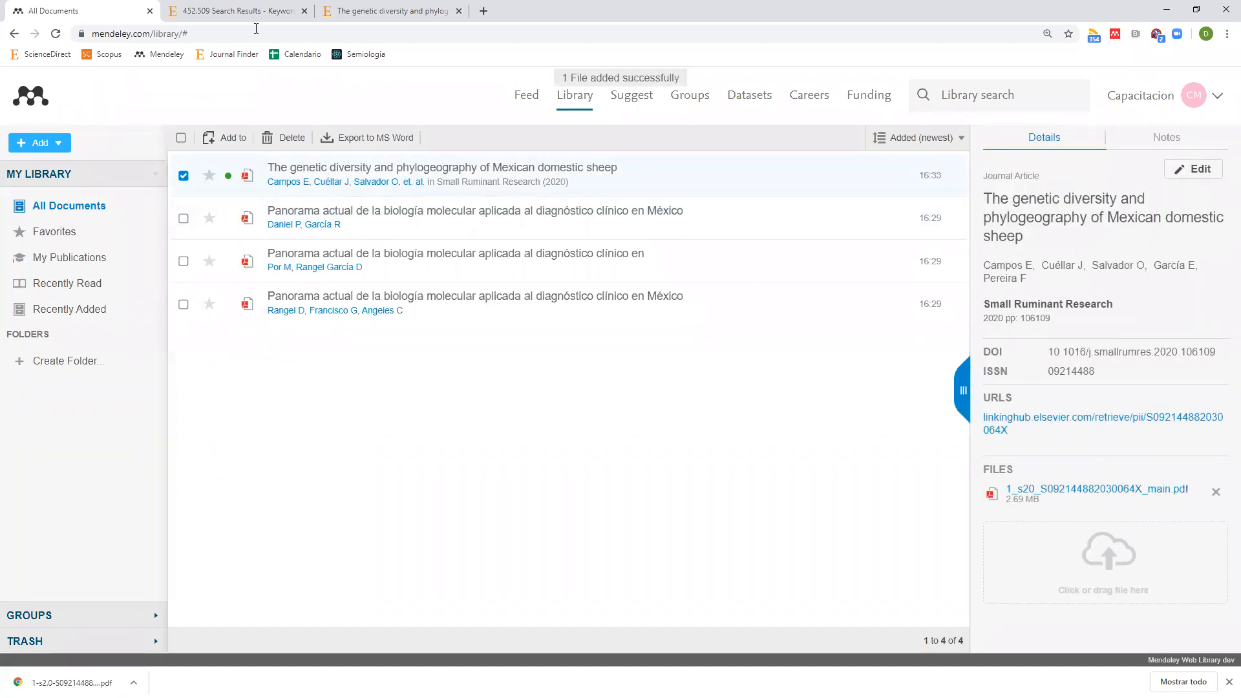
Glance at ScienceDirect, then compare the Panorama report's details with the imported sheep article's.
key(ctrl+Tab)
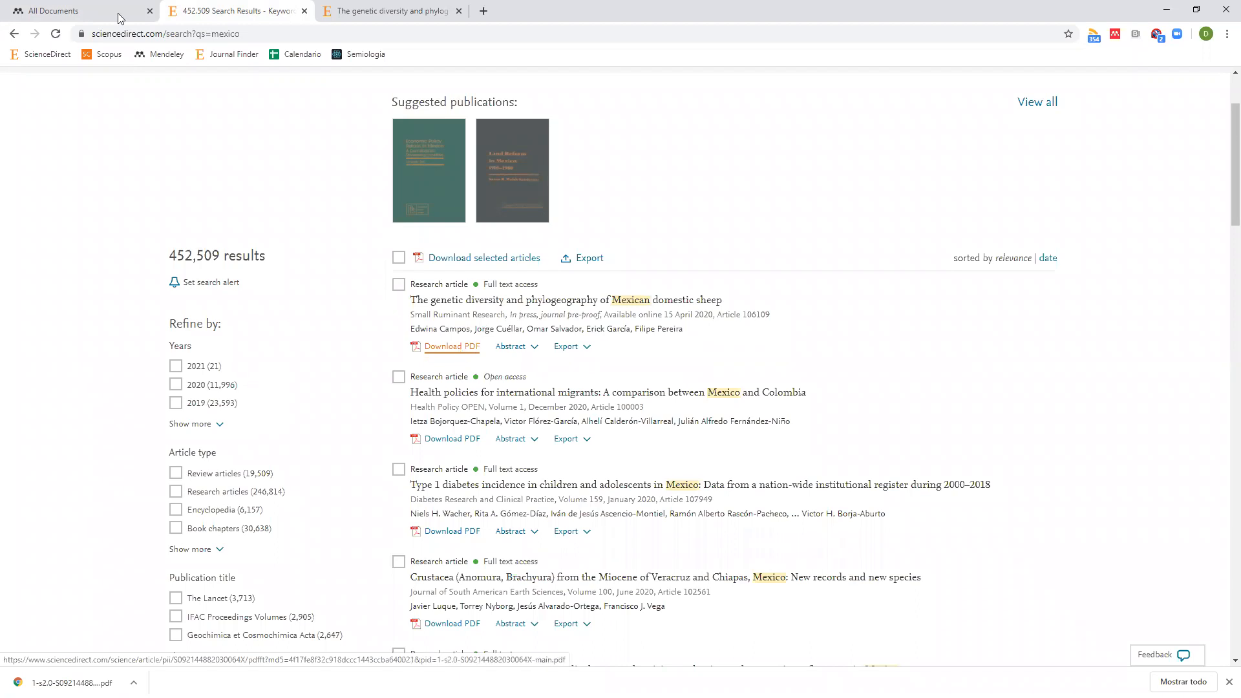
key(ctrl+shift+Tab)
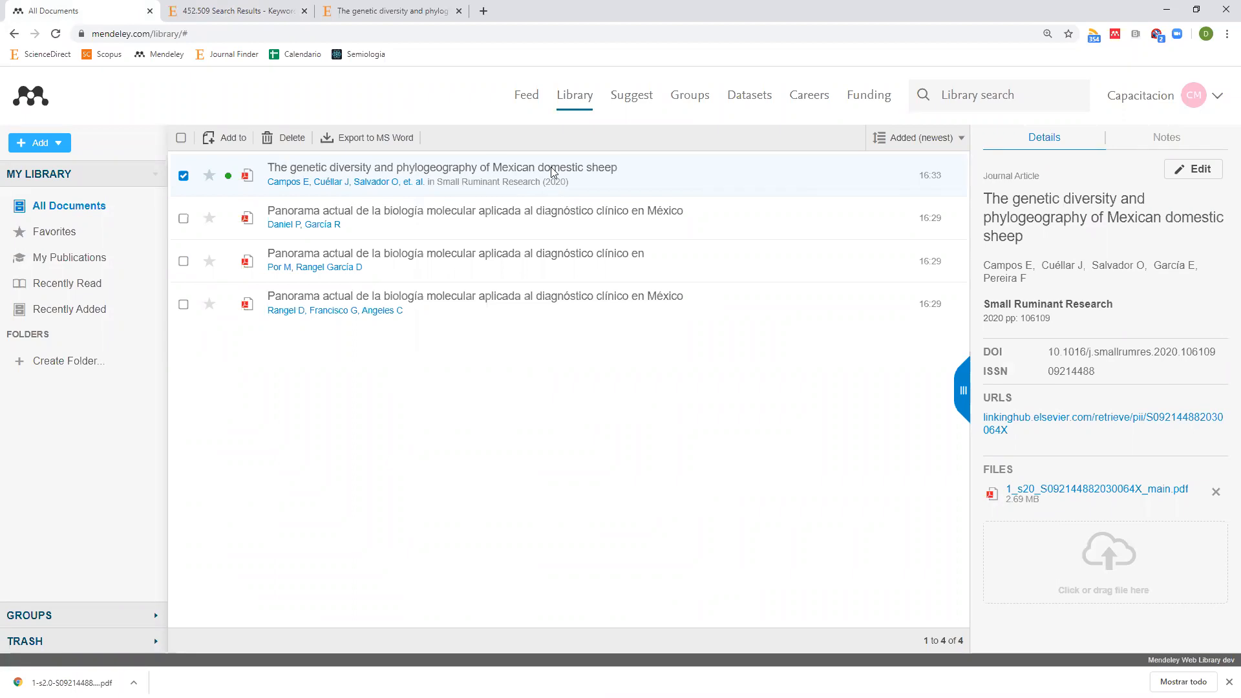
click(521, 216)
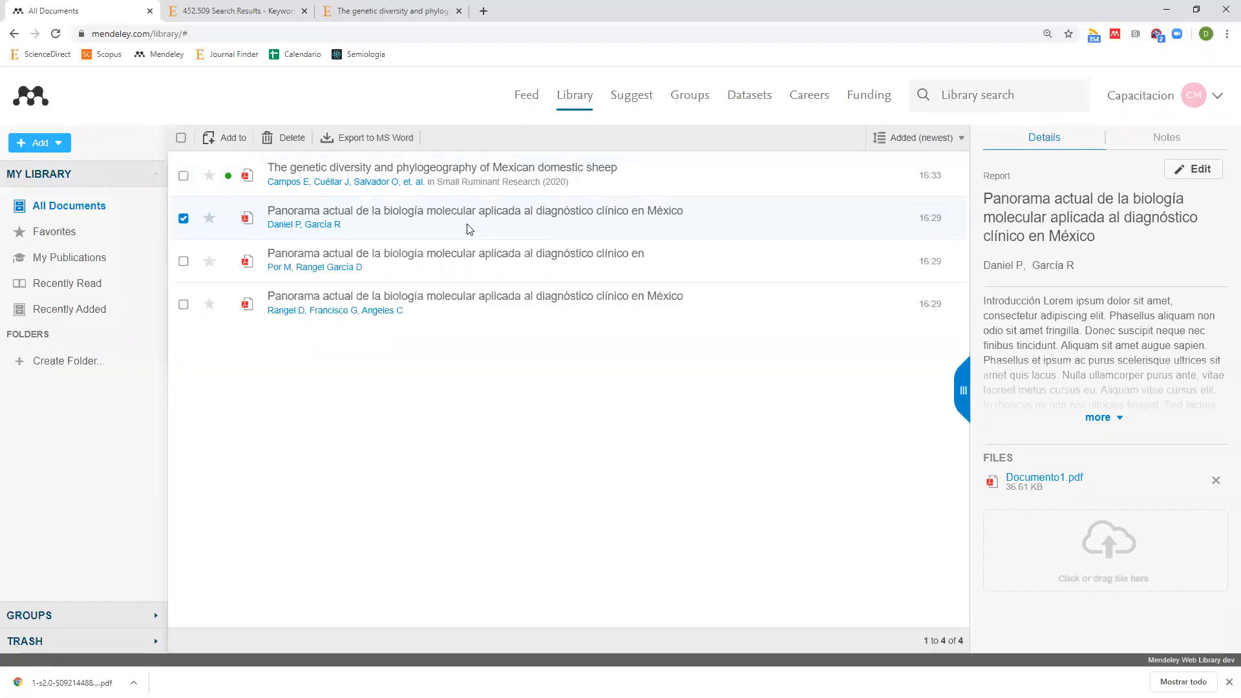
click(455, 183)
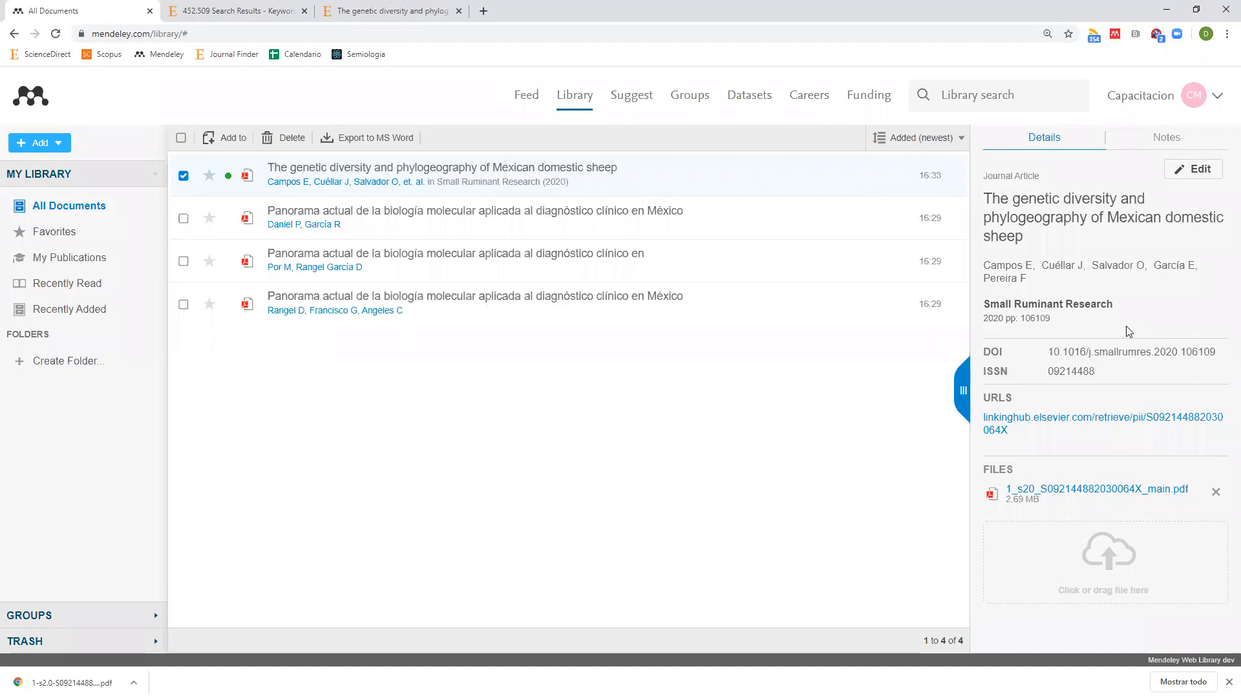
Close the PDF reader tab, view the sheep article's page and export options, then go back.
click(298, 14)
click(459, 11)
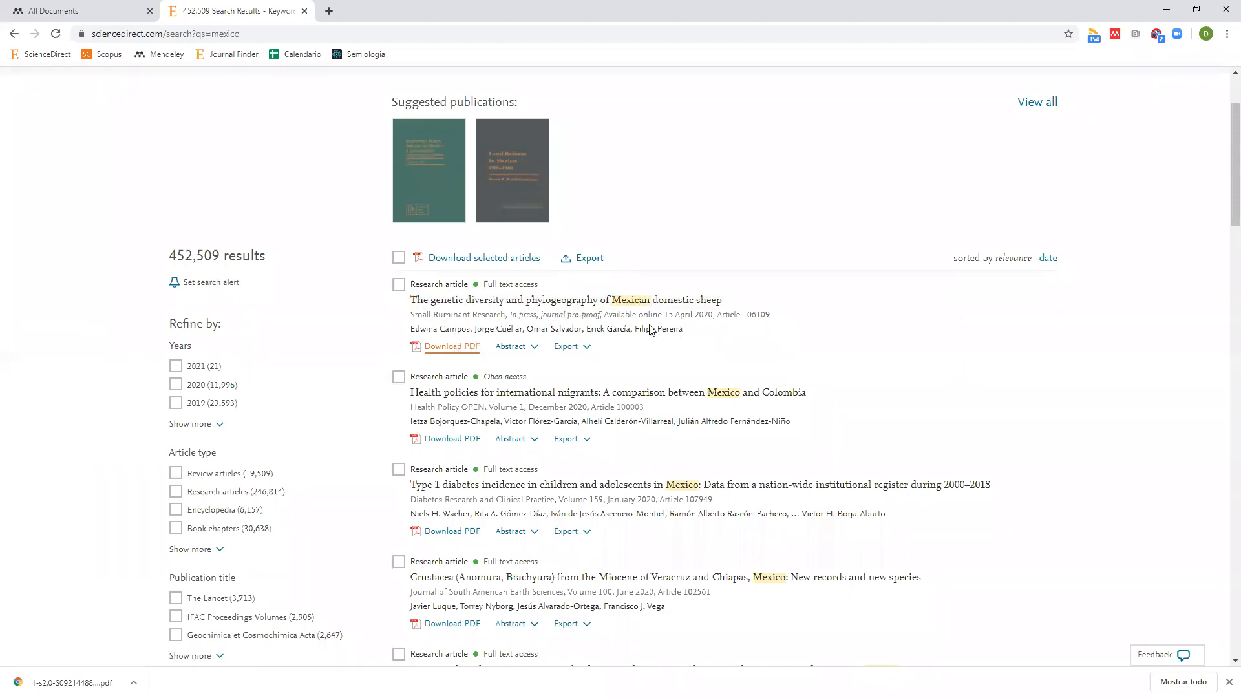
click(677, 301)
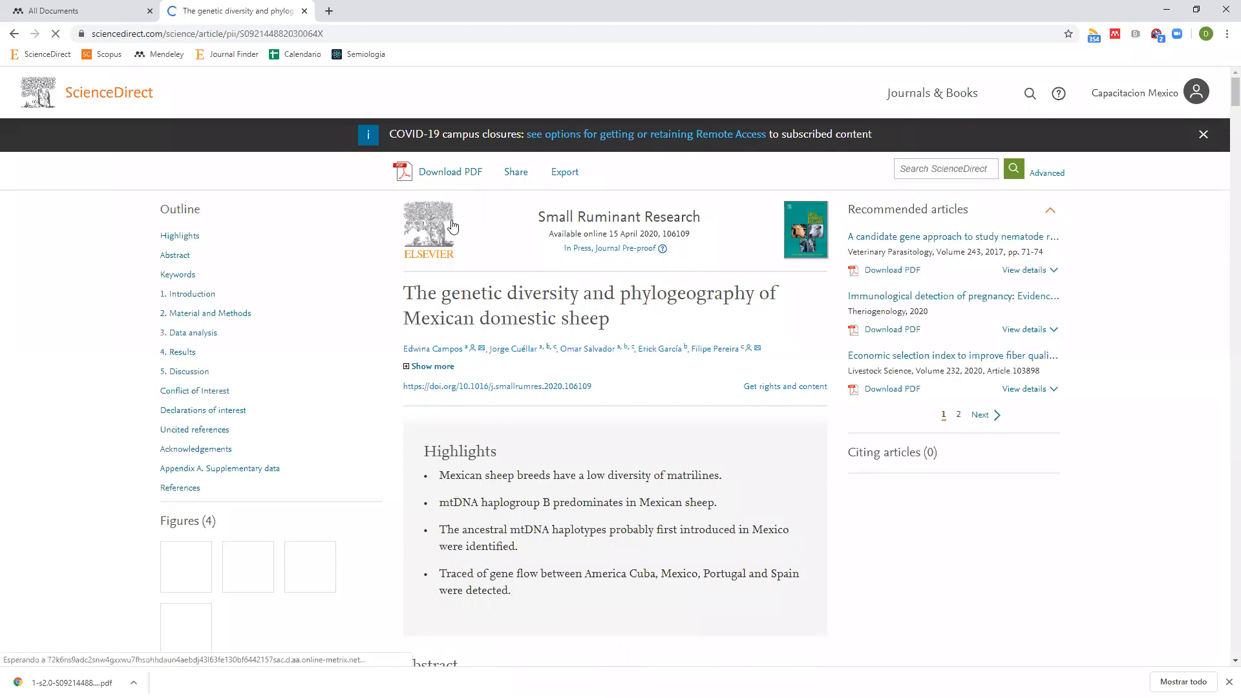
click(566, 183)
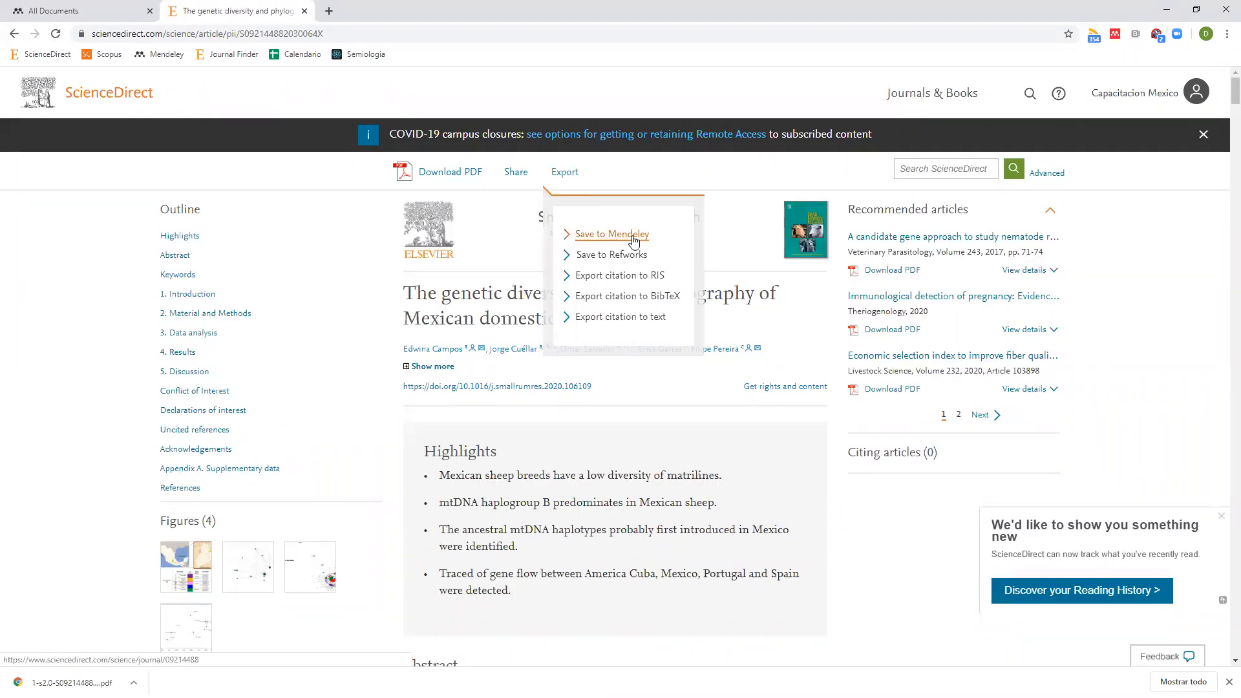
click(326, 254)
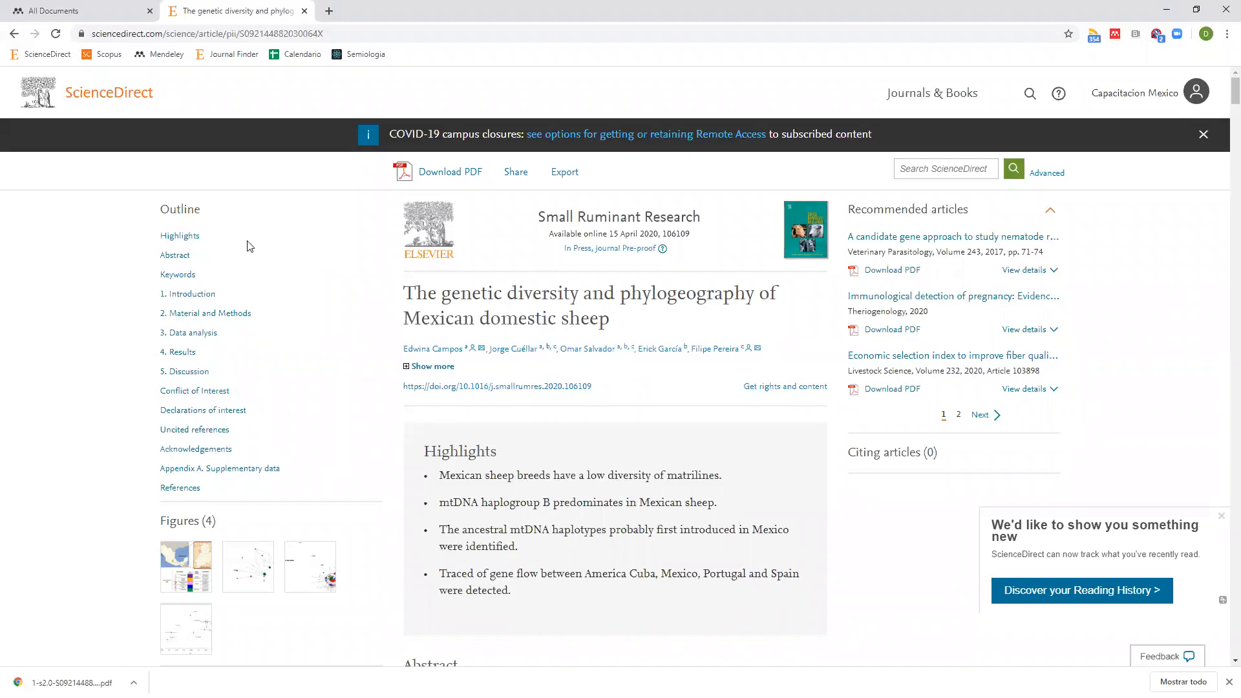
click(16, 36)
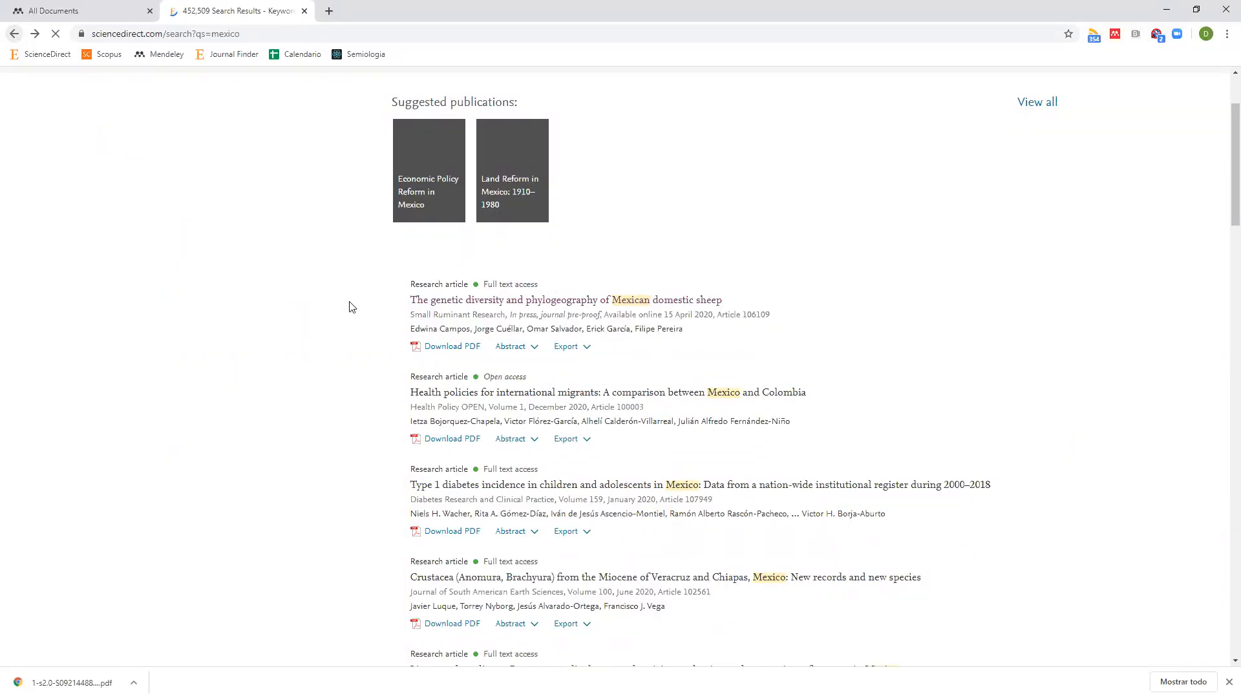
Select all 25 mexico results and export their citations to an RIS file.
click(398, 258)
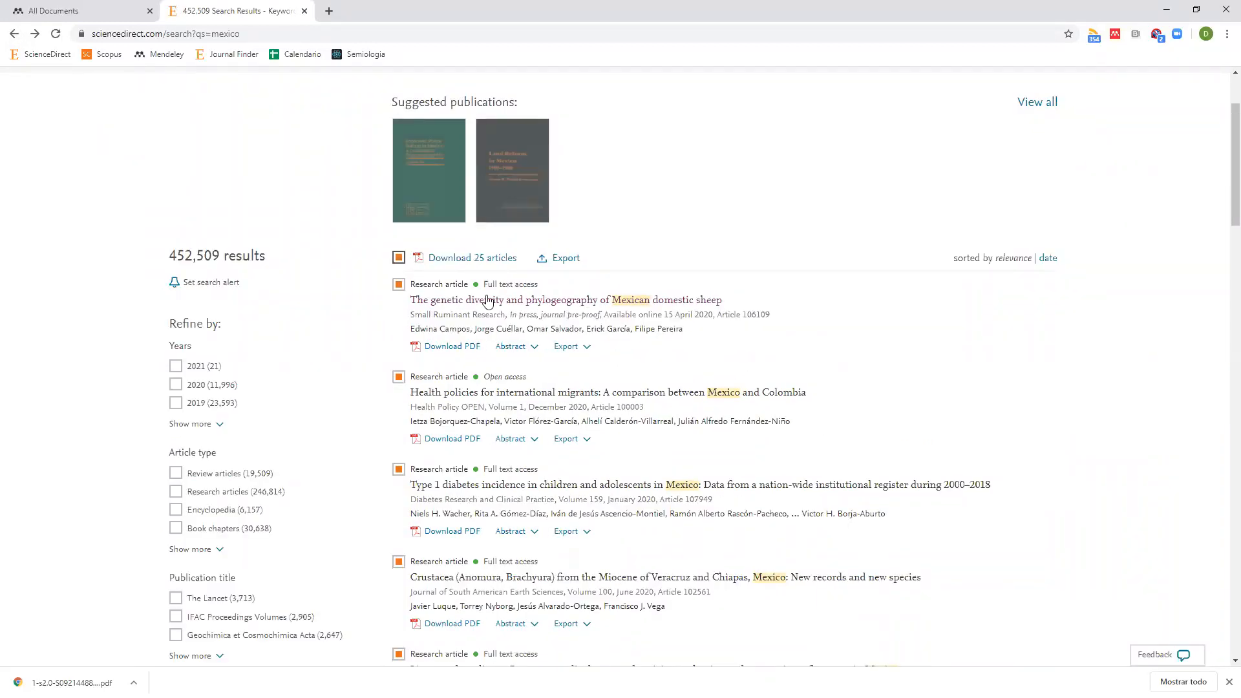
click(564, 259)
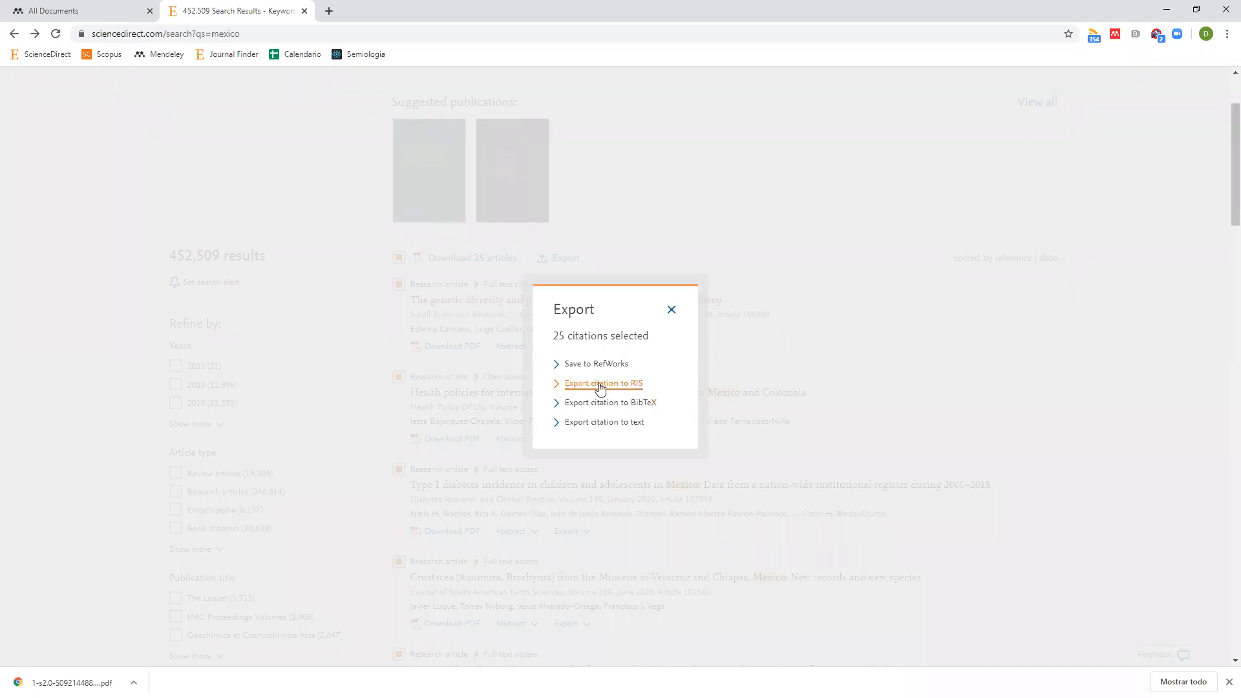
click(625, 388)
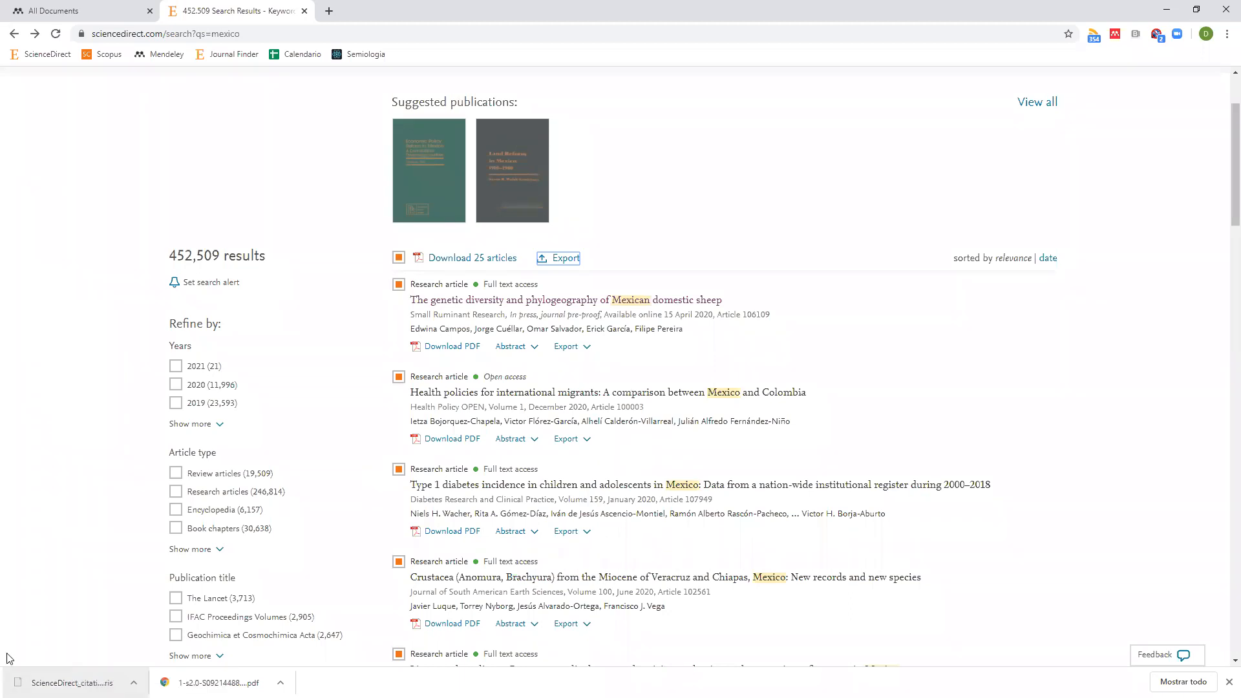
click(75, 13)
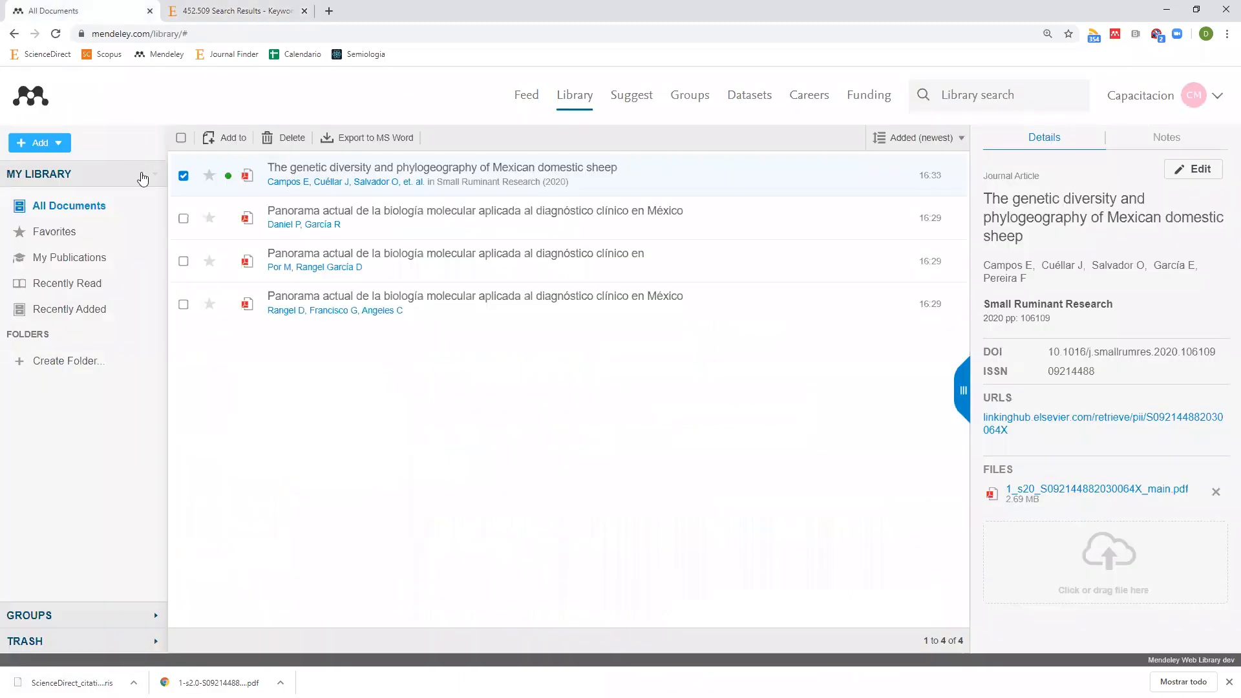
Import the ScienceDirect citations .ris file from Descargas and review the added entries.
click(59, 144)
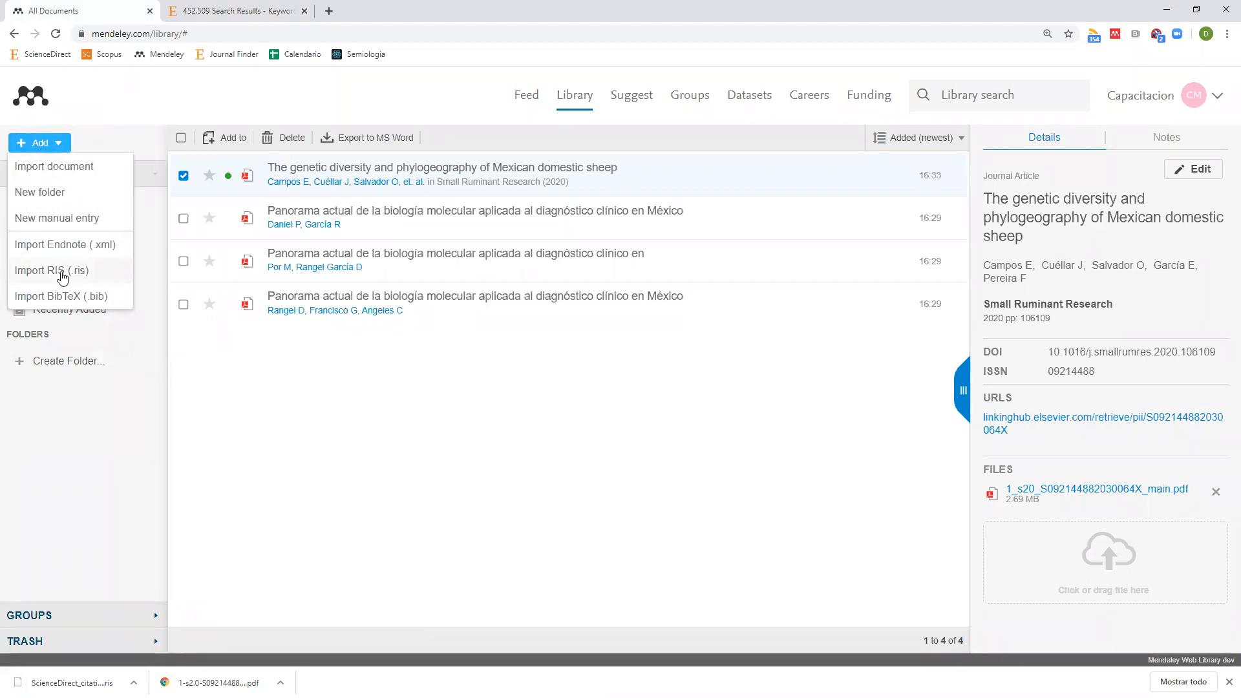
click(62, 277)
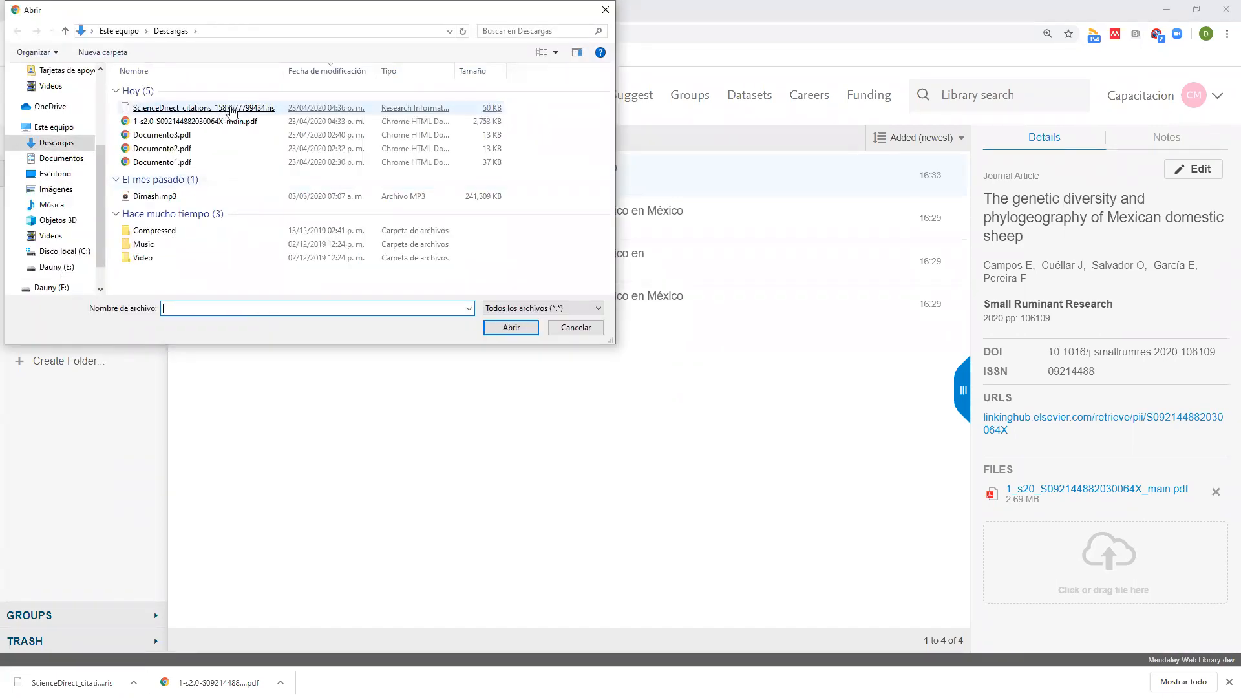
double_click(226, 111)
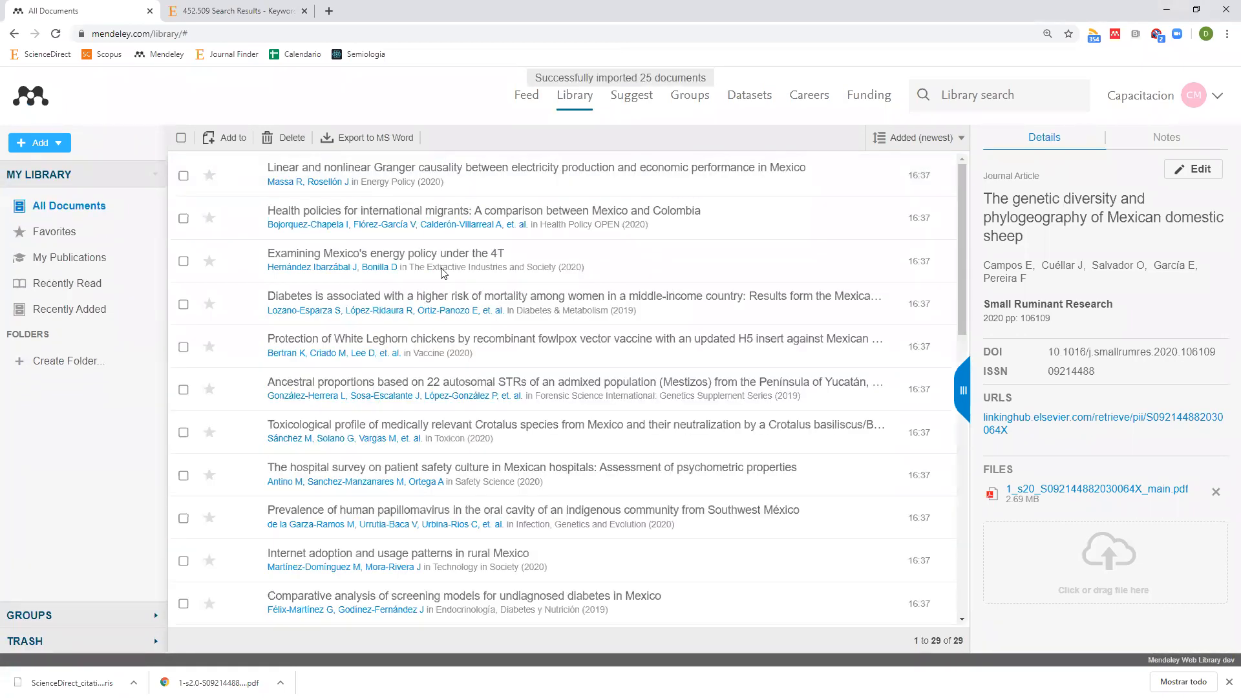
scroll(272, 239, down, 10)
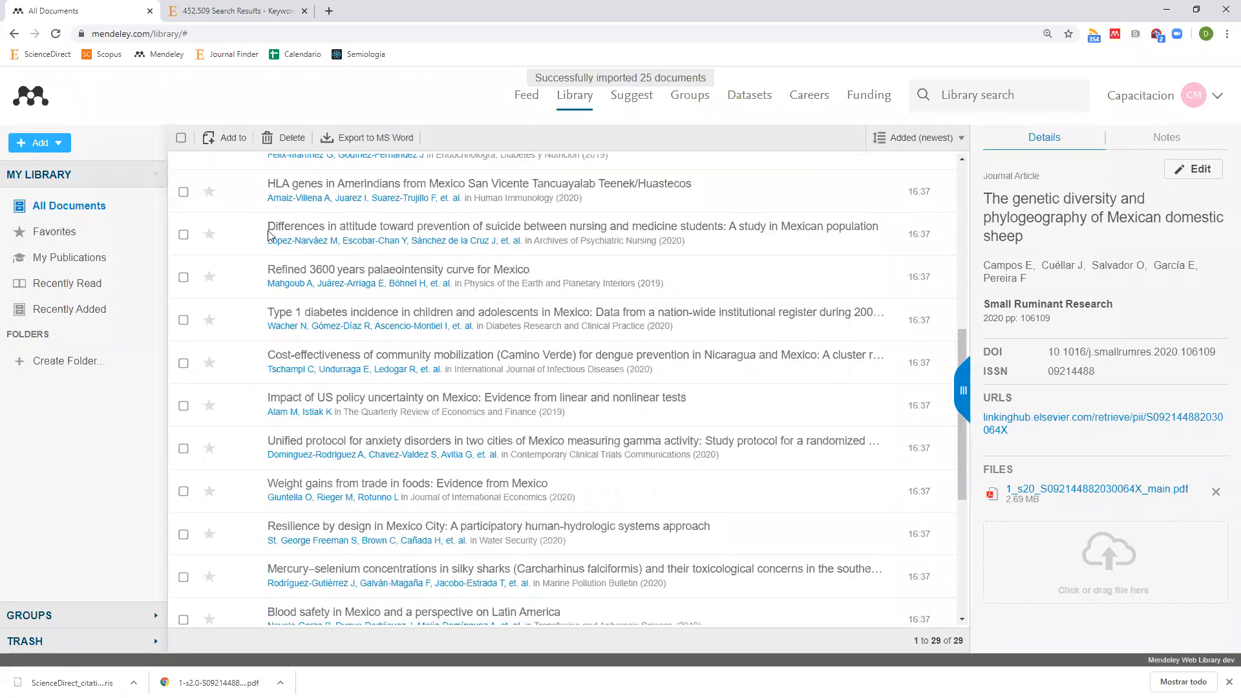
scroll(283, 368, down, 3)
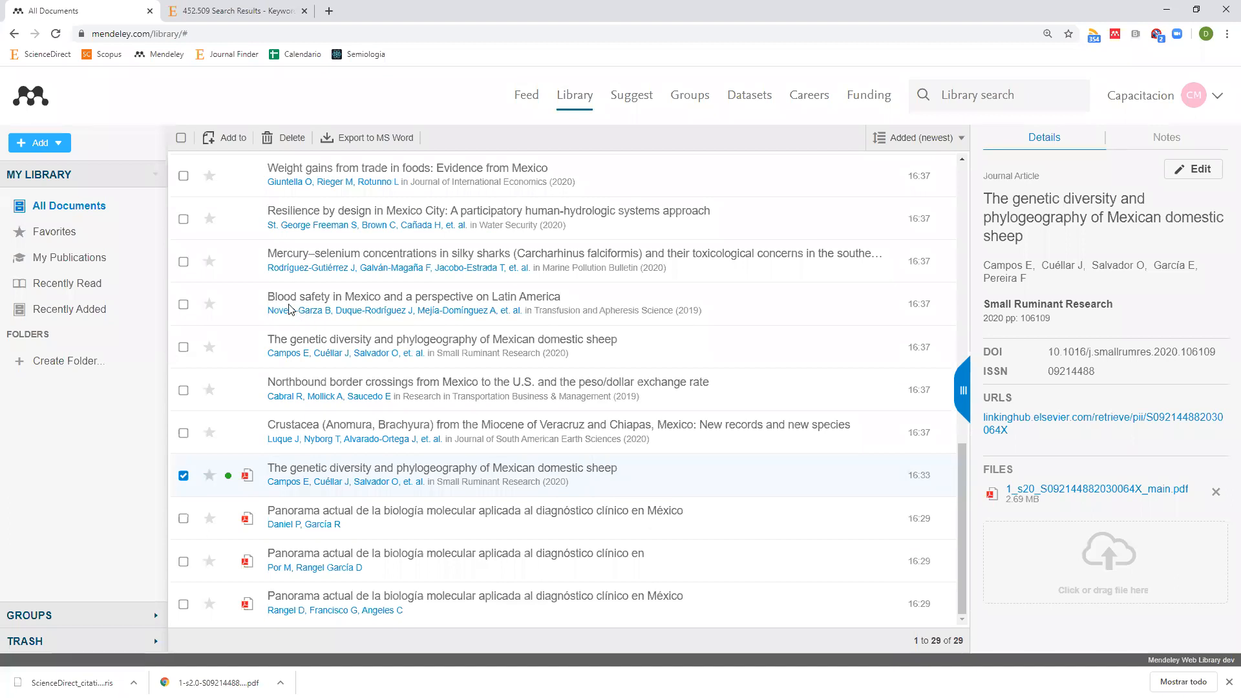
click(231, 18)
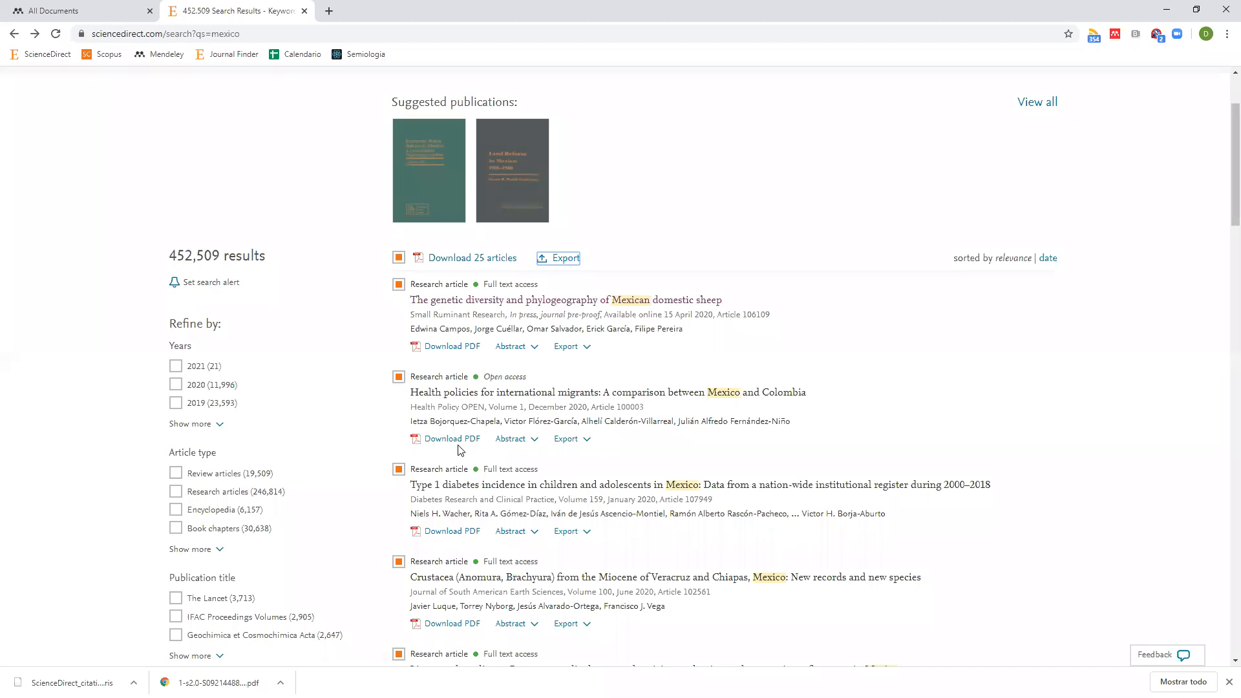
click(63, 14)
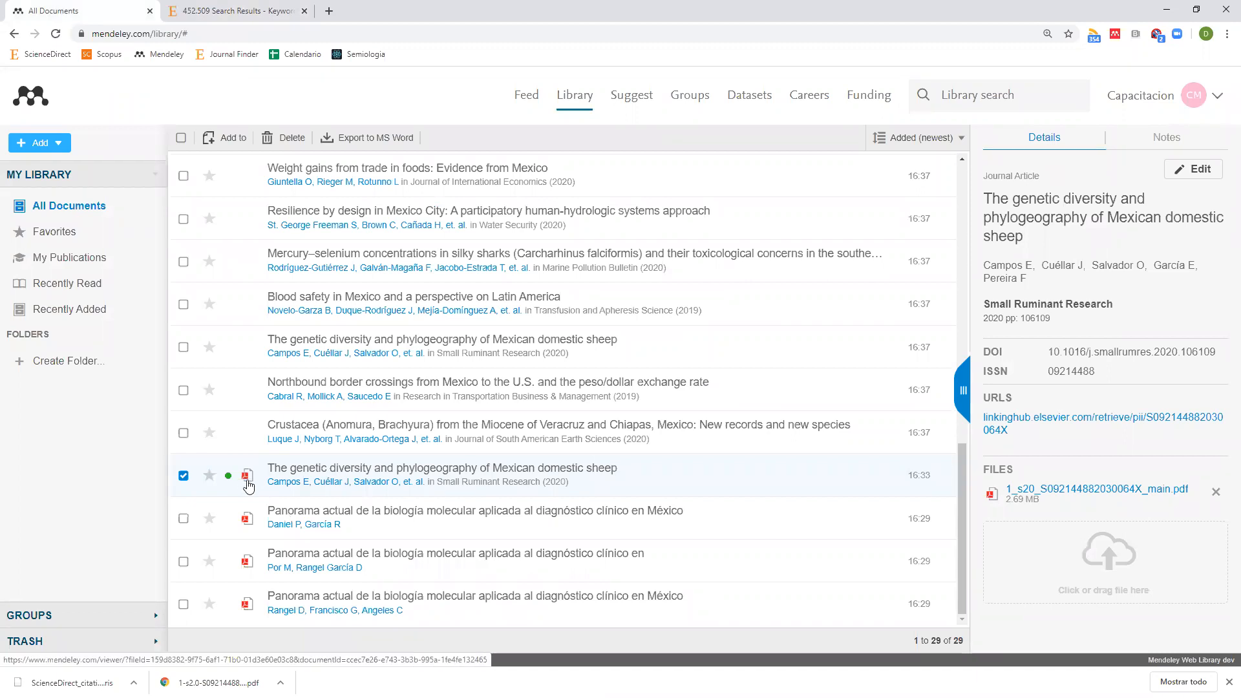
click(243, 17)
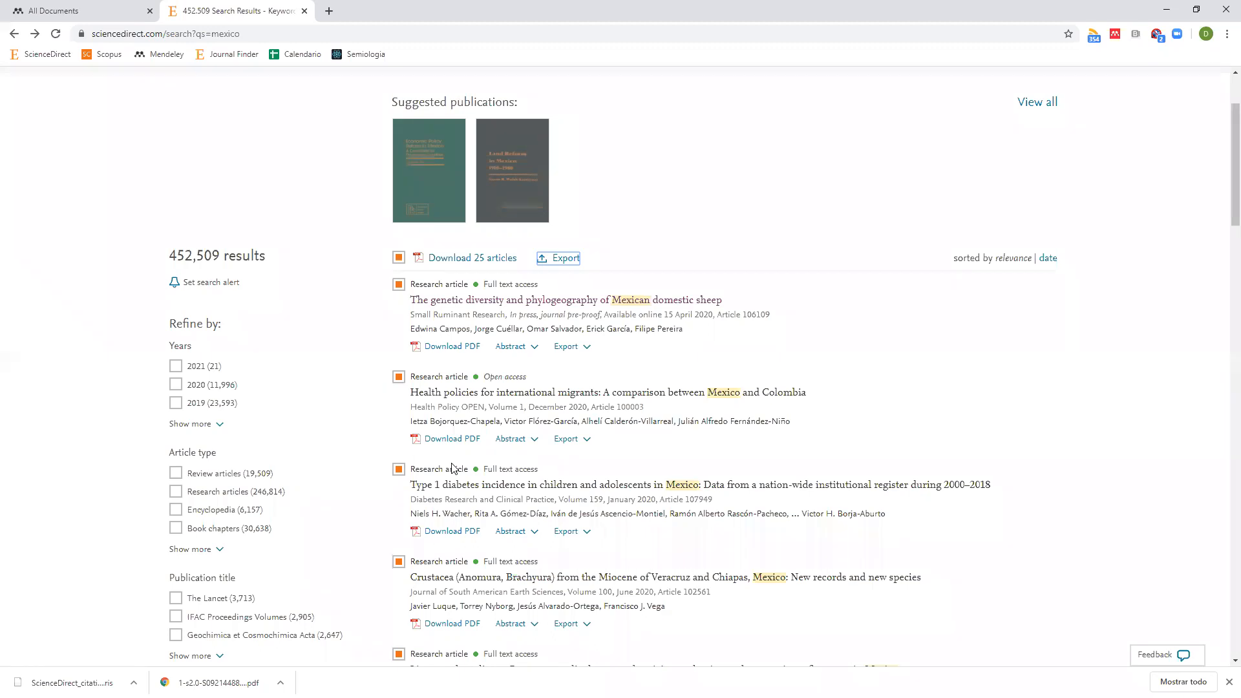
Sign in to Mendeley Web Importer, reload the results page, and reopen the importer.
click(1114, 37)
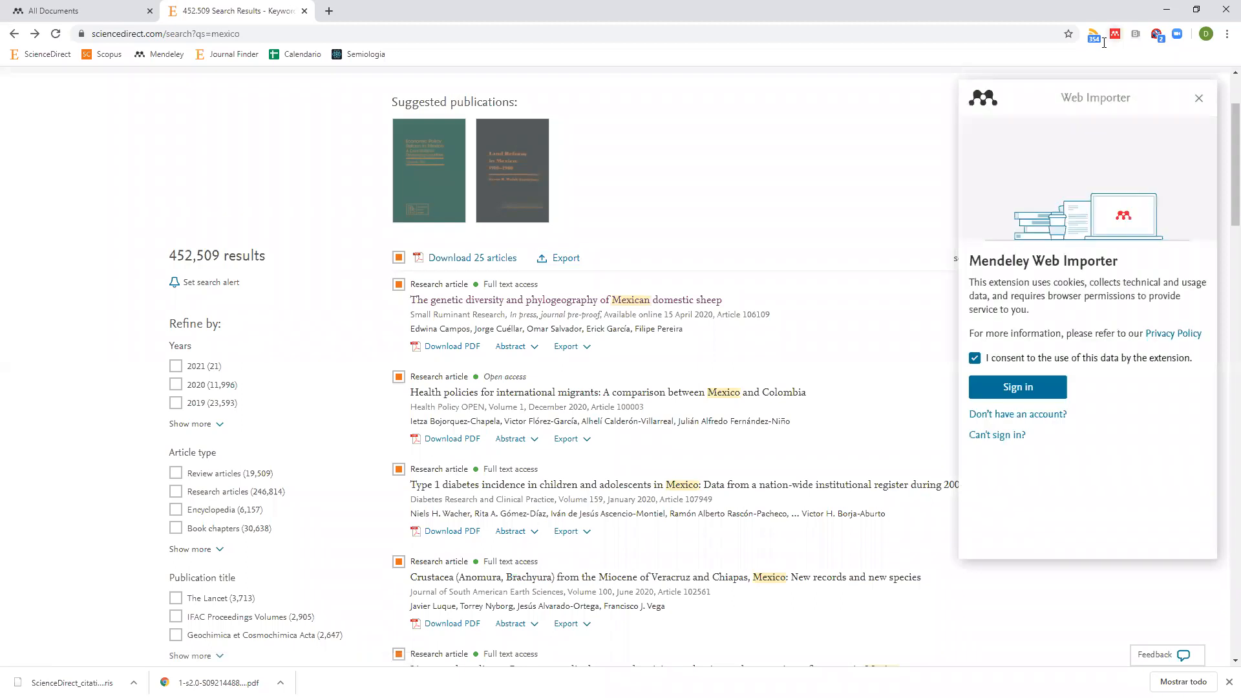
click(1019, 389)
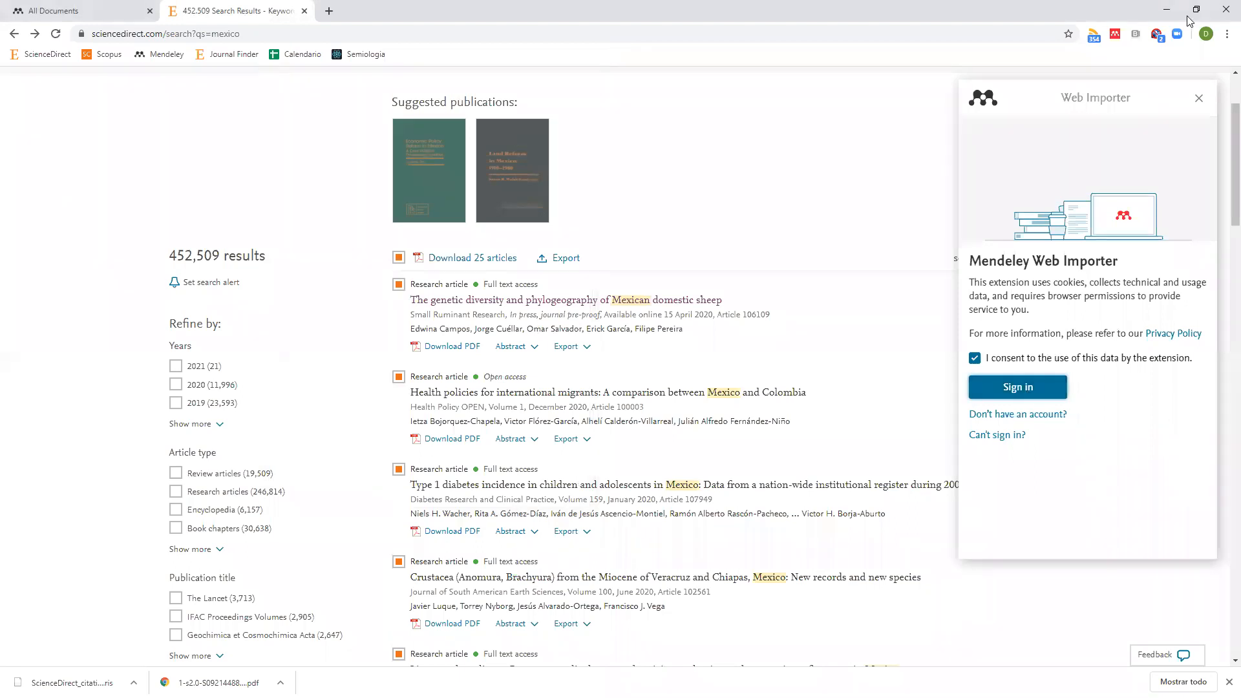
click(56, 36)
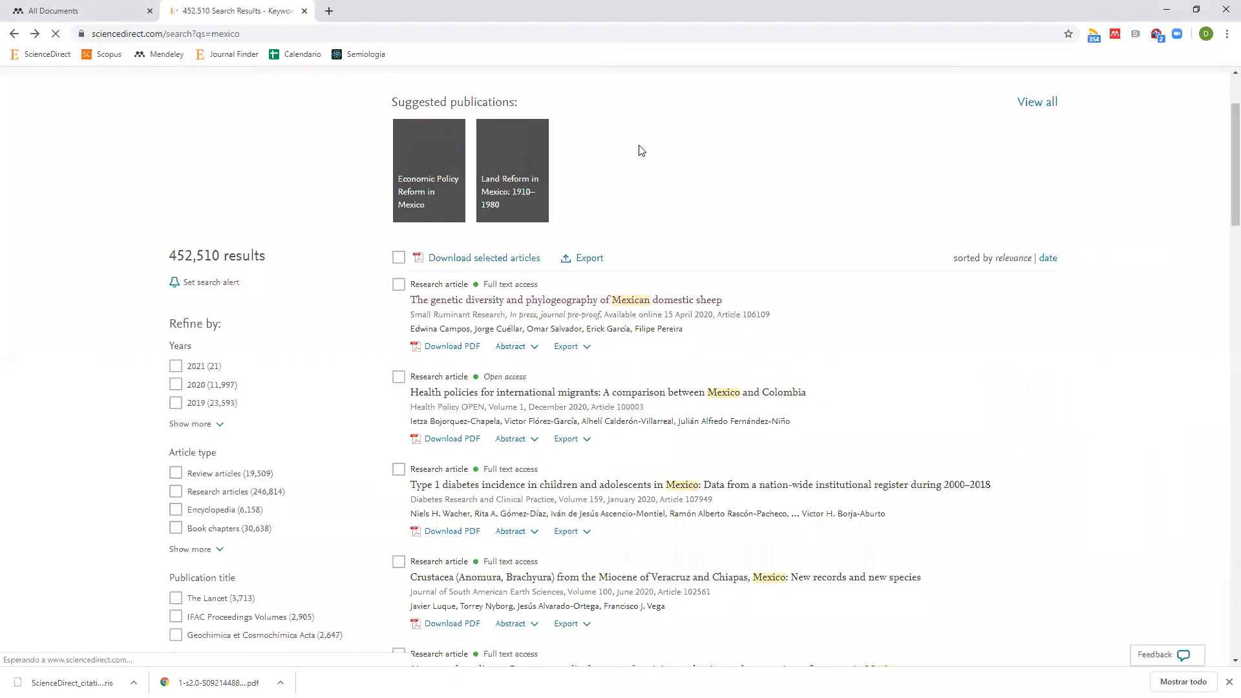
click(1114, 35)
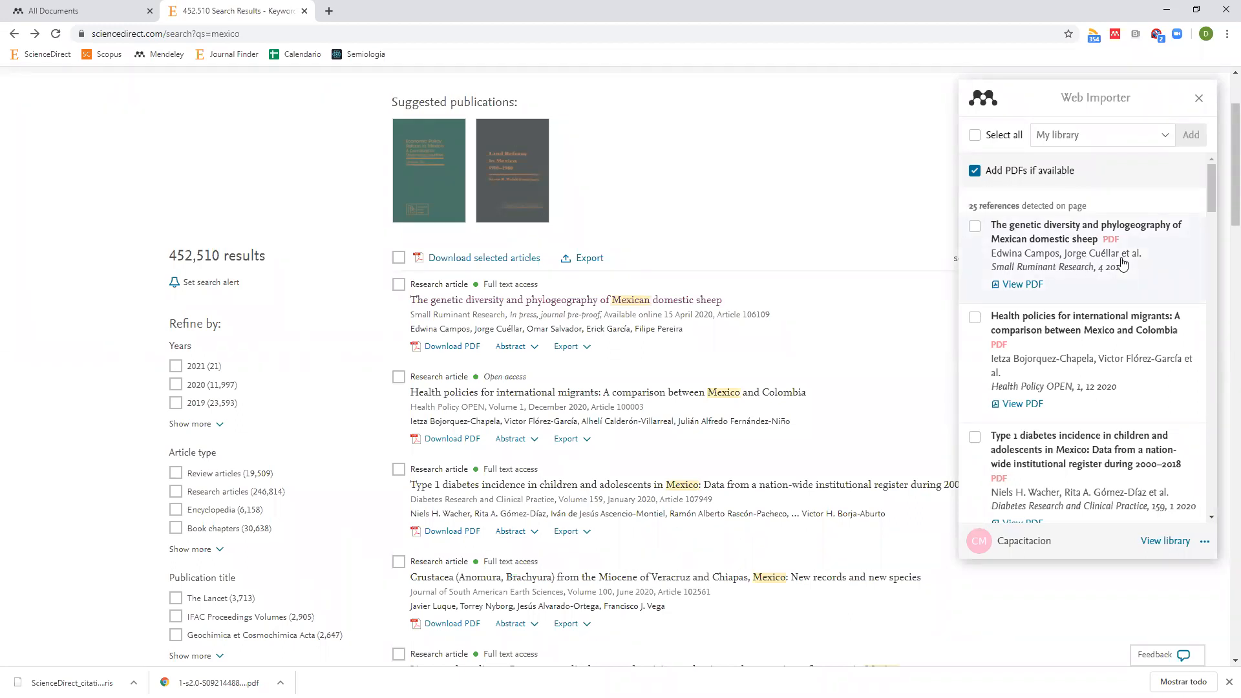
scroll(1119, 265, down, 8)
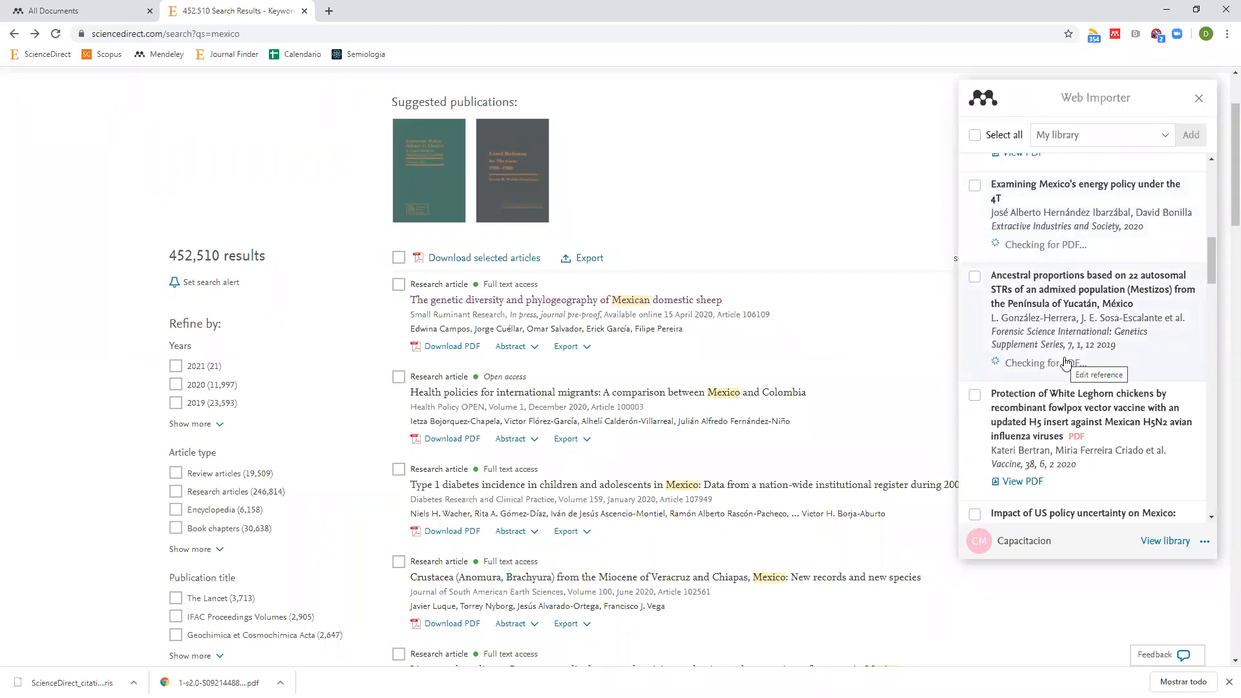
scroll(1063, 360, down, 2)
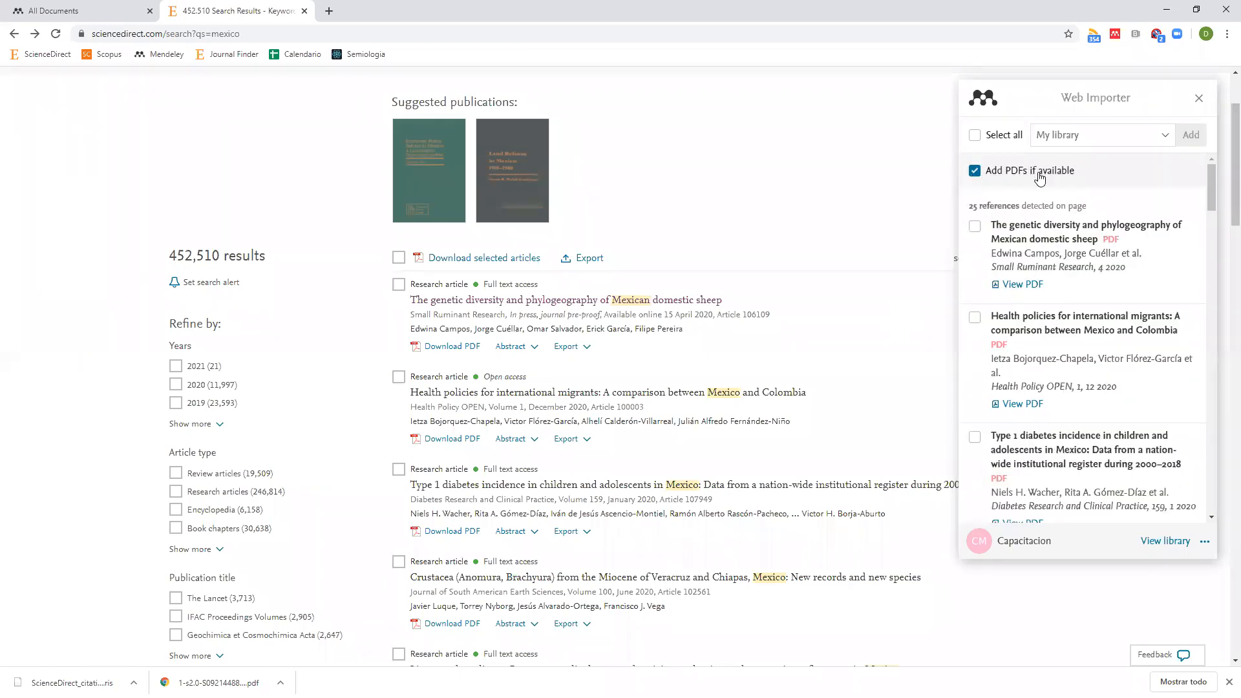
Select all 25 detected references and add them to My library.
click(974, 137)
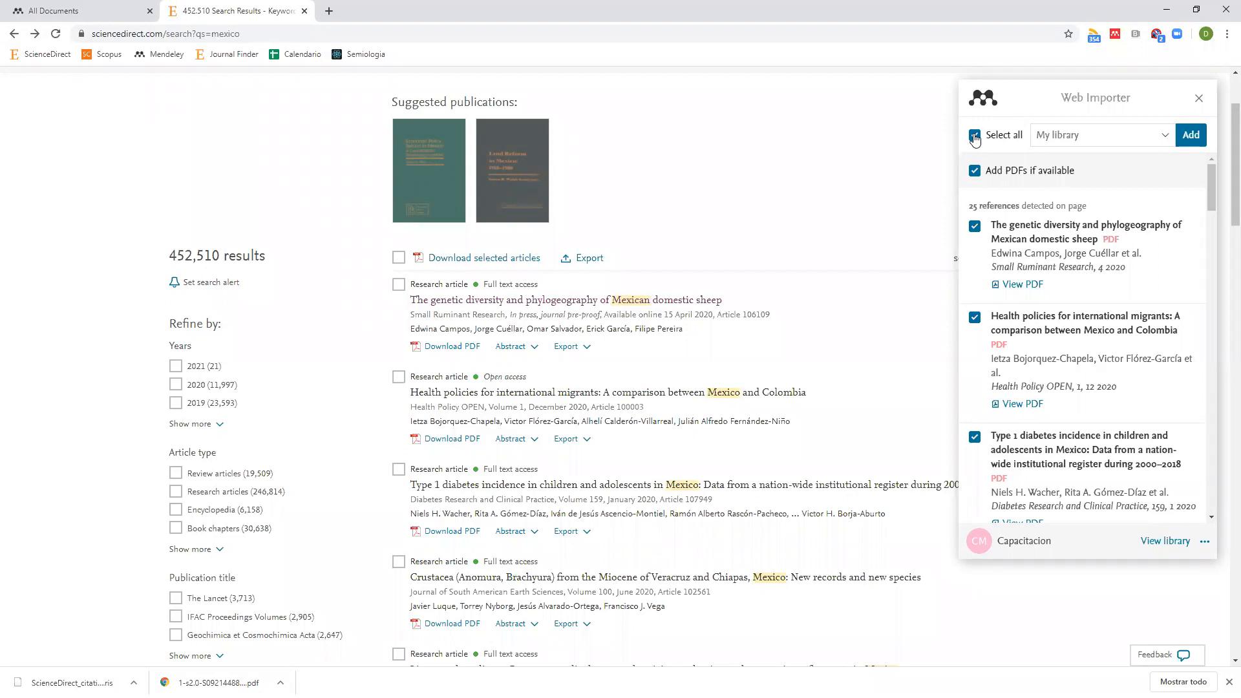
click(976, 137)
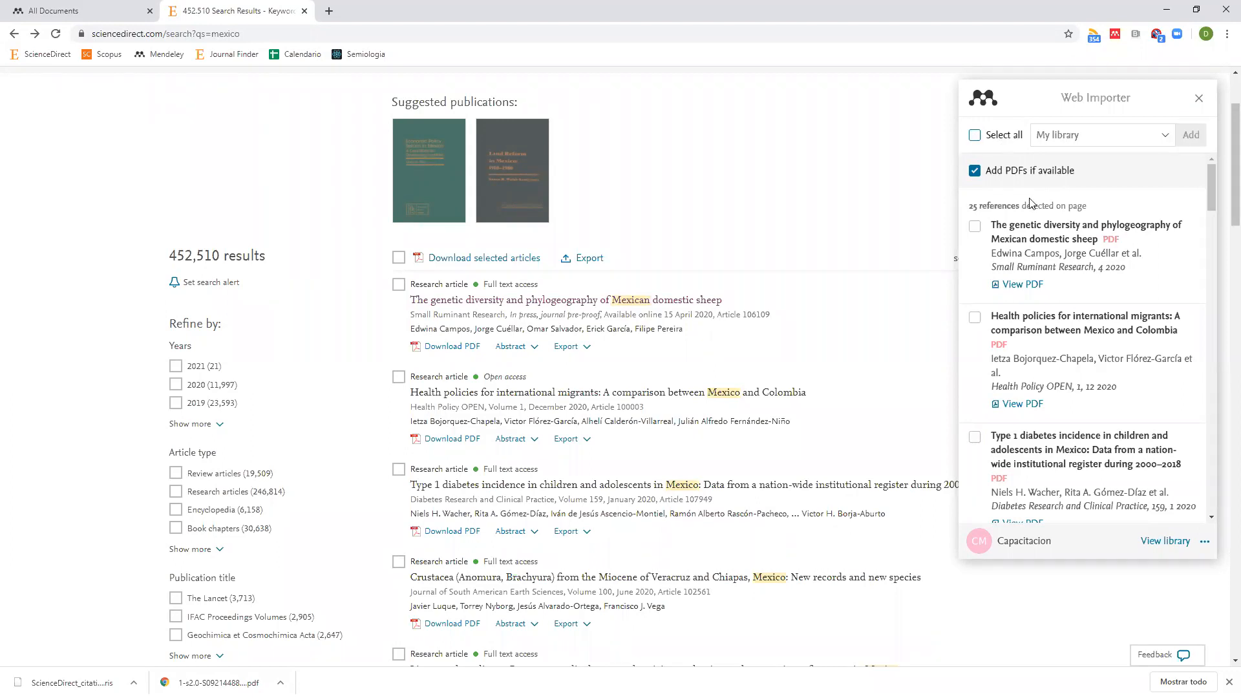
scroll(1030, 252, down, 4)
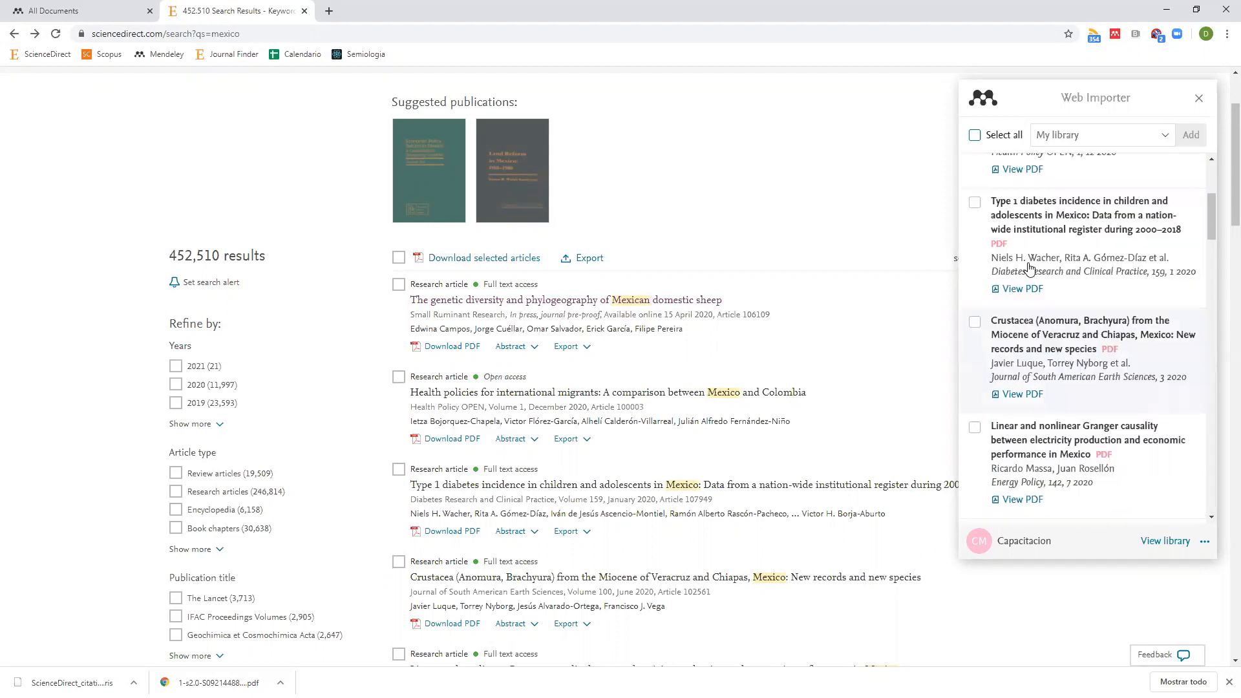
scroll(1030, 268, up, 5)
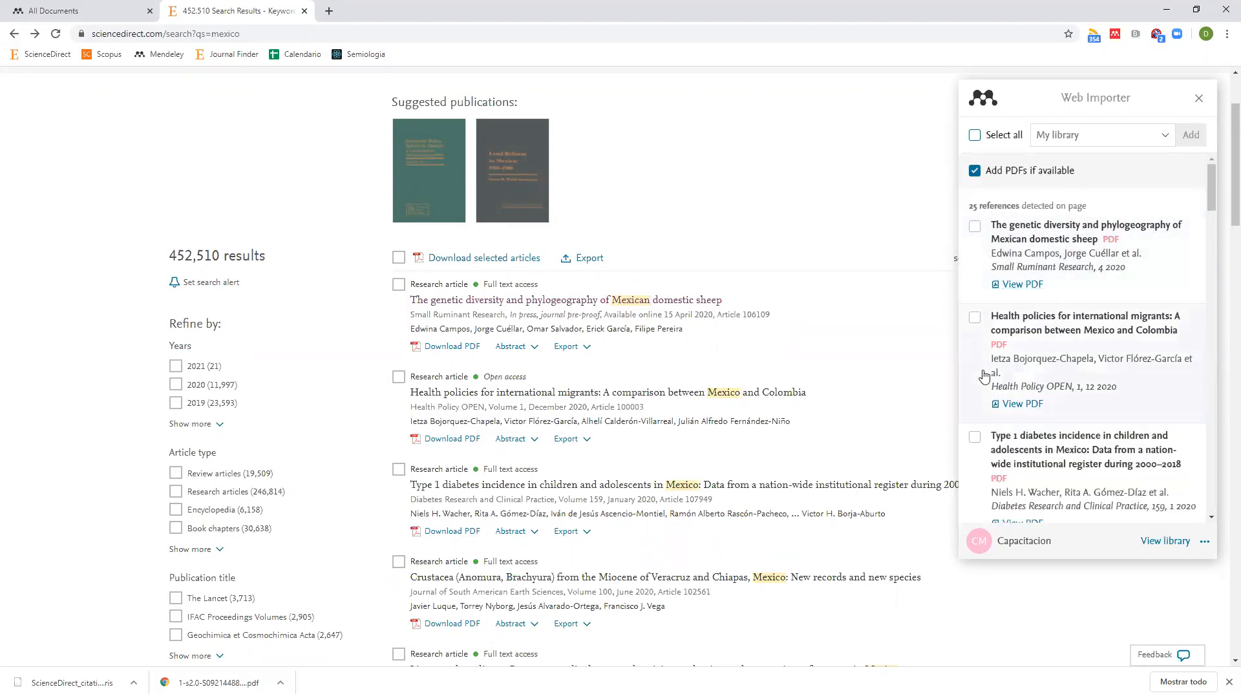
click(975, 142)
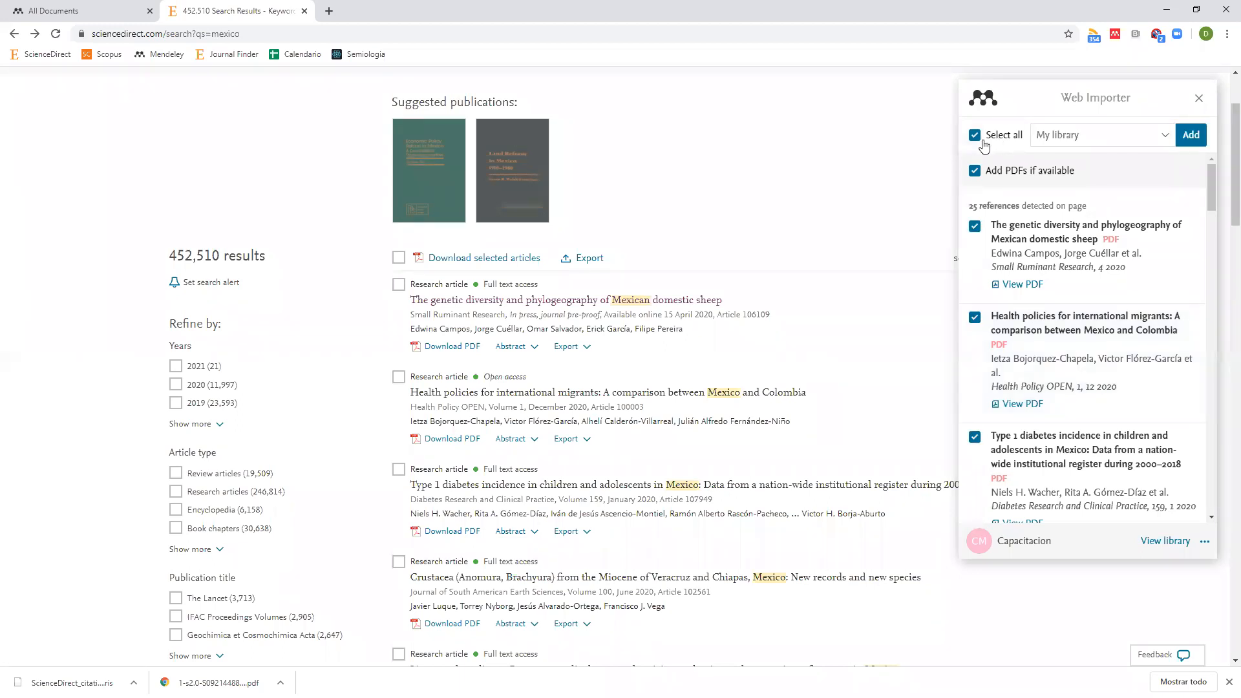
click(1191, 137)
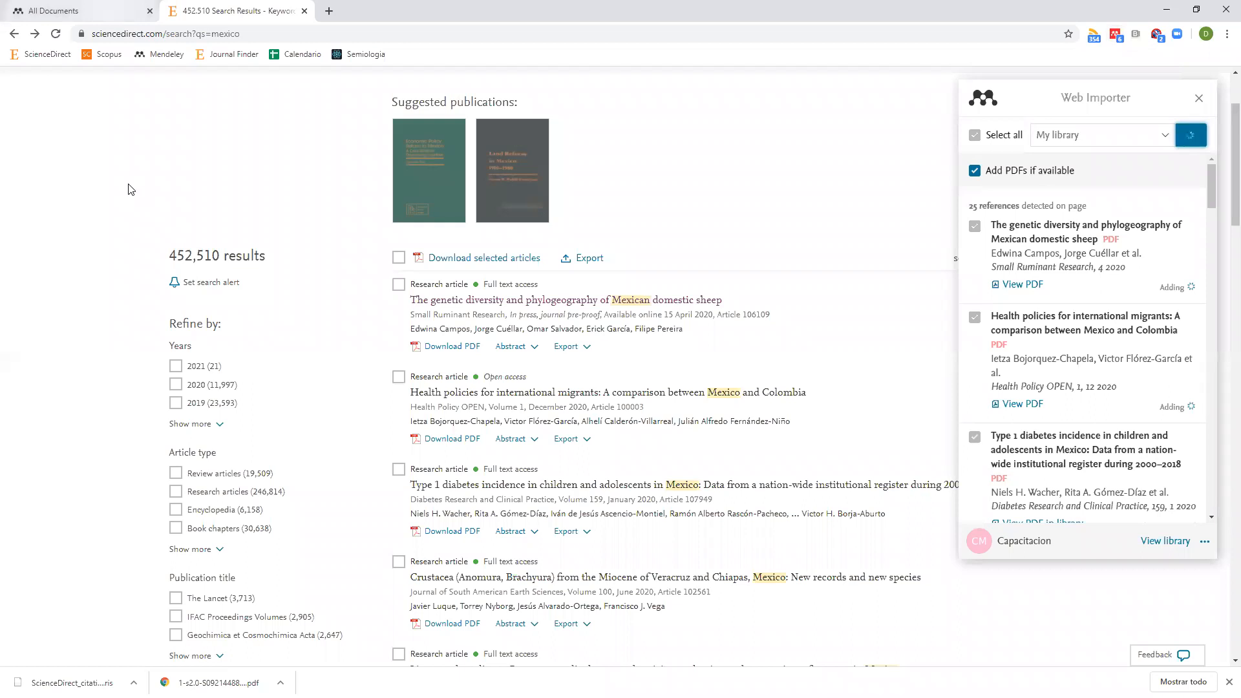
click(58, 11)
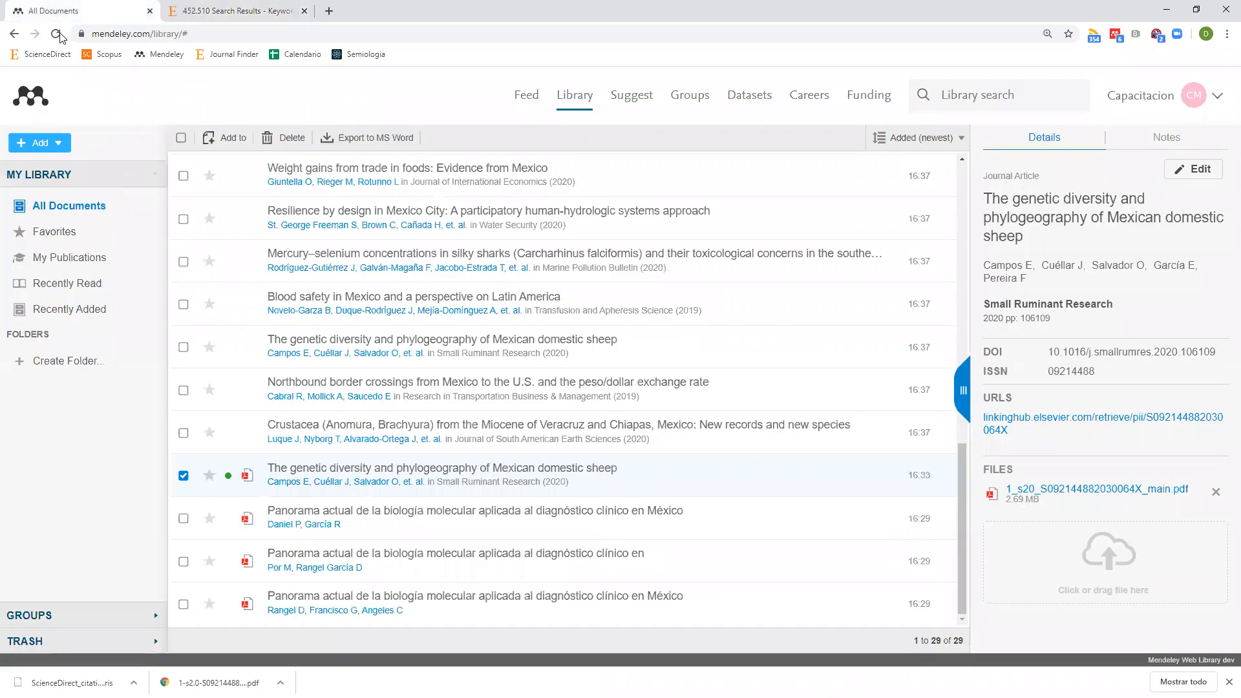
Reload the Mendeley library to show the 55 documents, then return to ScienceDirect.
click(57, 34)
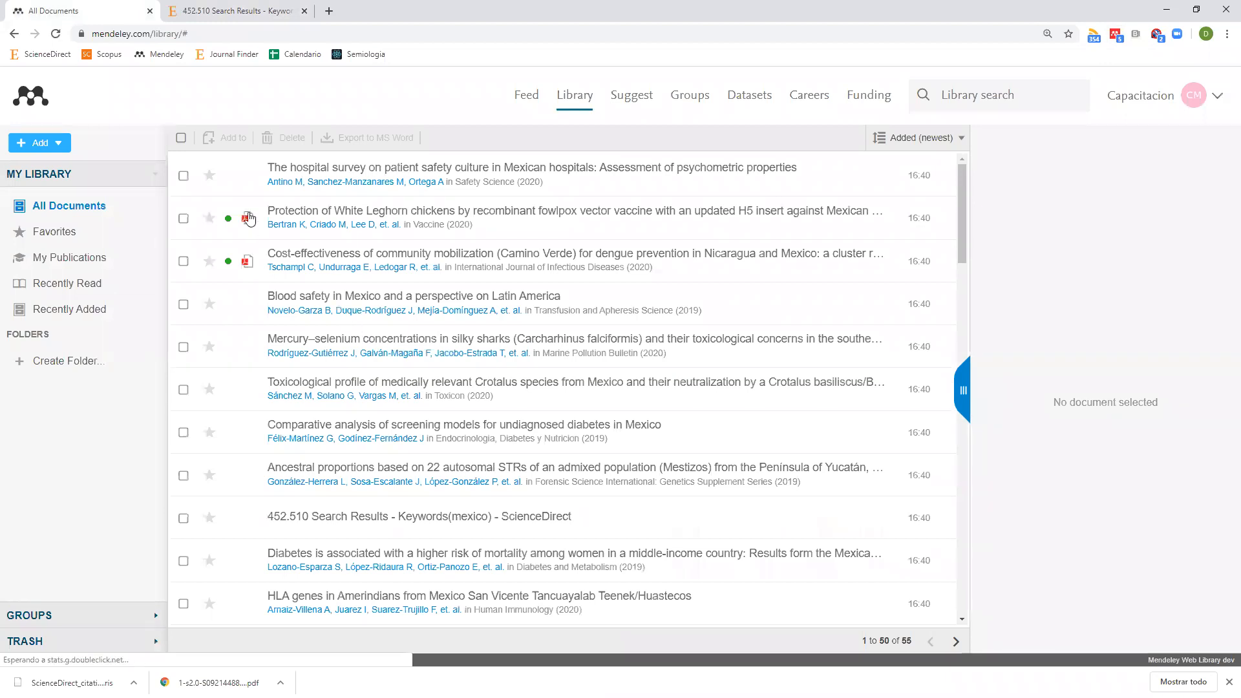
scroll(252, 296, down, 7)
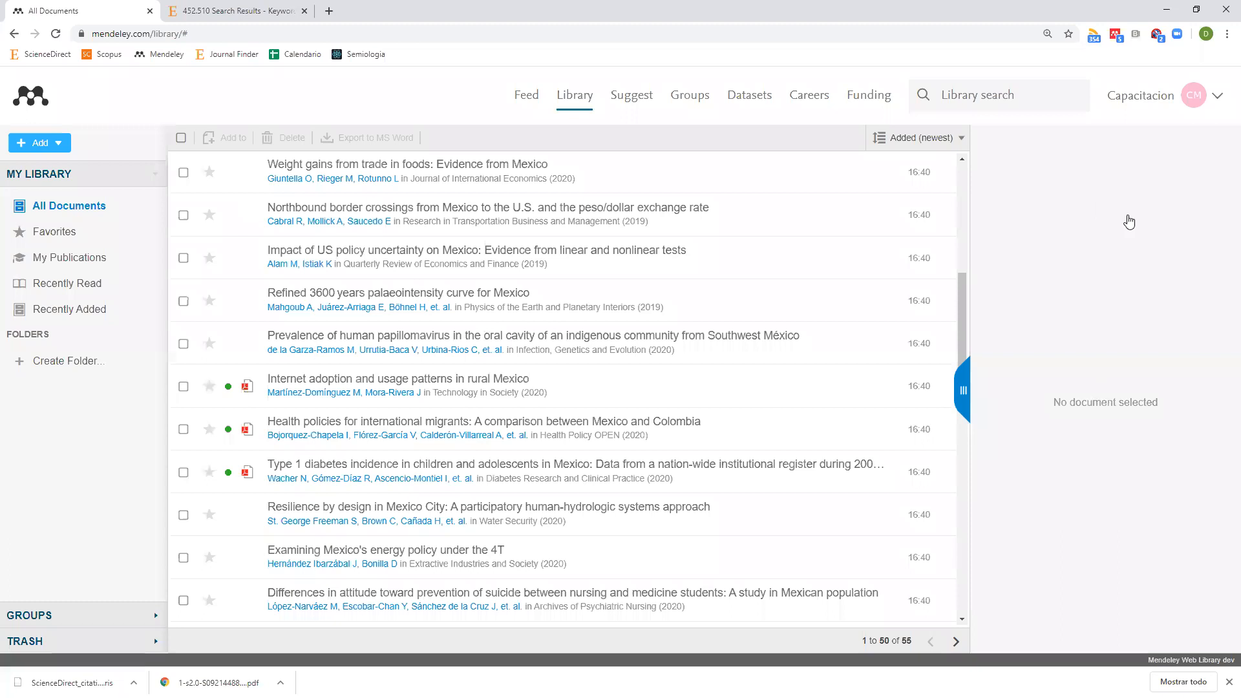
key(ctrl+Tab)
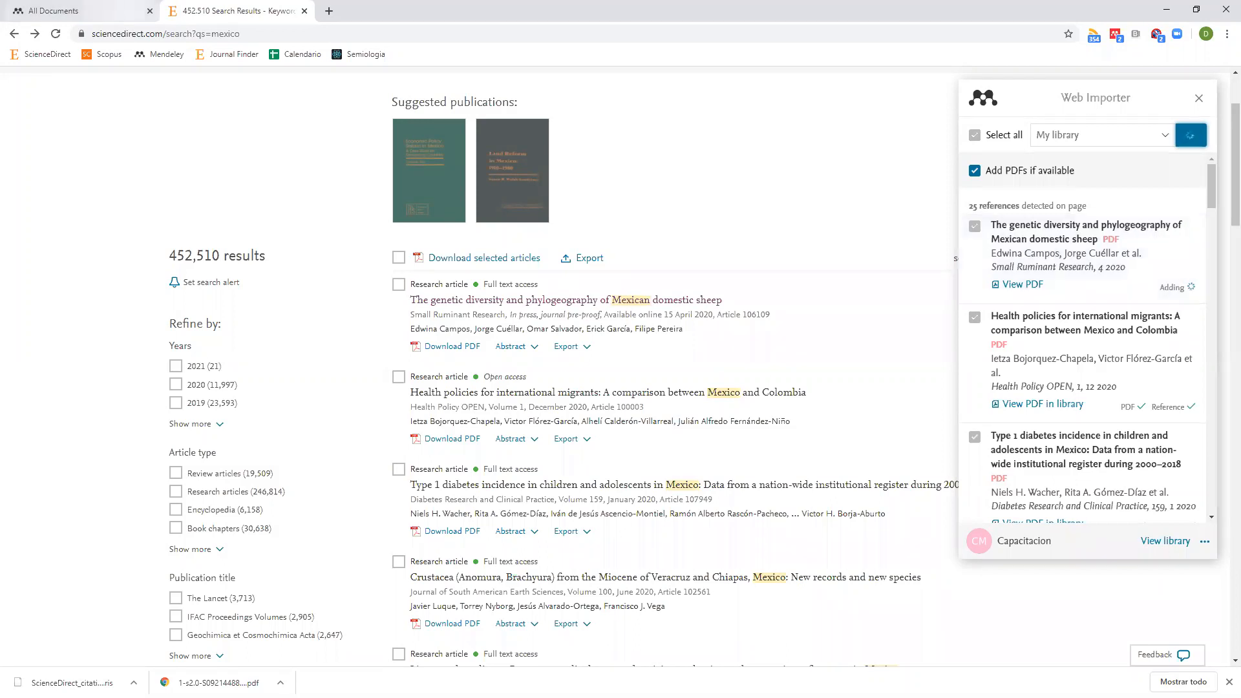
Switch back to the Mendeley library tab listing 55 documents.
click(77, 11)
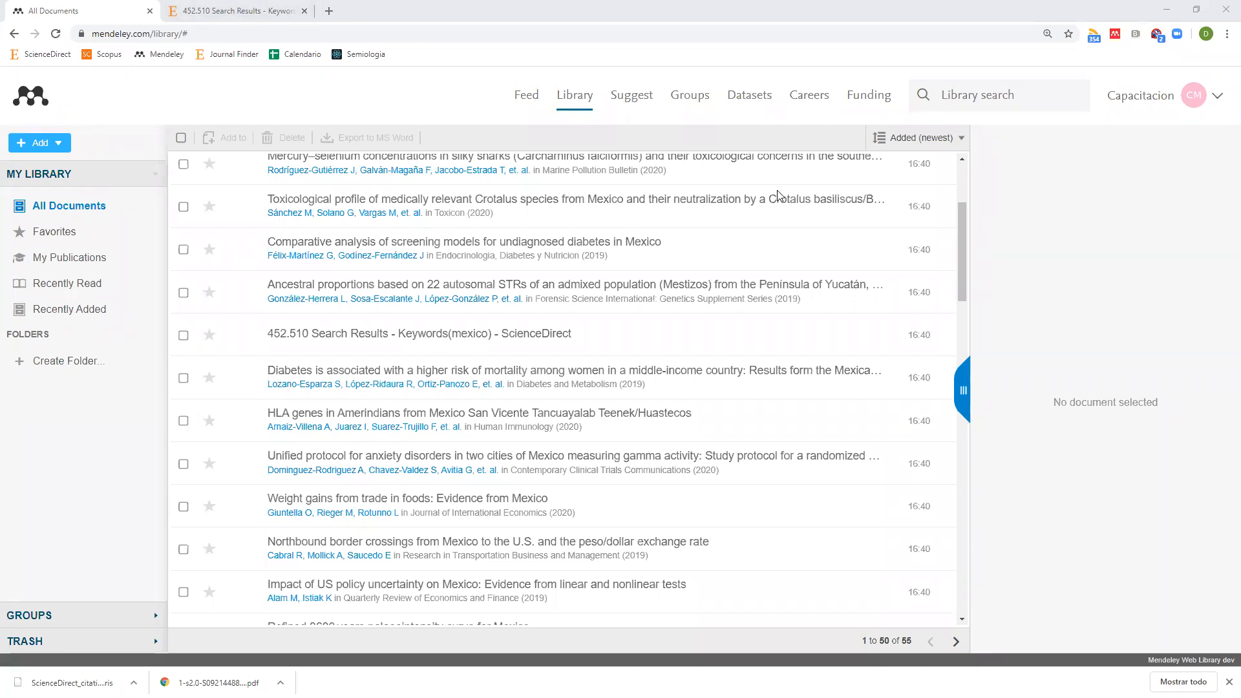
Leave the document library and switch to the Mendeley Feed page.
scroll(599, 224, up, 1)
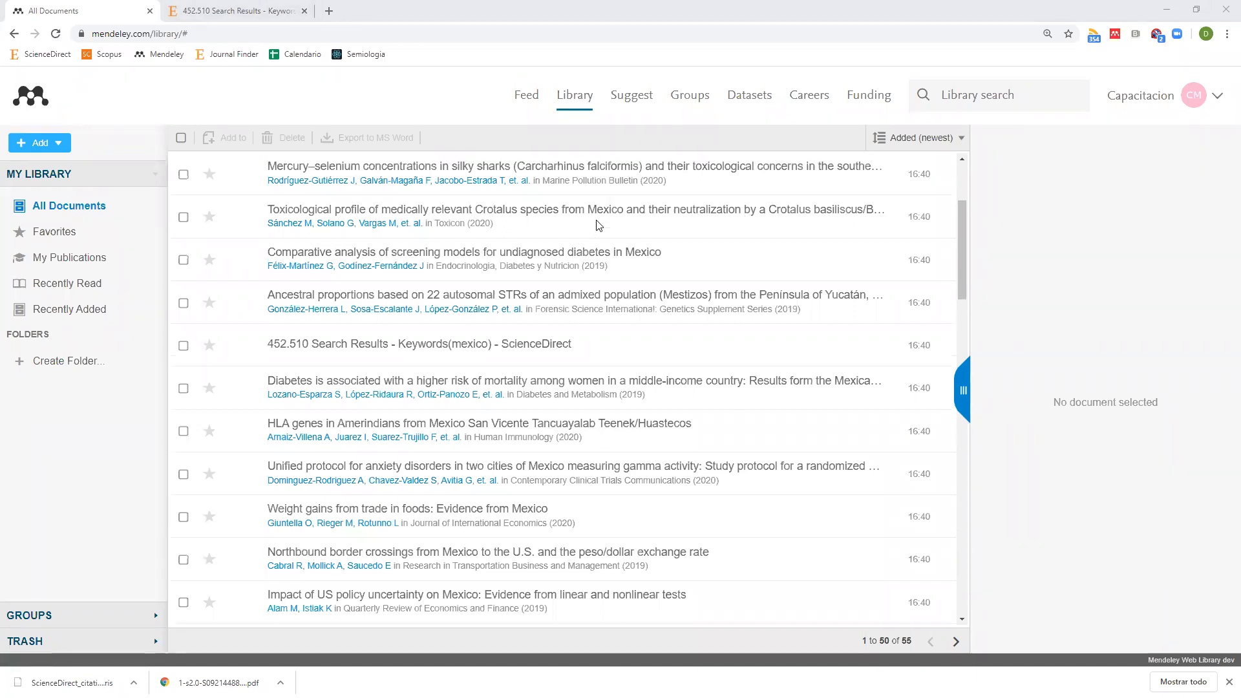
scroll(599, 225, up, 3)
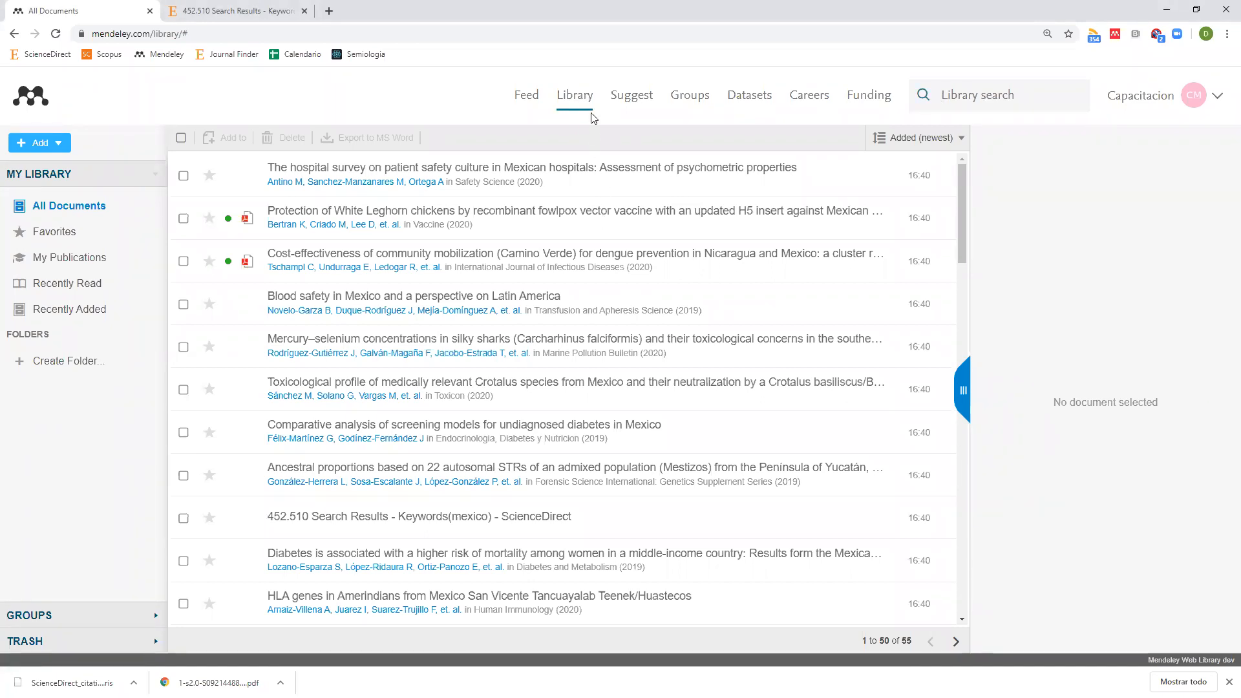
click(525, 97)
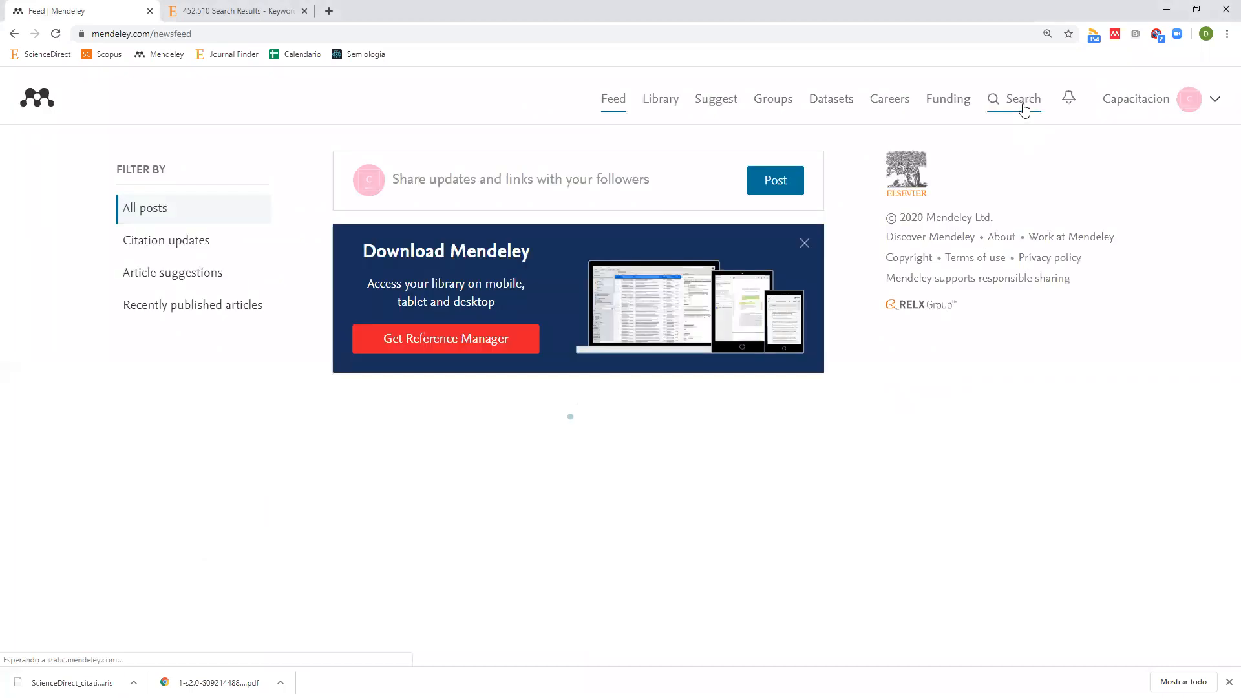
Search the Mendeley paper catalogue for 'aguascalientes'.
click(1024, 101)
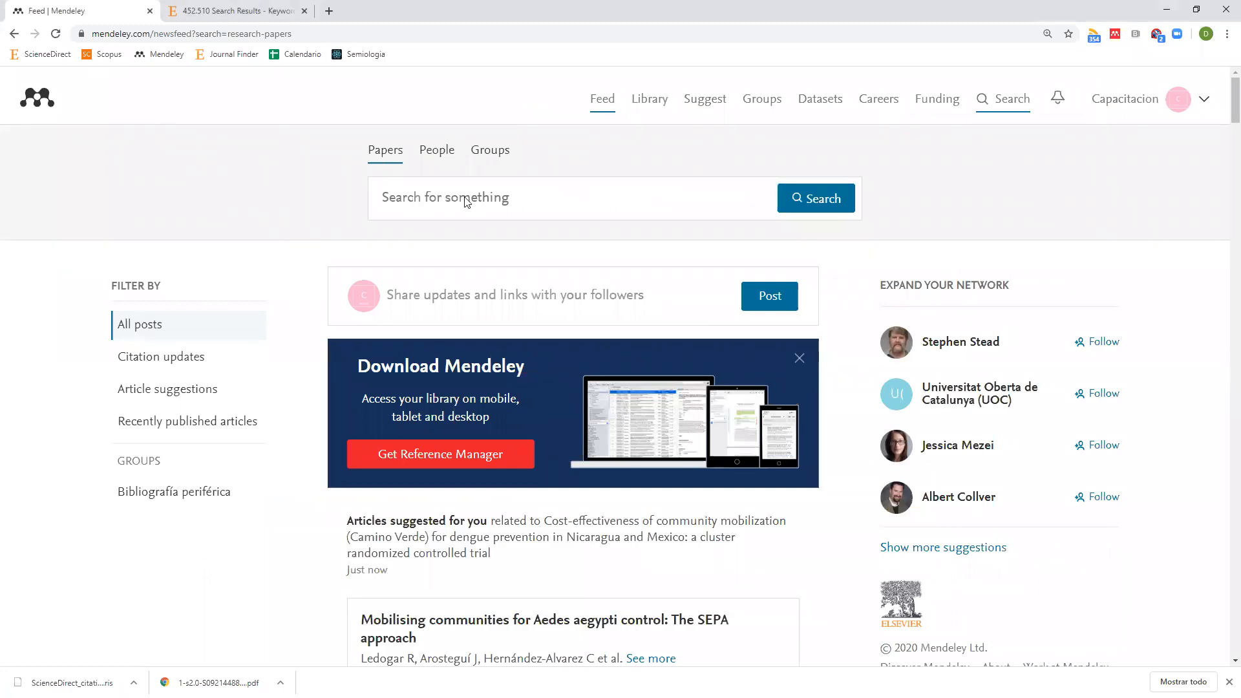
click(534, 200)
text(aguascalientes)
click(825, 202)
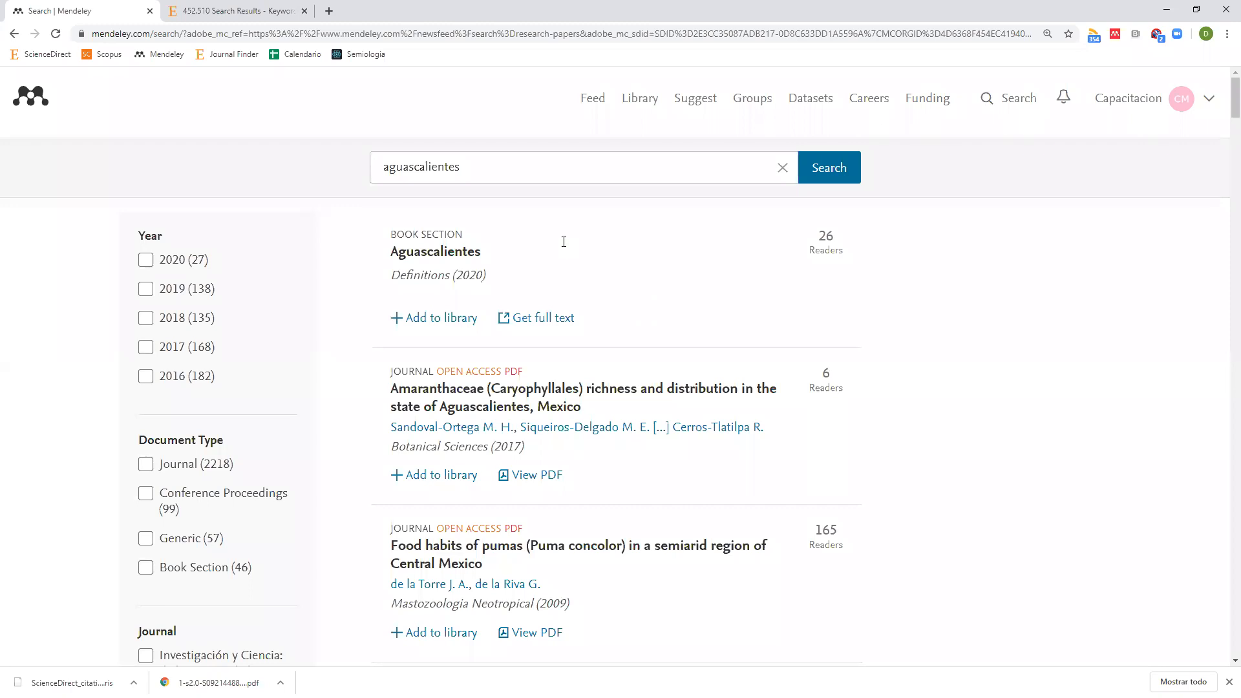
double_click(469, 173)
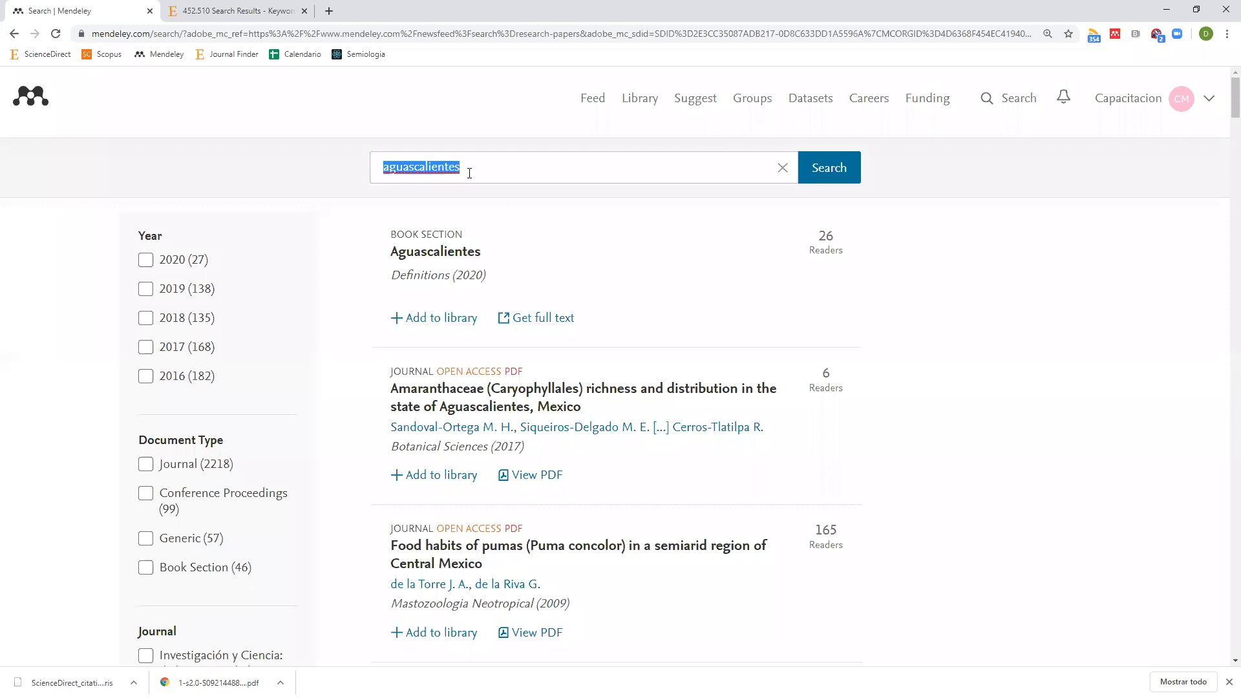
scroll(482, 202, down, 1)
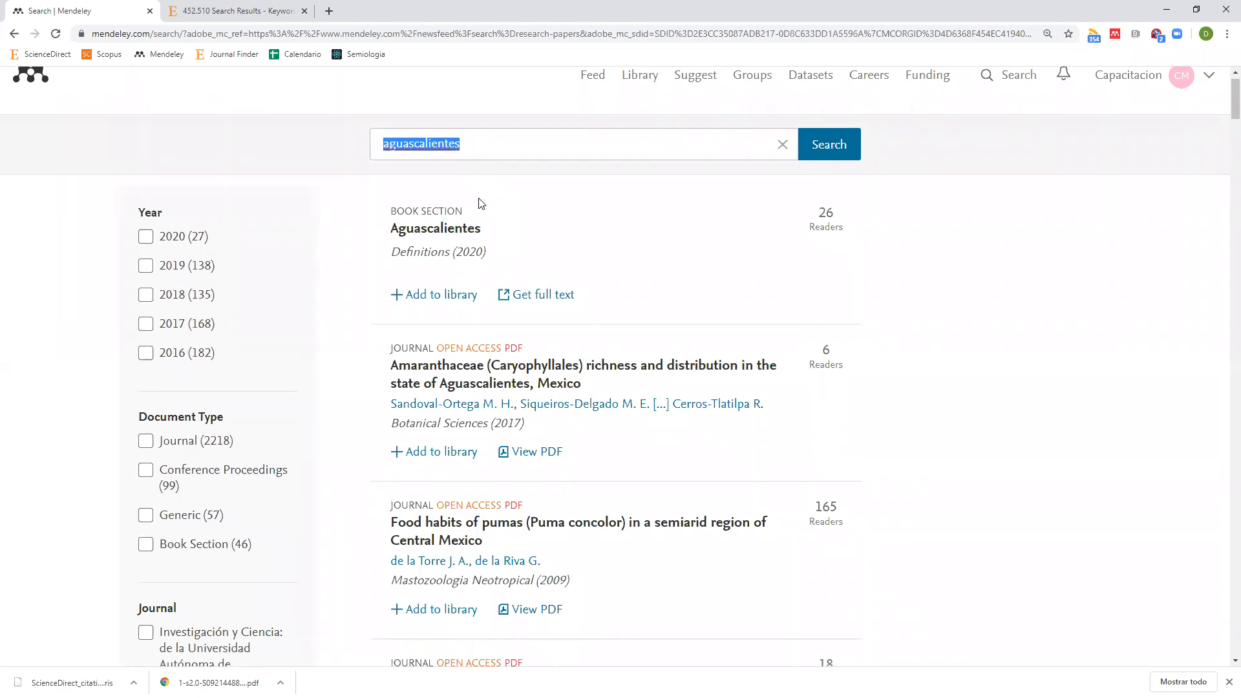
scroll(436, 277, down, 2)
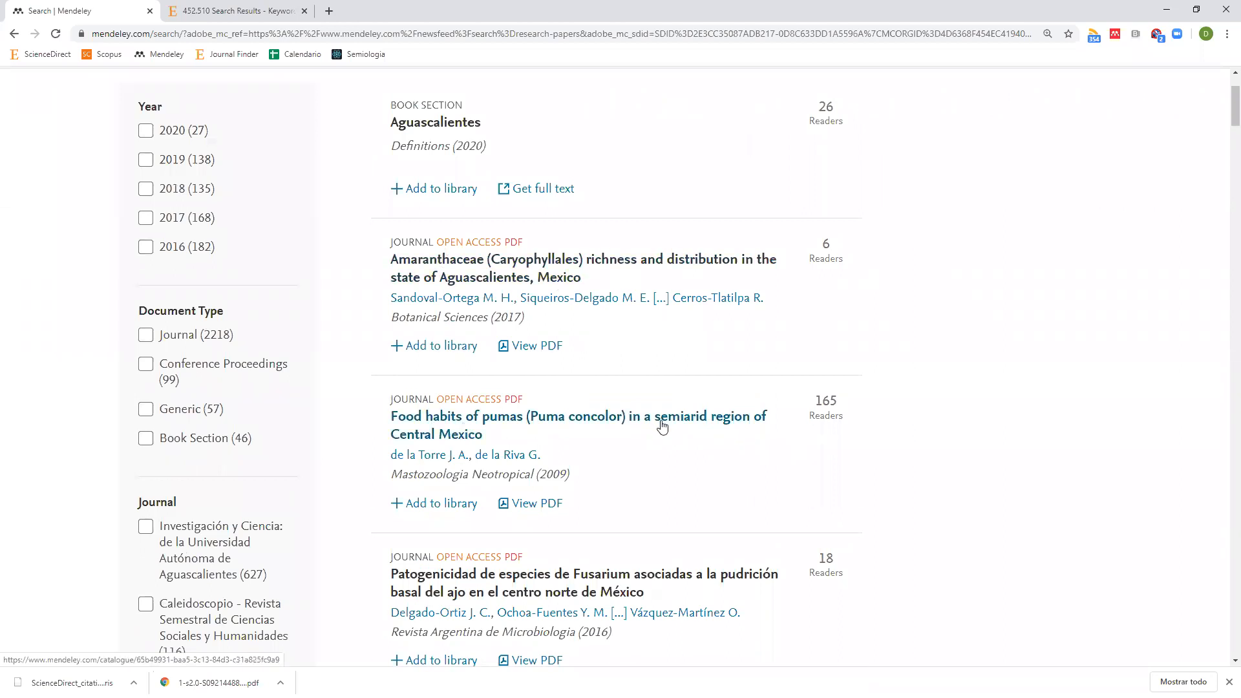
scroll(659, 426, down, 2)
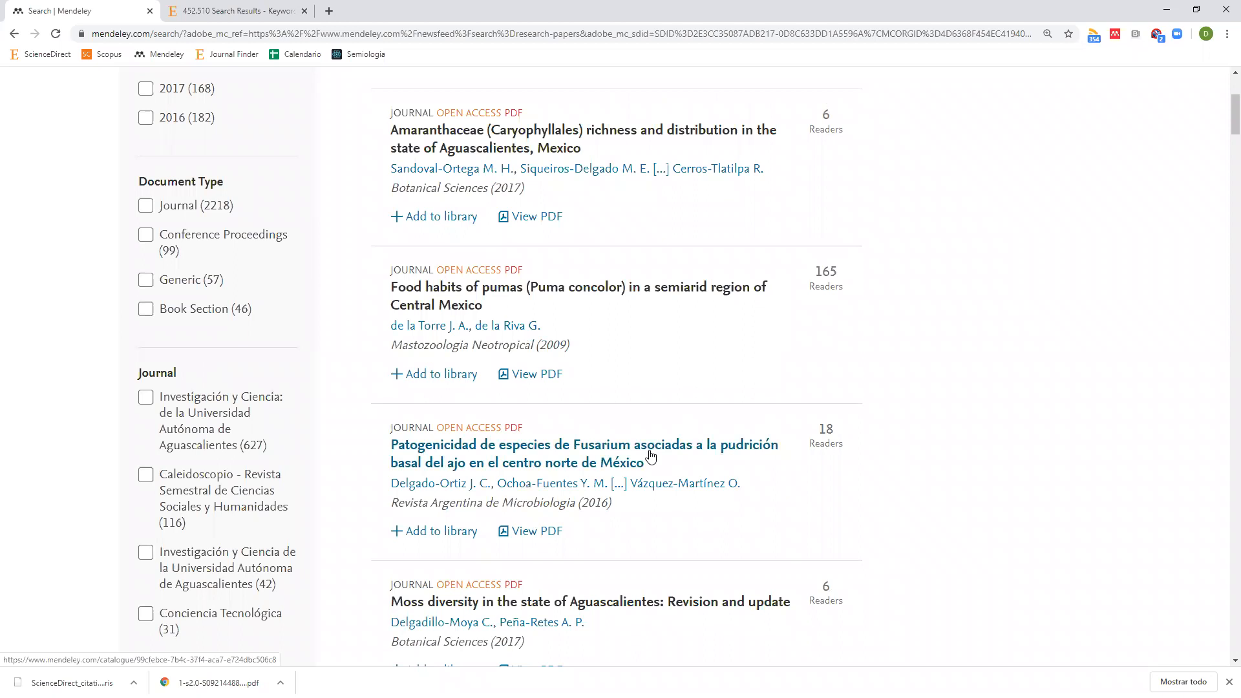
scroll(650, 456, up, 3)
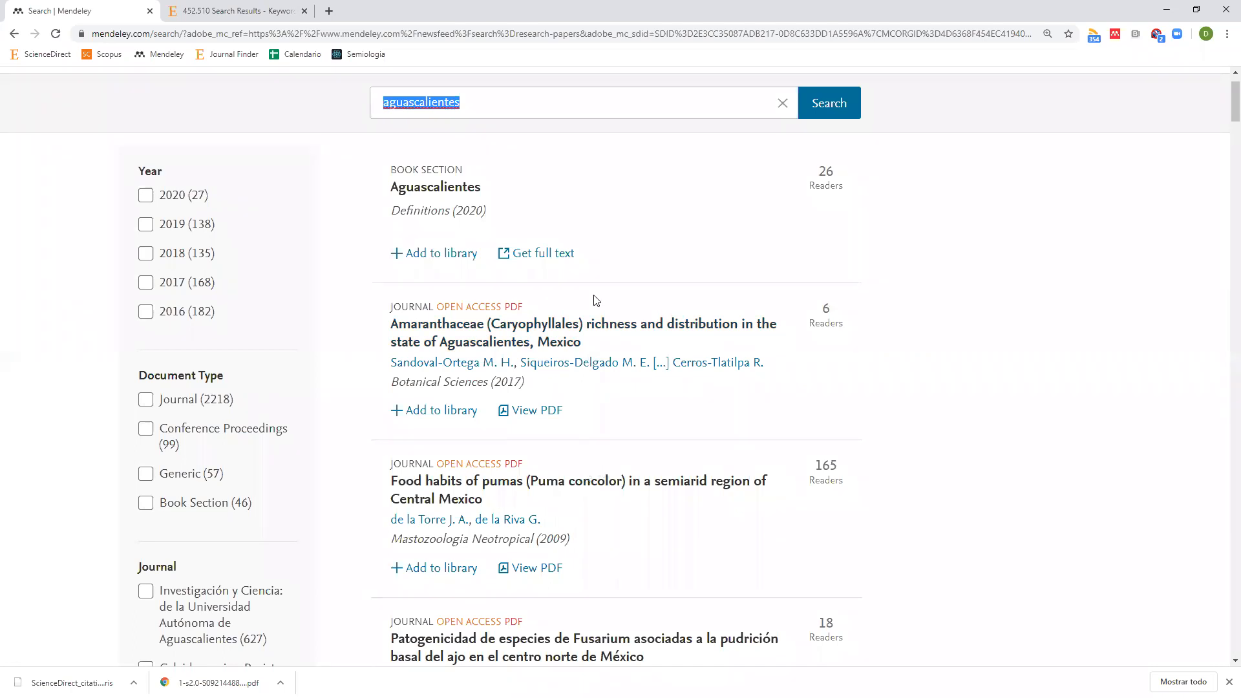
click(527, 102)
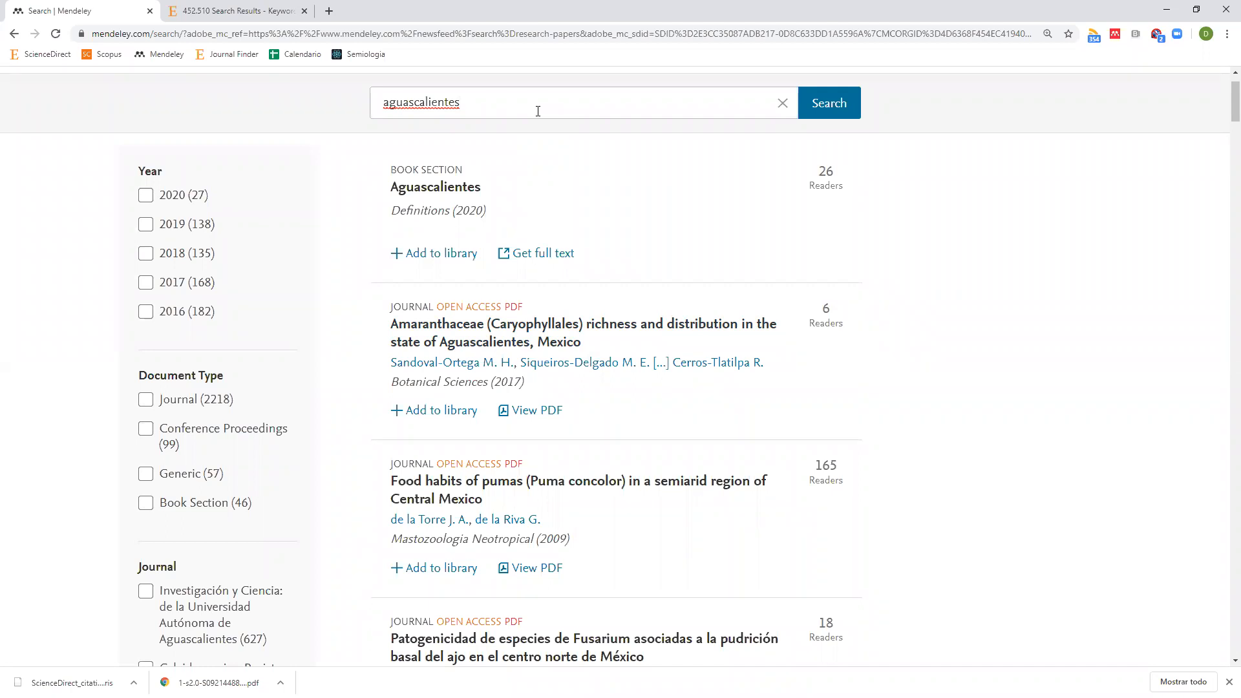
Add 'turismo' to the query and rerun the catalogue search as 'aguascalientes turismo'.
text(turismo)
click(843, 109)
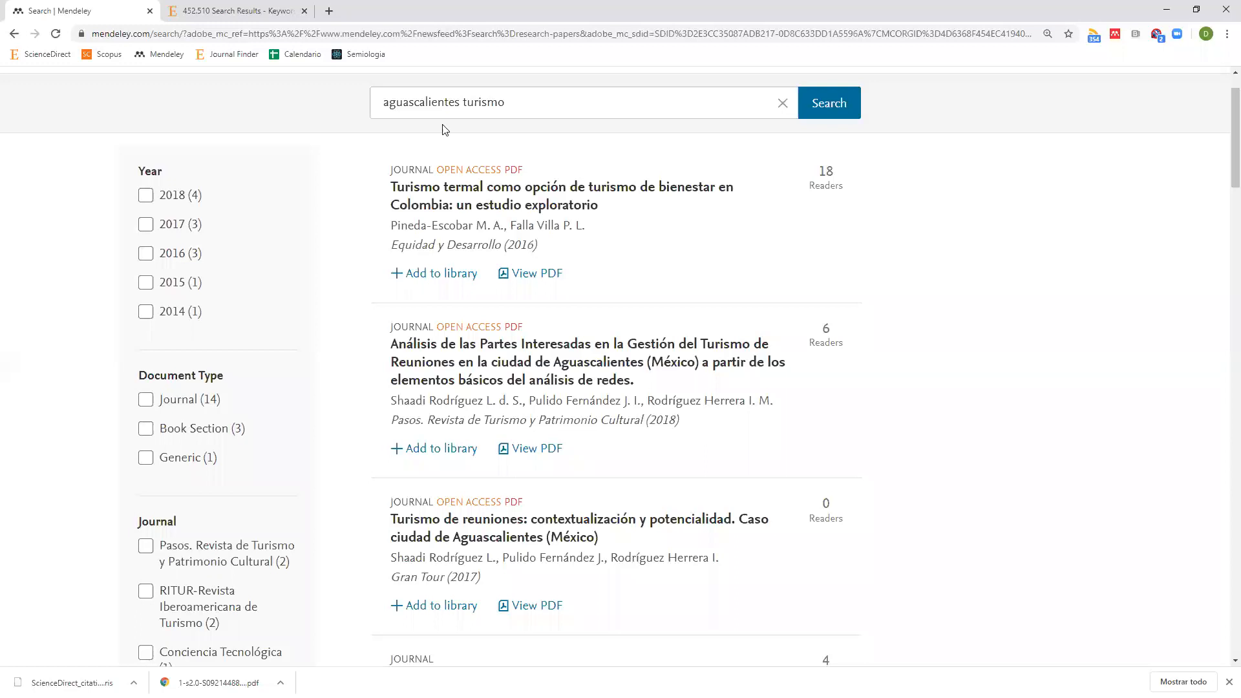
click(510, 103)
drag(509, 103, 308, 114)
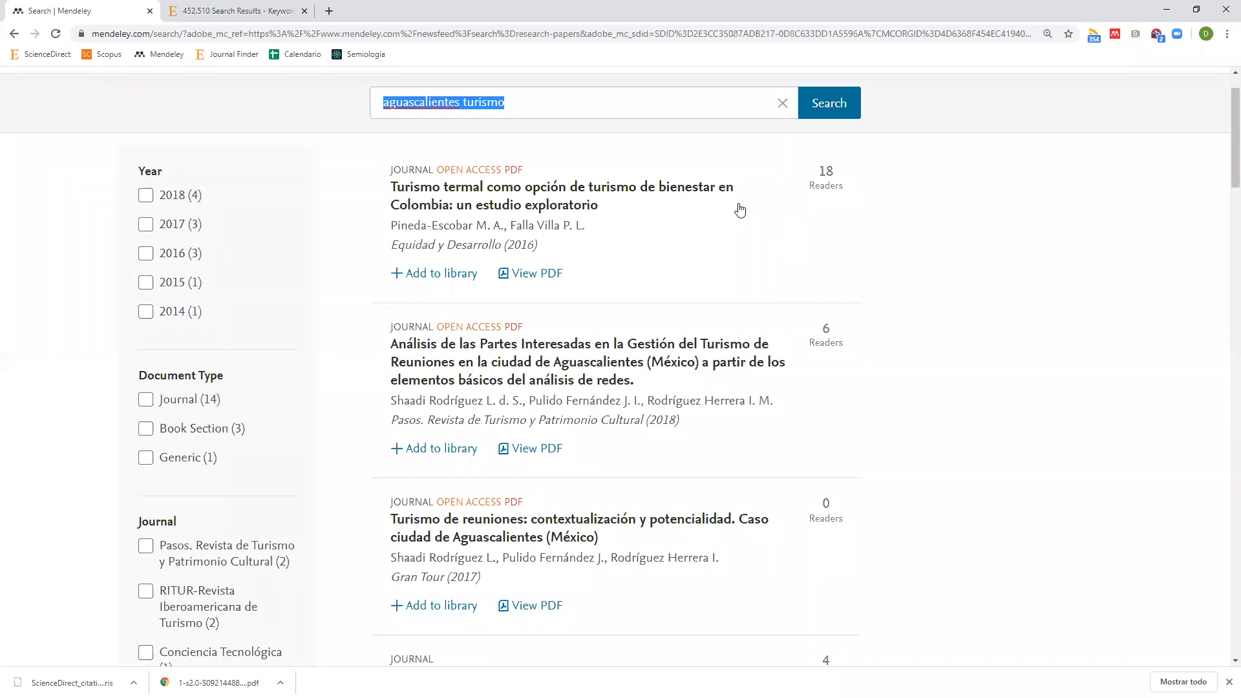
scroll(429, 144, up, 1)
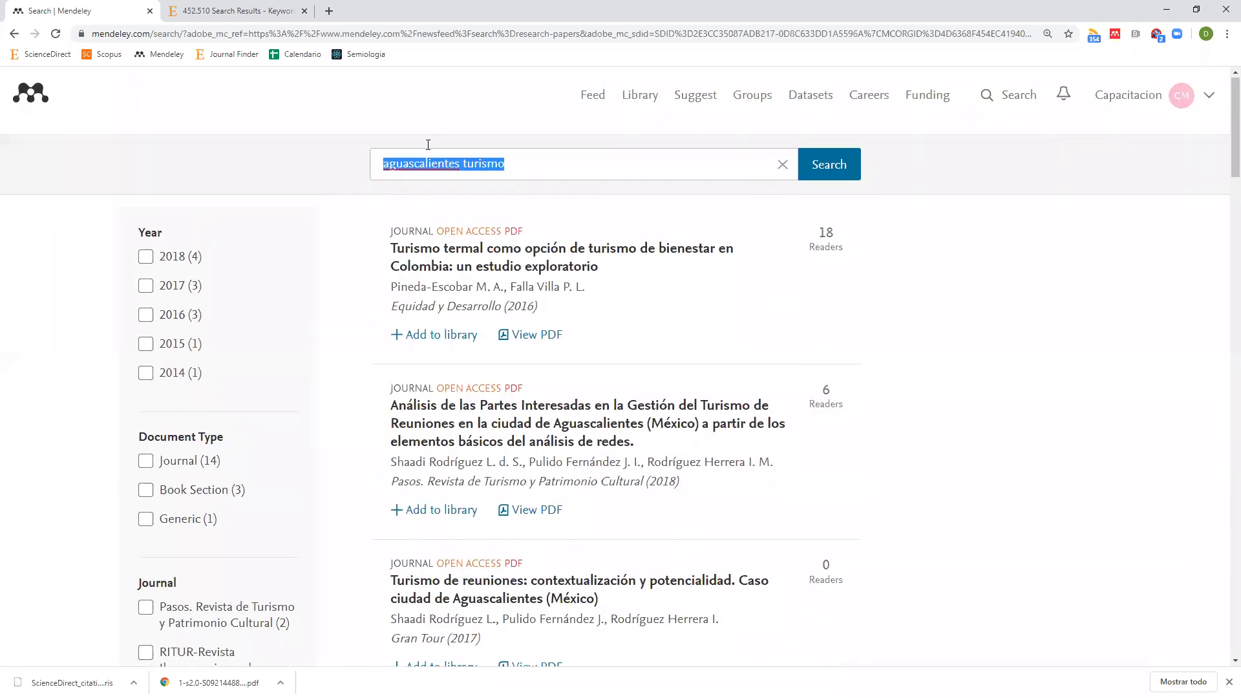
click(488, 166)
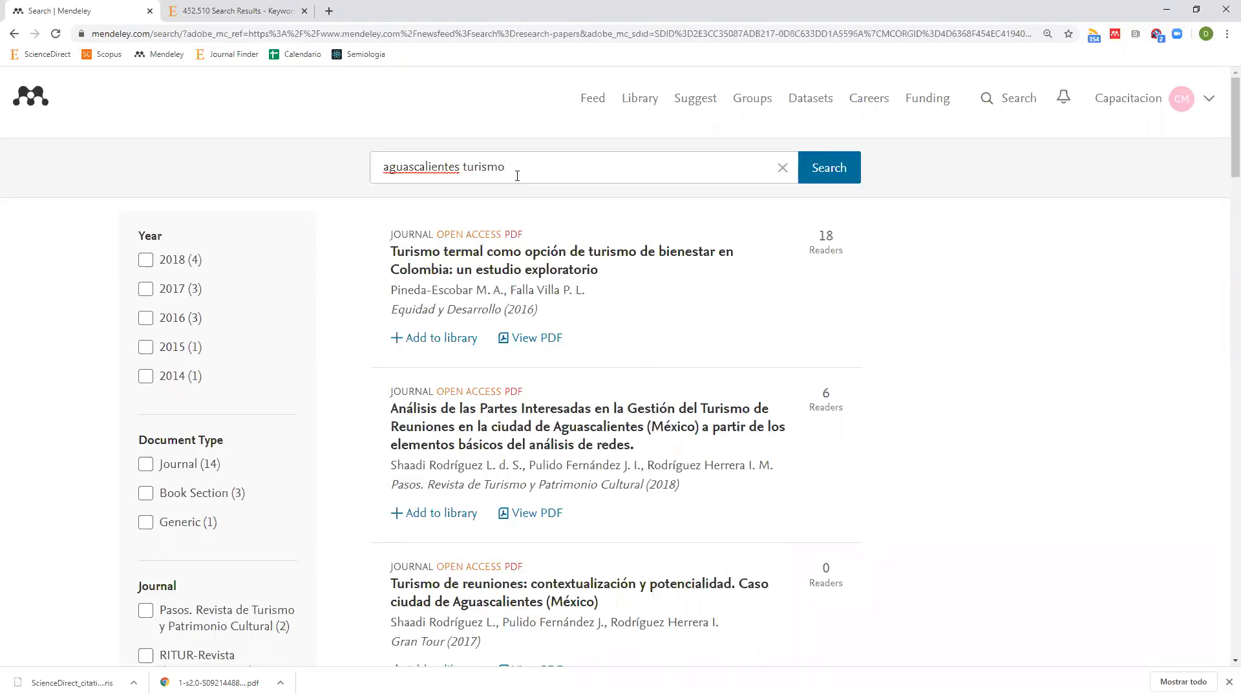
Browse the aguascalientes turismo results, noting the first result's 18 readers.
scroll(611, 281, down, 8)
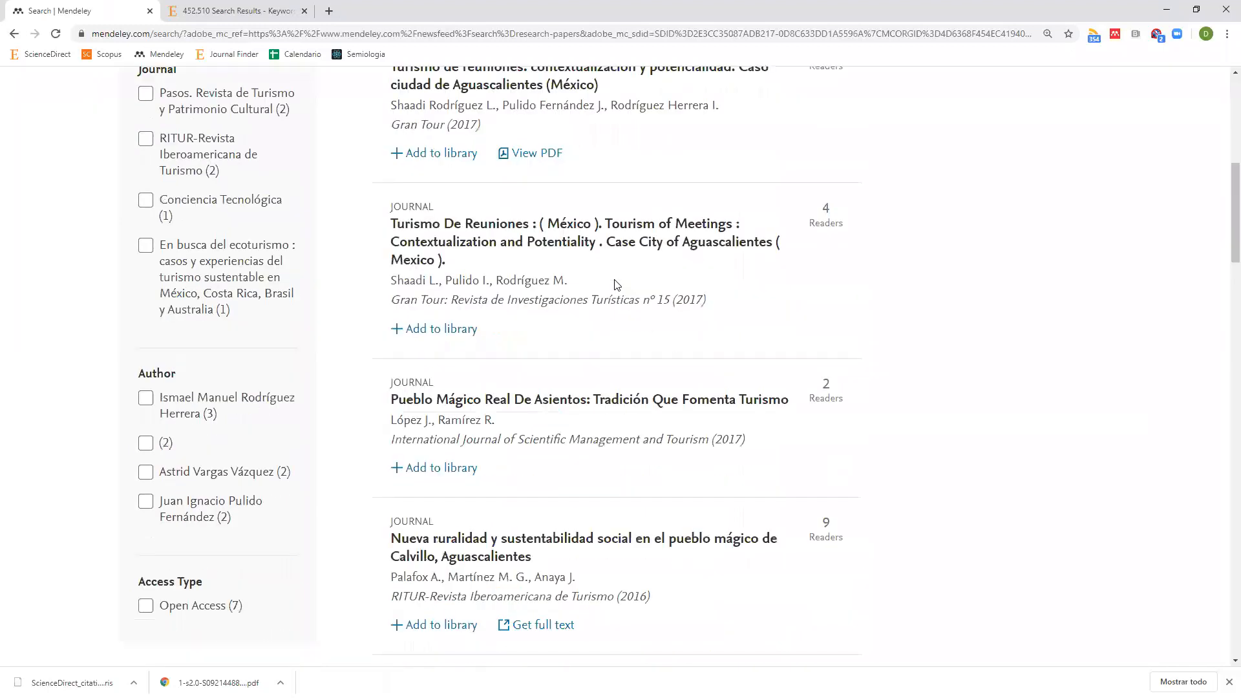
scroll(617, 284, down, 10)
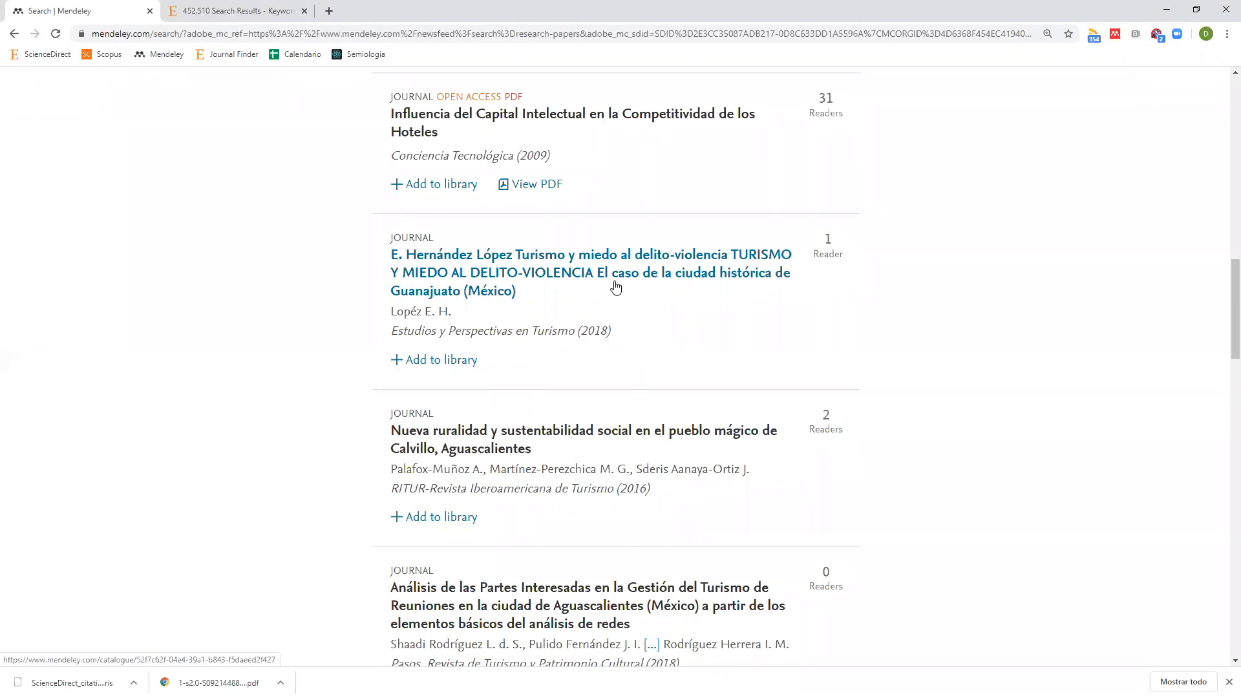
scroll(1070, 451, up, 5)
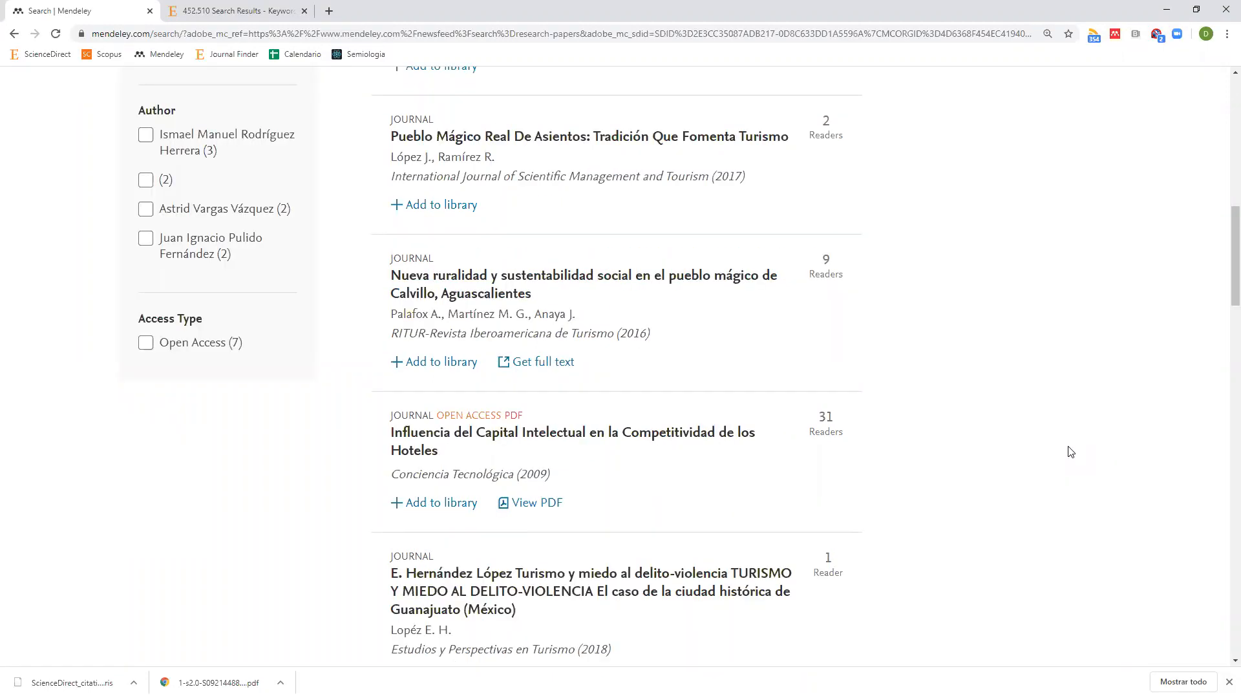
scroll(1071, 451, up, 10)
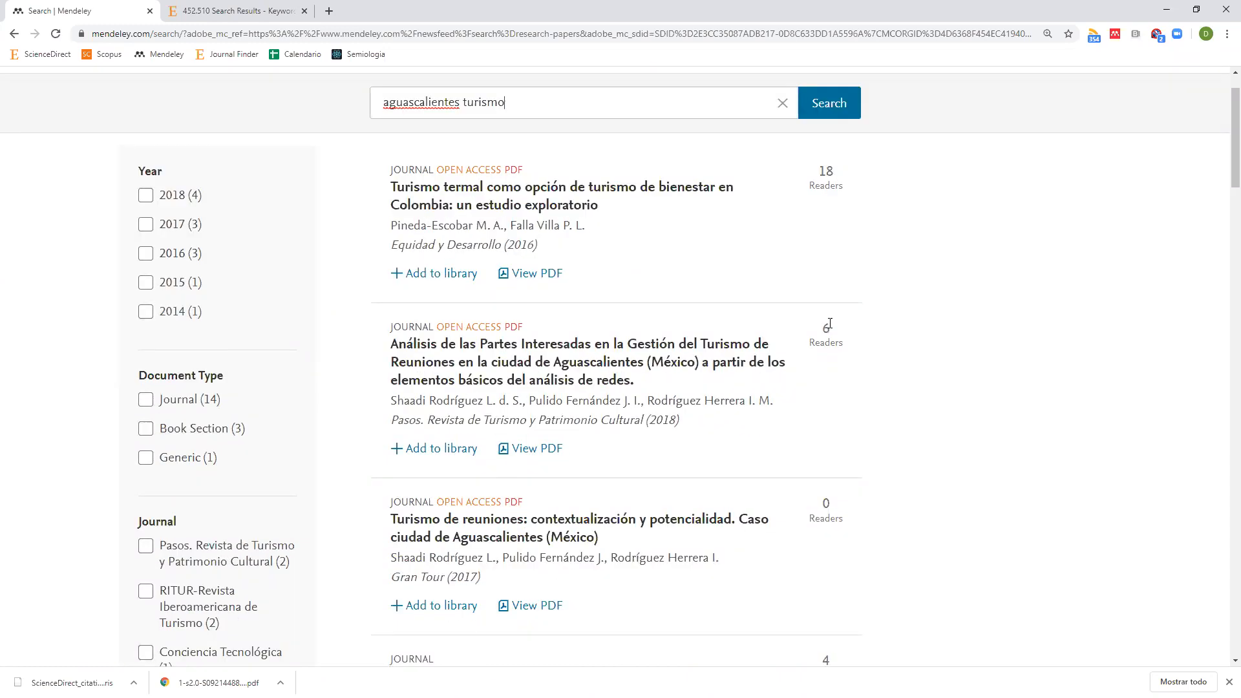
scroll(849, 232, up, 1)
double_click(825, 236)
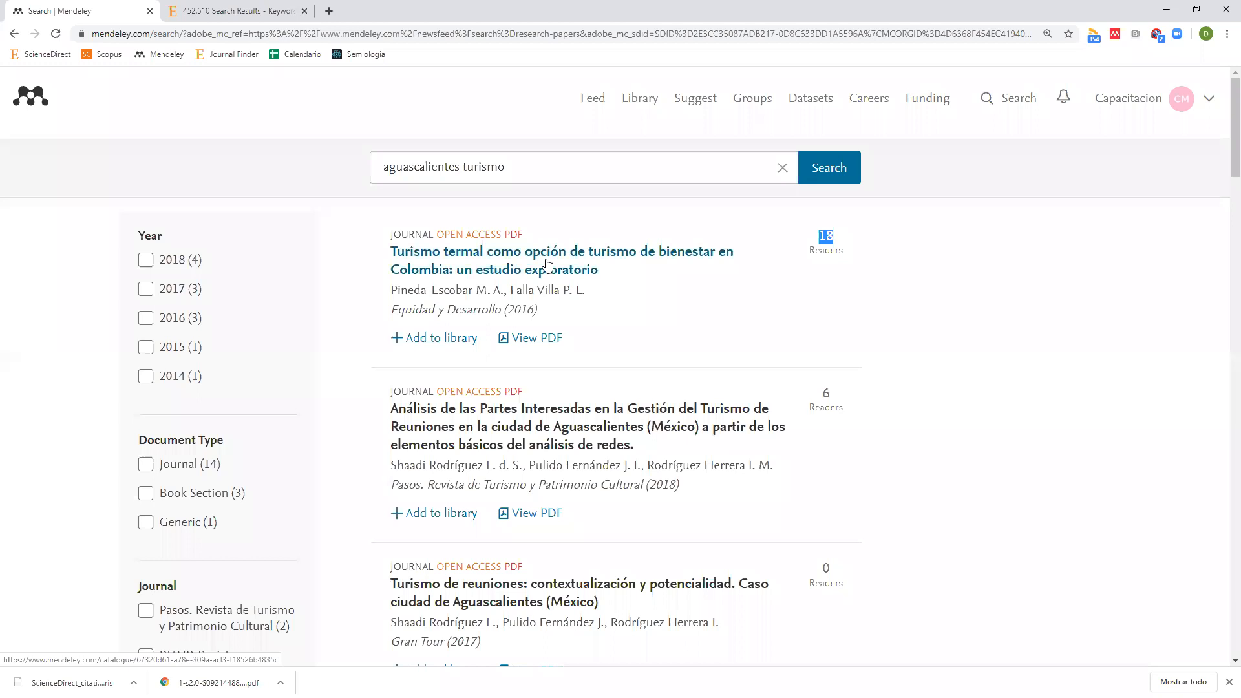
Note the third result's 0 readers, then return to the library's All Documents list.
scroll(672, 336, down, 3)
double_click(834, 376)
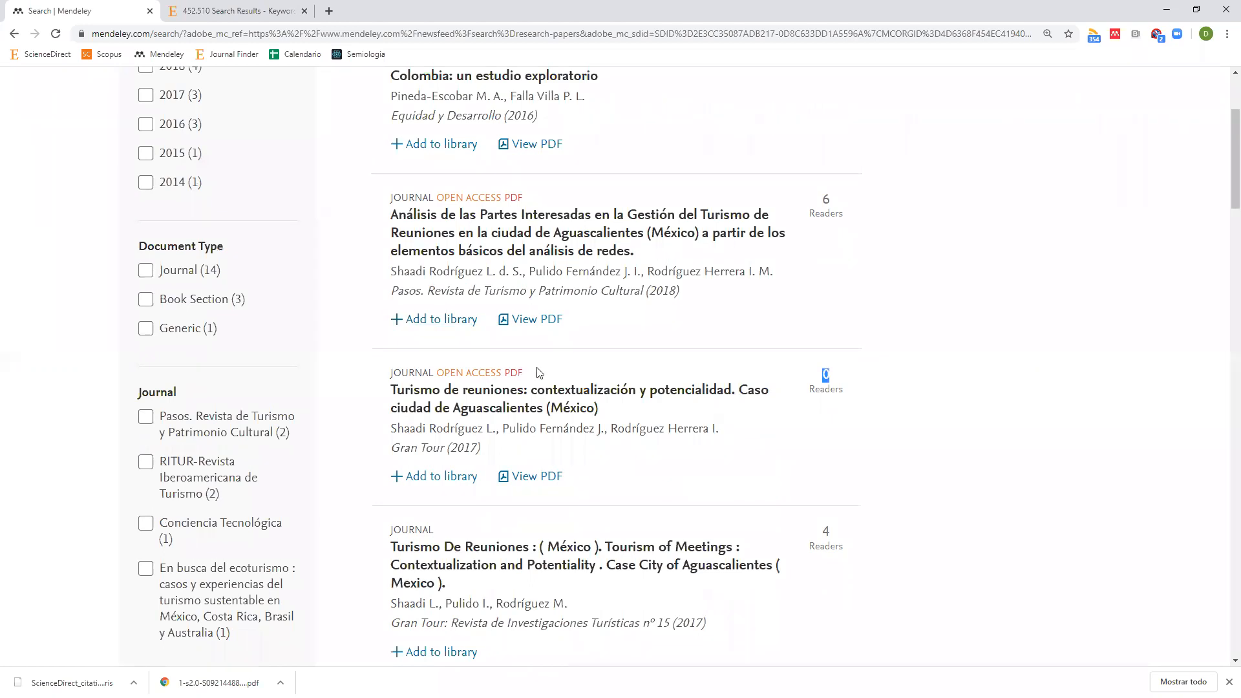
scroll(537, 368, up, 3)
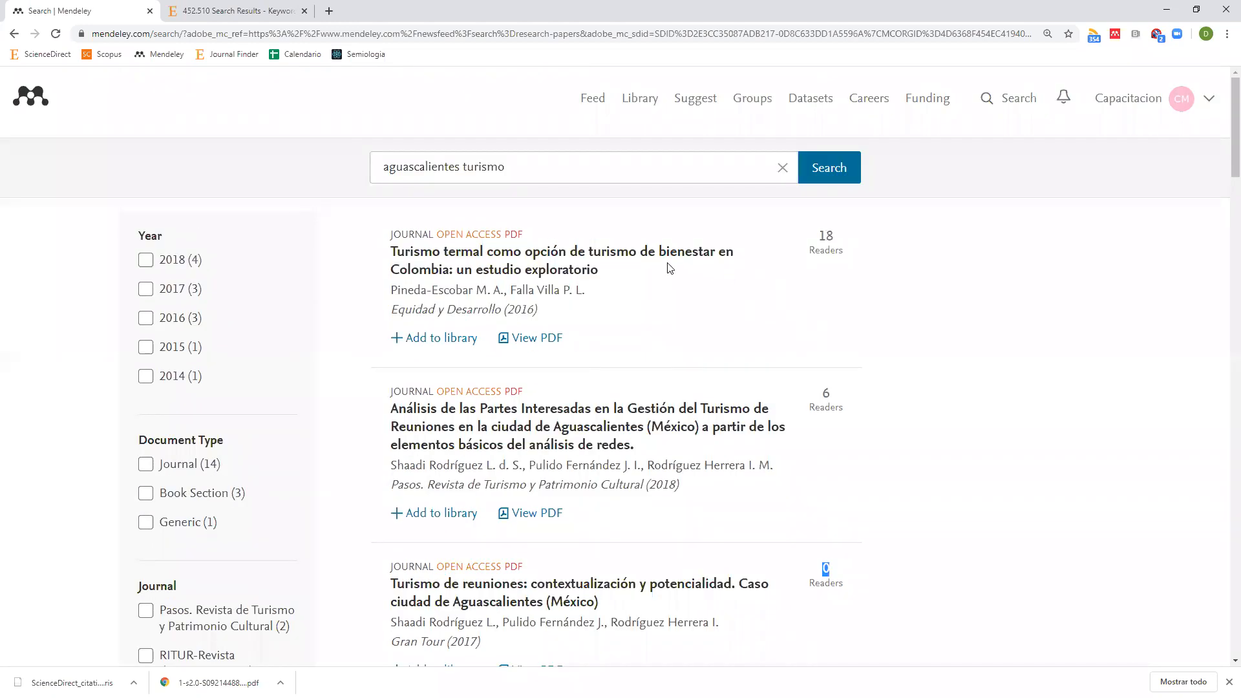
click(636, 107)
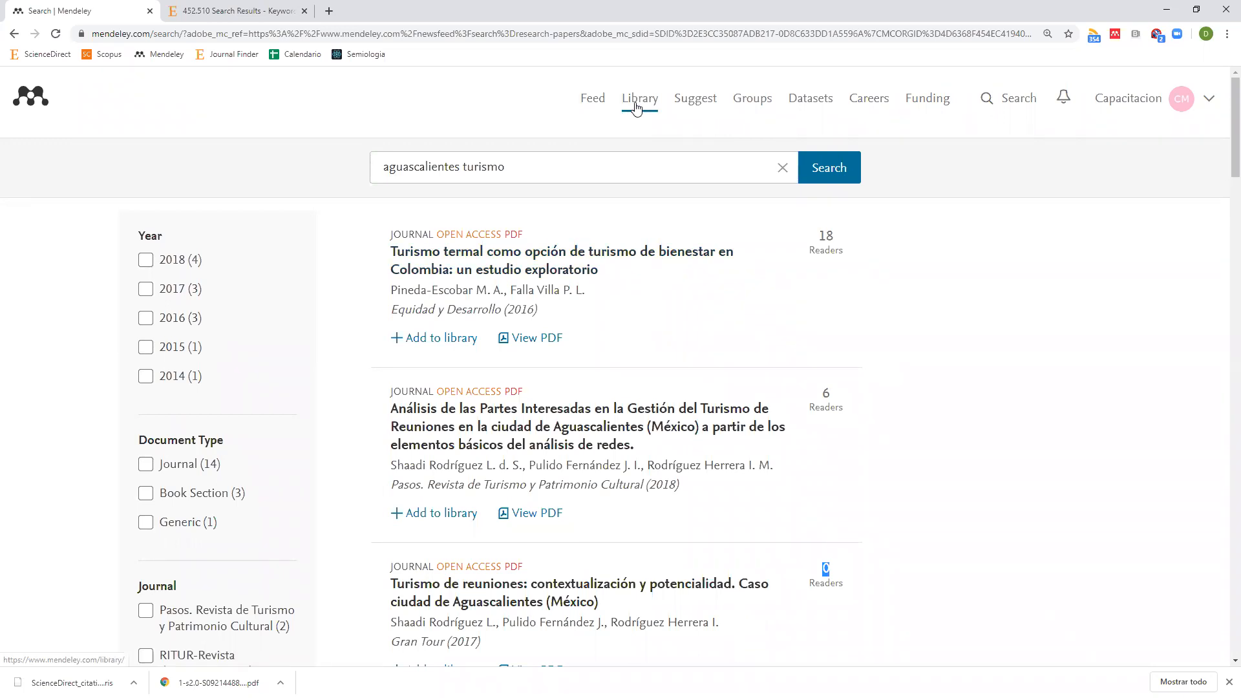
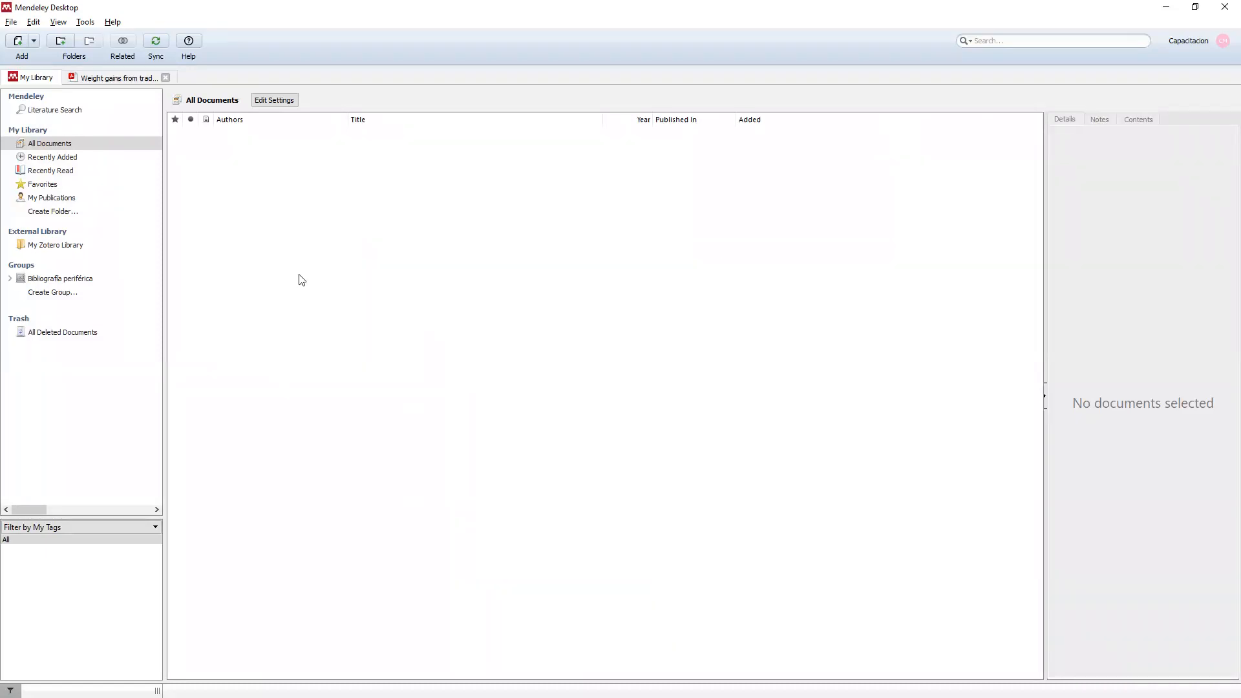
Sync the library with Mendeley Web, check Tools for Install Web Importer, then go to the browser.
click(160, 41)
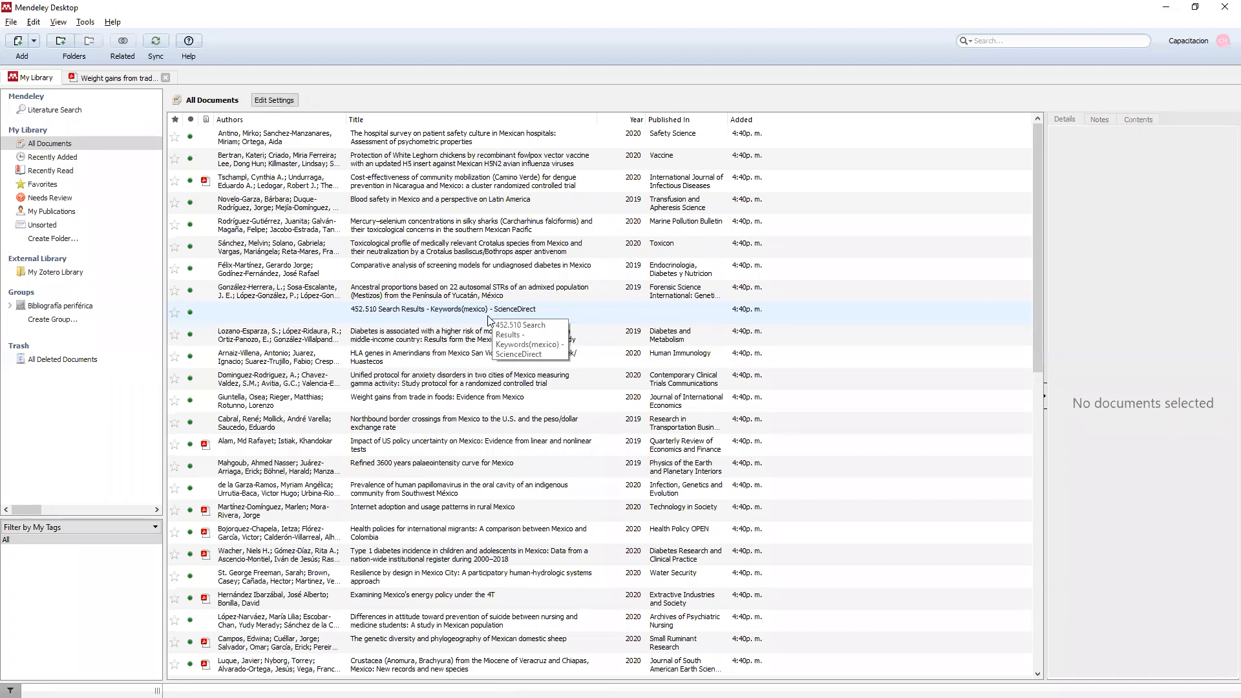
click(84, 24)
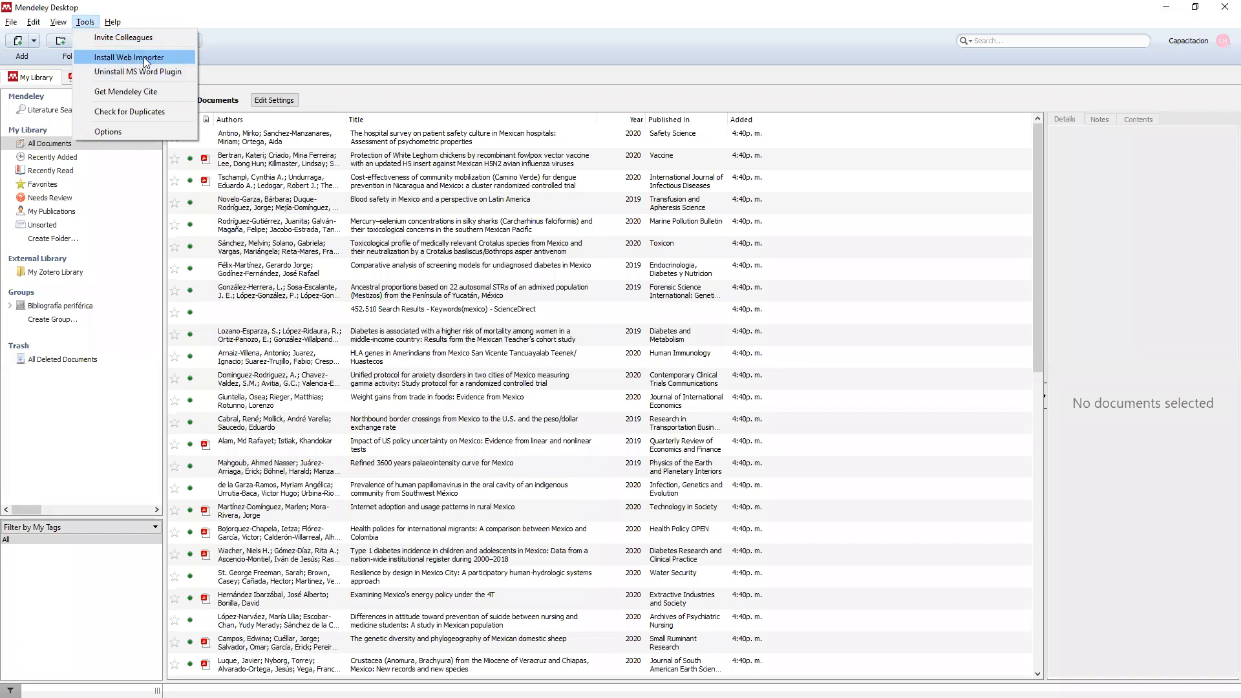
click(794, 27)
key(alt+Tab)
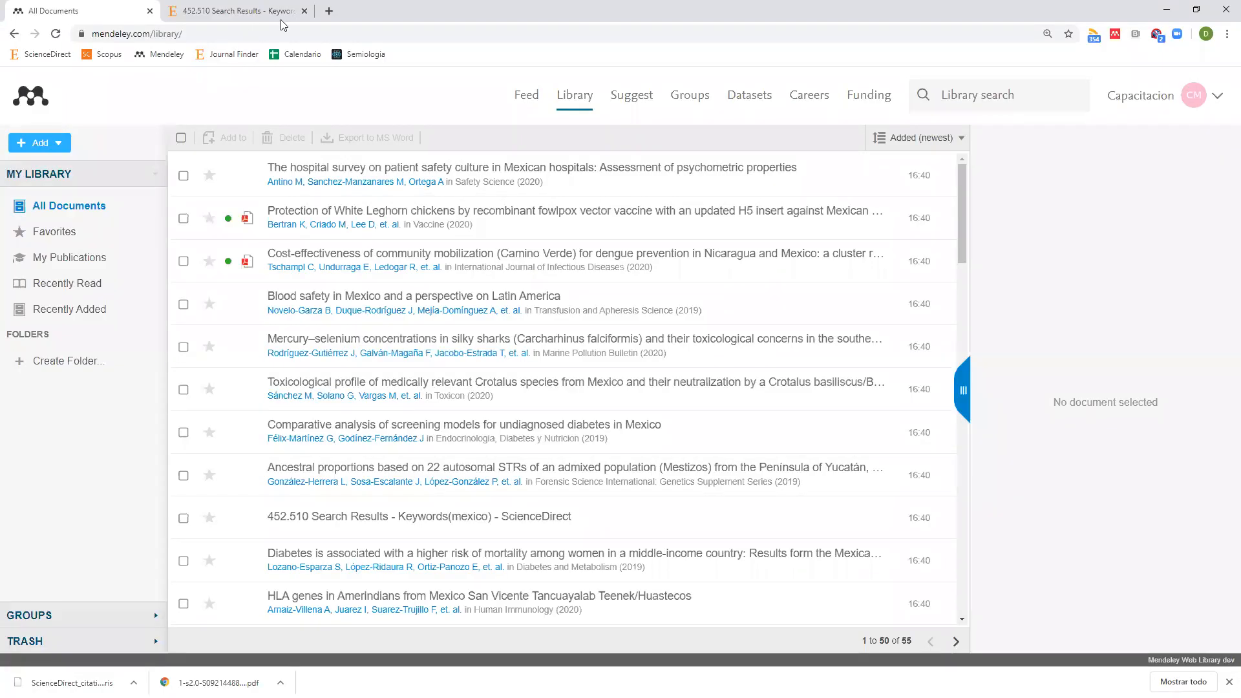
Search Google for 'web importer mendeley' from the address bar.
click(282, 20)
click(312, 35)
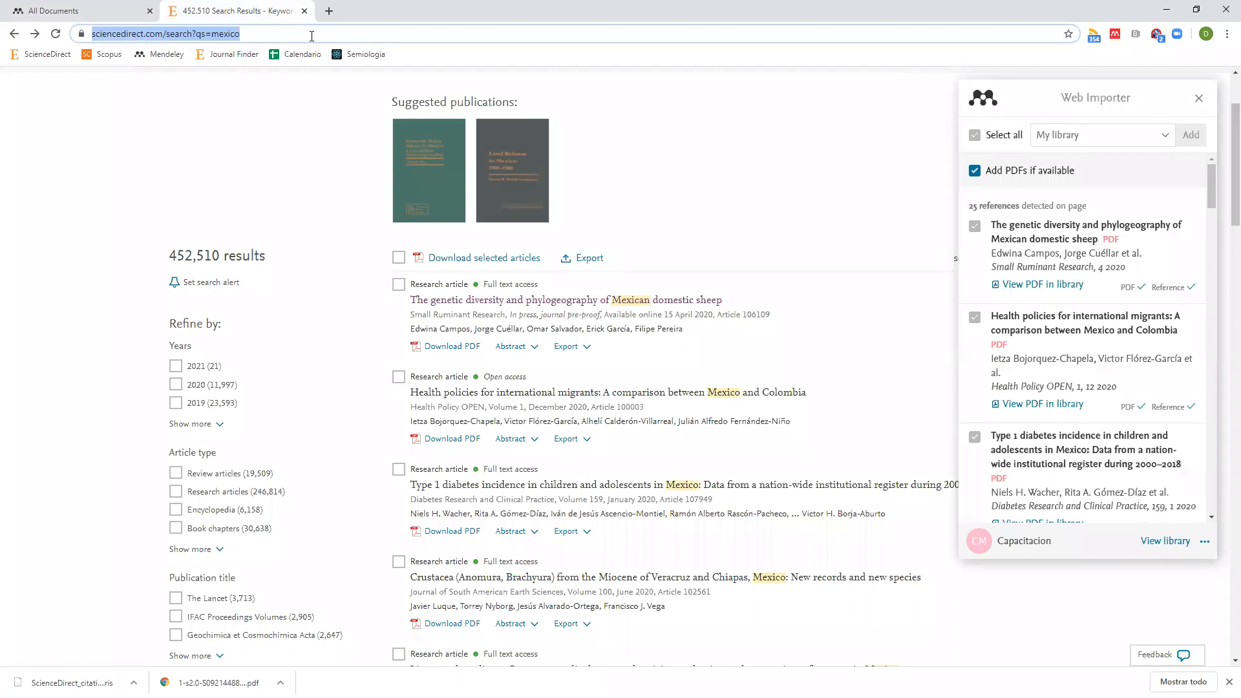
text(web impo)
key(Down)
key(Return)
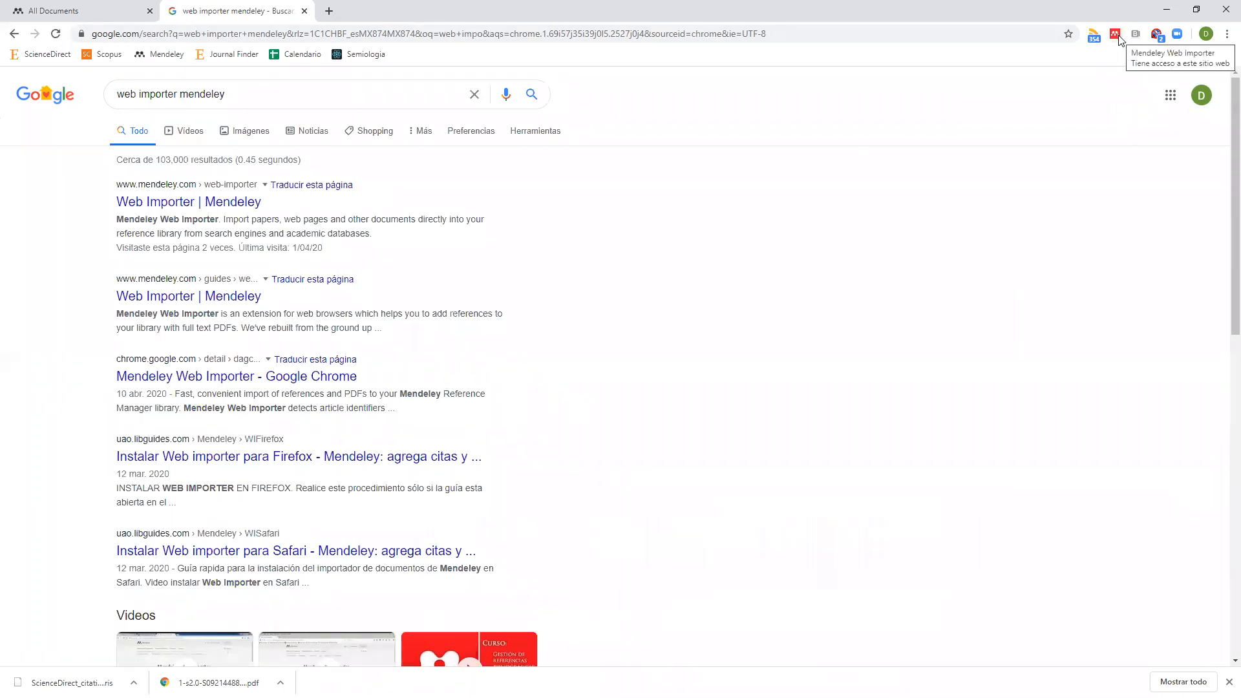
Search 'jornada laboral', then replace the query with the 'la jornada' suggestion.
click(251, 34)
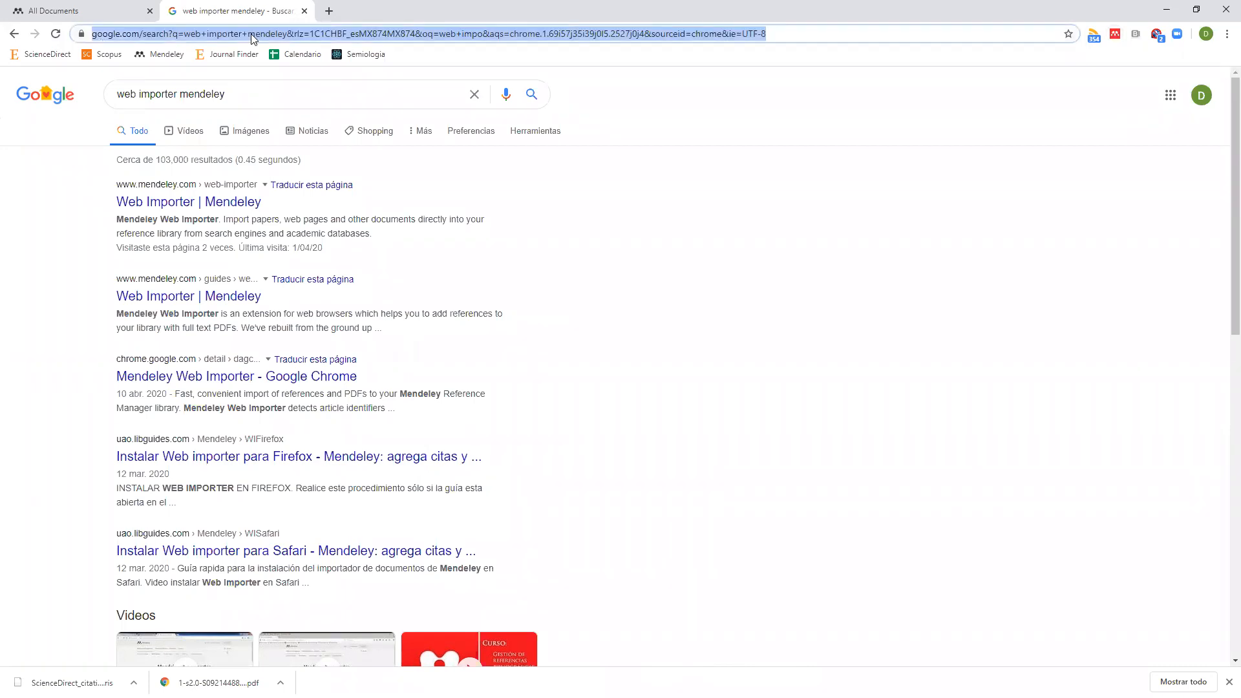
text(jornada la)
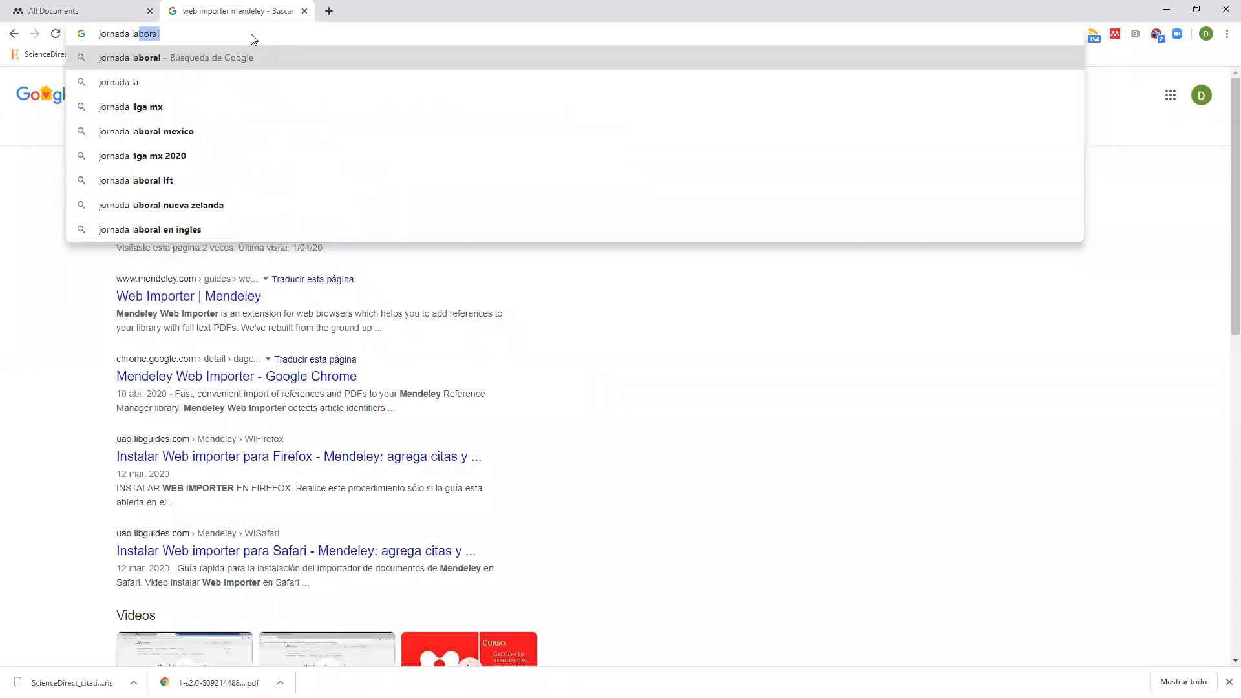
key(Return)
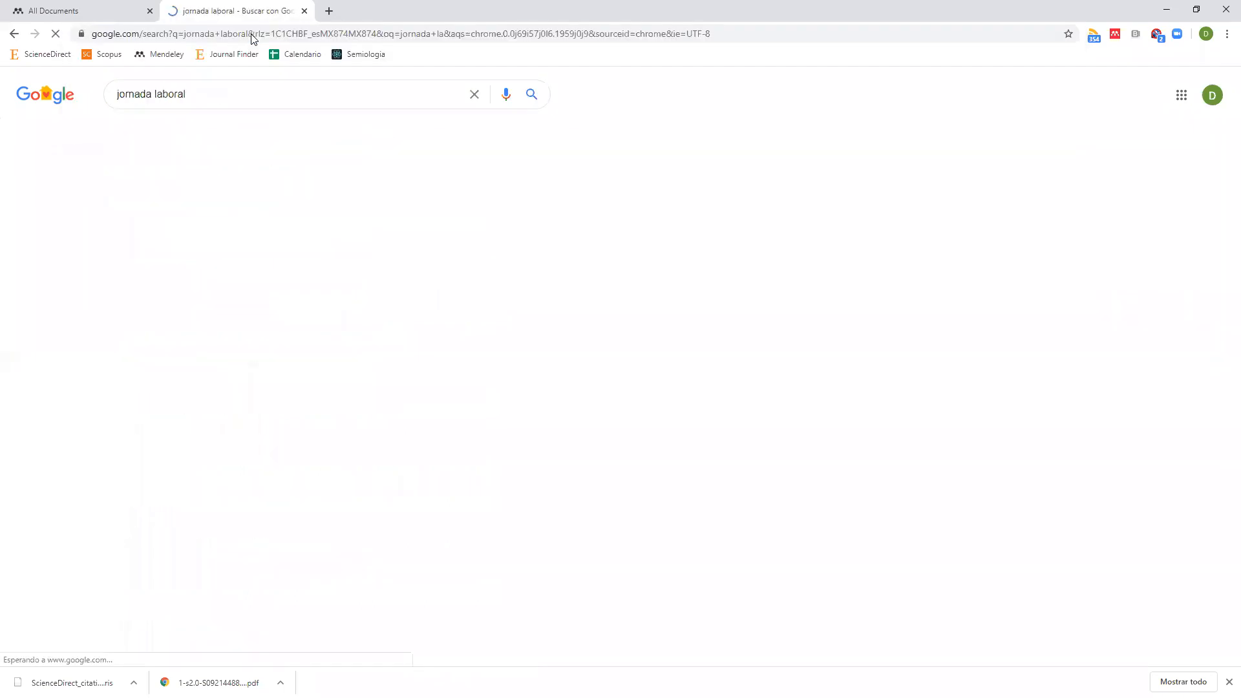
double_click(173, 94)
key(ctrl+a)
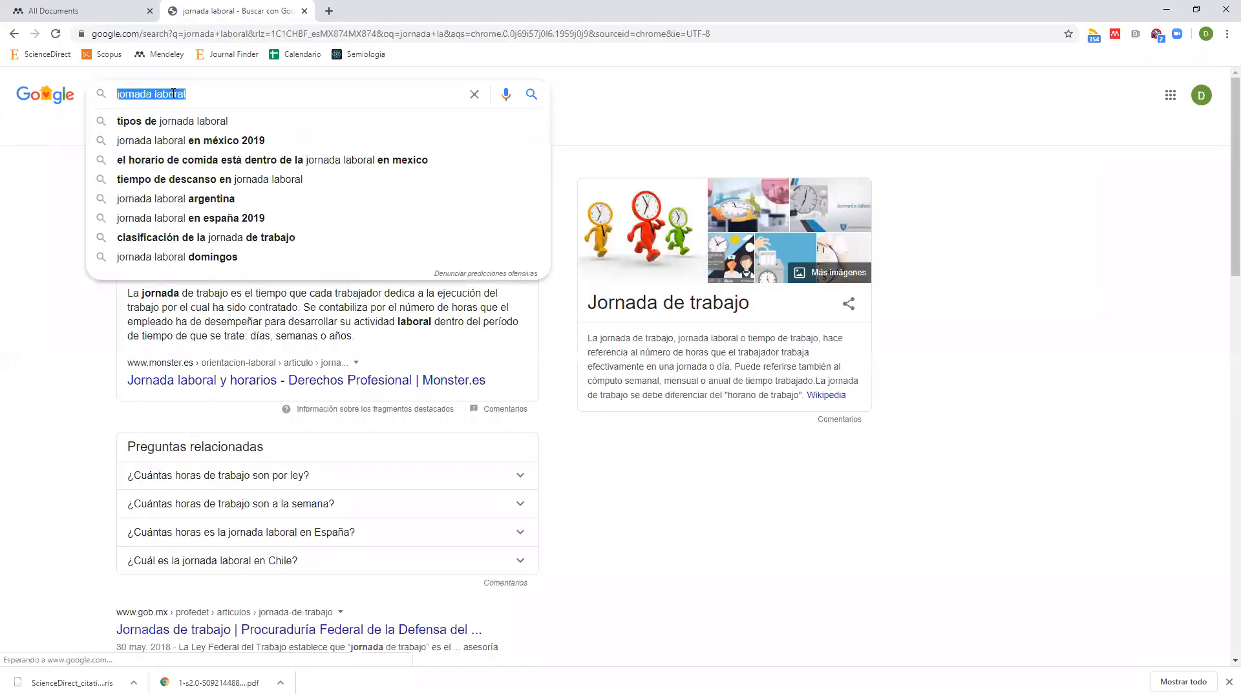
text(la jr)
key(Down)
key(Return)
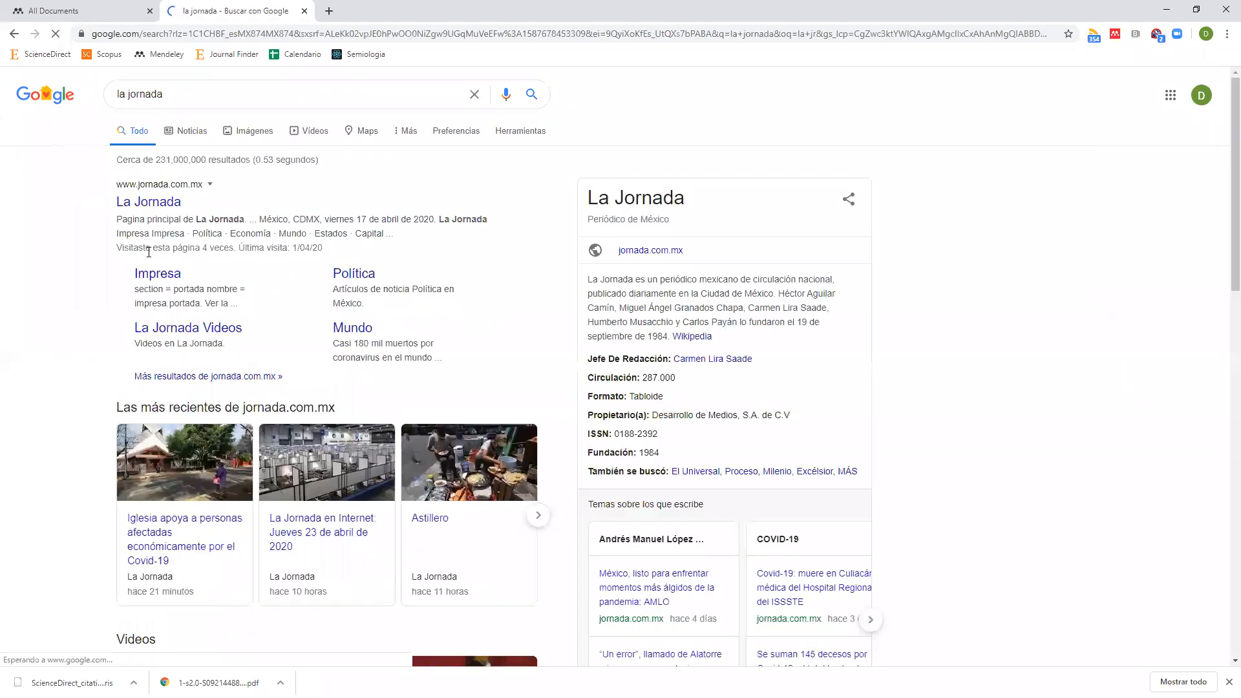
Open the La Jornada church Covid-19 article and save it with the Mendeley Web Importer.
click(191, 520)
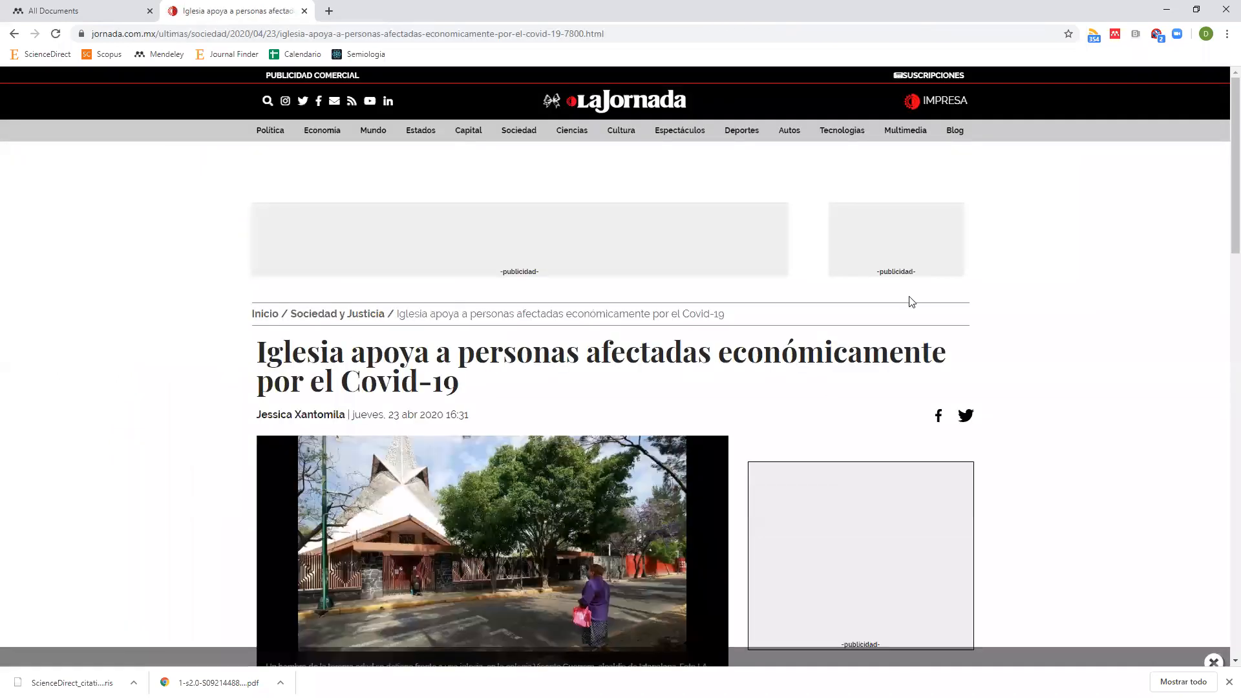
drag(352, 352, 401, 385)
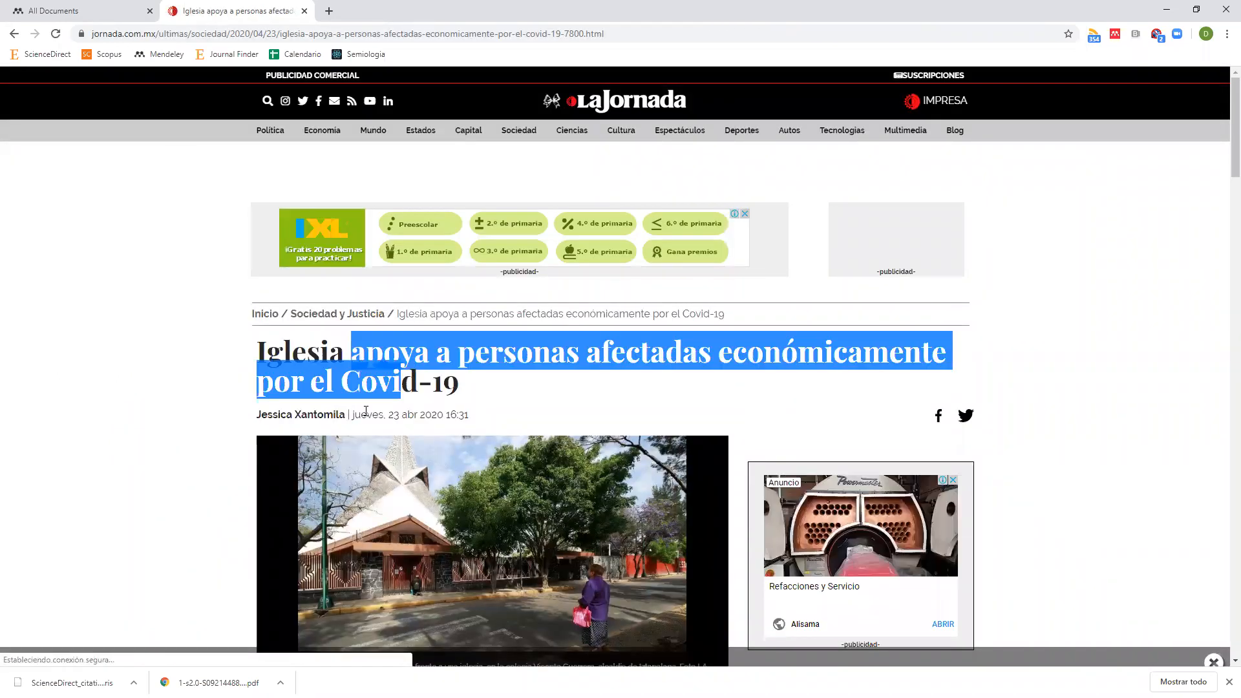
drag(393, 415, 446, 416)
scroll(707, 228, down, 3)
scroll(707, 229, up, 3)
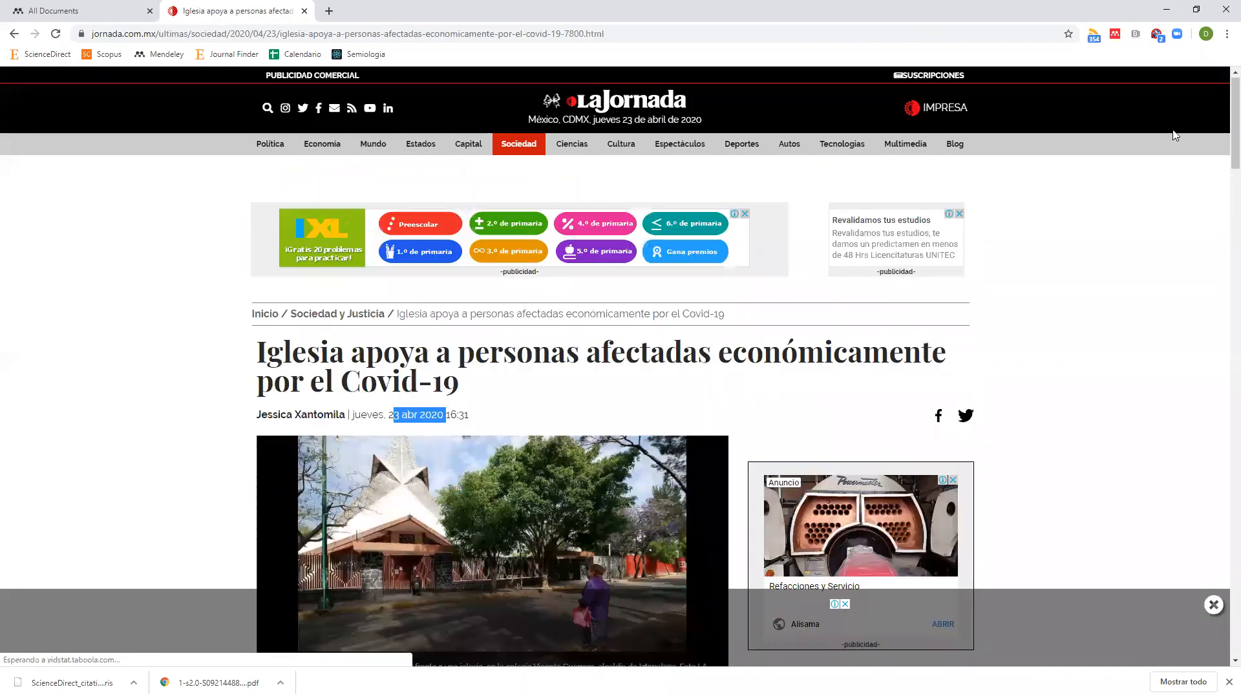
click(1115, 35)
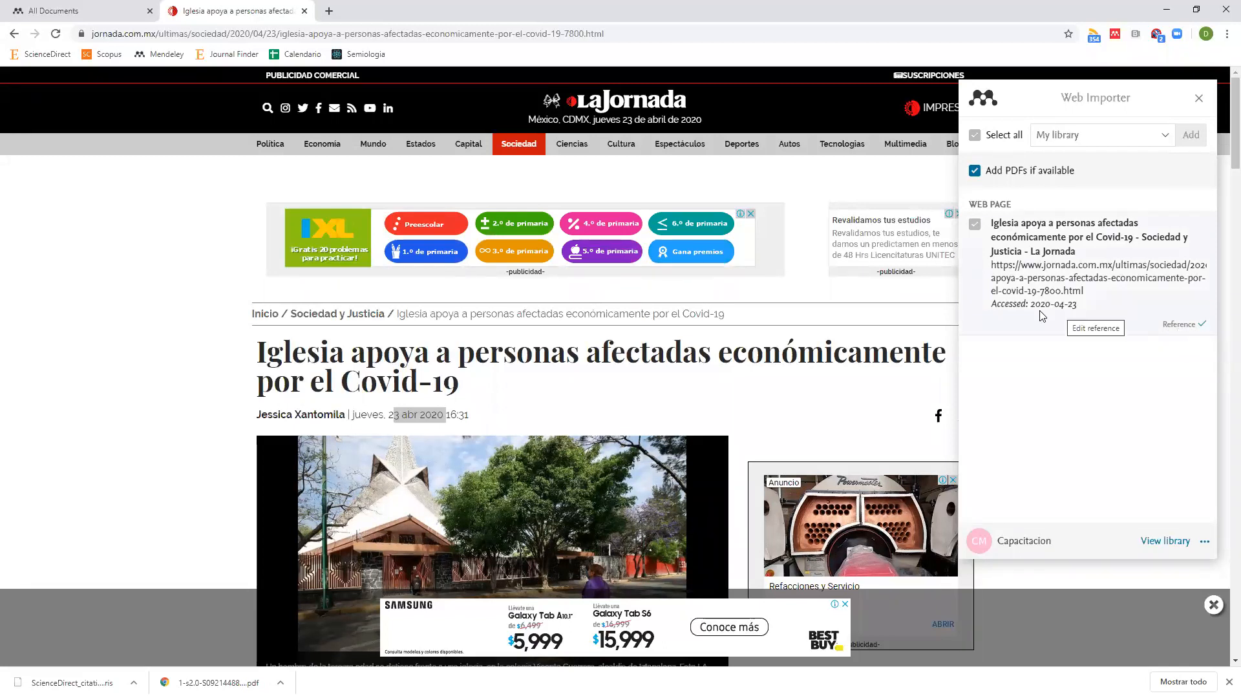
click(94, 11)
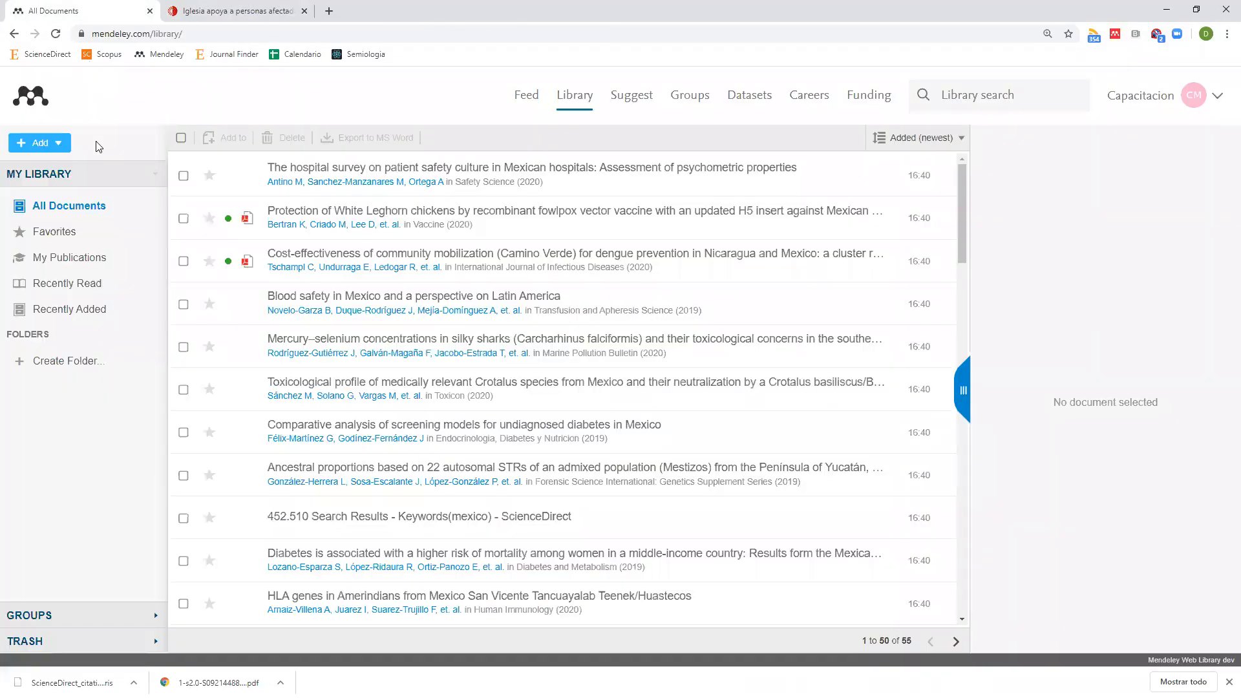
Reload the library, open the new La Jornada entry for editing, and review its Authors and Title.
click(56, 33)
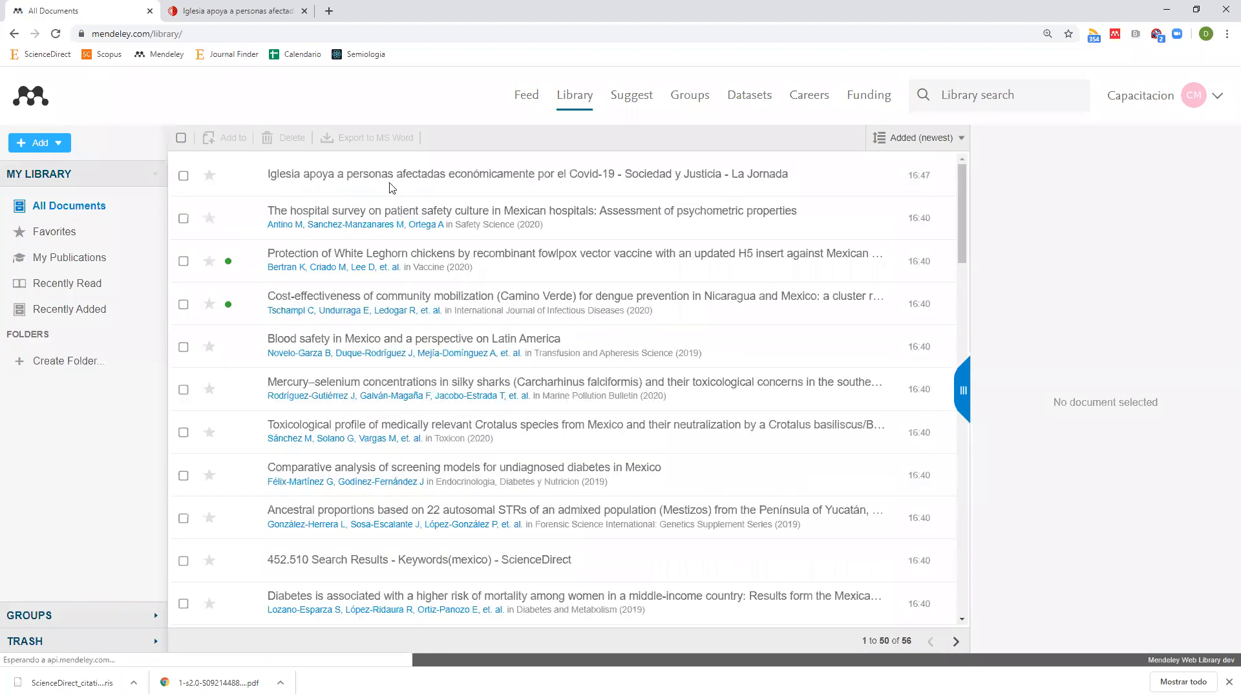
click(390, 186)
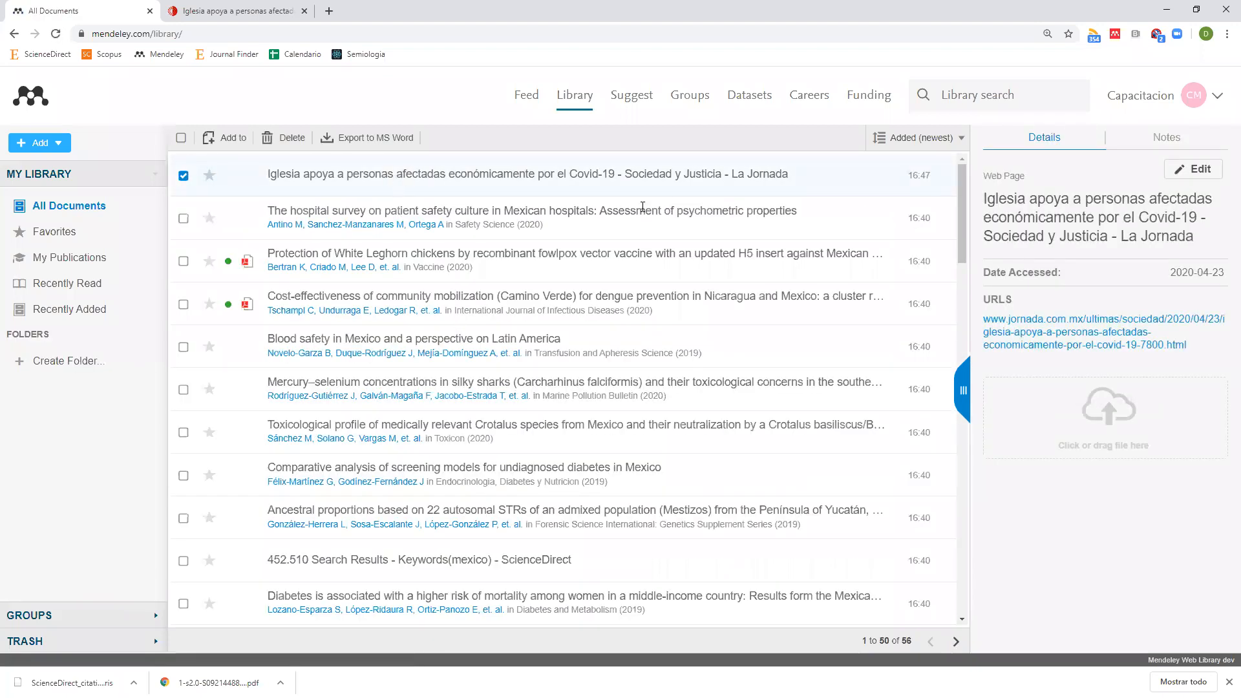
click(1192, 169)
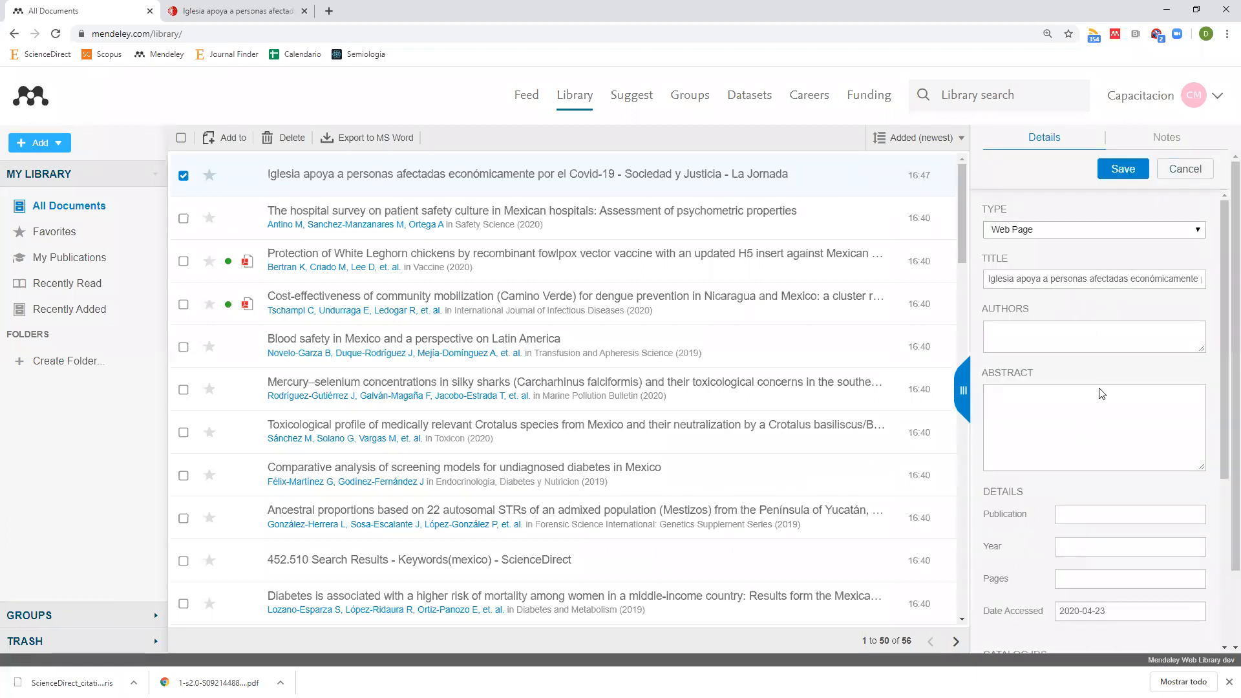
click(1051, 334)
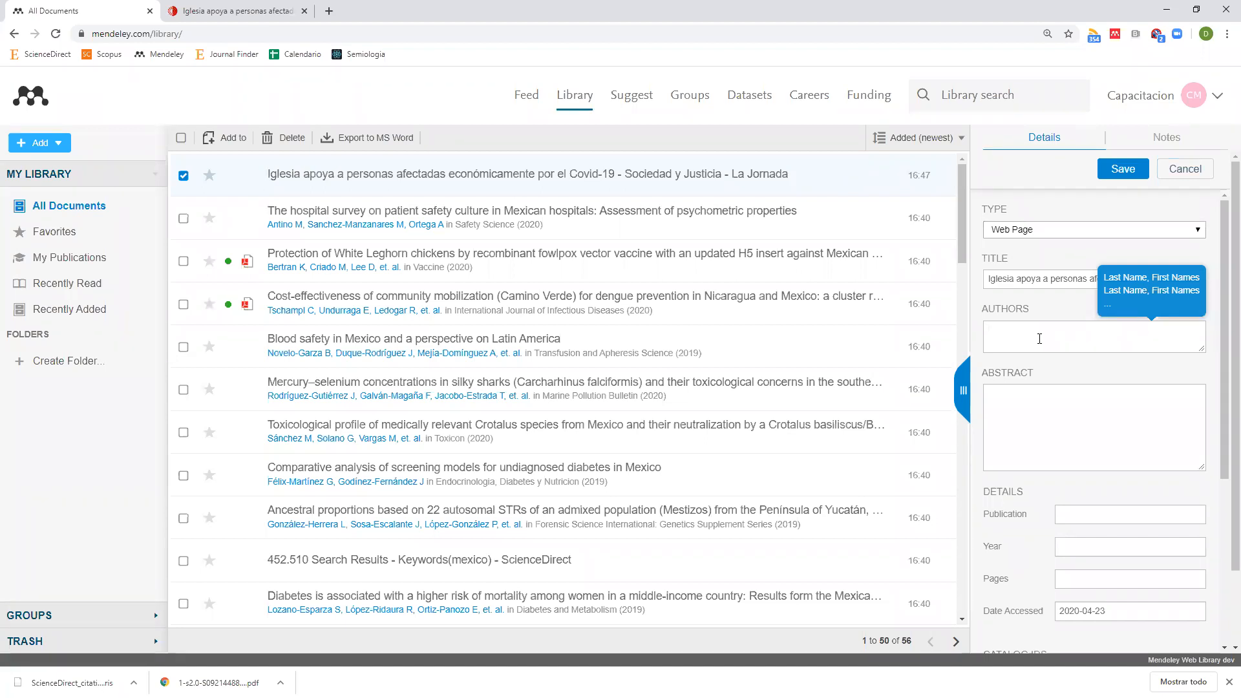
click(1051, 279)
drag(1117, 278, 1225, 282)
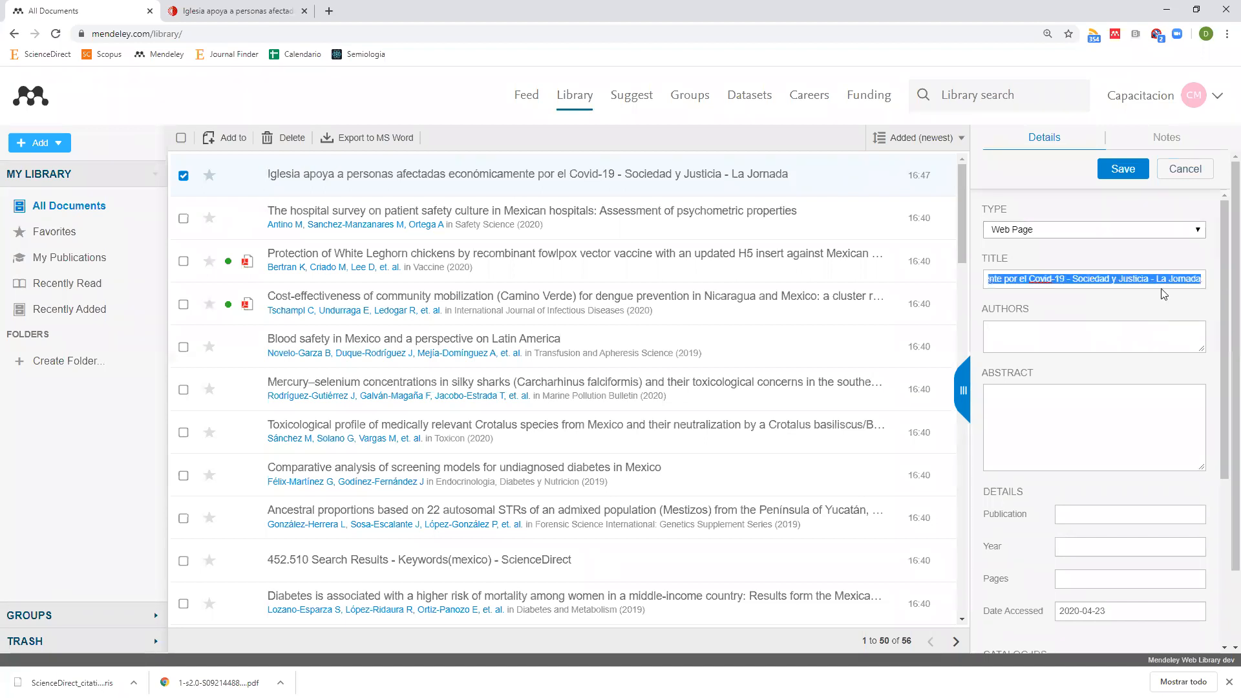
click(1086, 279)
drag(1070, 279, 1175, 317)
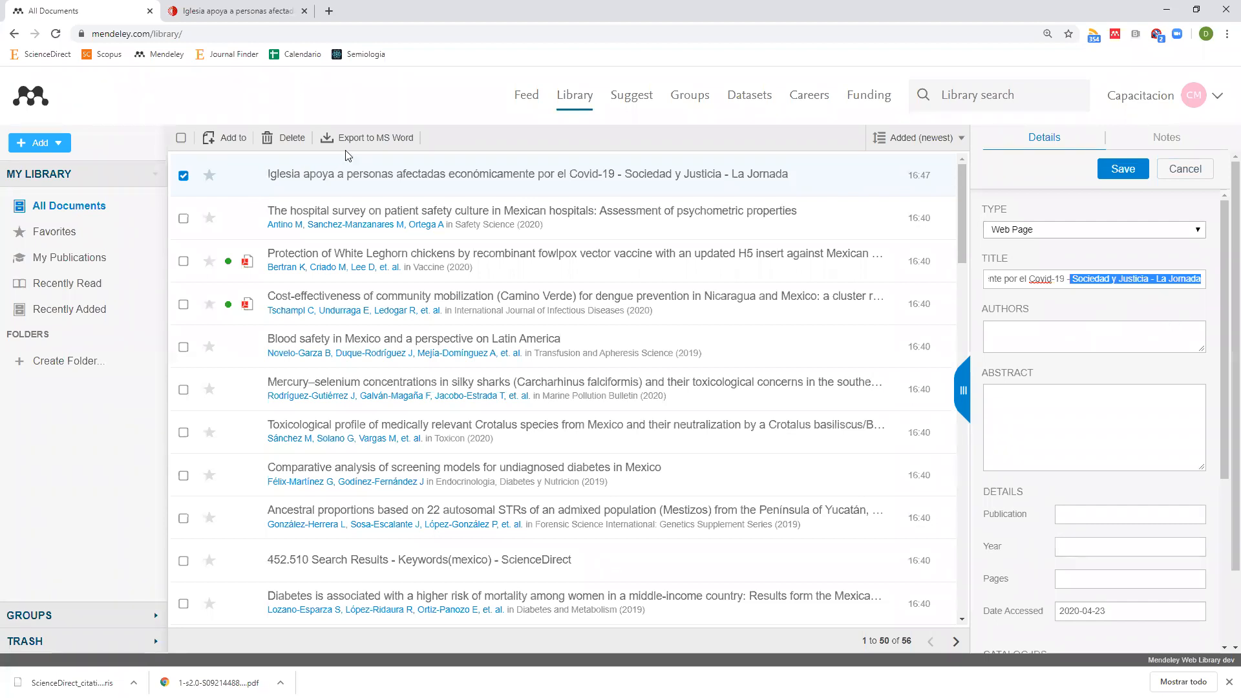
click(255, 12)
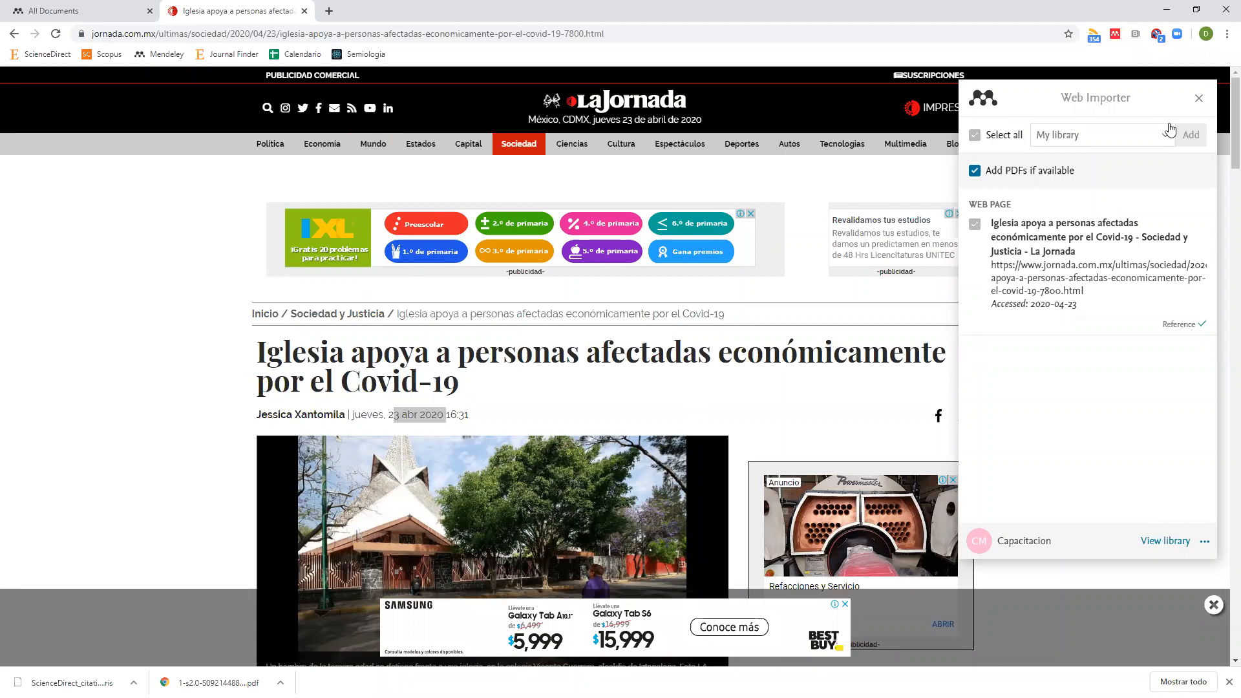
Close the importer panel and check the article's headline and byline author, then return to the library.
click(1200, 99)
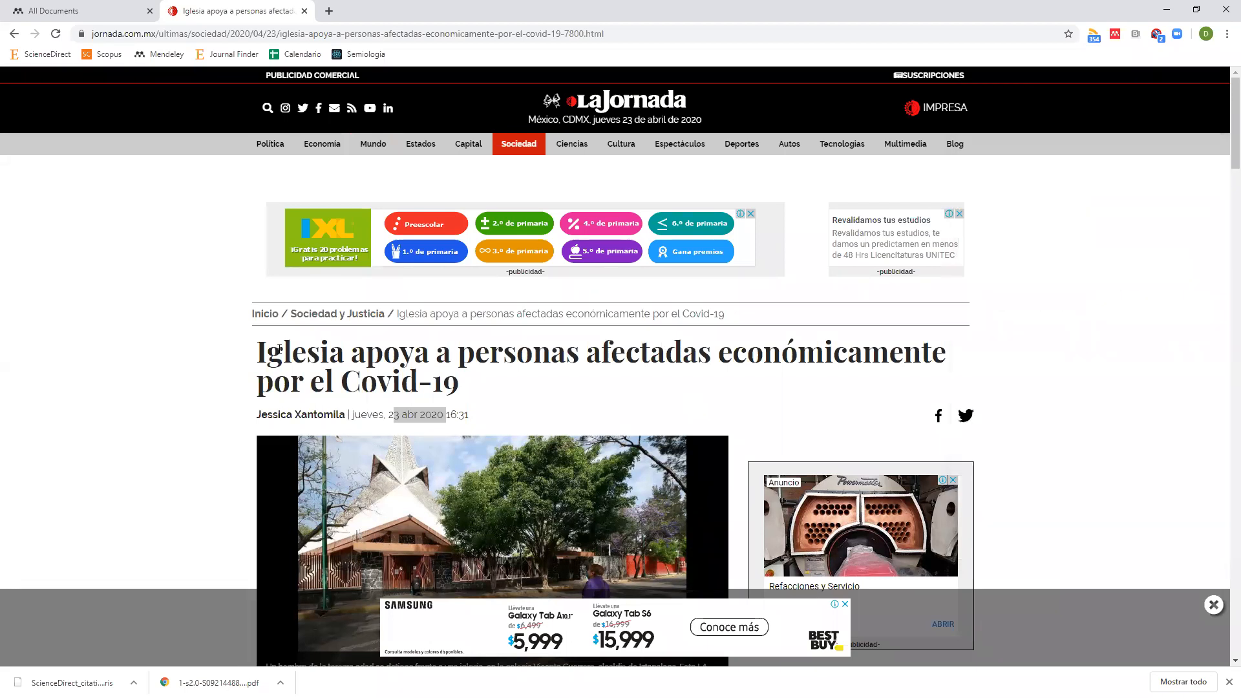
drag(265, 351, 441, 373)
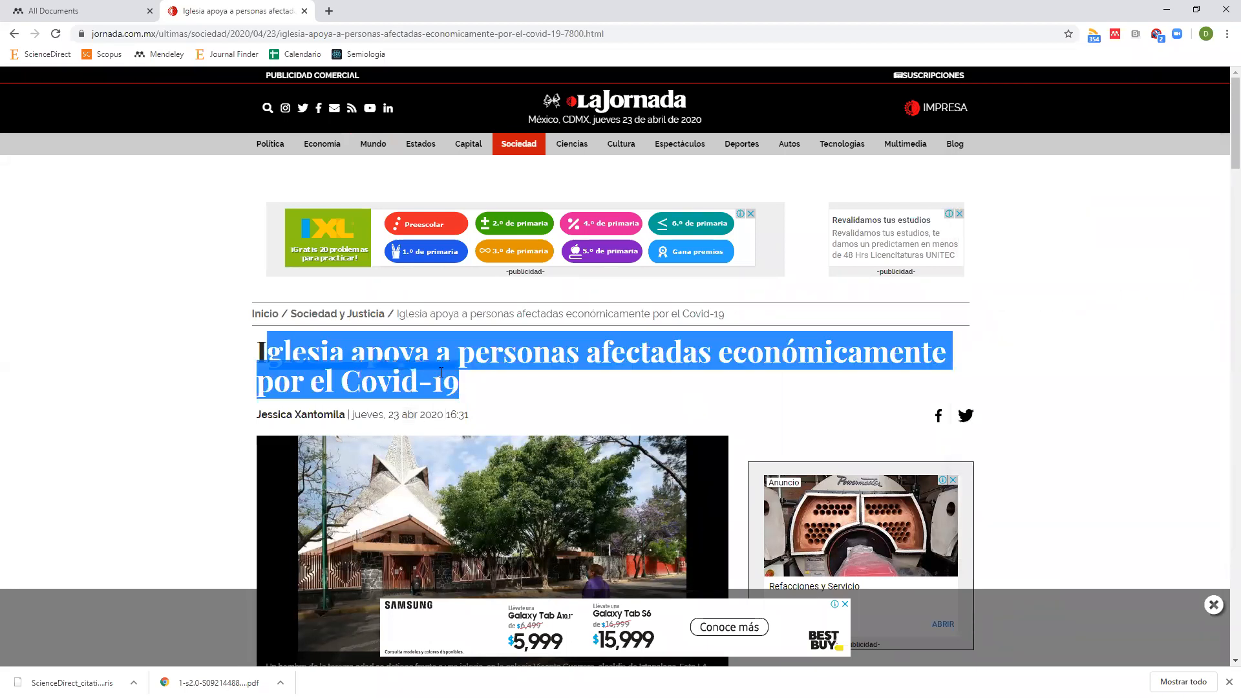
click(265, 352)
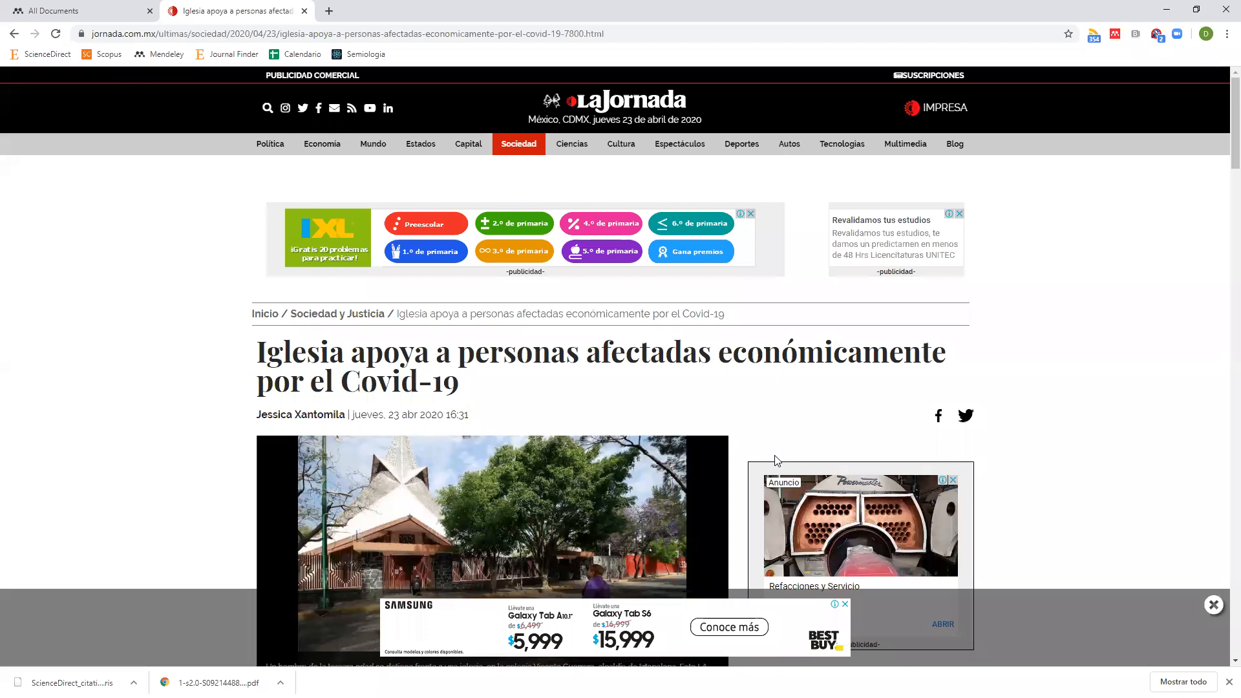
drag(257, 415, 346, 409)
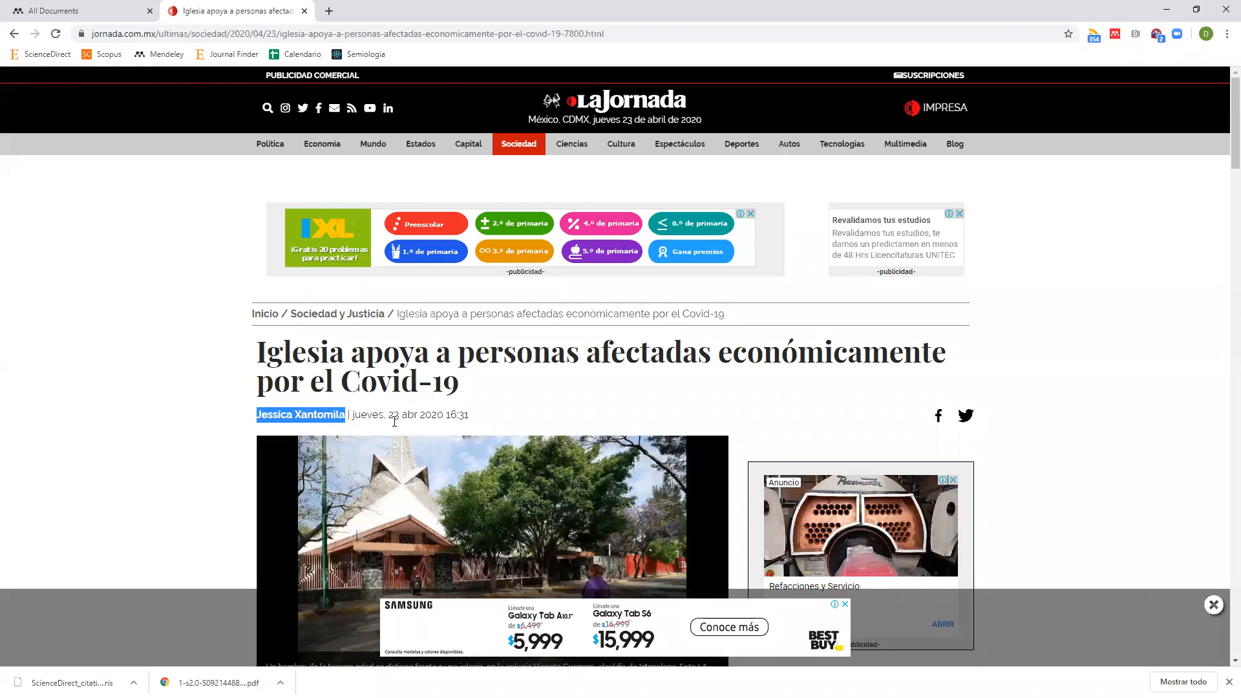
click(106, 14)
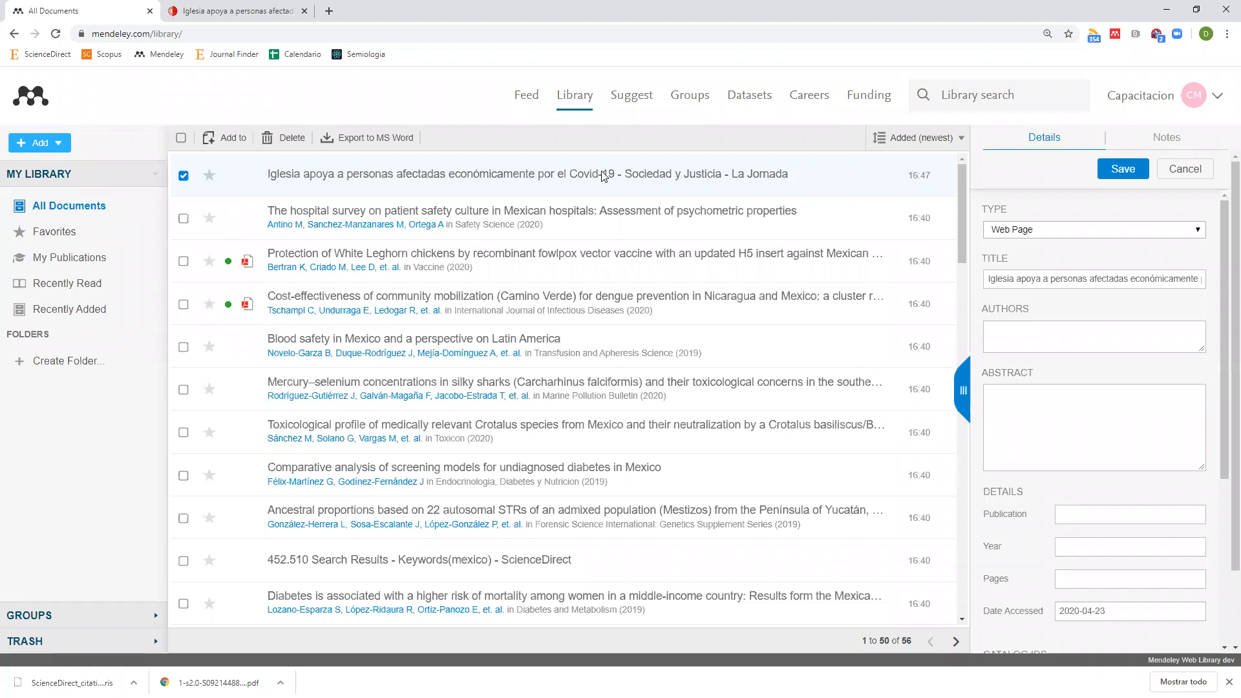
Cancel the La Jornada entry edits and reload the library list.
click(1182, 170)
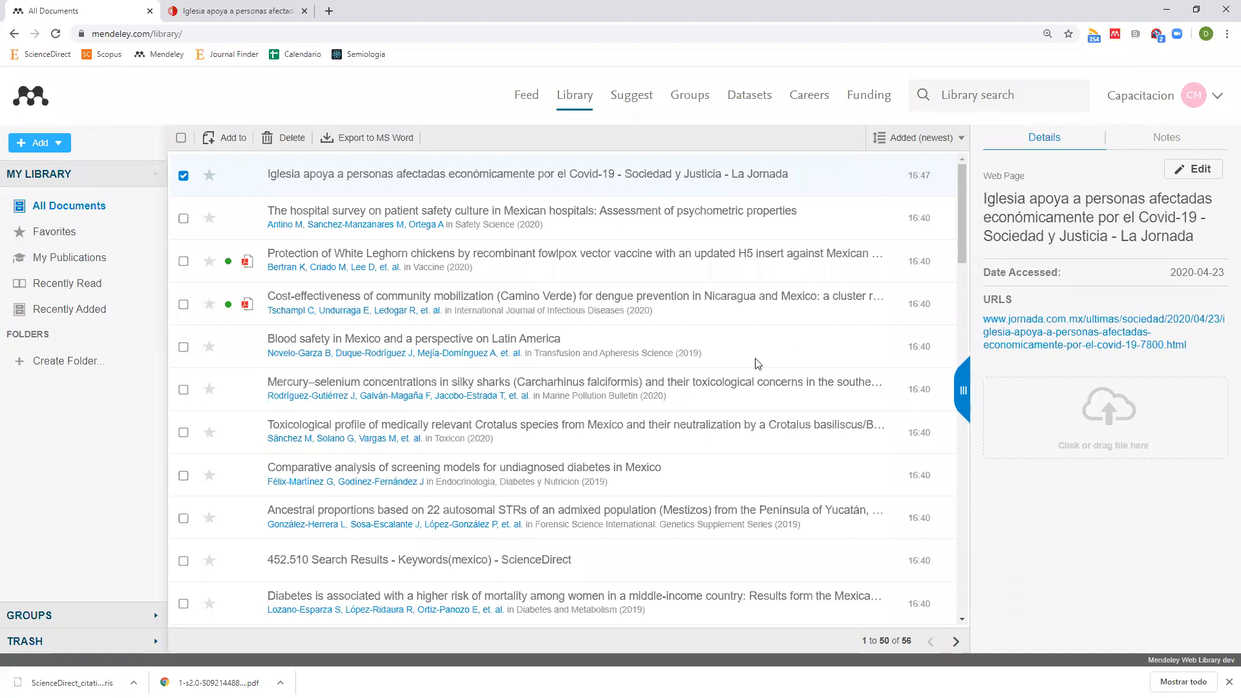
click(57, 35)
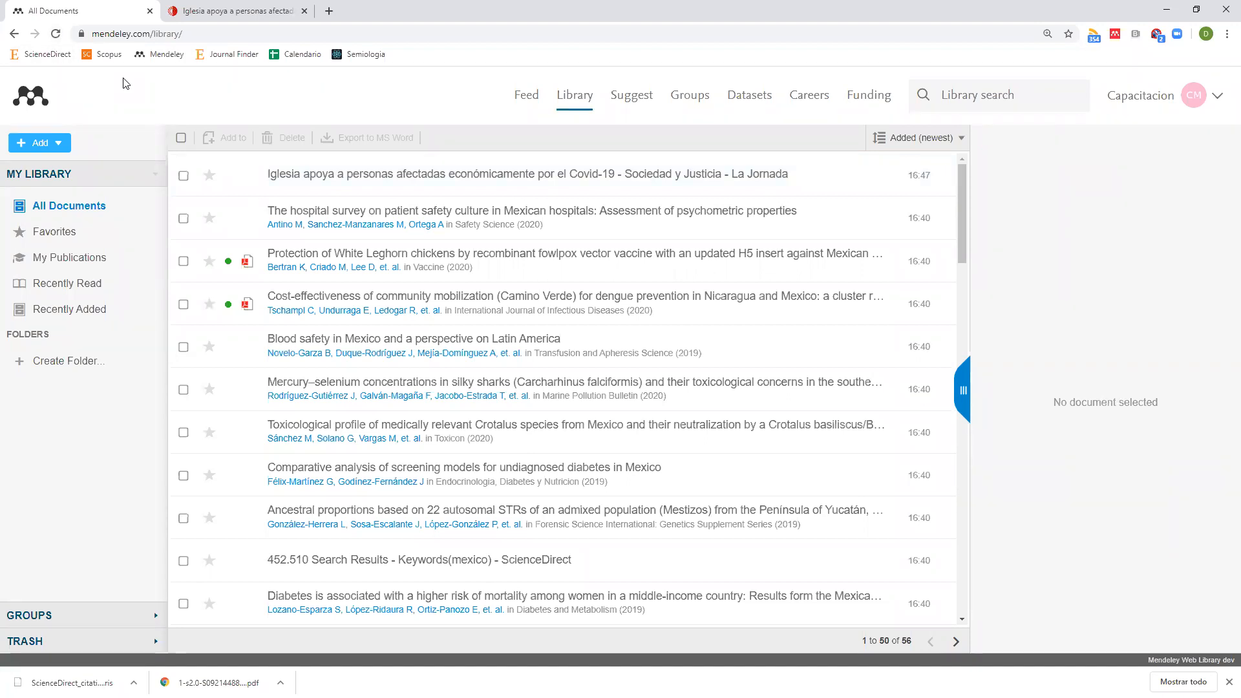
Capture the La Jornada article again with the Web Importer, then return to the library tab.
click(213, 11)
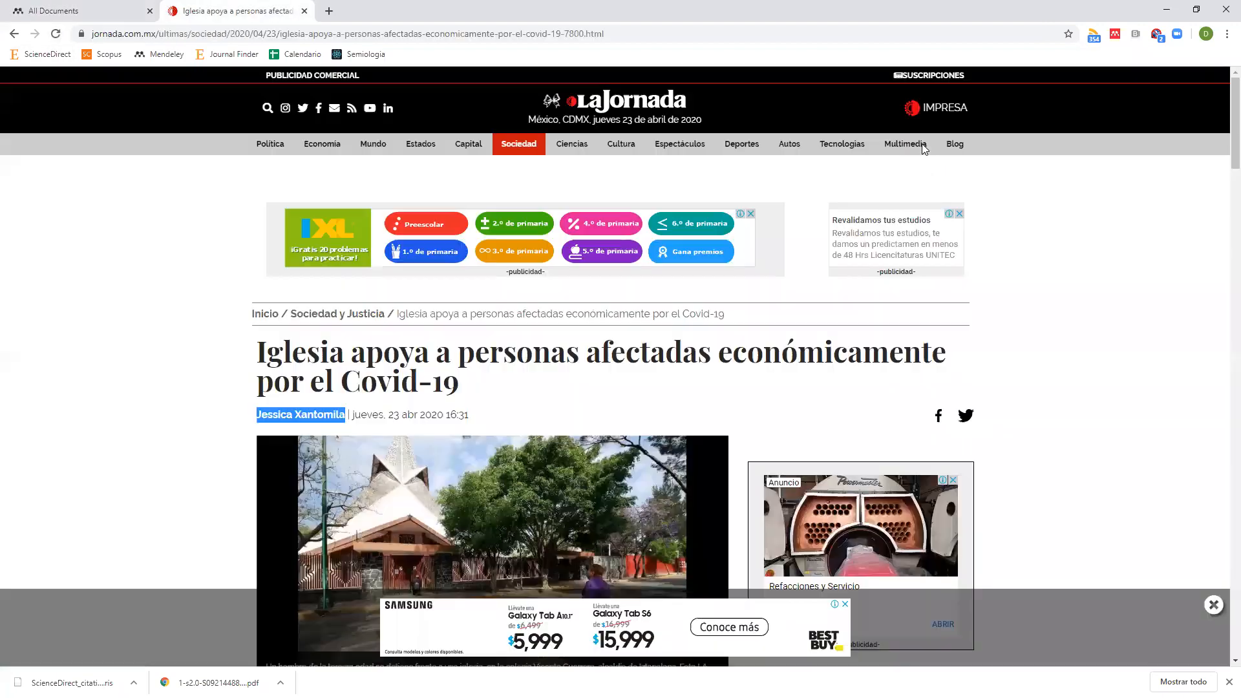
click(1114, 36)
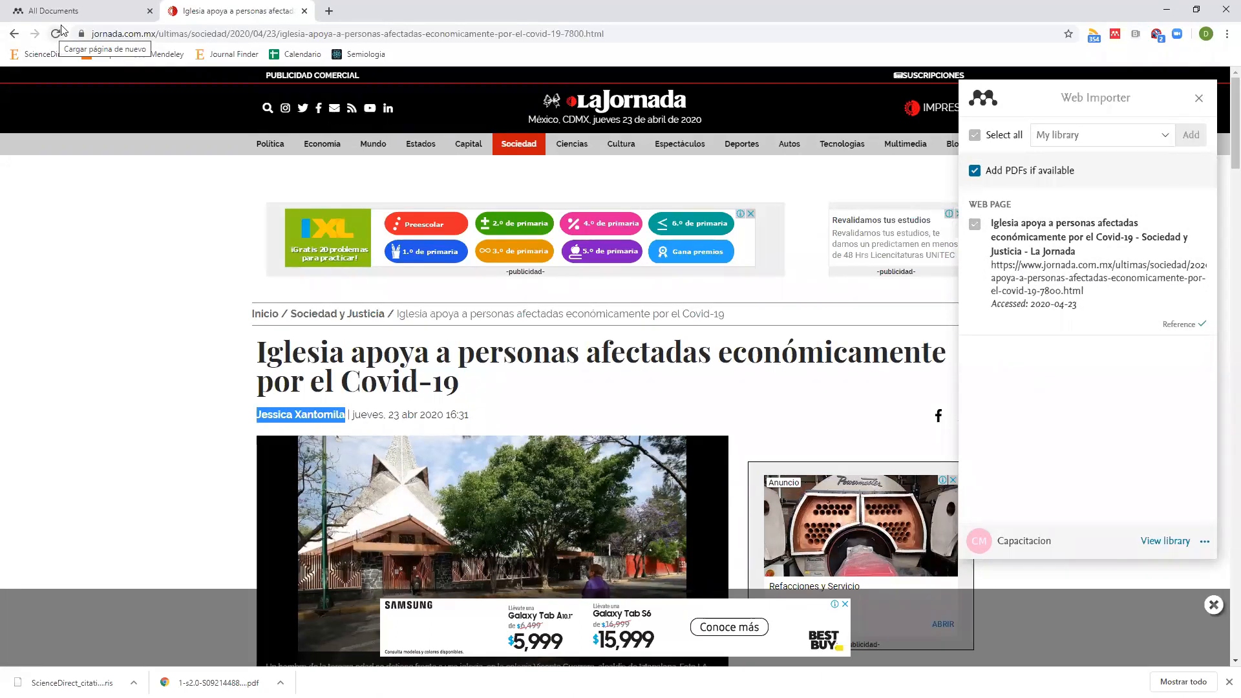
click(77, 10)
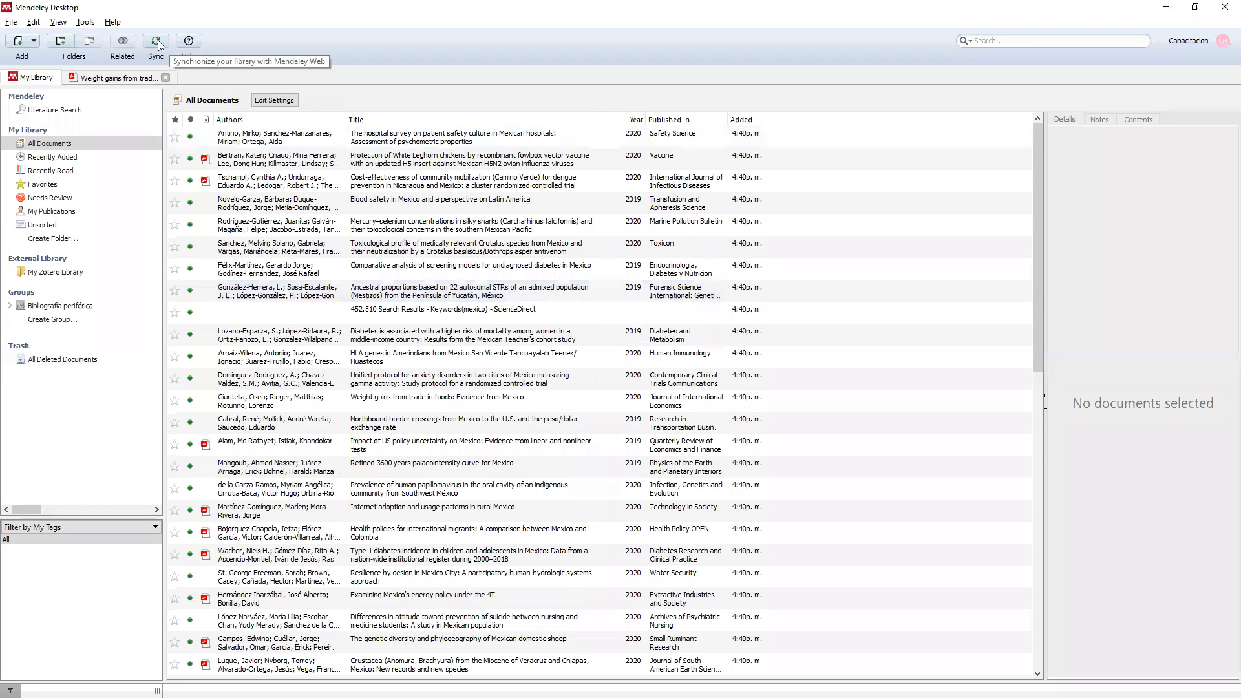
Delete the hospital patient-safety survey entry from All Documents and switch back to the browser.
click(234, 139)
key(Delete)
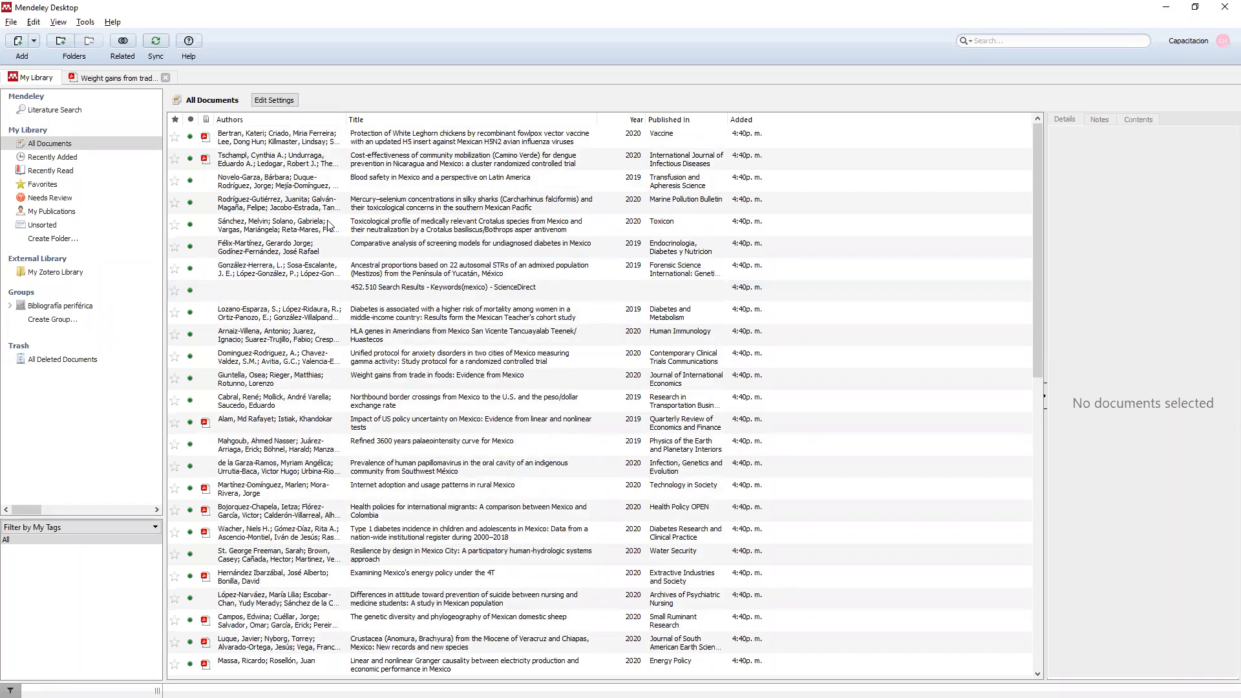
key(alt+Tab)
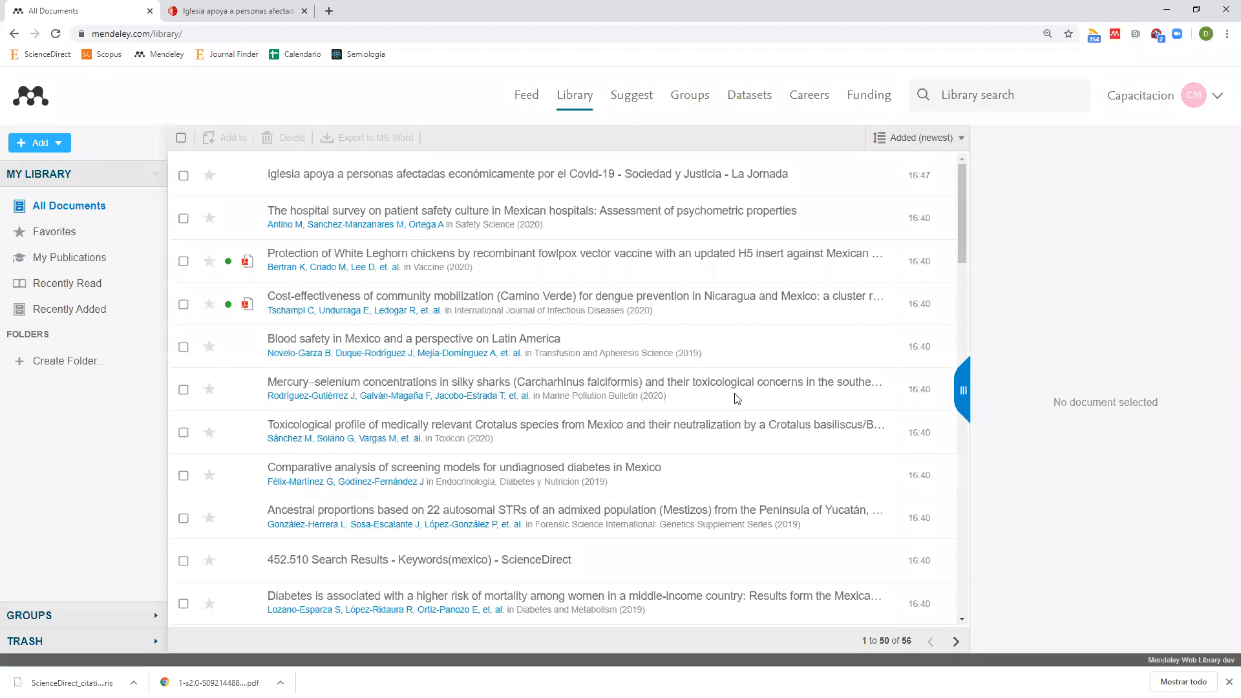
click(57, 146)
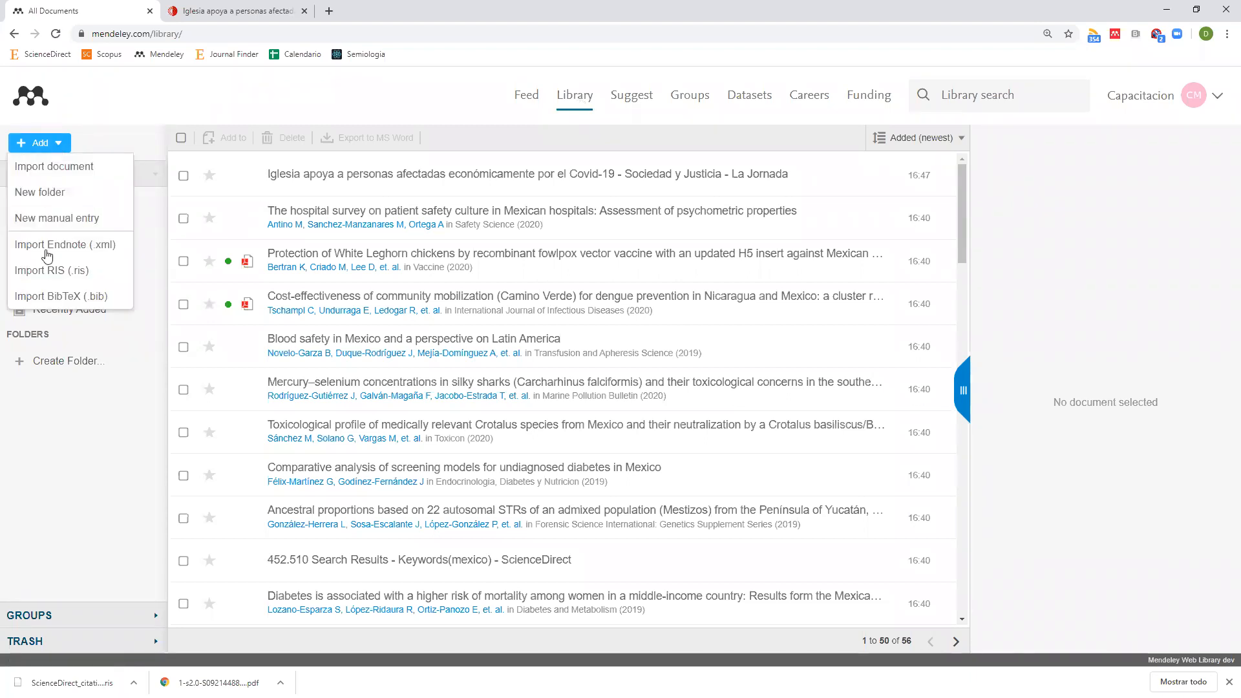
click(67, 224)
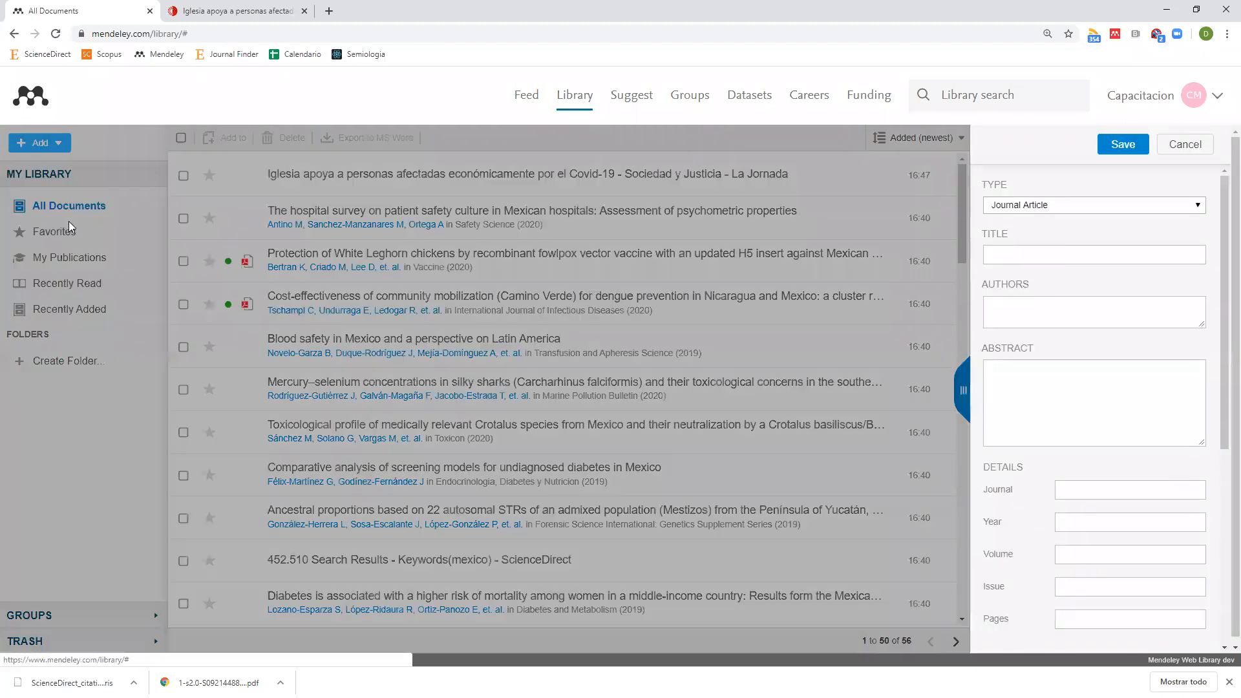
click(1012, 208)
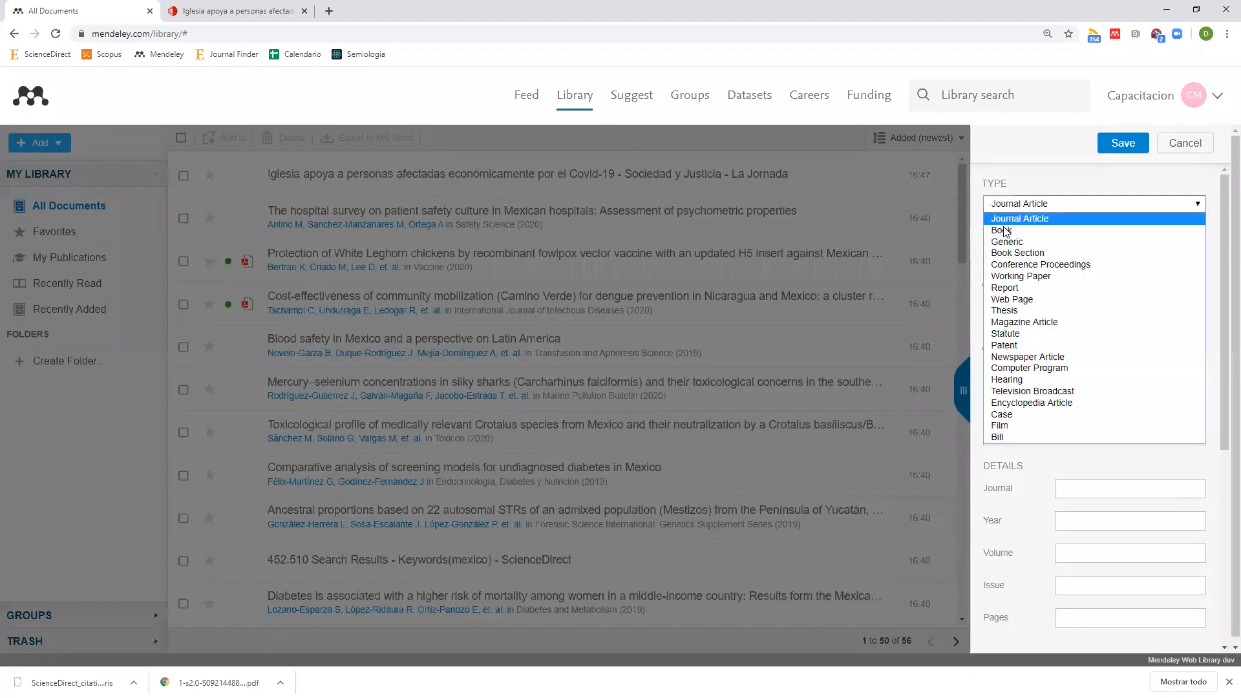
click(1021, 301)
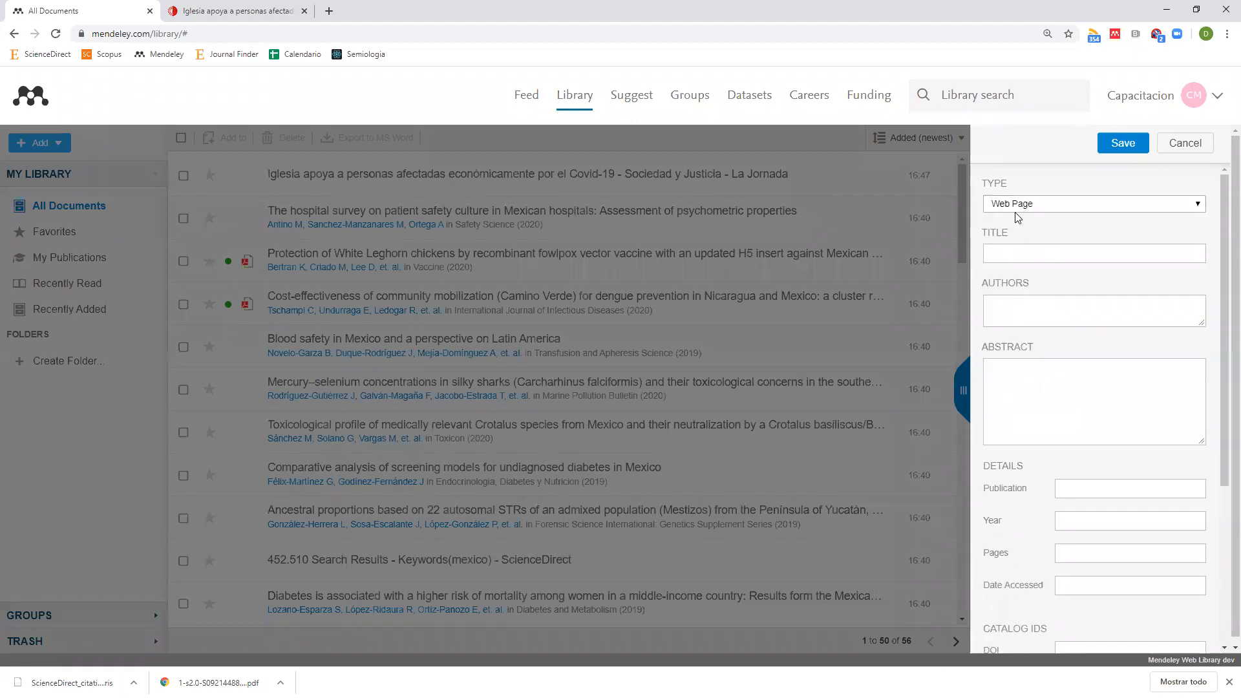
click(1067, 204)
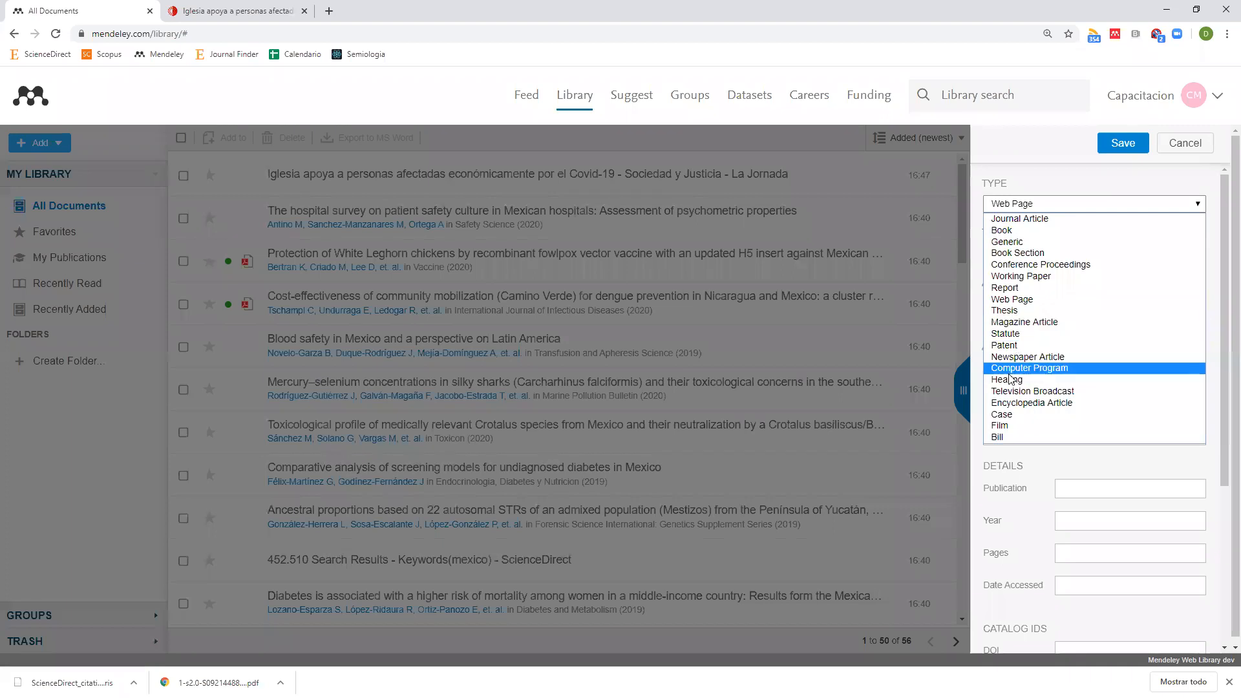
click(1122, 188)
scroll(1084, 445, down, 4)
scroll(1084, 444, up, 4)
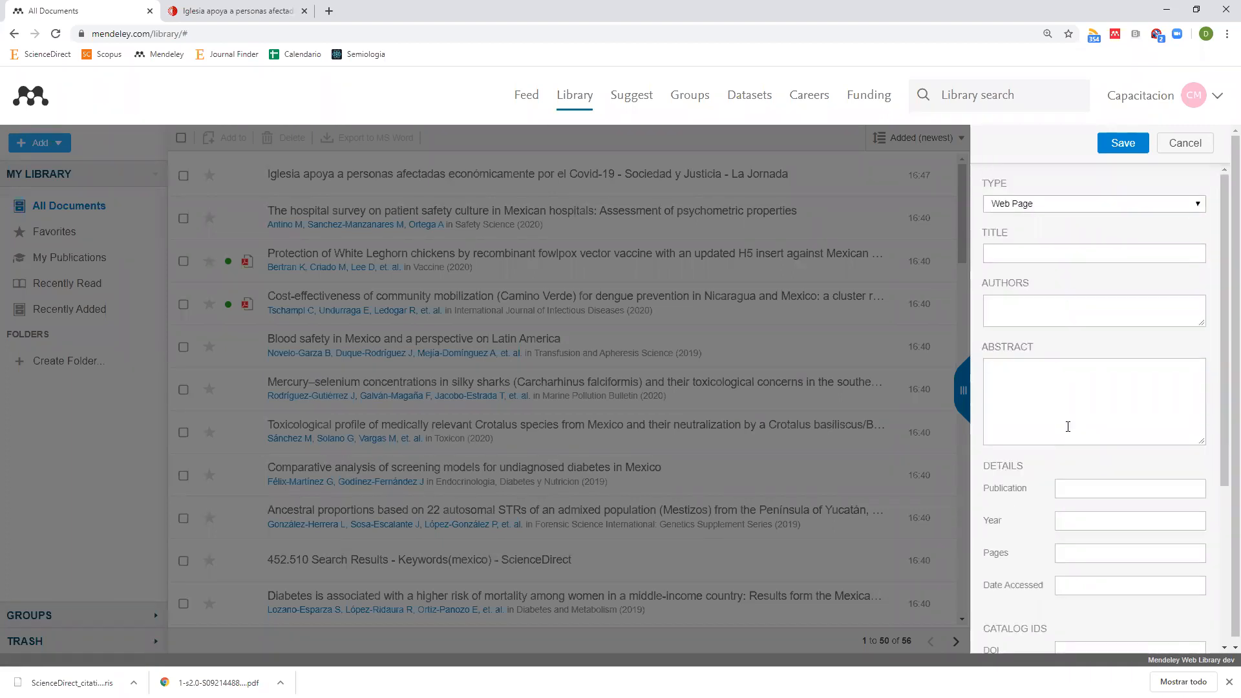
scroll(1110, 478, down, 4)
scroll(1110, 476, up, 4)
click(1199, 145)
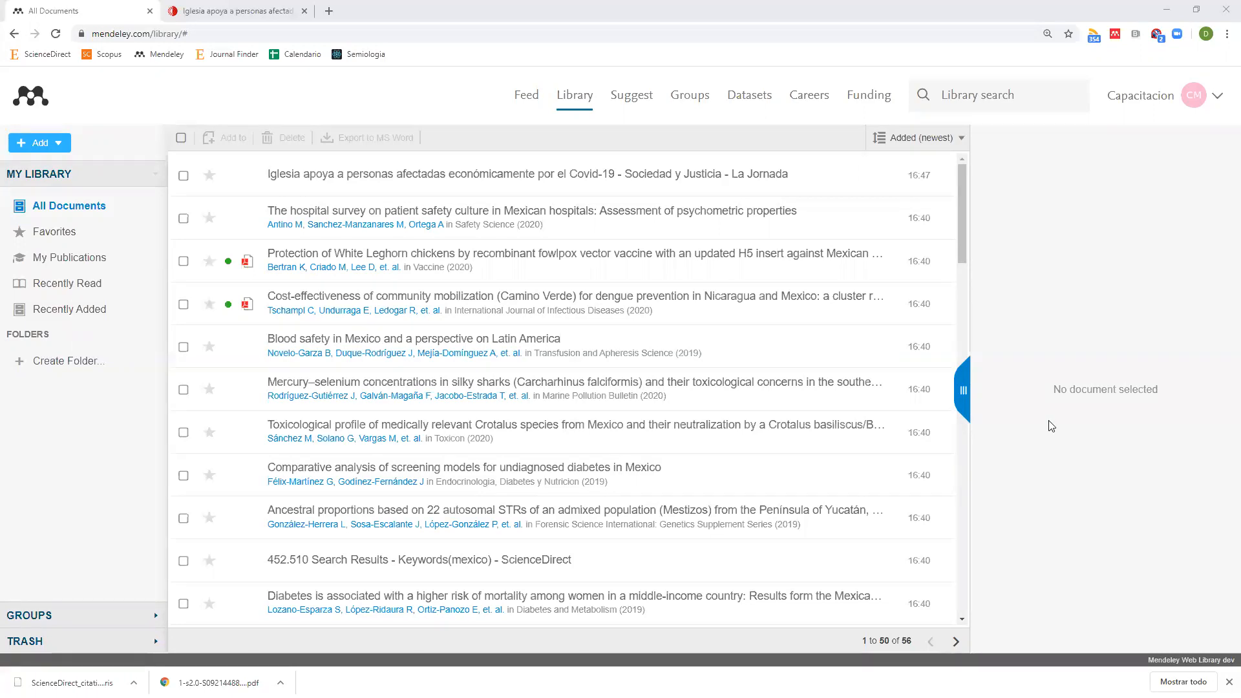
drag(864, 642, 906, 647)
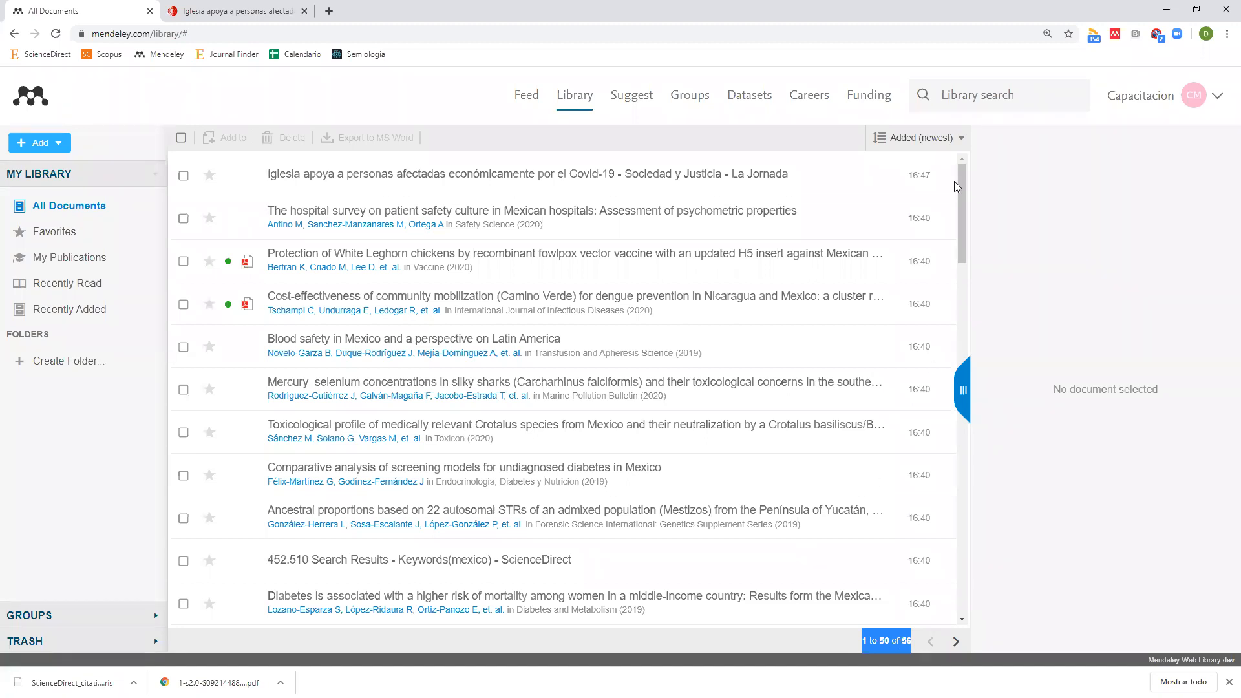
Review the sort options, keeping Added (newest), and show the Camino Verde paper's details.
click(959, 139)
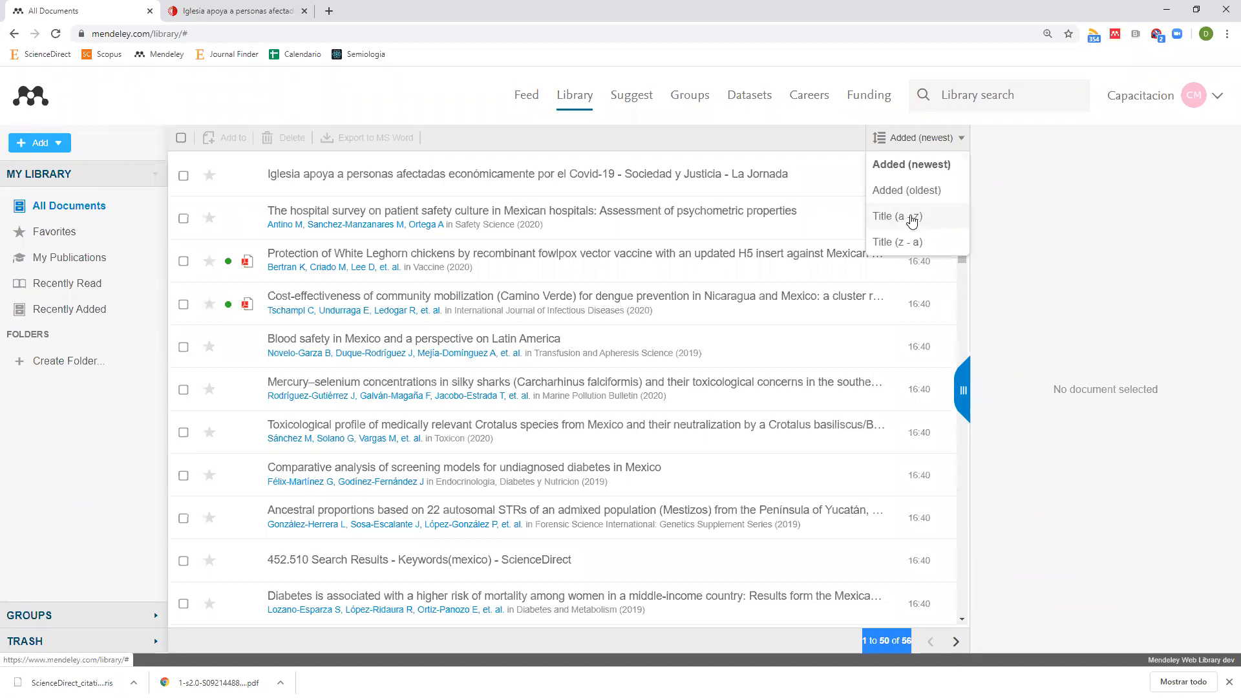
click(665, 301)
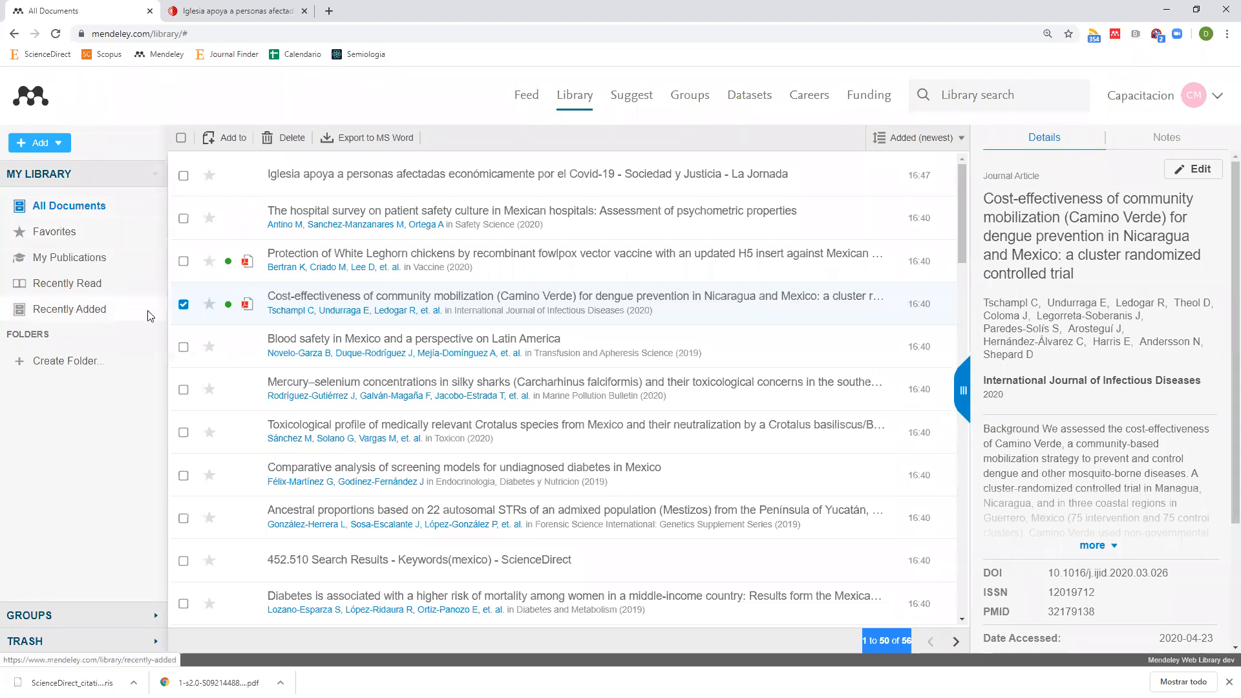
Star the La Jornada article, blood safety paper and mercury–selenium shark paper, then show Favorites.
click(210, 219)
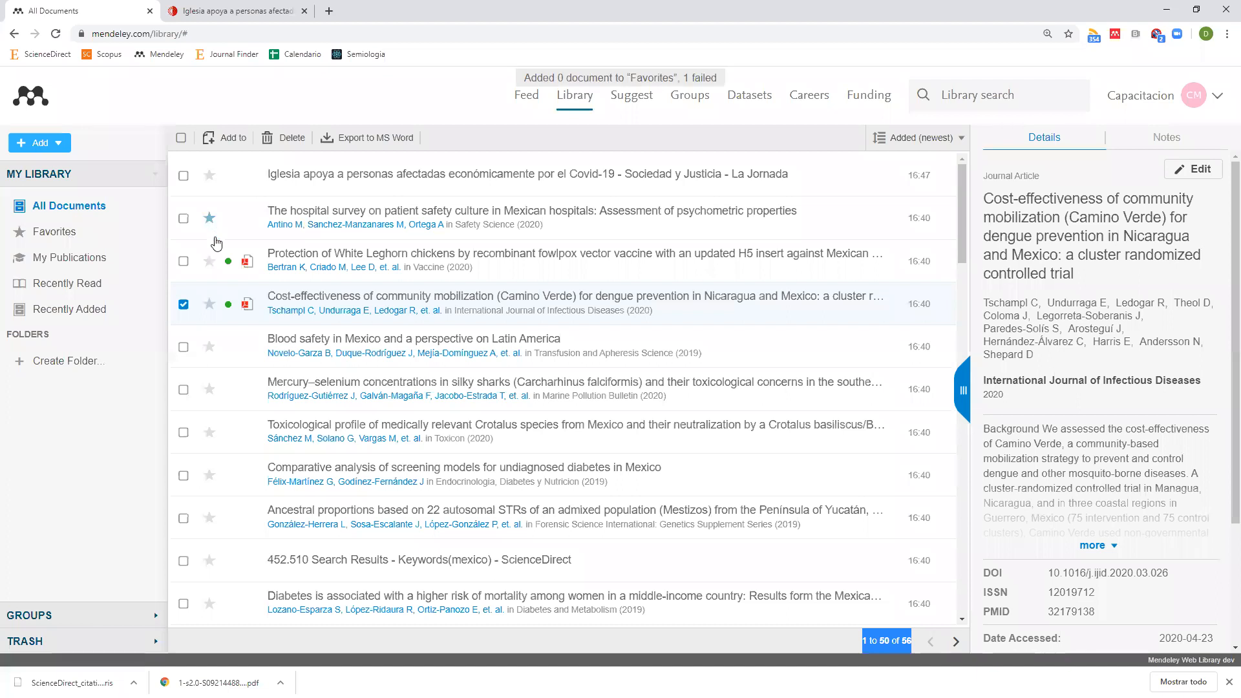
click(209, 175)
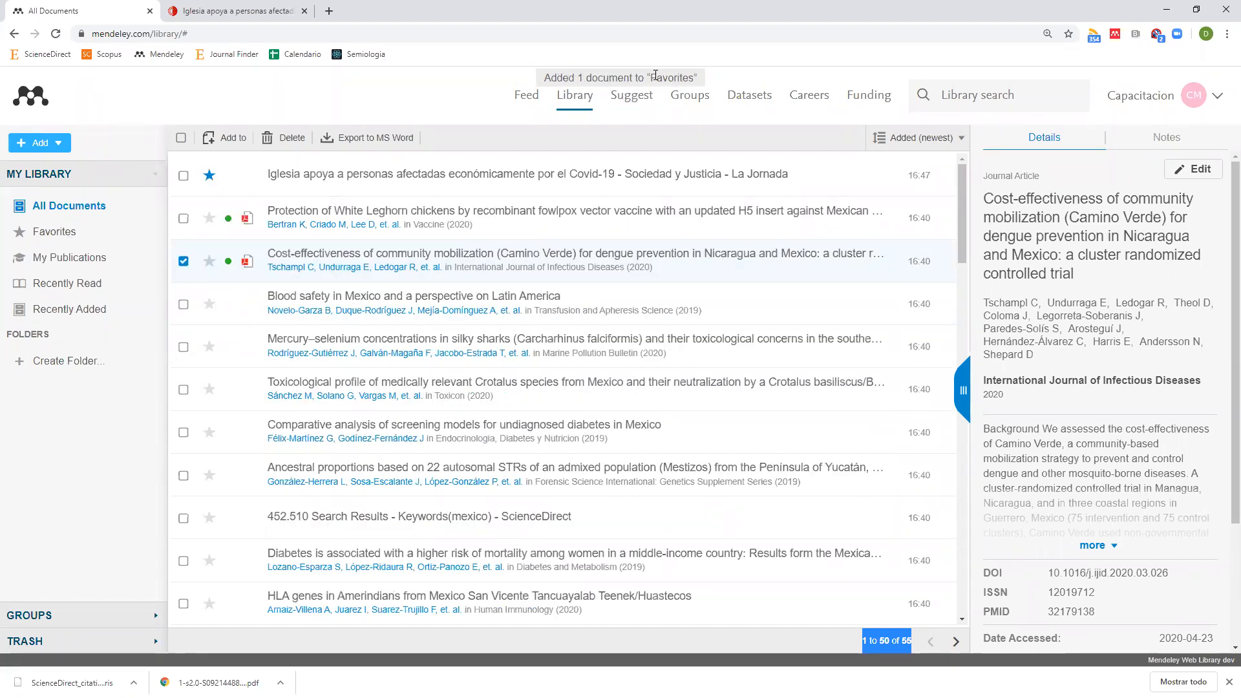
click(210, 306)
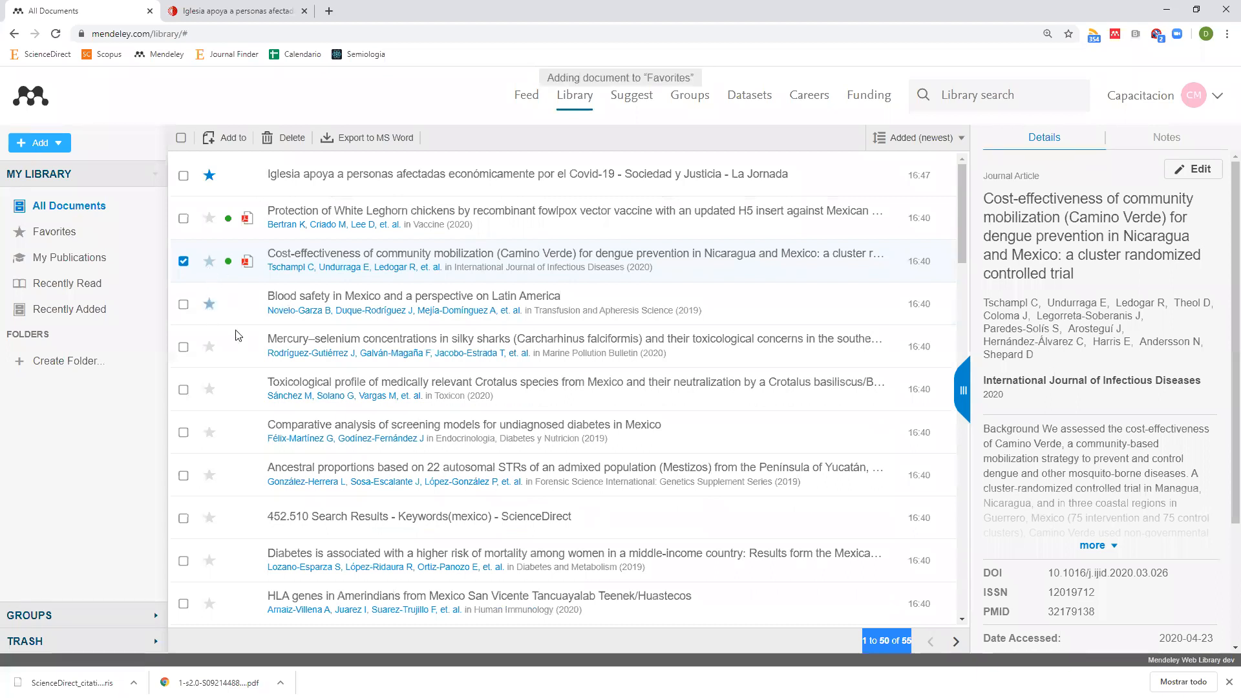
click(211, 348)
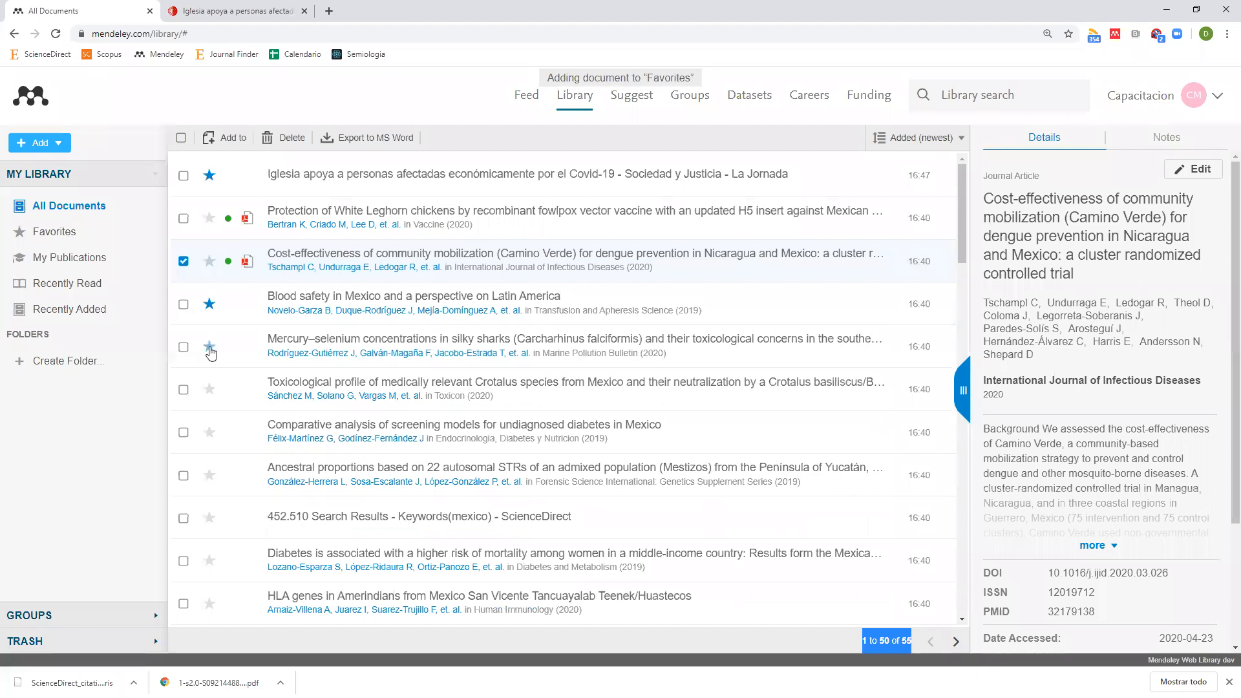
click(45, 233)
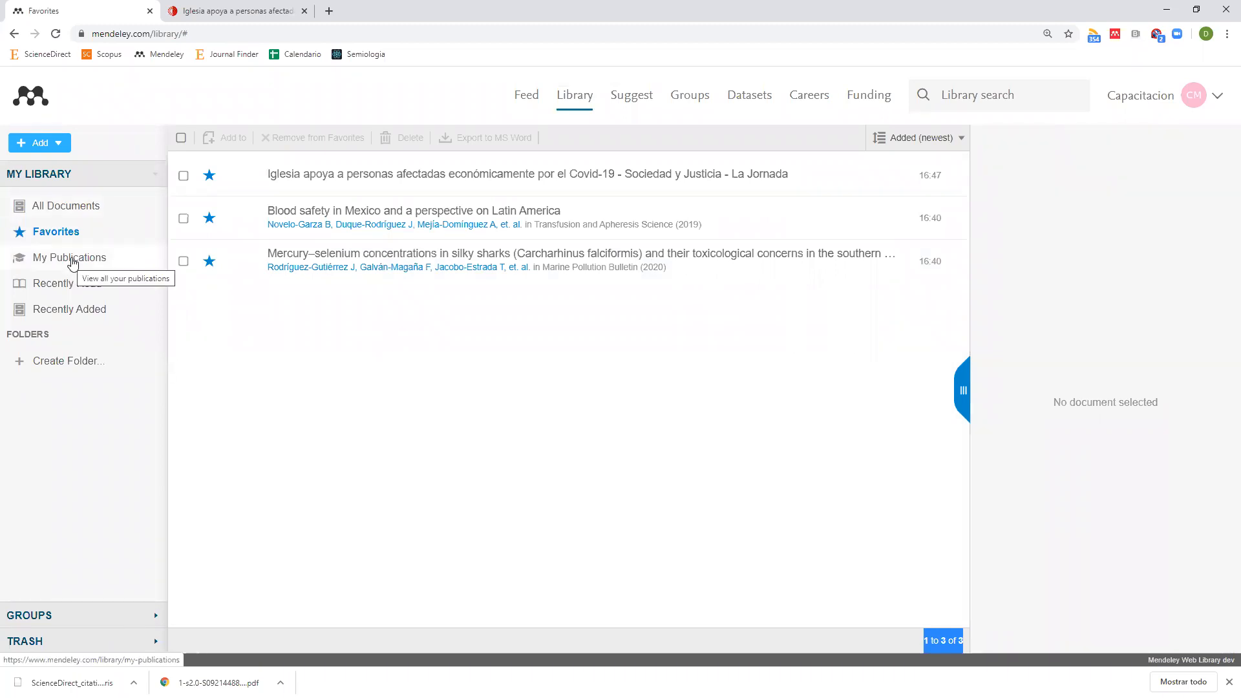
From All Documents, drag the Camino Verde cost-effectiveness paper onto My Publications.
click(77, 207)
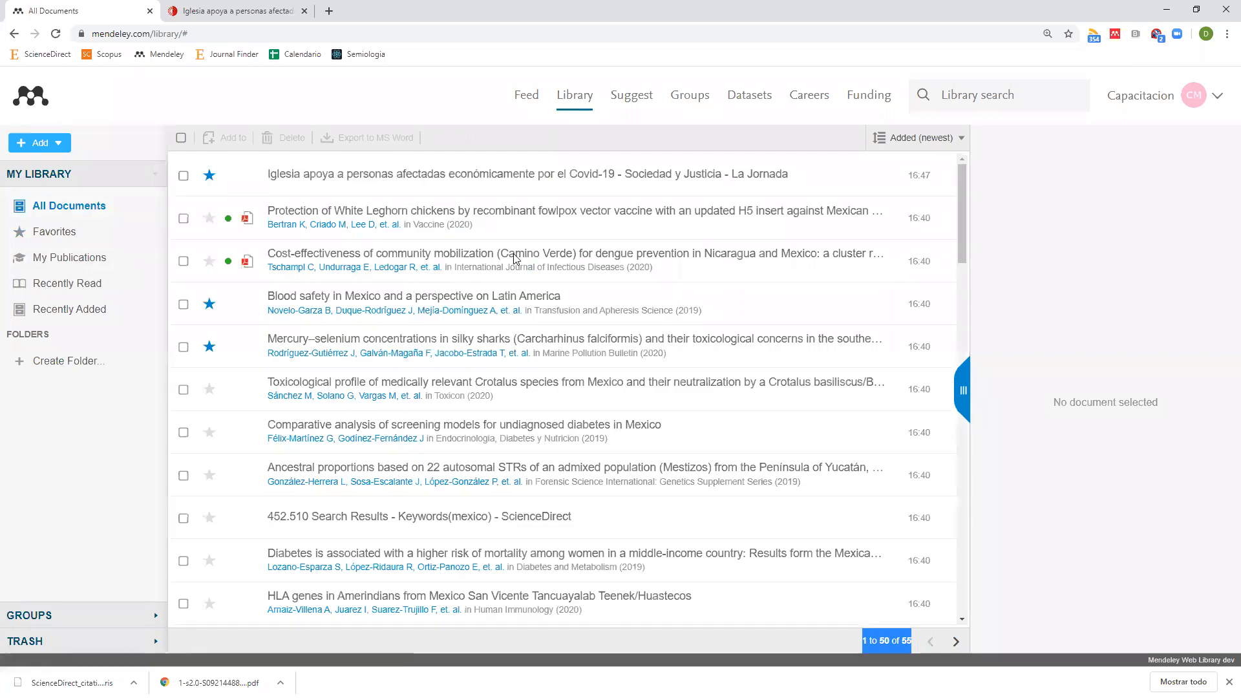
drag(475, 259, 79, 261)
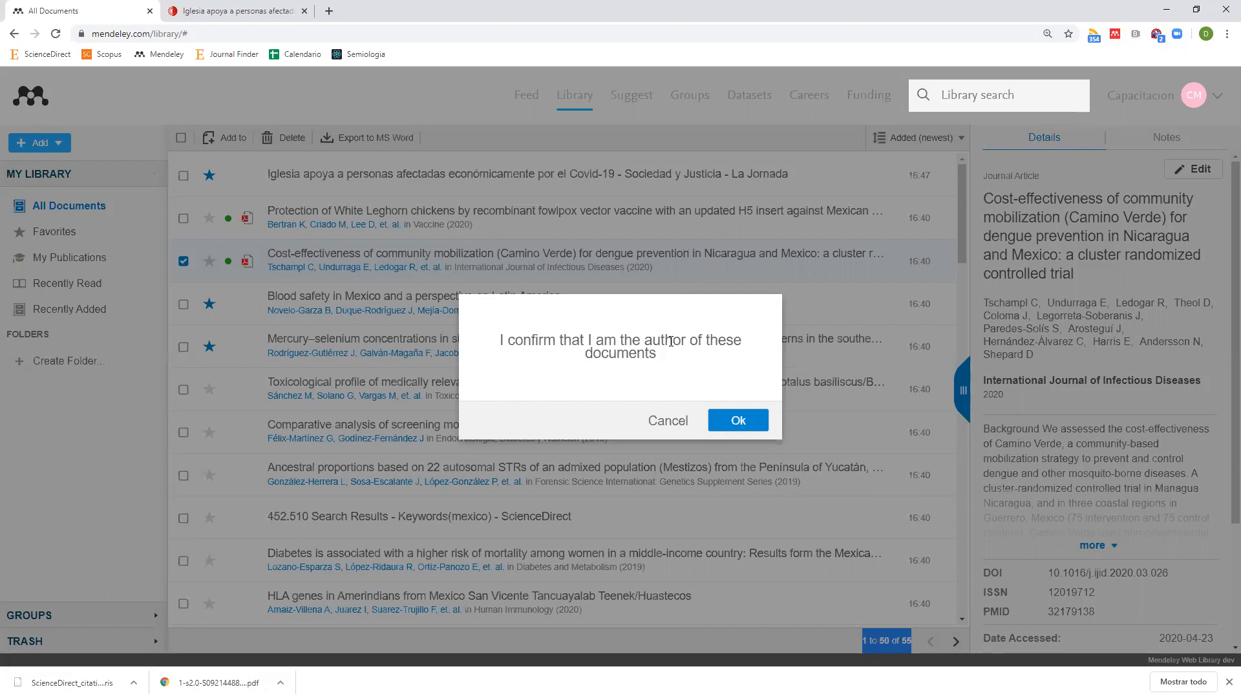
Cancel the authorship prompt and open the White Leghorn H5N2 vaccine paper's PDF.
click(665, 420)
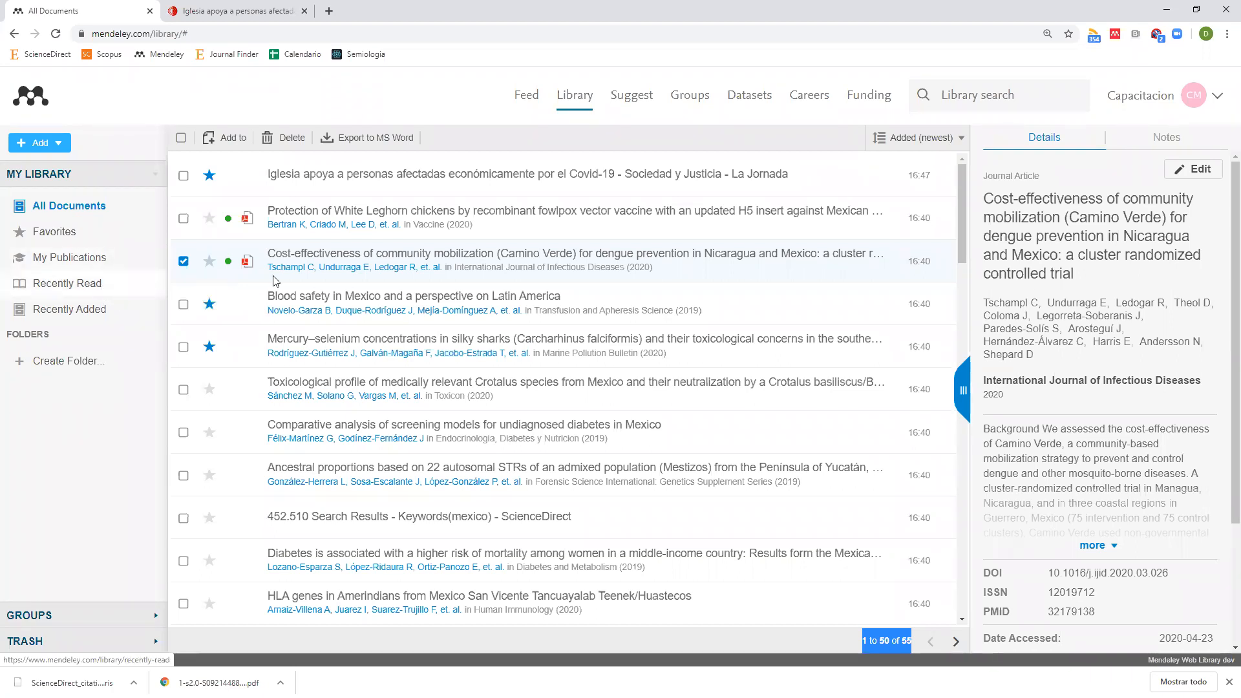
click(249, 223)
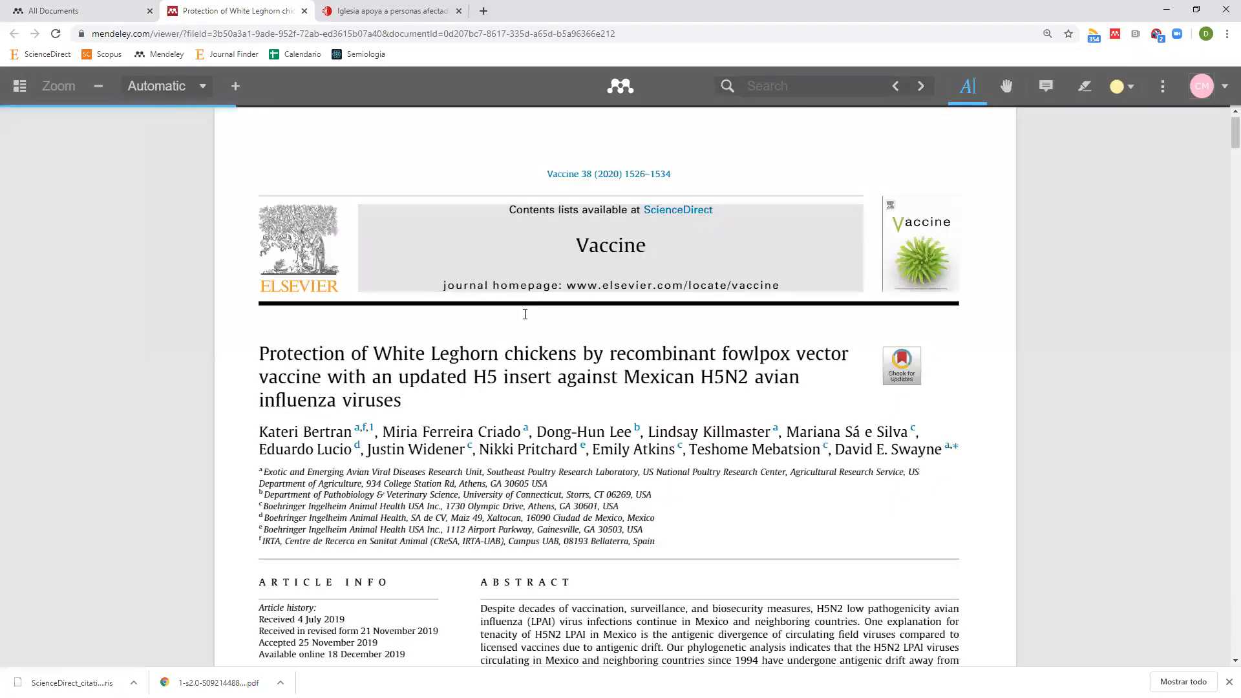
Close the reader tabs, browse Recently Read and Recently Added, then show All Documents' 56 references.
click(304, 13)
click(305, 12)
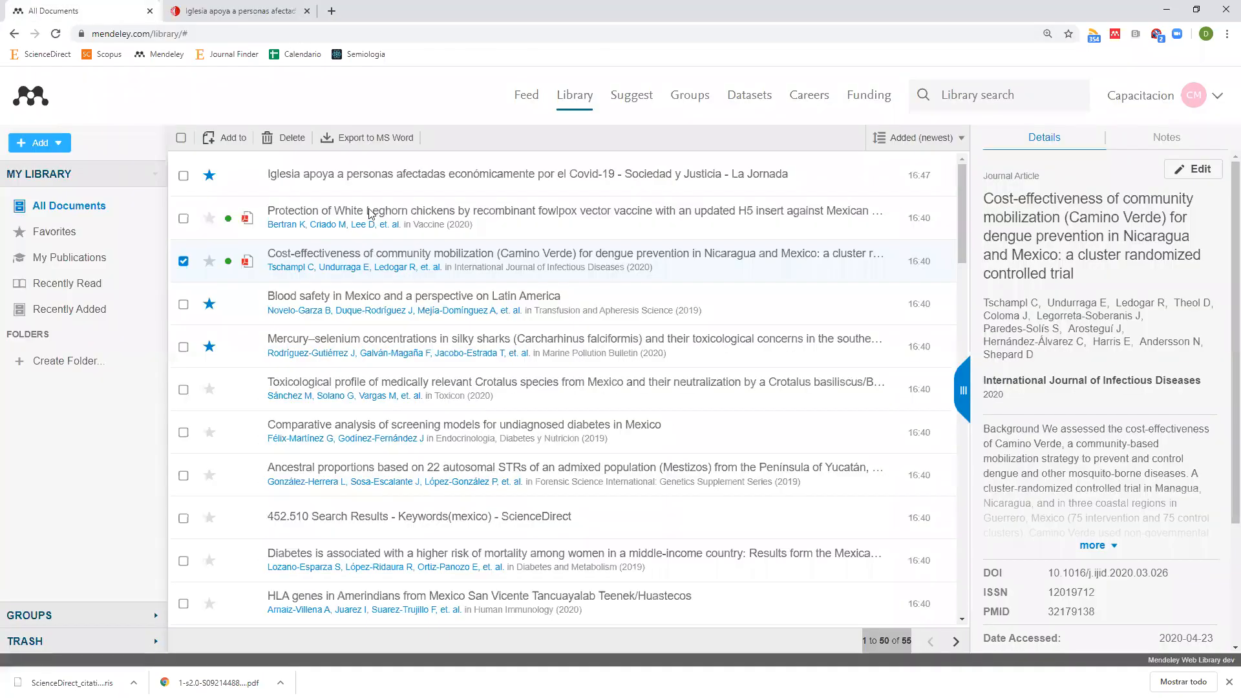
click(63, 287)
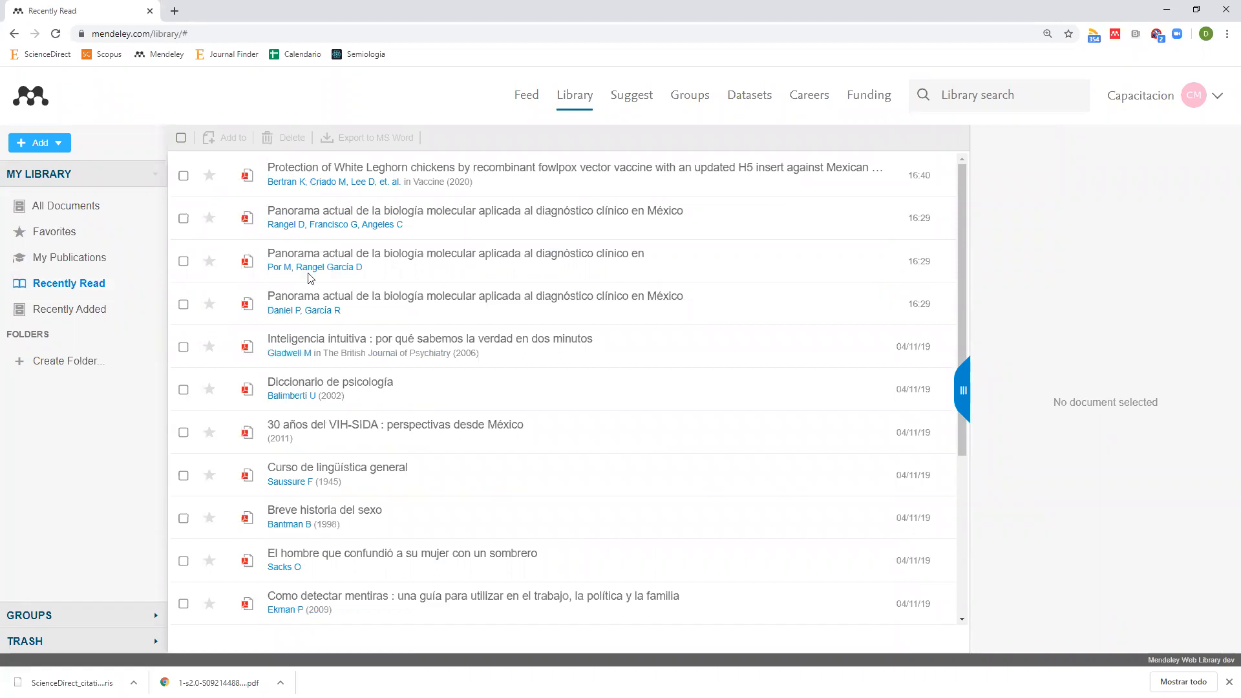
click(75, 315)
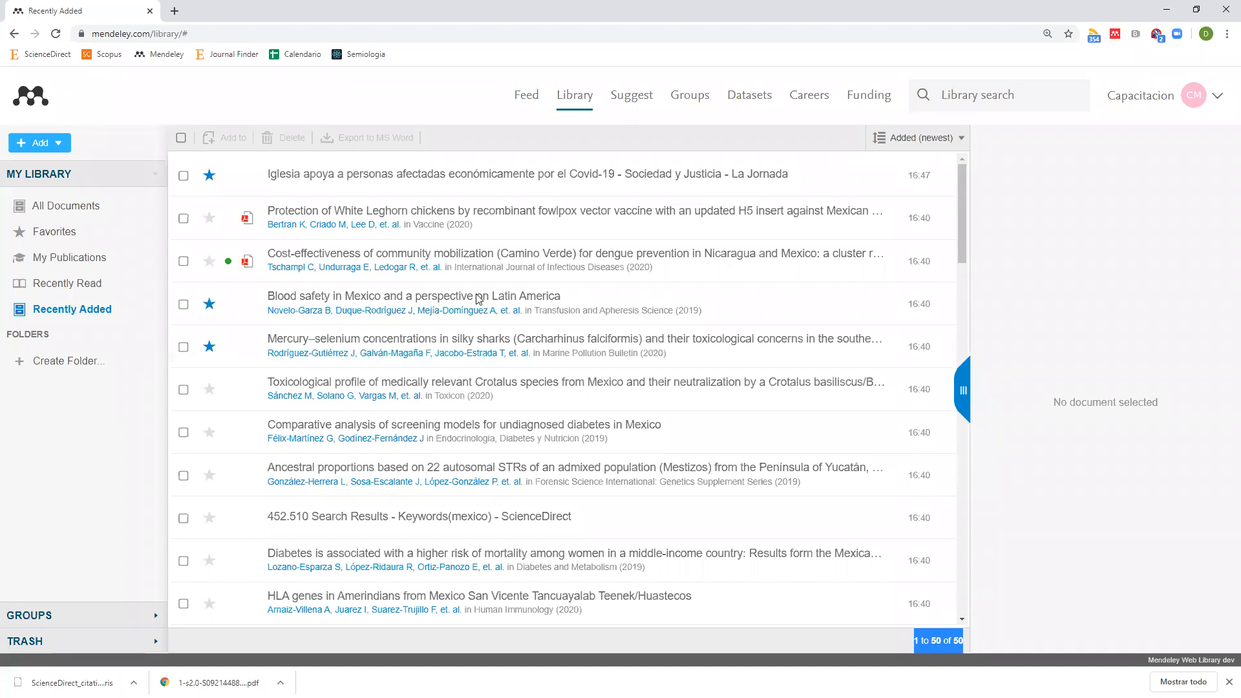
click(46, 205)
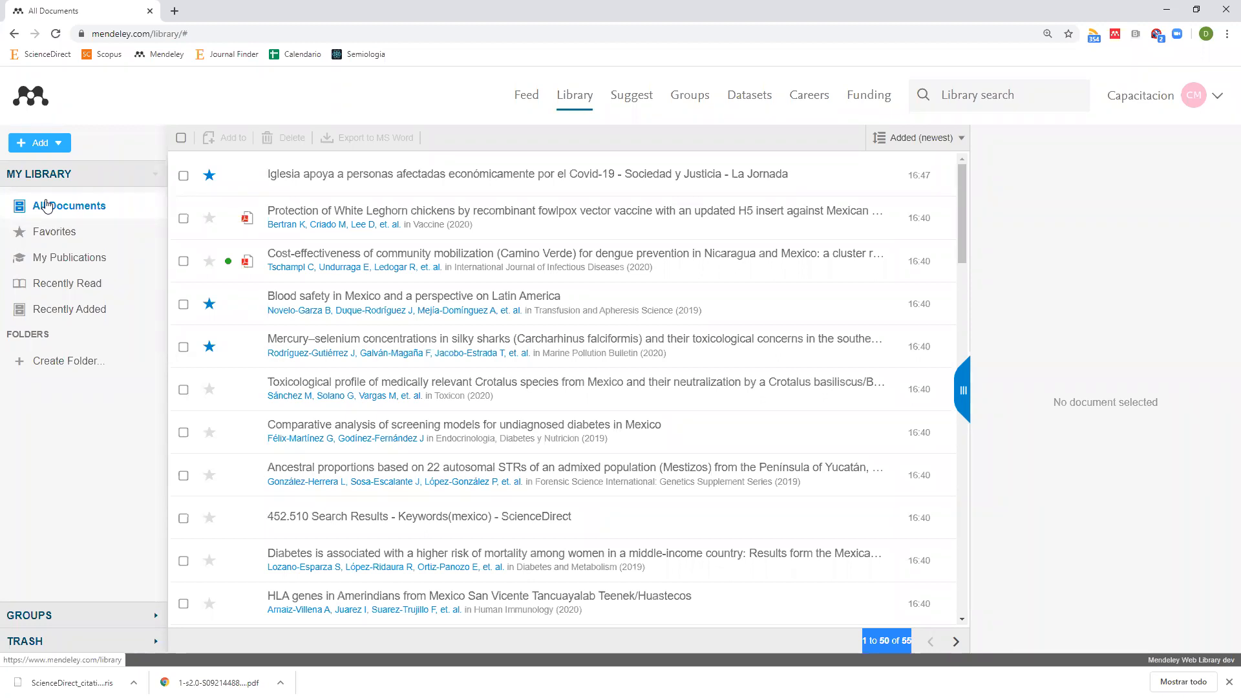
Create three top-level folders named 'Un nombre', '1' and '2'.
click(84, 367)
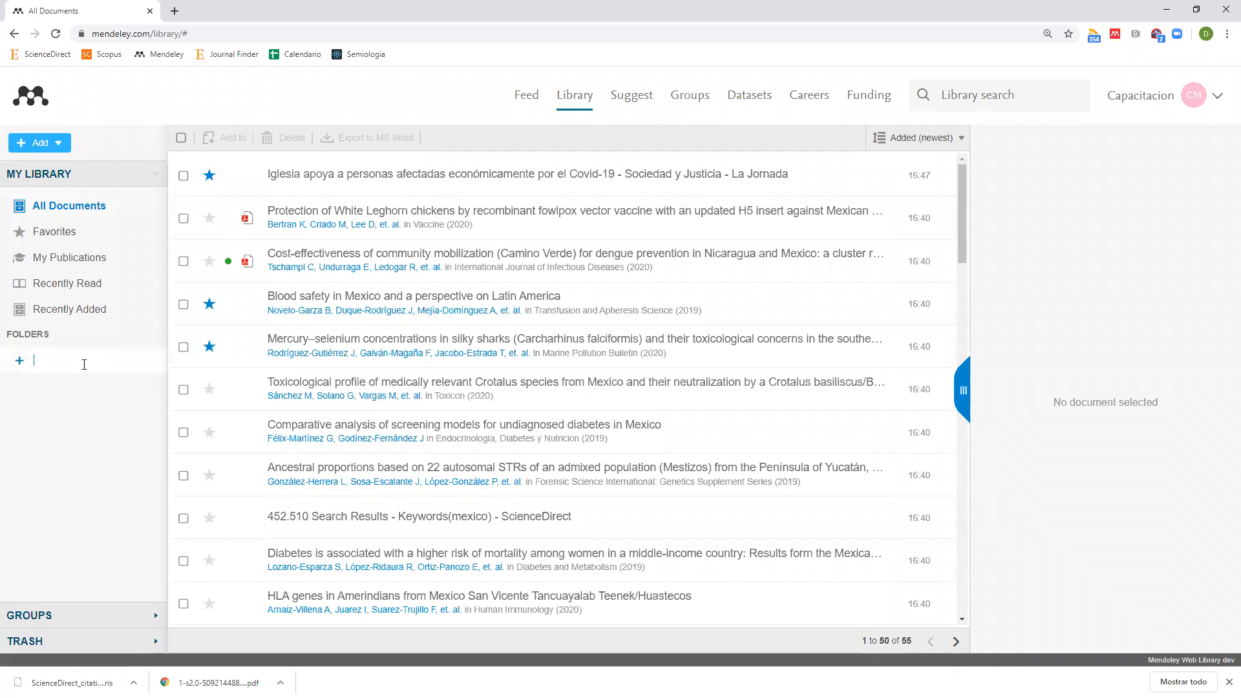
text(Un nombre)
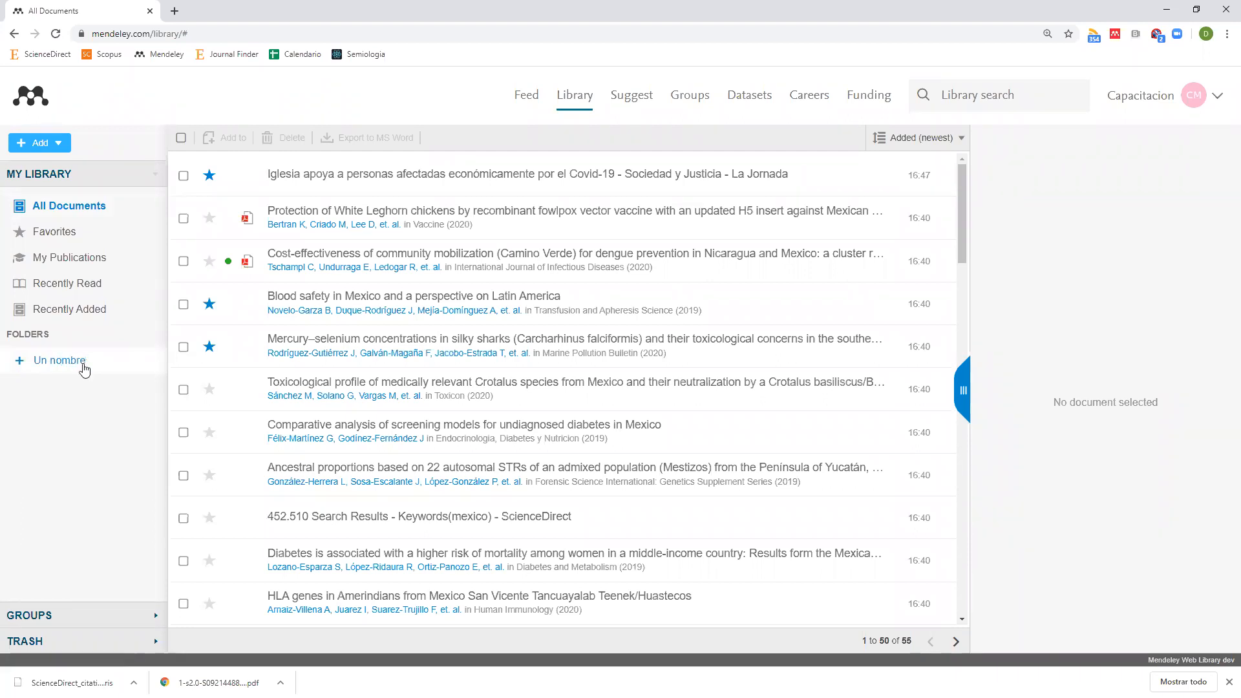
key(Return)
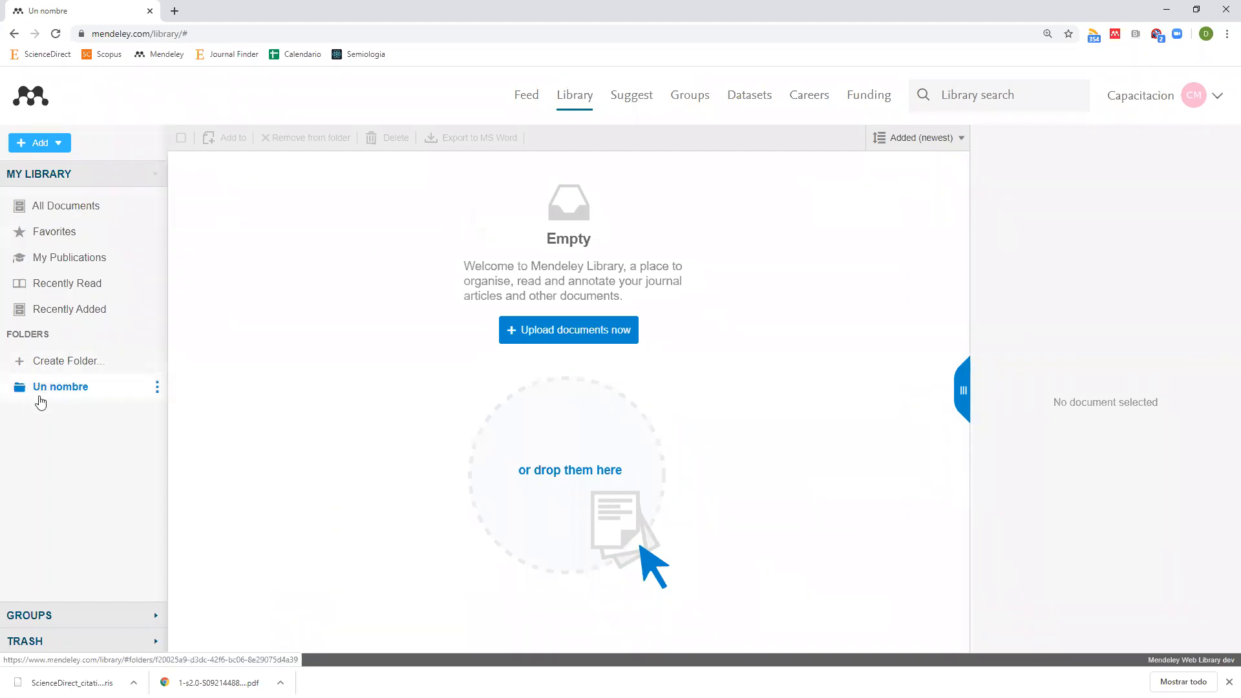
click(82, 359)
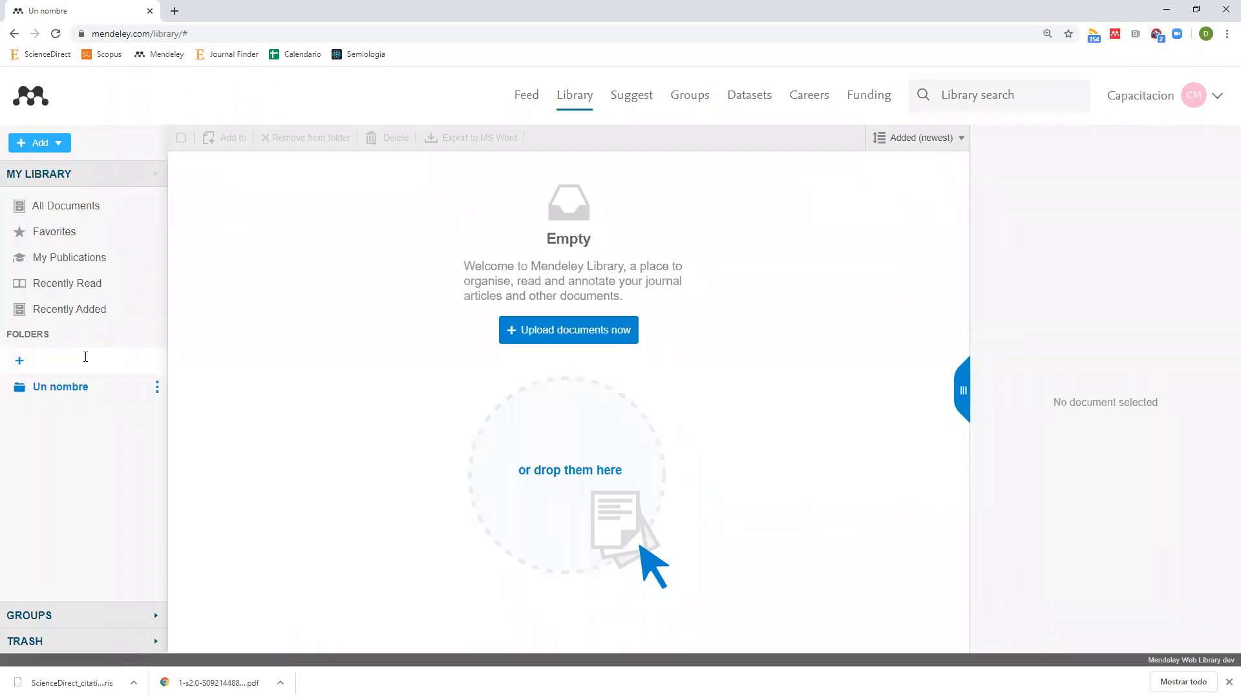
text(1)
key(Return)
click(85, 357)
text(2)
key(Return)
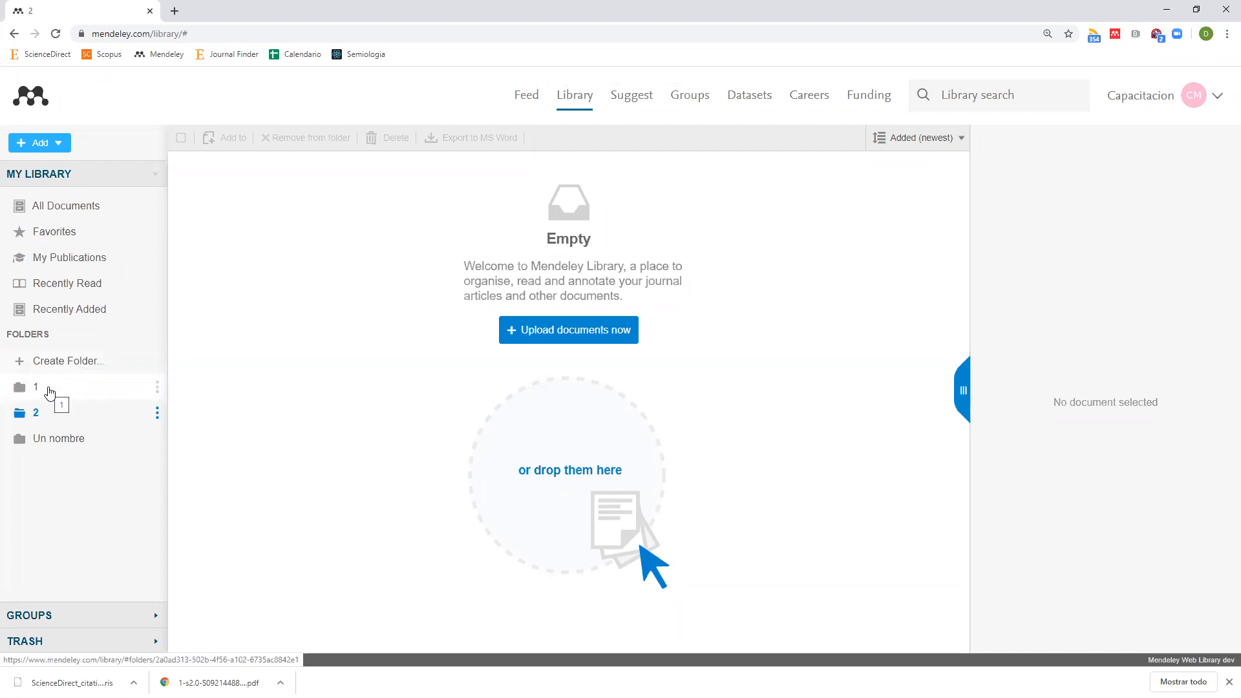
Add subfolders '1a' and '1b' inside folder 1, leaving 1a's options unchanged.
click(157, 388)
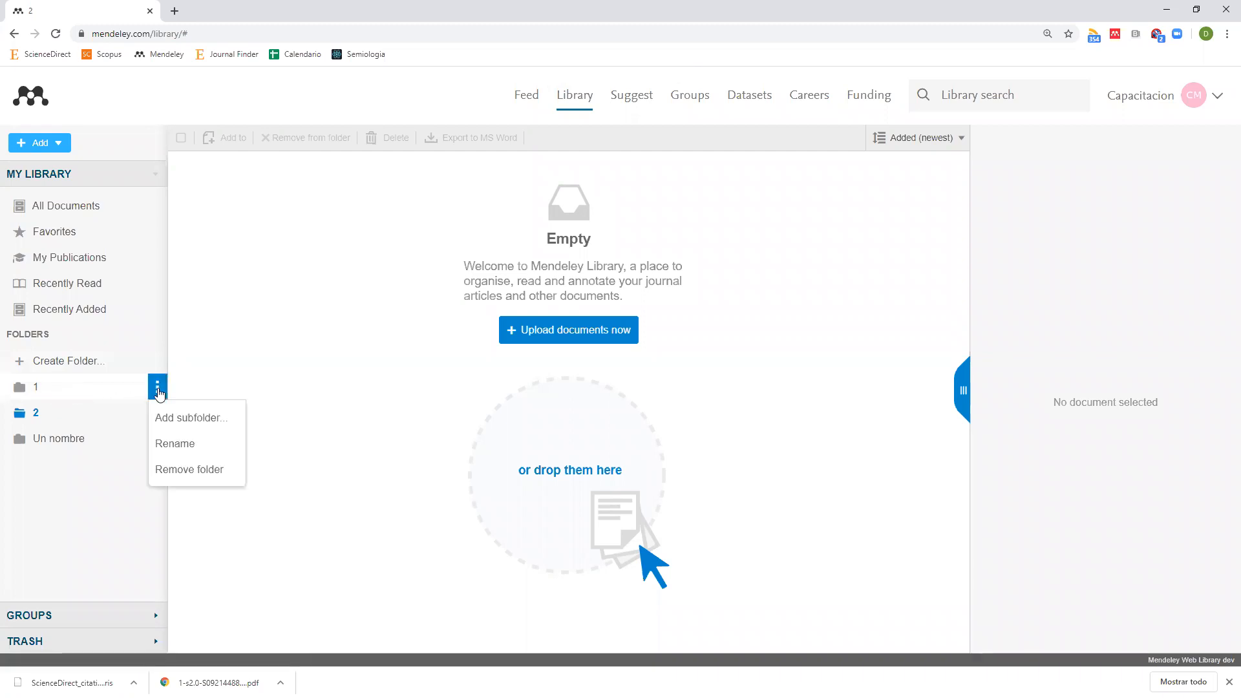
click(191, 420)
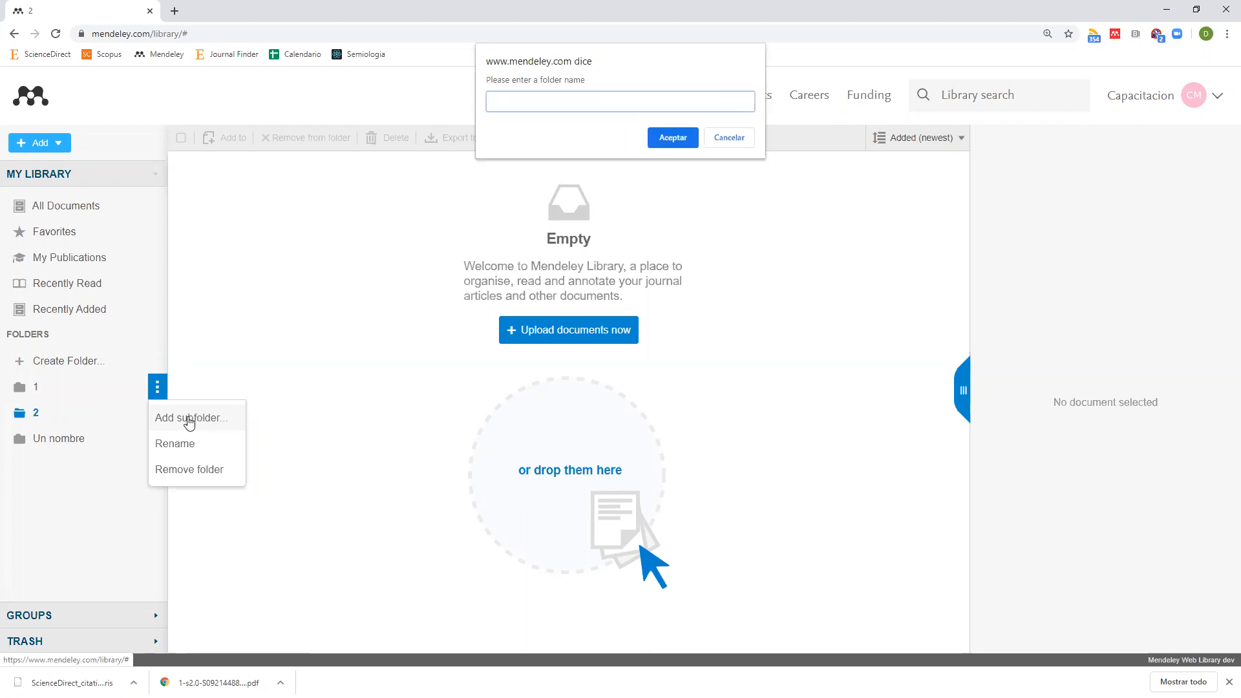
key(Return)
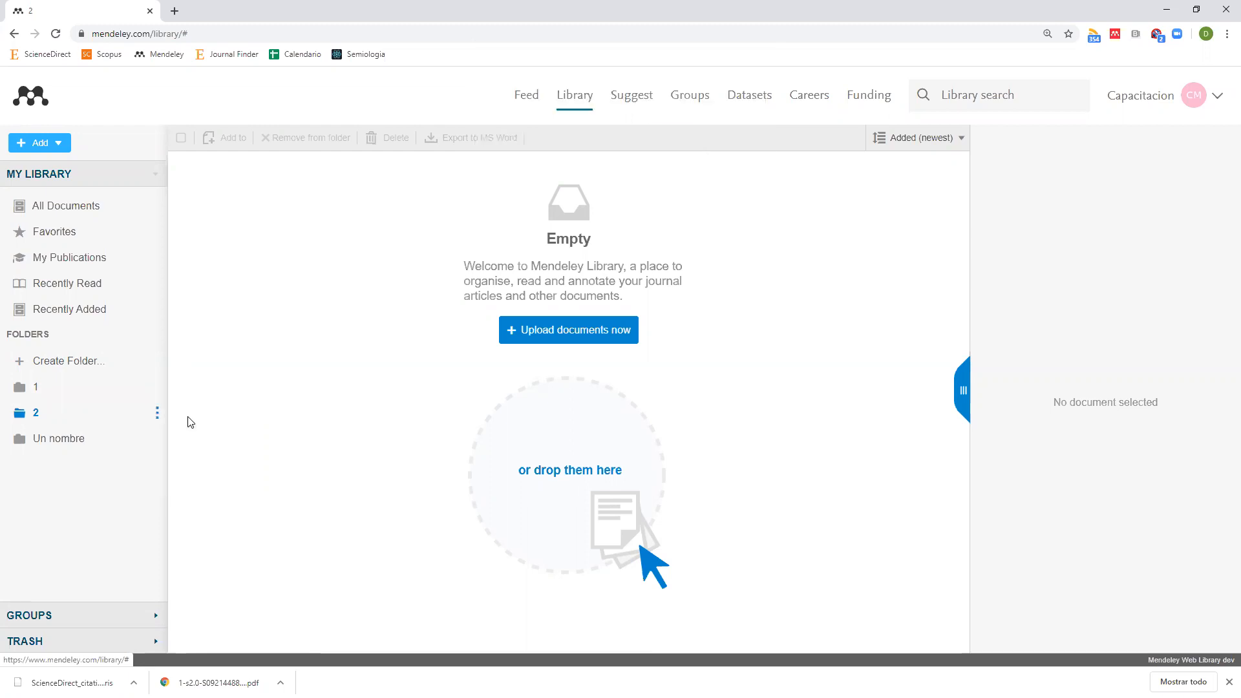
click(157, 388)
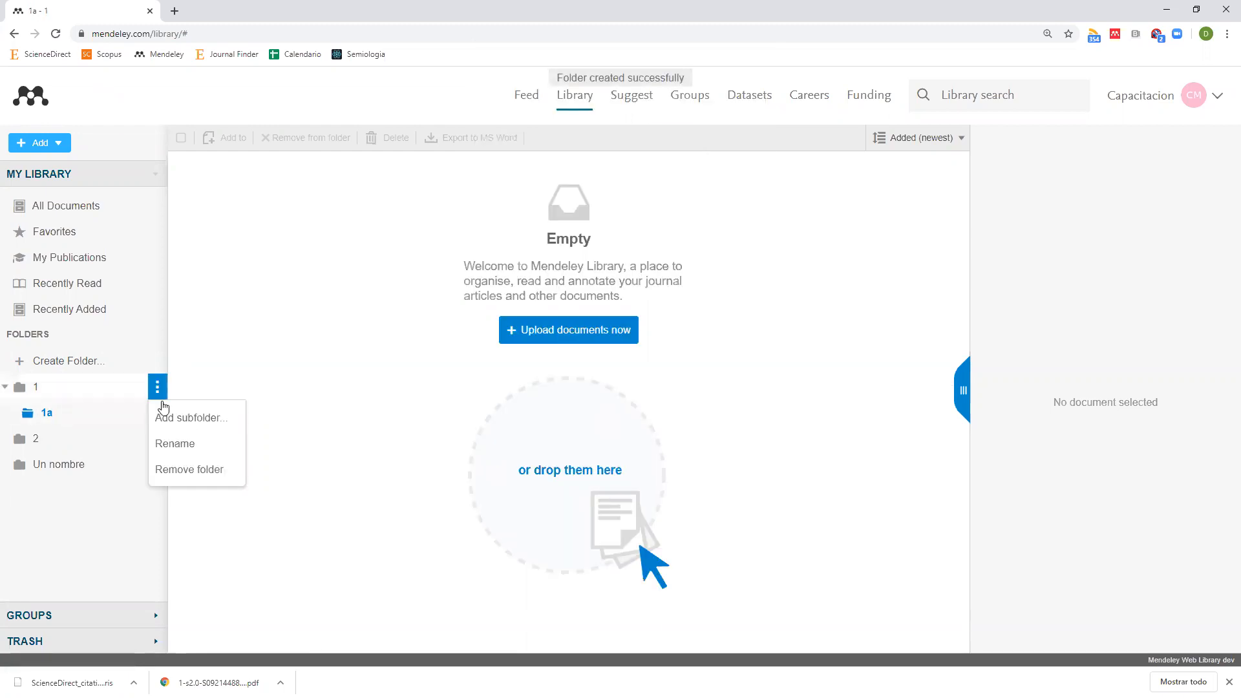
click(171, 421)
text(1b)
key(Return)
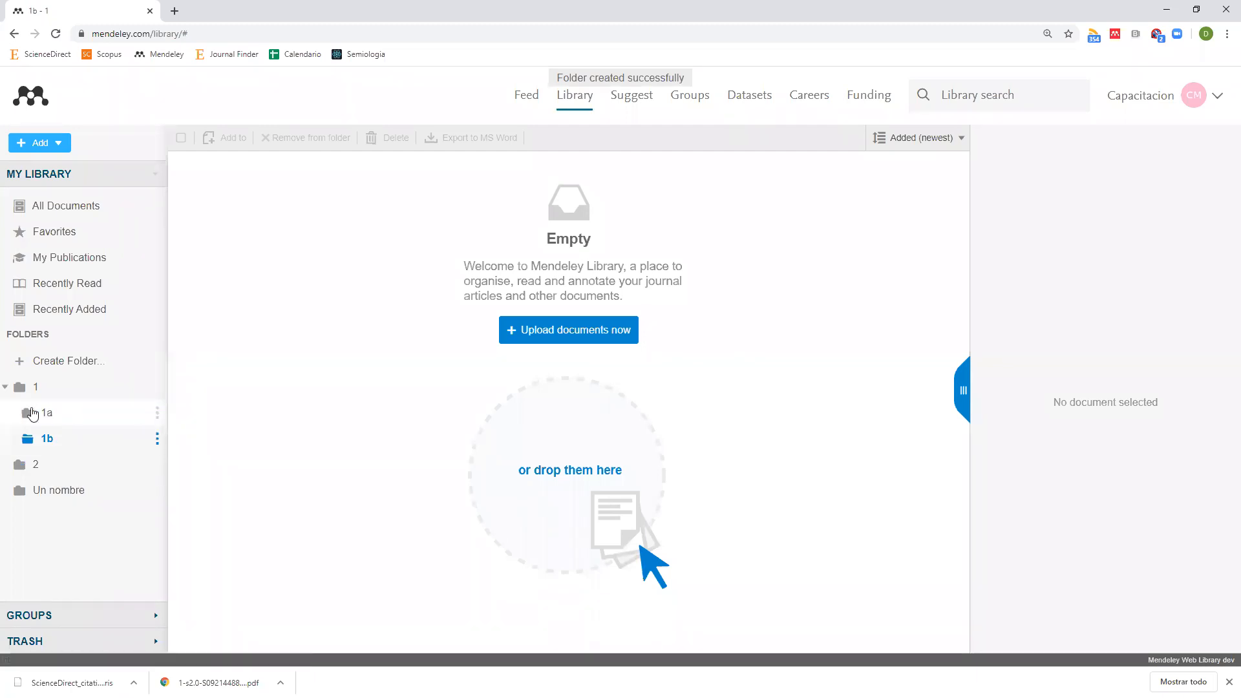
click(158, 416)
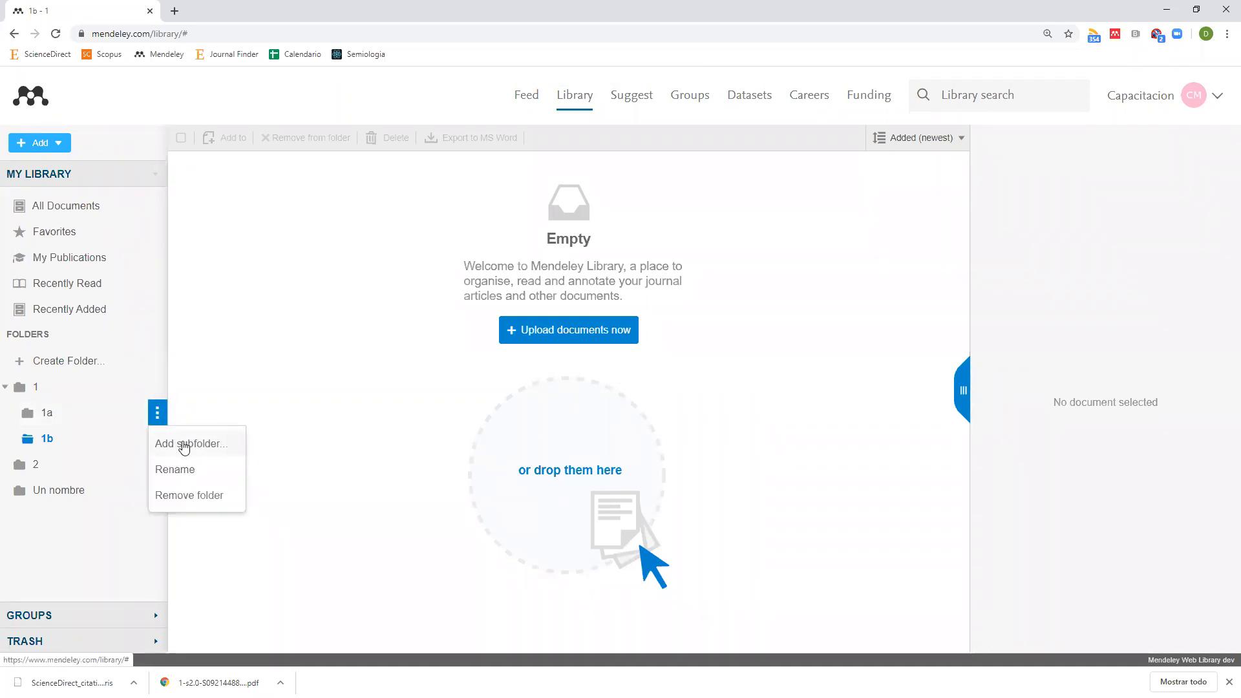
click(78, 514)
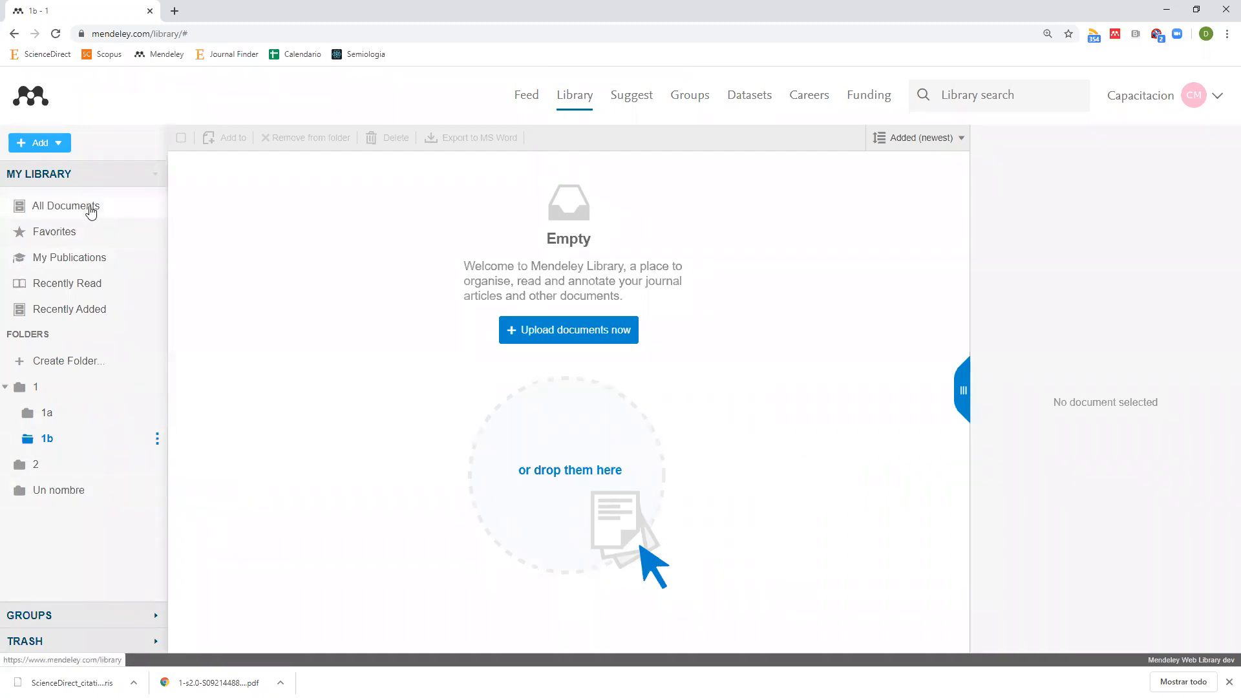
Drag the La Jornada church-aid article from All Documents into subfolder 1a.
click(88, 207)
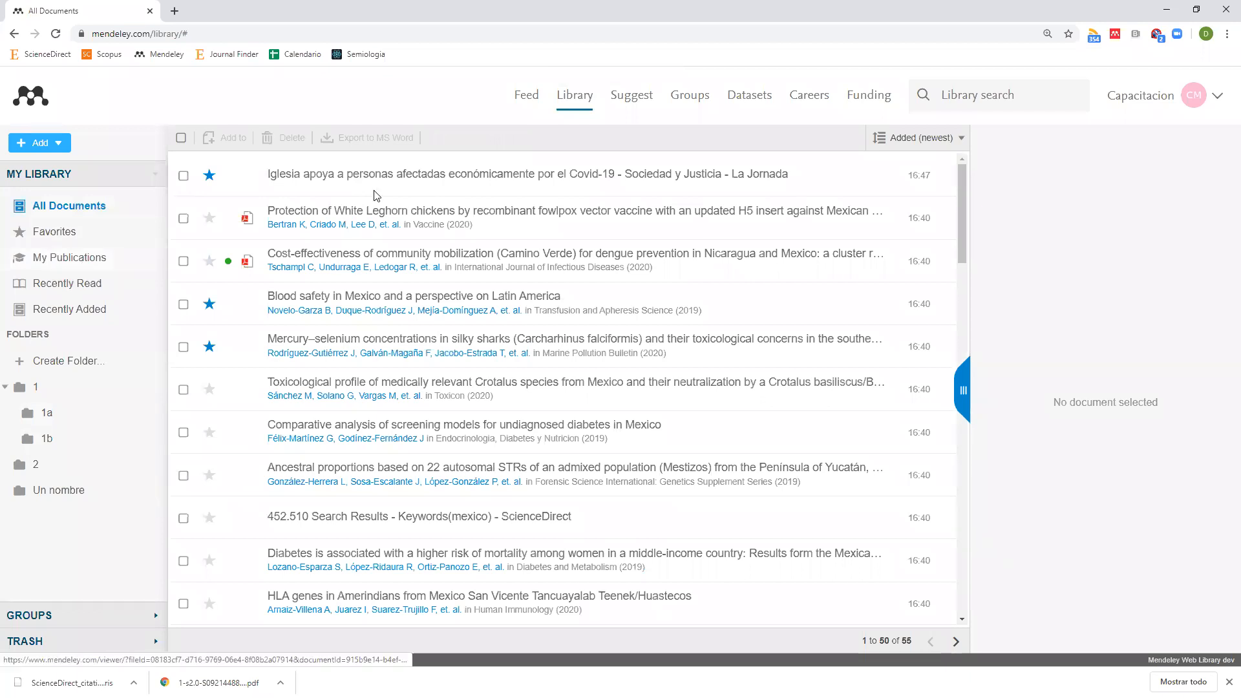
drag(388, 178, 46, 415)
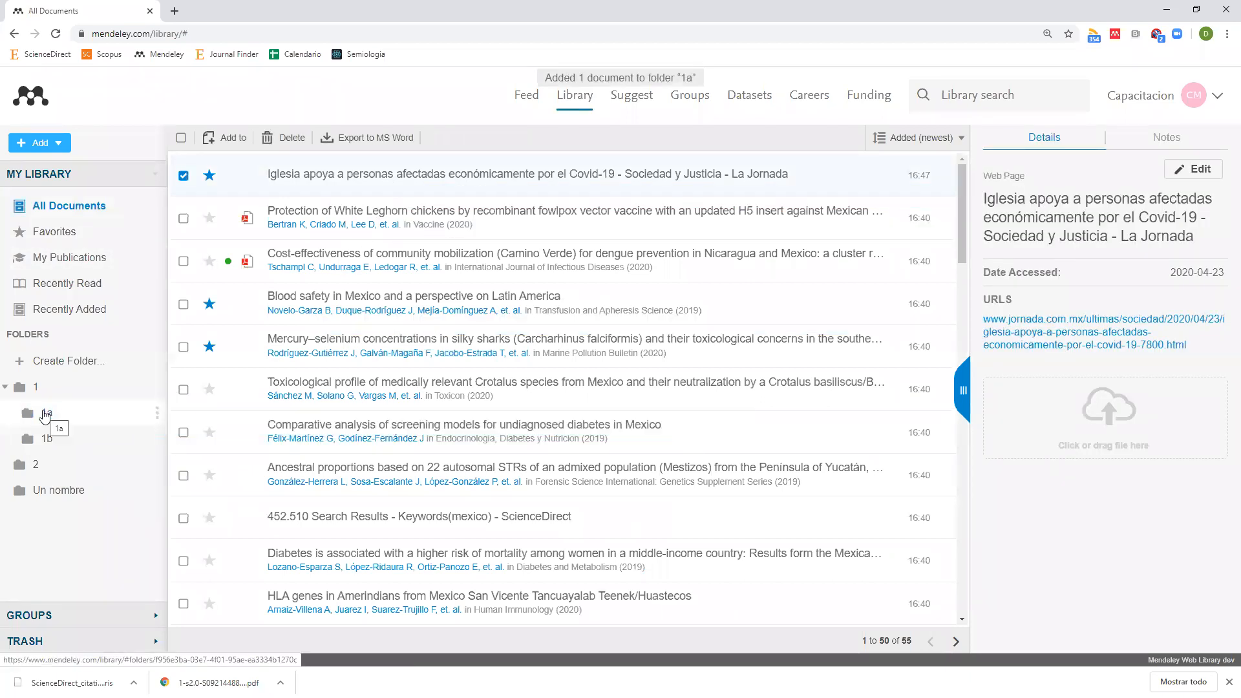
click(45, 413)
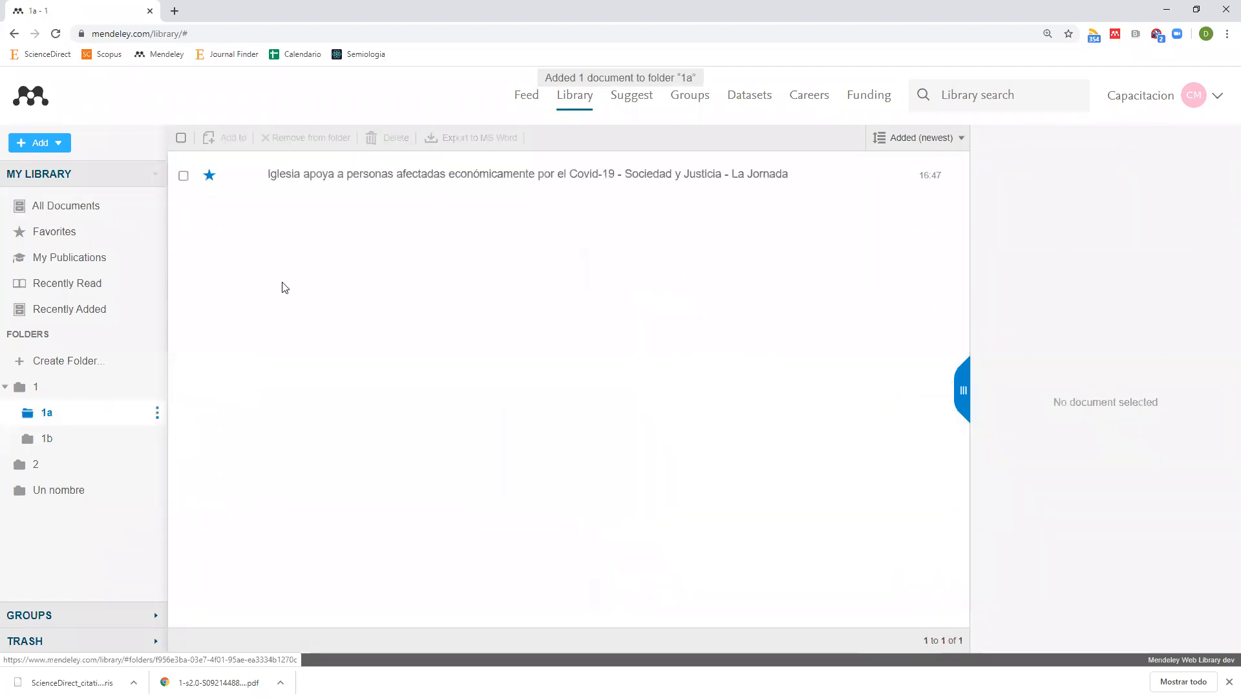
click(317, 176)
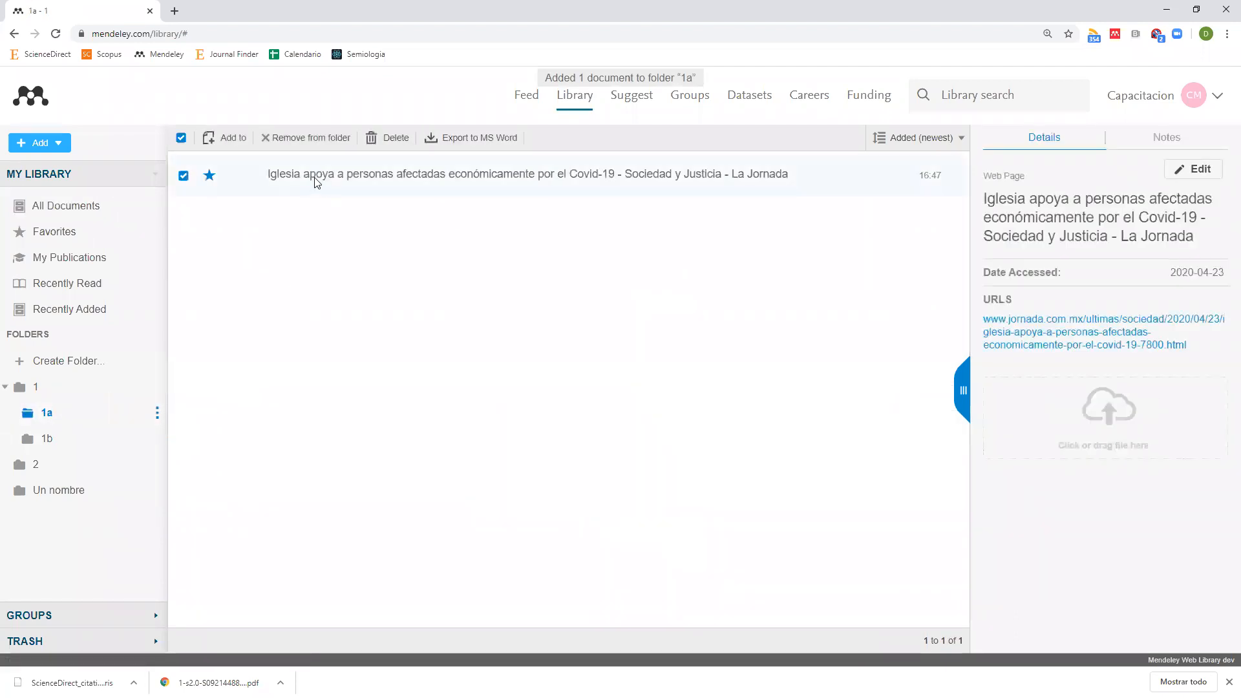
drag(321, 177, 62, 387)
Check folder 1's contents and the article's details, then return to All Documents.
click(83, 388)
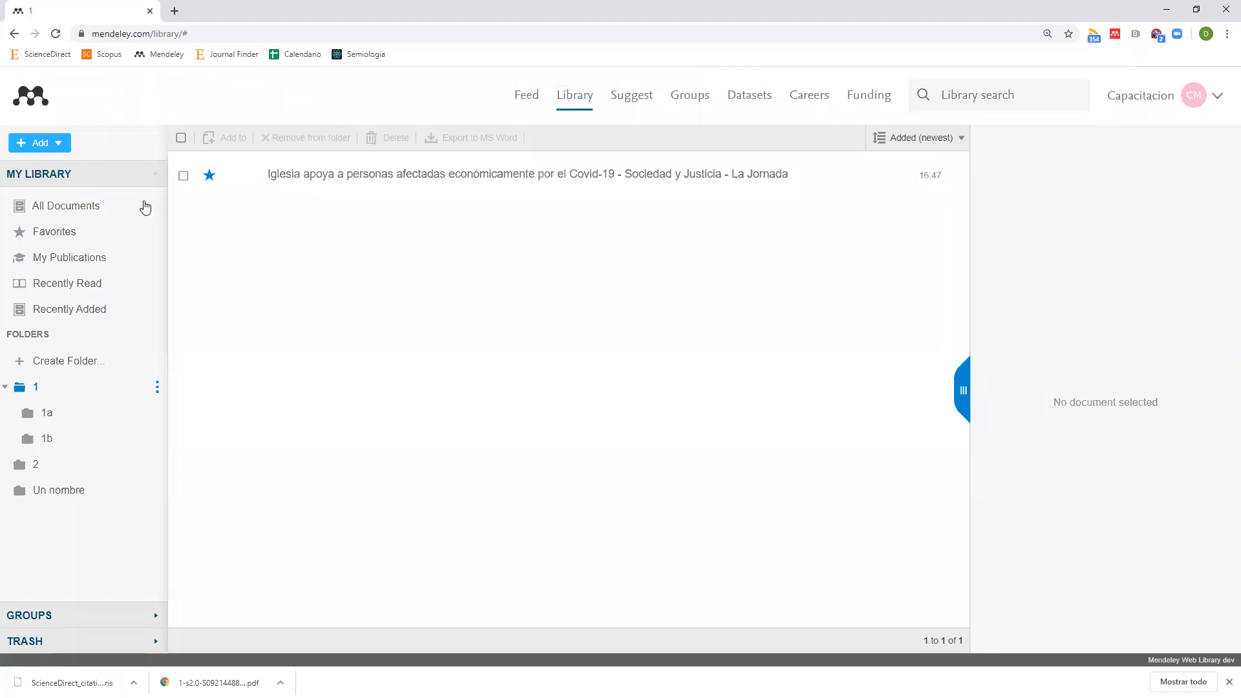
click(91, 207)
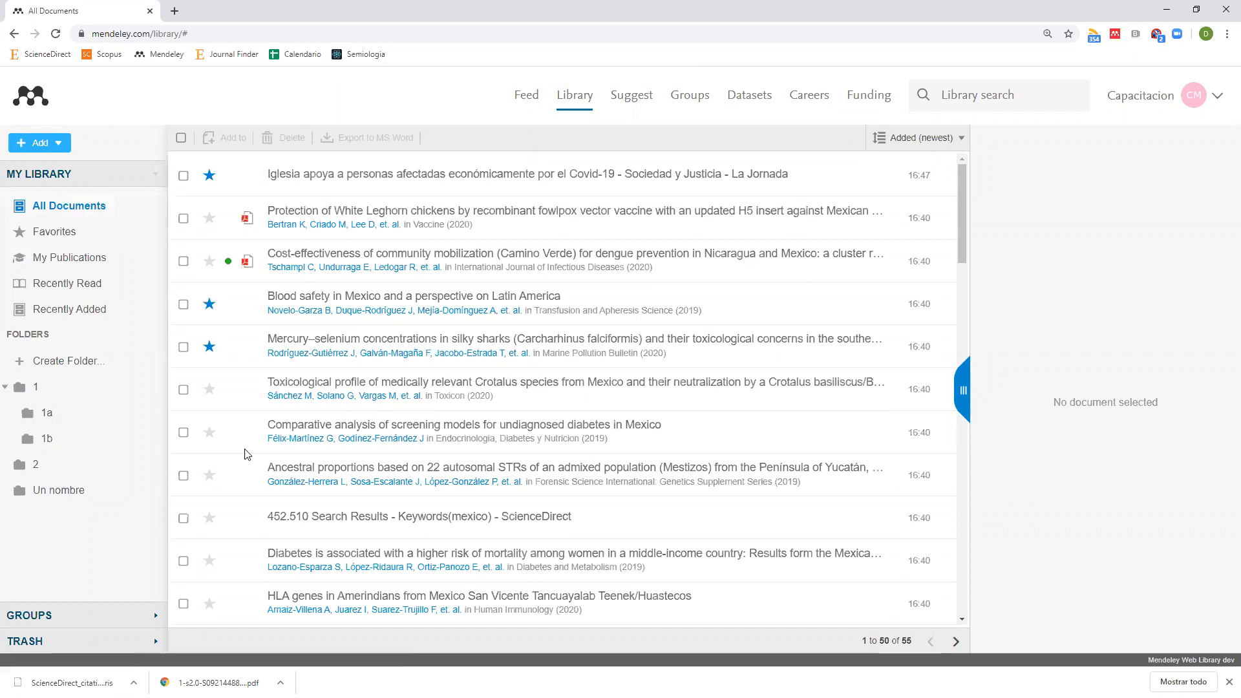
click(77, 394)
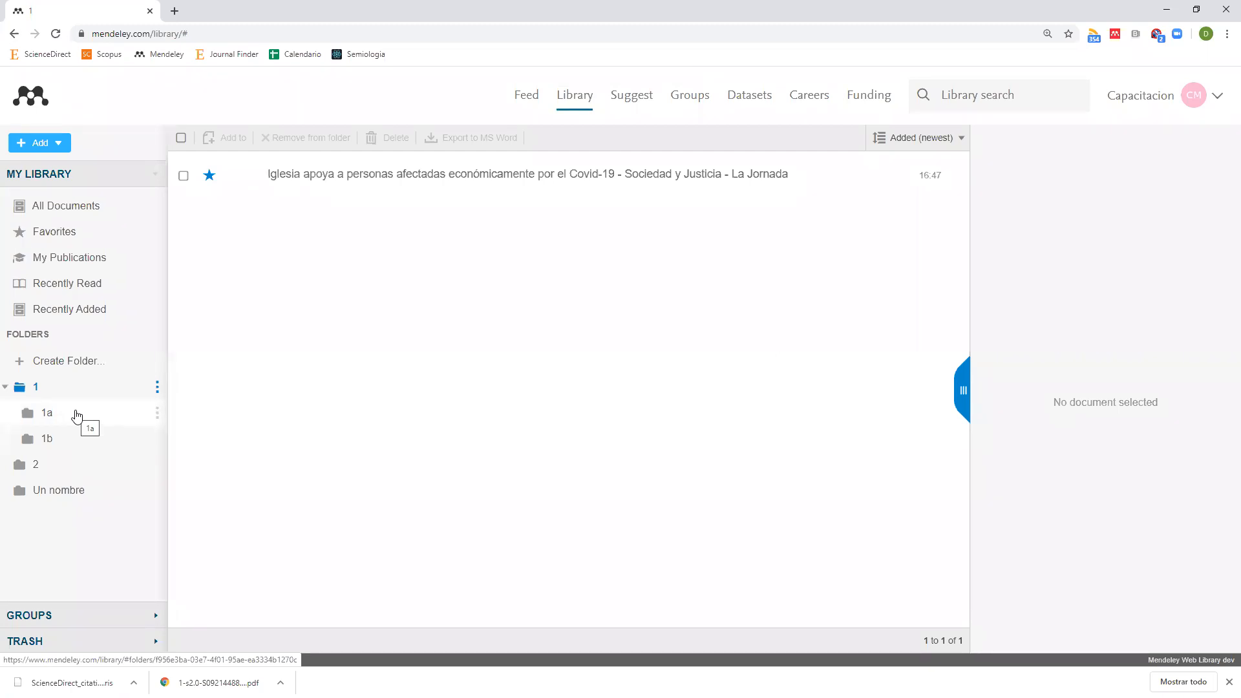
click(423, 175)
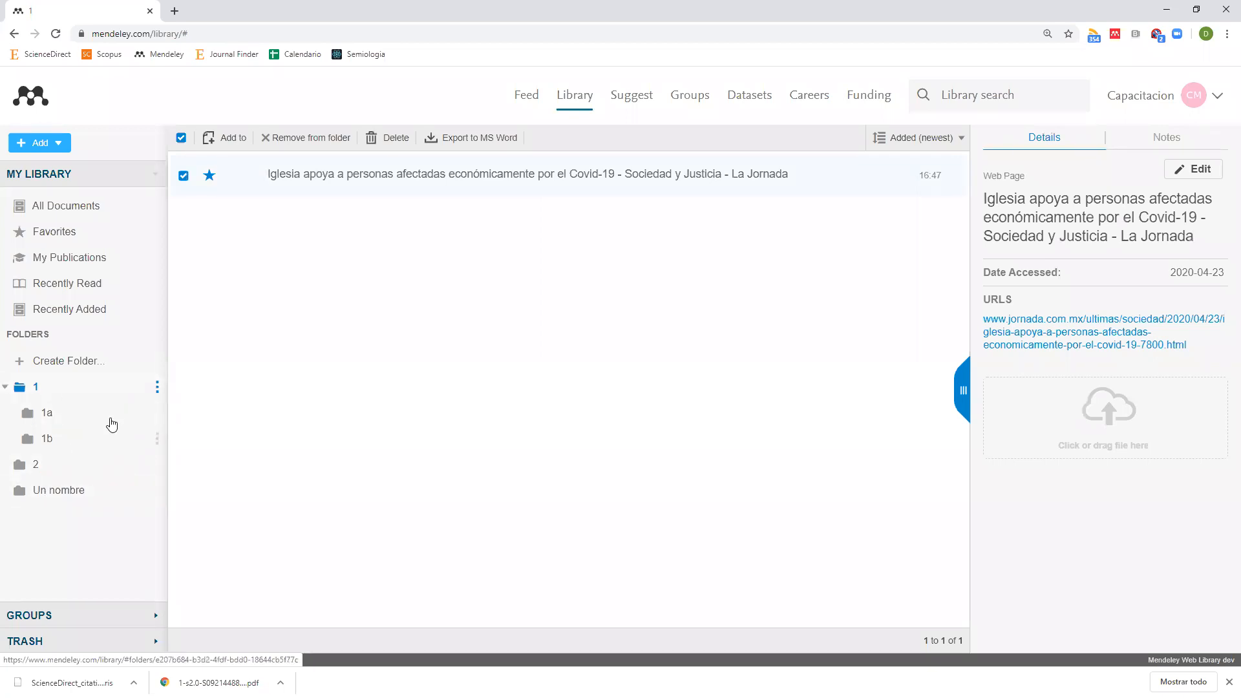
click(92, 207)
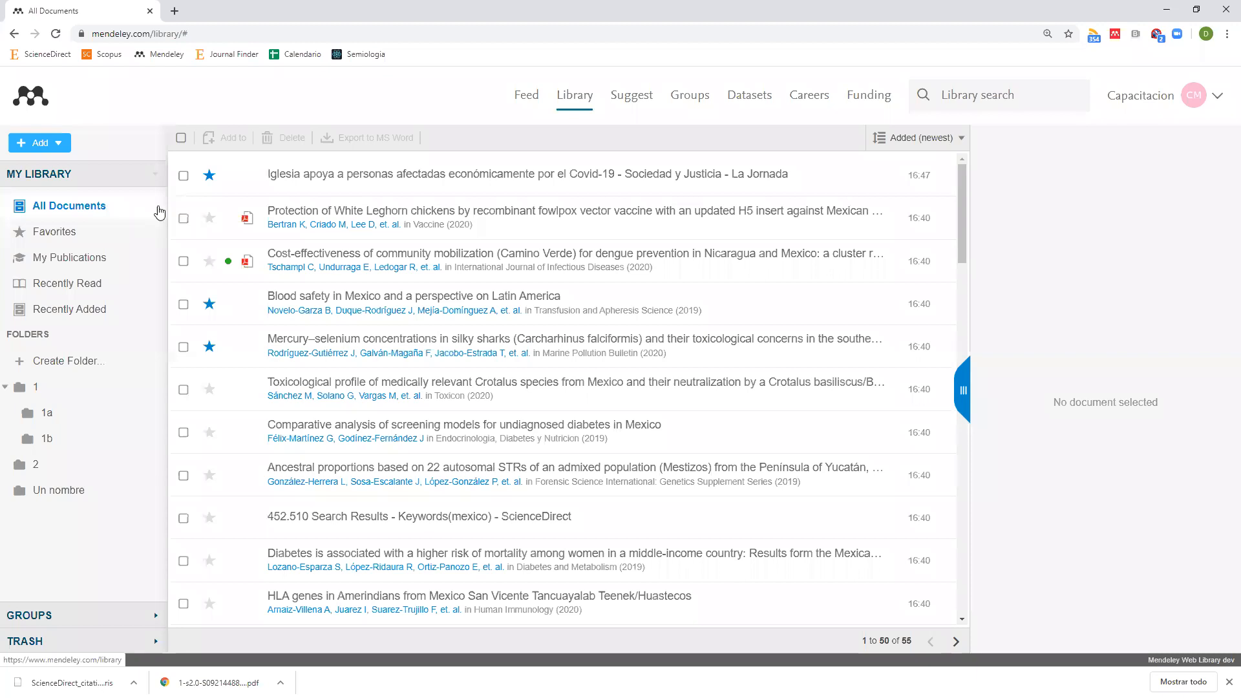
Select the La Jornada, White Leghorn, Camino Verde and Blood safety documents for adding to a folder.
click(184, 175)
click(184, 220)
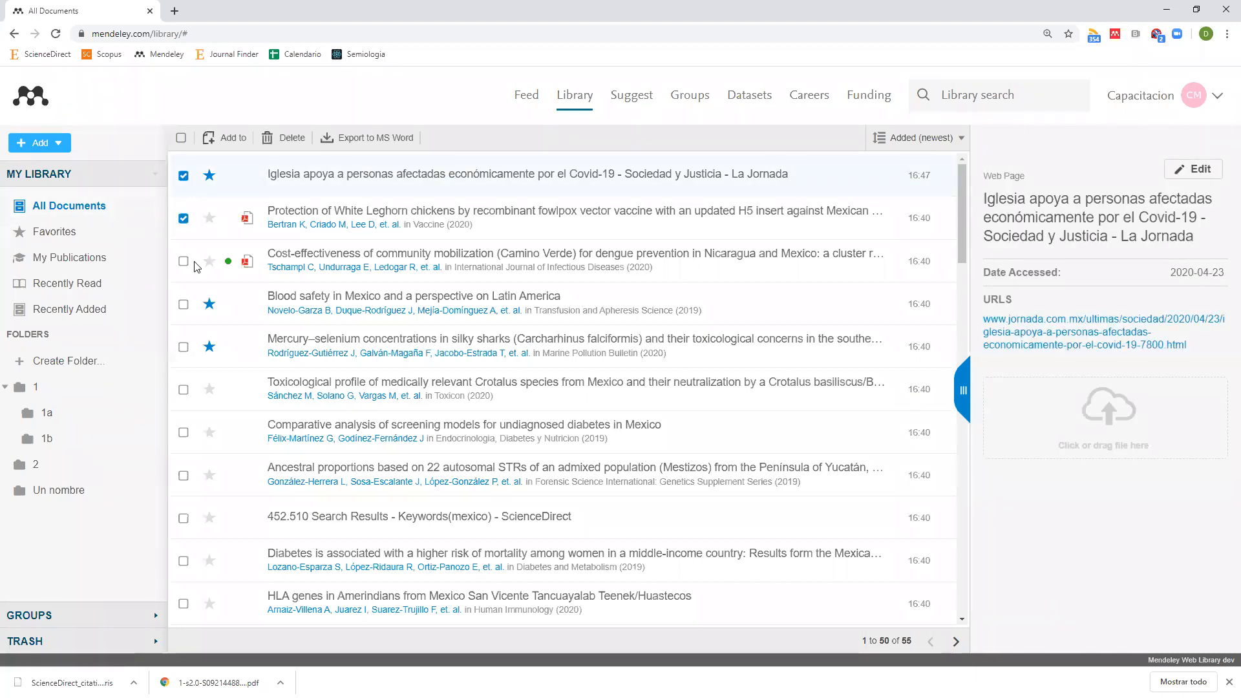
click(183, 262)
click(182, 307)
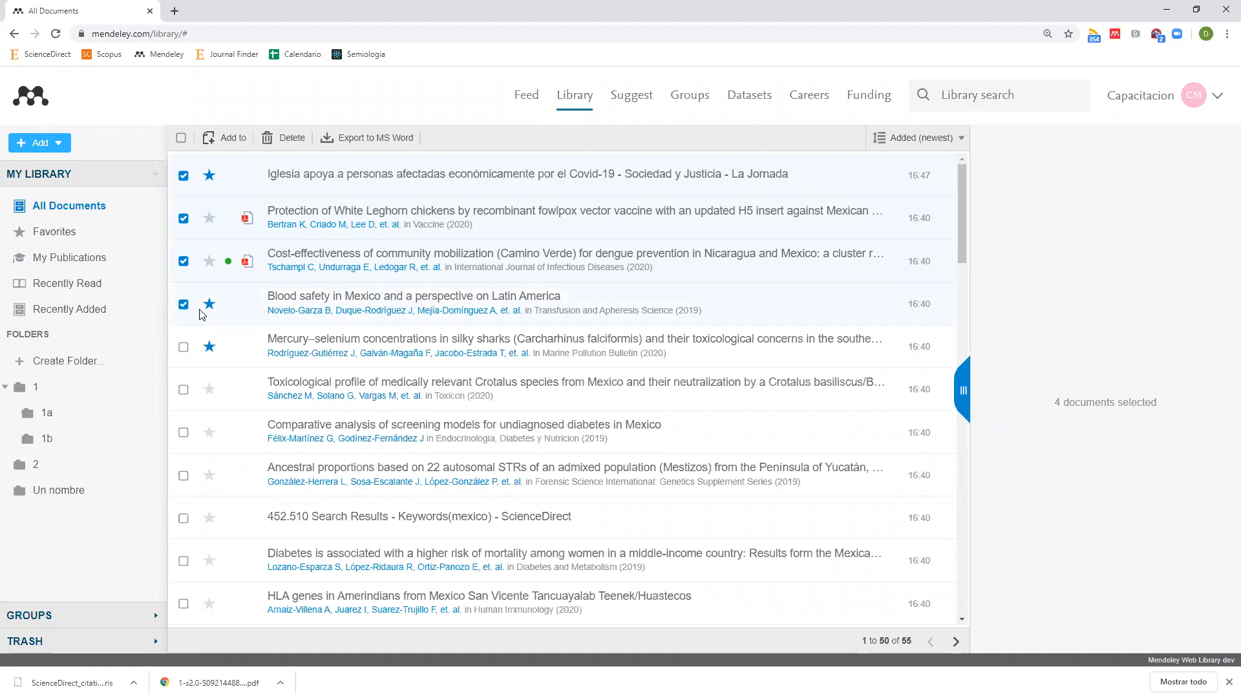
click(230, 138)
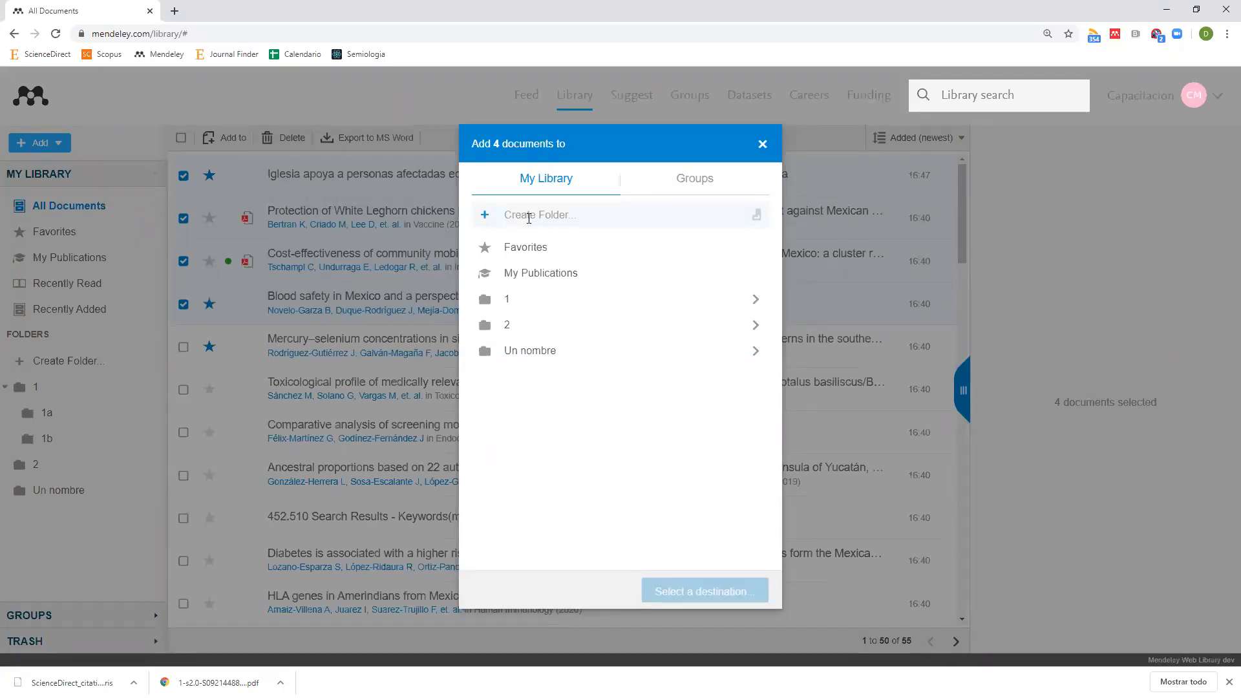
Create a new folder '3' containing a subfolder '3a'.
text(3)
key(BackSpace)
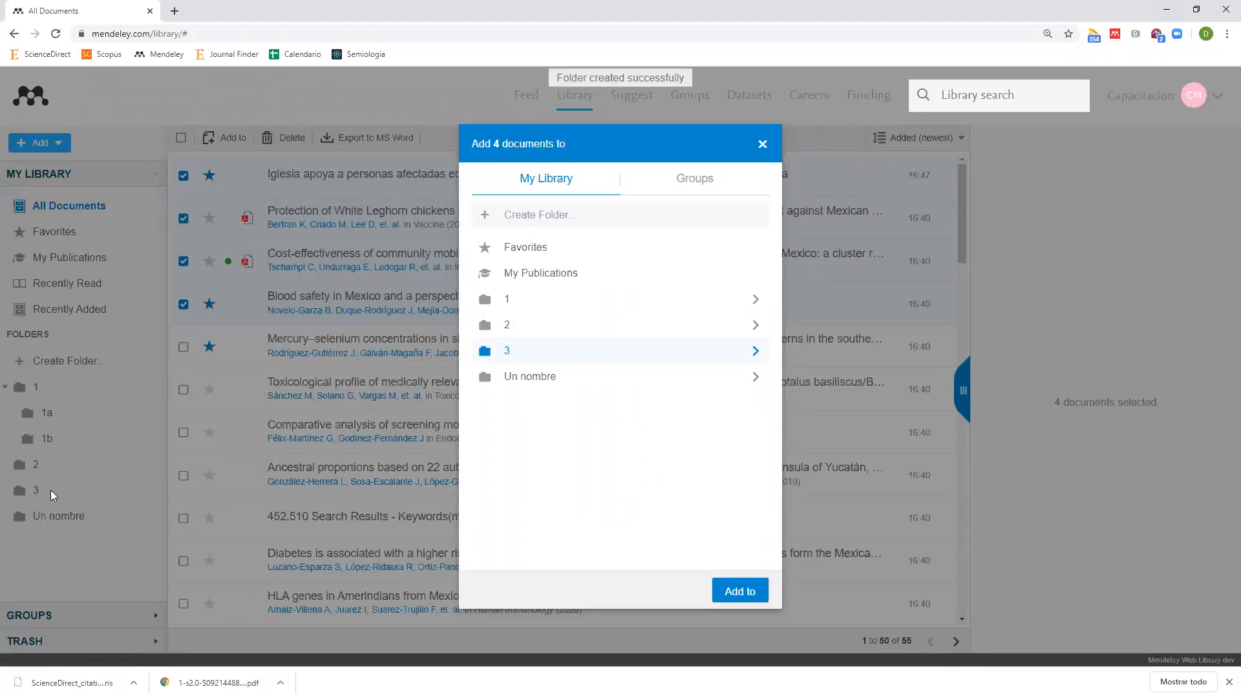
click(756, 352)
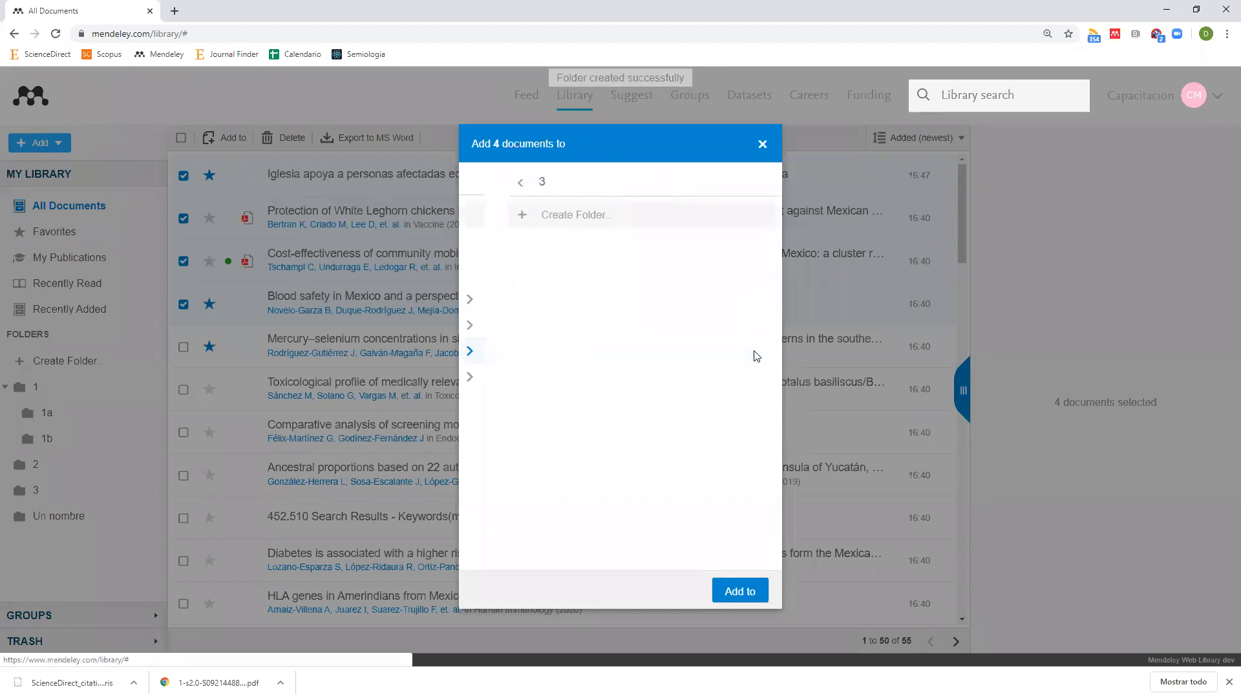
click(613, 215)
text(3)
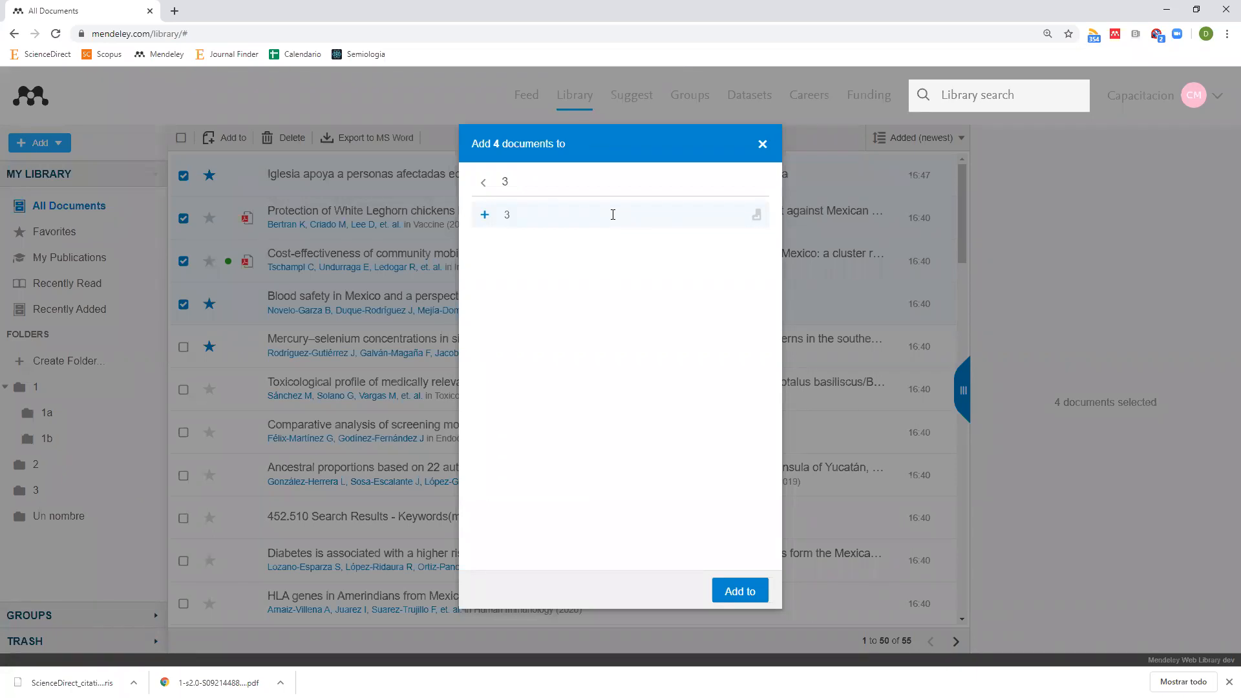
text(a)
key(Return)
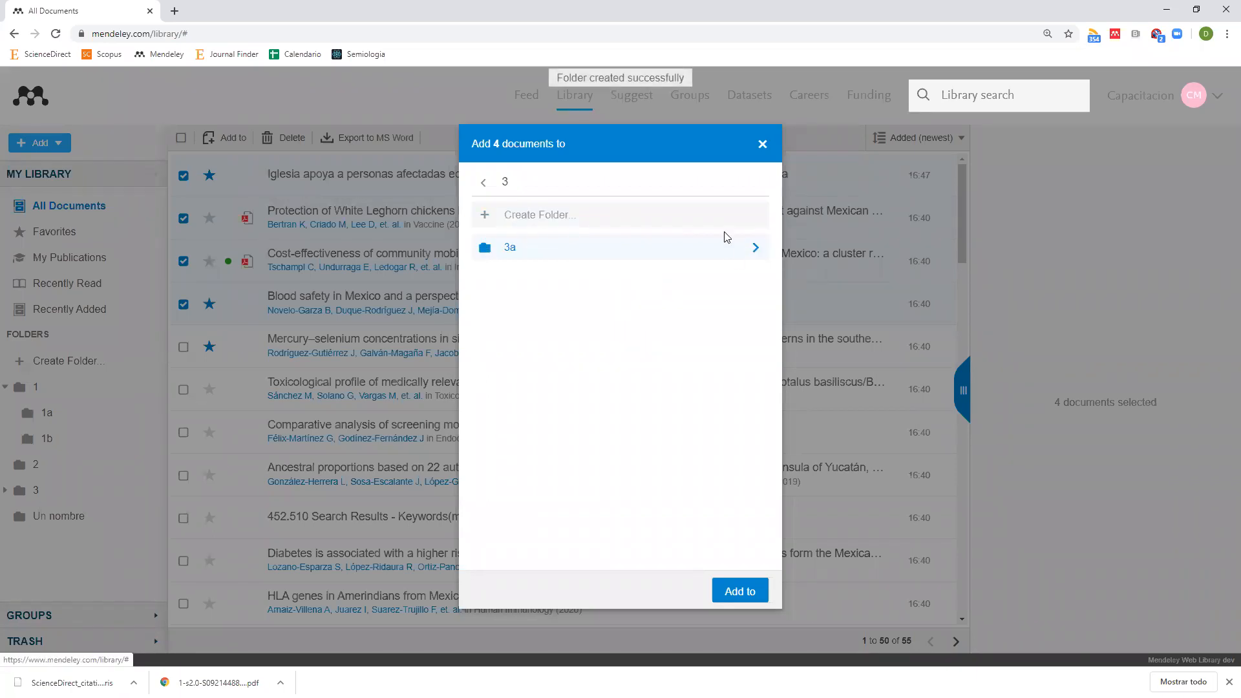
Create subfolder '3b' inside 3a, add the four documents to it, and expand the tree.
click(754, 247)
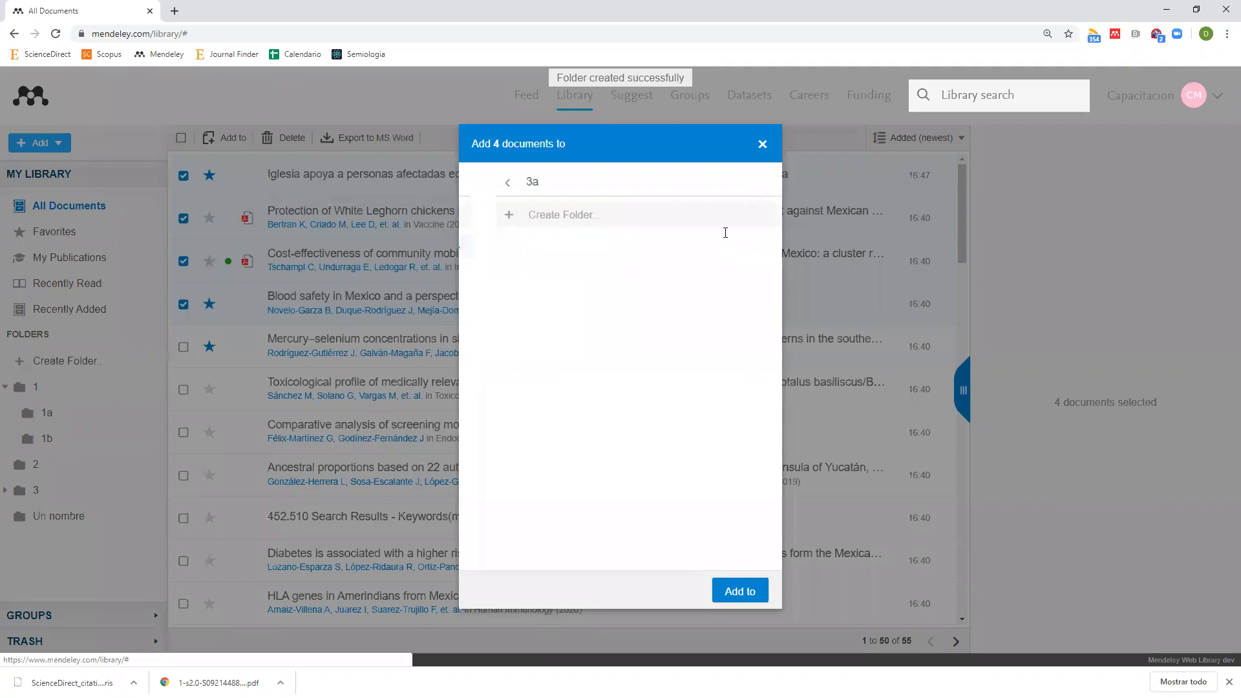
click(723, 214)
text(3b)
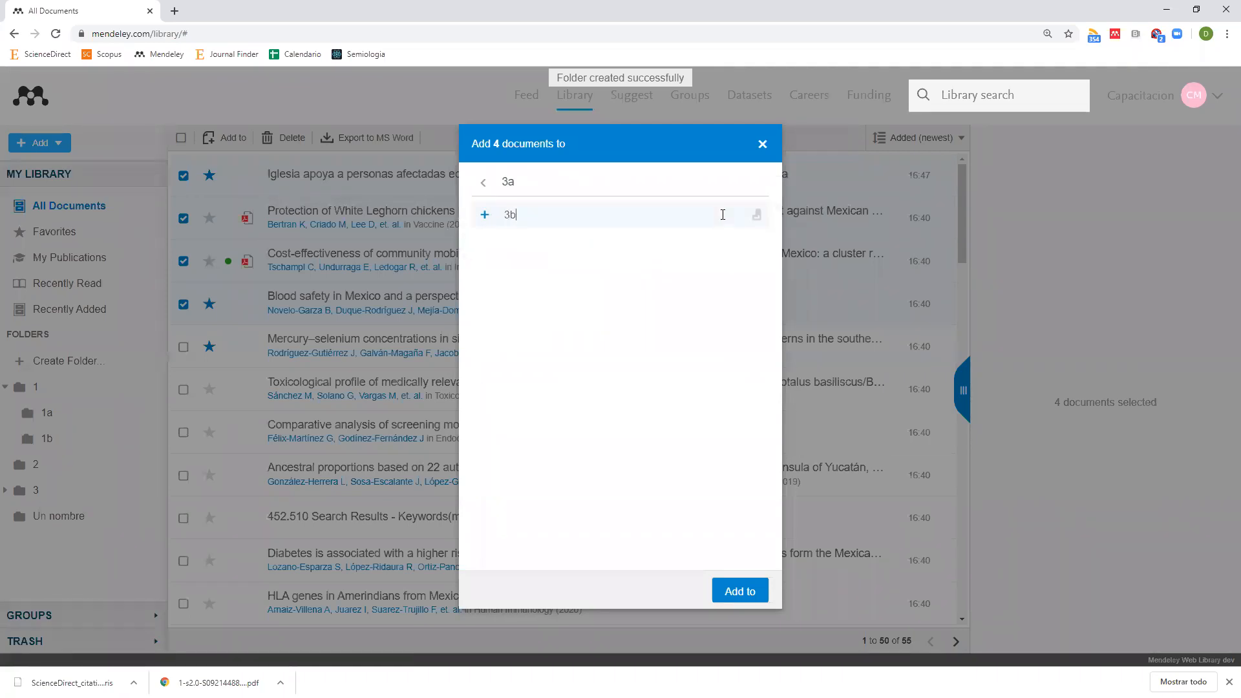
key(Return)
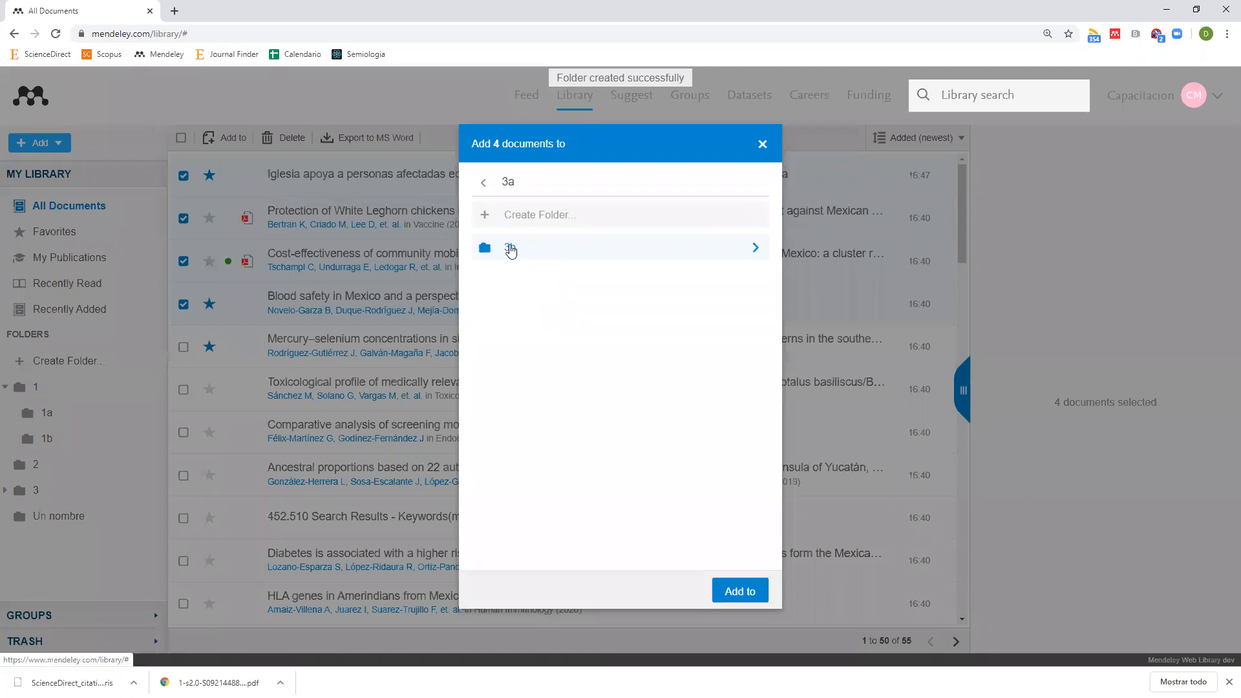
click(739, 590)
click(5, 490)
click(14, 516)
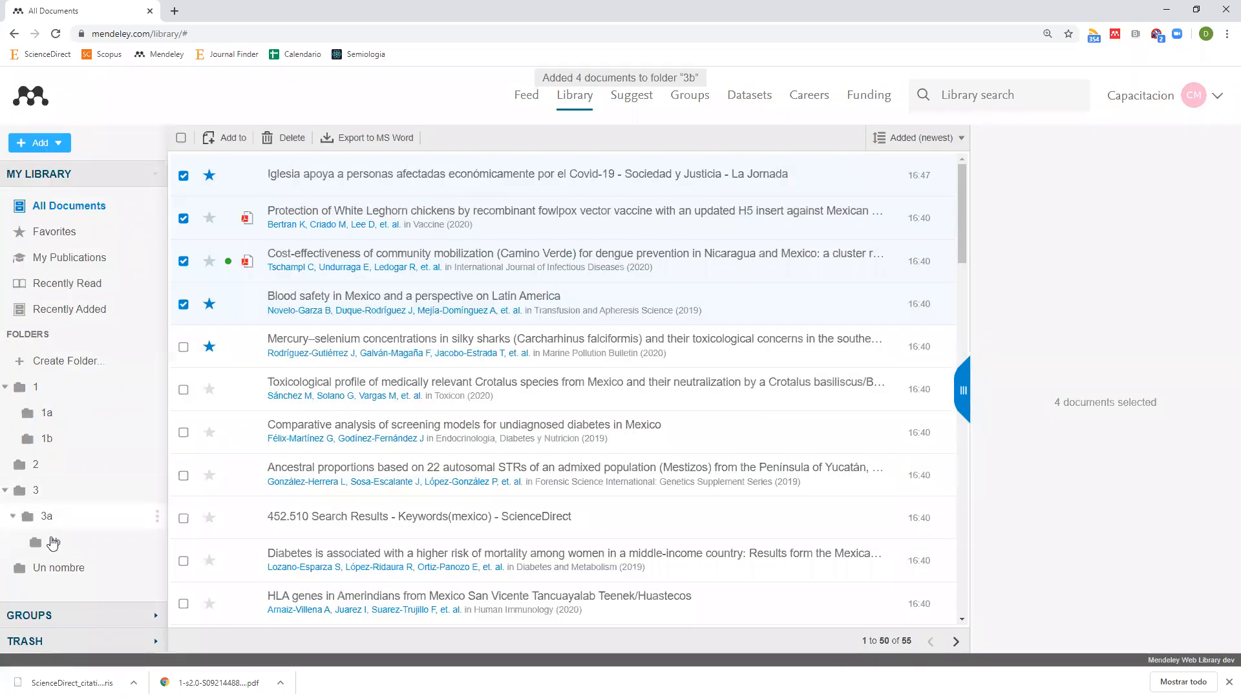
click(55, 543)
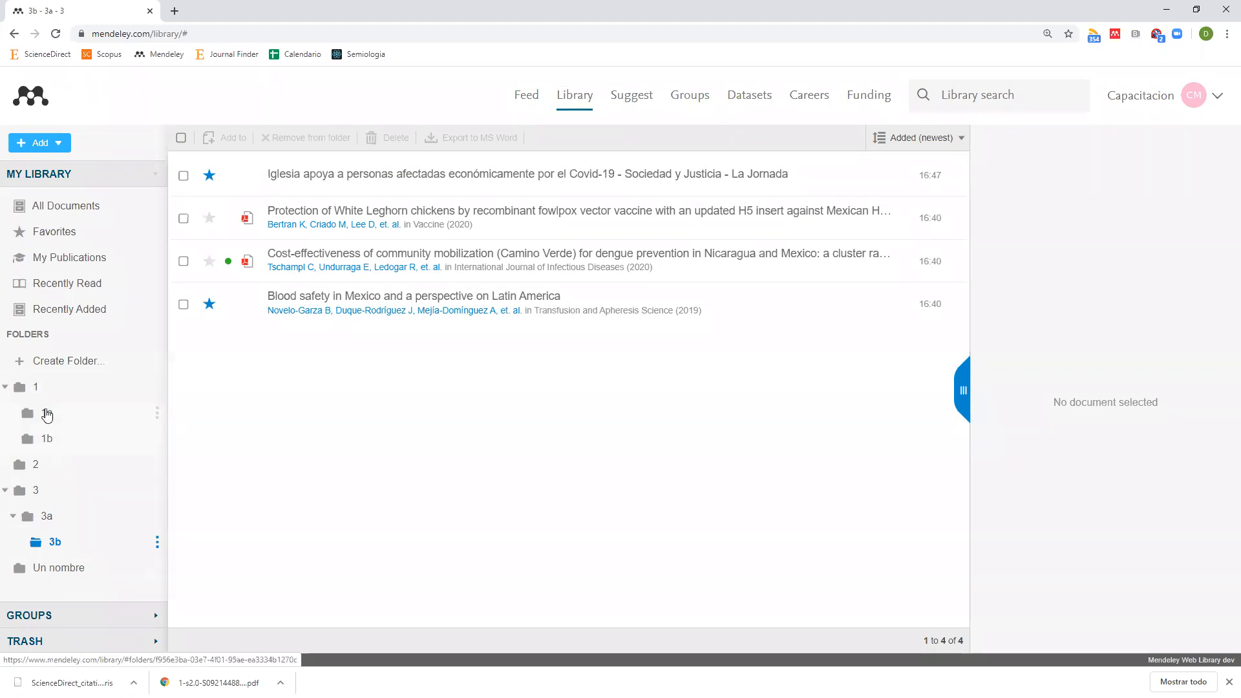
click(62, 210)
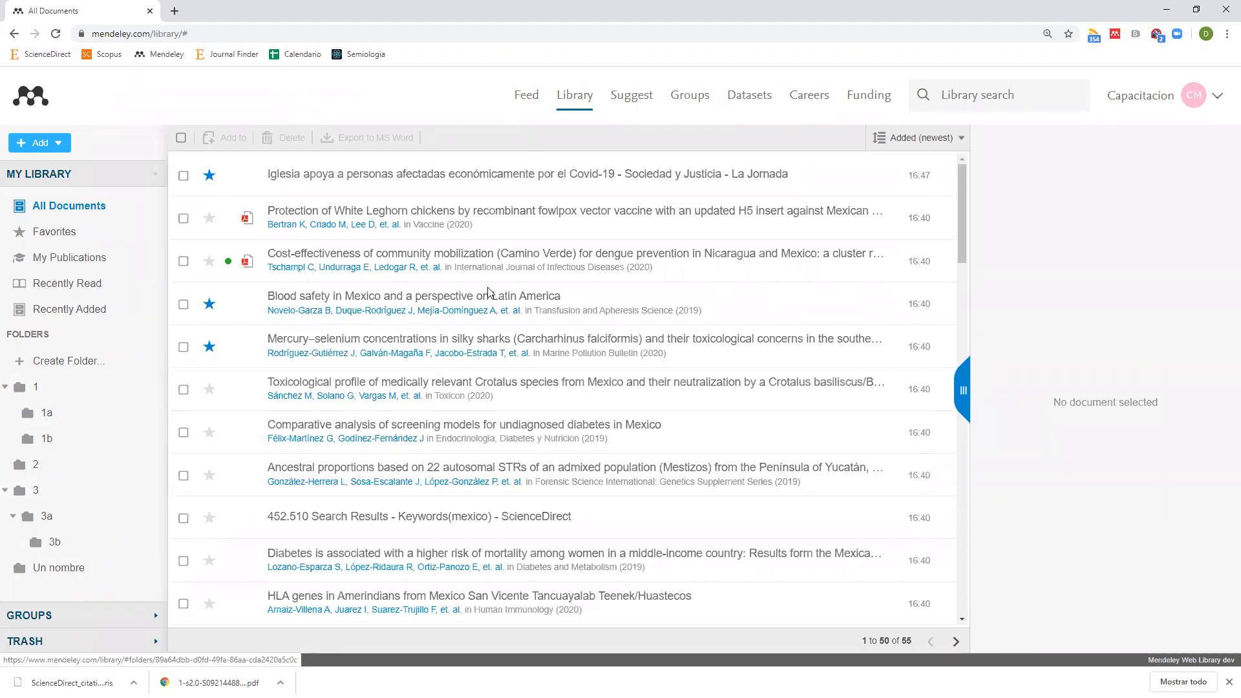
Edit the La Jornada Covid-19 article, add the tag 'Coronavirus', and save.
click(539, 180)
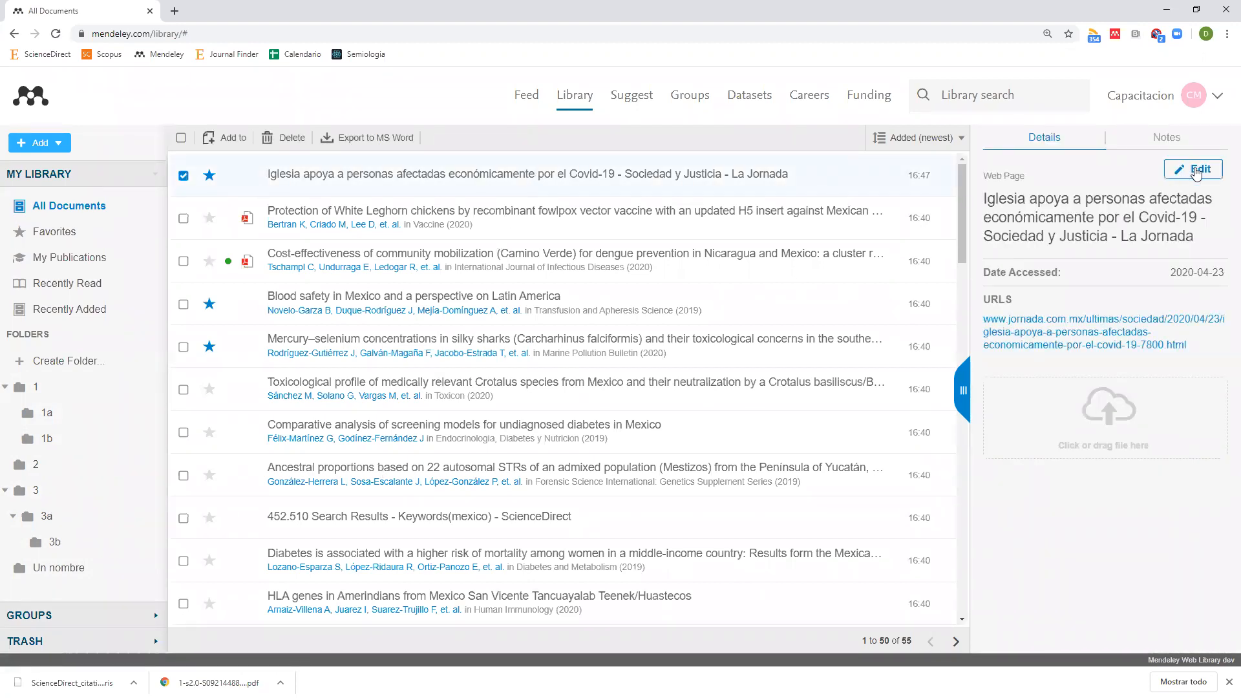
click(1182, 167)
scroll(1088, 447, down, 3)
scroll(1088, 447, down, 1)
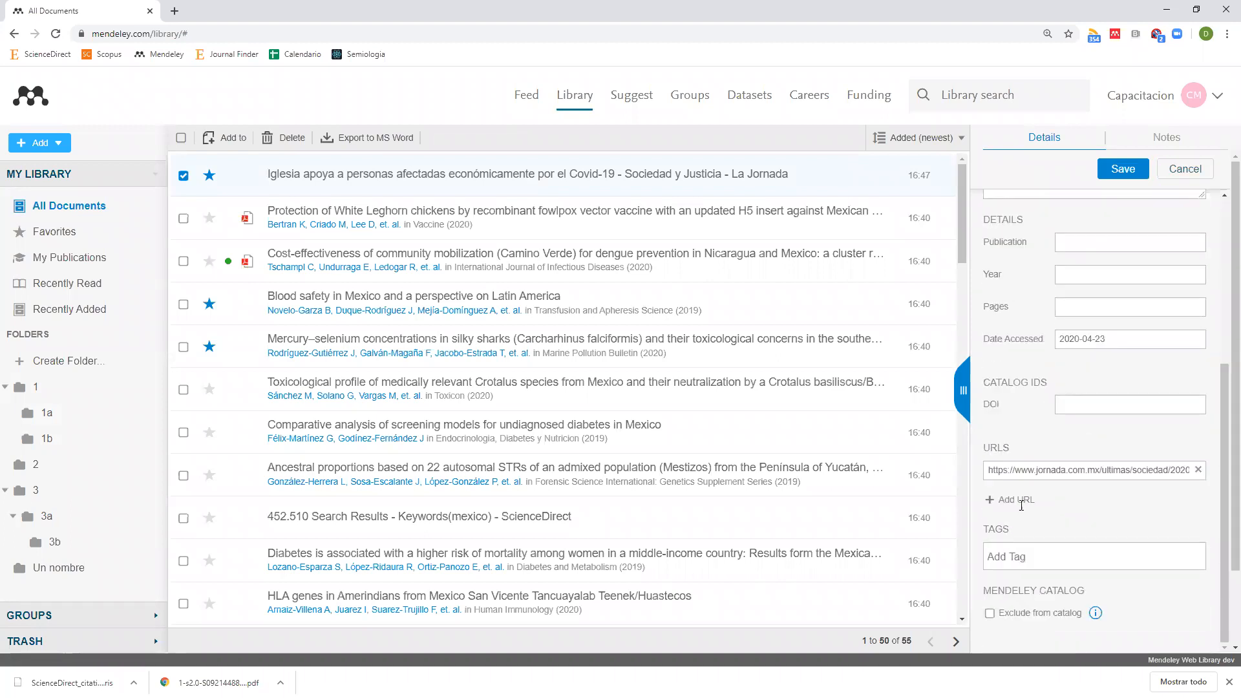
click(1010, 550)
text(Coronavirus)
click(1107, 174)
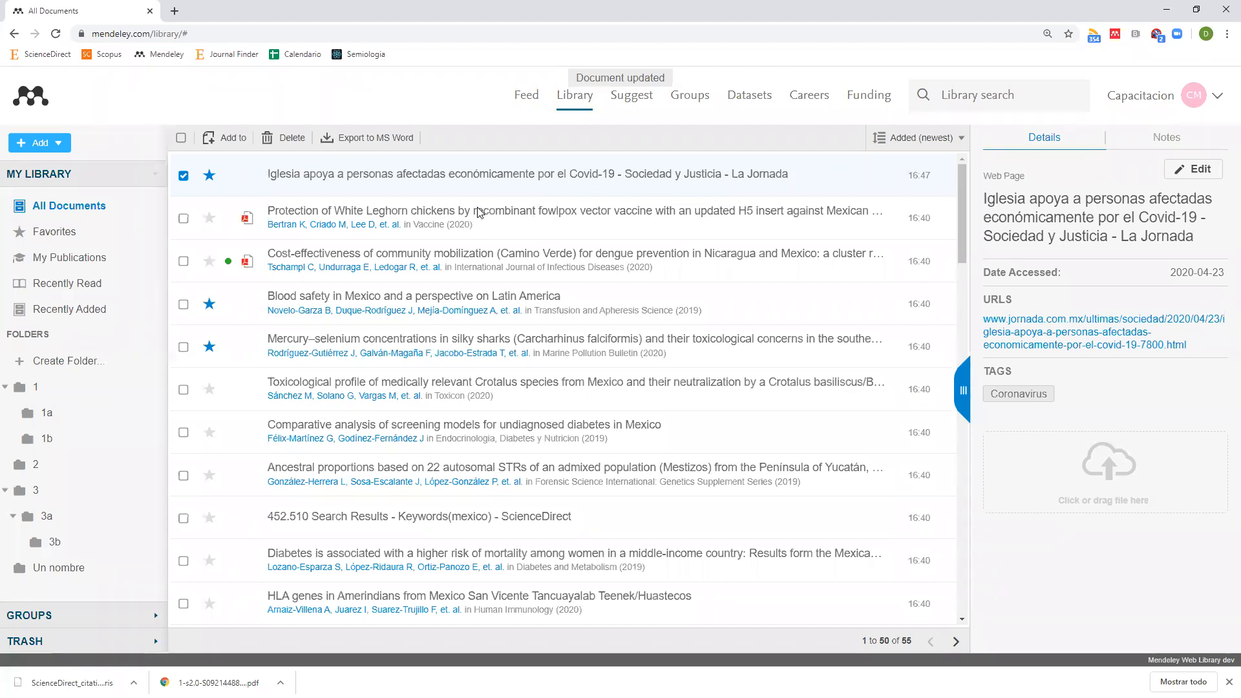
Edit the White Leghorn vaccine article's tags, typing then erasing 'Covid-19'.
click(524, 222)
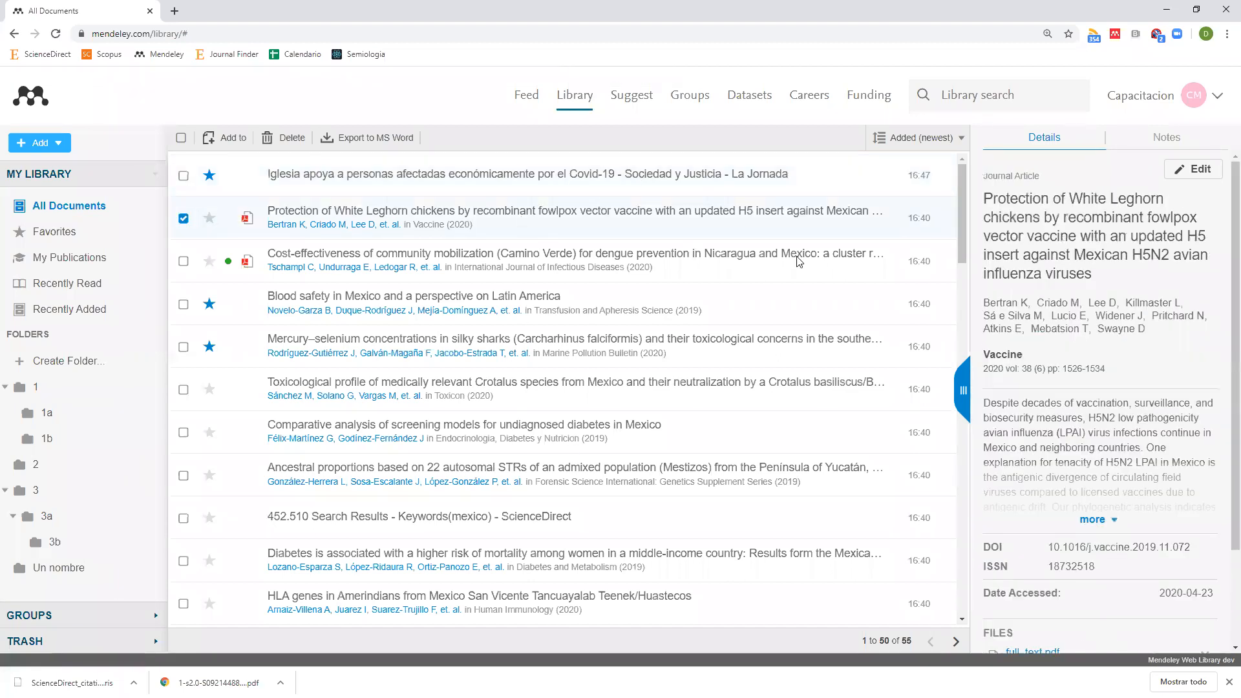
click(1195, 169)
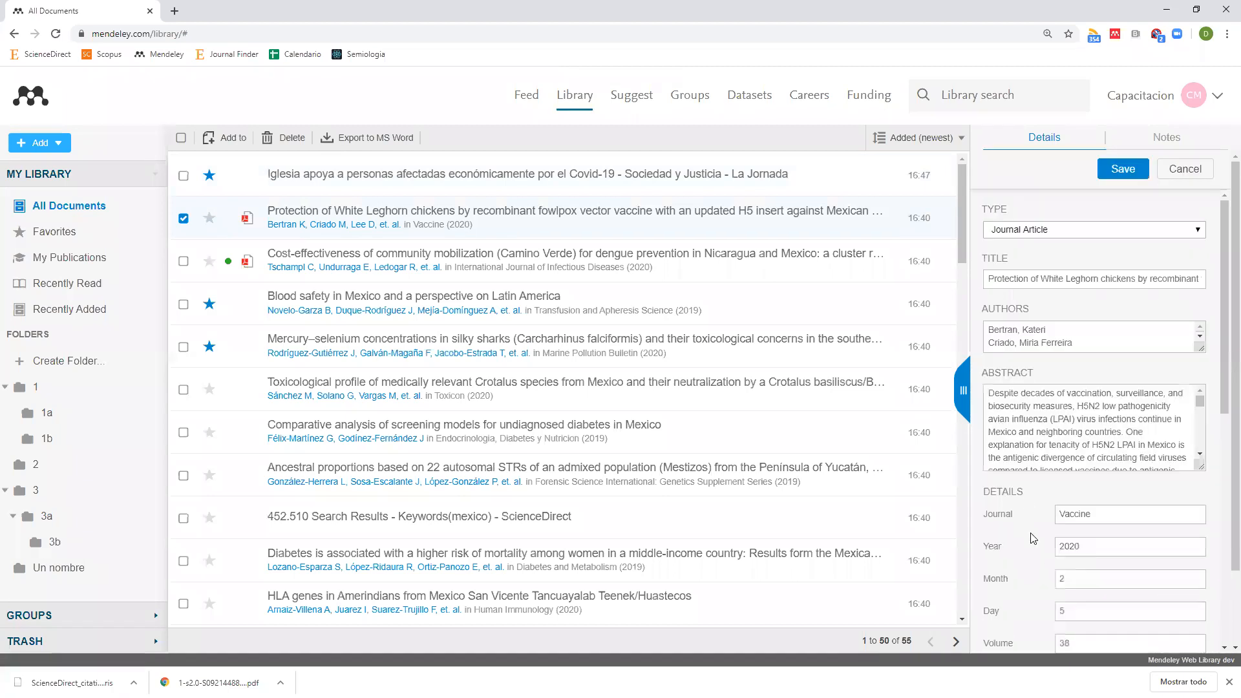
scroll(1034, 533, down, 9)
scroll(1044, 536, down, 2)
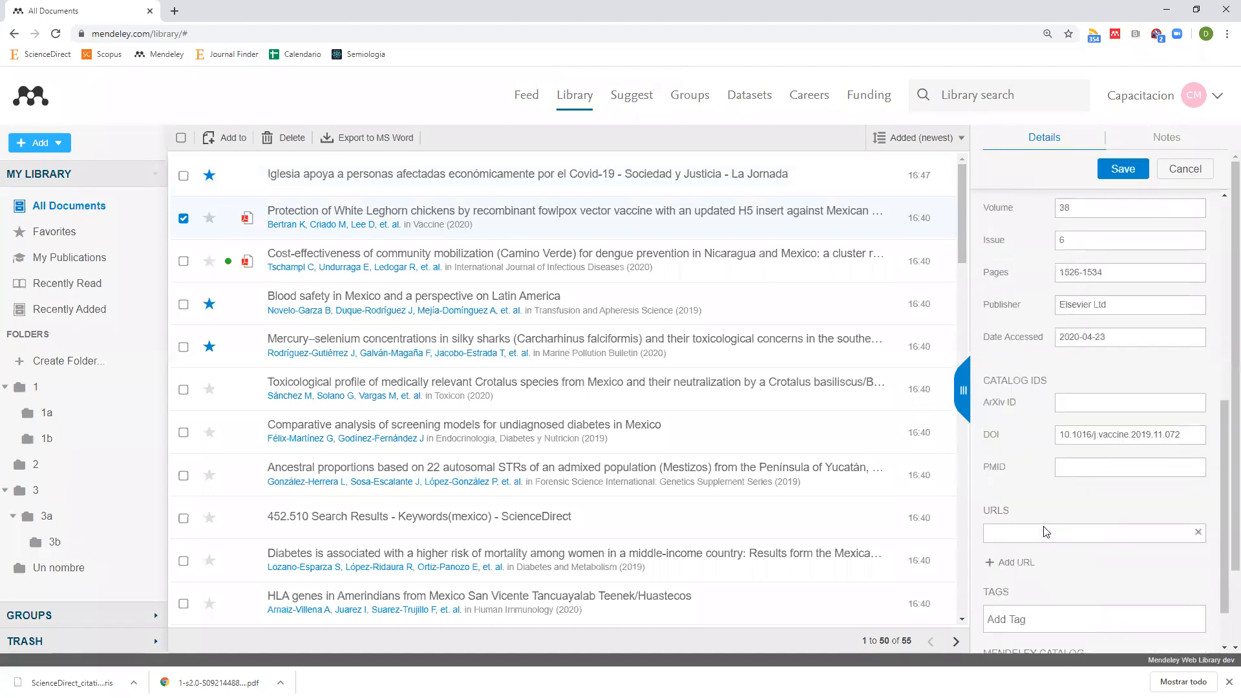
click(1034, 544)
text(Covid-19)
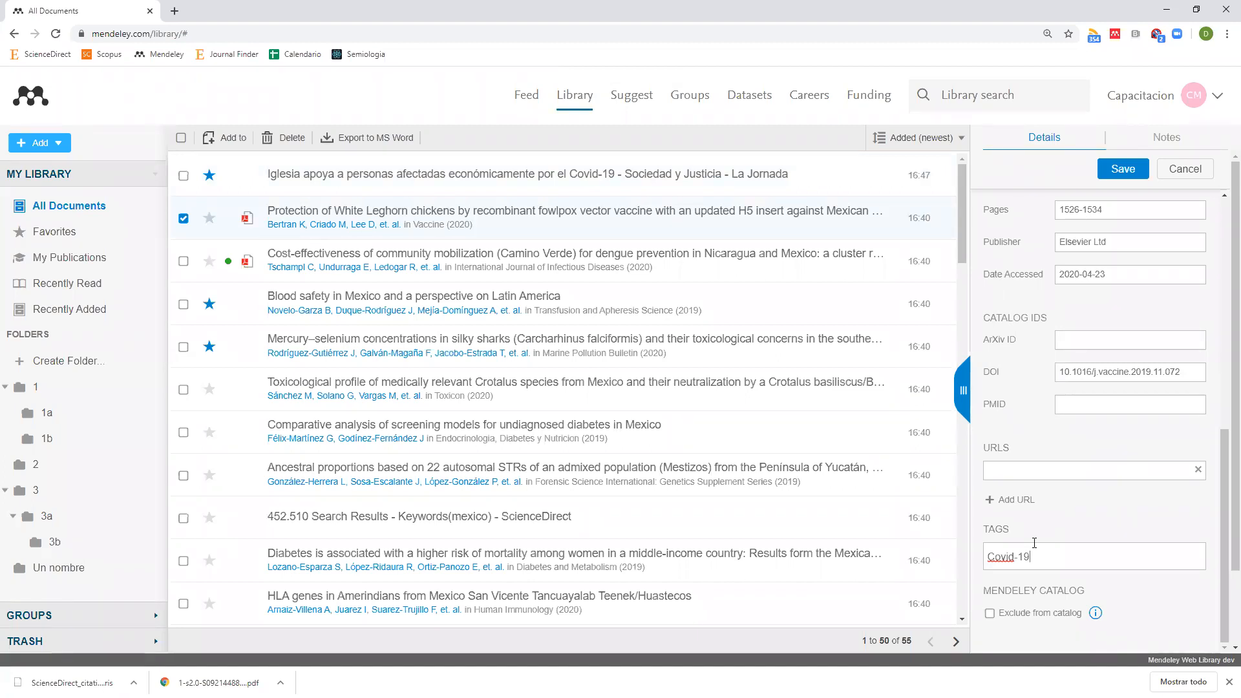
key(BackSpace)
key(BackSpace)
key(BackSpace)
key(BackSpace)
key(BackSpace)
key(BackSpace)
key(BackSpace)
key(BackSpace)
Add tags 1, 2 and 6 to the White Leghorn article and save.
text(1)
key(Return)
text(2)
key(Return)
text(6)
key(Return)
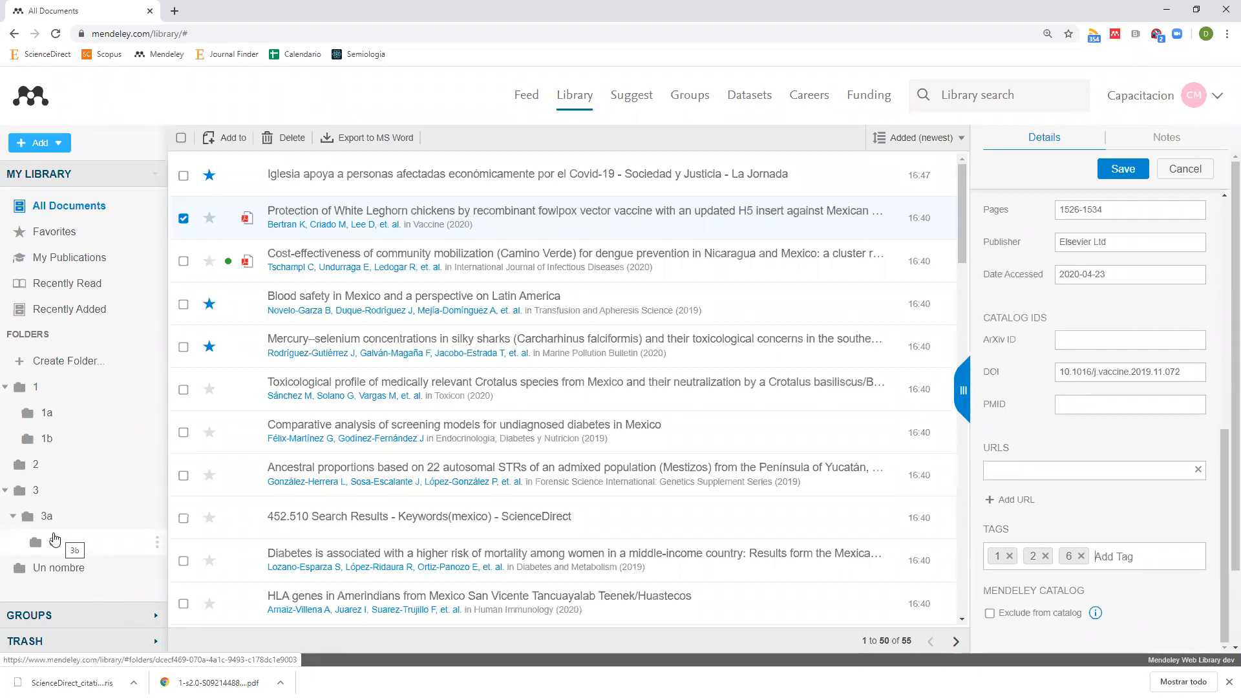
click(1115, 175)
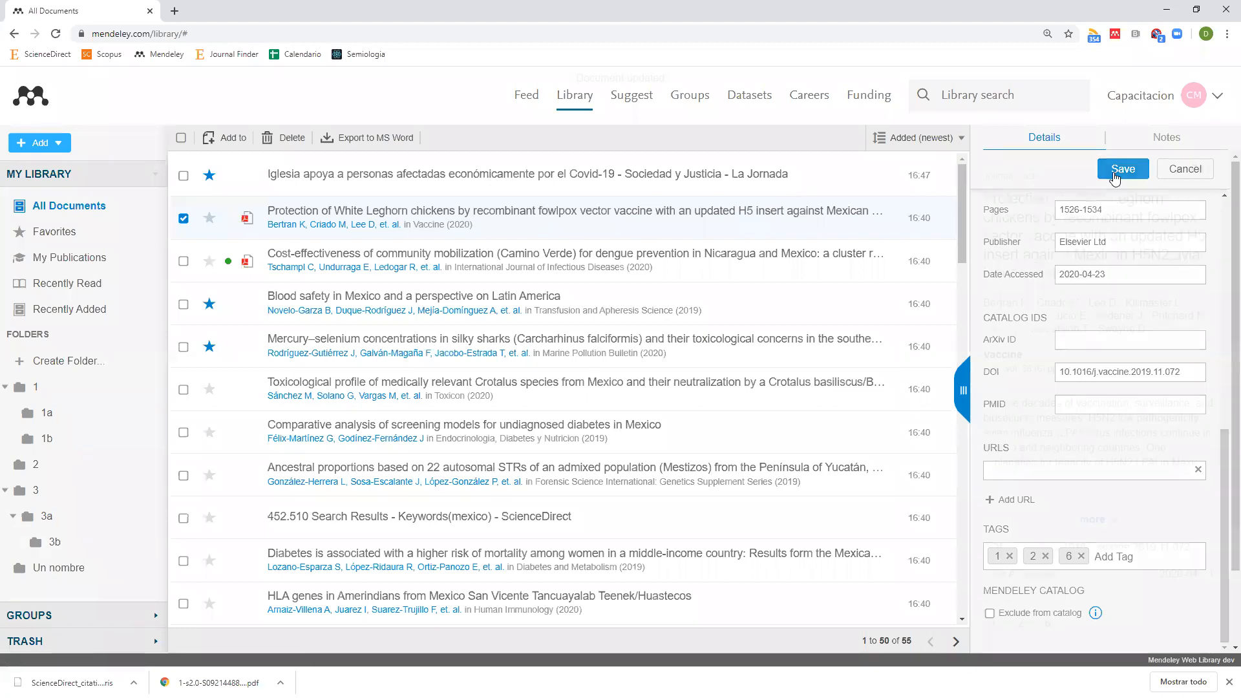
click(78, 391)
Open subfolder 1a, then sync Mendeley Desktop to pull in the new folders and tags.
click(79, 420)
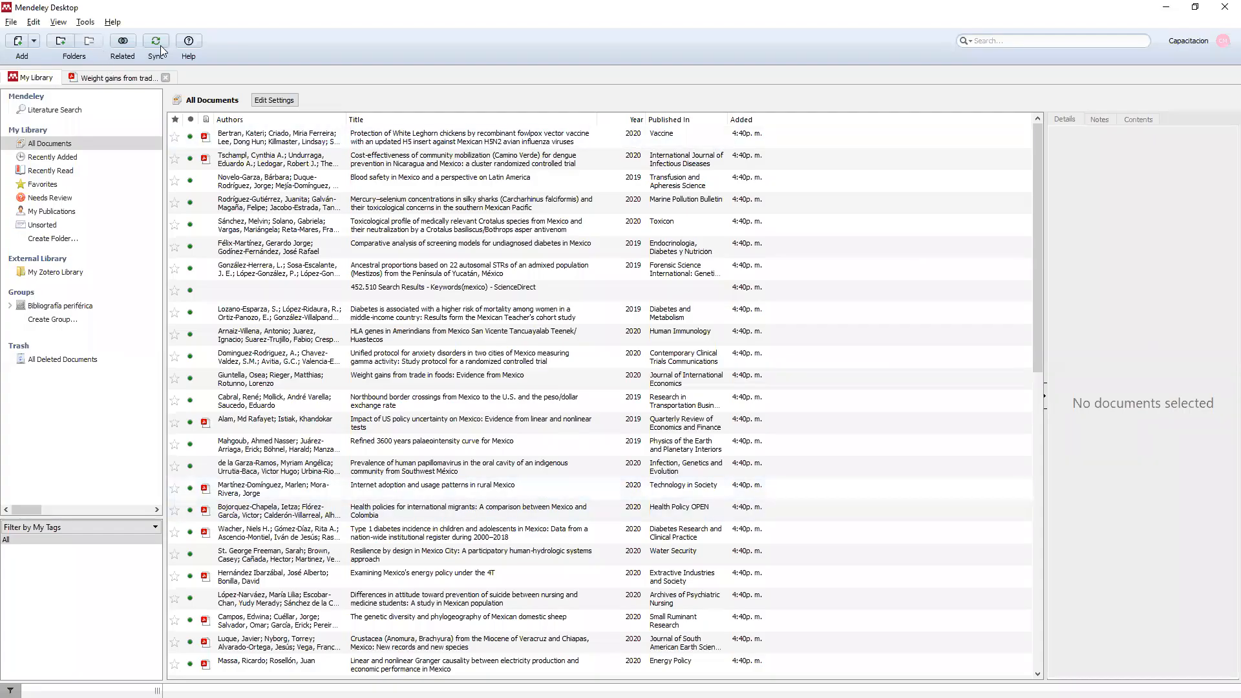
click(162, 51)
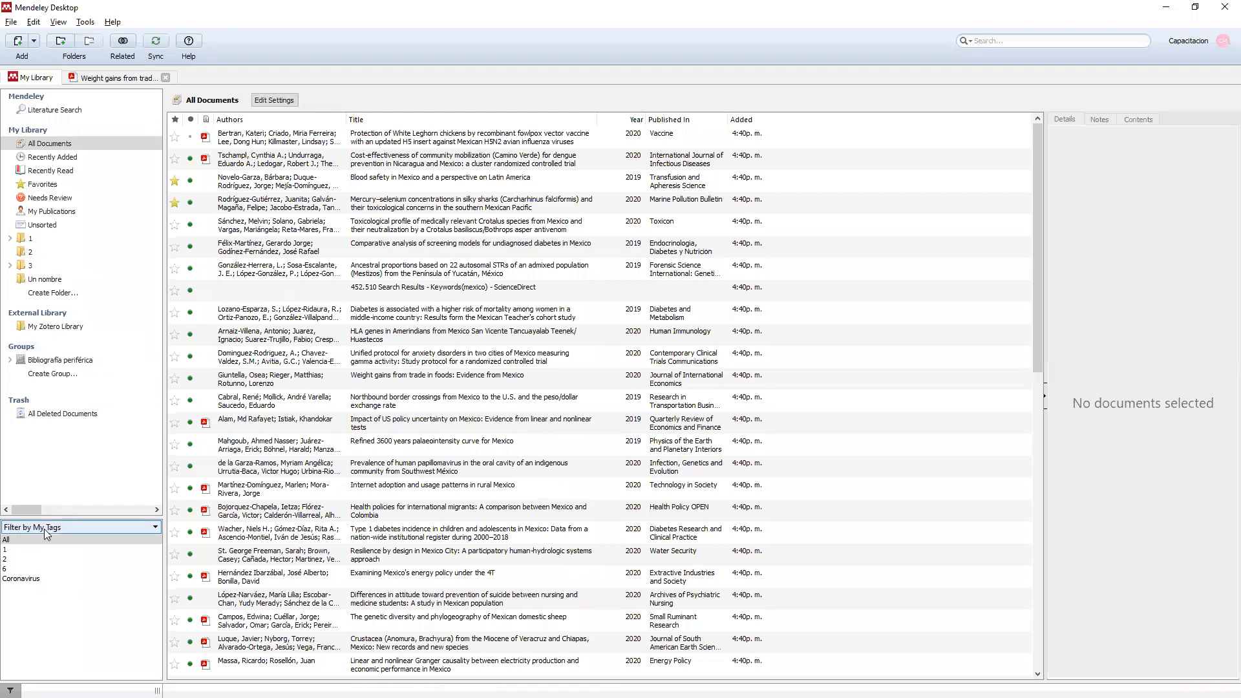
Filter the library by the Coronavirus tag, then by tag 1, then clear the tag filter.
click(96, 528)
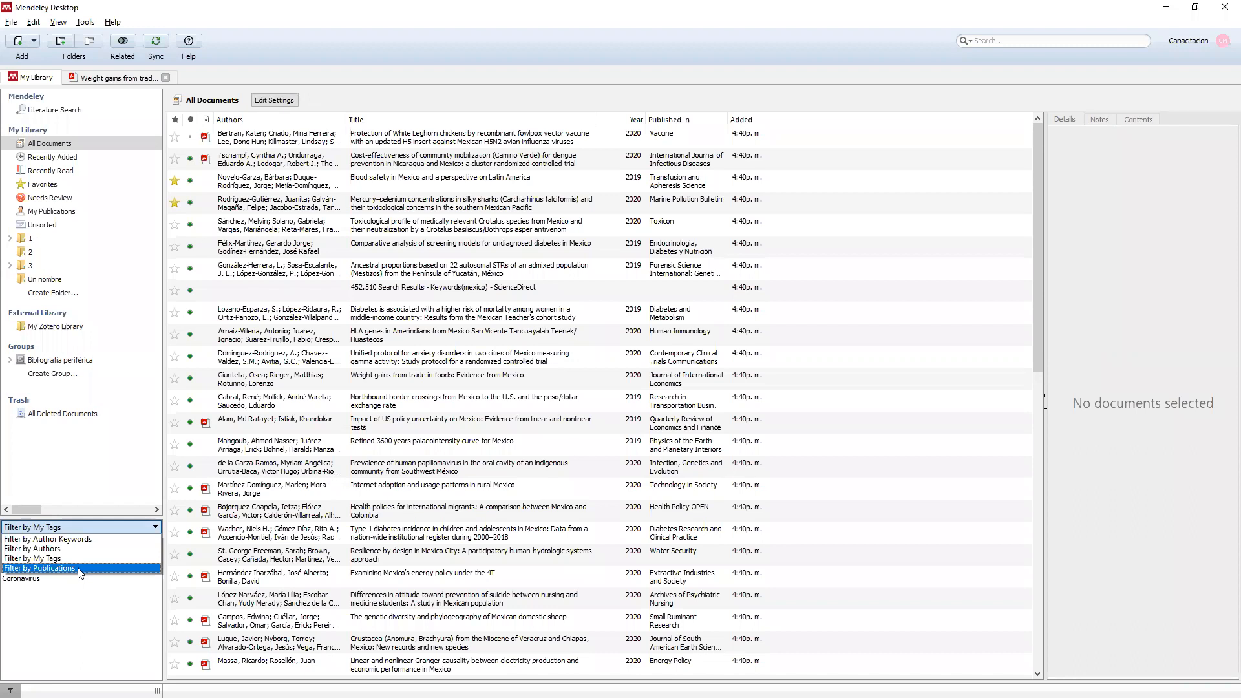
click(51, 559)
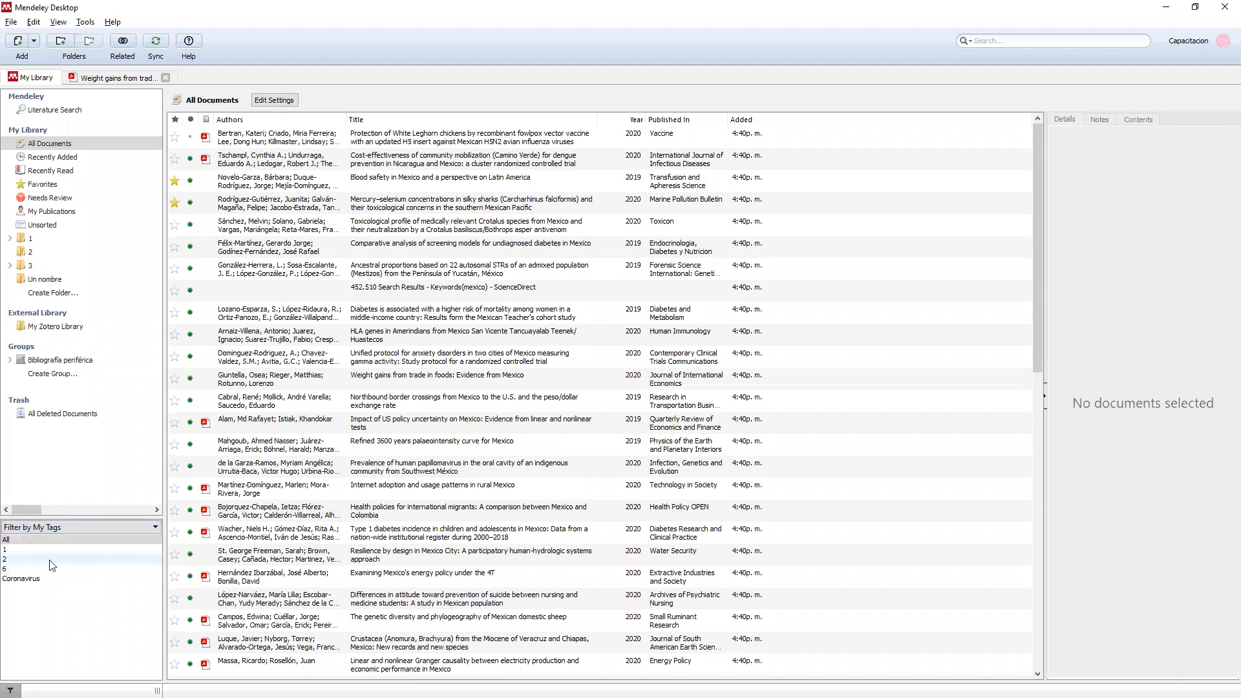
click(20, 580)
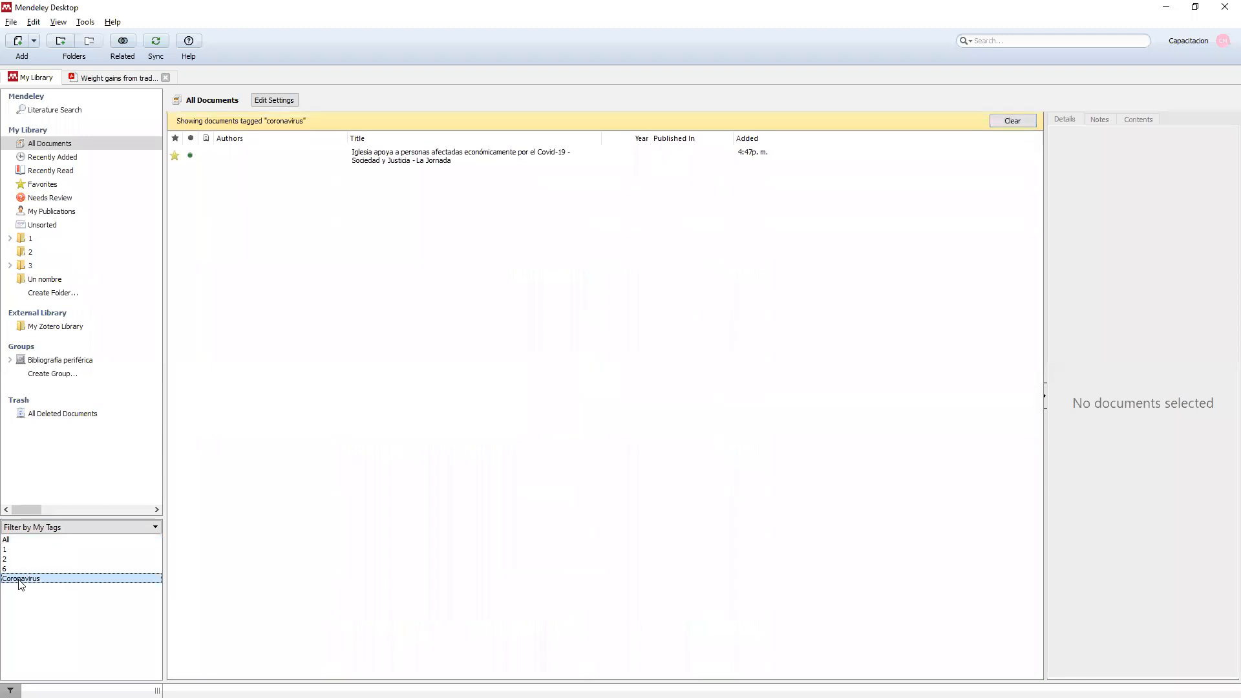
click(26, 548)
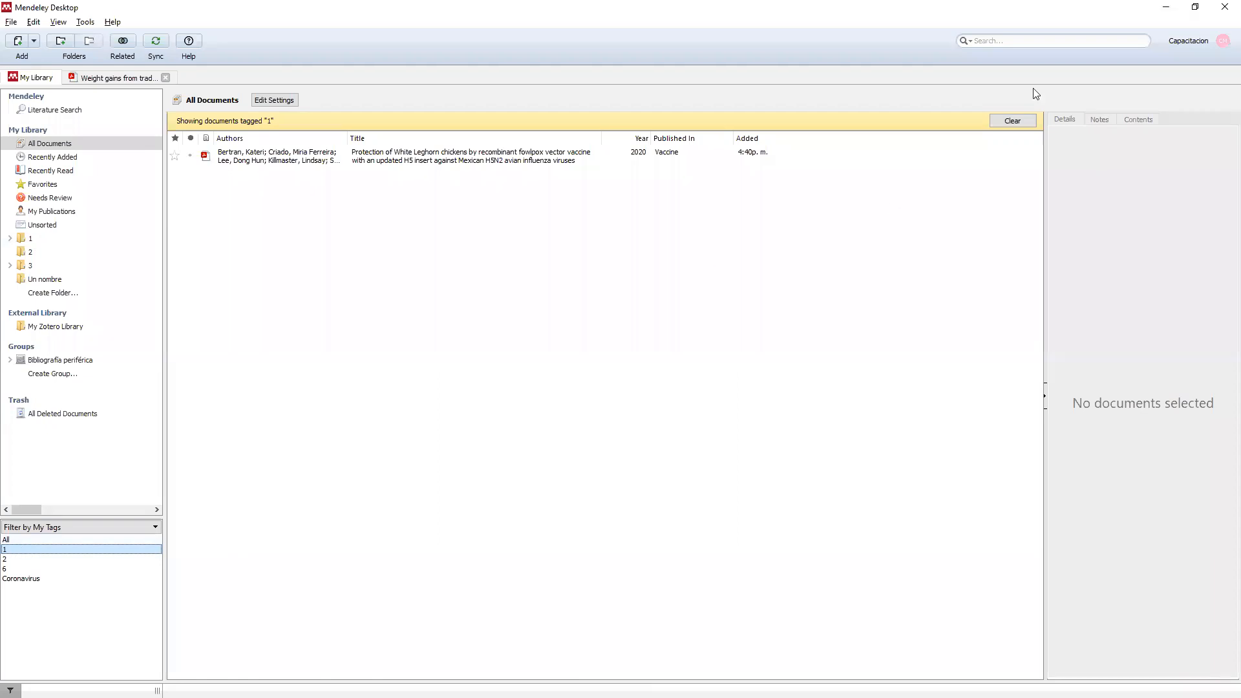
click(1021, 126)
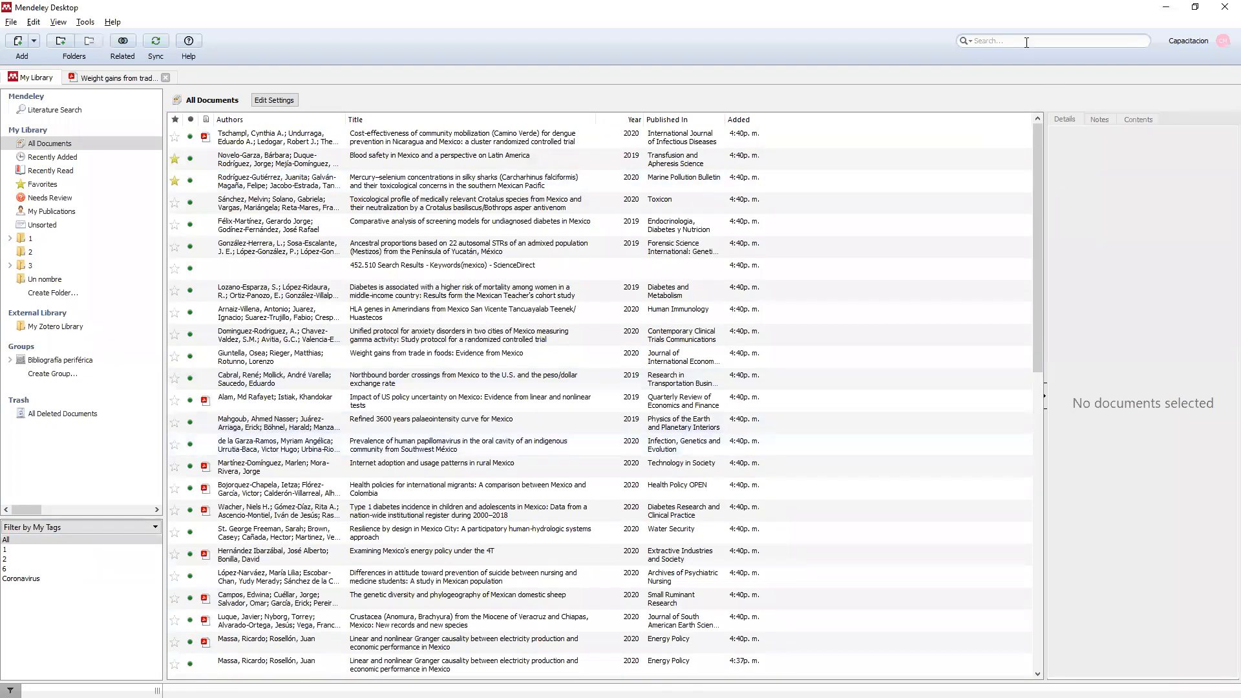
click(999, 40)
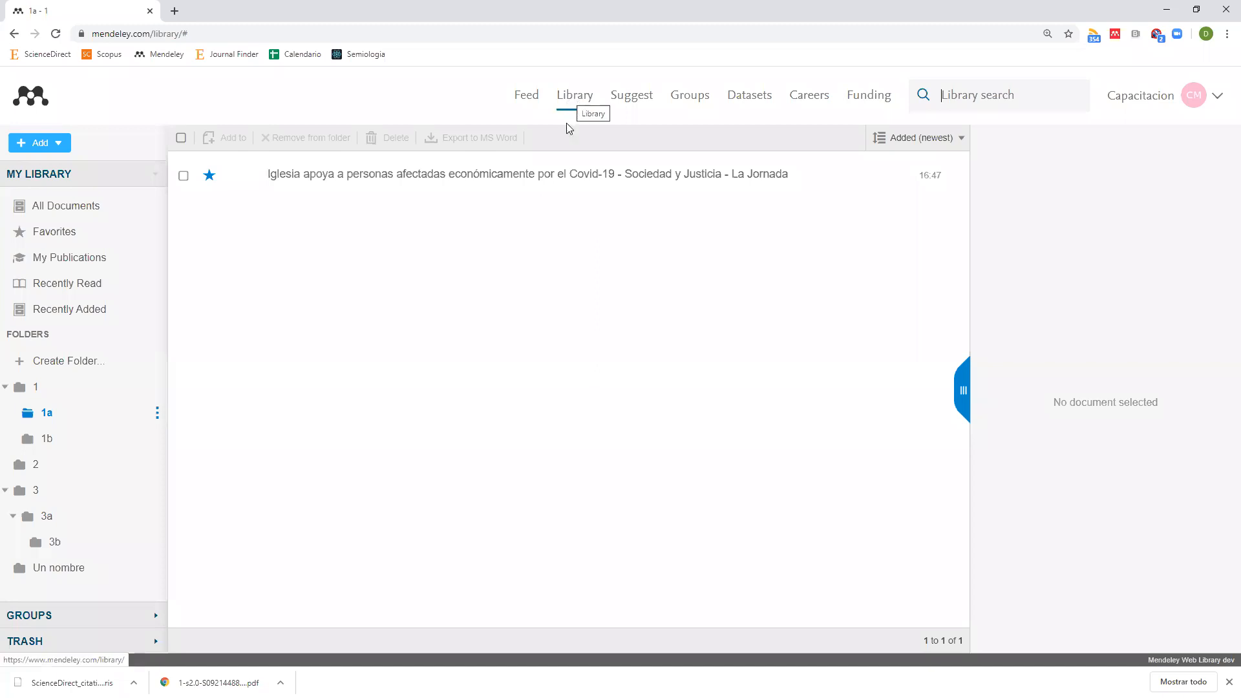
click(521, 96)
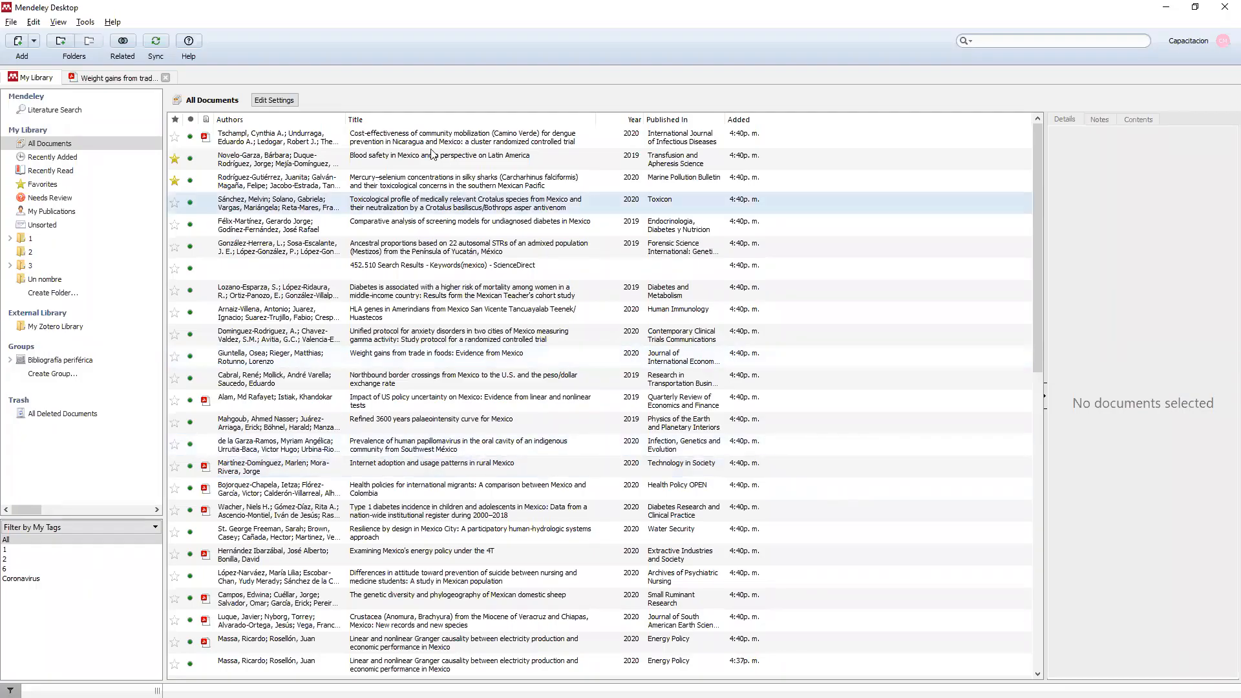
Delete the nine documents from the Camino Verde dengue trial through the HLA genes study.
click(438, 145)
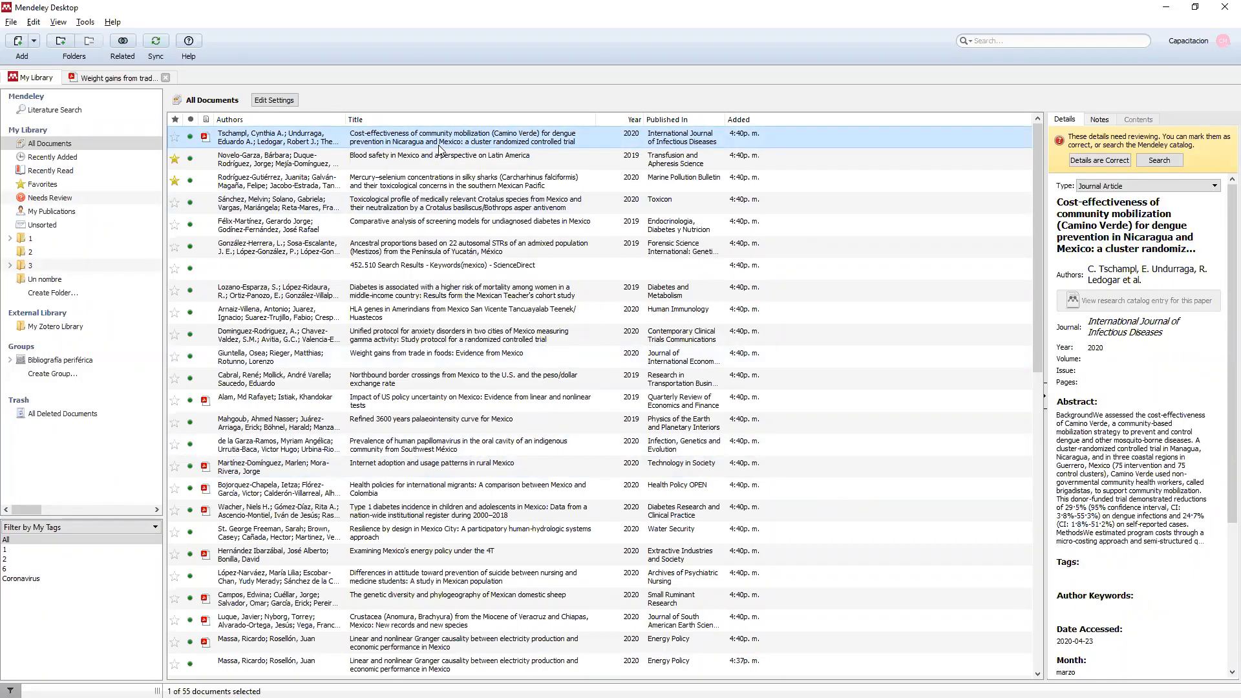
key(shift+Down)
key(shift+Down)
key(shift+Down)
key(shift+Down)
key(shift+Down)
key(shift+Down)
key(shift+Down)
key(shift+Down)
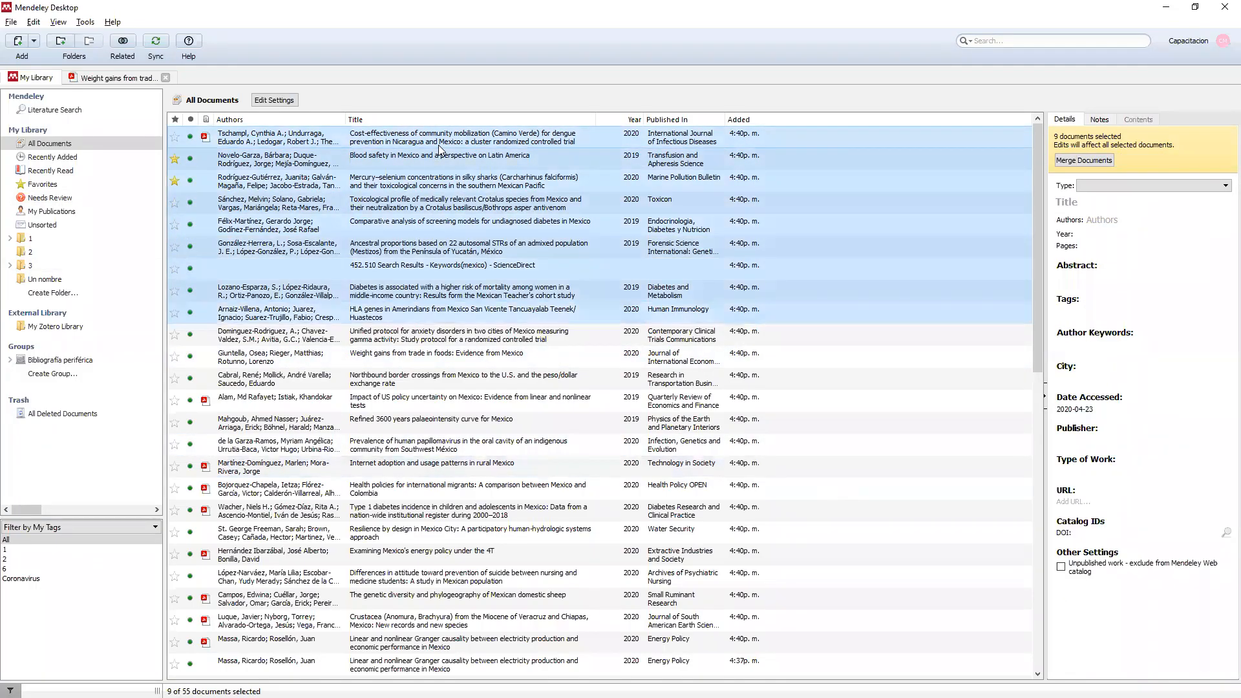
key(Delete)
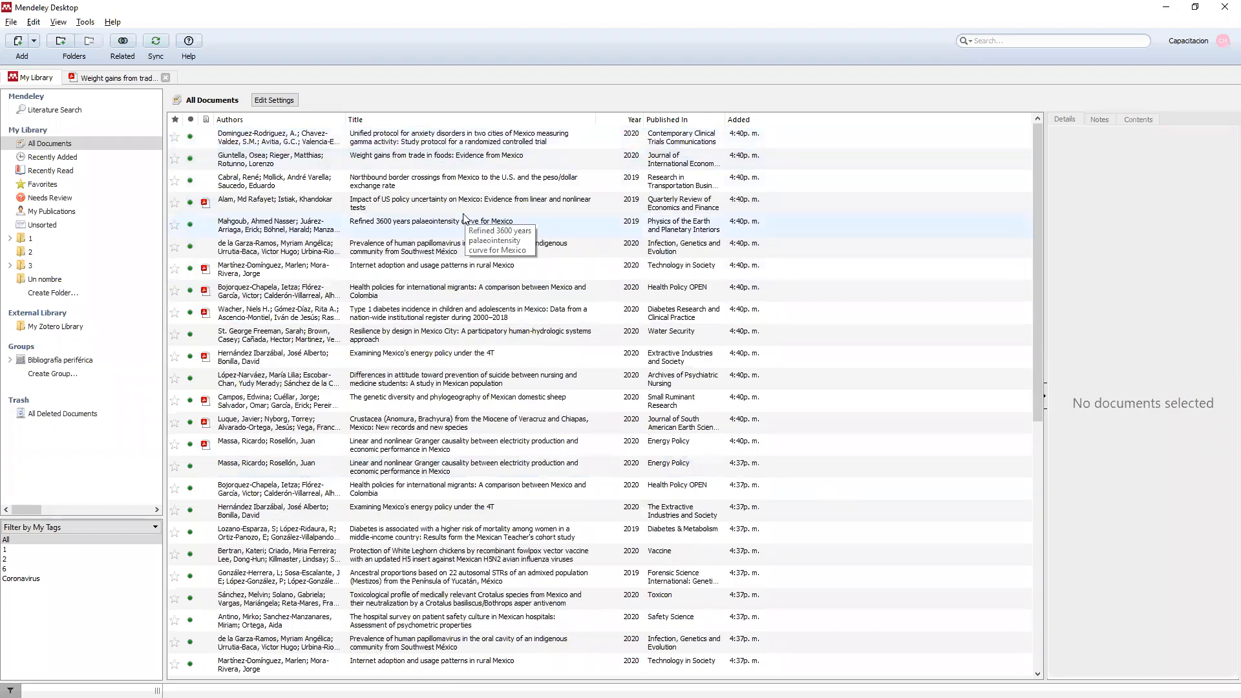
Show All Documents in the Mendeley web library in the browser.
key(alt+Tab)
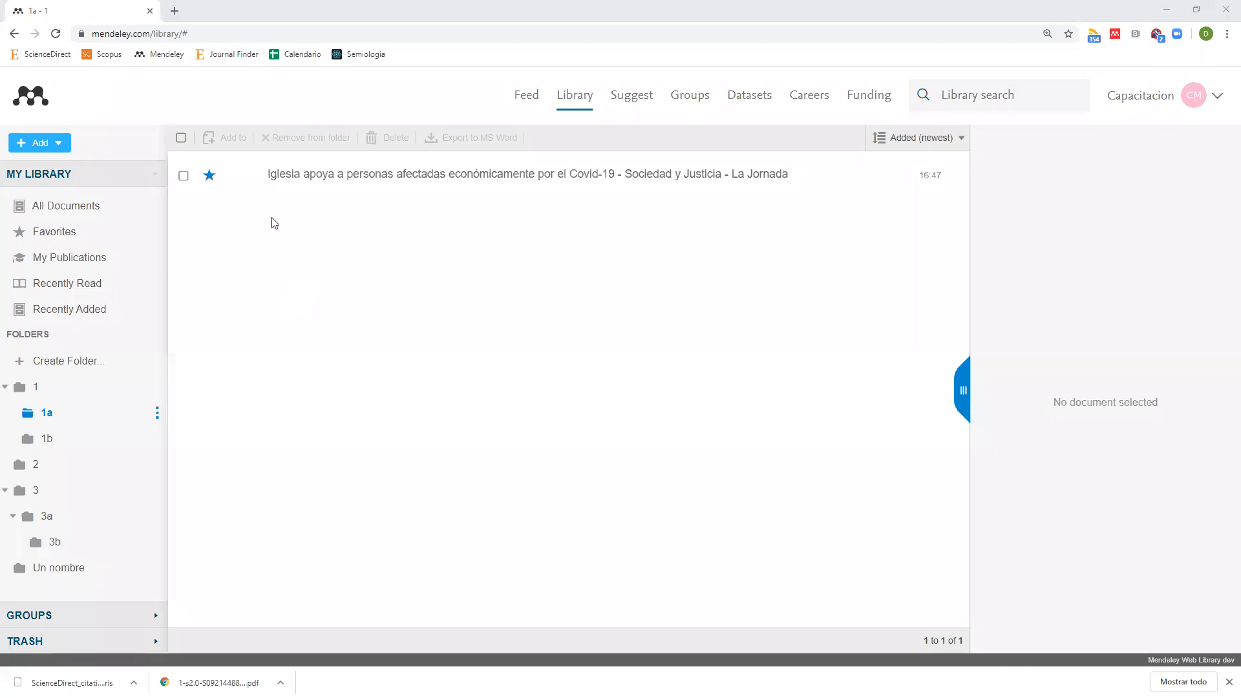
key(alt+Tab)
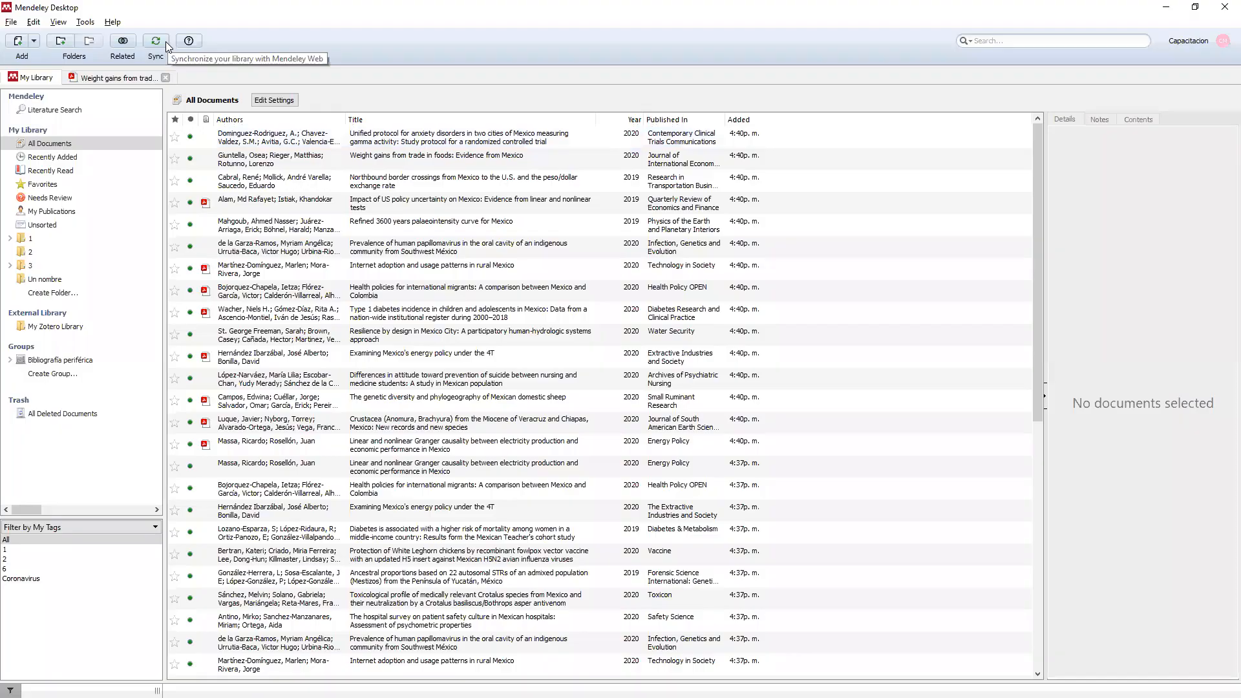
key(alt+Tab)
click(75, 210)
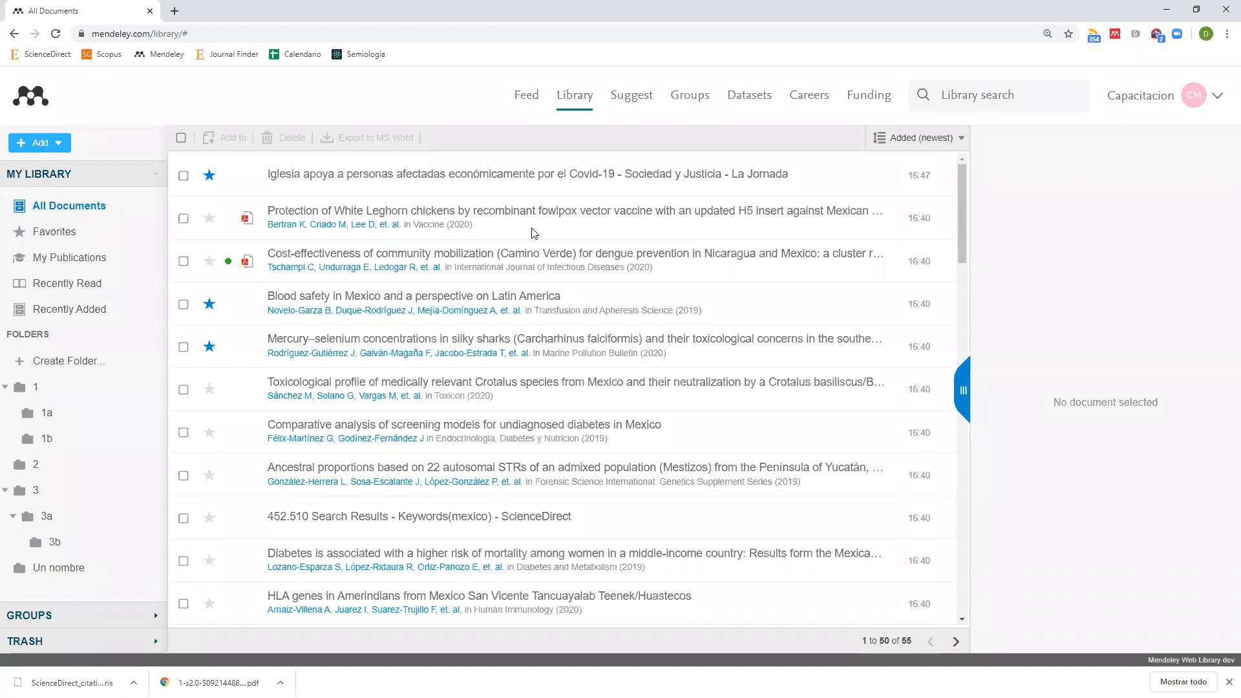
key(alt+Tab)
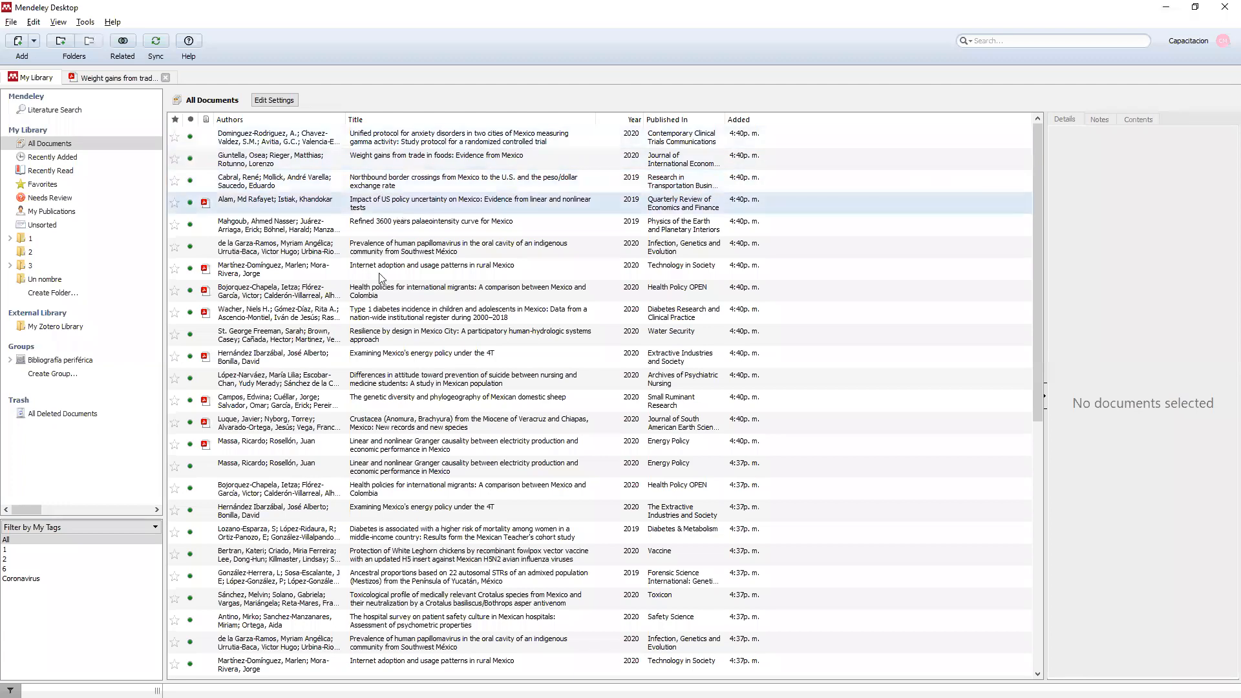
key(alt+Tab)
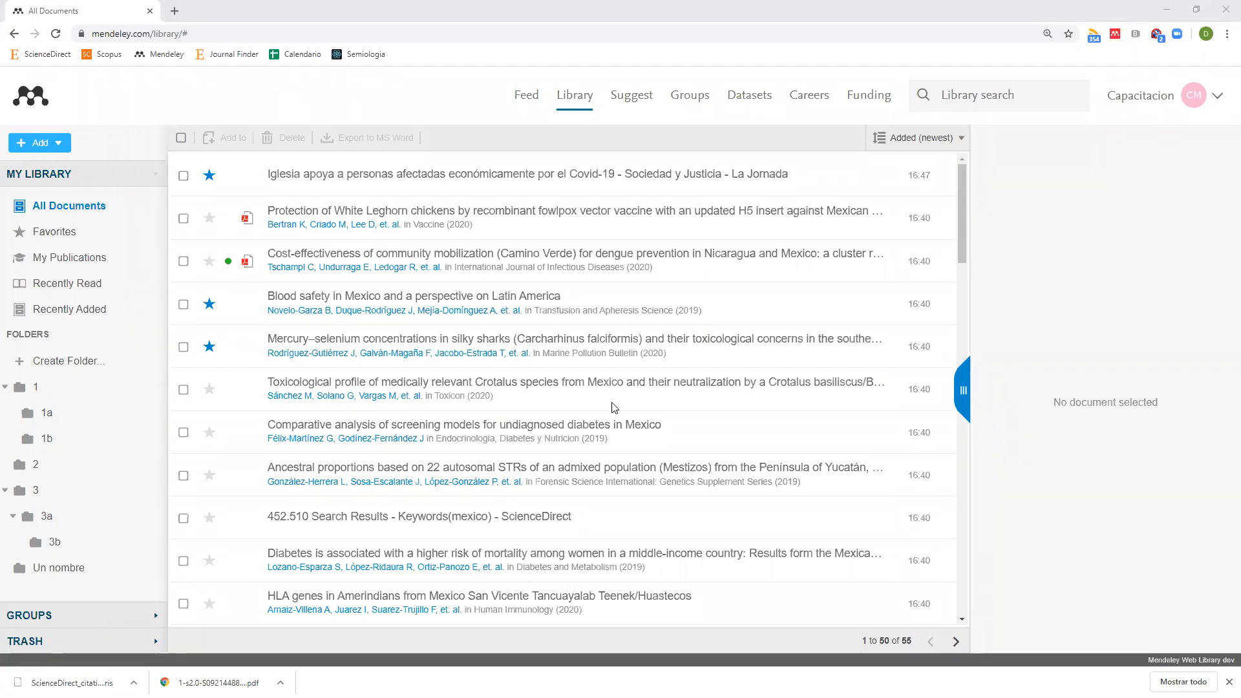
key(alt+Tab)
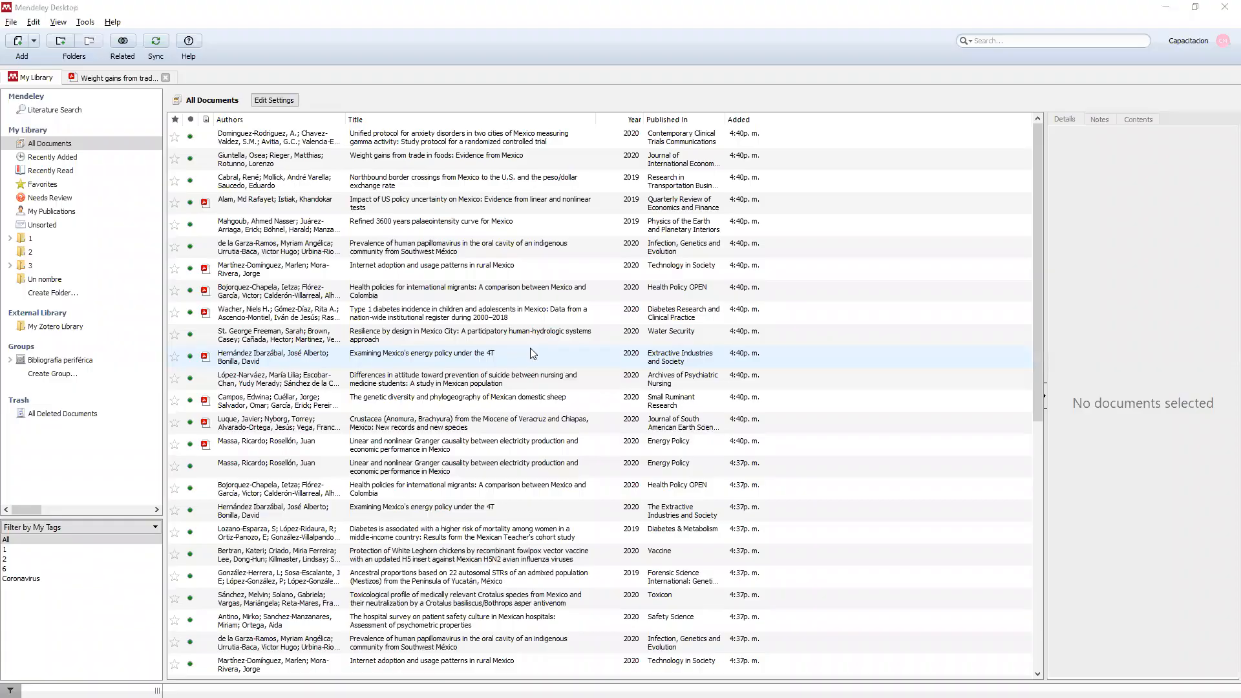
key(alt+Tab)
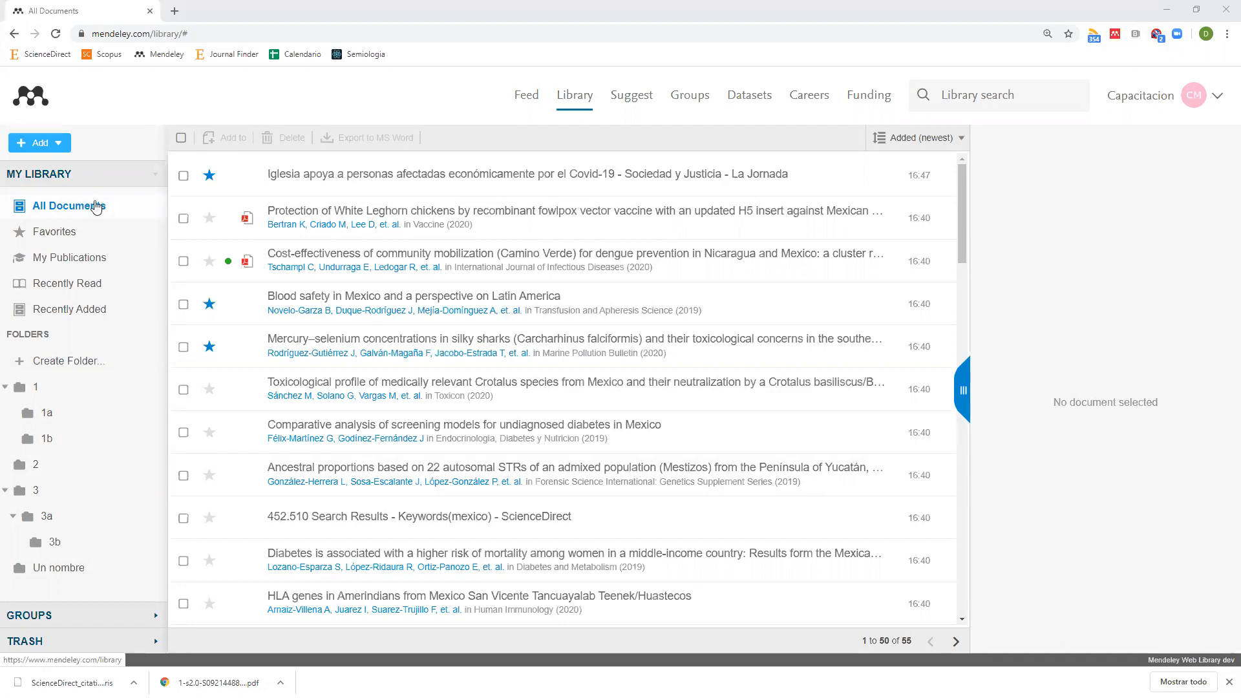
Look inside folders 1, 1a and 1b, confirm 1b is empty, then list all 55 documents.
click(34, 388)
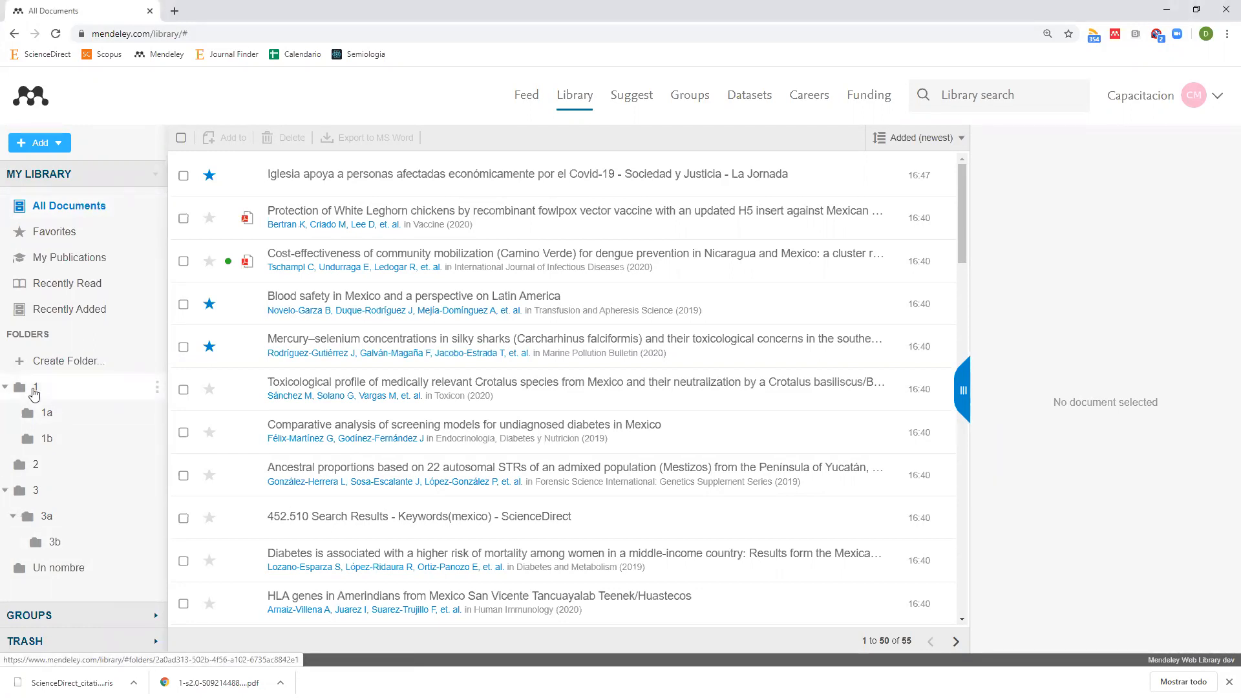
click(46, 414)
click(66, 443)
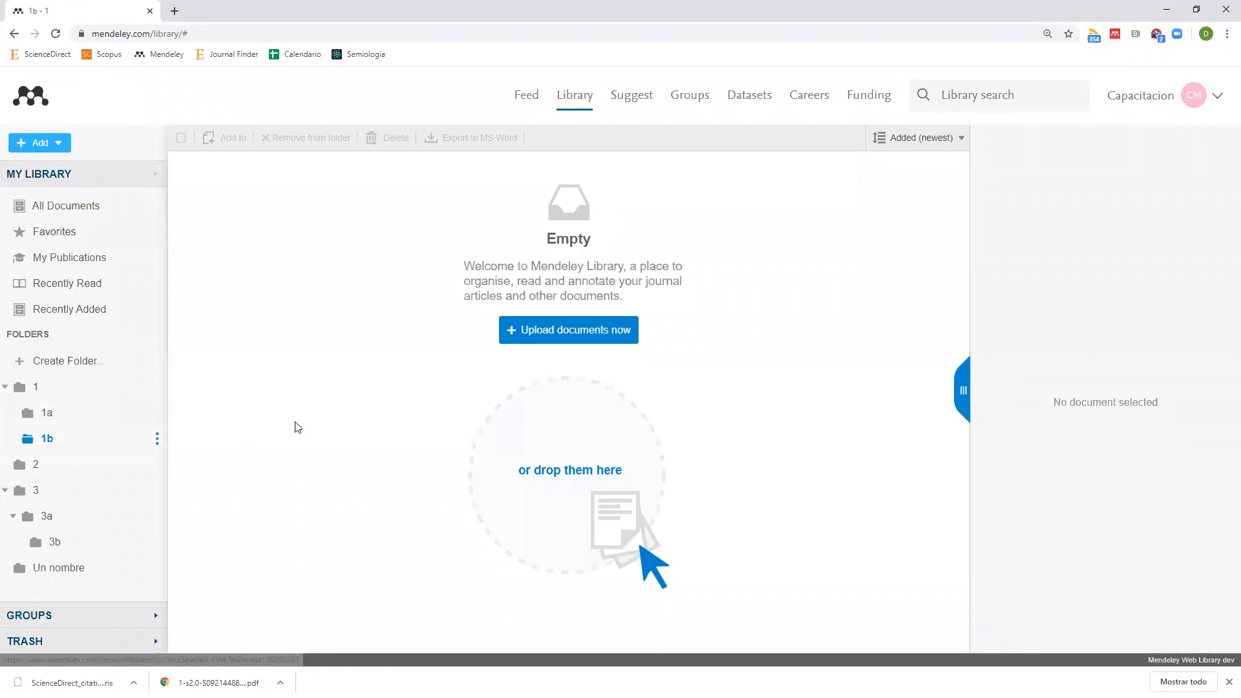
click(37, 207)
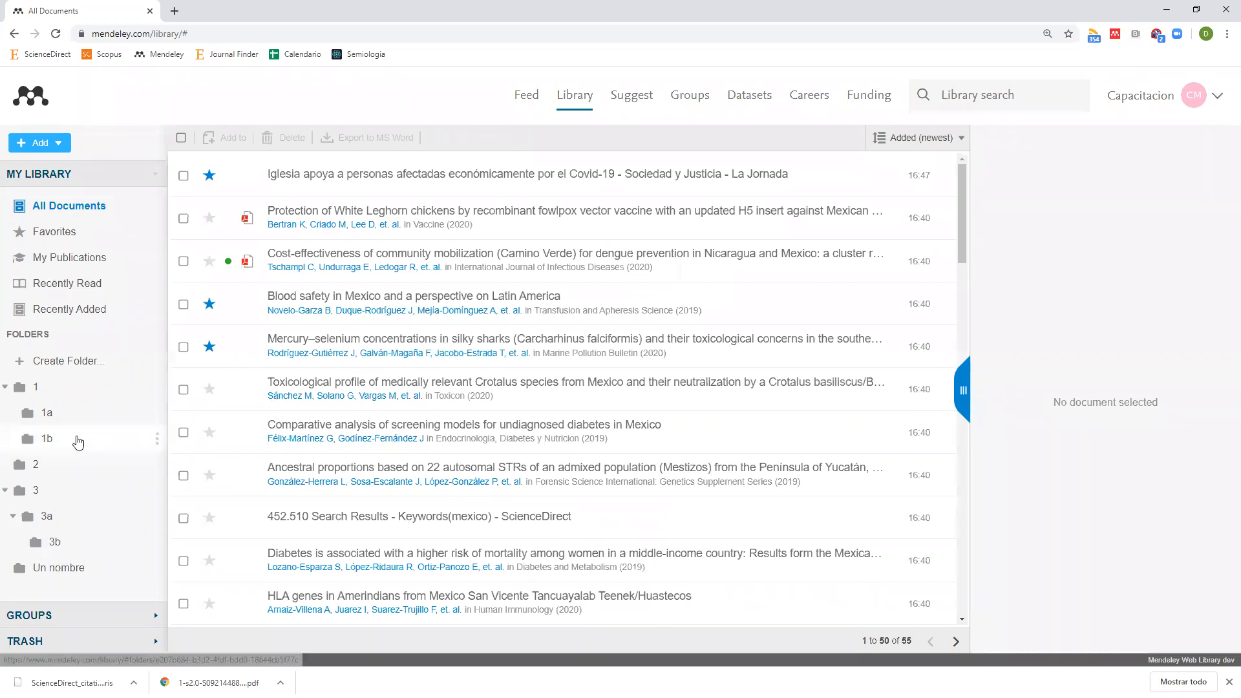
click(78, 442)
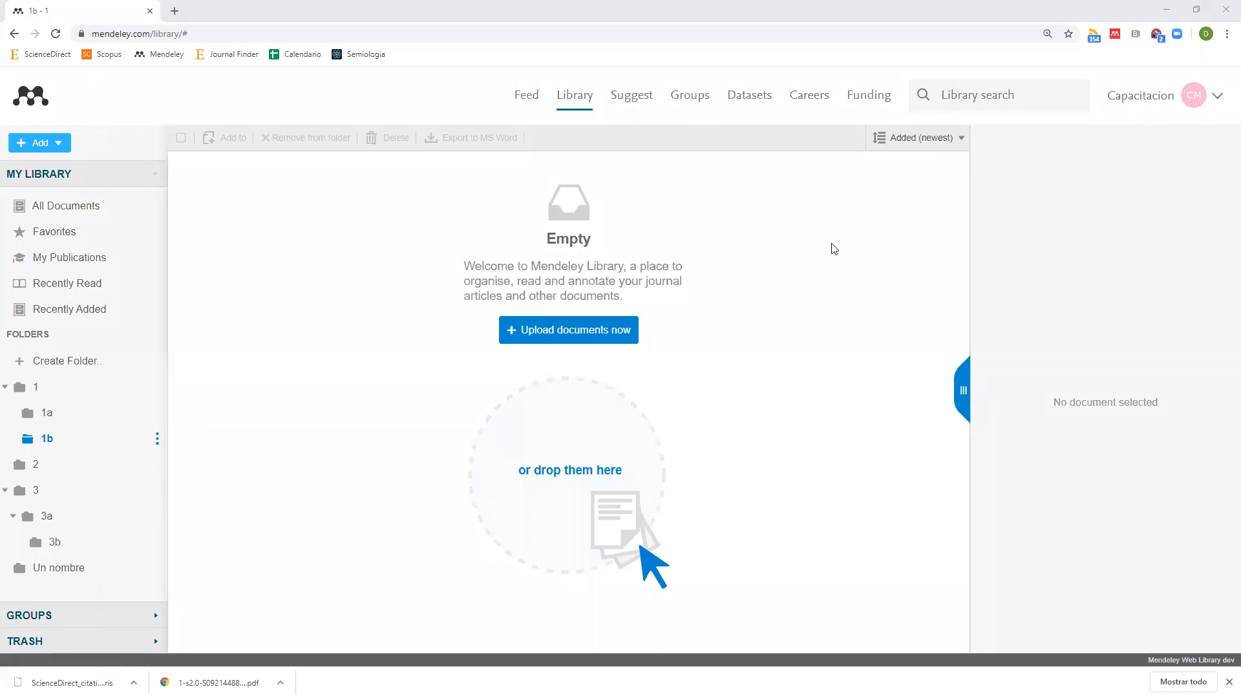
click(113, 213)
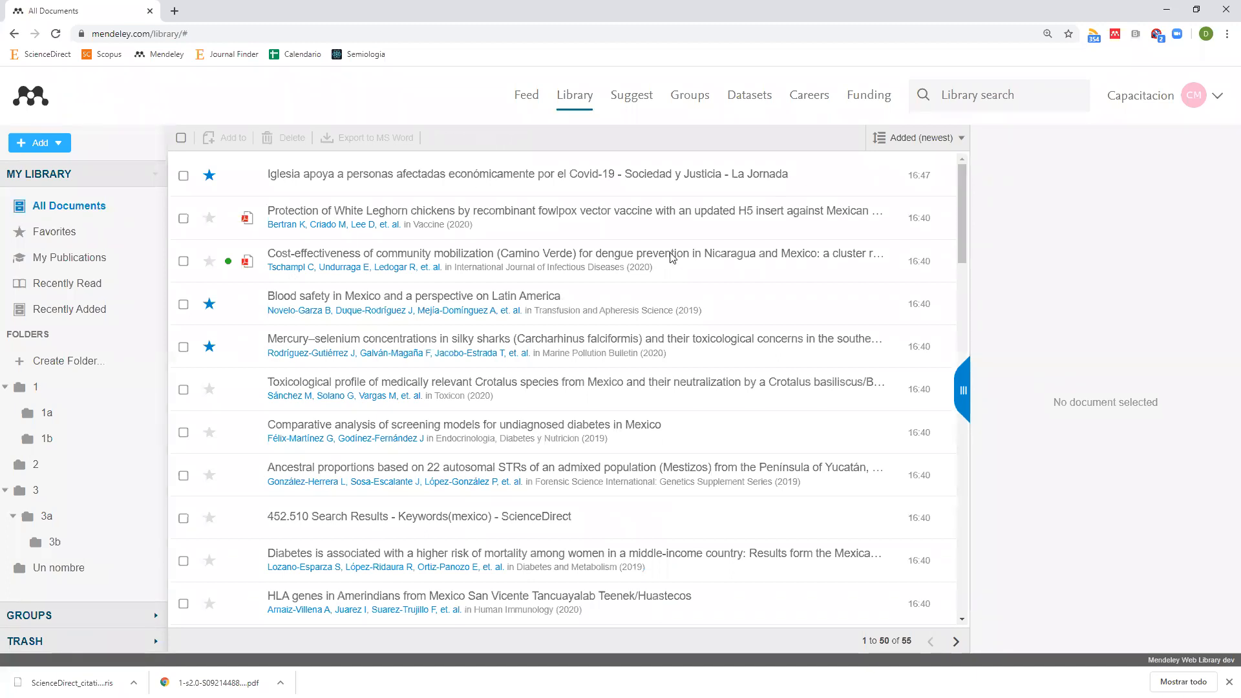
View details of the Iglesia, Mercury–selenium and Comparative analysis articles in the web library.
click(413, 181)
click(570, 333)
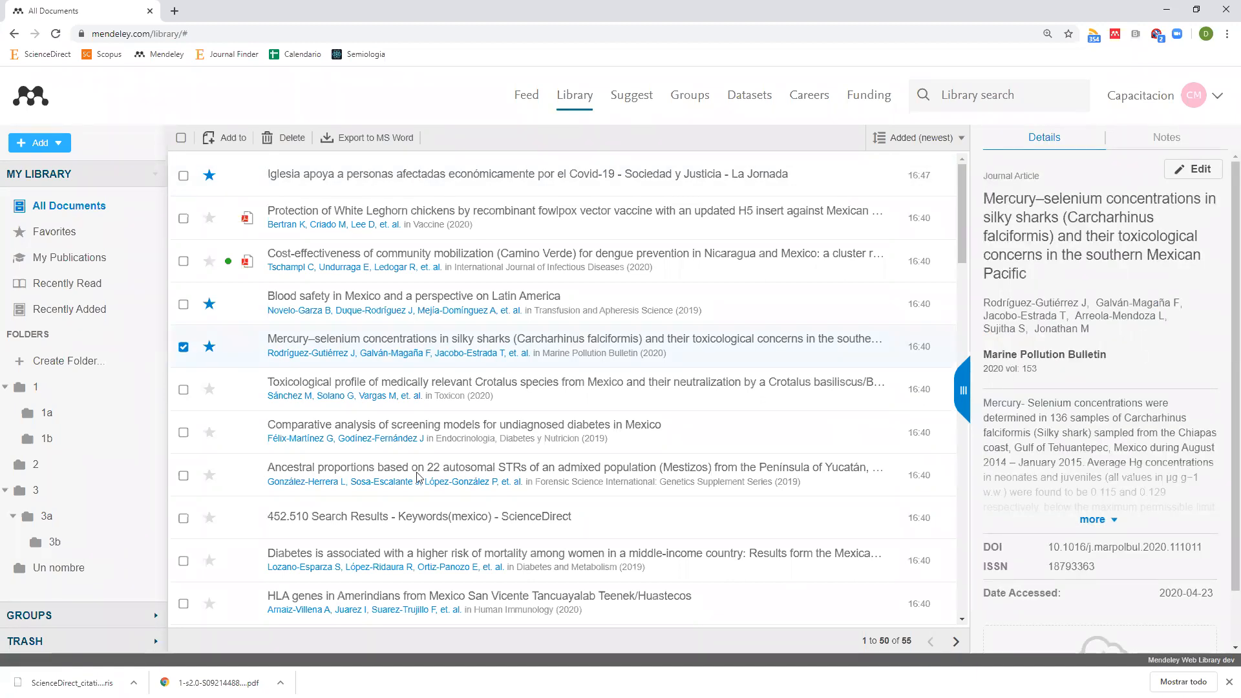
click(381, 434)
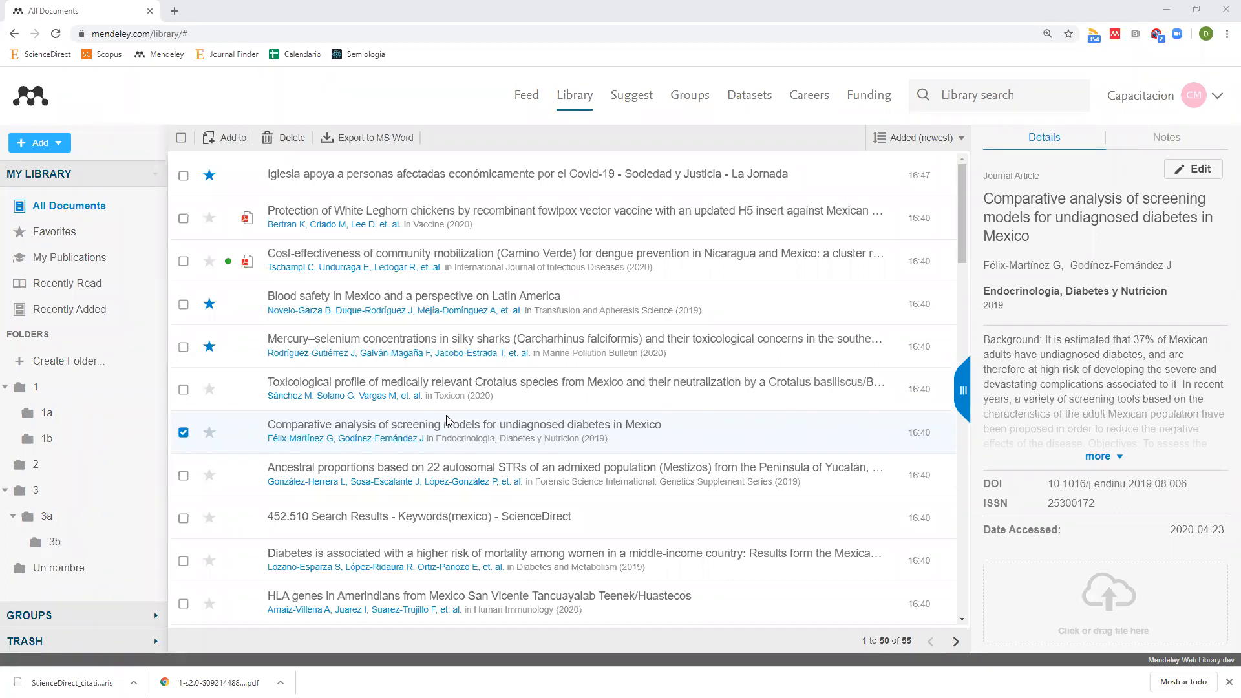
key(alt+Tab)
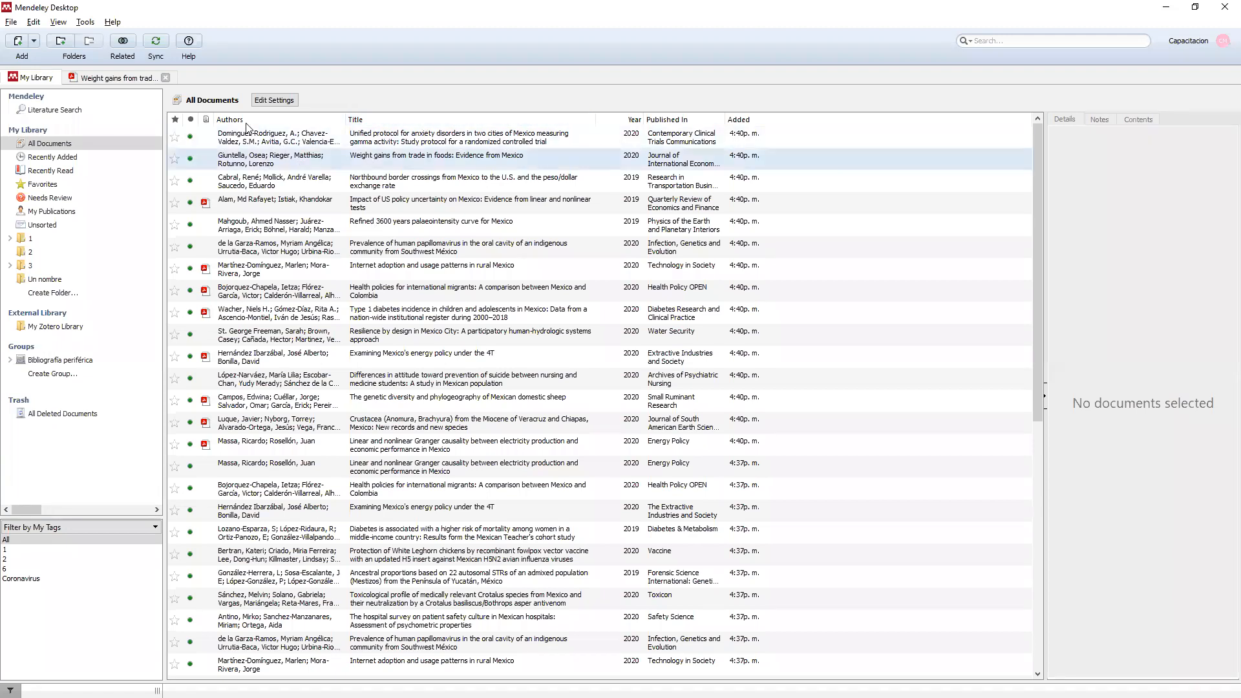
Sort the library by title, then alphabetically by author.
click(389, 122)
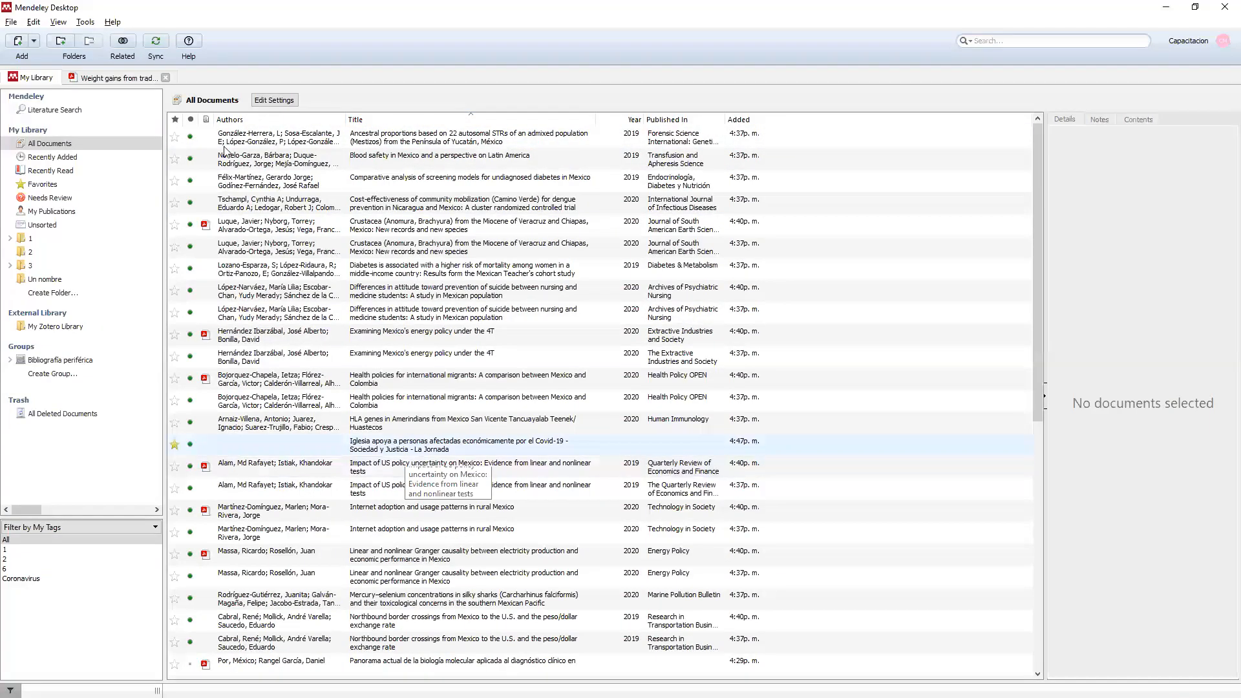
click(254, 122)
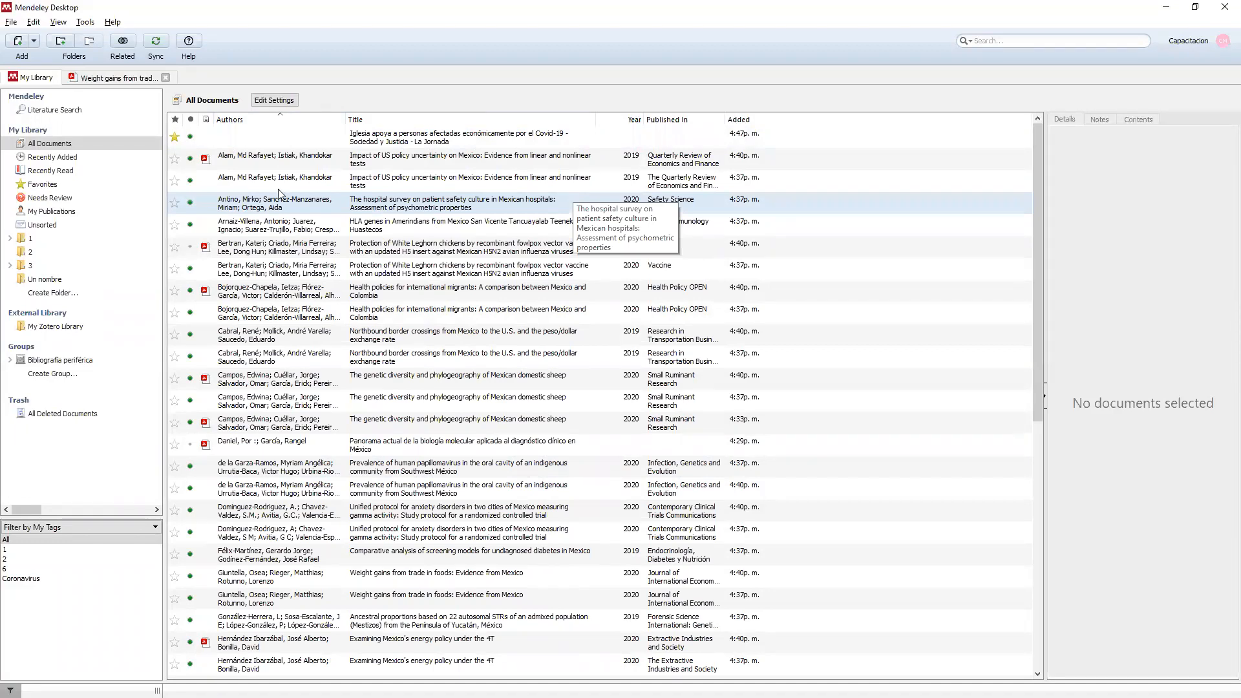
click(59, 22)
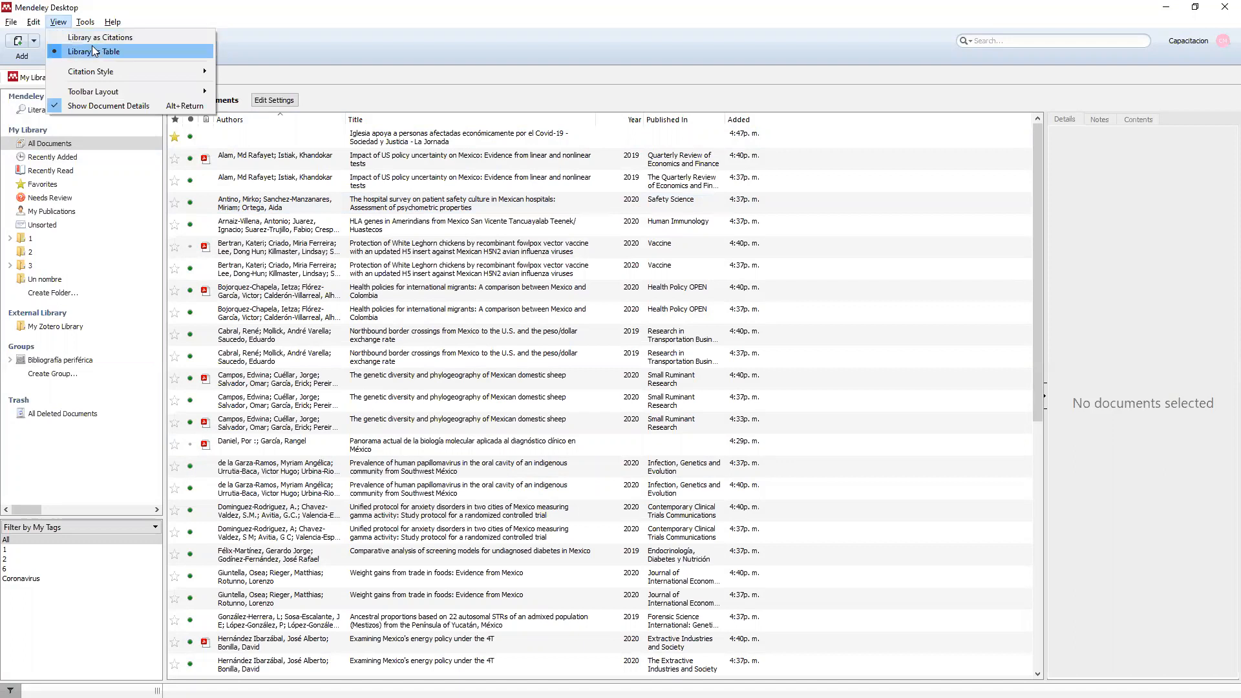
Preview the library as APA 7th edition citations, then switch back to the table layout.
click(117, 39)
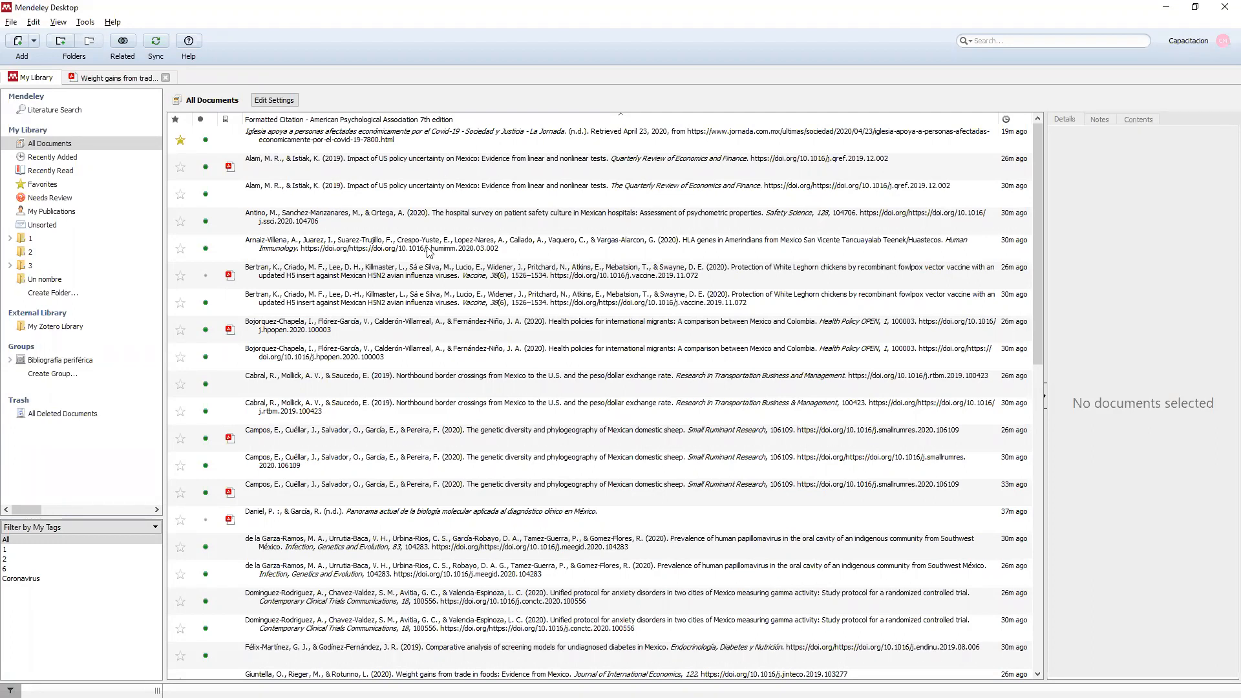
click(58, 24)
click(103, 57)
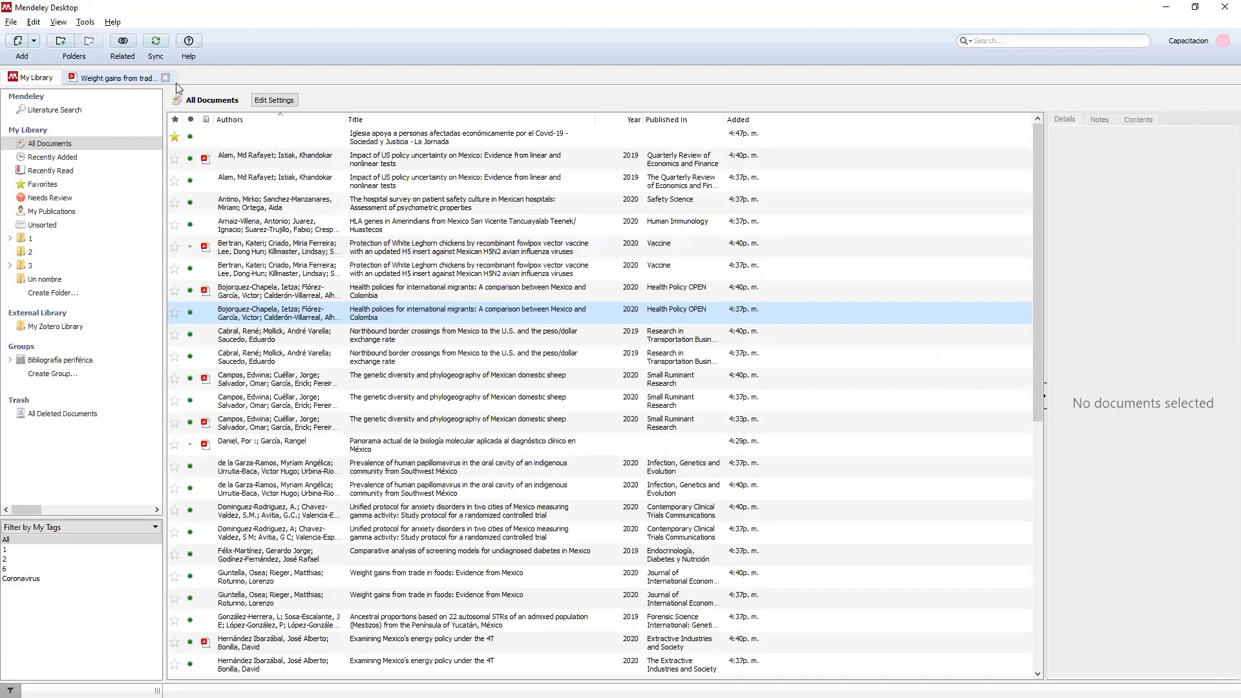
click(85, 22)
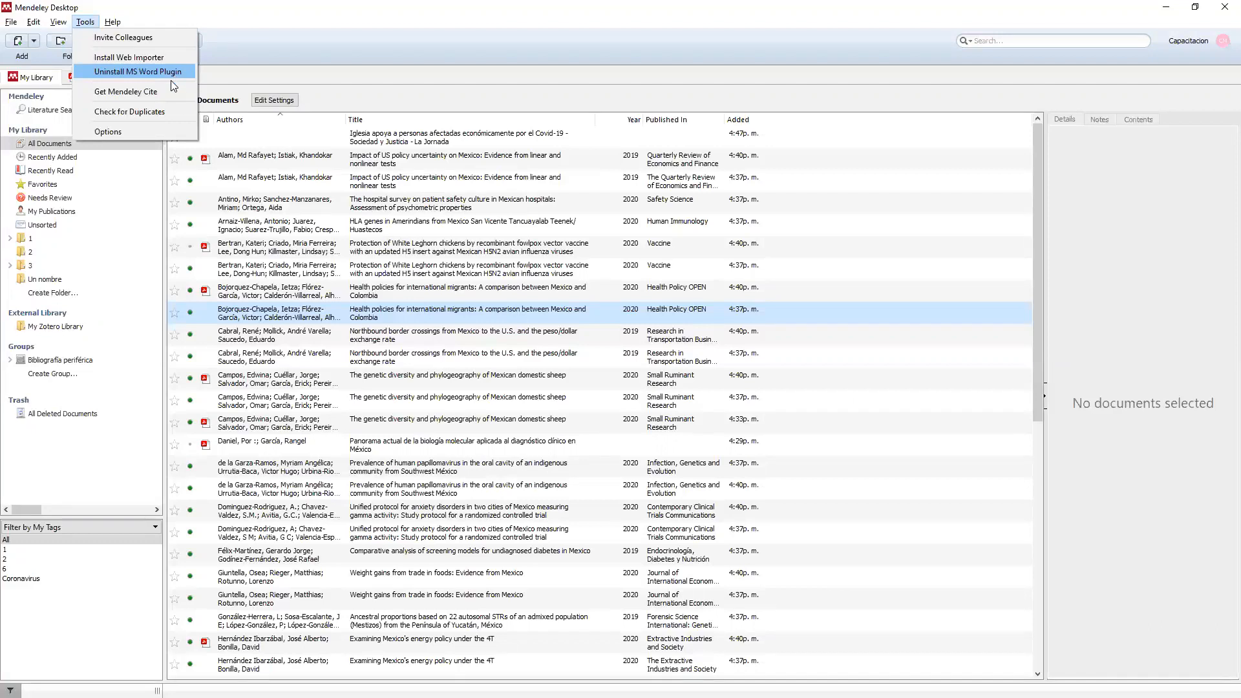
Close the Tools menu without running any utility.
click(383, 23)
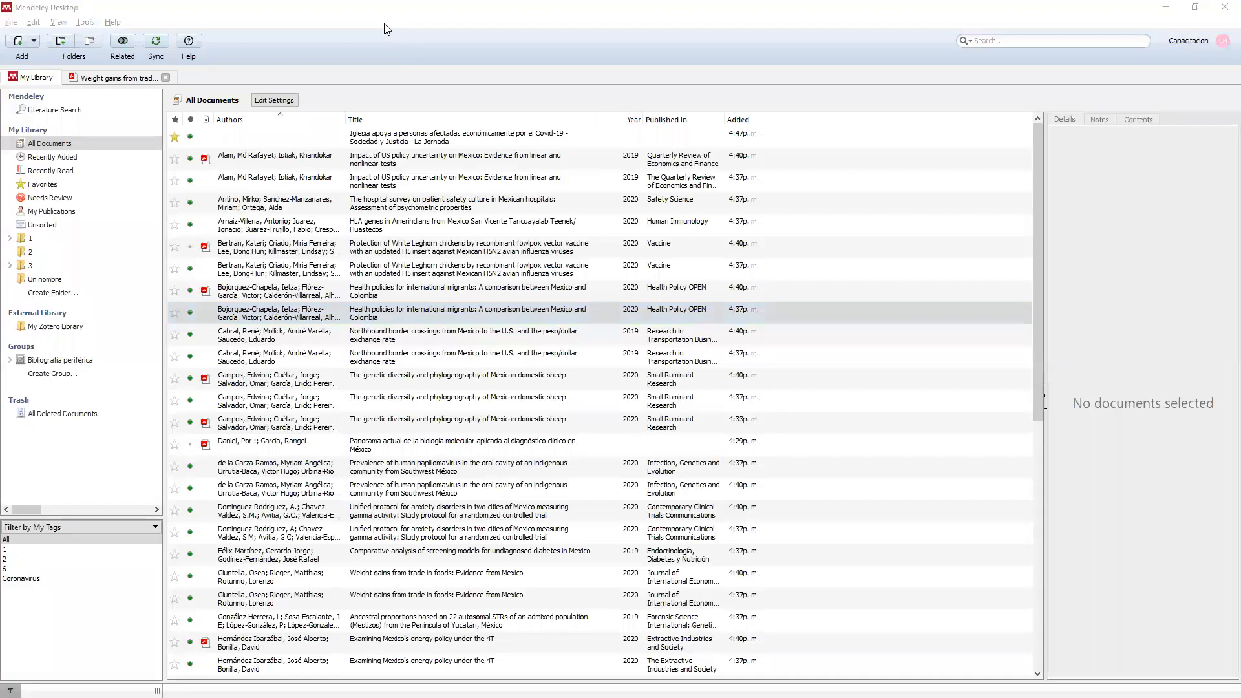
Show the Referencias tab in Documento académico.docx with the Mendeley Cite-O-Matic group.
key(alt+Tab)
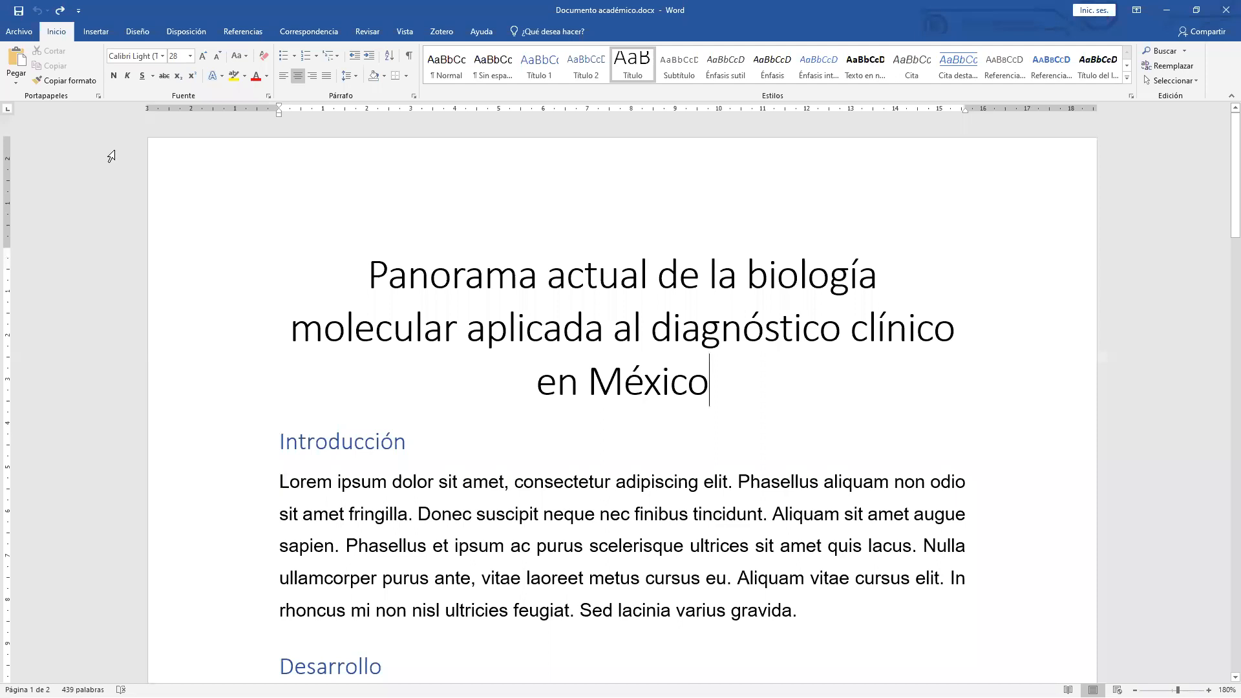
click(243, 34)
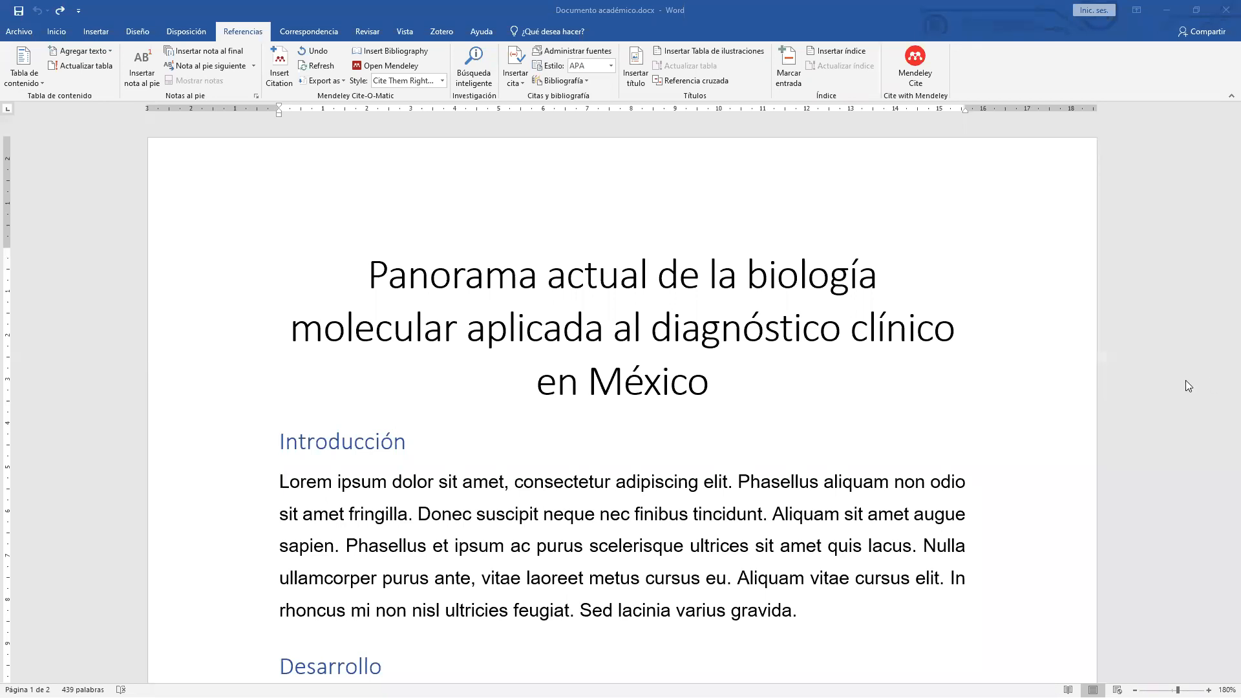
key(alt+Tab)
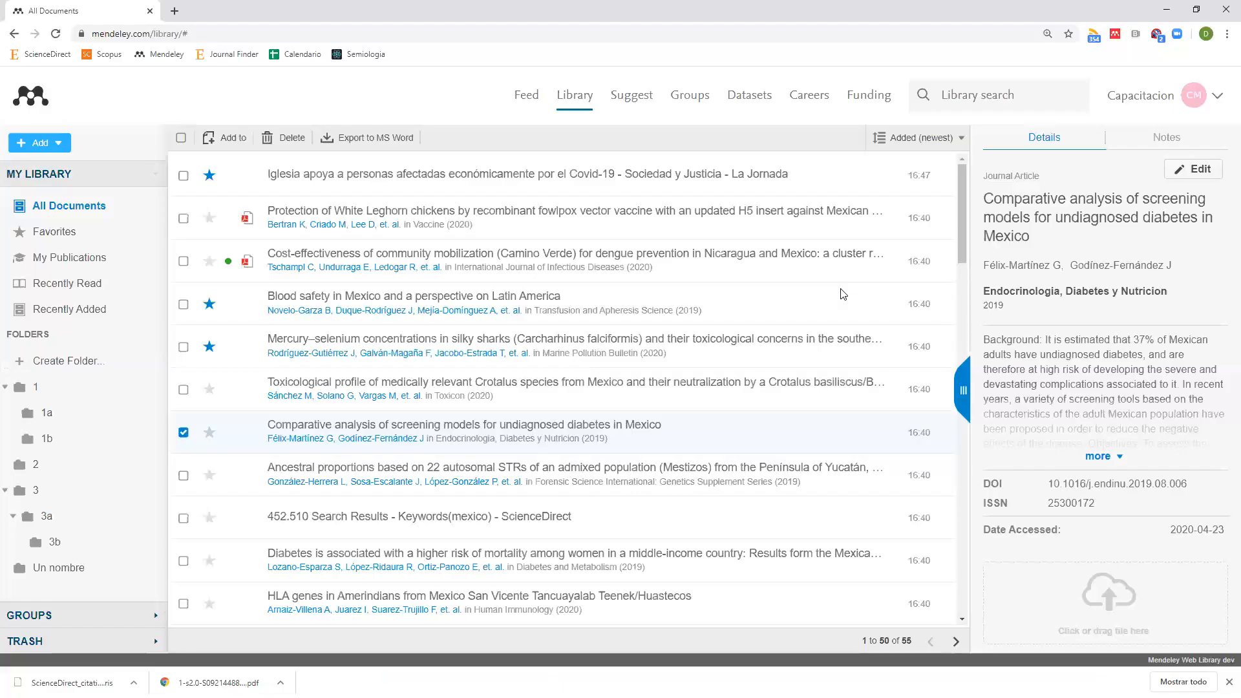
Search Google for 'dof' in a new tab and open the Diario Oficial de la Federación site.
click(175, 11)
text(dof)
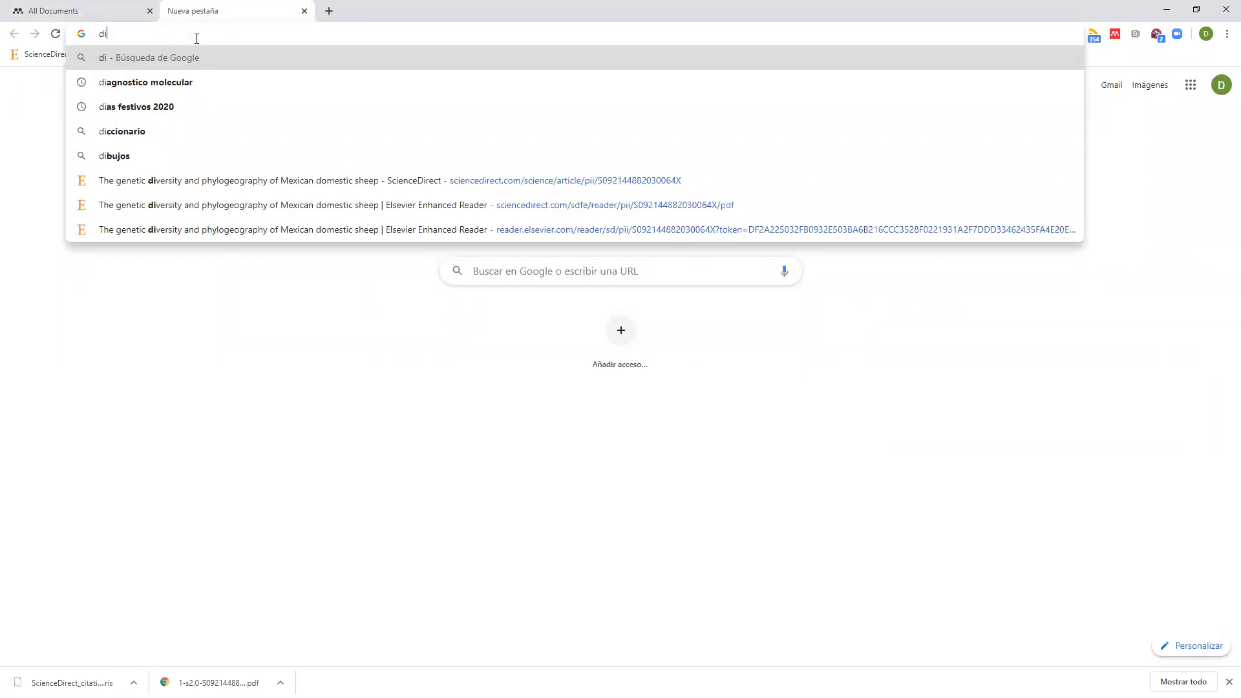
key(Return)
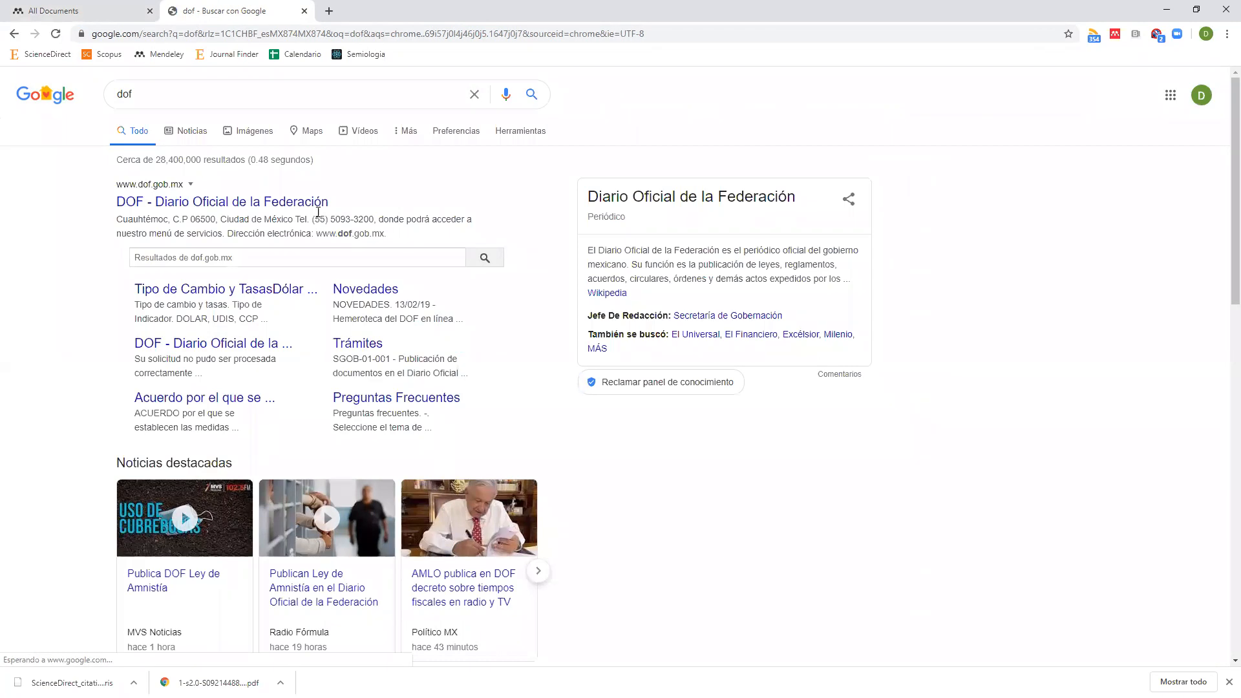
click(192, 208)
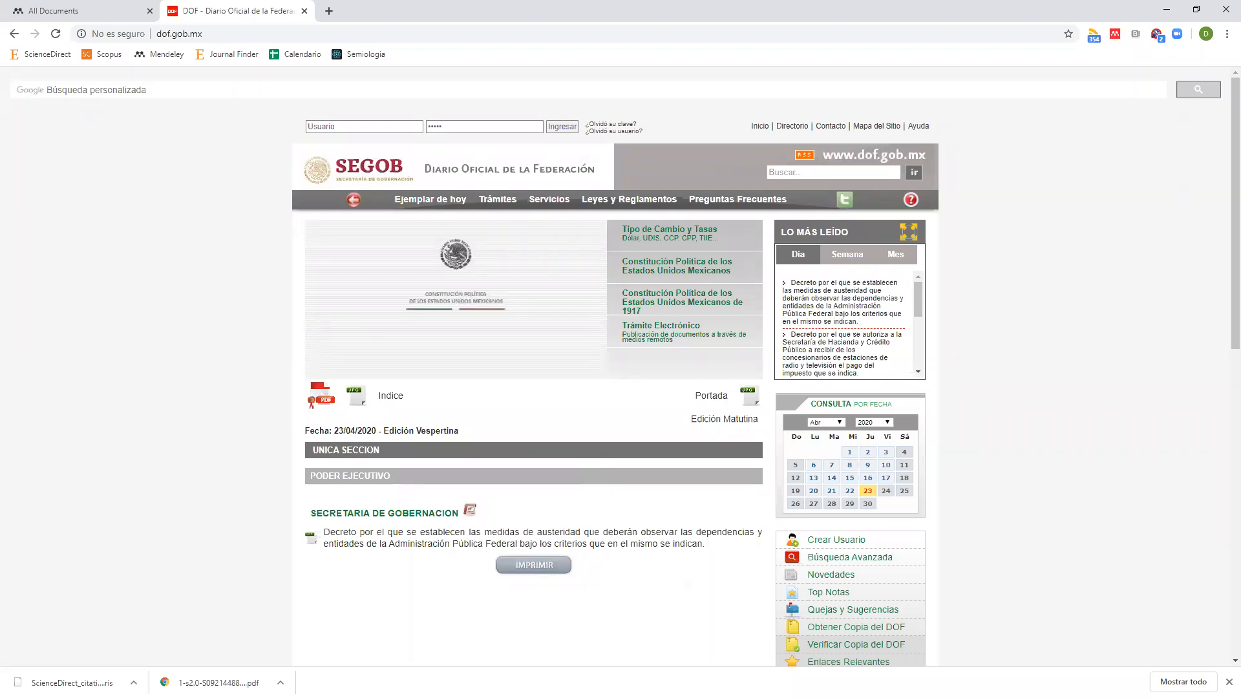
Sort the Mendeley Desktop library by date added, earliest first, viewed from the top.
key(alt+Tab)
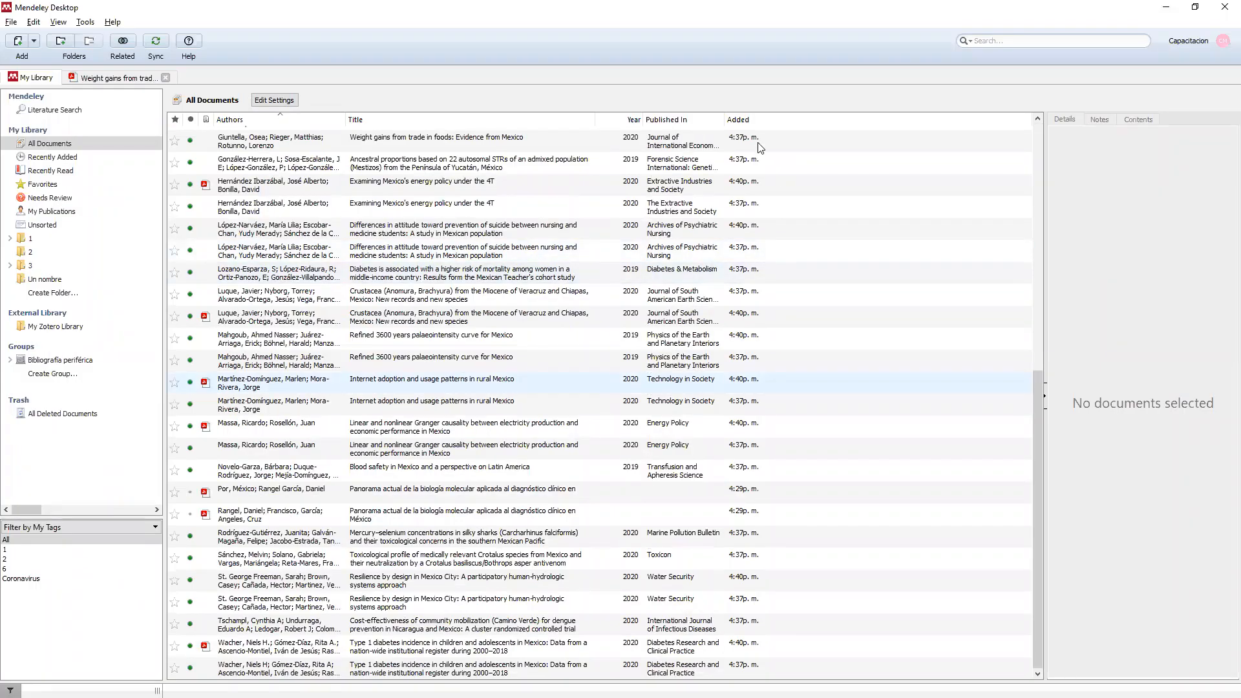
click(740, 120)
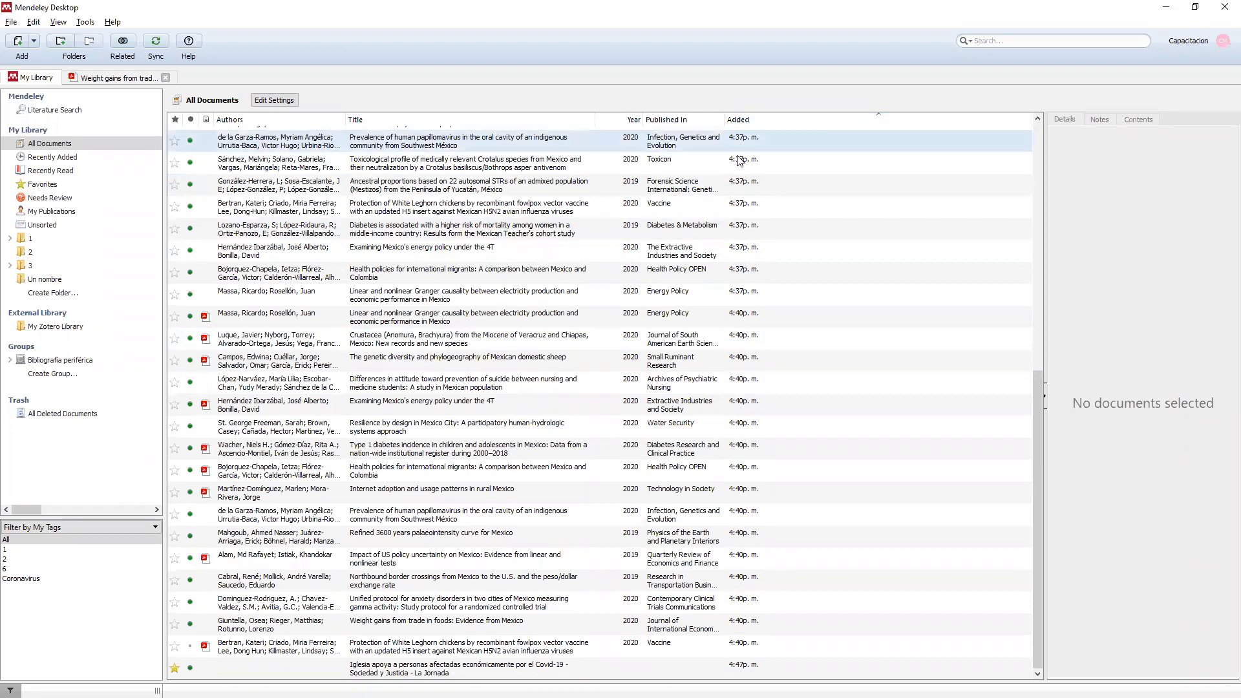
scroll(742, 157, up, 7)
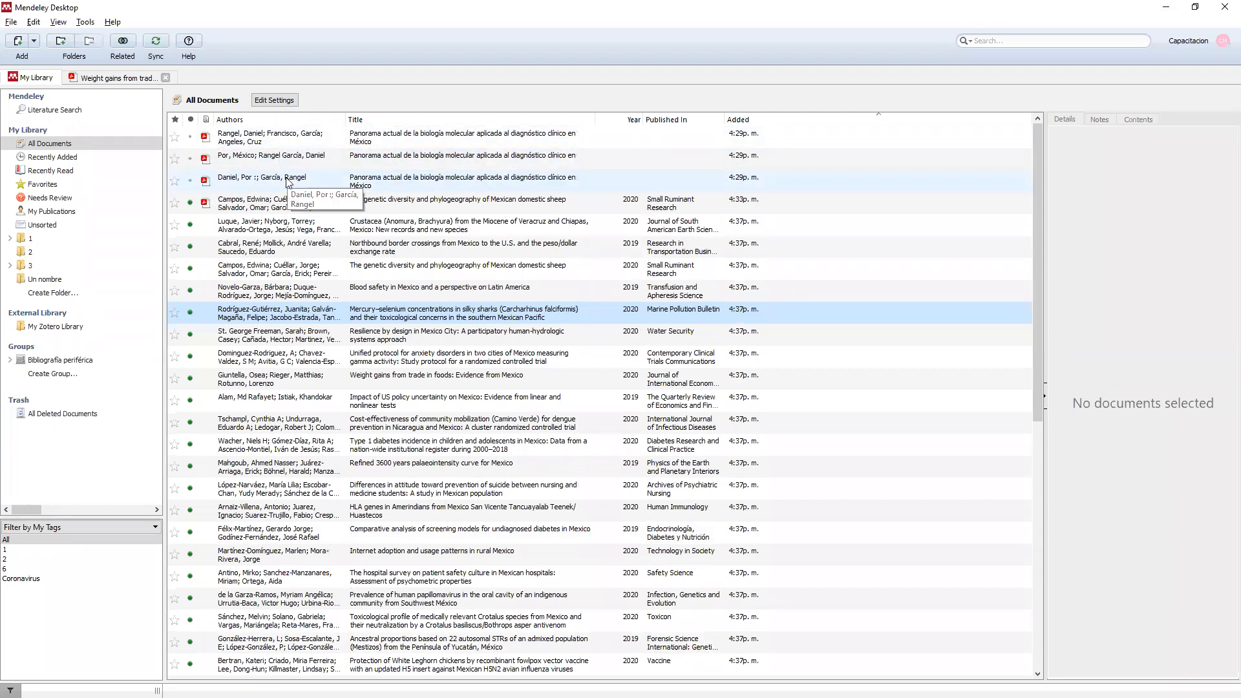
key(alt+Tab)
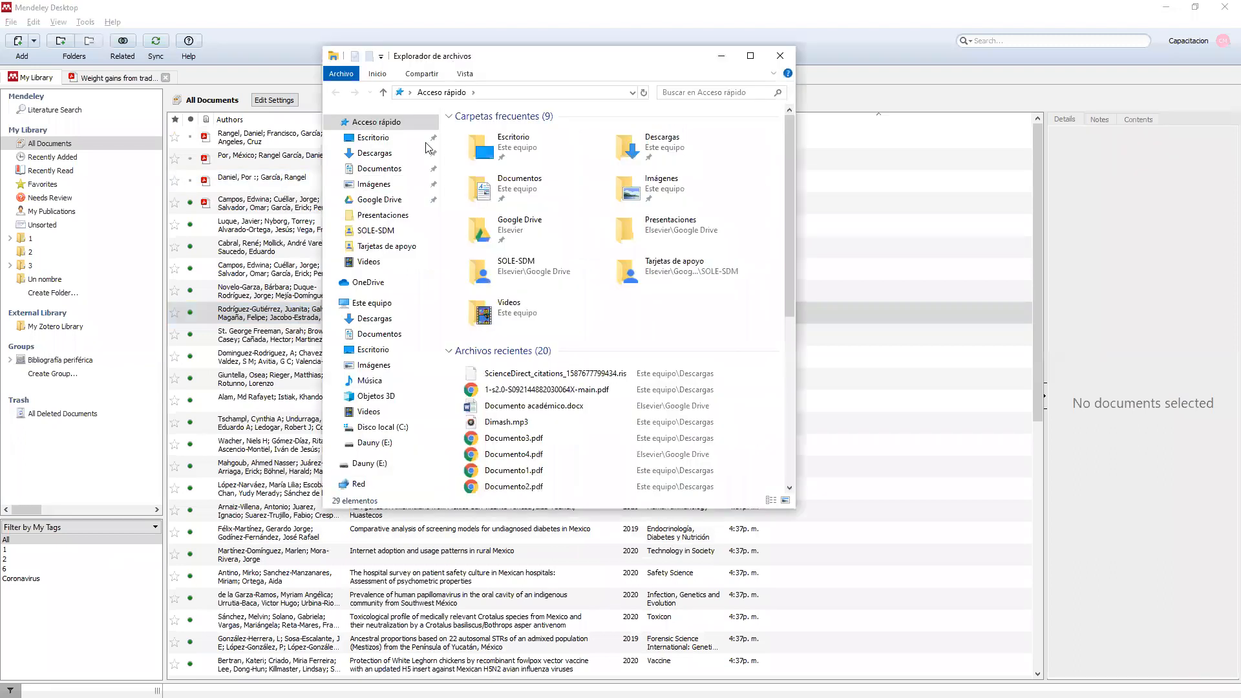
Remove the three Documento PDFs from Descargas, leaving 6 items, and go back to Mendeley.
click(384, 159)
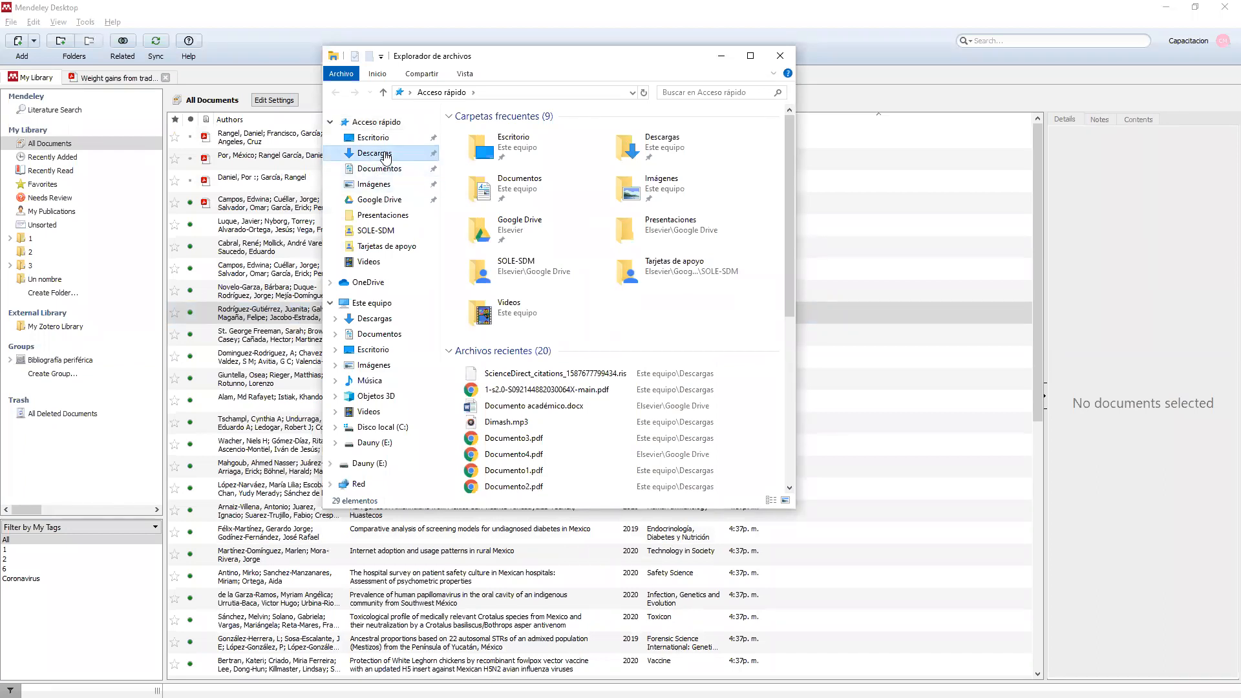
click(499, 178)
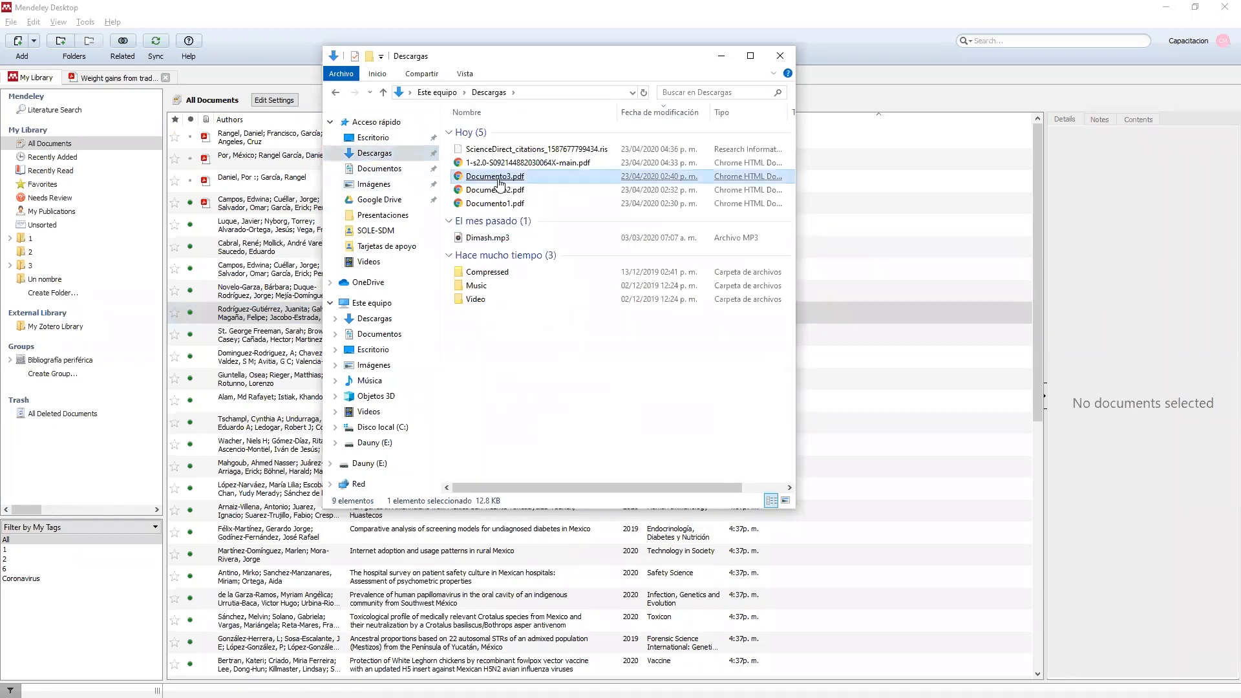
click(496, 190)
shift+click(489, 204)
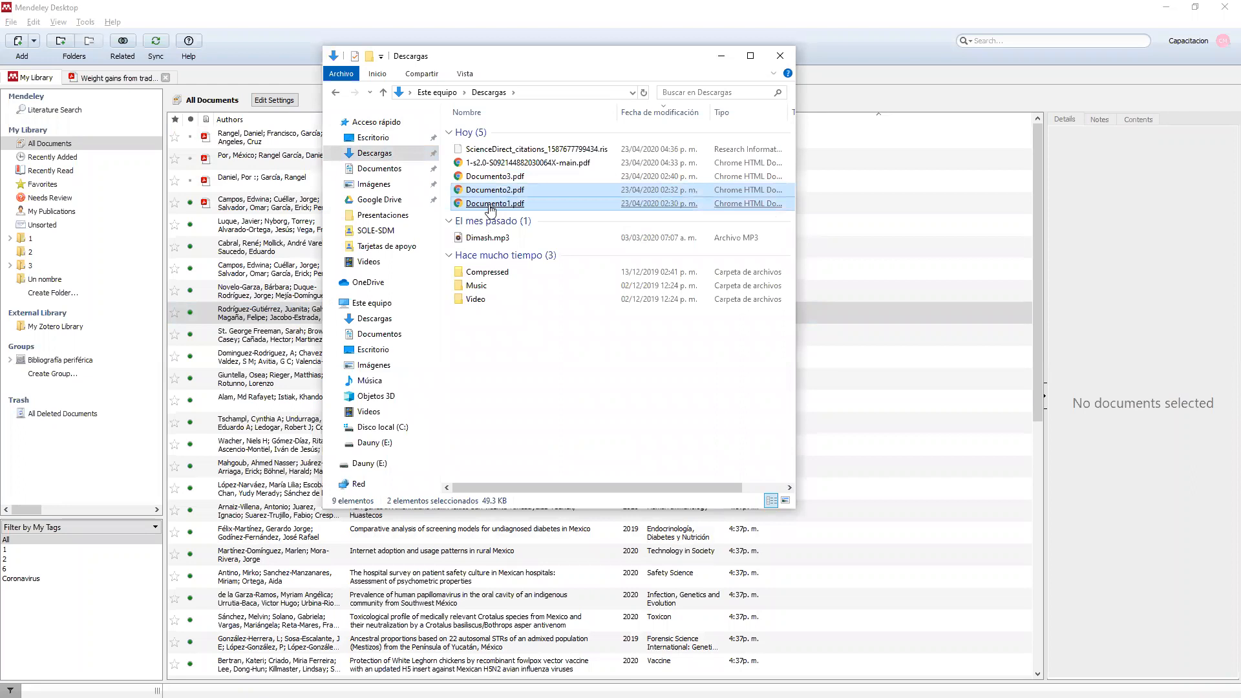
click(499, 178)
shift+click(498, 206)
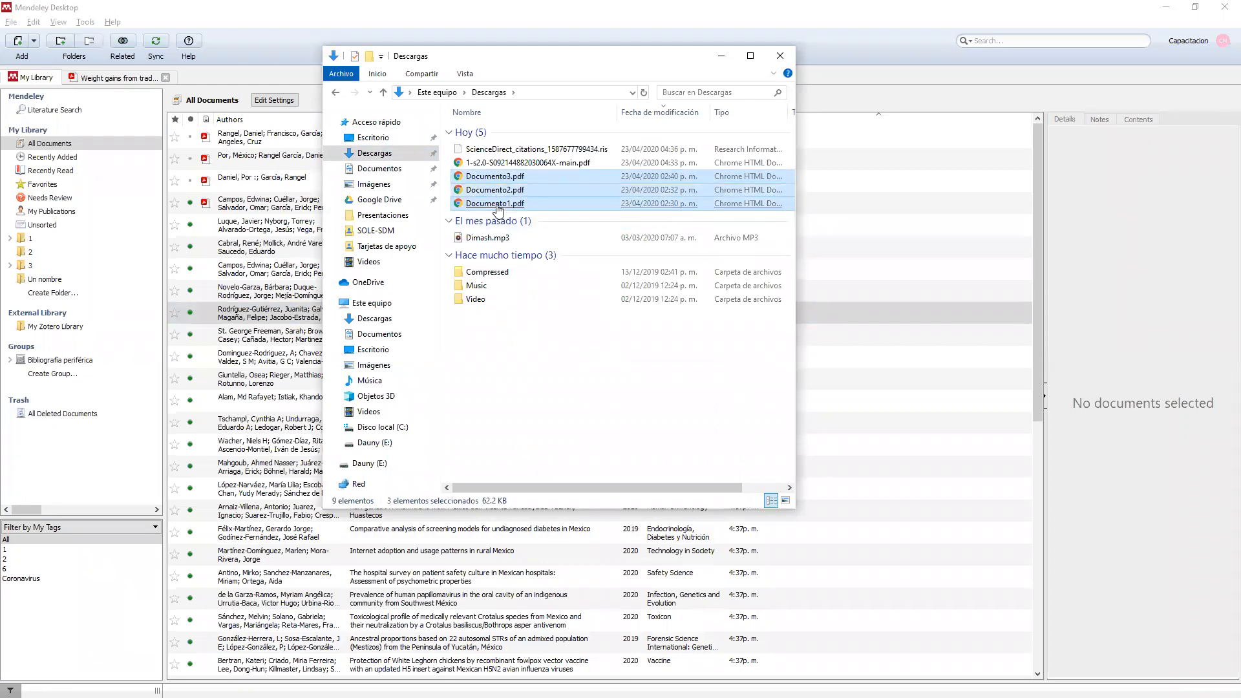
key(Delete)
click(499, 214)
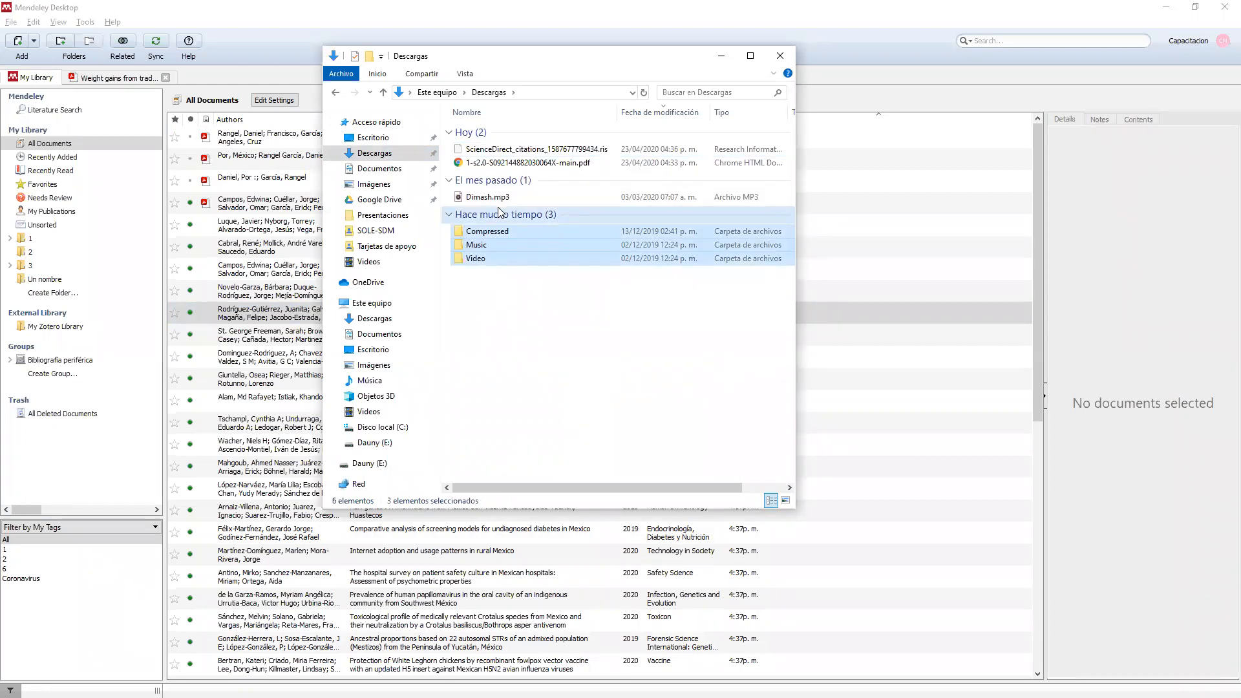
click(528, 12)
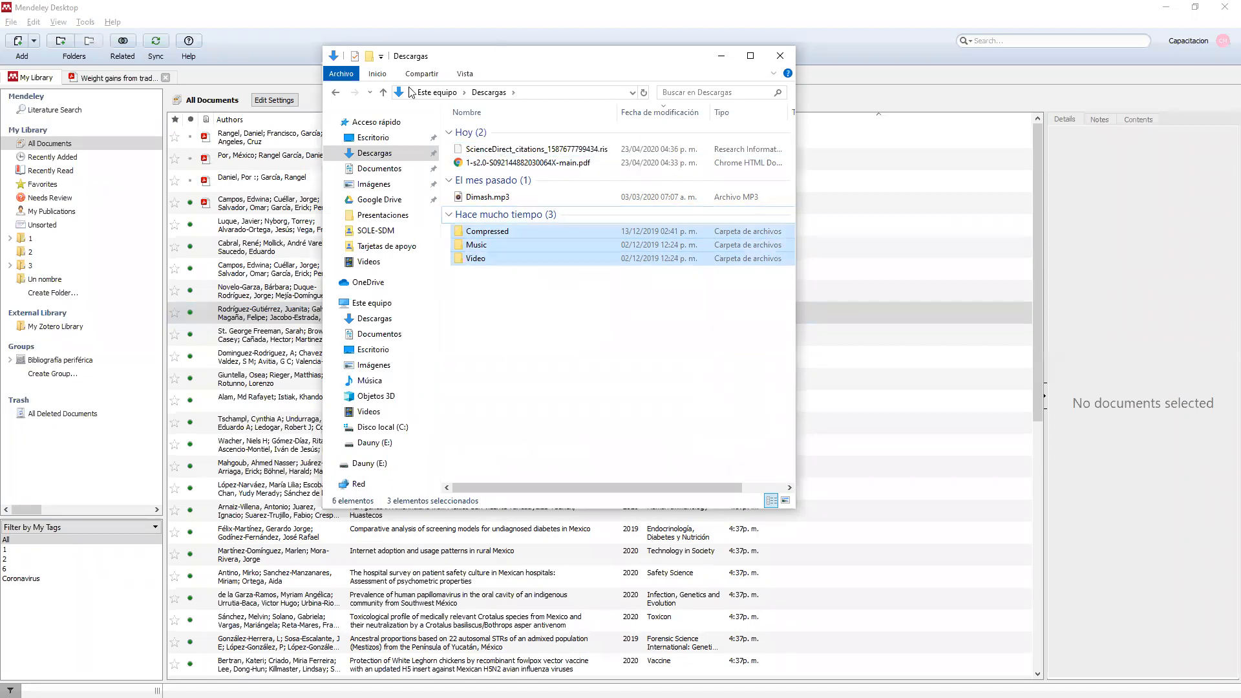
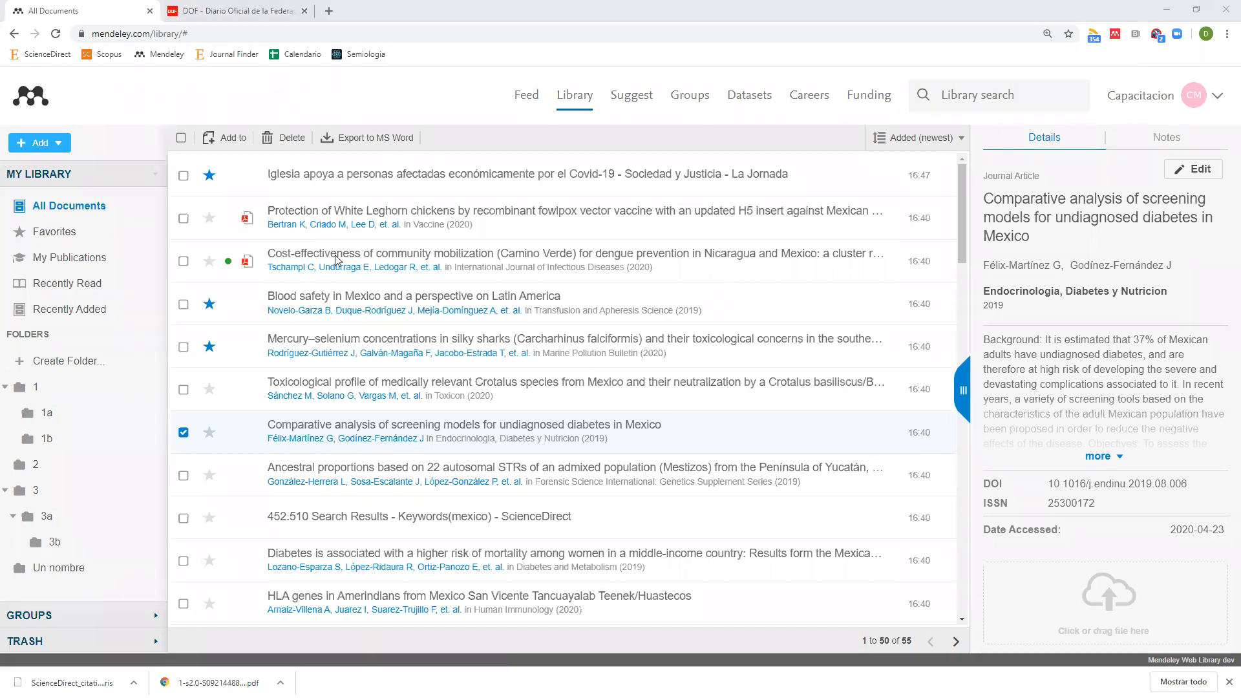
Put away the Downloads folder and reload the full Mendeley library list.
key(alt+Tab)
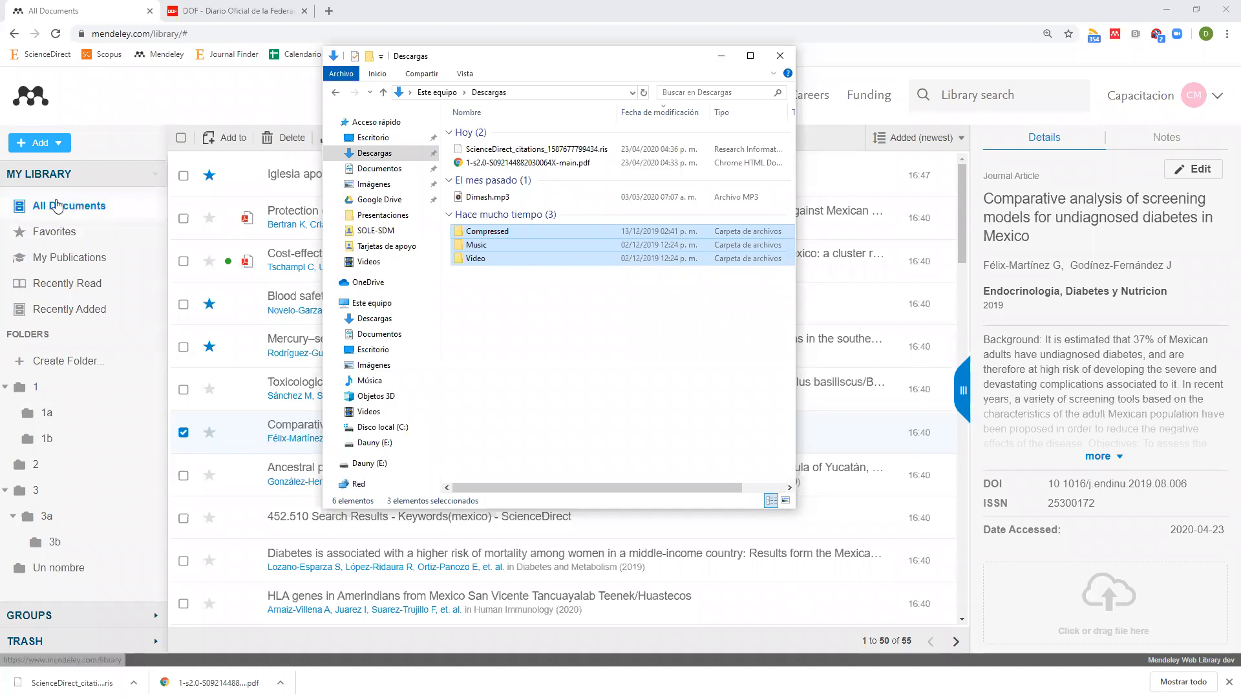
click(718, 59)
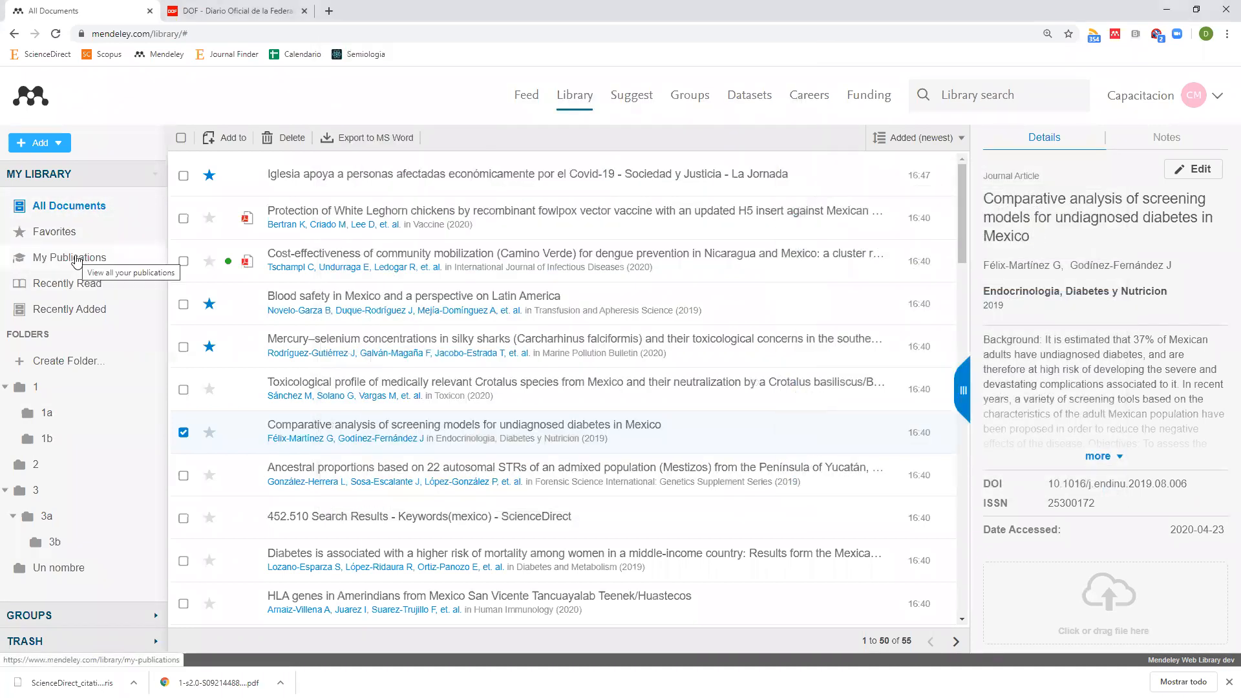
click(77, 206)
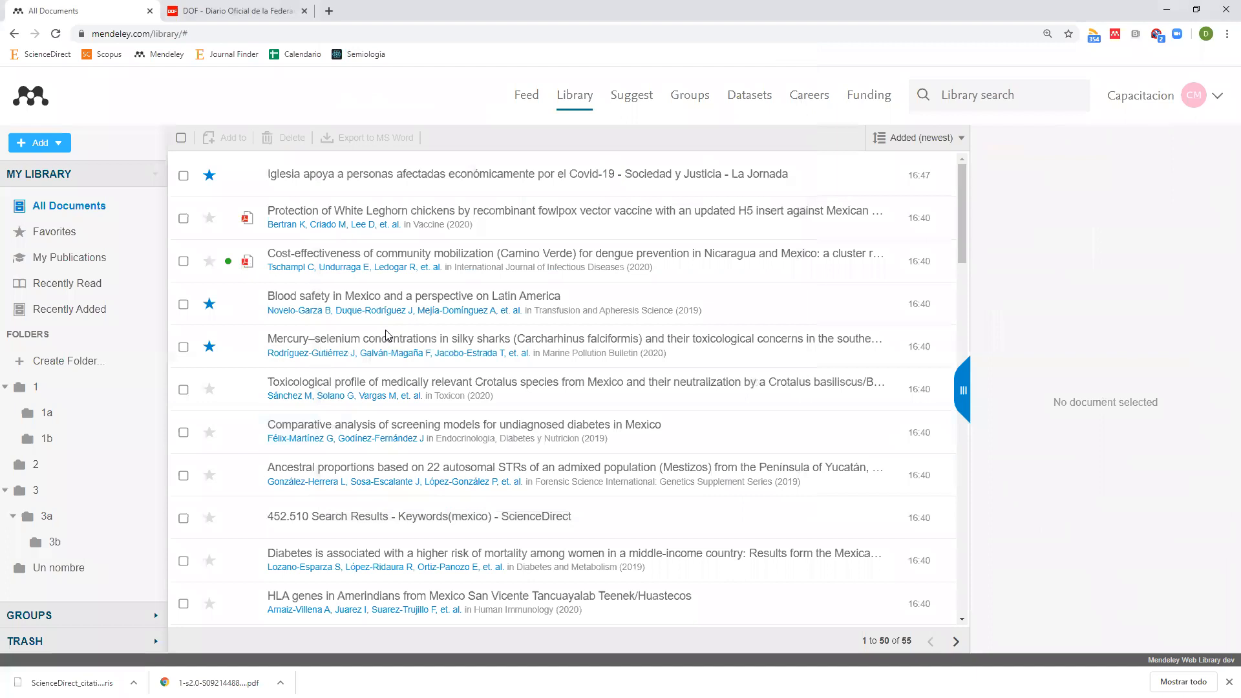
key(alt+Tab)
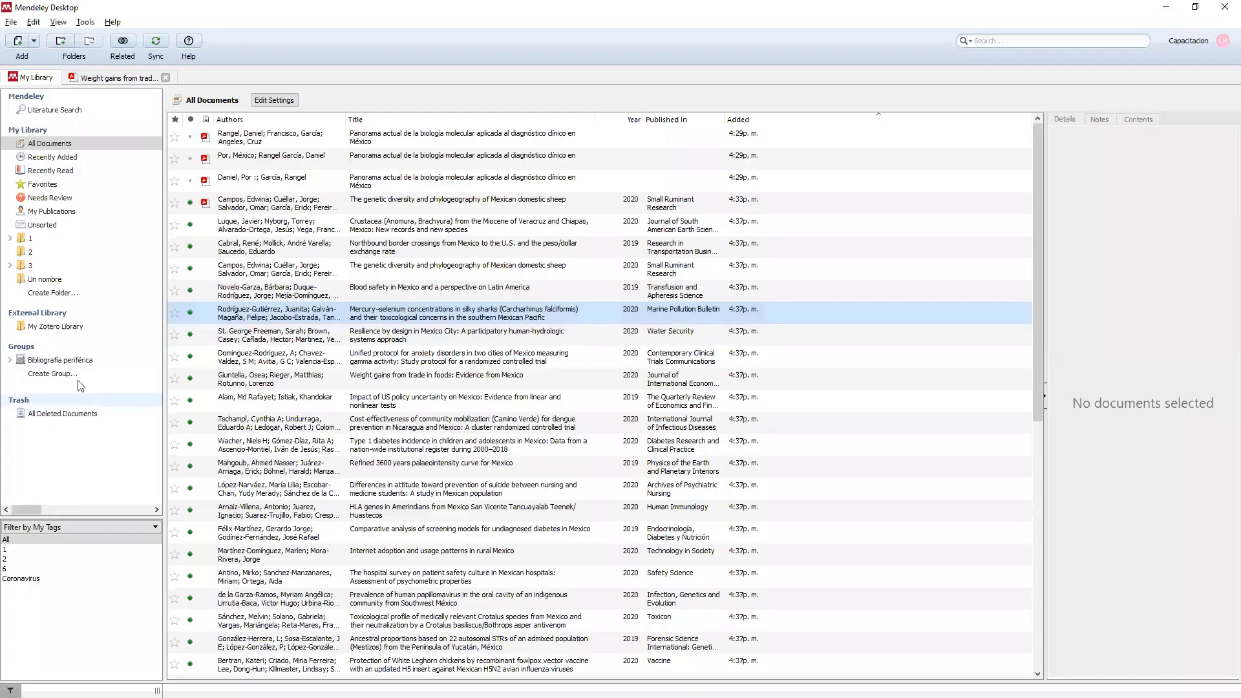
Keep folder 1 by declining its removal, show All Documents, and return to Documento académico.
click(31, 241)
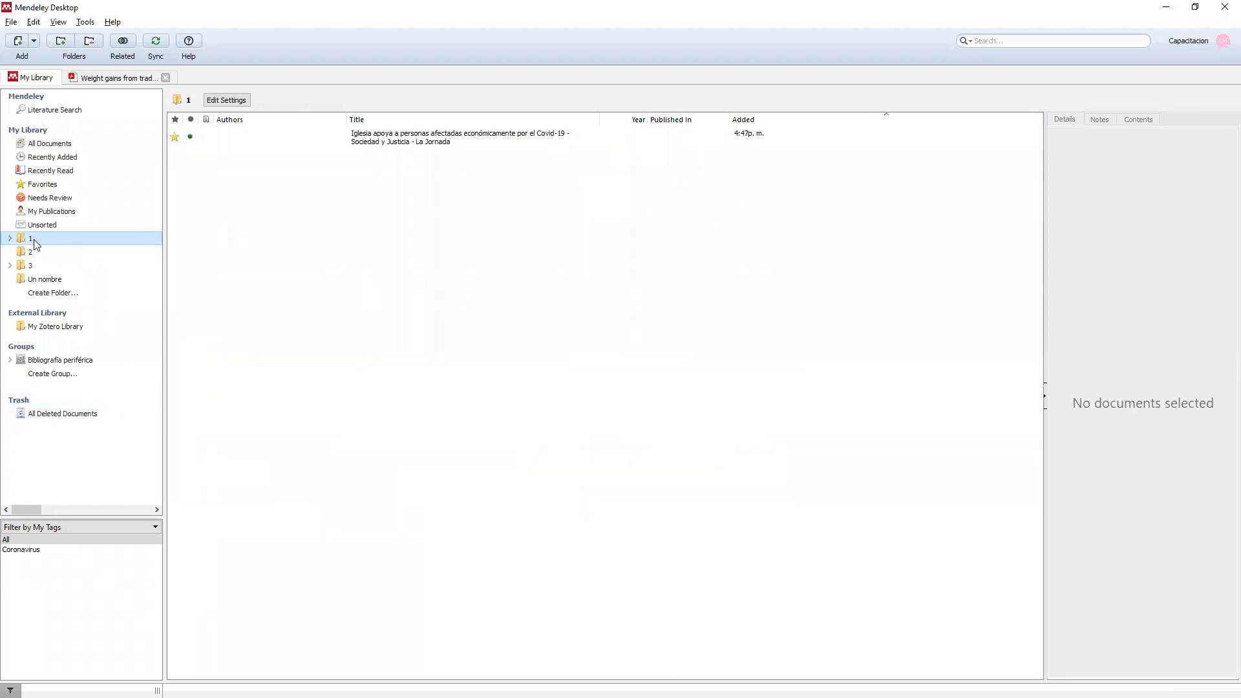
key(Delete)
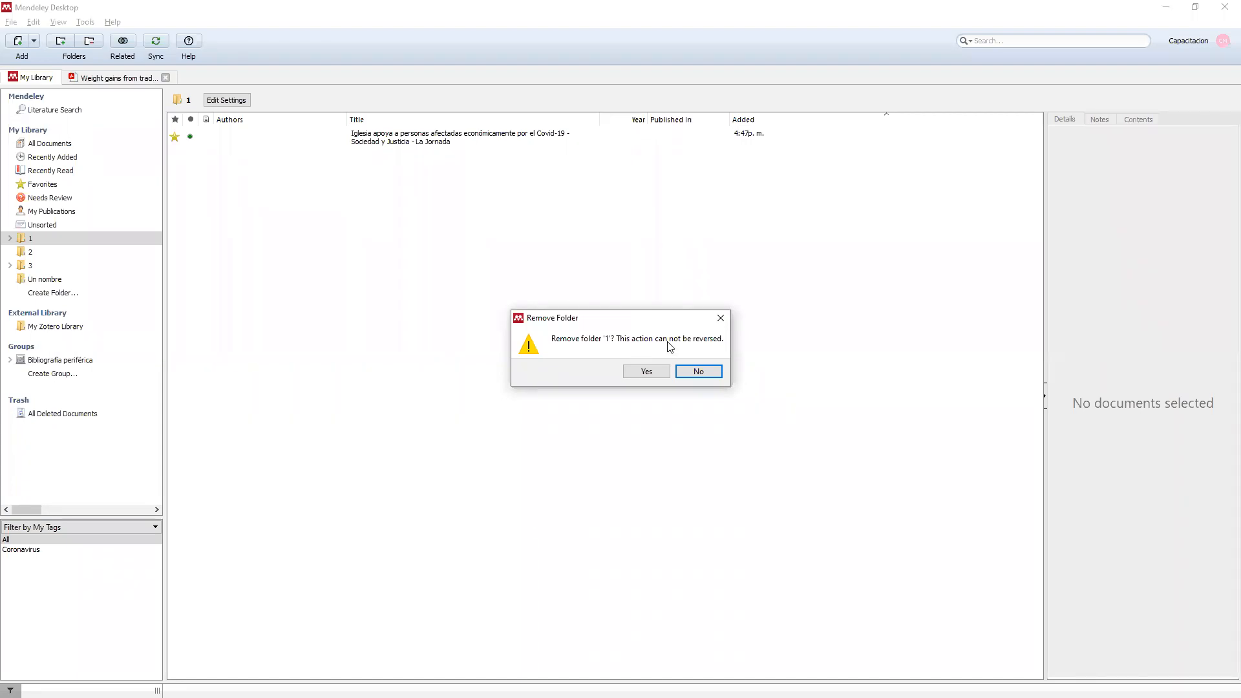
click(709, 373)
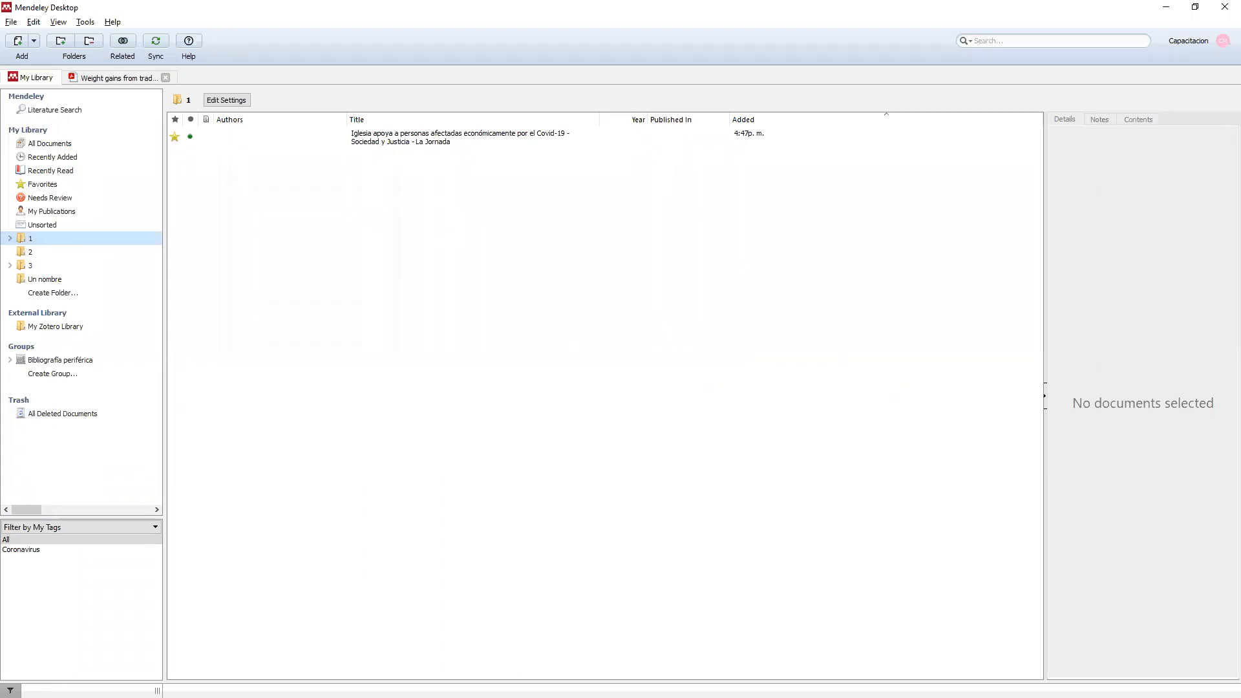
key(alt+Tab)
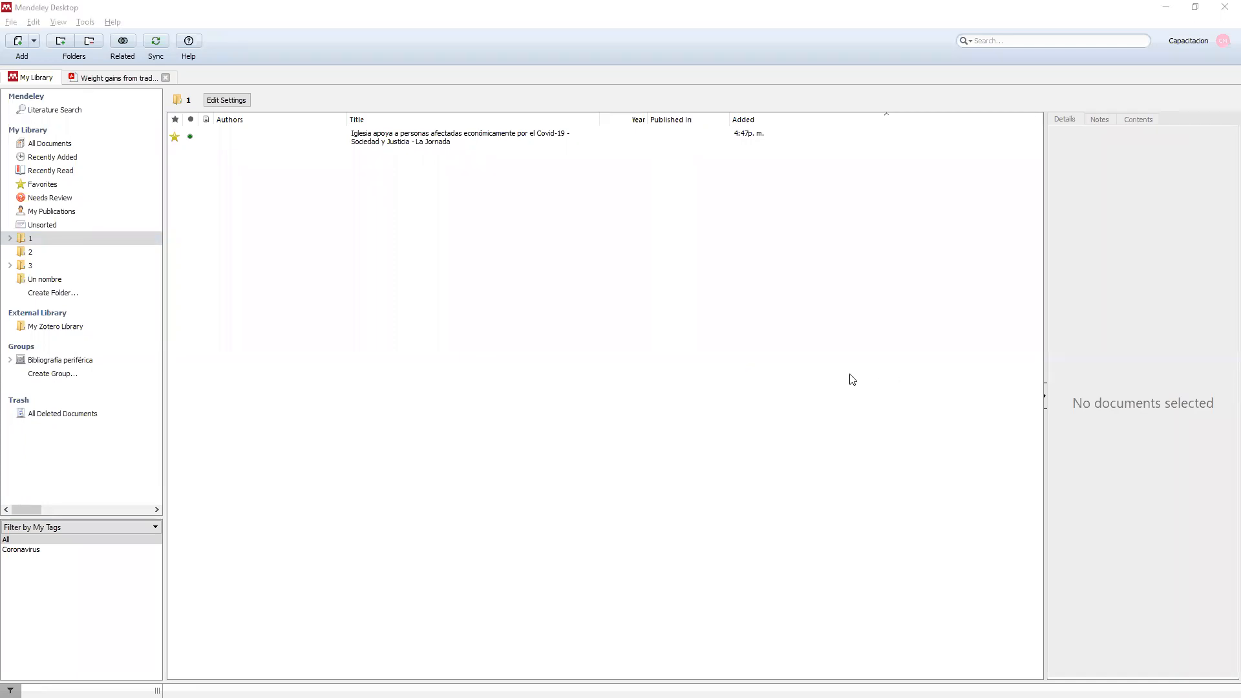
click(101, 147)
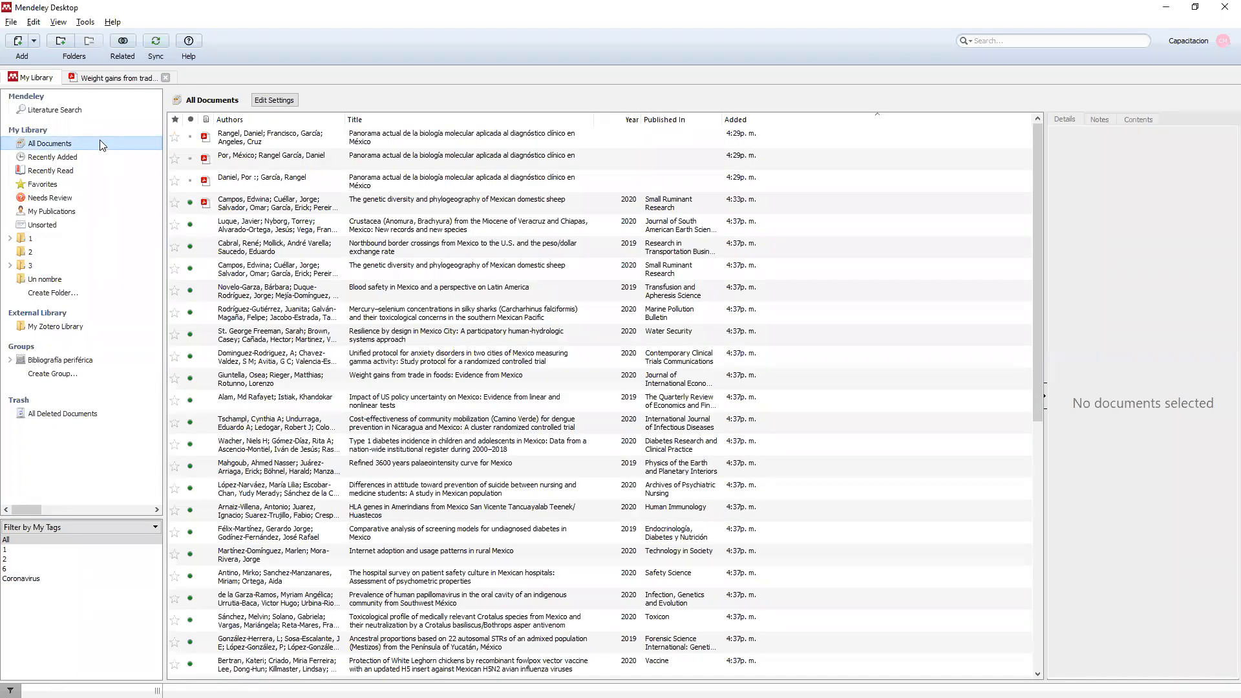
key(alt+Tab)
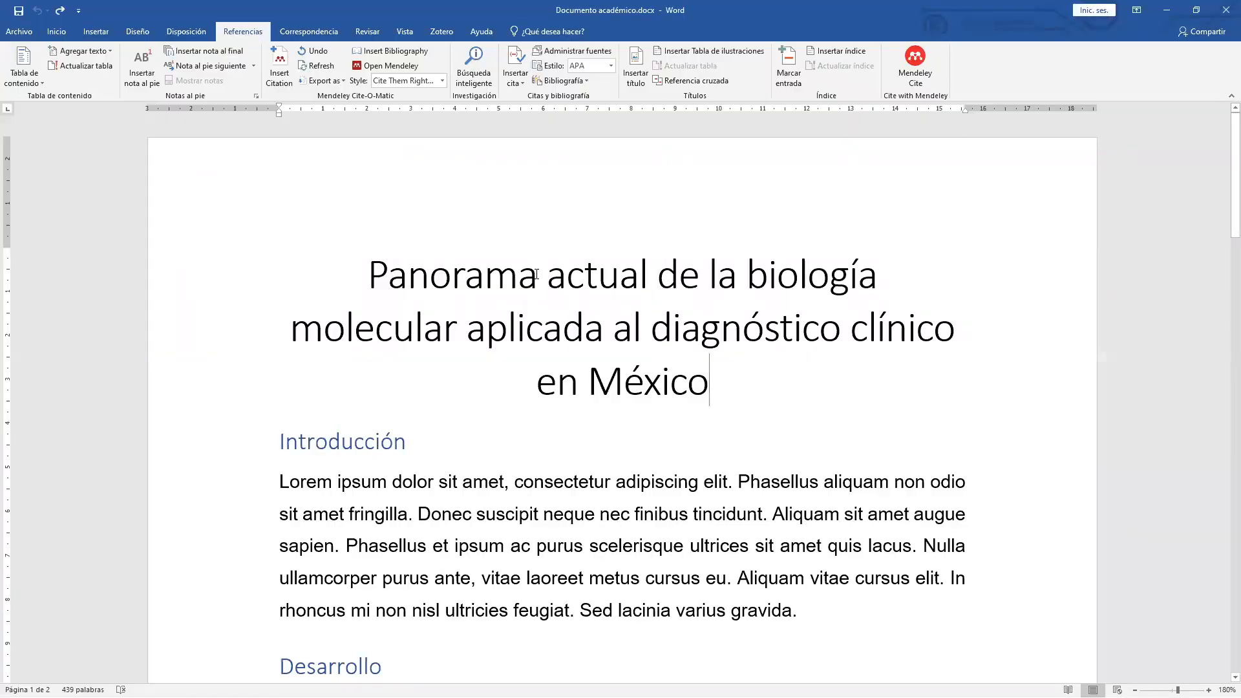
Wrap 'Lorem ipsum dolor sit amet, consectetur adipiscing elit' in quotation marks under Desarrollo.
scroll(536, 274, down, 5)
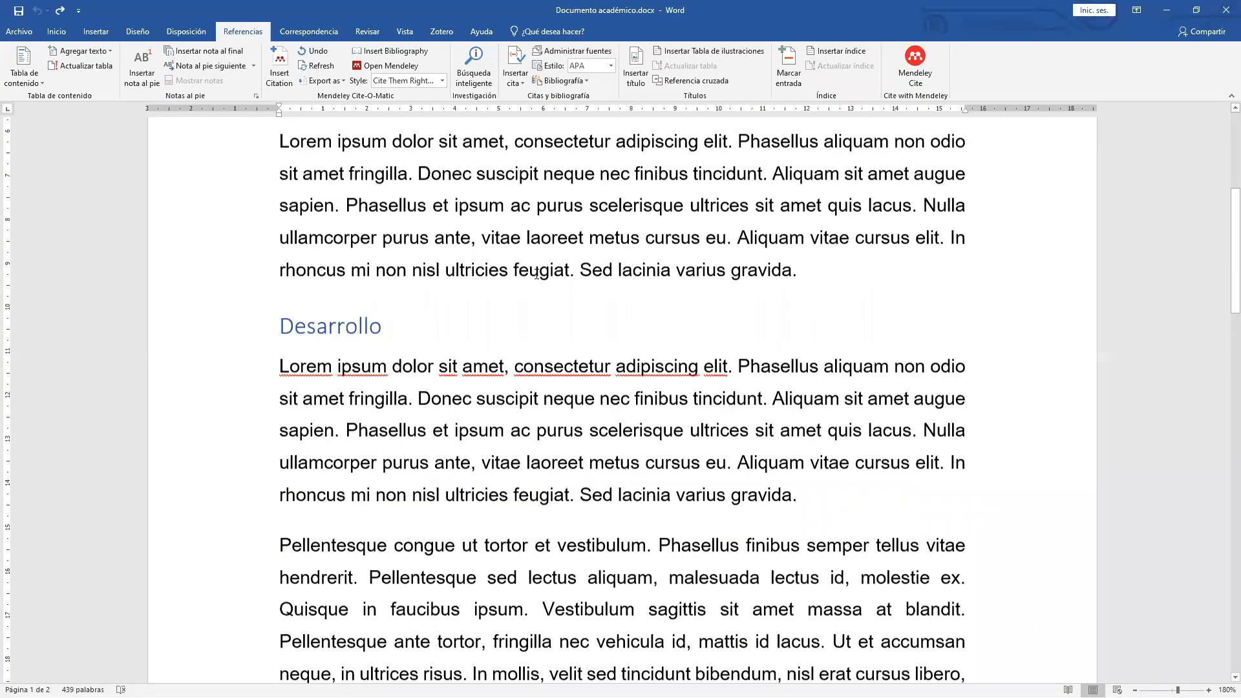
scroll(537, 274, up, 3)
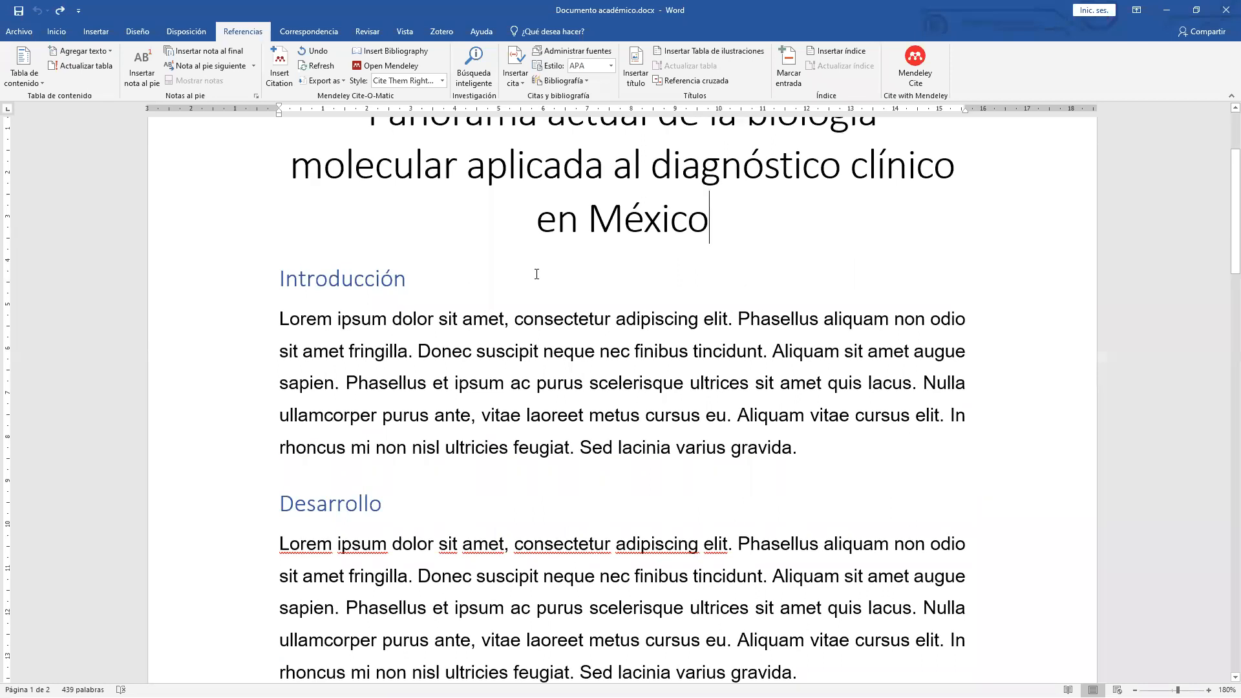
scroll(535, 275, up, 3)
scroll(517, 378, down, 3)
scroll(517, 378, down, 2)
scroll(283, 230, down, 3)
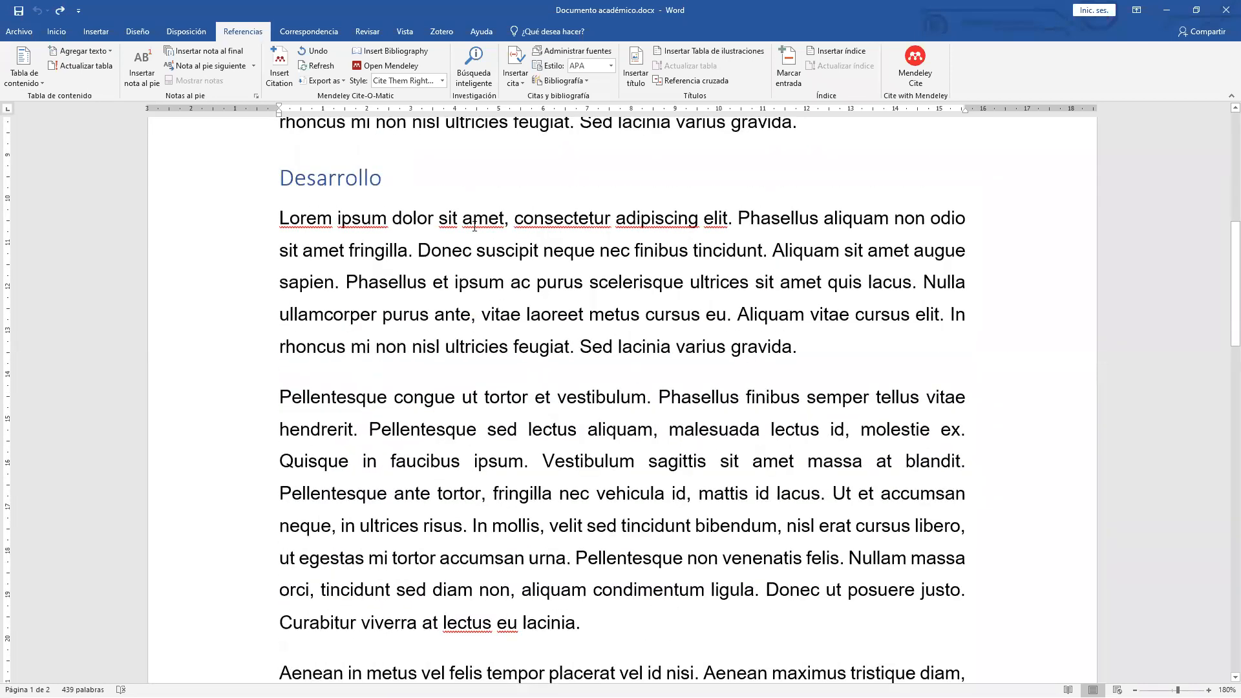
drag(279, 220, 709, 222)
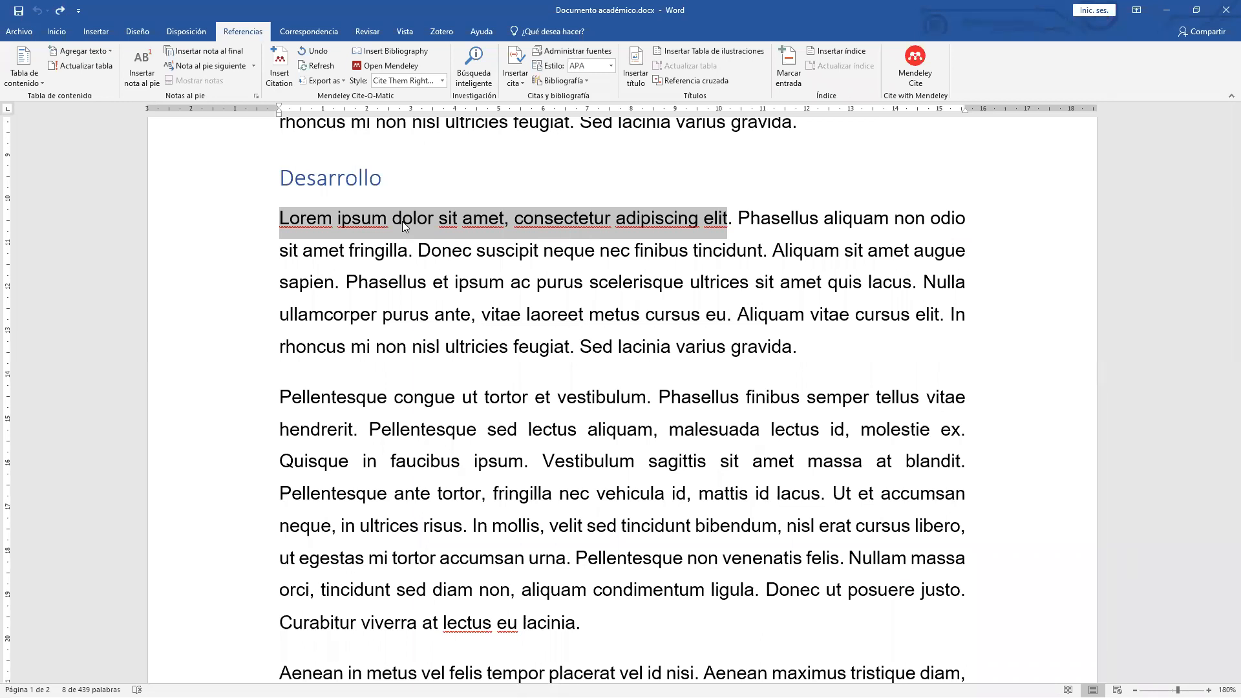
click(280, 220)
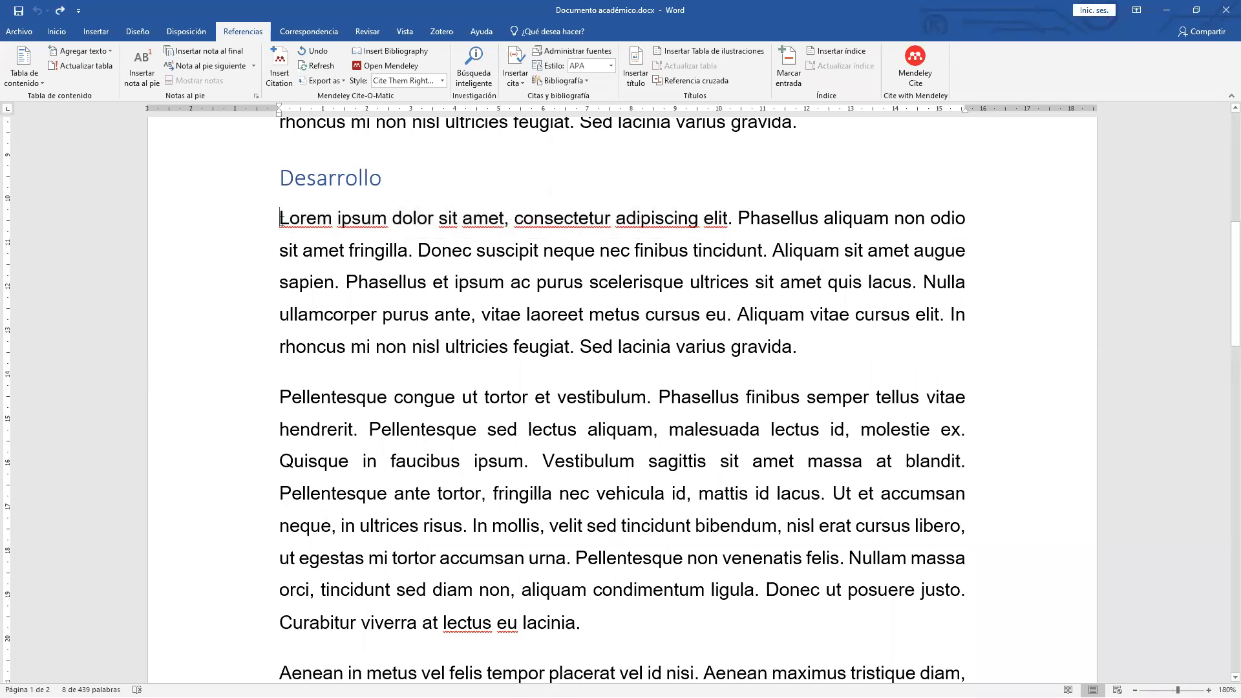
text(")
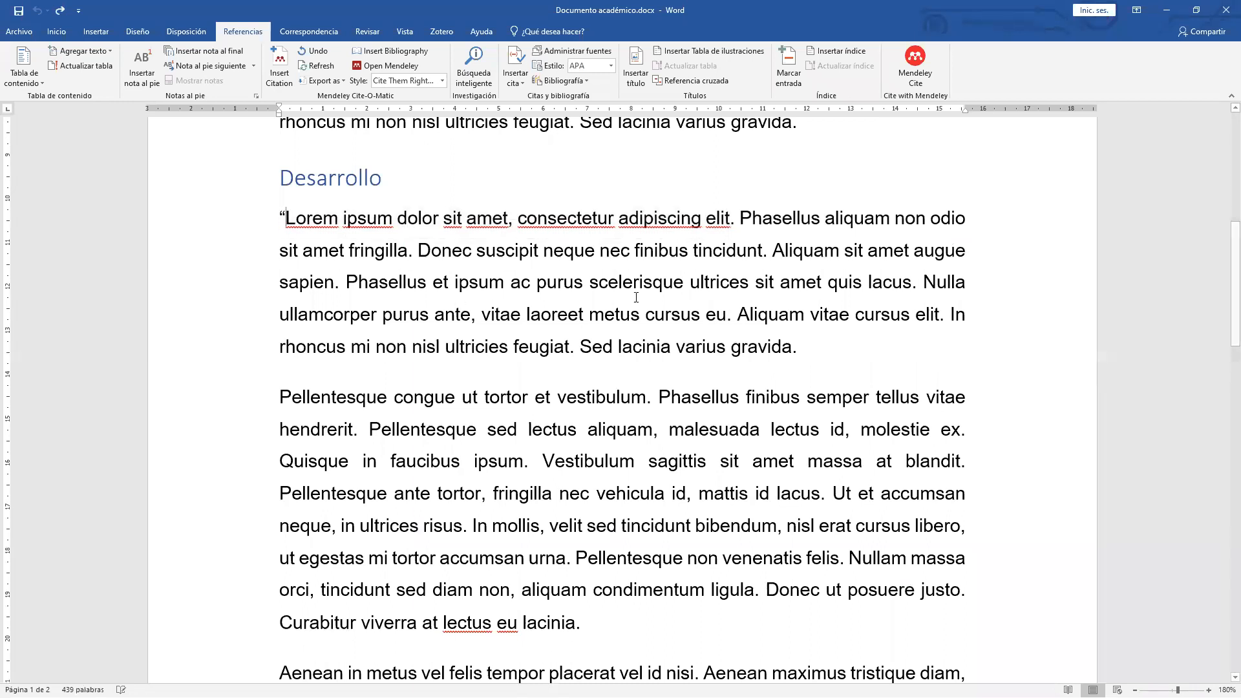
click(730, 221)
text(")
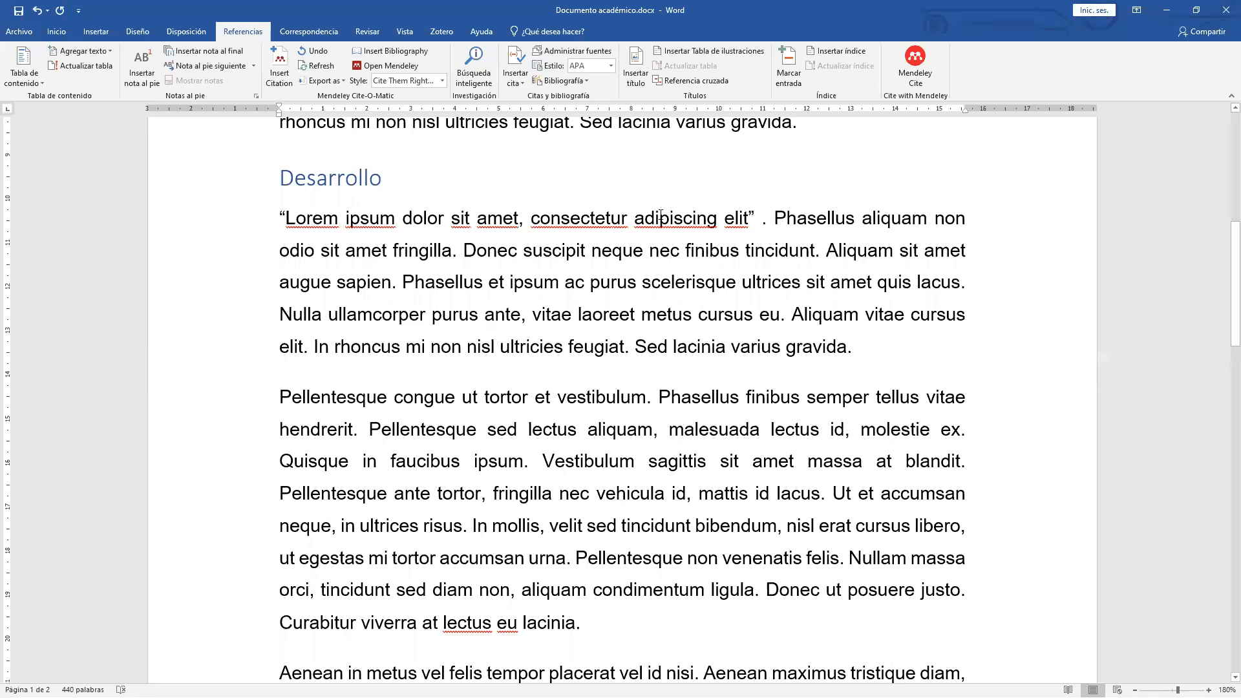
Insert a Mendeley citation of the Massa and Rosellón 2020 paper after the quote.
click(282, 64)
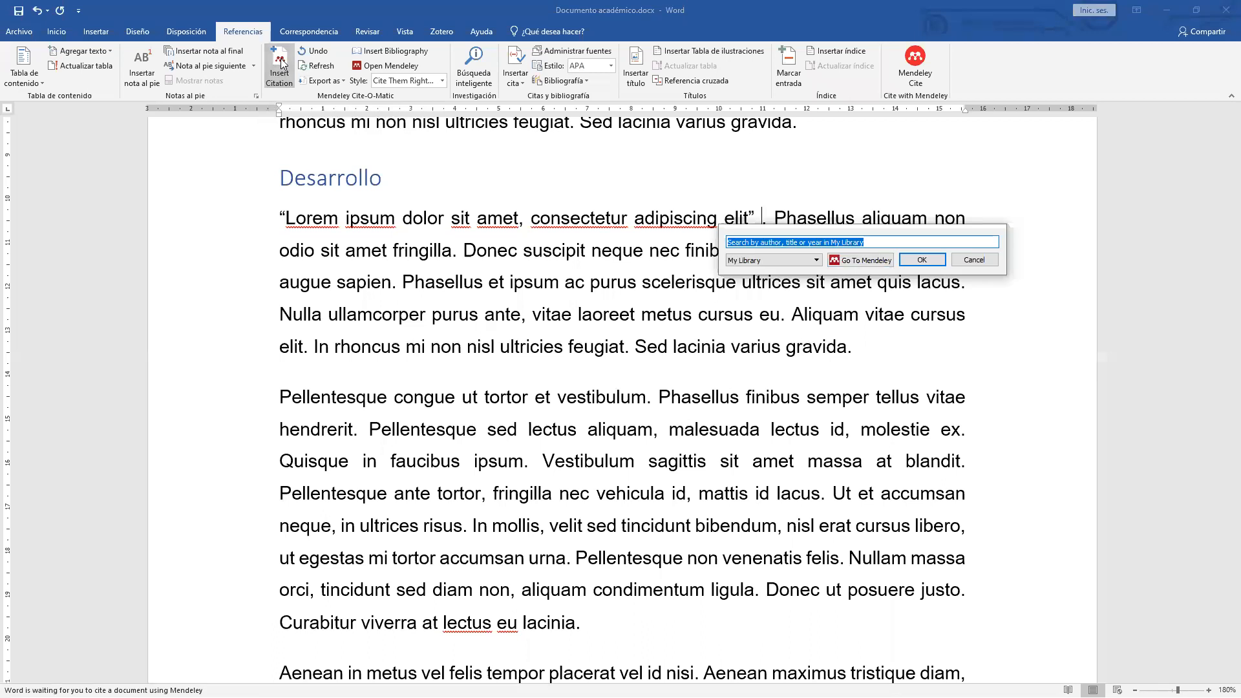
click(871, 261)
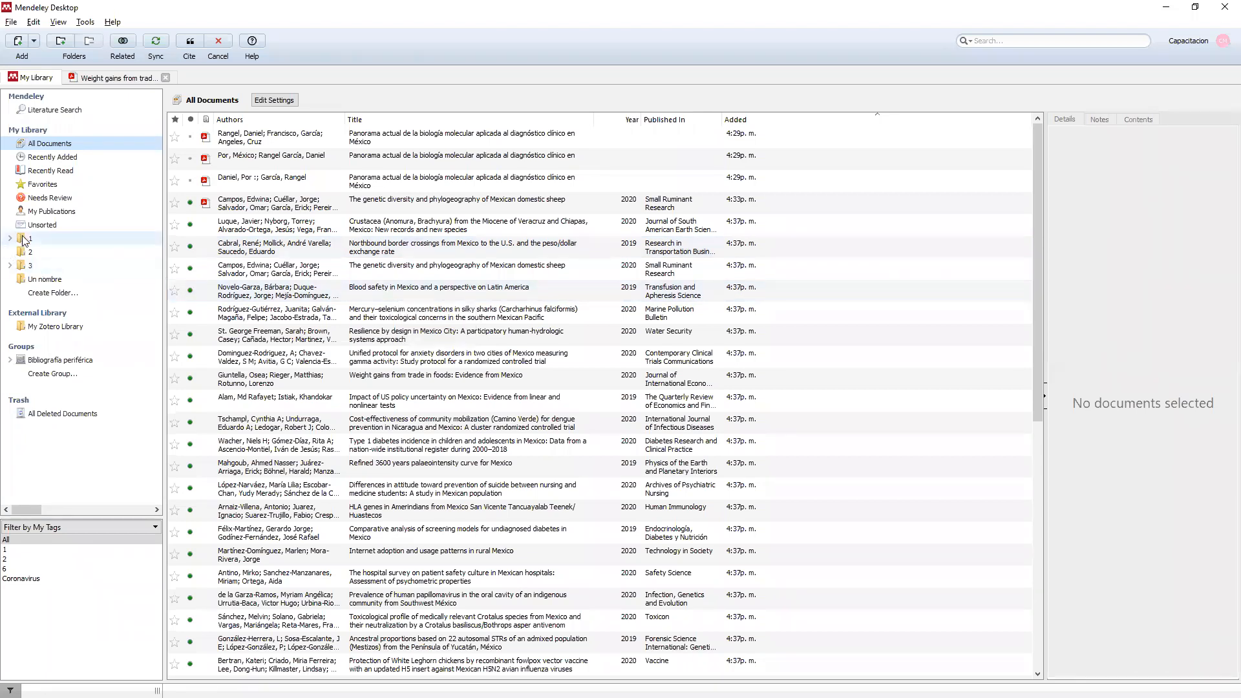
scroll(200, 357, down, 7)
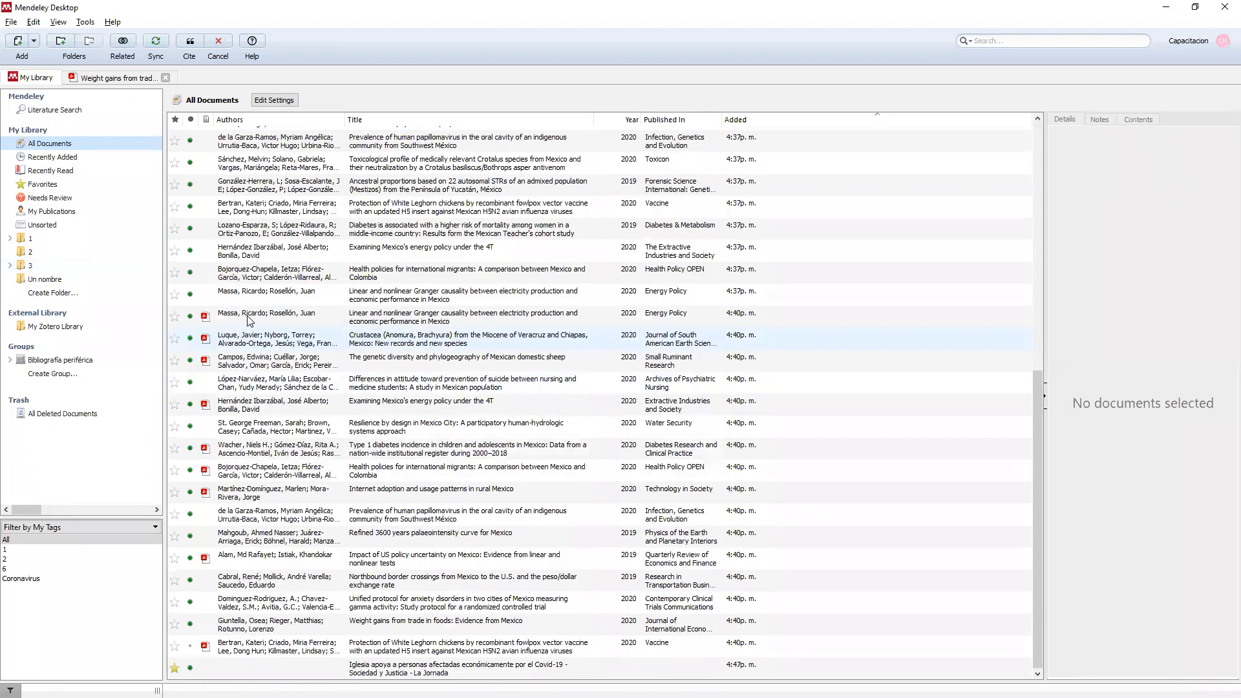
click(249, 321)
click(190, 48)
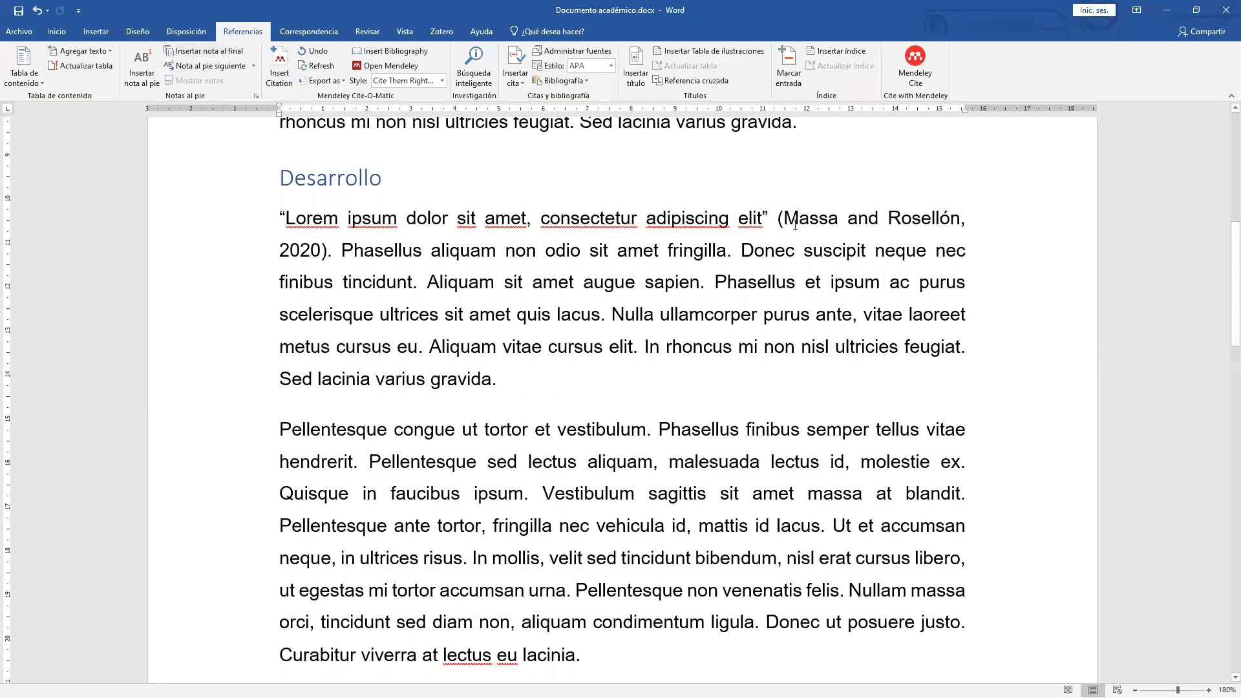
Set the Mendeley citation style to American Psychological Association 7th edition.
double_click(324, 260)
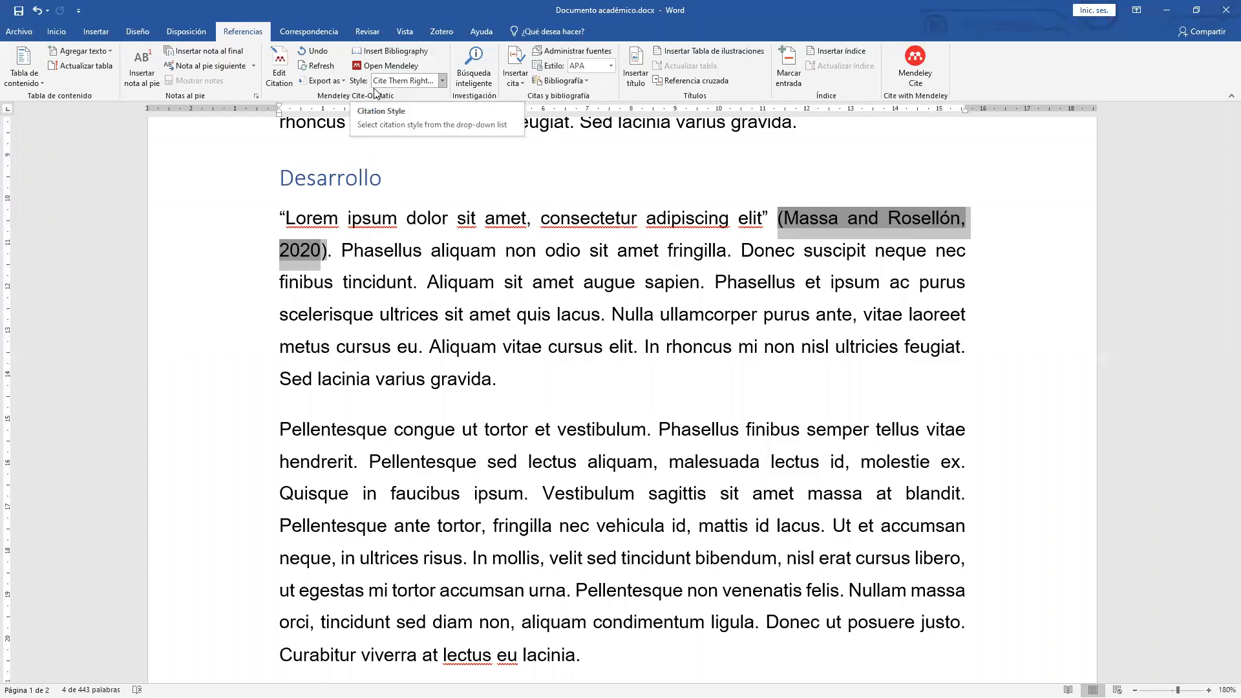
click(442, 81)
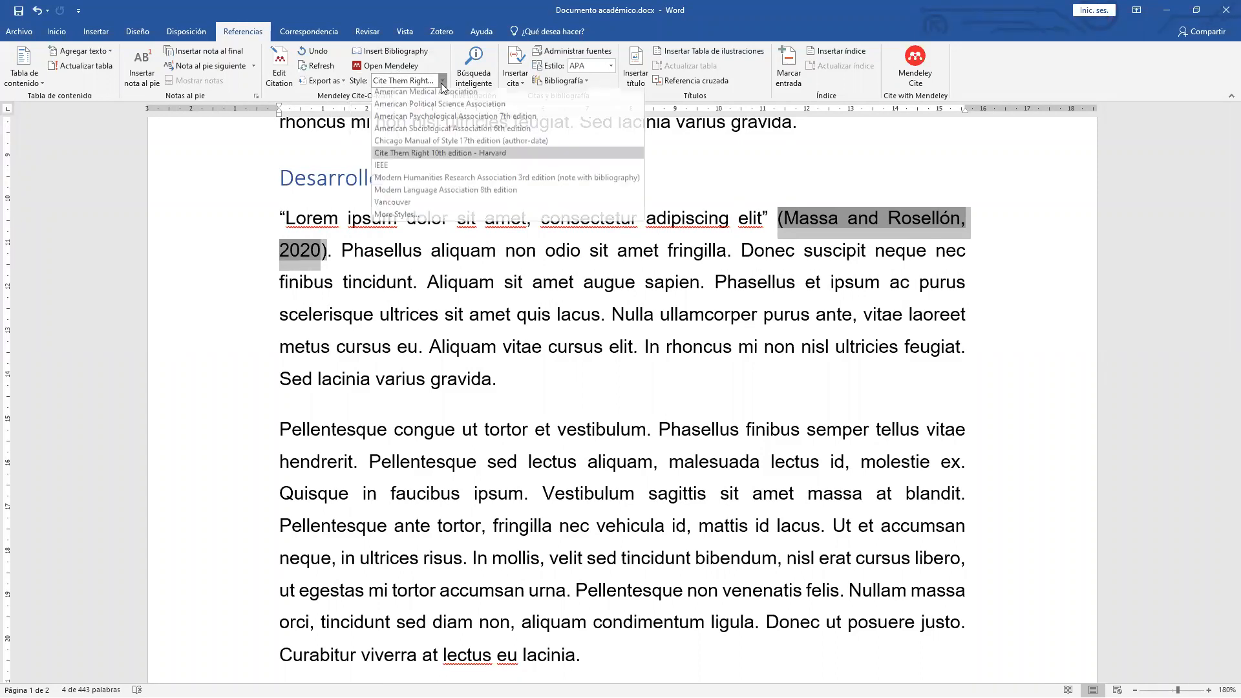
click(493, 121)
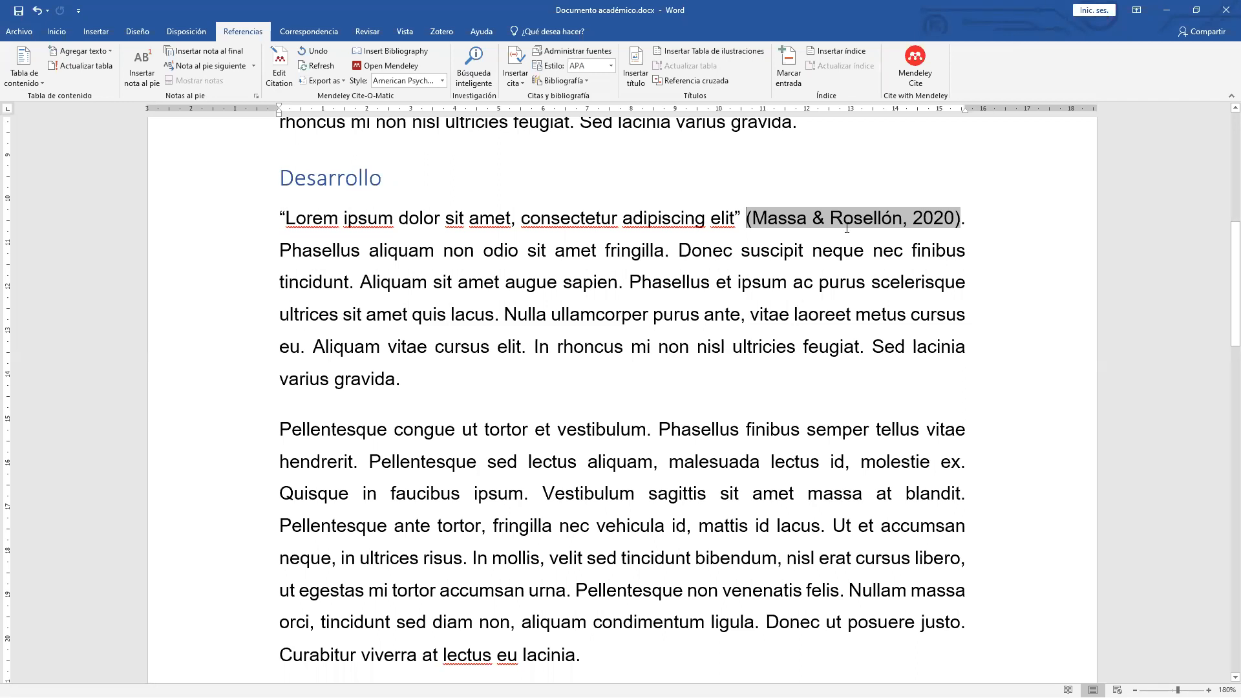
scroll(500, 351, down, 3)
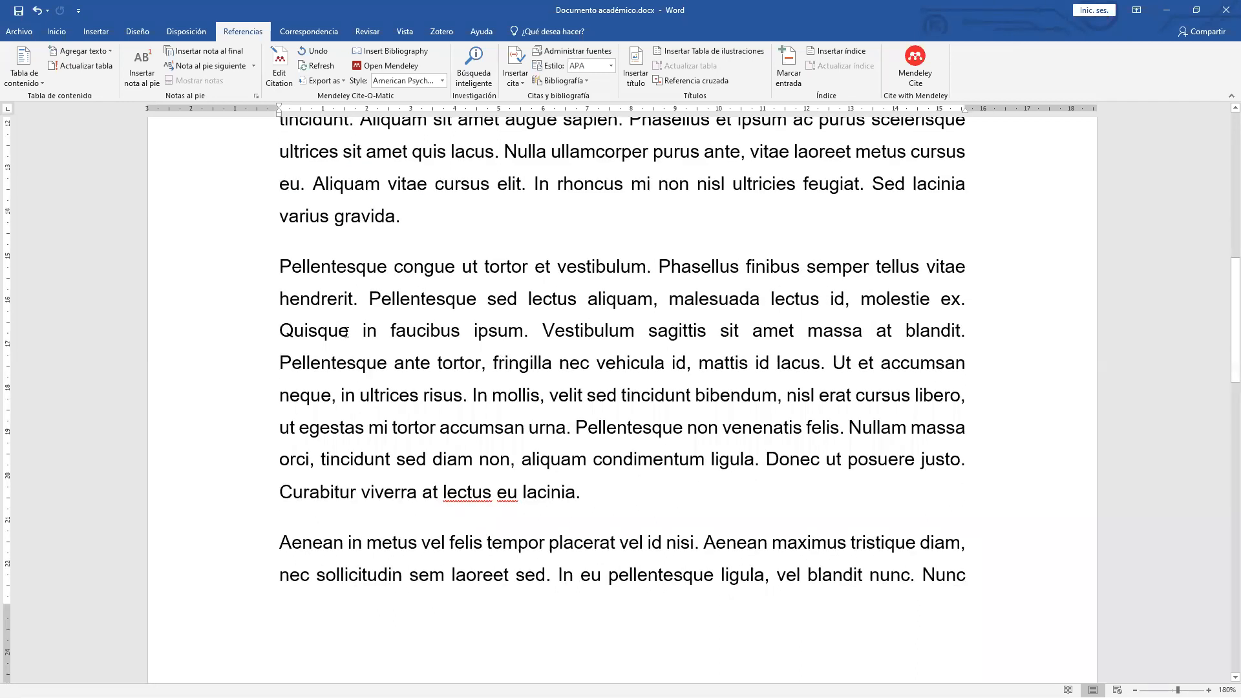
Indent the 'Pellentesque congue' paragraph as a block quote.
drag(279, 265, 601, 499)
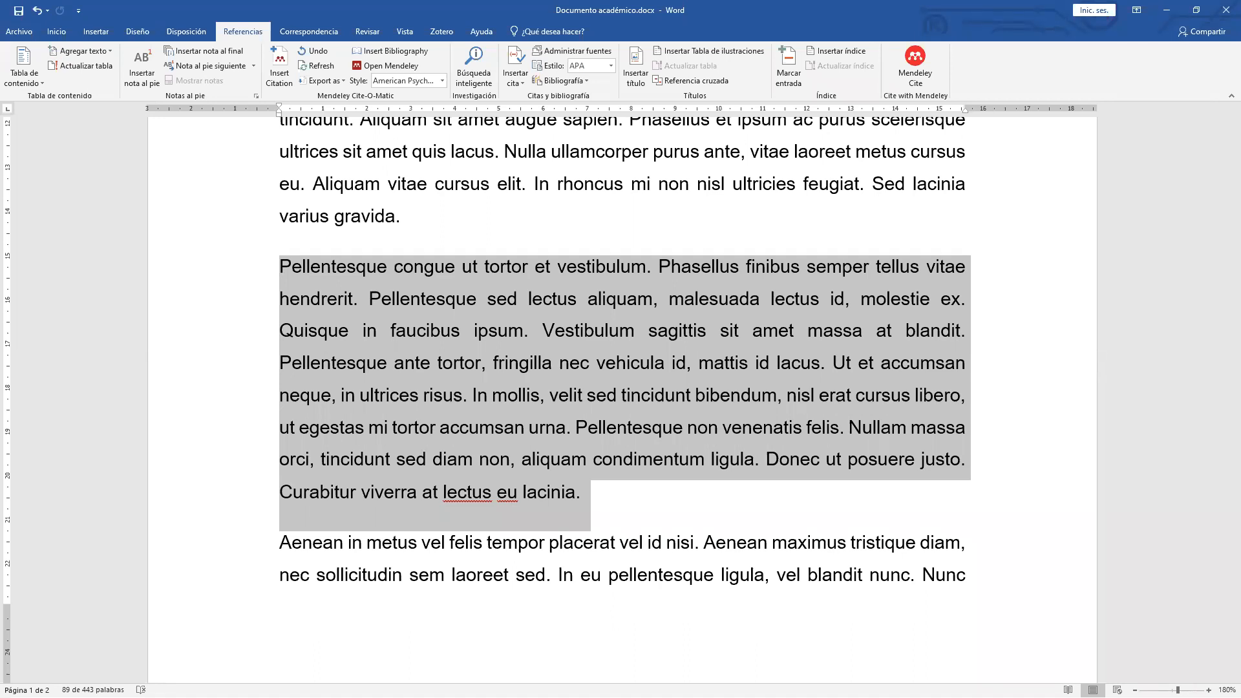
key(alt+Tab)
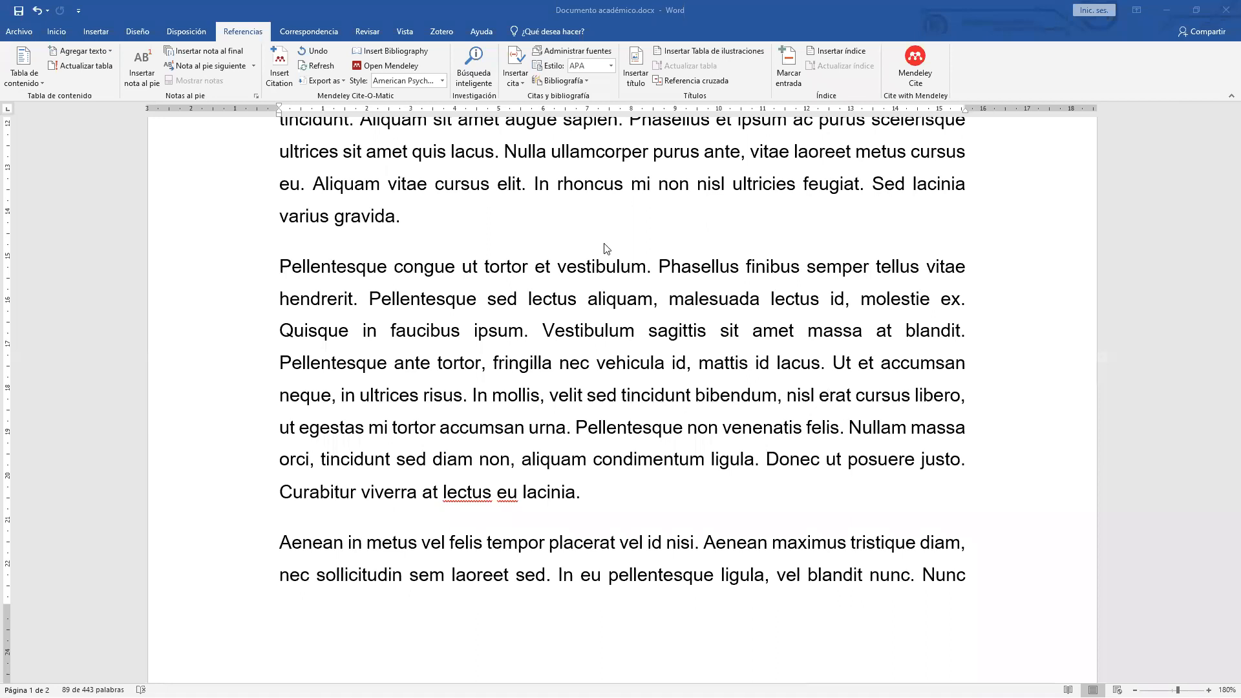
click(698, 19)
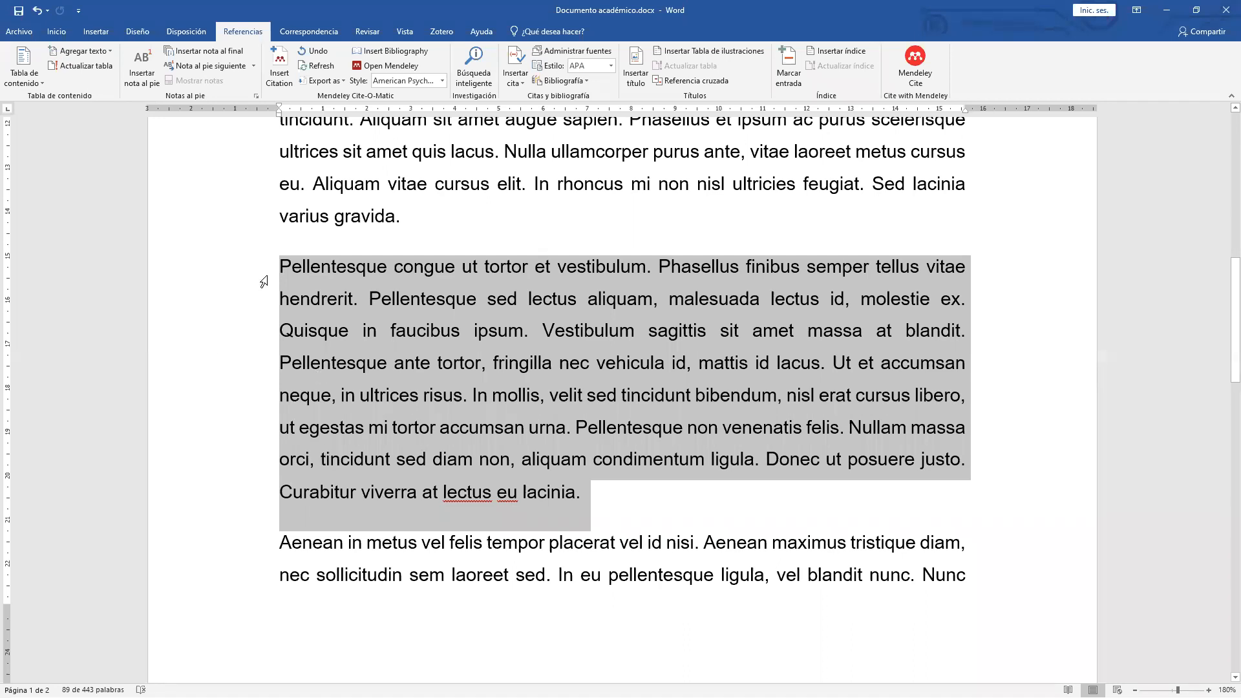
key(ctrl+m)
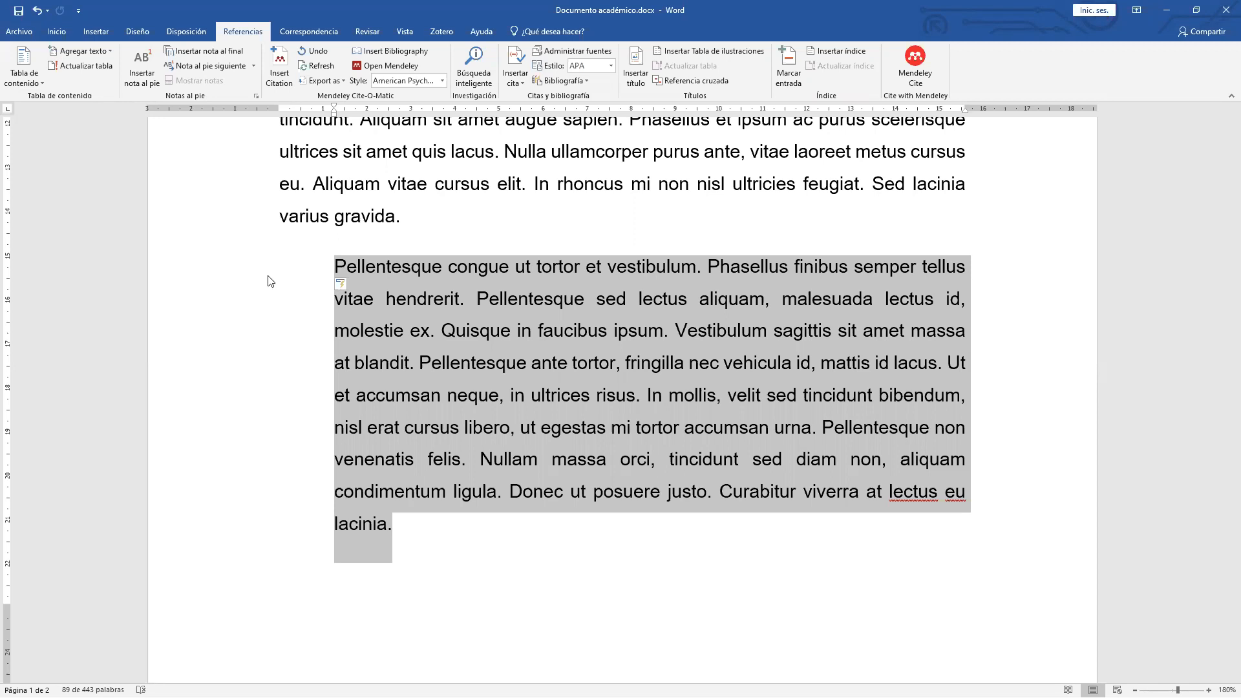
Cite the Campos et al. 2020 Mexican domestic sheep paper after 'lacinia'.
click(391, 532)
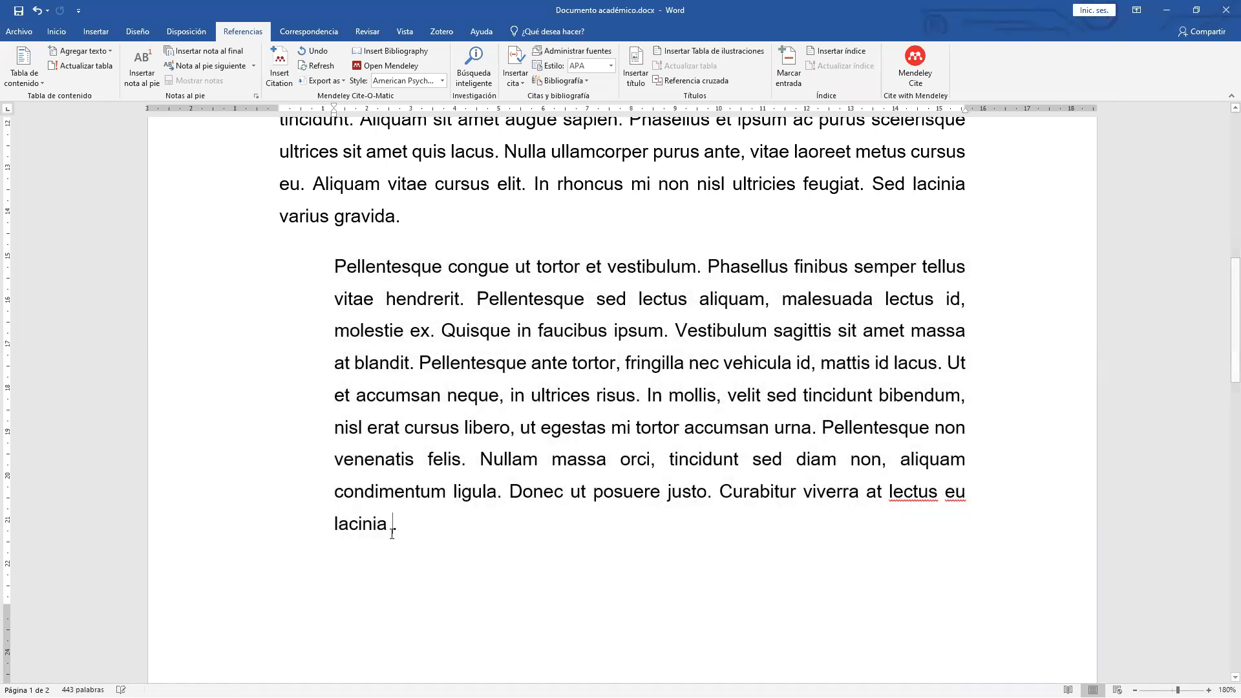
click(279, 58)
click(496, 566)
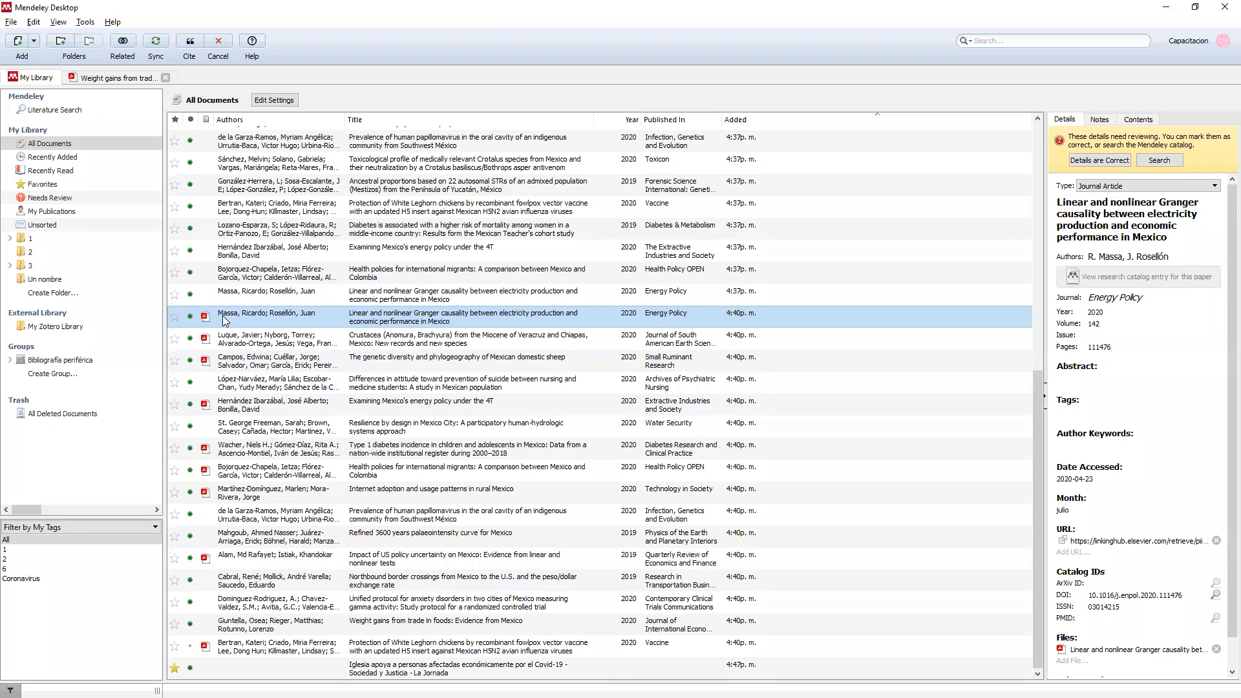
click(227, 366)
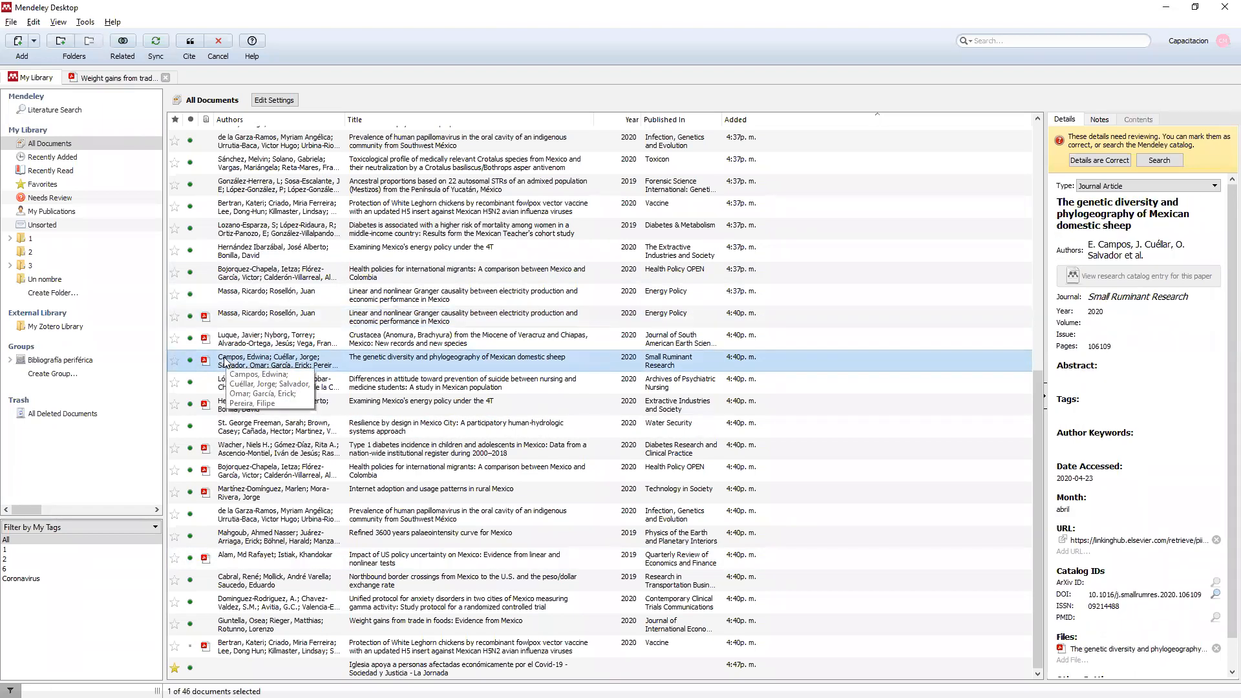
click(198, 50)
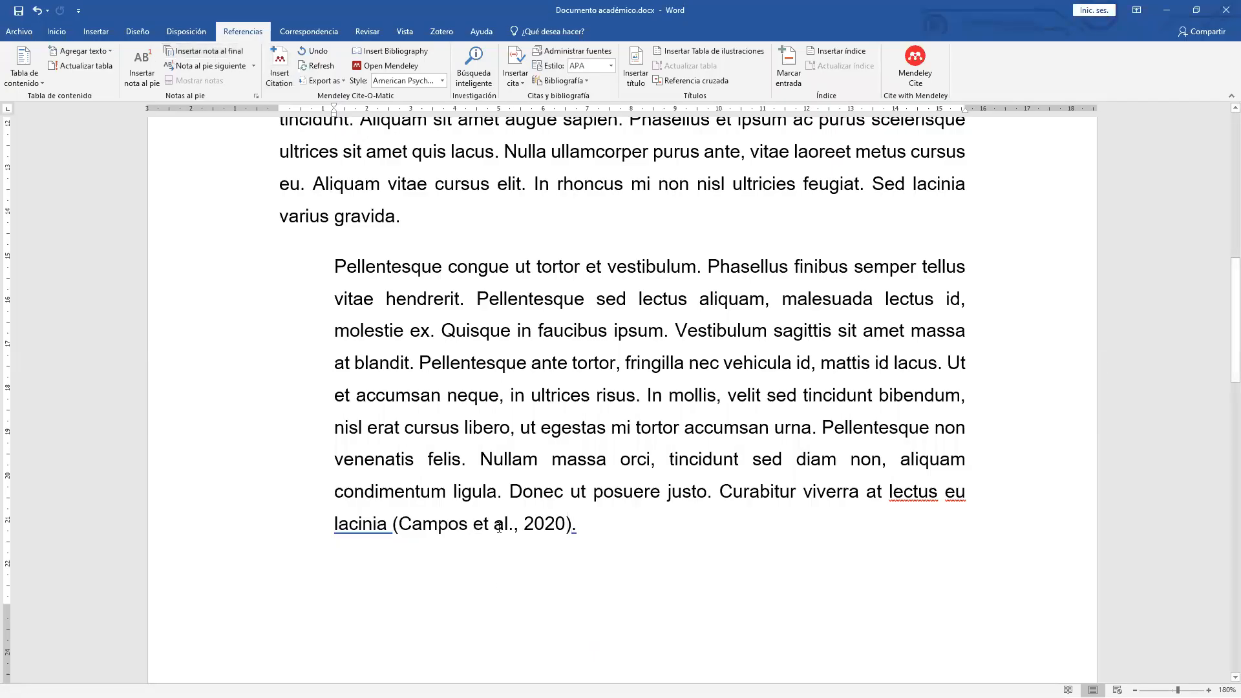
scroll(532, 428, down, 8)
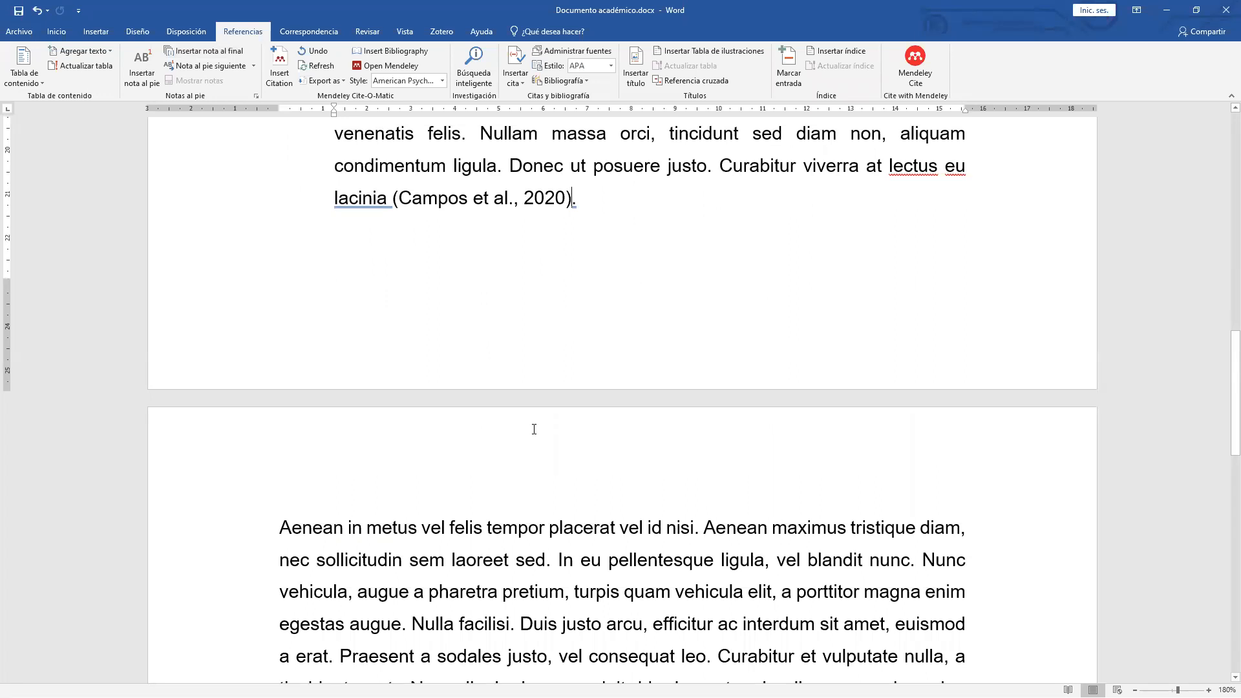
Insert the bibliography below Obras consultadas, listing Campos et al. and Massa & Rosellón.
scroll(298, 265, down, 5)
scroll(323, 261, down, 2)
click(341, 263)
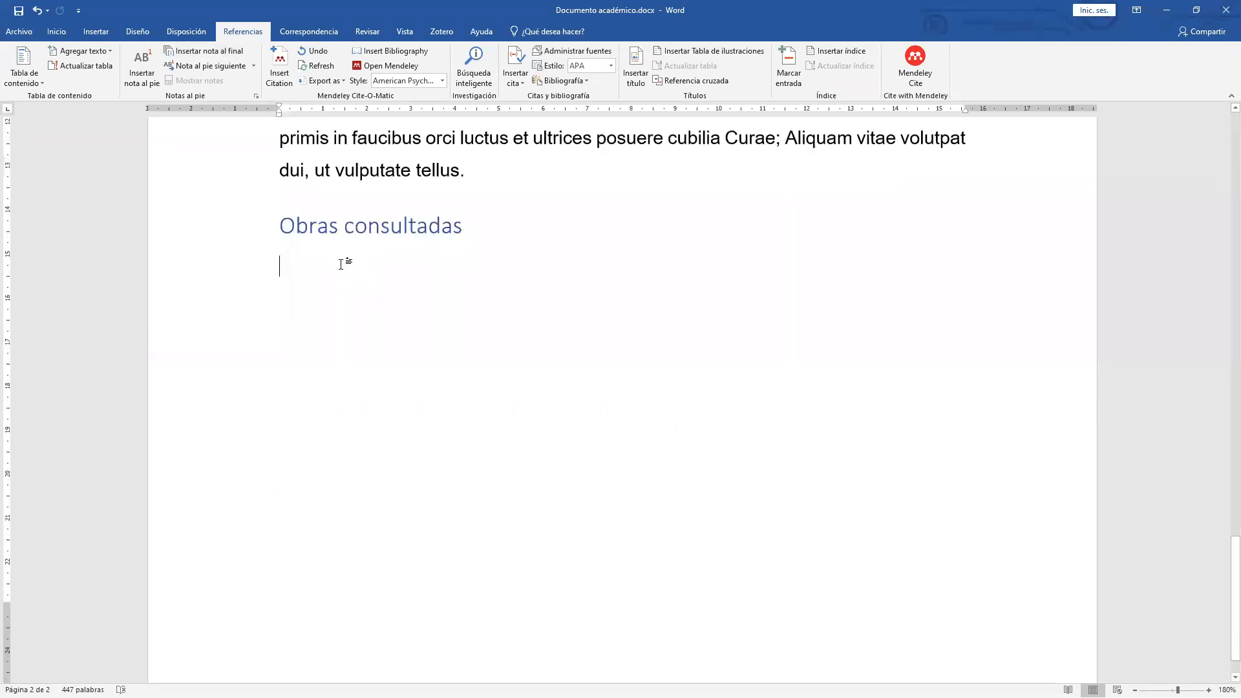
click(394, 50)
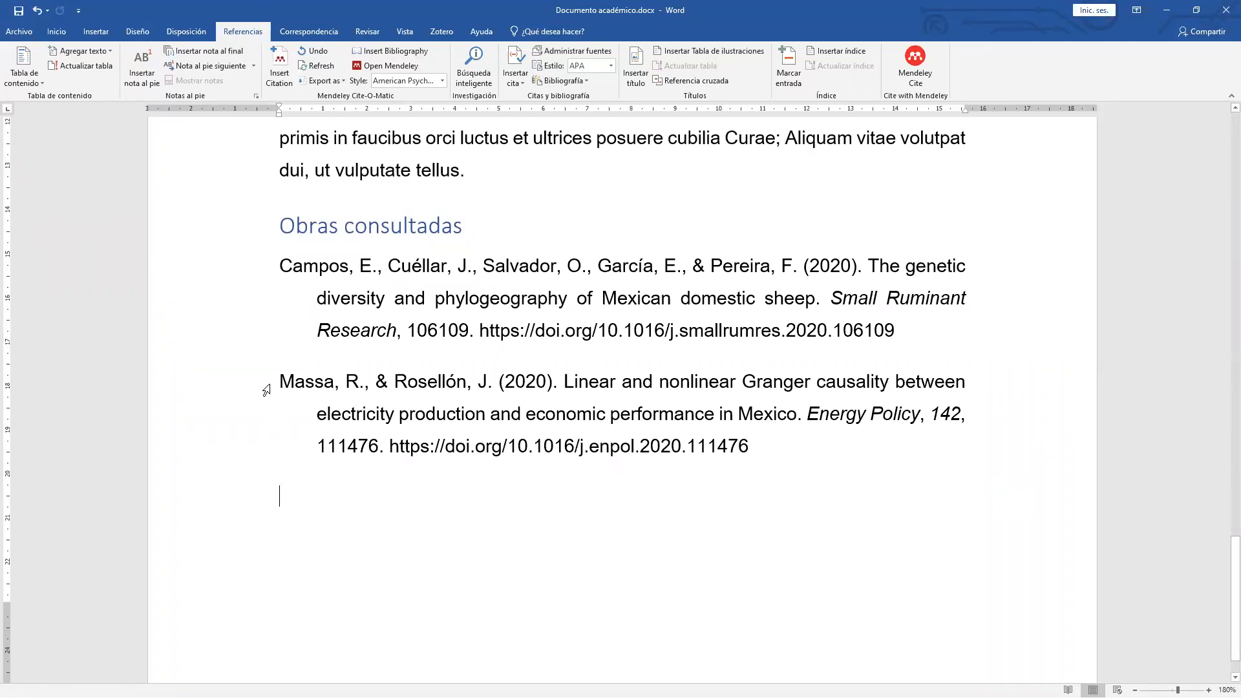
drag(280, 384, 496, 384)
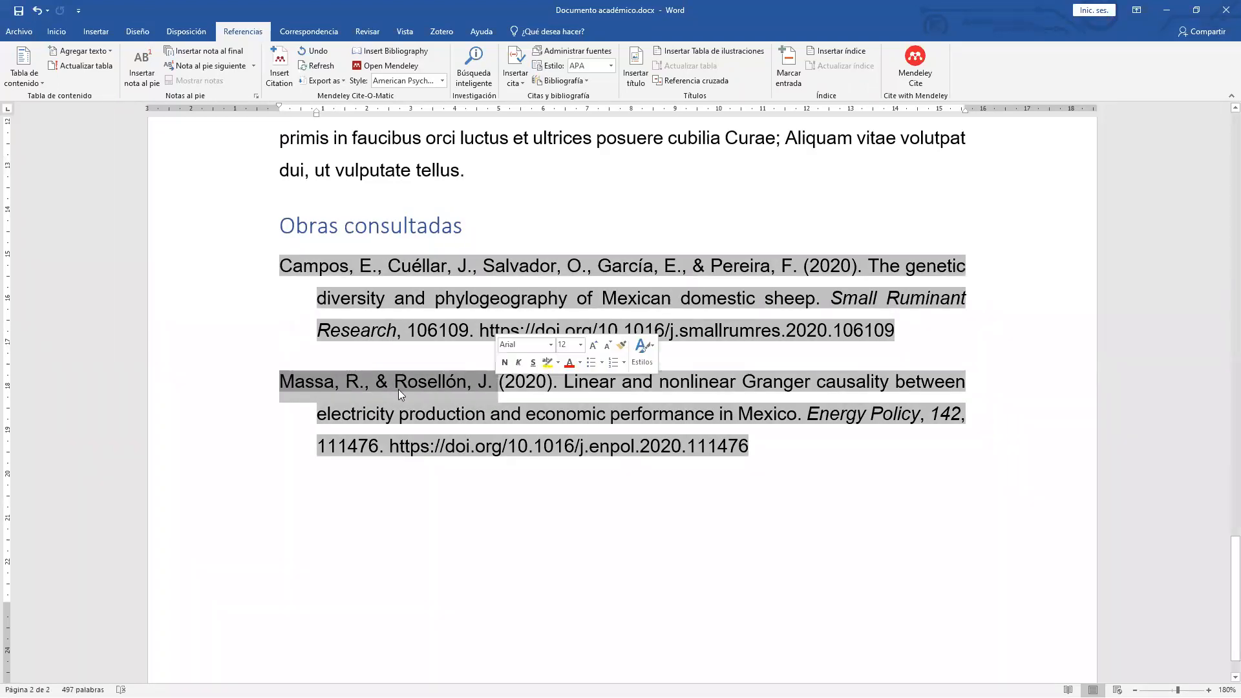
drag(280, 270, 449, 281)
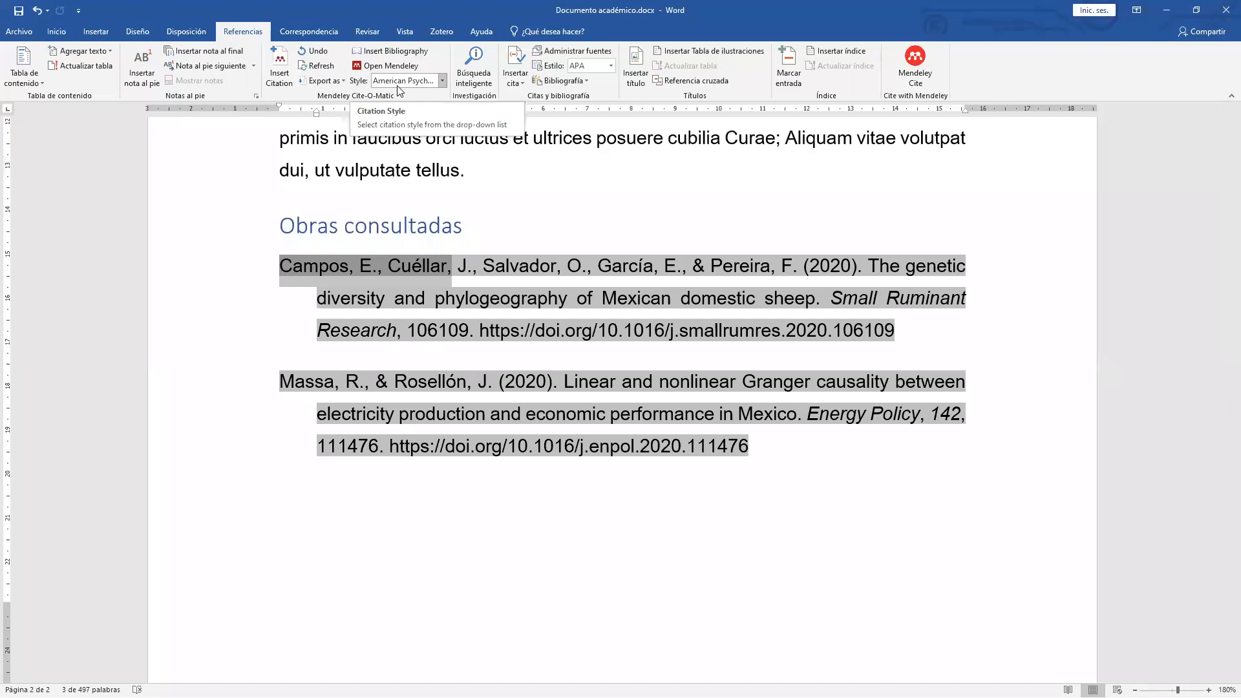
Change the citation style to IEEE, numbering references [1] Massa and [2] Campos.
click(442, 81)
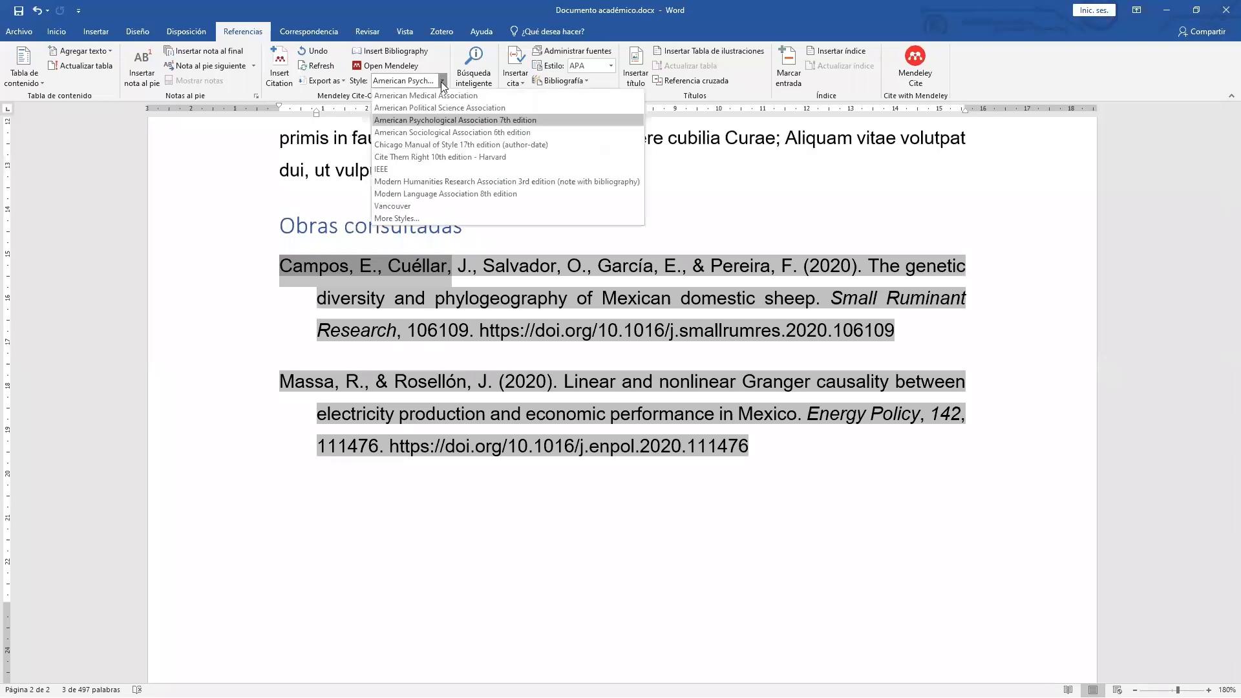
click(416, 170)
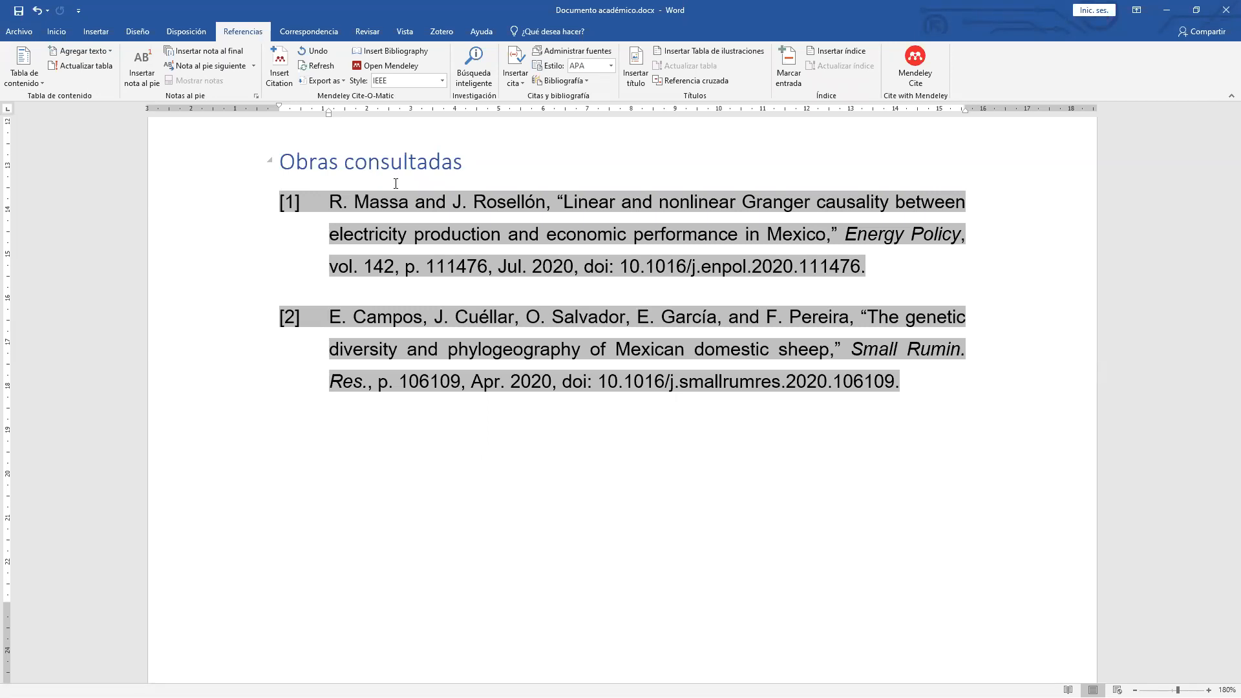
scroll(396, 184, up, 7)
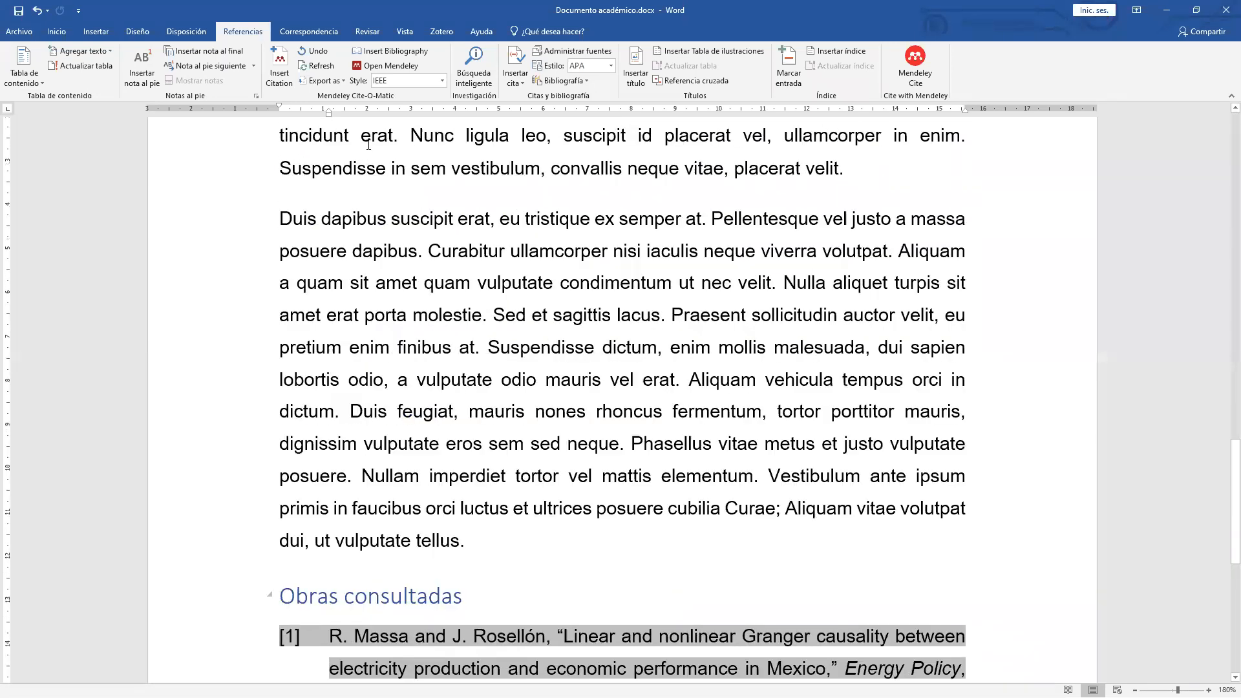
scroll(368, 145, up, 2)
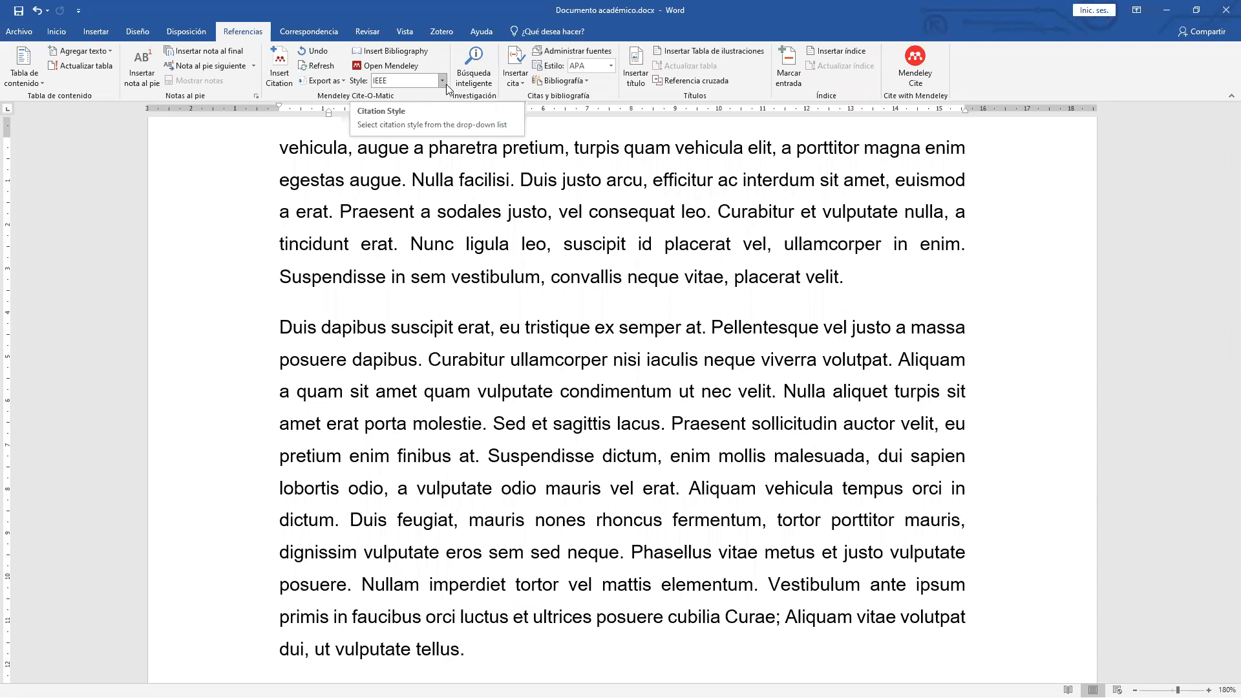
click(444, 82)
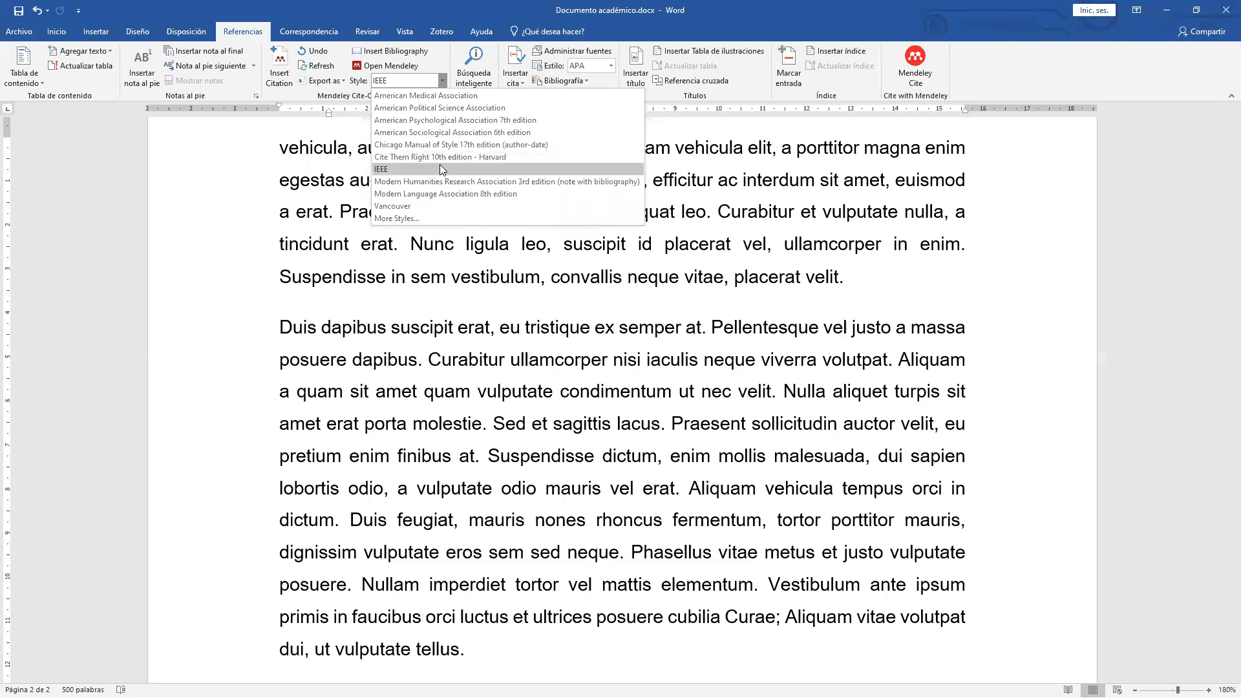
Search downloadable styles for 'iso-690' and install ISO-690 (author-date, Spanish).
click(403, 220)
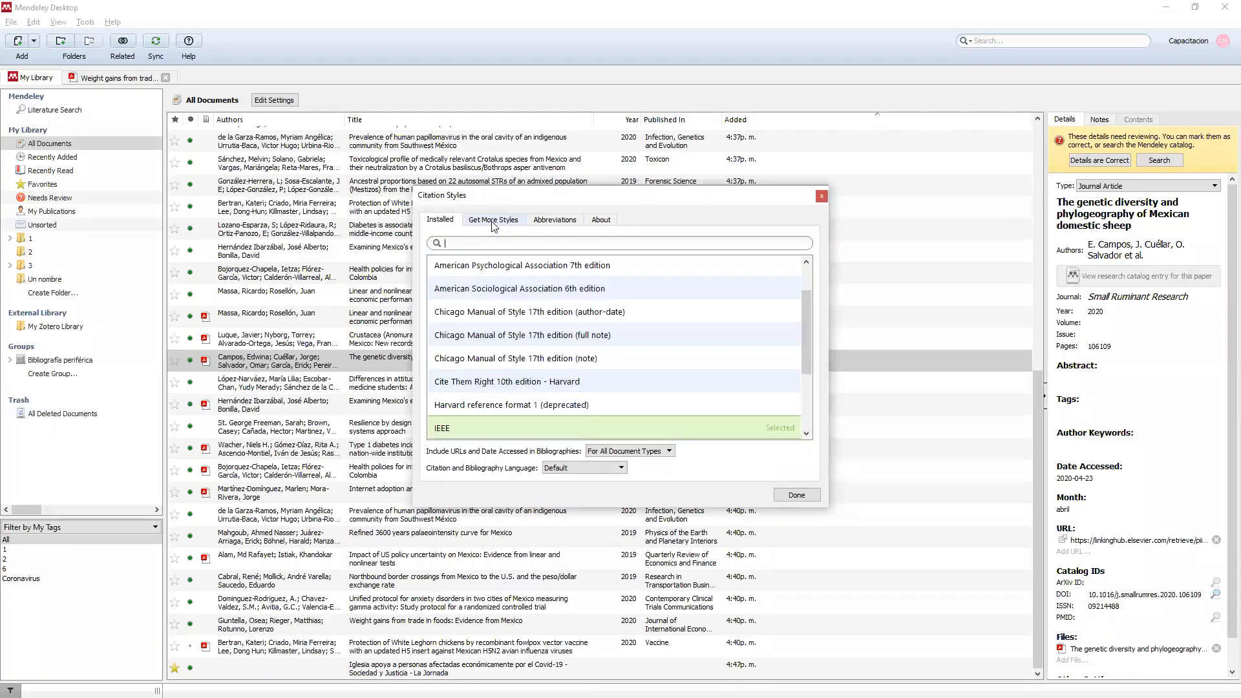
click(490, 222)
click(490, 246)
text(i)
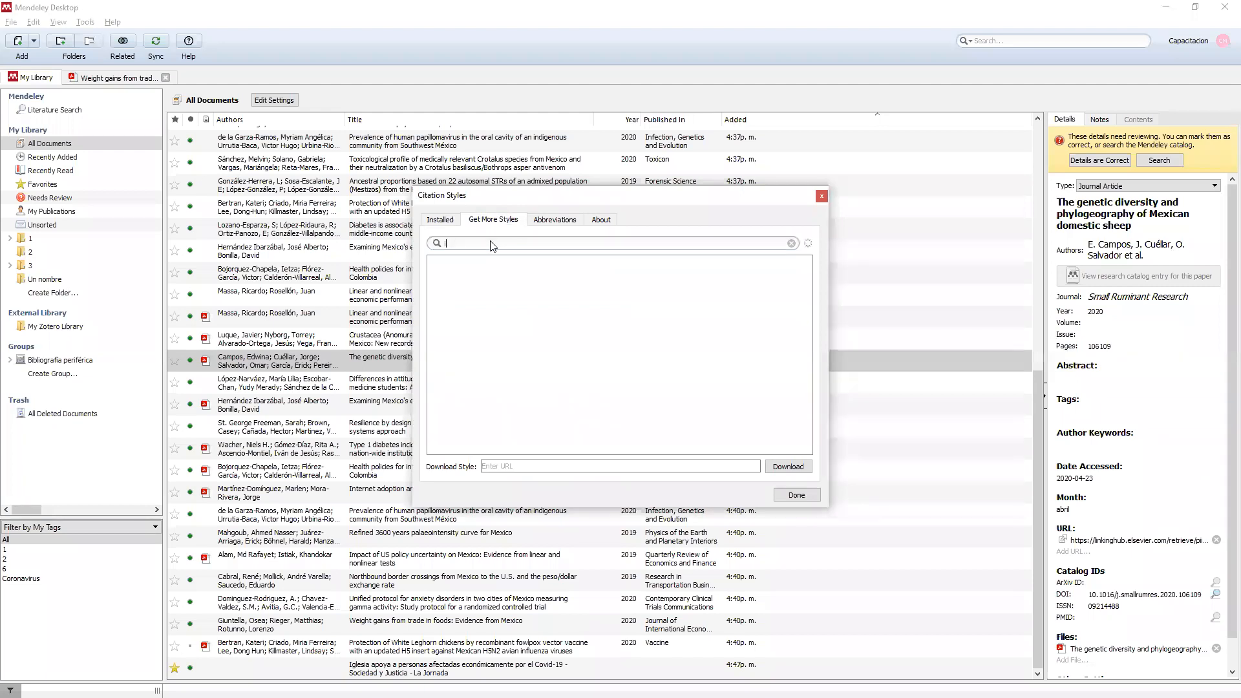
text(so-690)
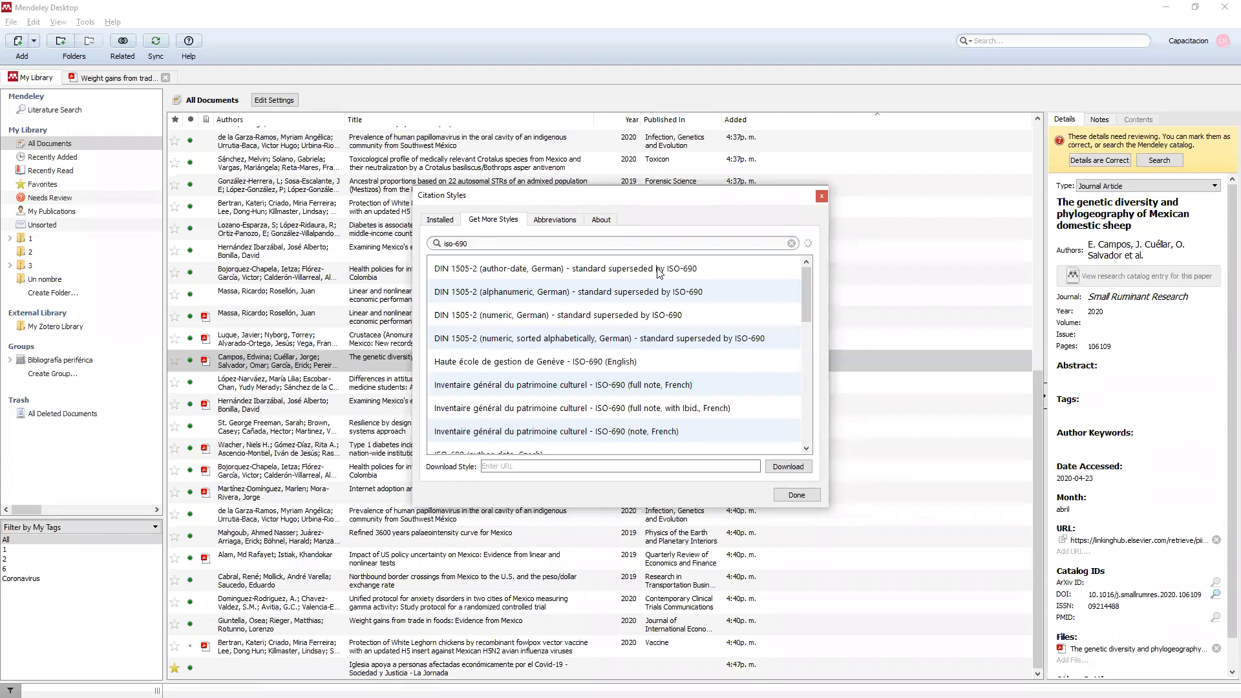
scroll(654, 285, down, 5)
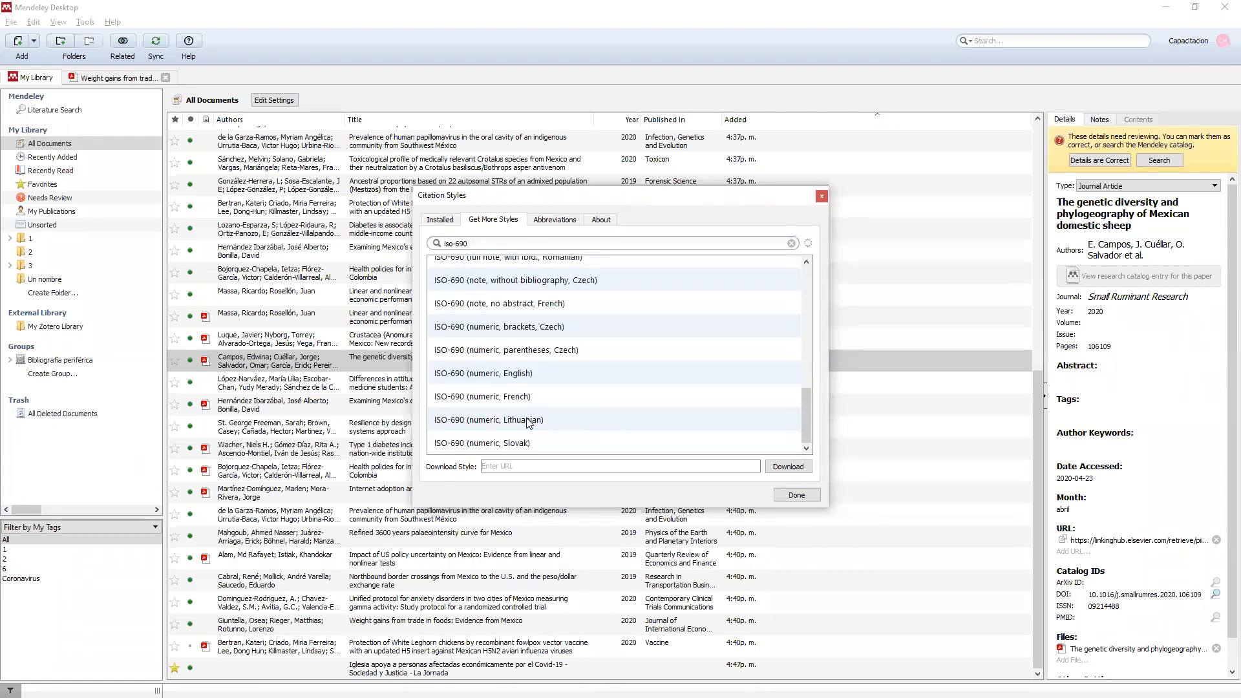
scroll(530, 421, up, 2)
scroll(565, 360, up, 2)
click(540, 373)
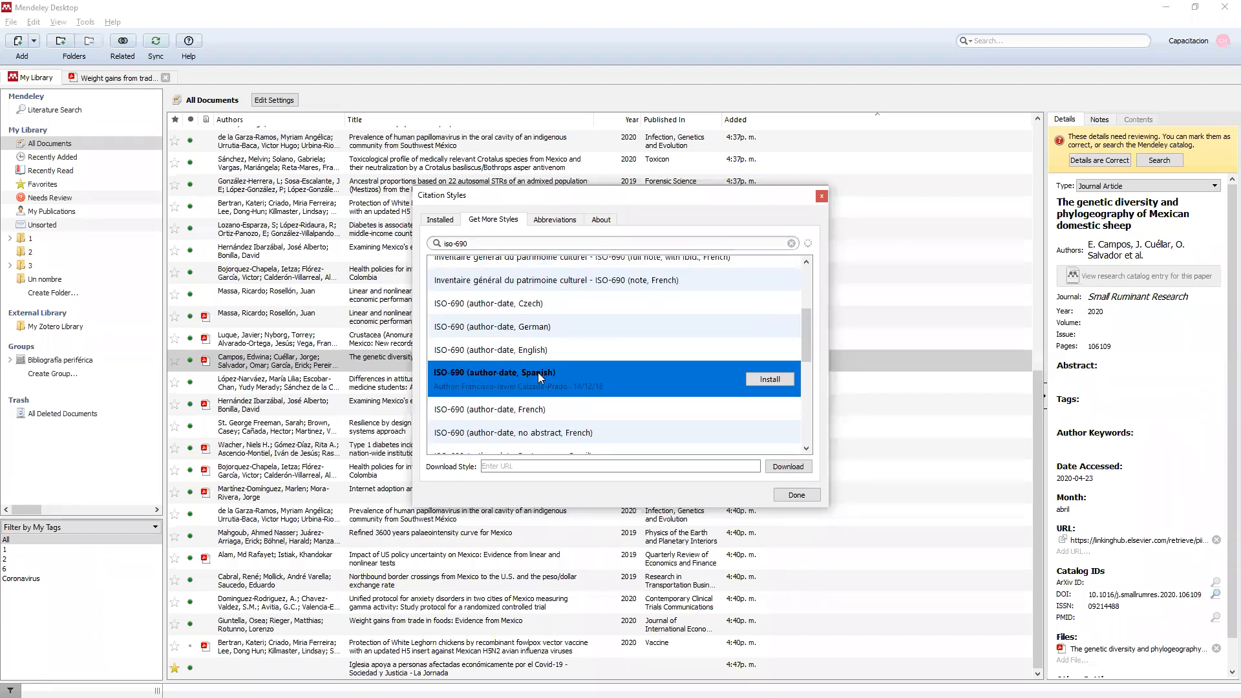
click(768, 380)
click(793, 495)
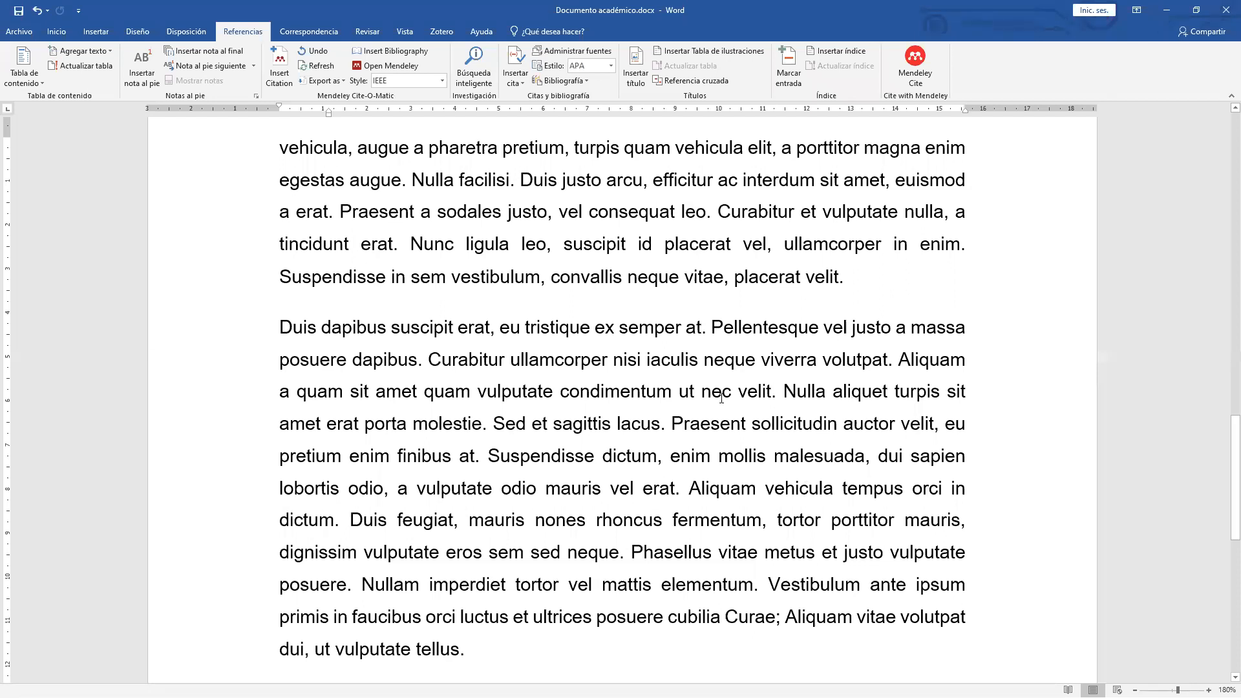
Try Chicago Manual of Style, then settle on APA 7th edition as the citation style.
scroll(721, 396, up, 3)
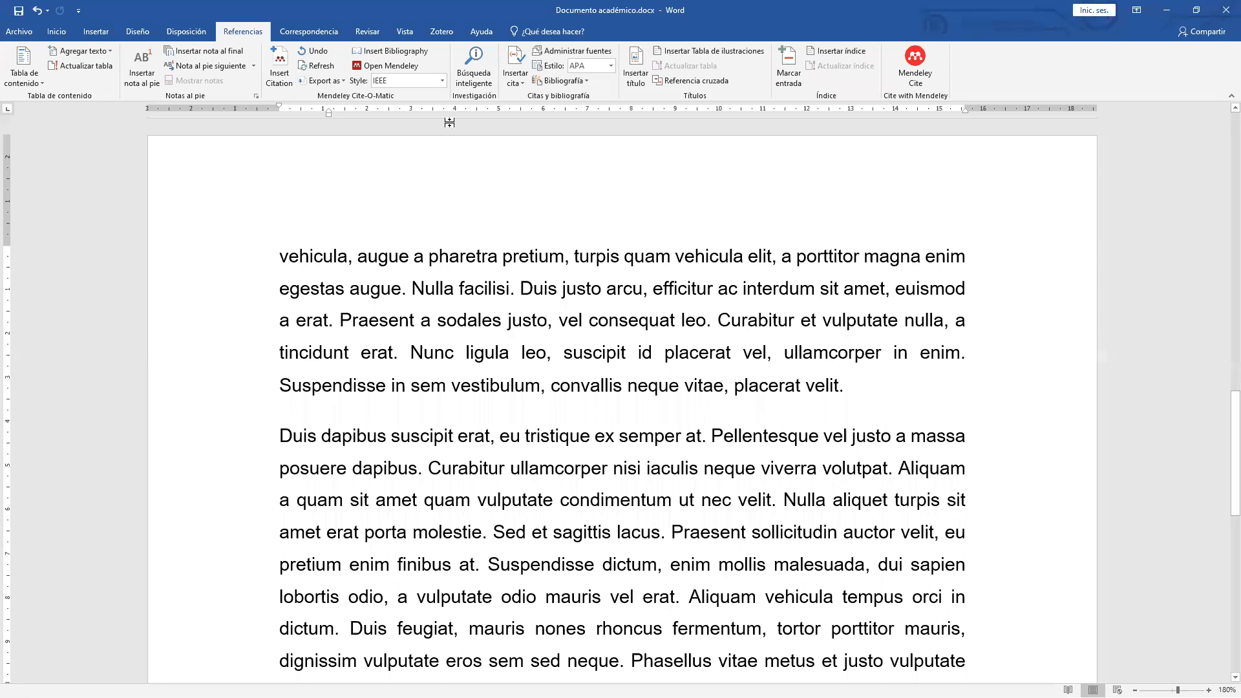
click(442, 80)
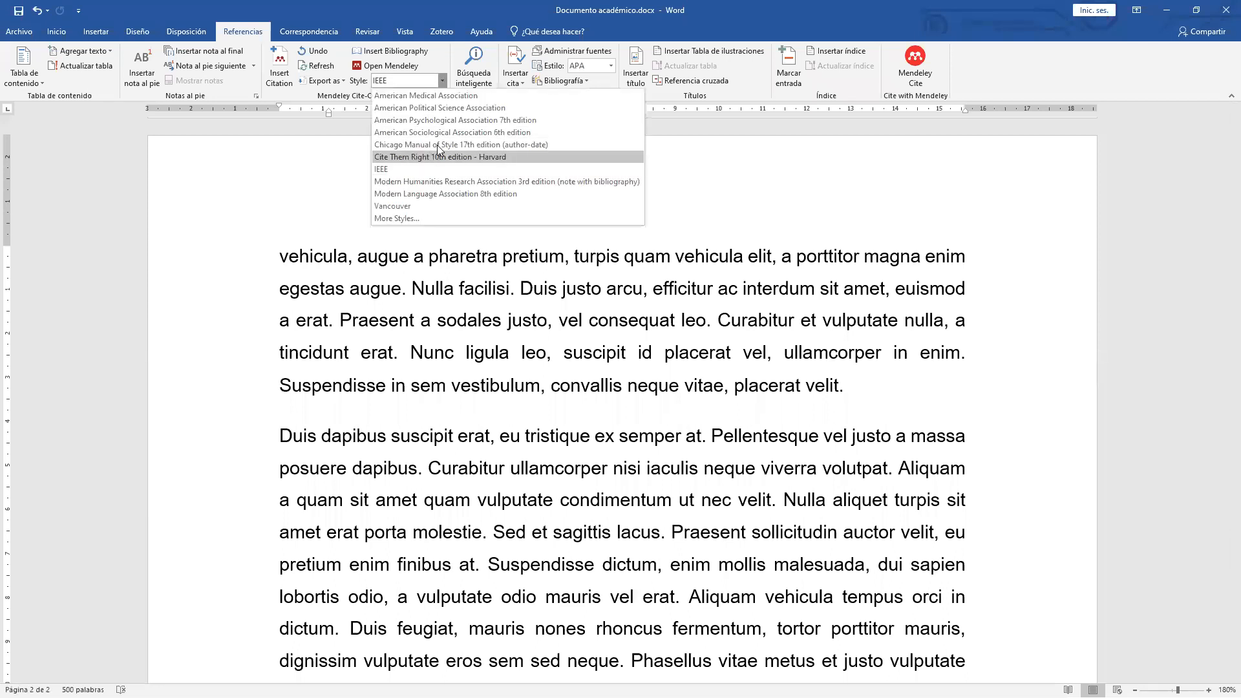
click(407, 144)
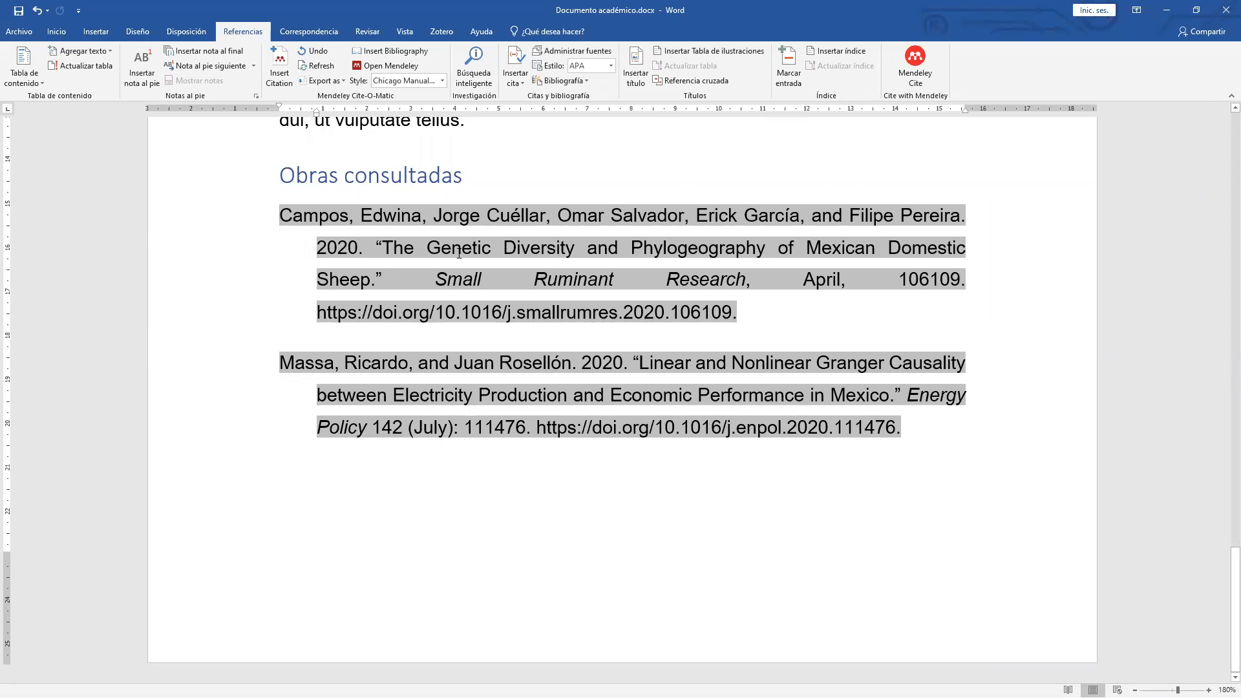
scroll(459, 253, up, 1)
scroll(465, 258, up, 2)
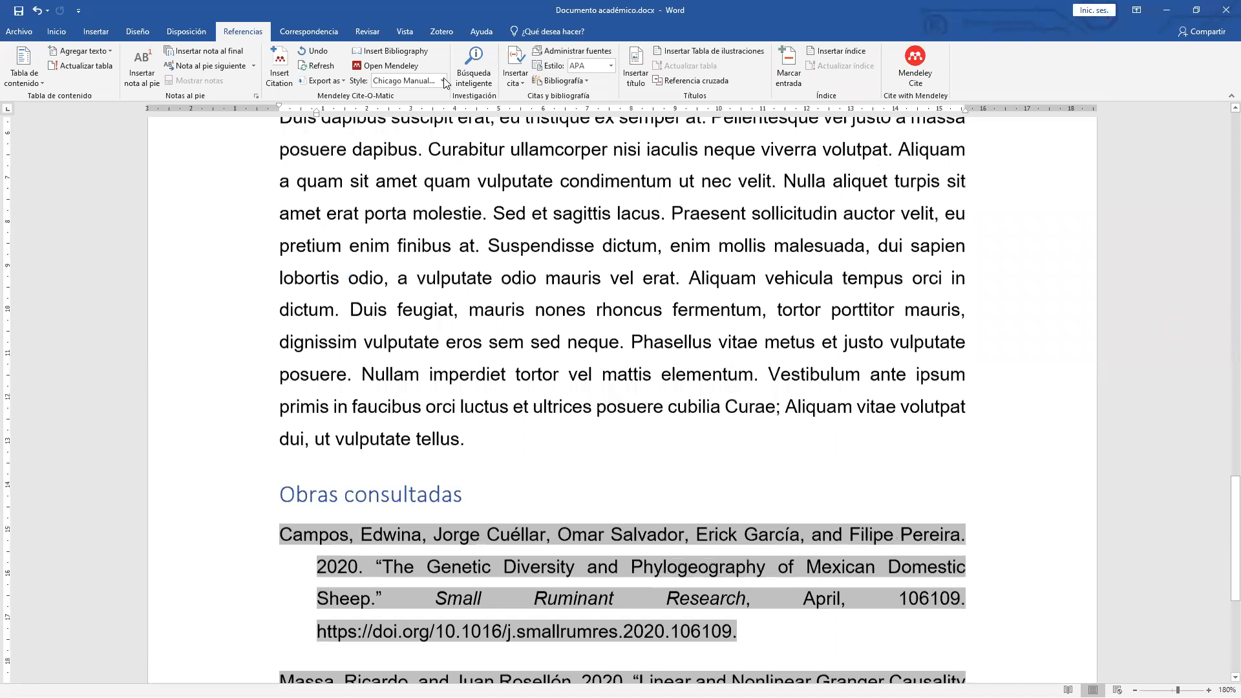
click(443, 80)
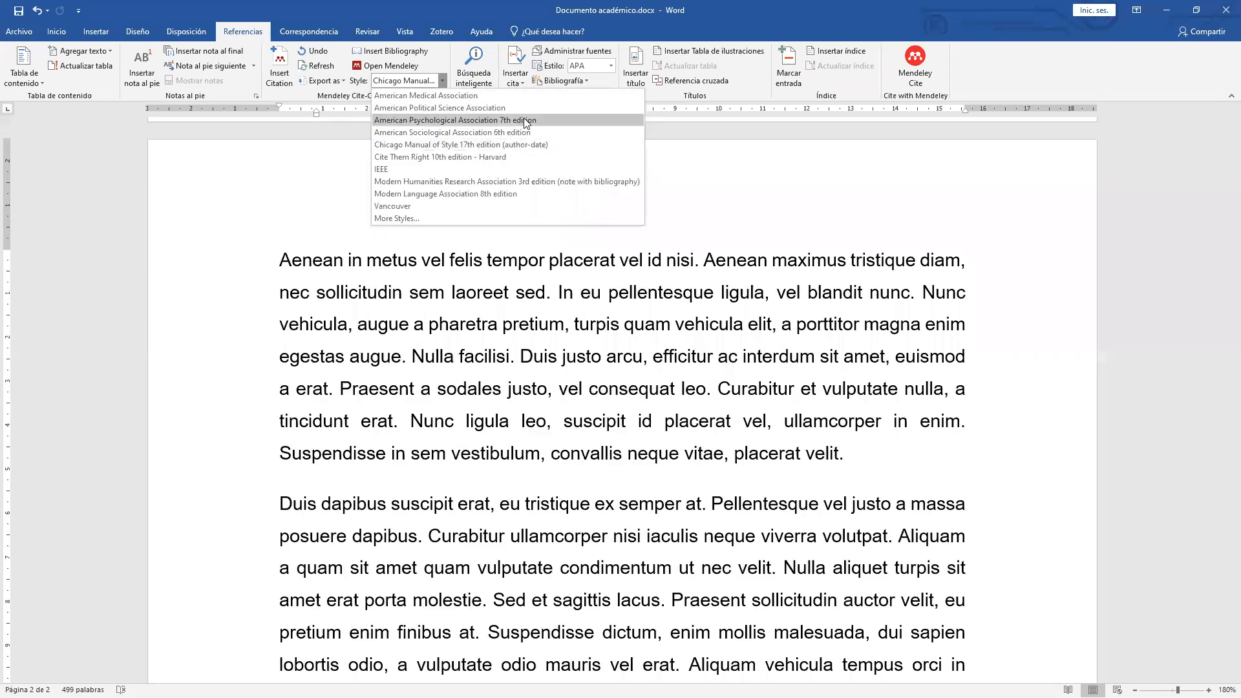
click(524, 120)
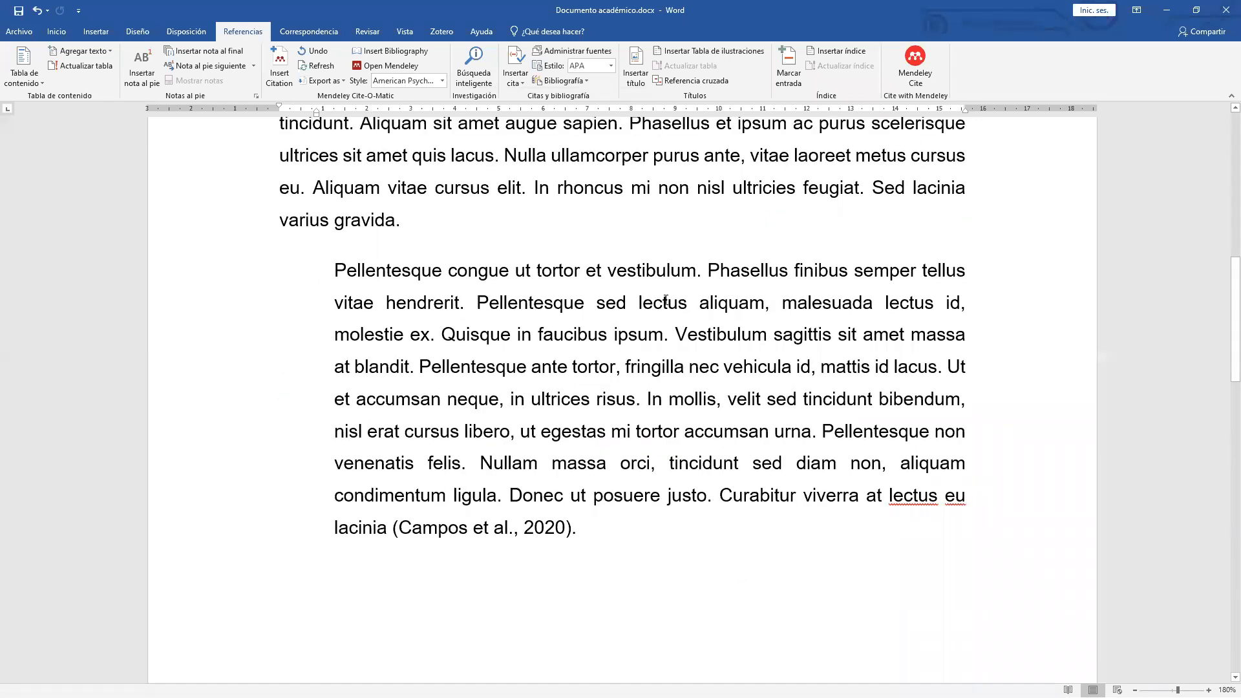
Add ', p. 34' after 2020 so the citation reads (Campos et al., 2020, p. 34).
click(394, 527)
shift+click(568, 527)
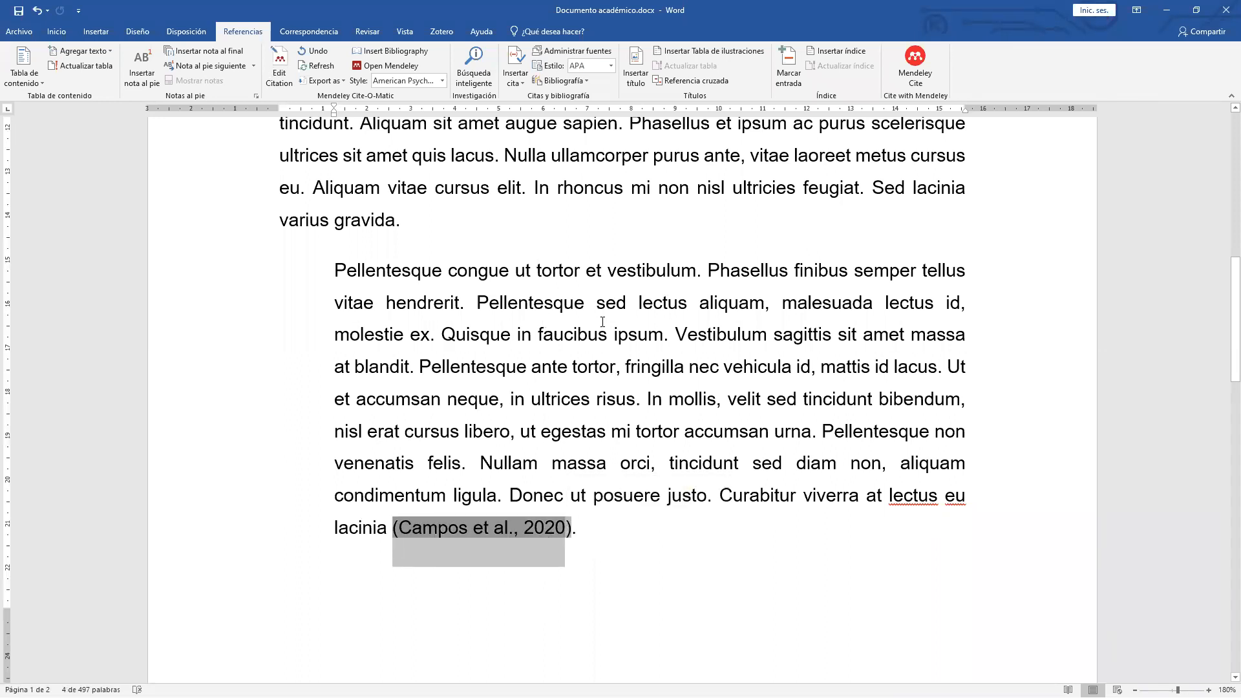
click(568, 538)
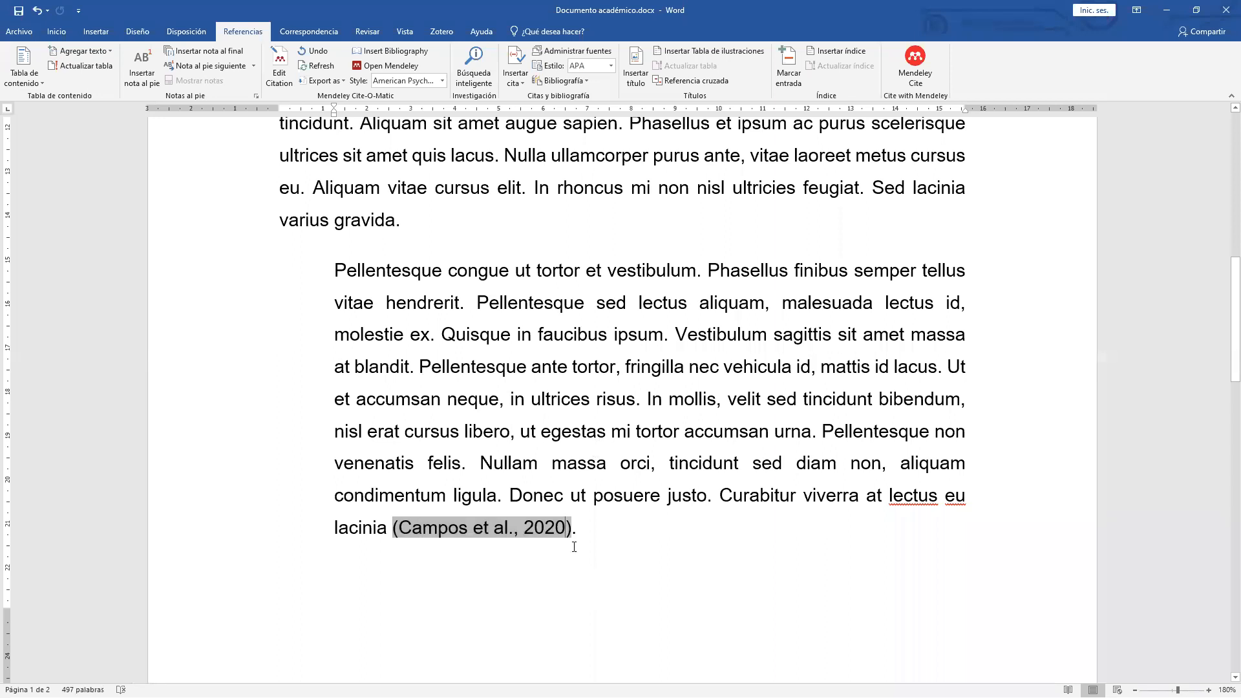
text(, p)
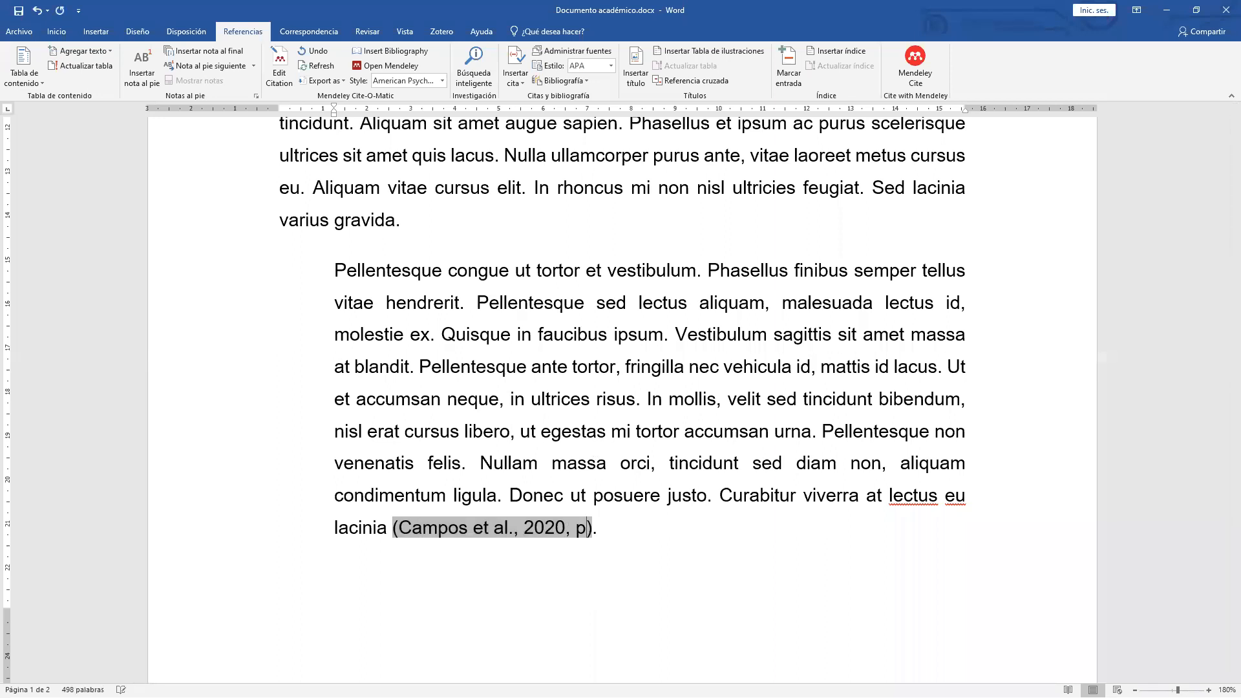
key(BackSpace)
text(p. 34)
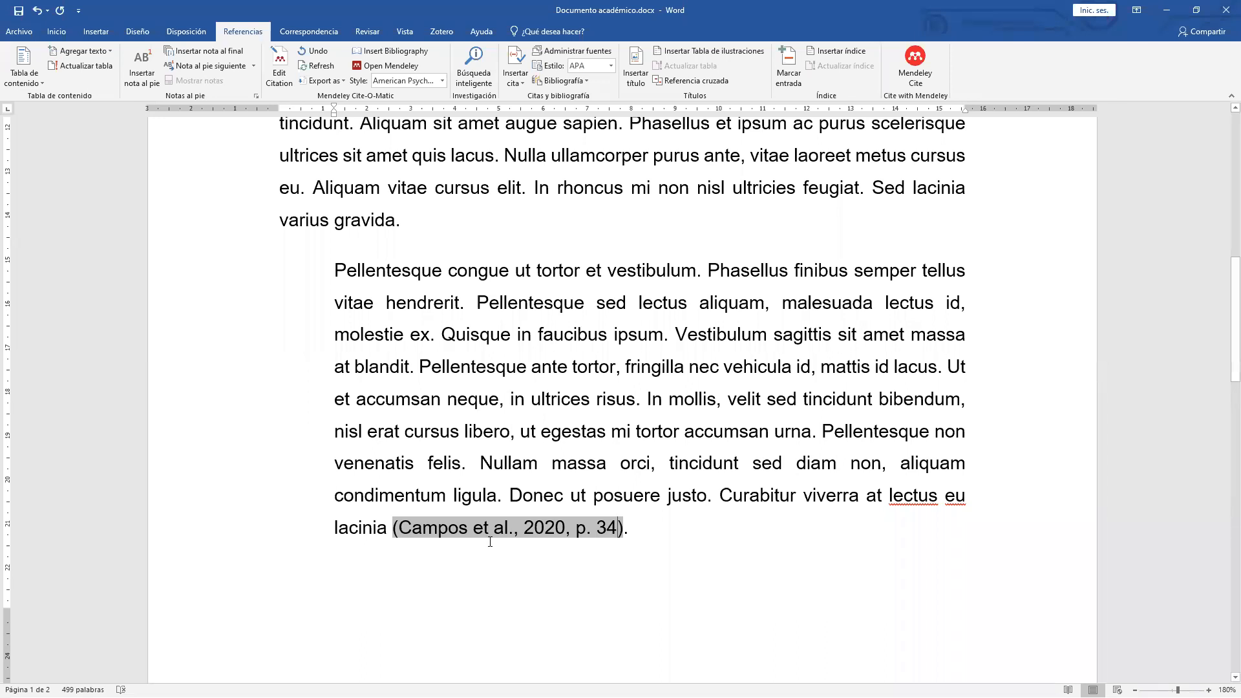
drag(476, 531, 489, 534)
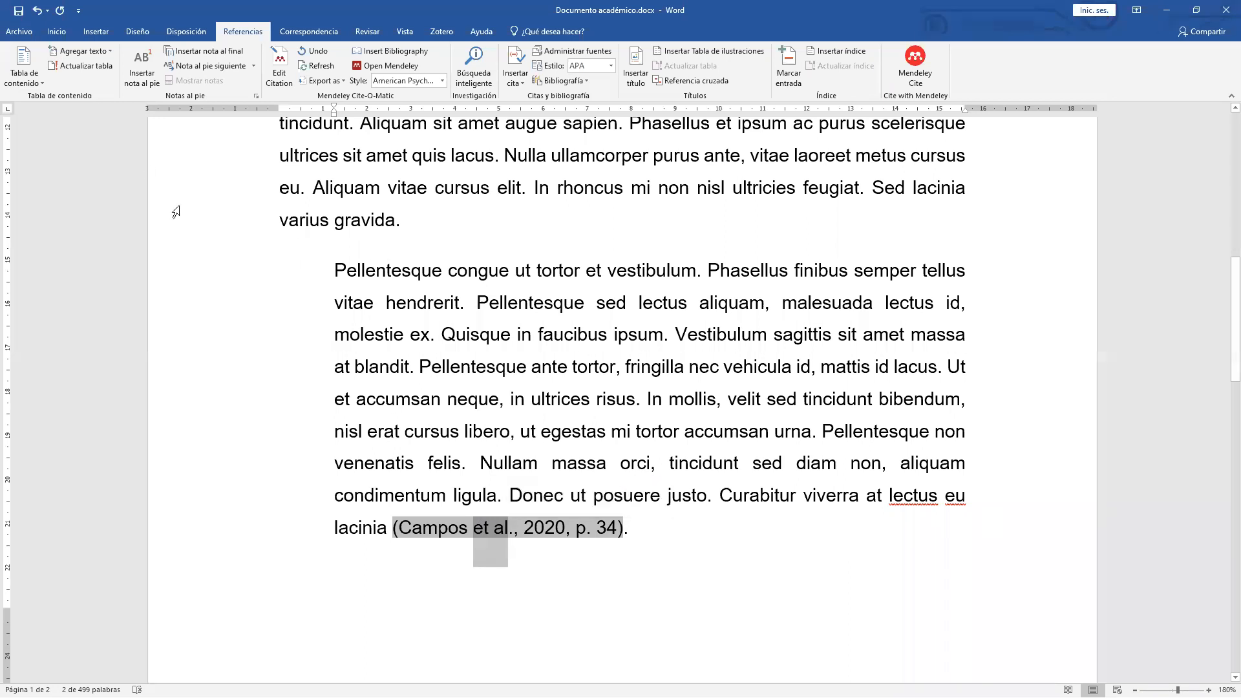
Italicize 'et al.' in (Campos et al., 2020, p. 34) with Italic on the Inicio tab.
click(56, 31)
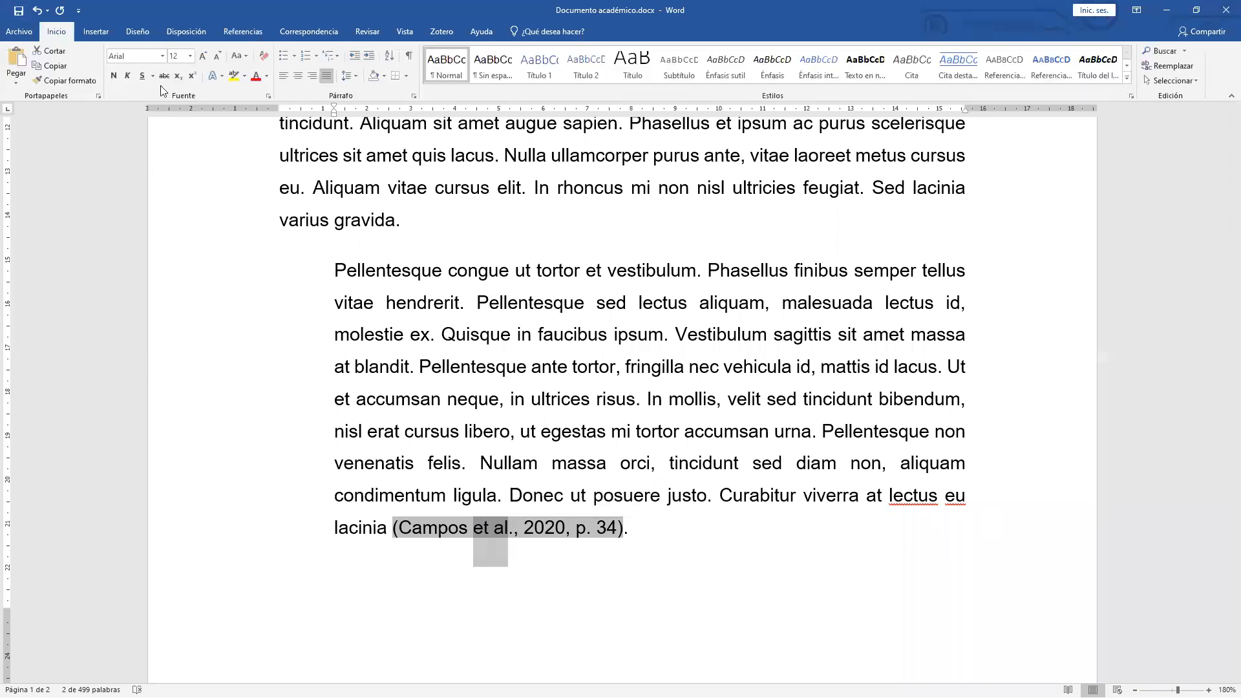
click(129, 79)
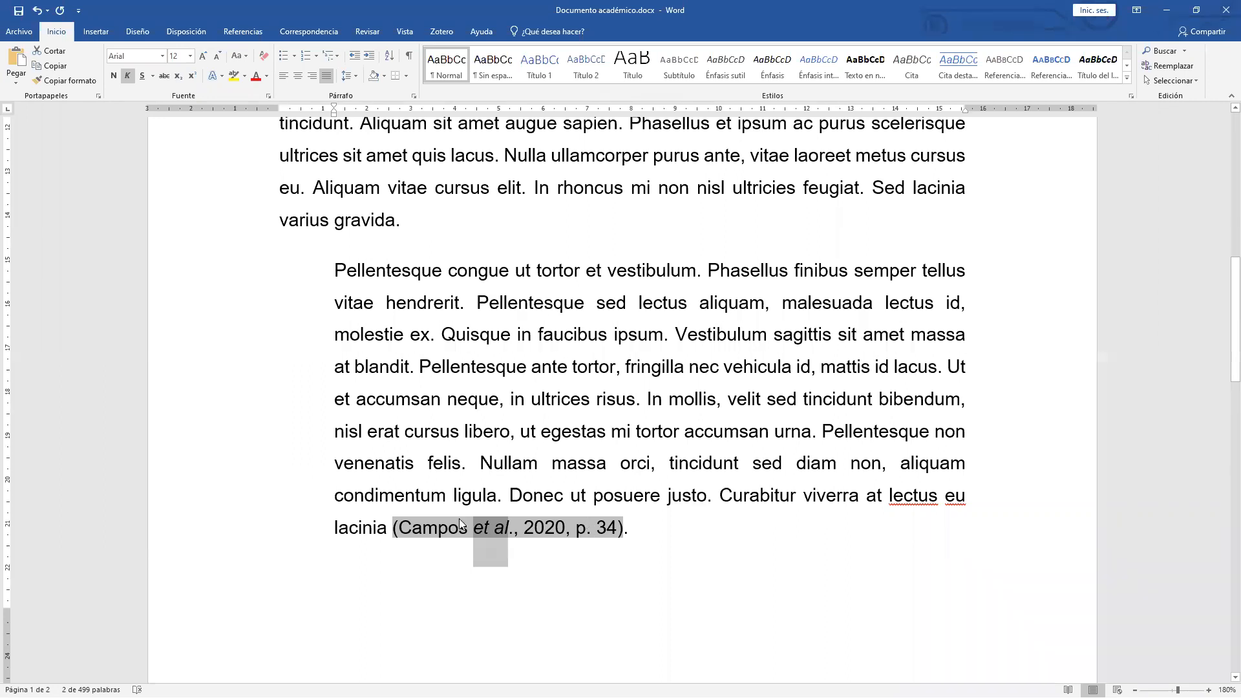
click(648, 528)
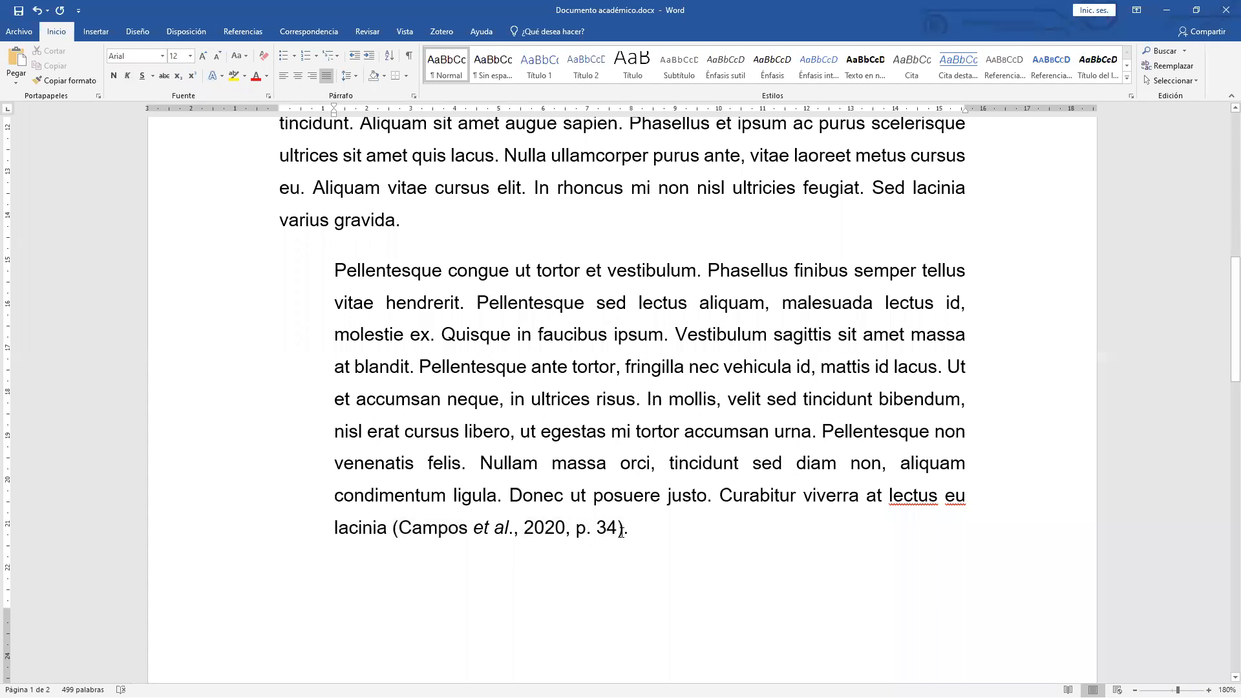
Change the Campos citation's page to 34, keep the manual edit, and restore its closing parenthesis.
click(617, 530)
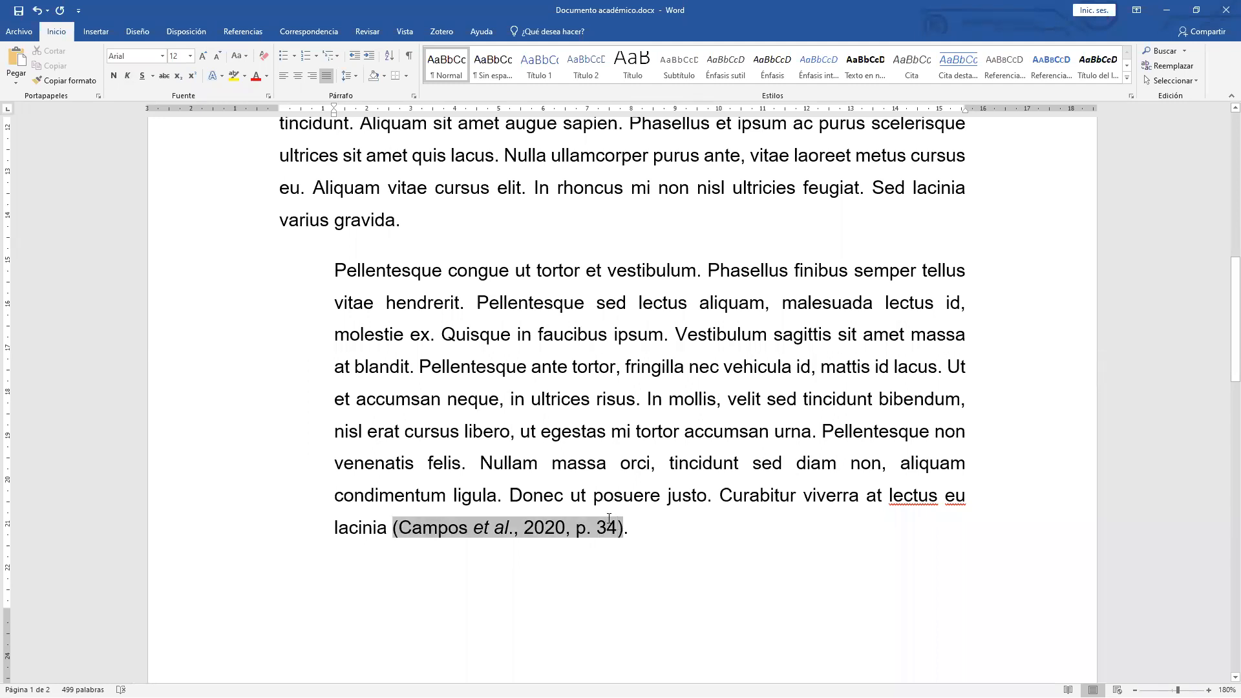
key(BackSpace)
text(4)
click(624, 524)
click(610, 528)
click(618, 528)
key(Delete)
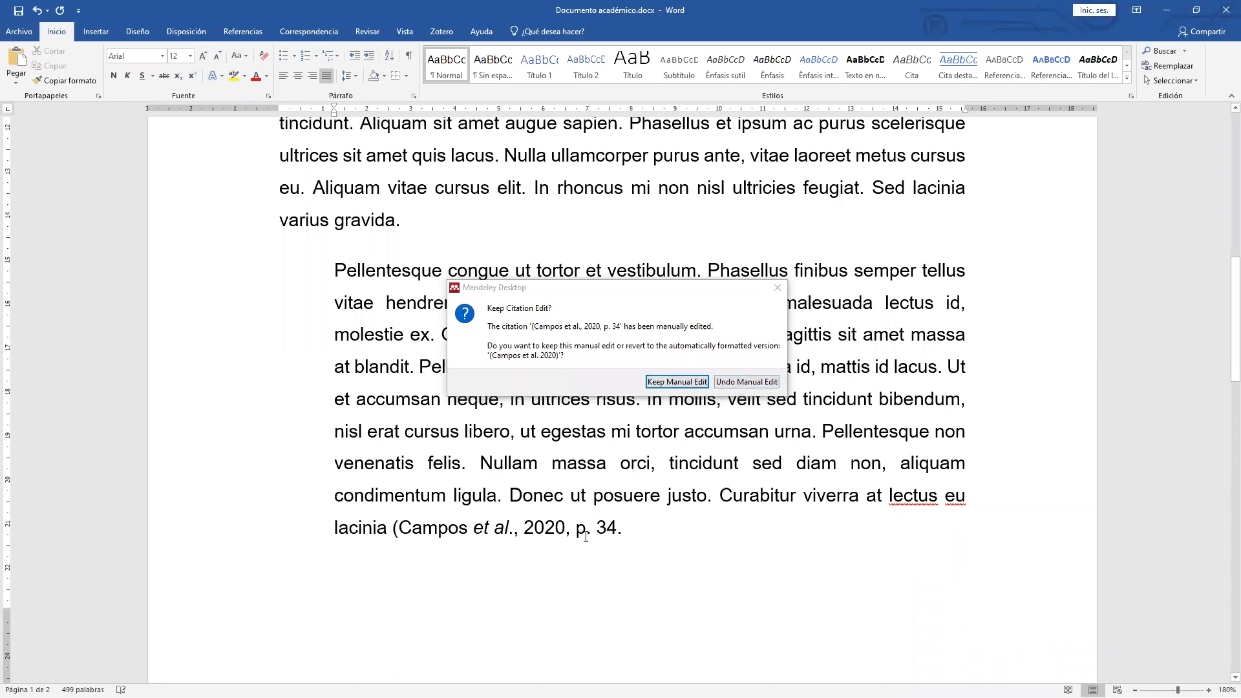
click(694, 383)
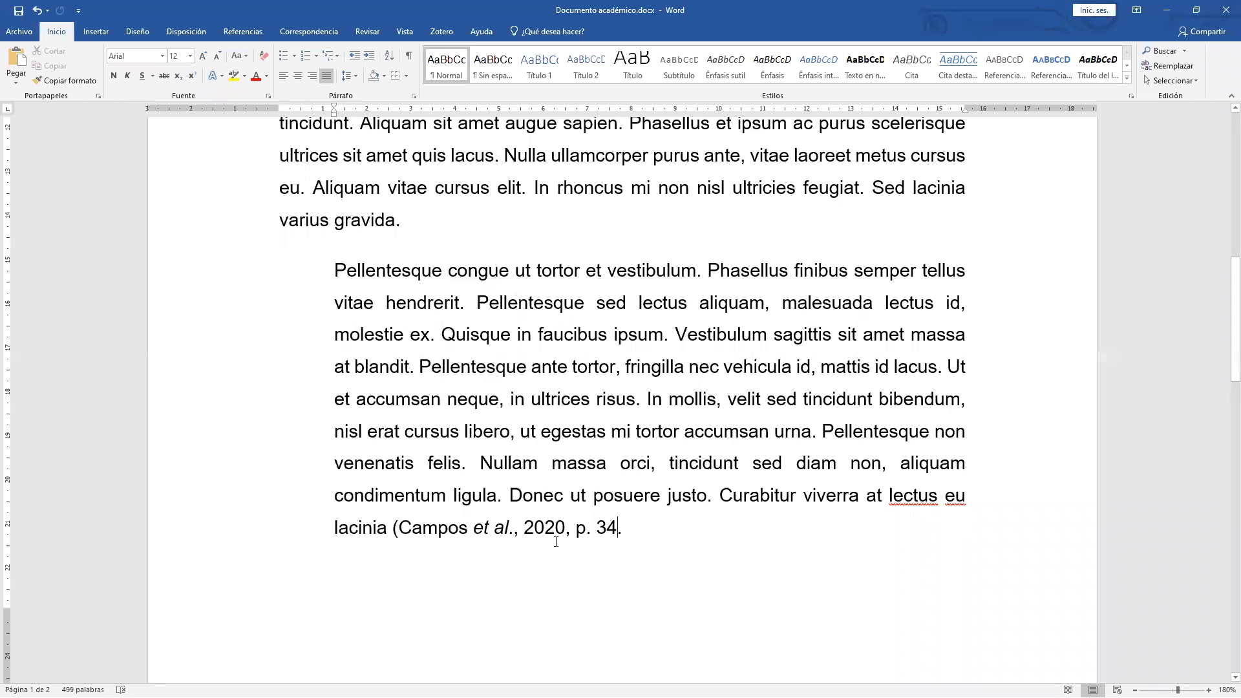
text())
scroll(588, 484, down, 5)
scroll(668, 460, down, 1)
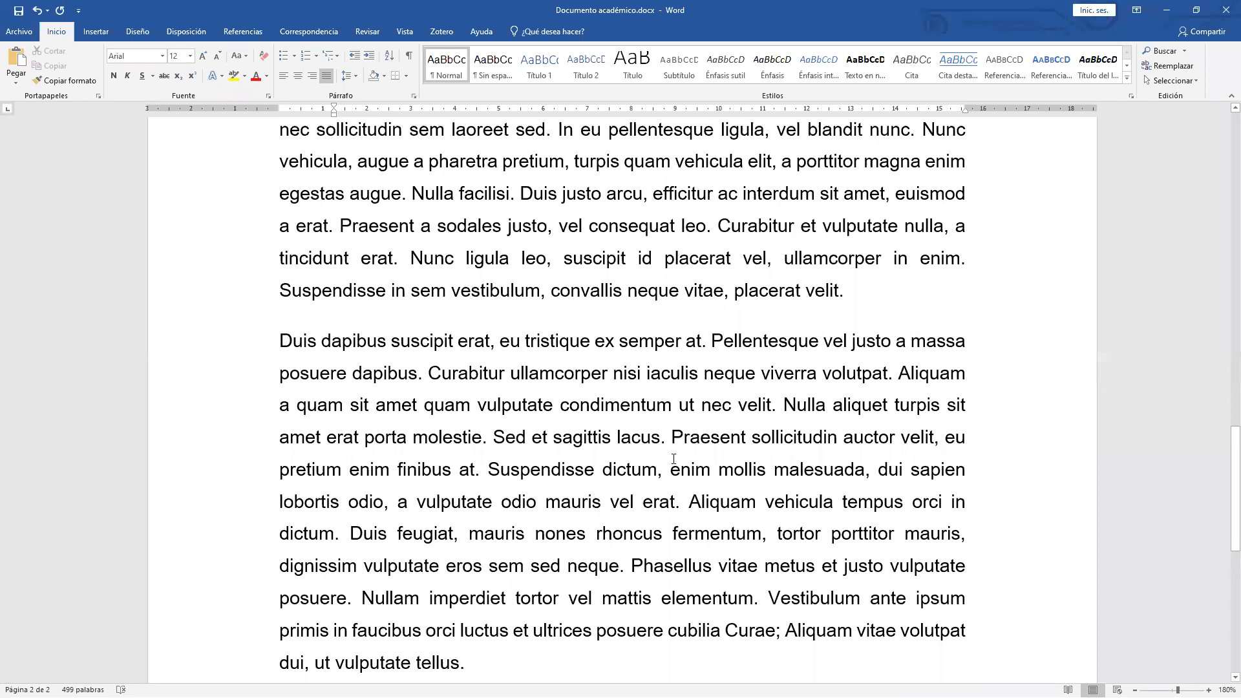
scroll(673, 459, up, 8)
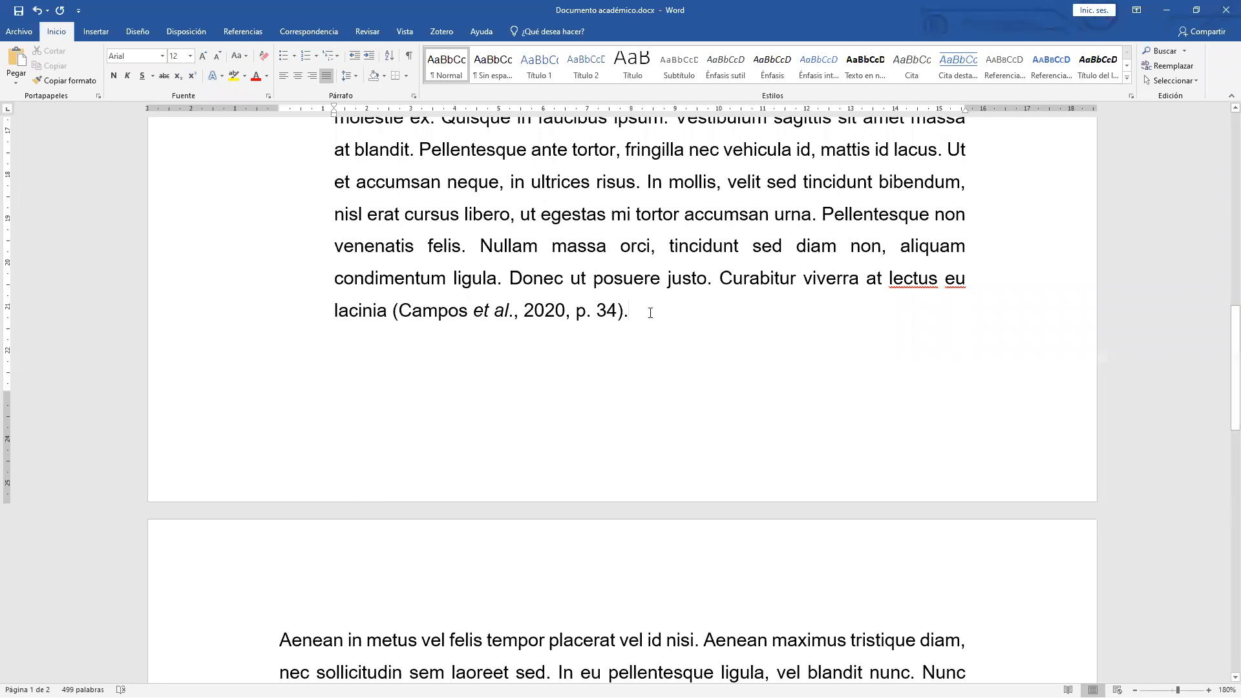
scroll(611, 321, up, 10)
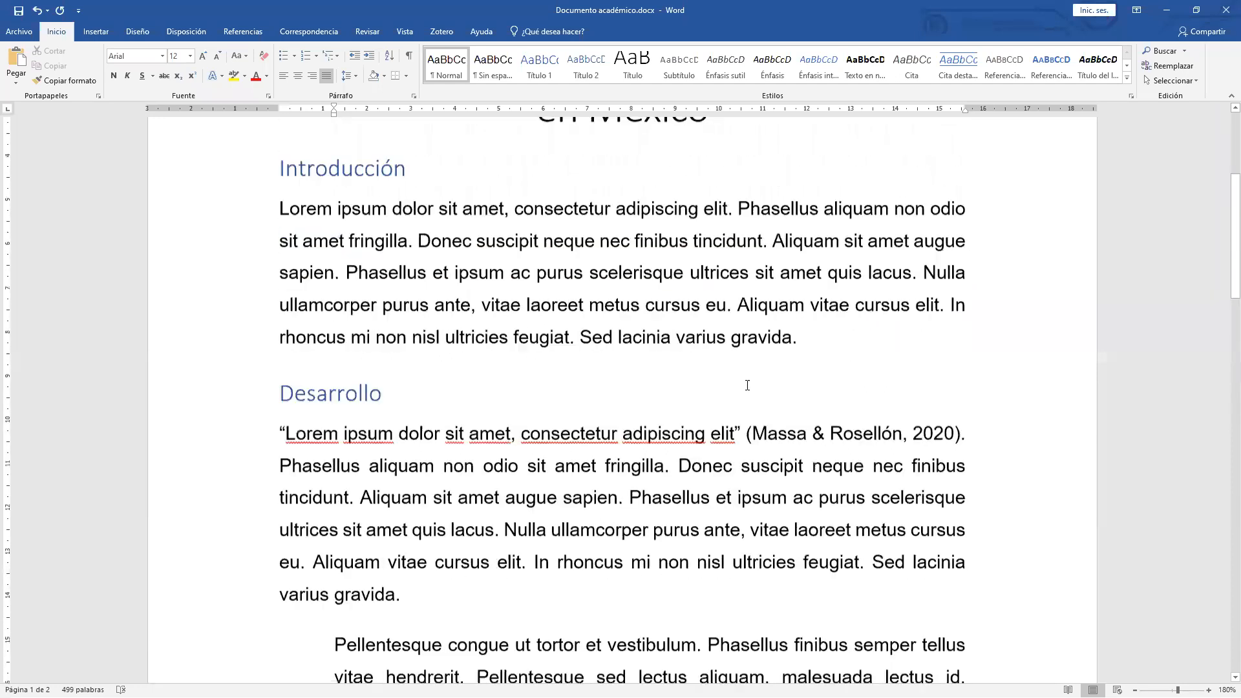
scroll(812, 343, down, 1)
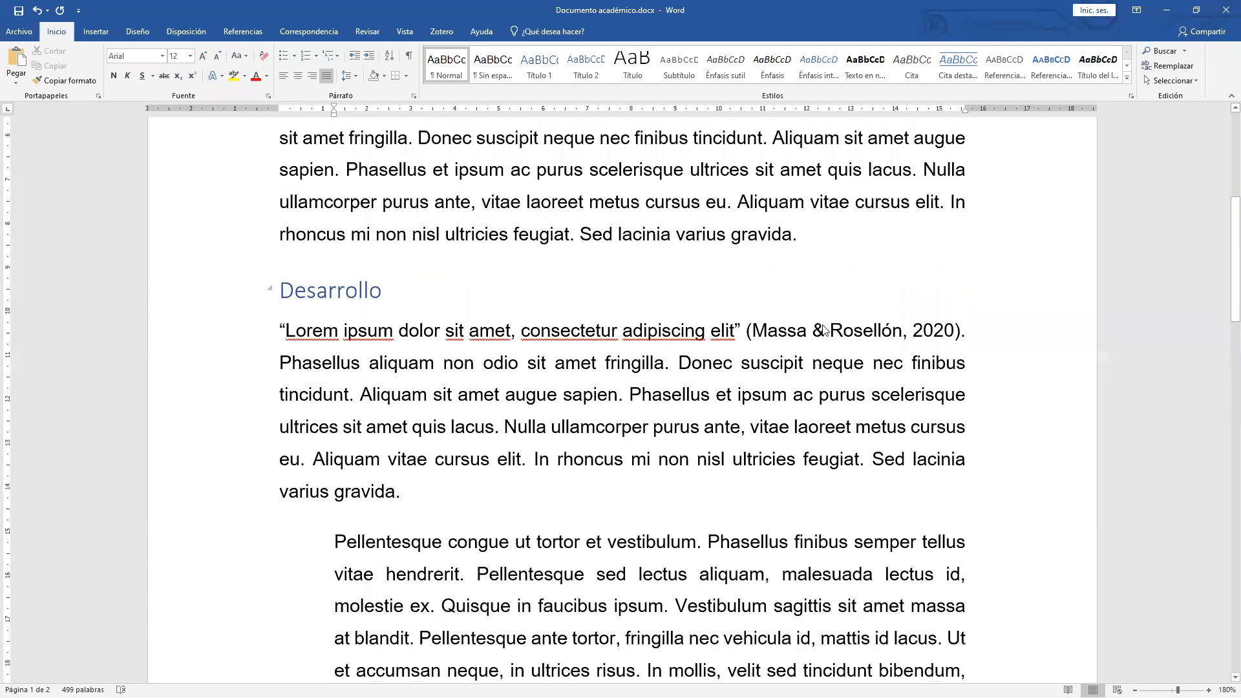
Select inside the Massa & Rosellón citation and open the Mendeley citation style list under Referencias.
double_click(821, 331)
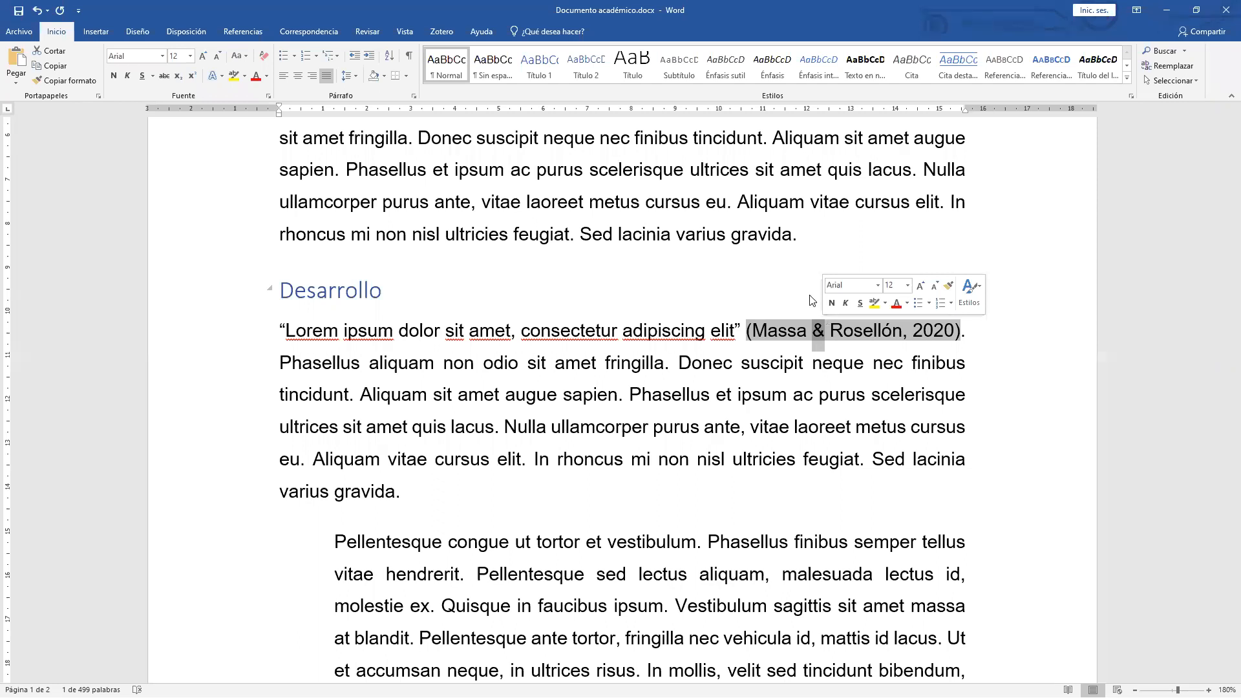
click(241, 32)
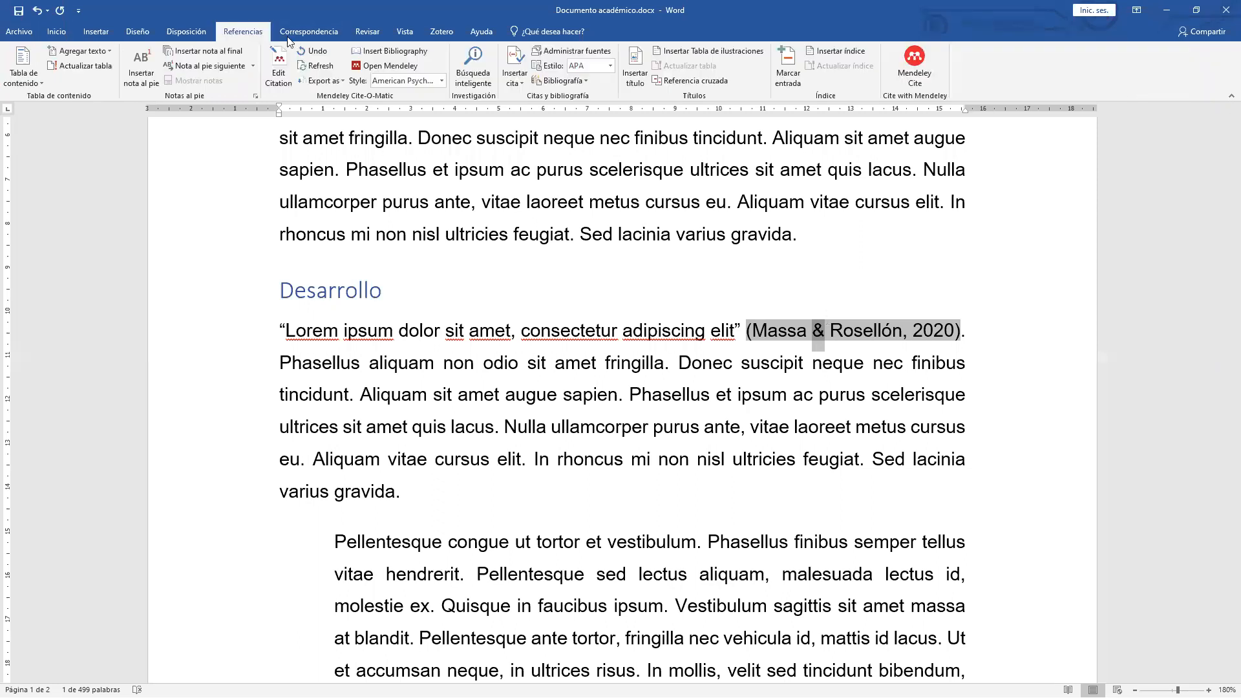
click(440, 82)
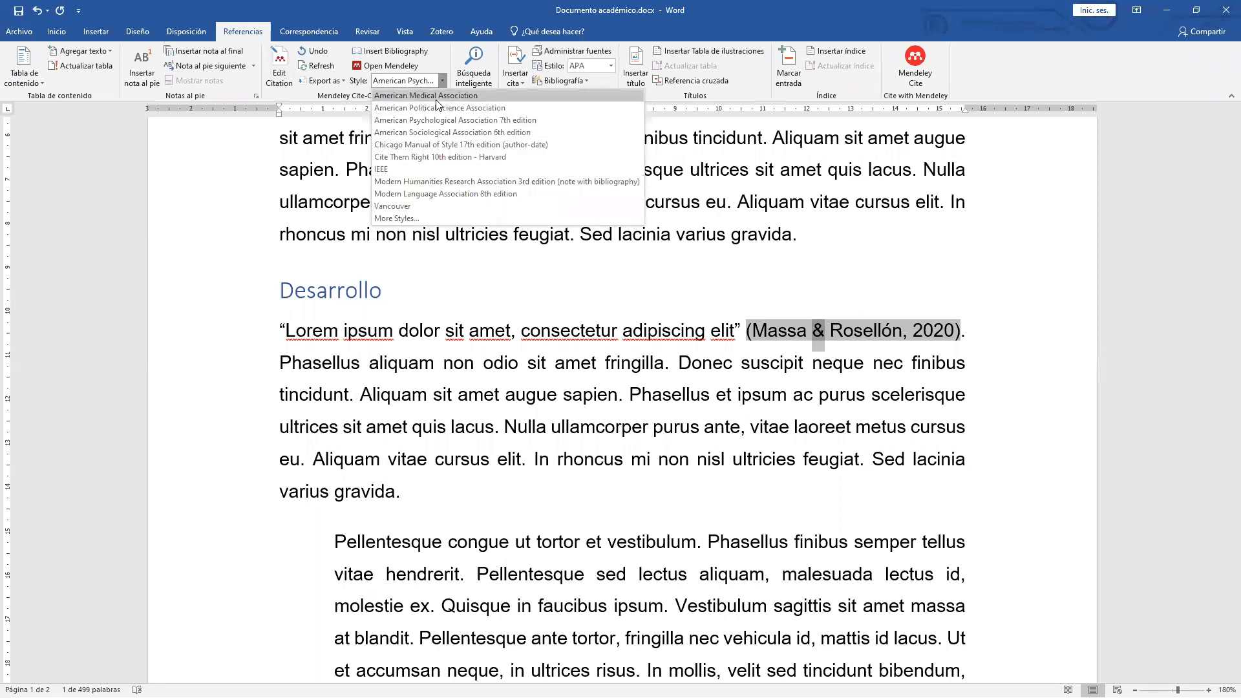
Open Mendeley's Get More Styles catalogue and search it for 'vancouv'.
click(412, 219)
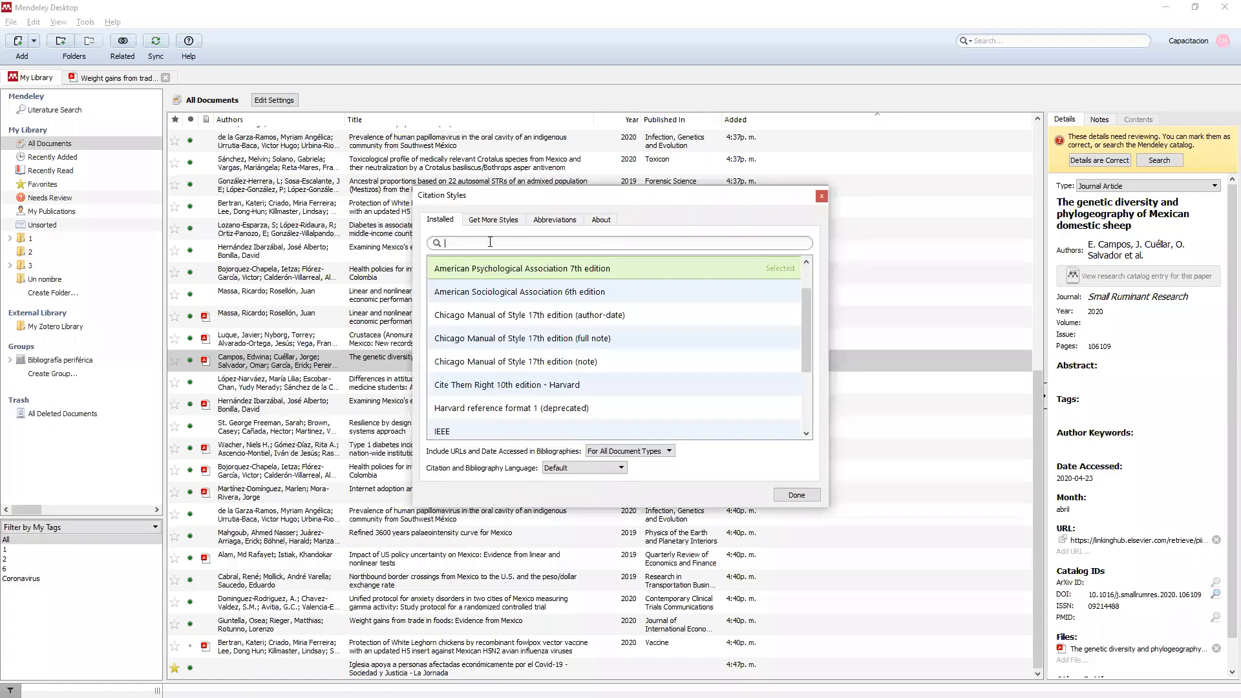
click(499, 221)
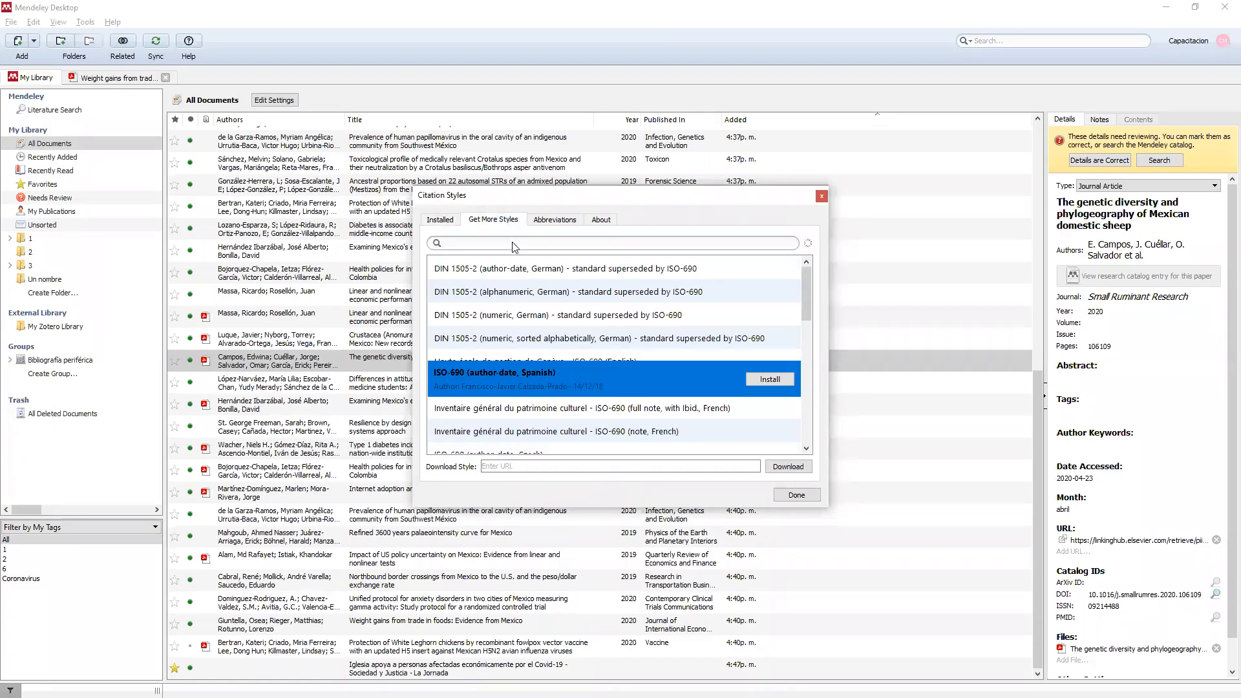
text(vancouv)
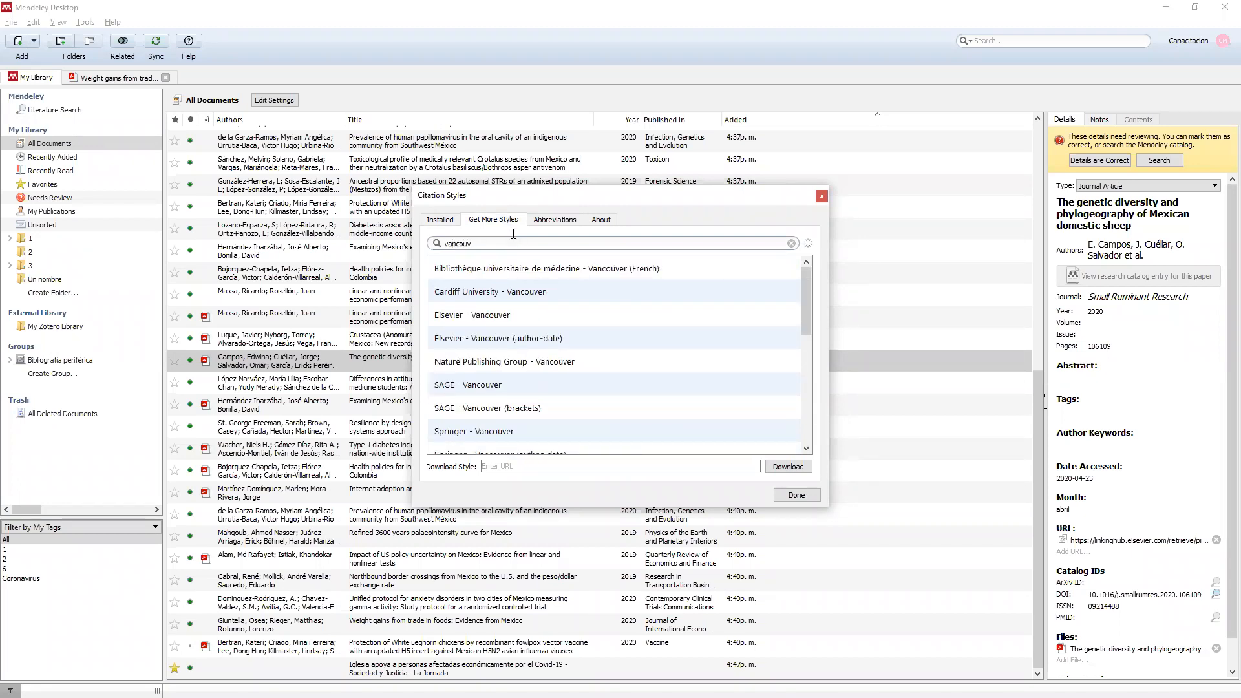
Inspect the Elsevier and SAGE Vancouver styles, then search the catalogue for 'elsevie'.
click(489, 315)
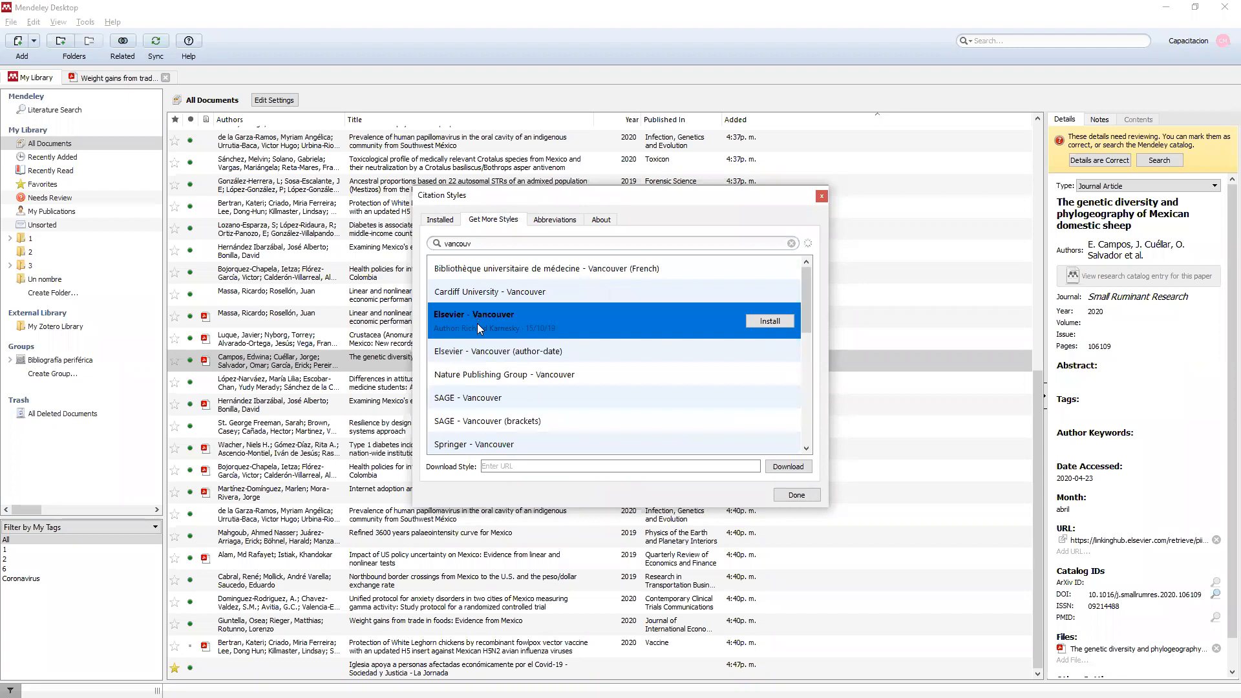
click(464, 397)
scroll(470, 401, down, 1)
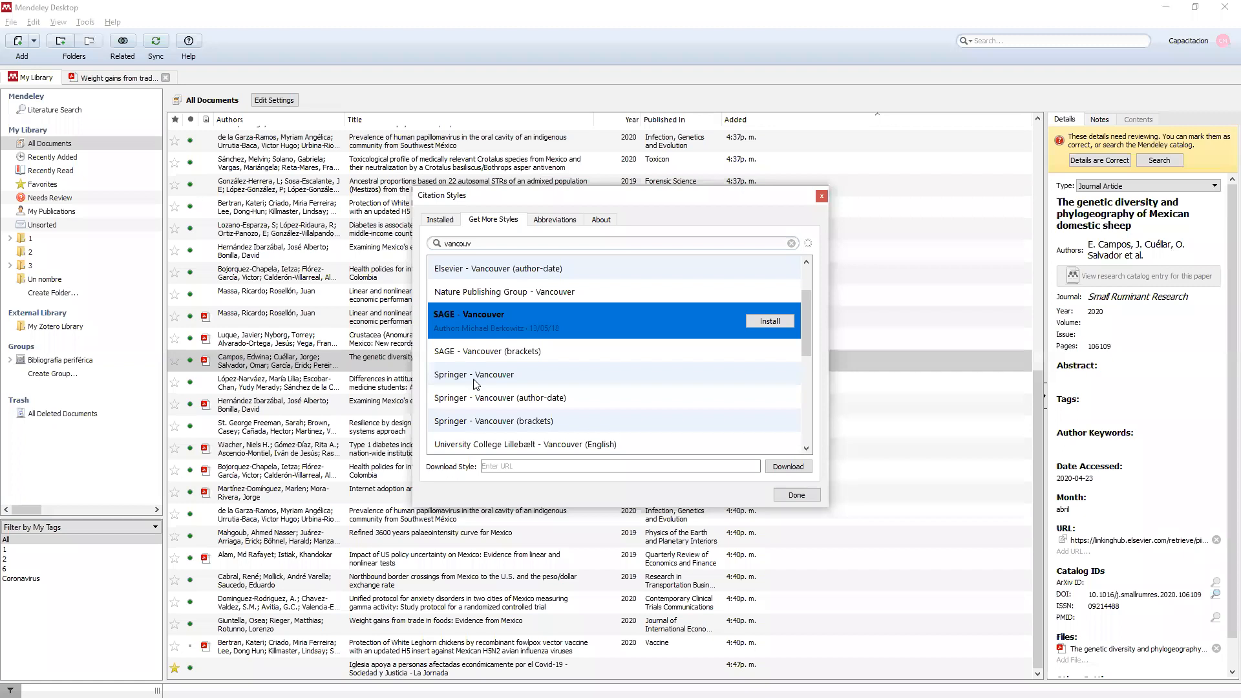
double_click(453, 244)
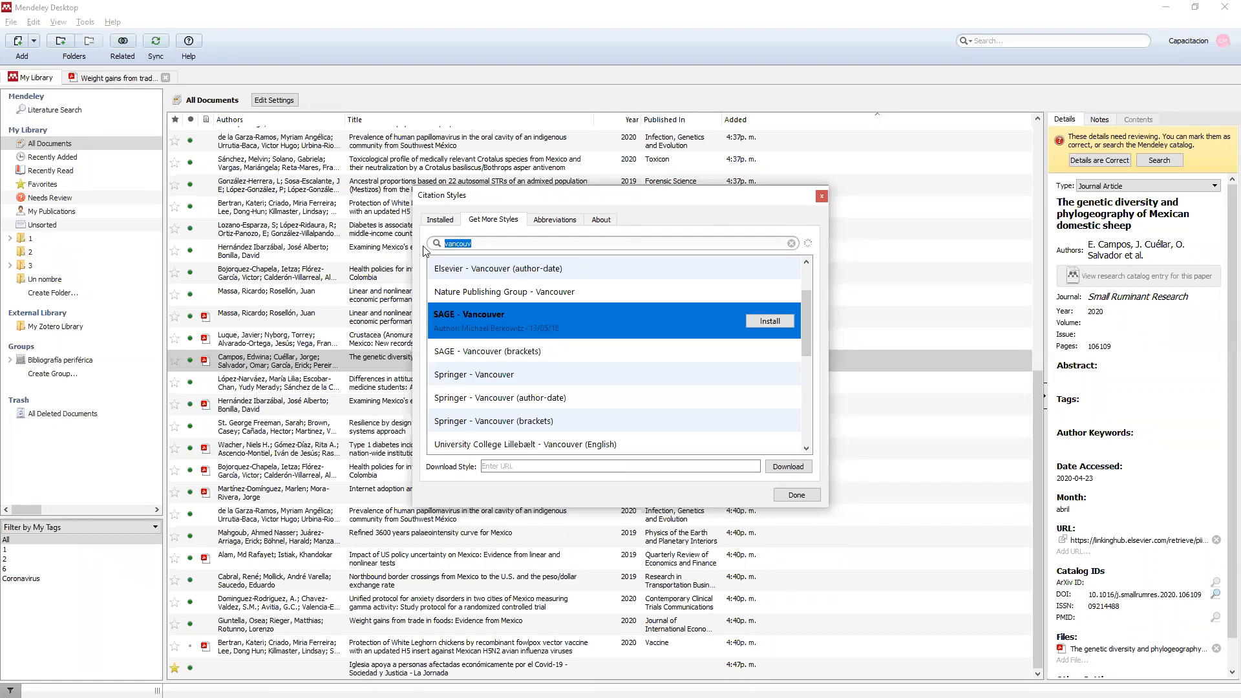
text(elsevier)
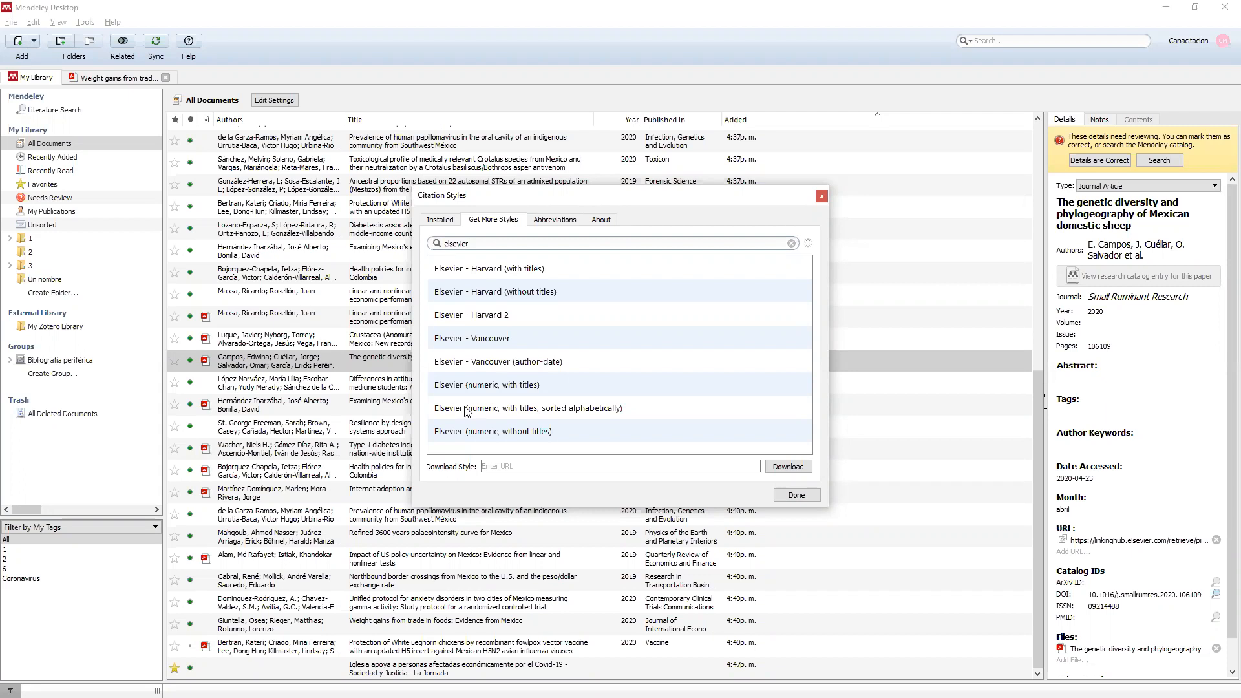
click(501, 463)
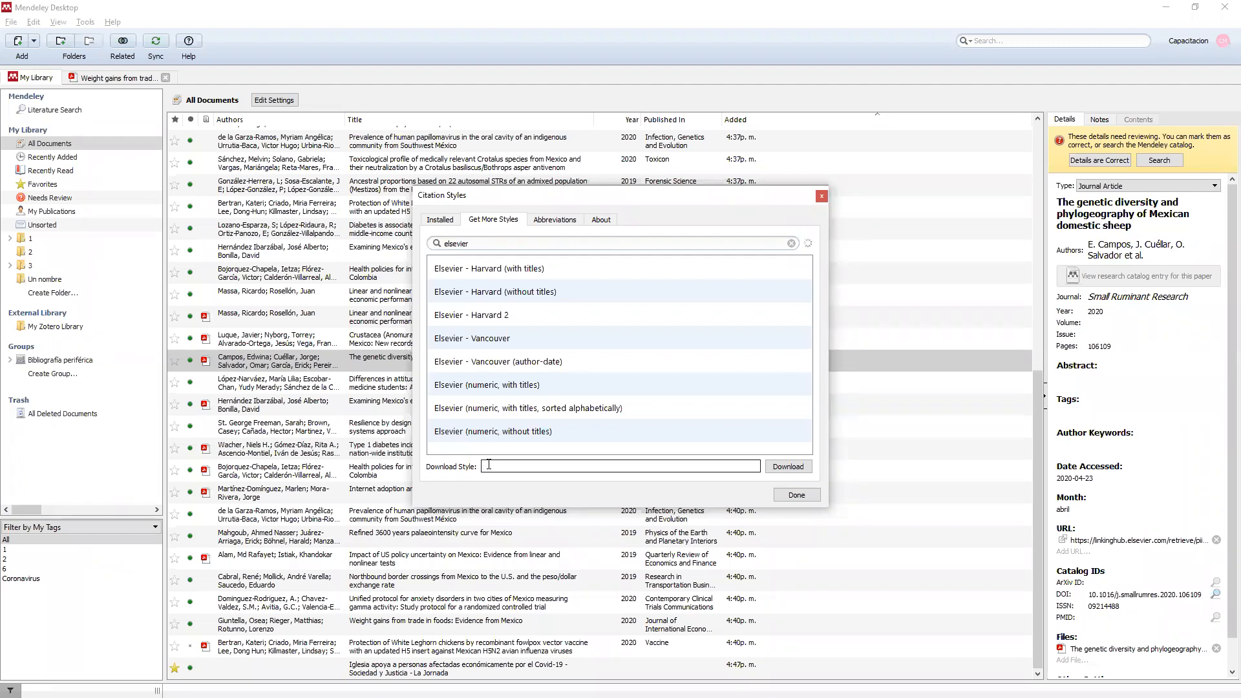
click(595, 466)
click(792, 497)
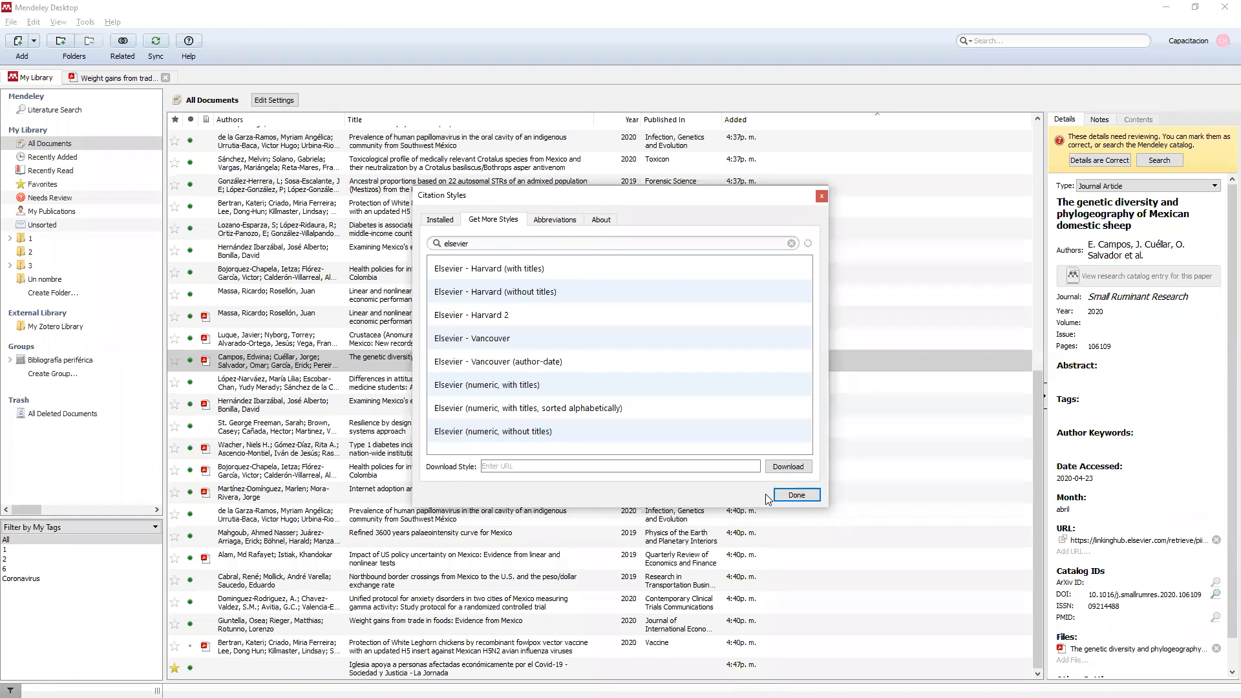
Replace the 'elsevier' style search with 'mickey', which returns no matching styles.
double_click(488, 246)
text(mickey)
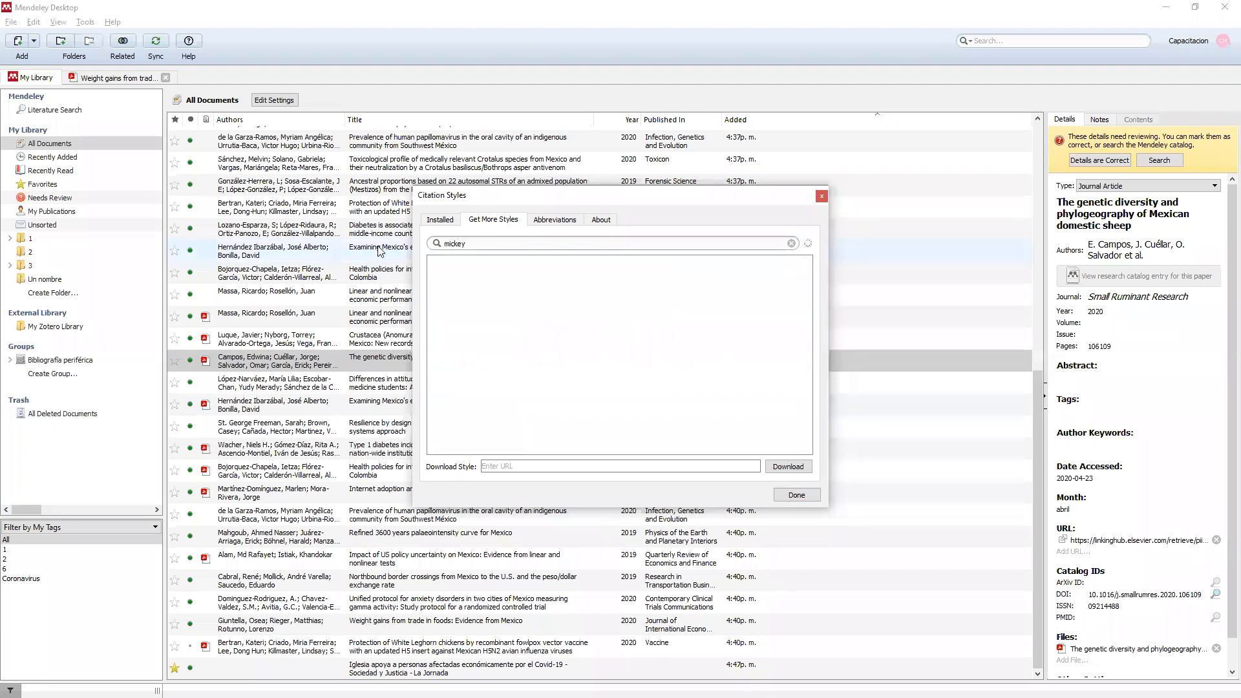
double_click(469, 243)
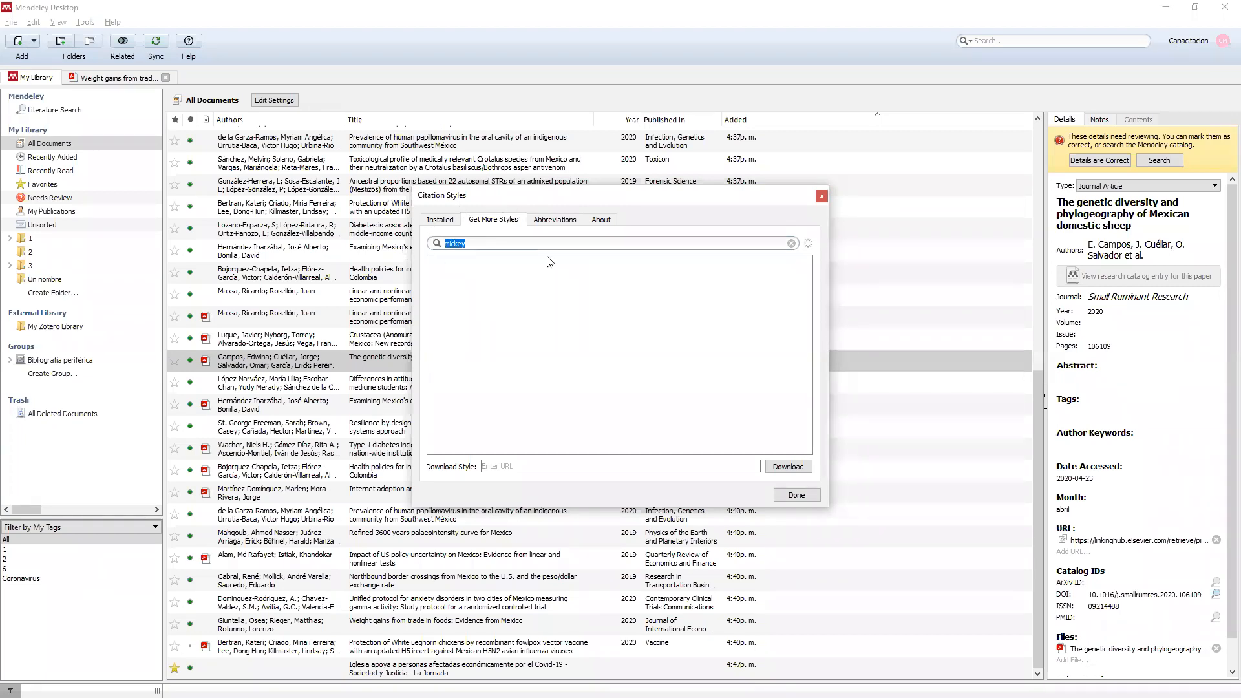
Reopen Mendeley's More Styles from Word's style list and follow the About tab's CSL Editor link.
click(822, 196)
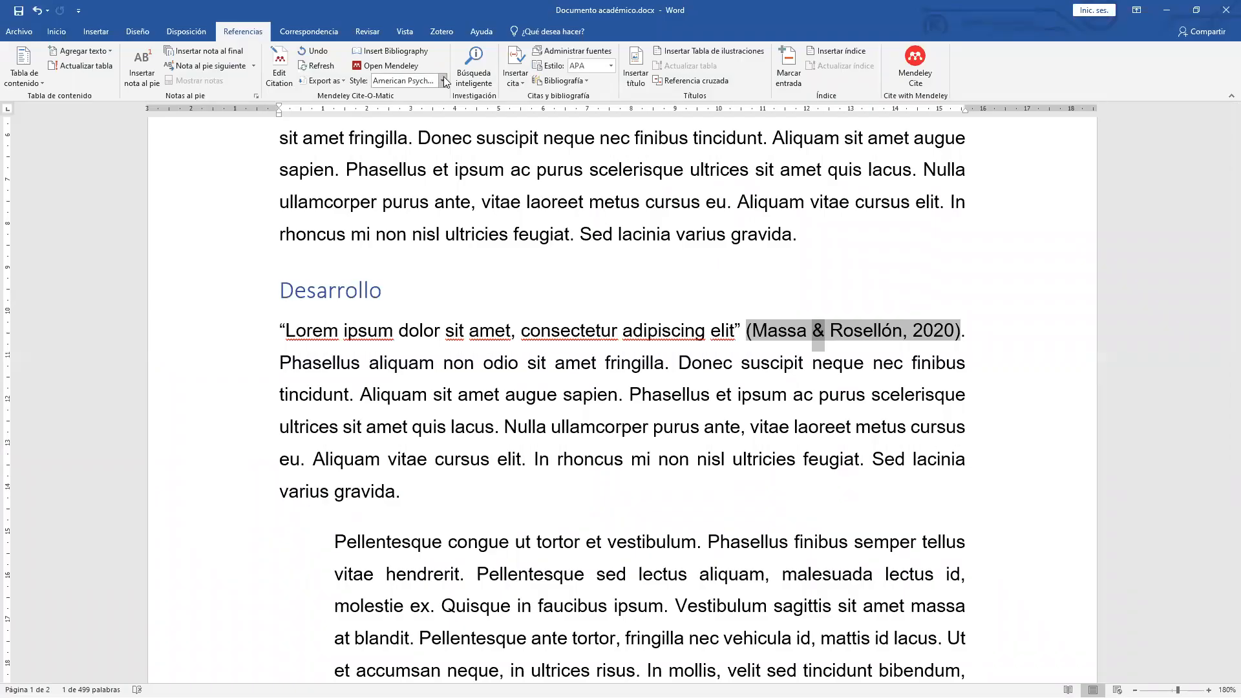
click(443, 80)
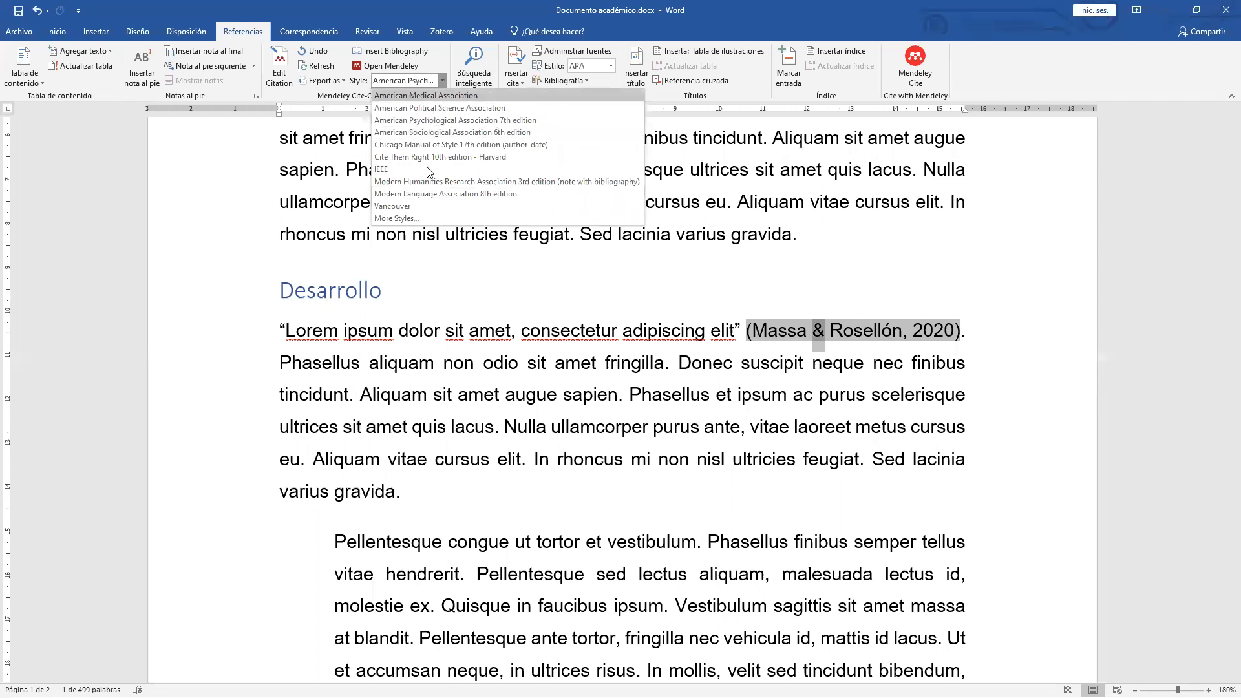
click(408, 219)
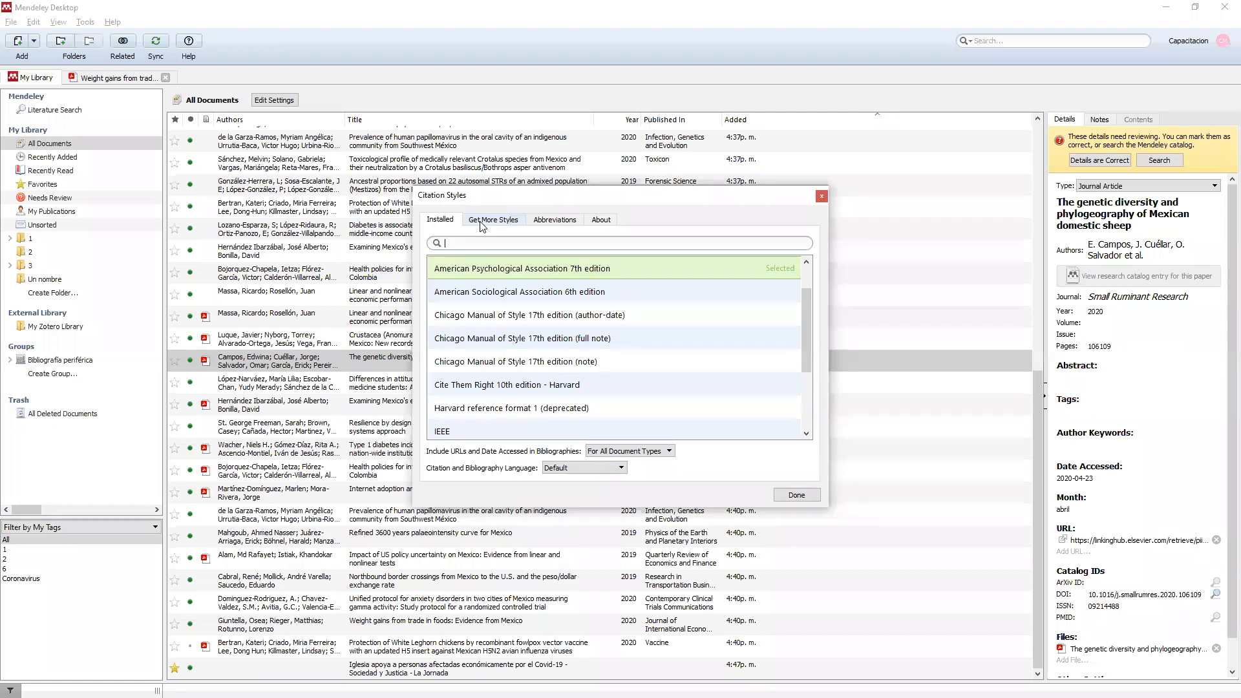
click(611, 224)
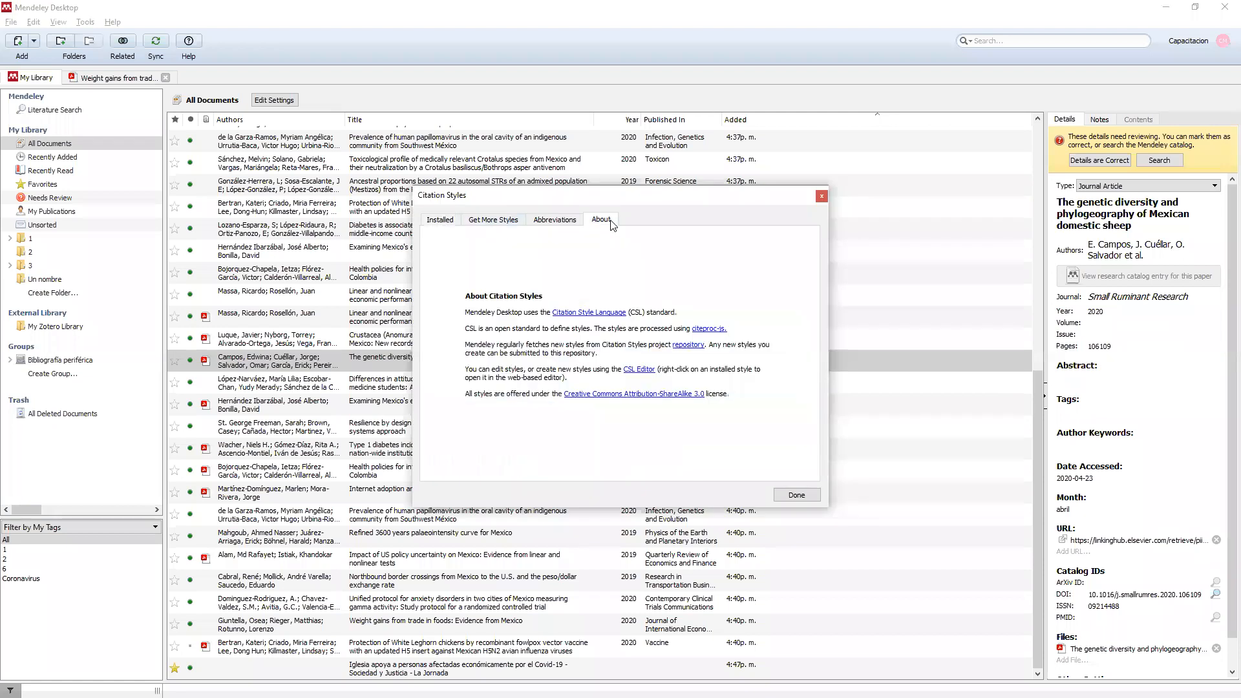
click(639, 369)
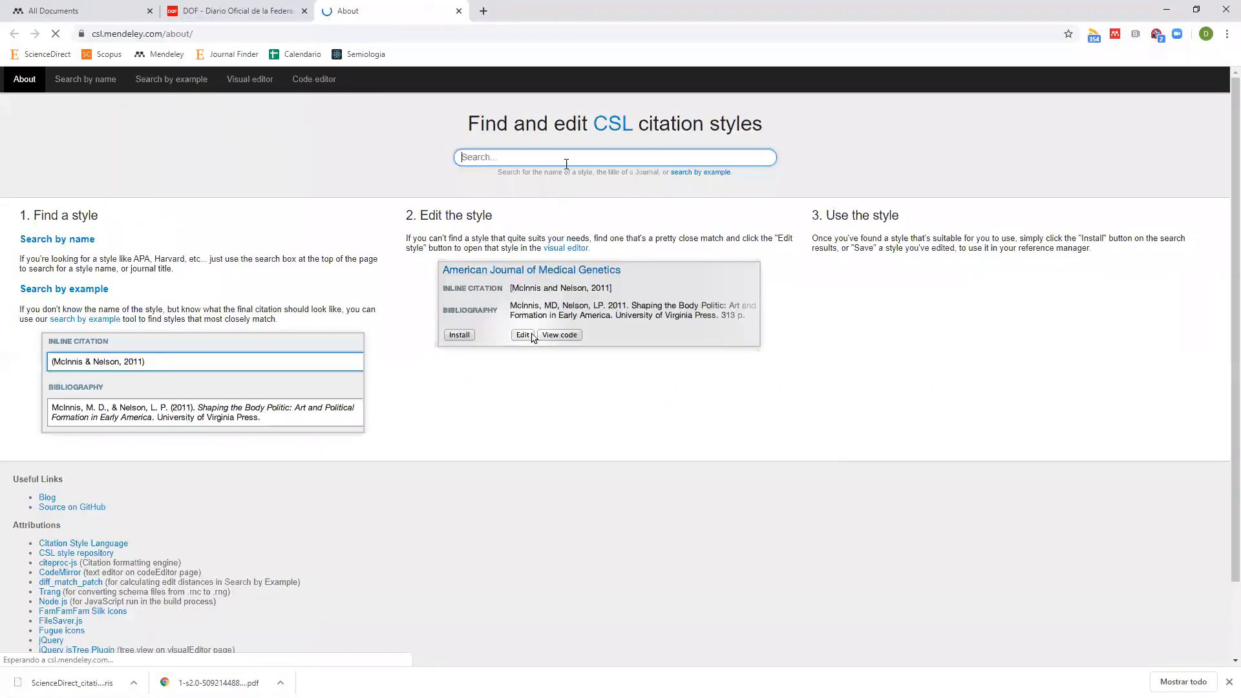
Search the CSL editor's style collection by name for 'apa'.
text(apa)
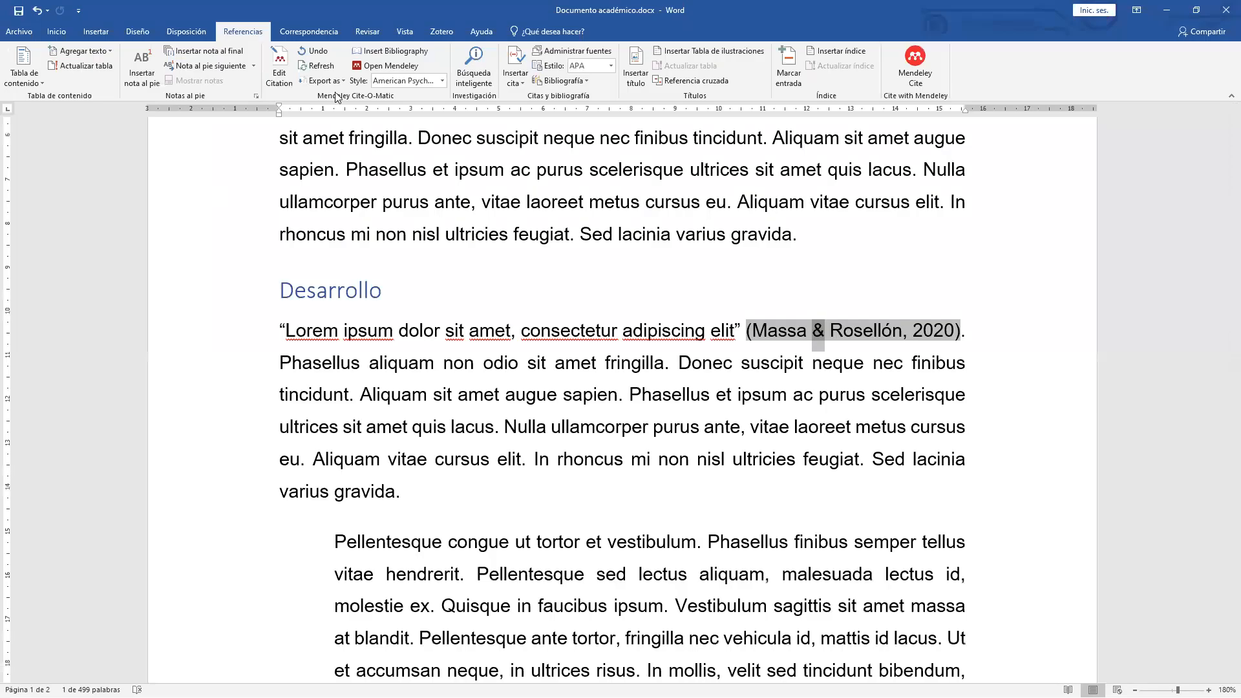
click(444, 80)
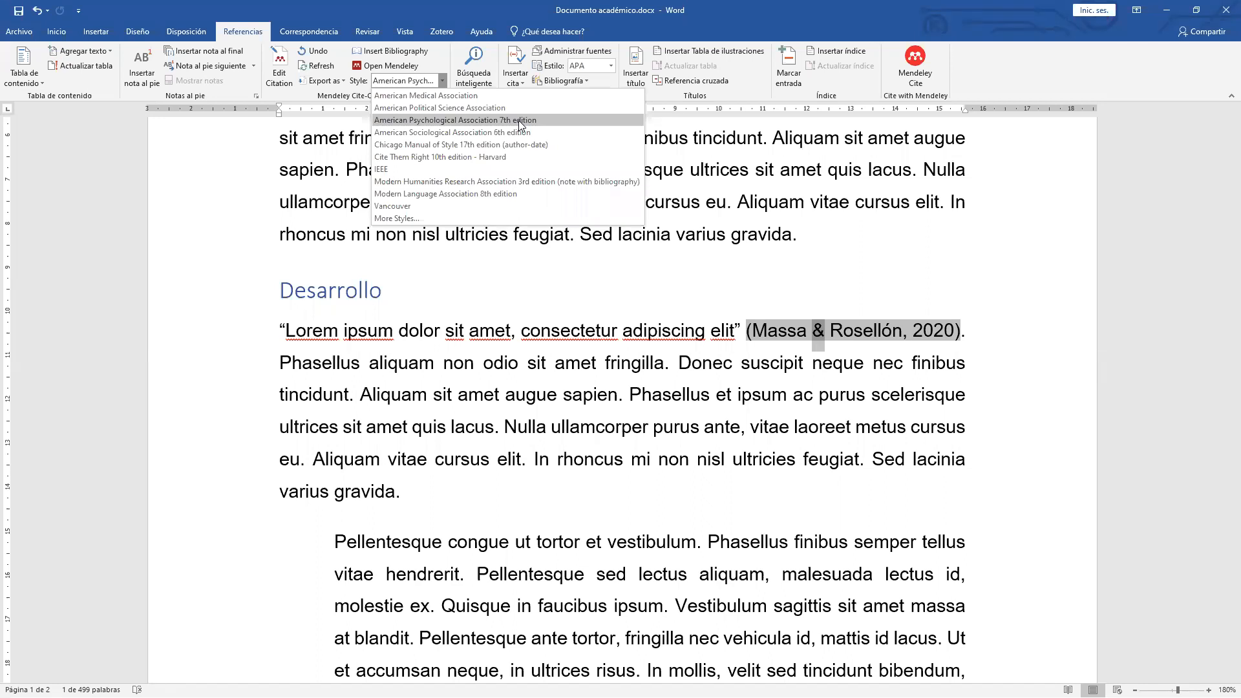
key(alt+Tab)
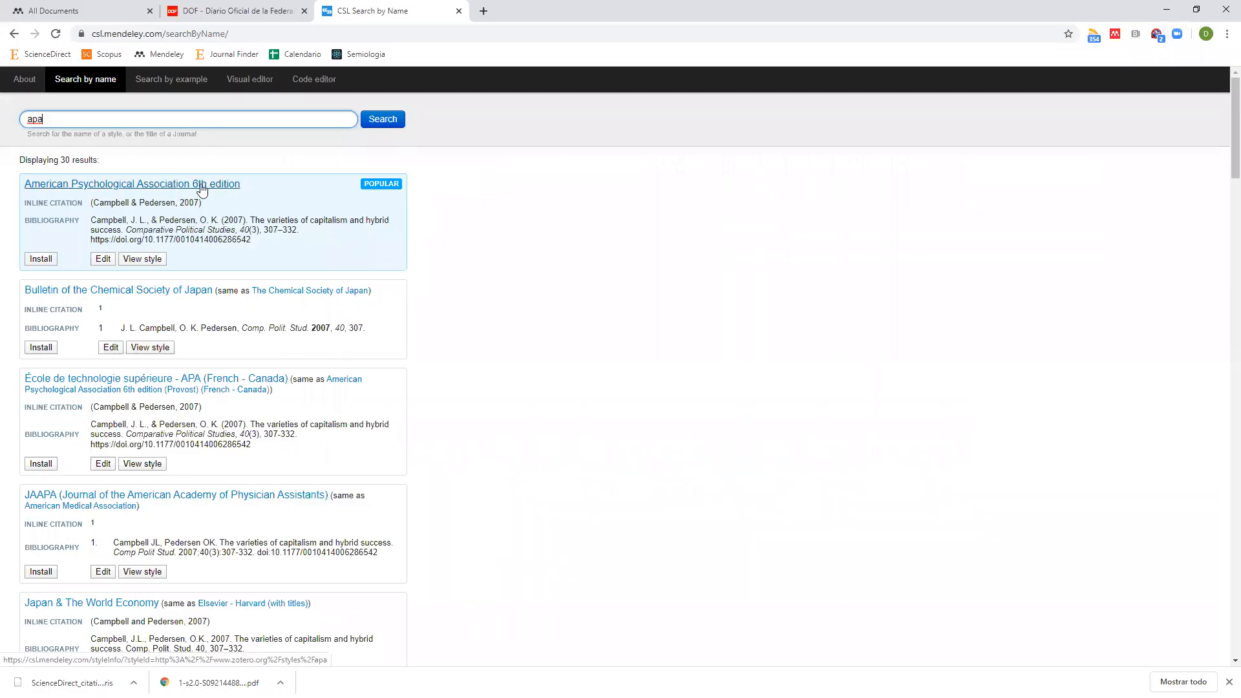
Open the American Psychological Association 6th edition result in the Visual Editor.
click(105, 260)
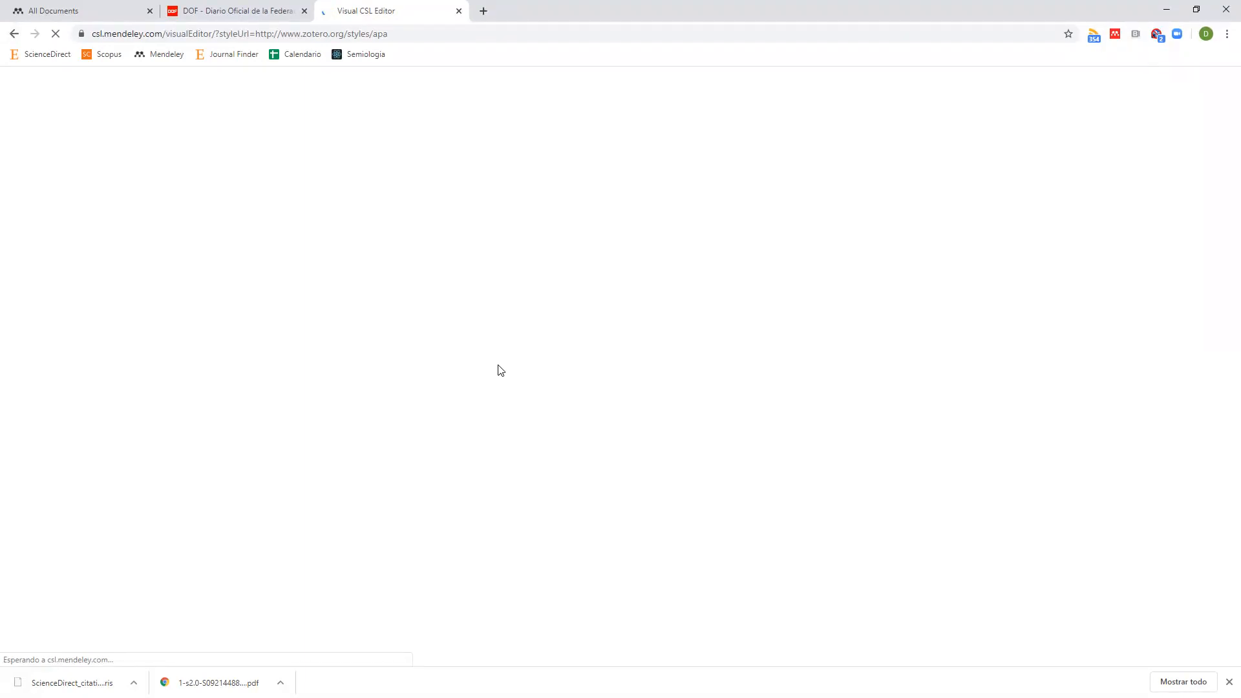
Close Chrome's Diario Oficial de la Federación tab, keeping the Visual CSL Editor tab open.
click(84, 11)
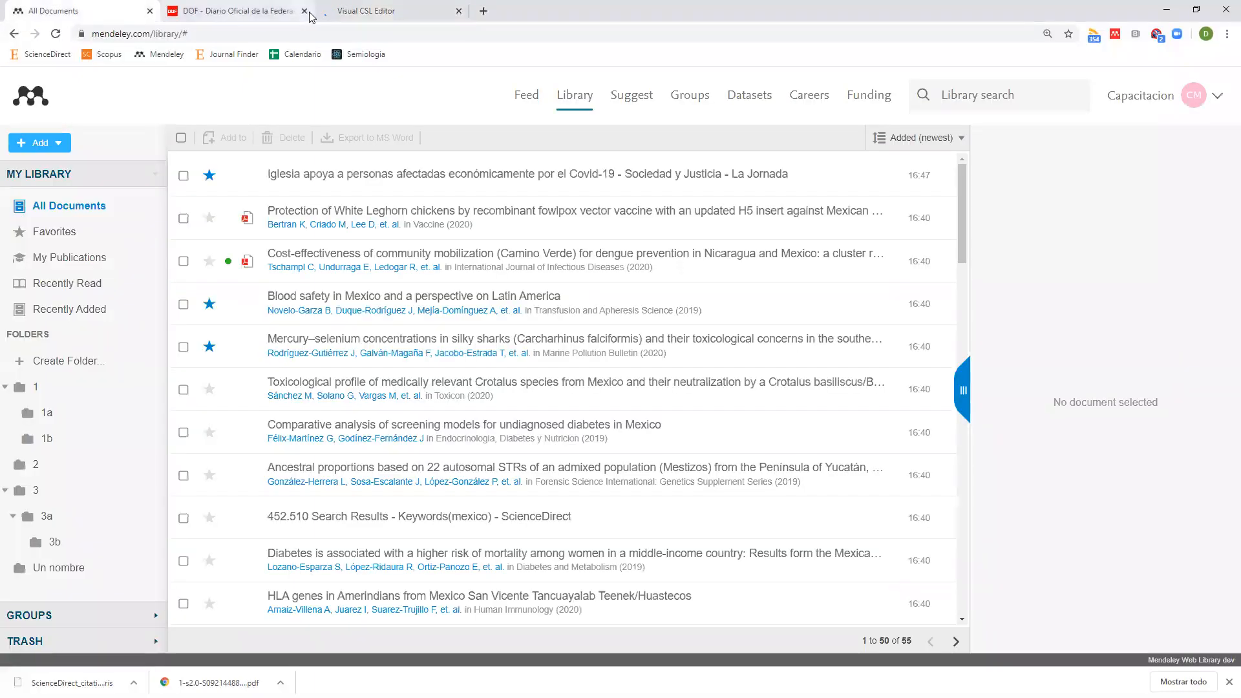
click(232, 11)
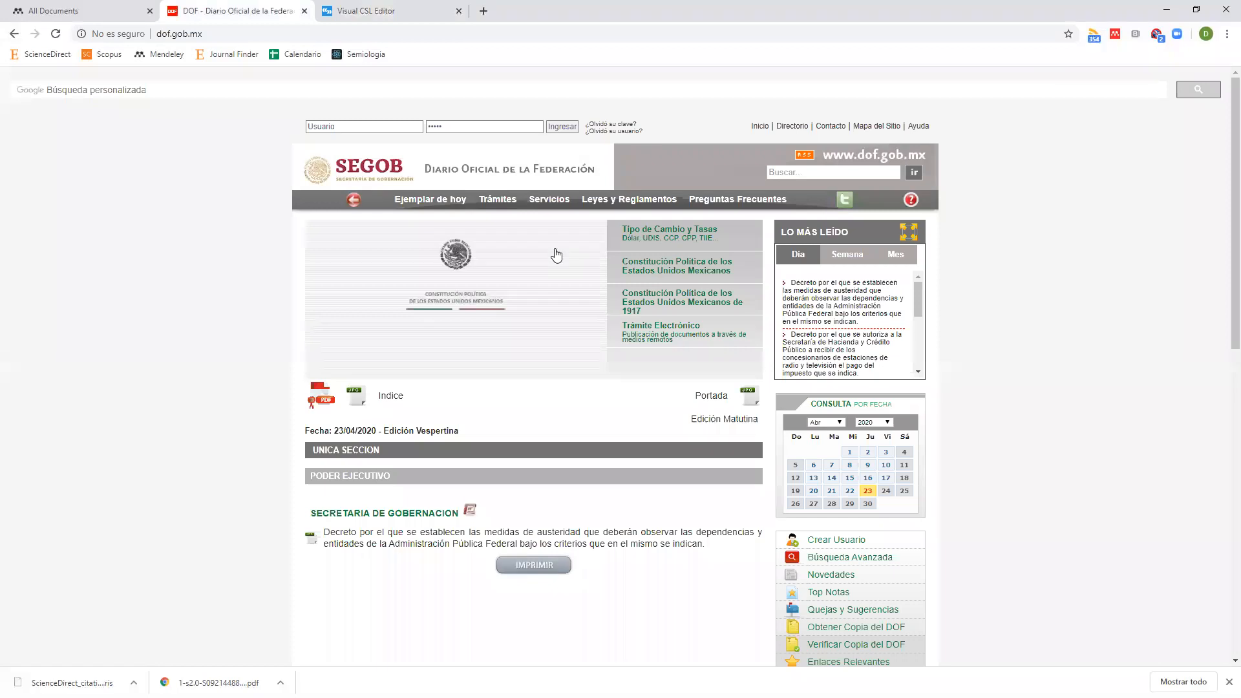
click(304, 11)
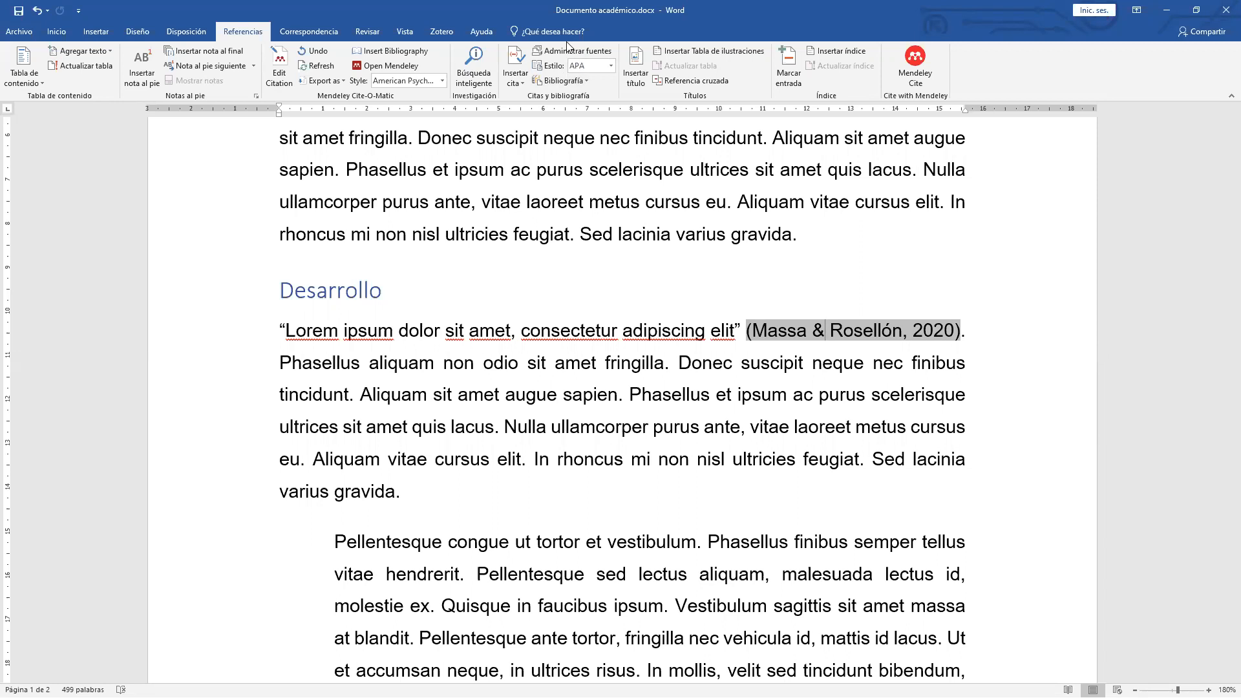
Type 'obra 1' on a new line after the last Obras consultadas reference, then move to page 3.
scroll(553, 375, down, 5)
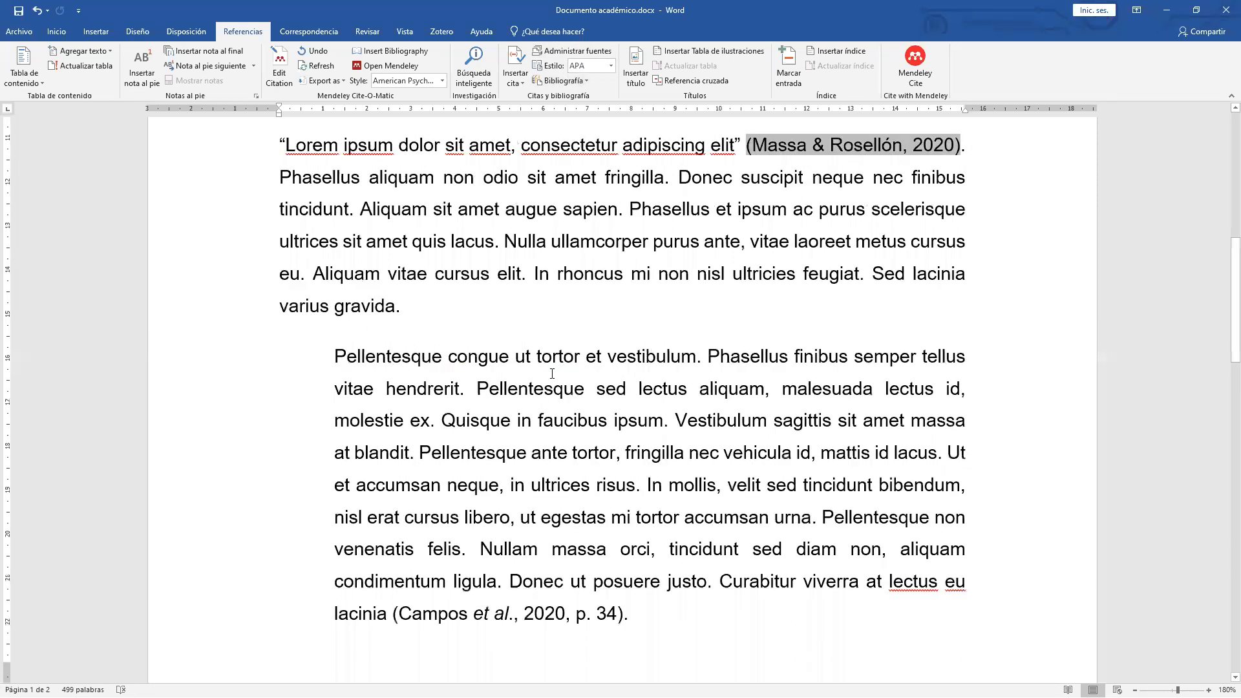
scroll(553, 374, down, 10)
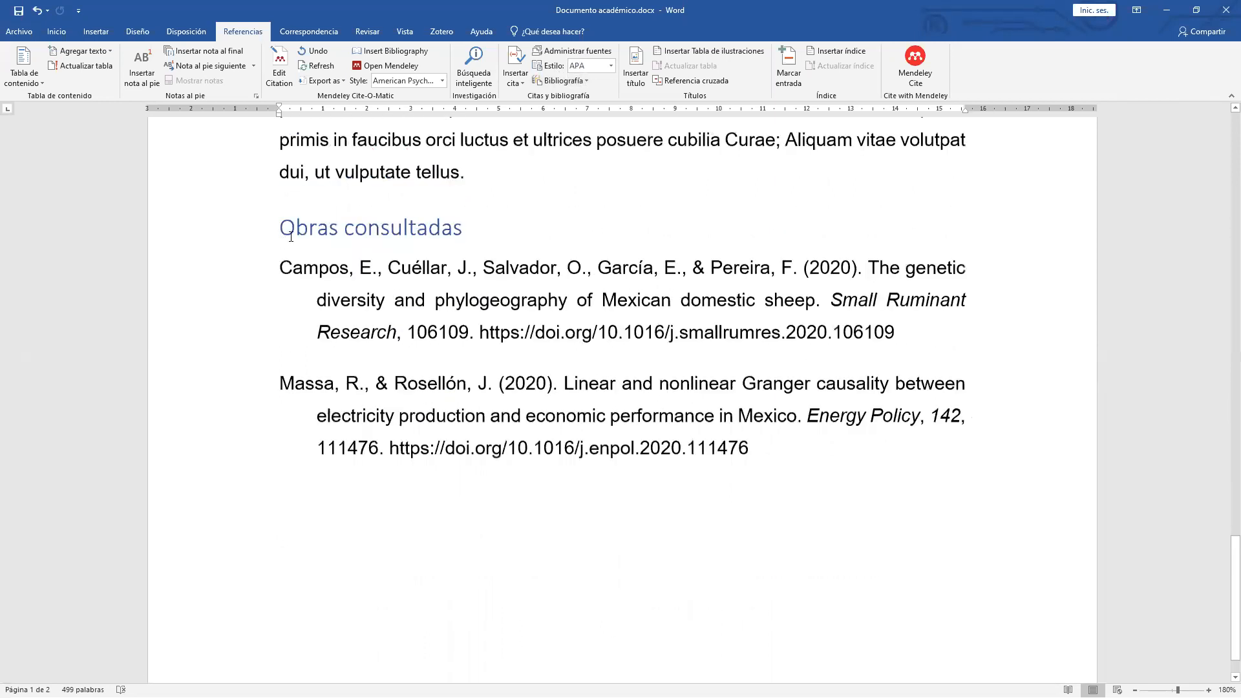
click(774, 455)
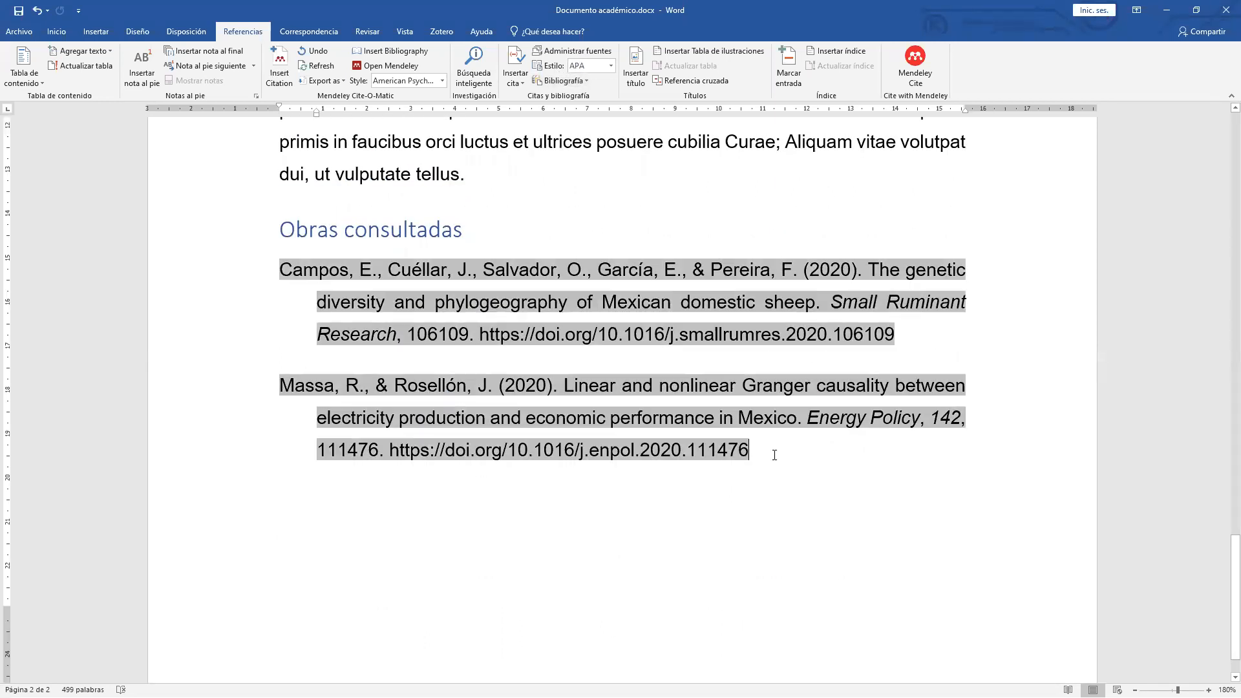
key(Return)
key(Return)
text(obra 1)
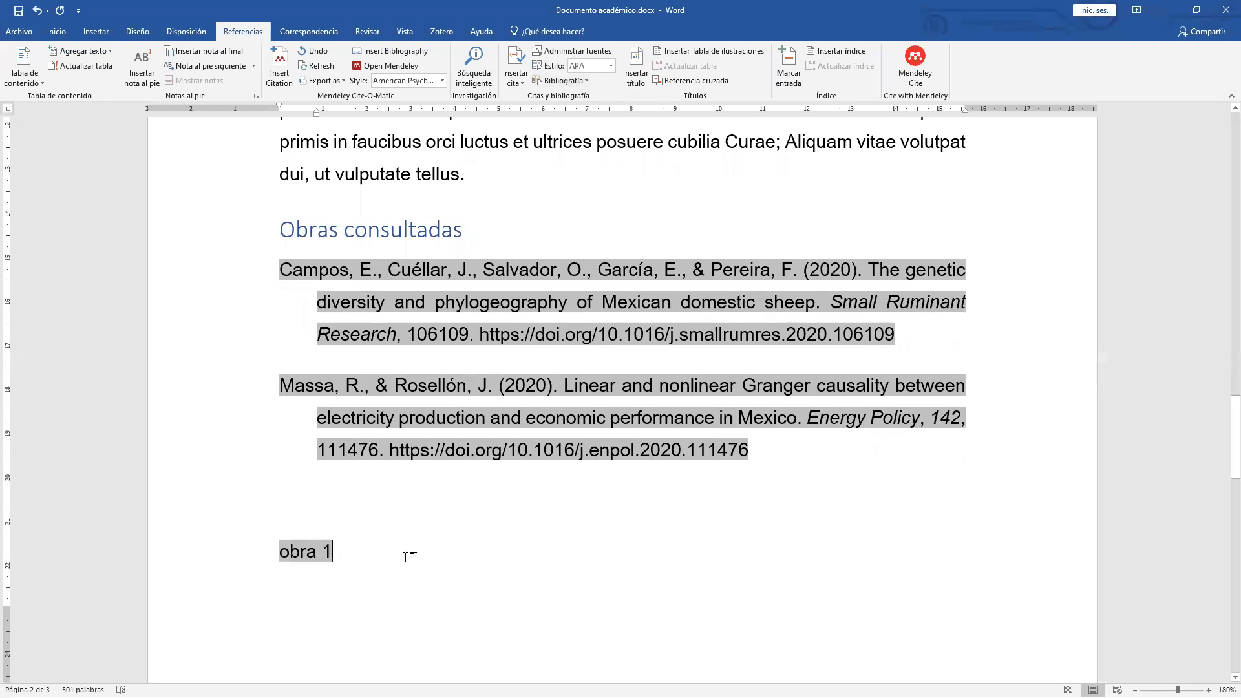
scroll(405, 557, down, 2)
click(282, 644)
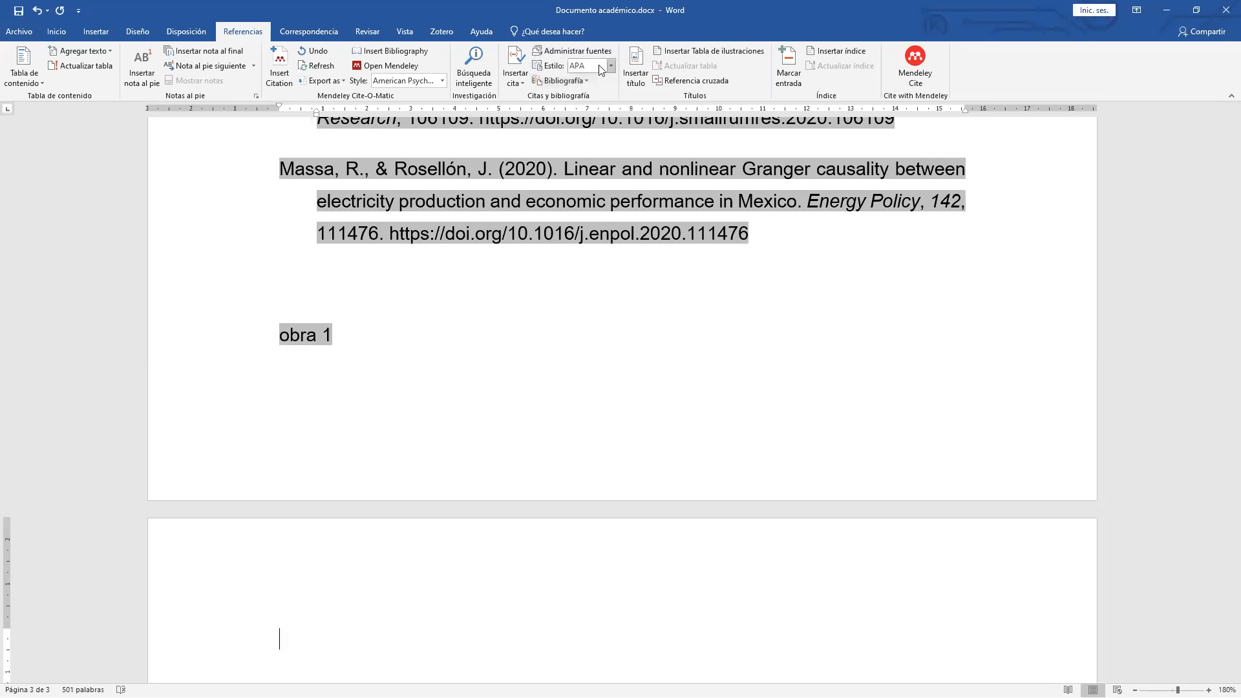
Insert Word's built-in Bibliografía list on page 3.
click(553, 79)
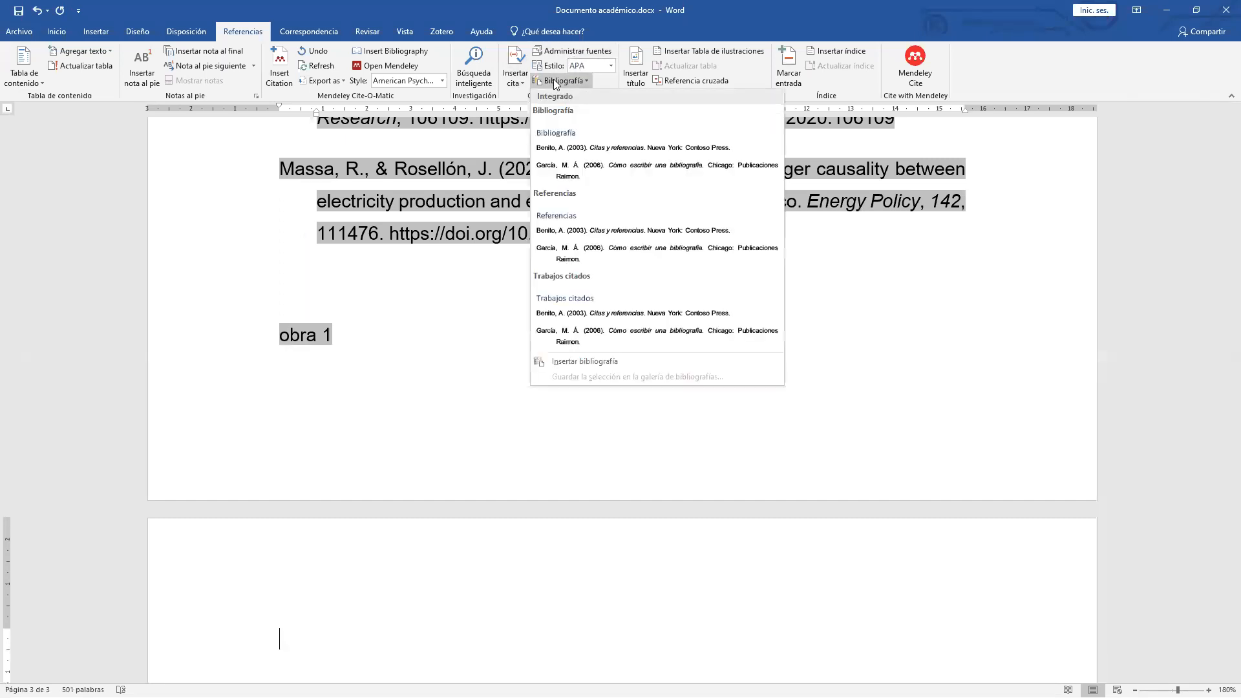
click(602, 159)
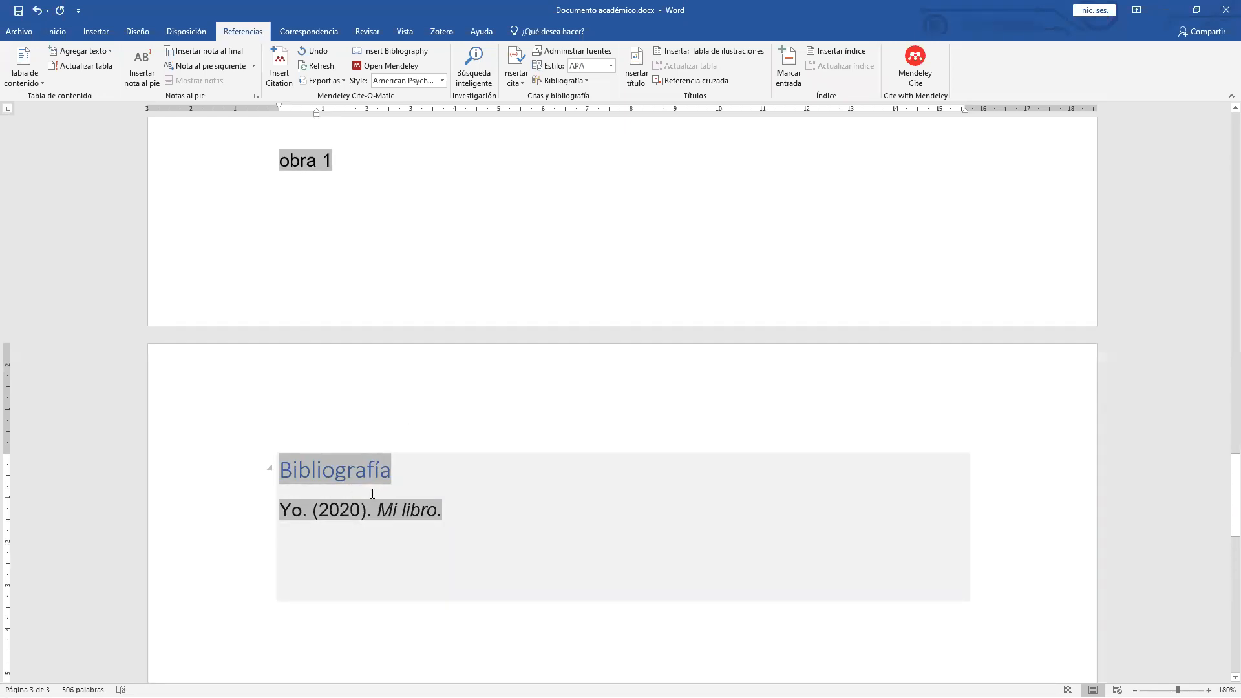
scroll(372, 493, up, 5)
scroll(354, 465, down, 3)
scroll(544, 282, up, 2)
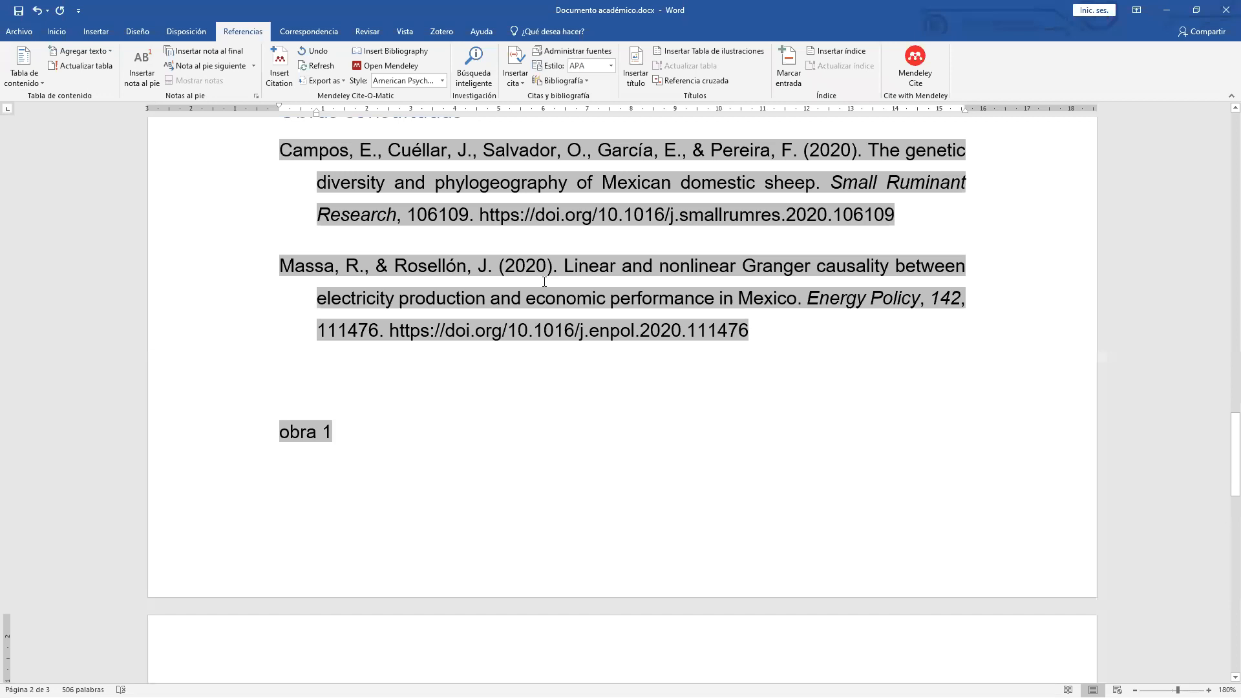
scroll(544, 282, up, 1)
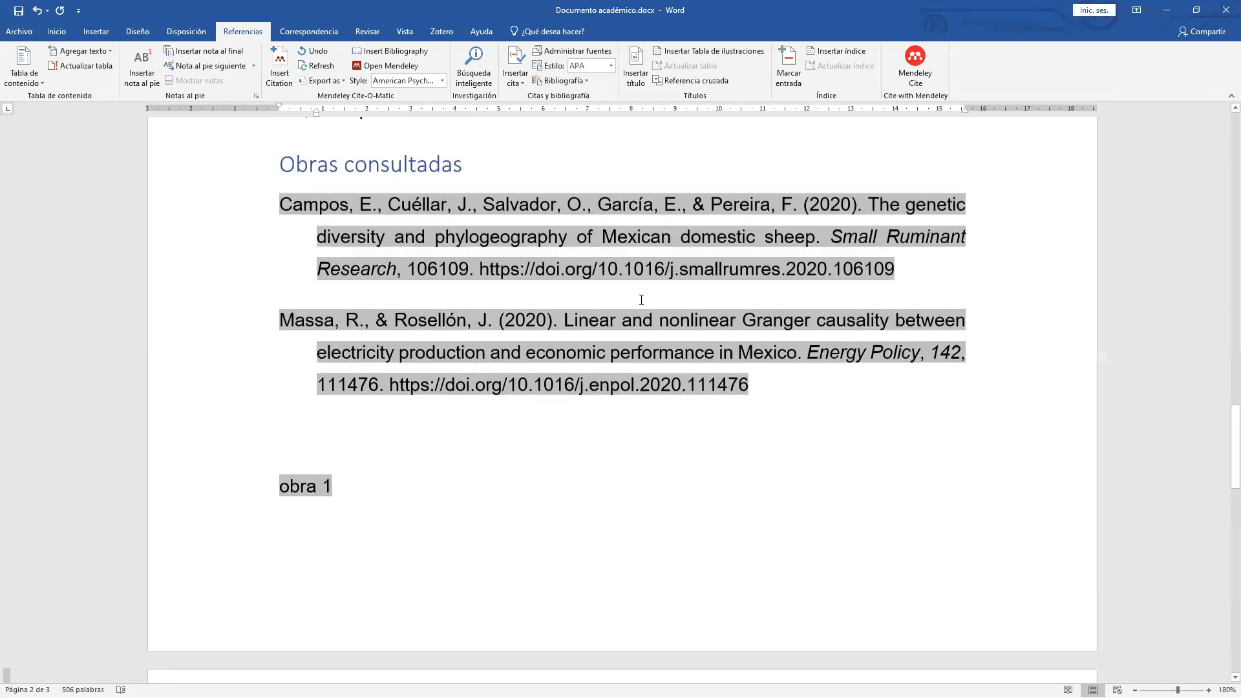
scroll(634, 405, down, 5)
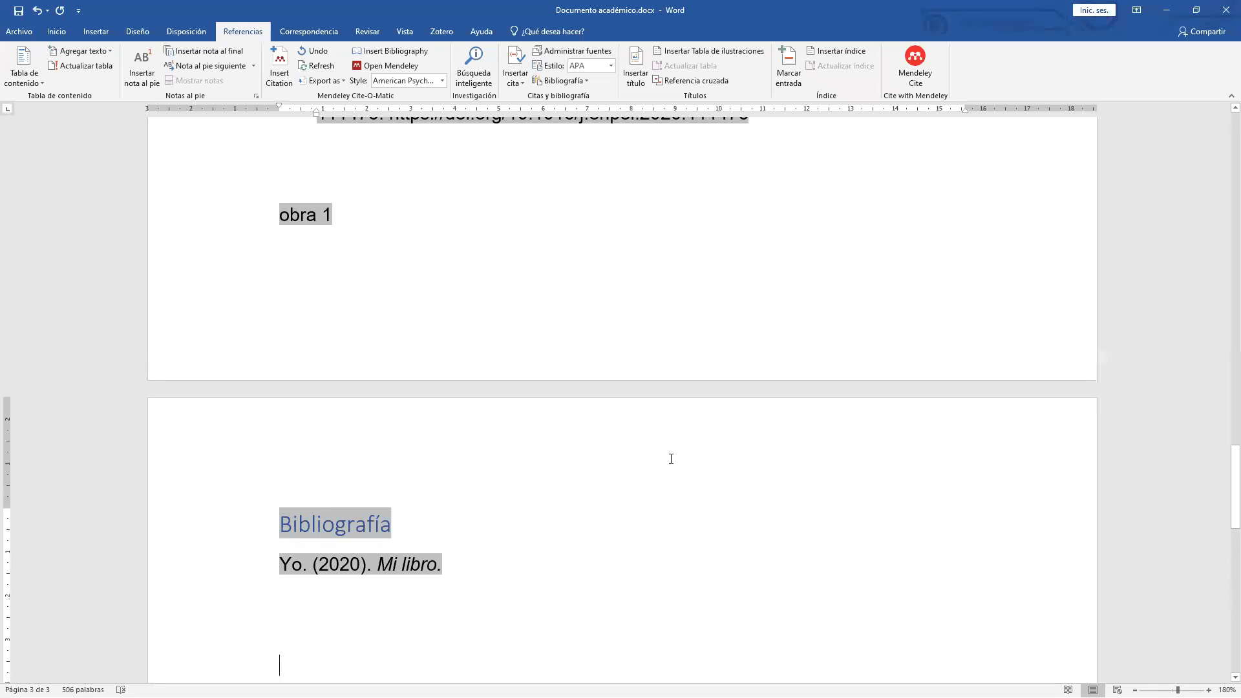
scroll(266, 437, up, 4)
Paste over the obra 1 line, then undo twice to bring obra 1 back.
drag(266, 437, 270, 446)
text(Bibliografía Yo. (2020). Mi libro.)
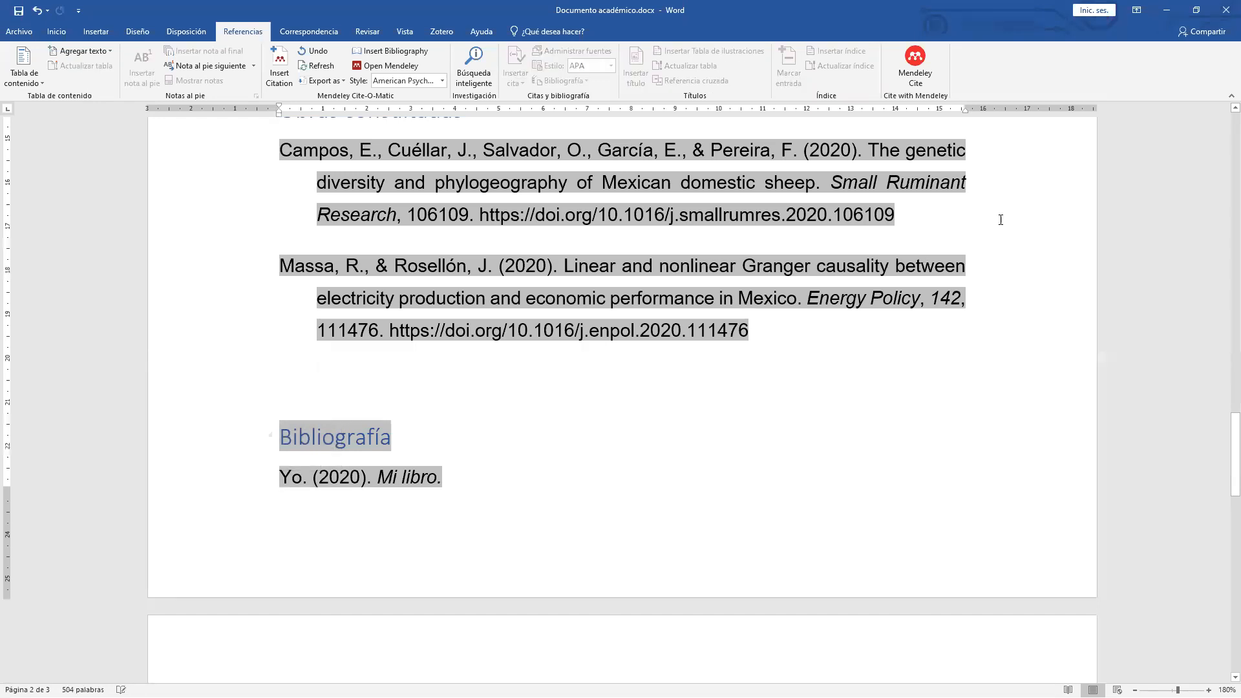
key(ctrl+z)
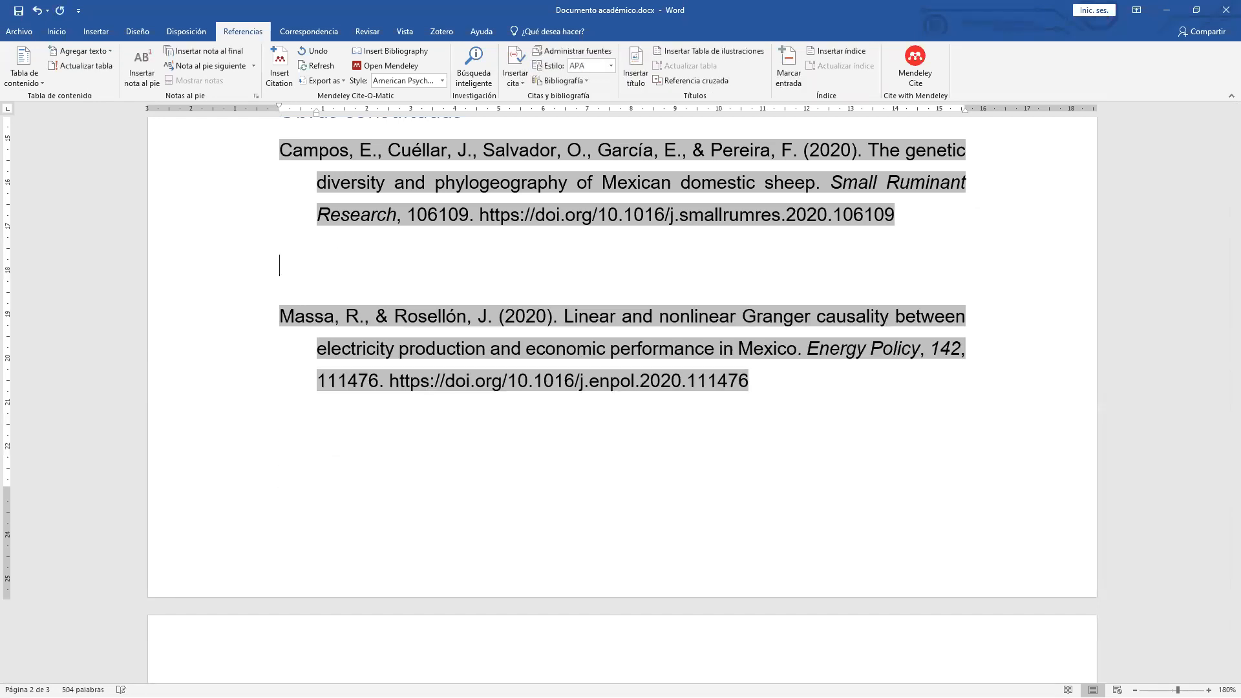
key(ctrl+z)
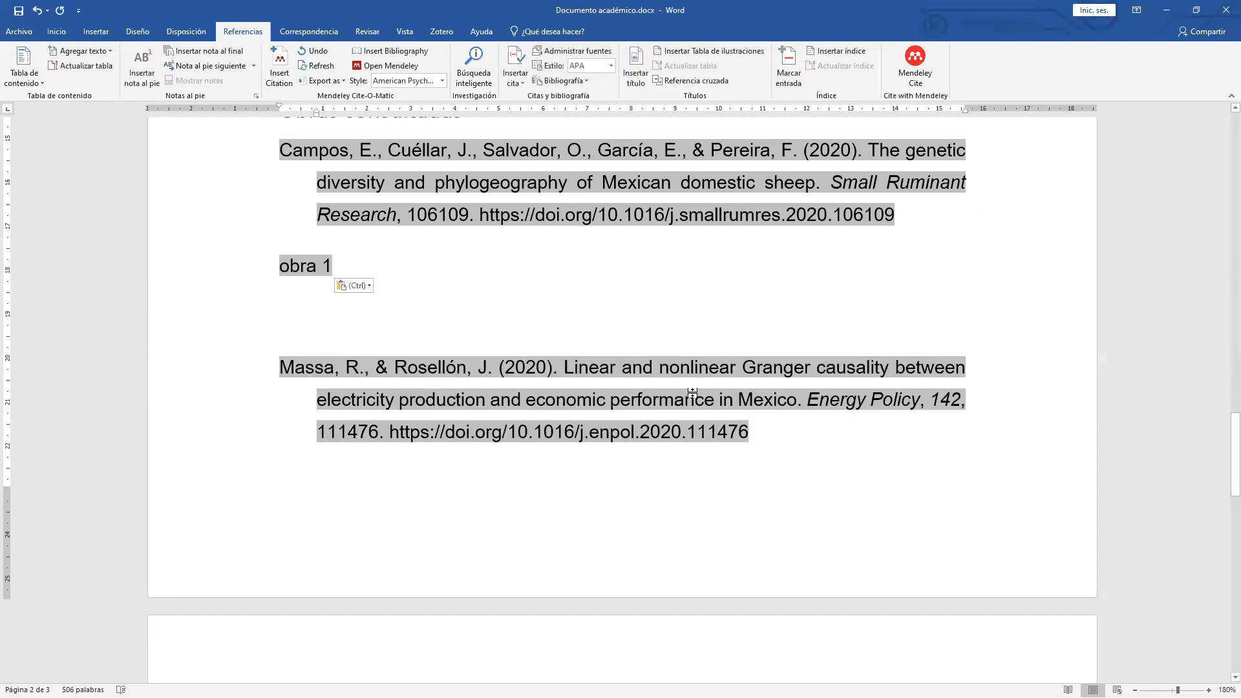
Cut the Yo. (2020). Mi libro. entry from the Bibliografía block and paste it at the document's end.
scroll(692, 396, down, 7)
click(467, 398)
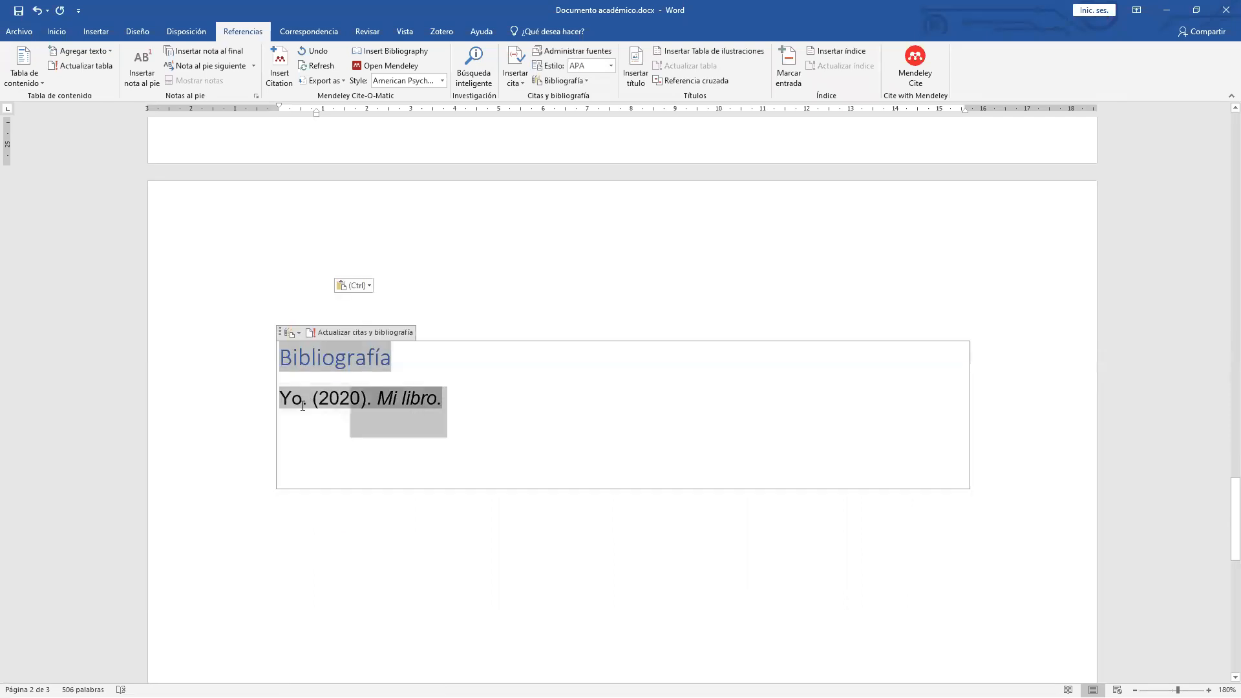
click(263, 410)
key(ctrl+c)
key(Delete)
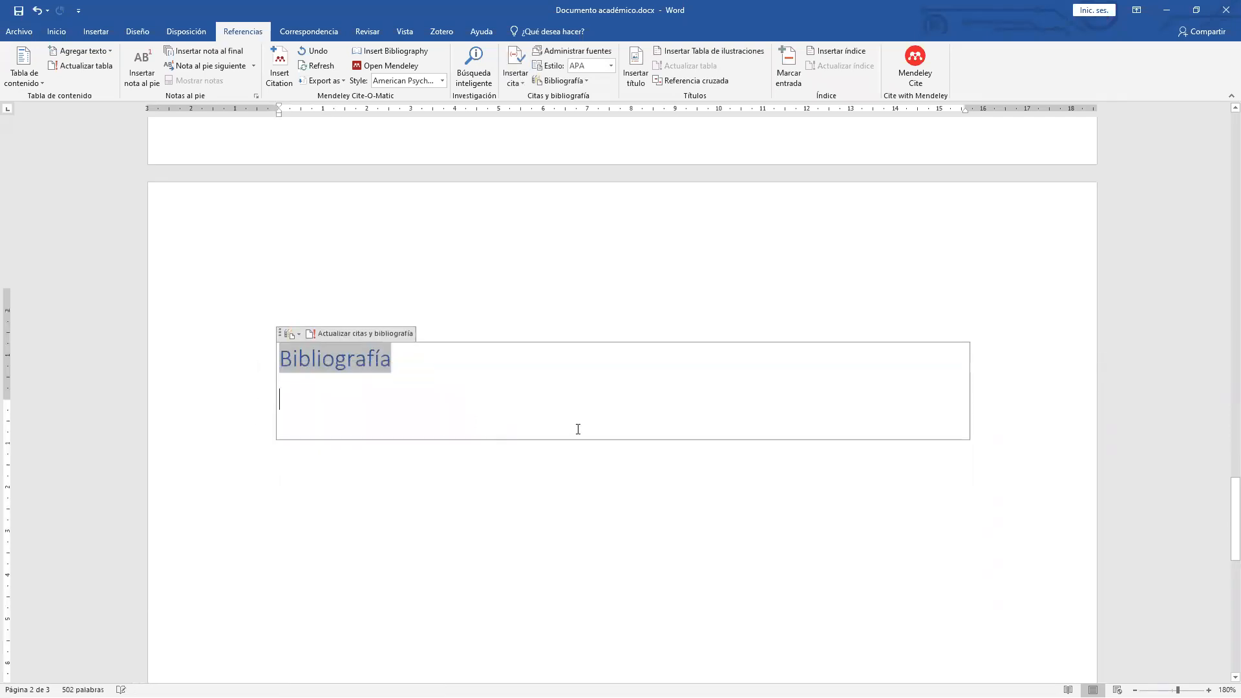
scroll(508, 432, up, 7)
click(799, 430)
key(ctrl+End)
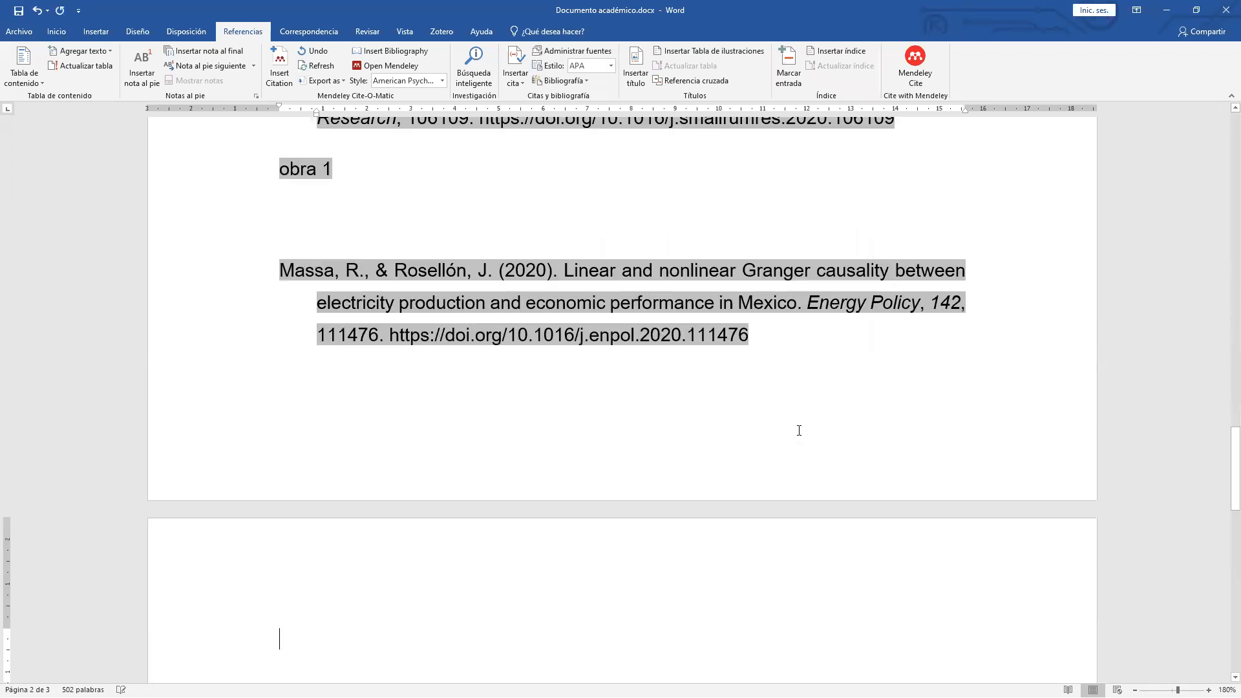
key(ctrl+v)
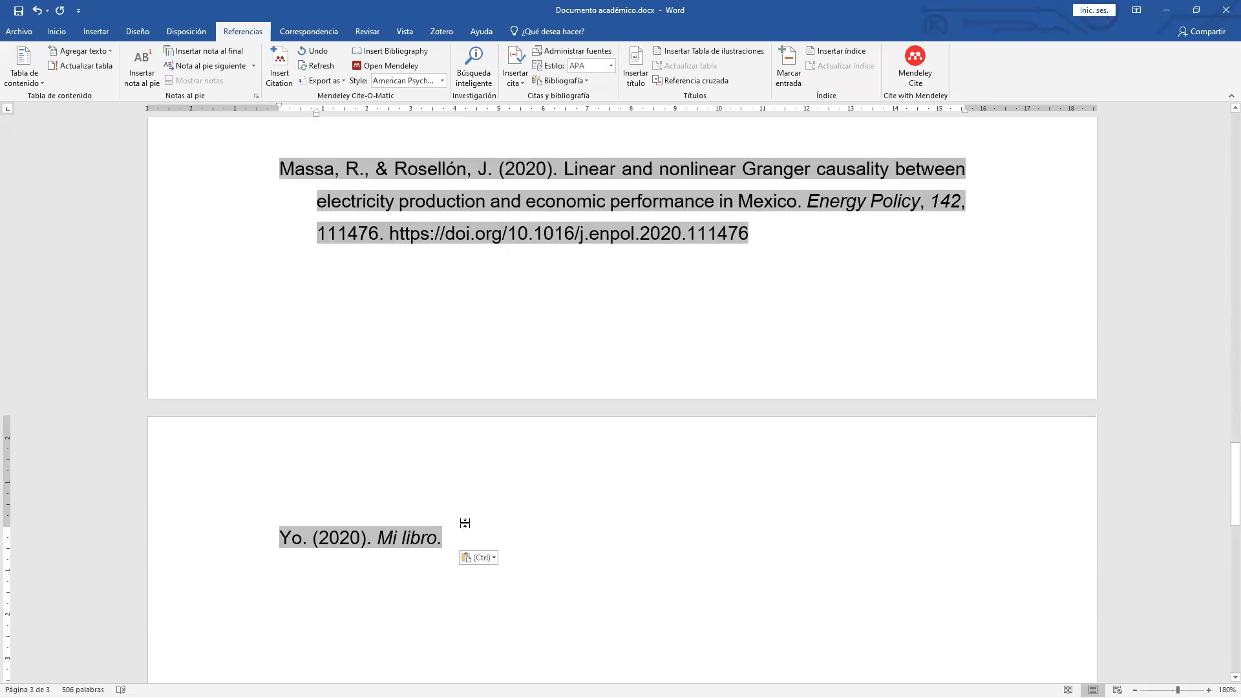
scroll(464, 522, up, 6)
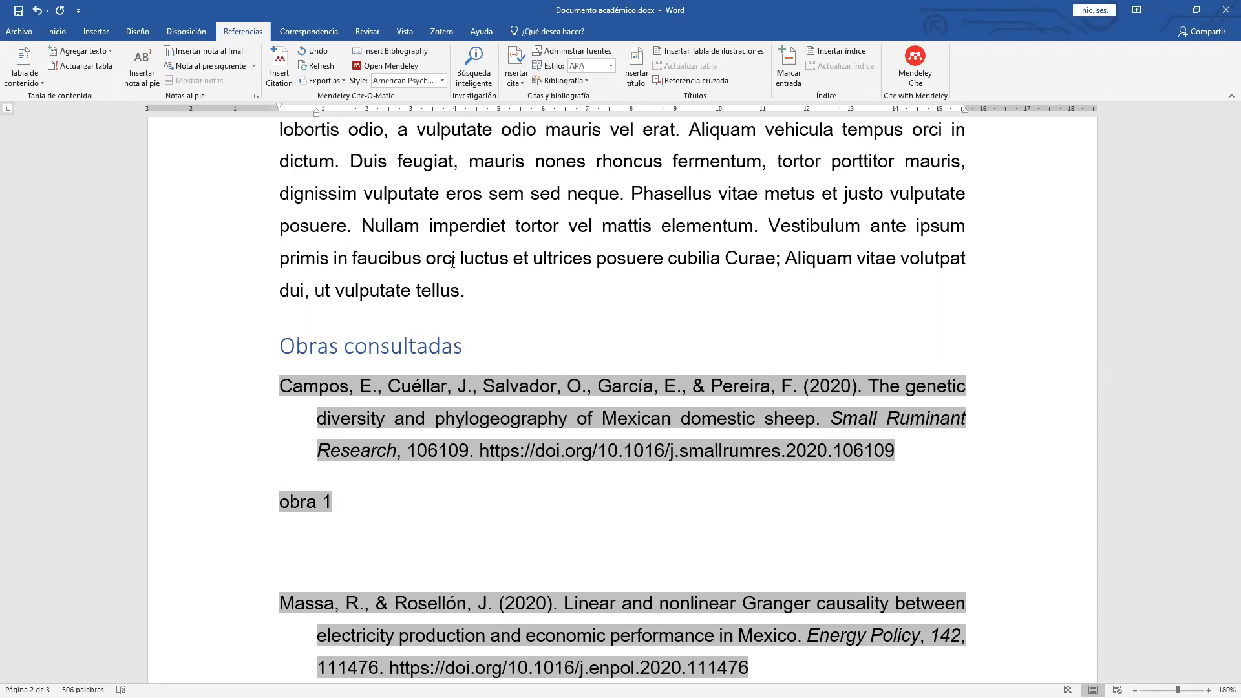
click(479, 289)
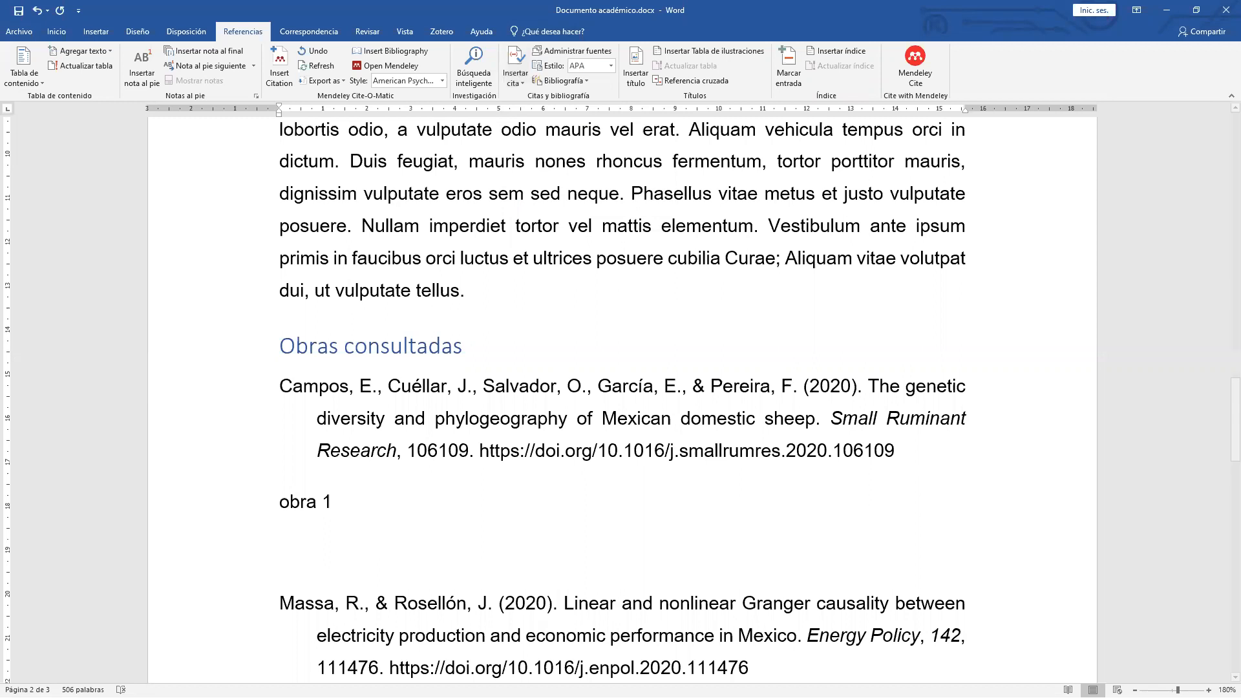
click(660, 337)
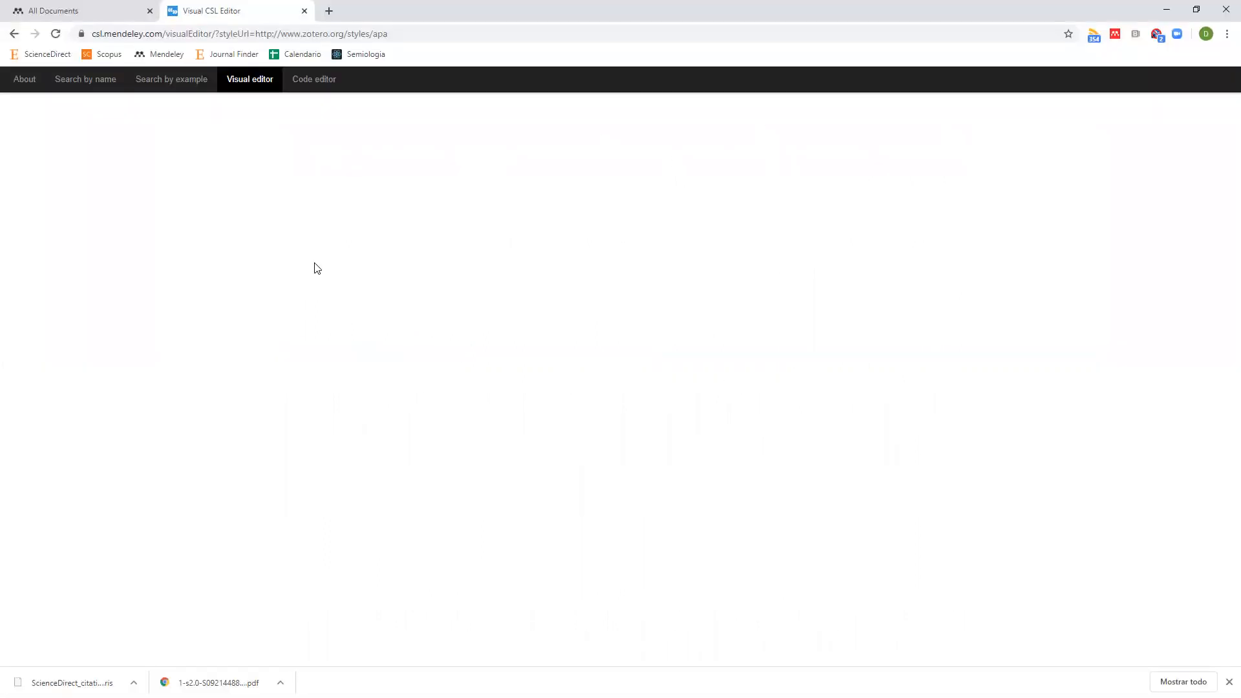
Reload the Visual CSL Editor page, then switch to the web library's All Documents tab.
click(56, 35)
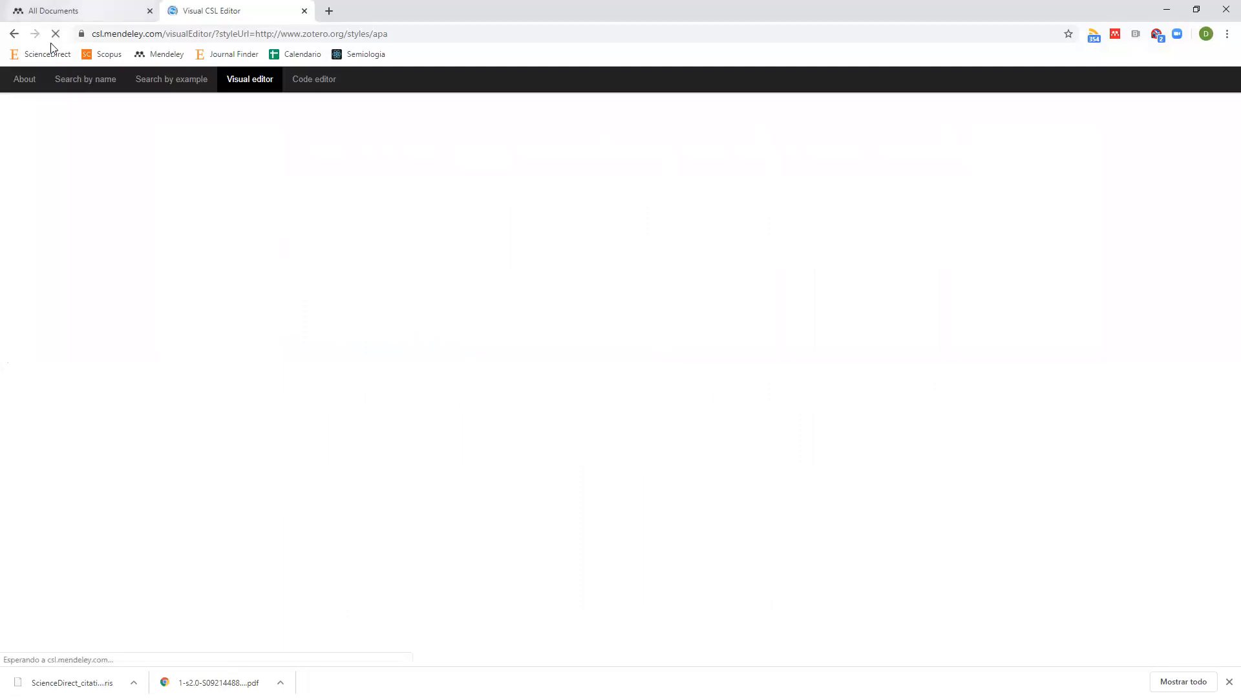
click(87, 11)
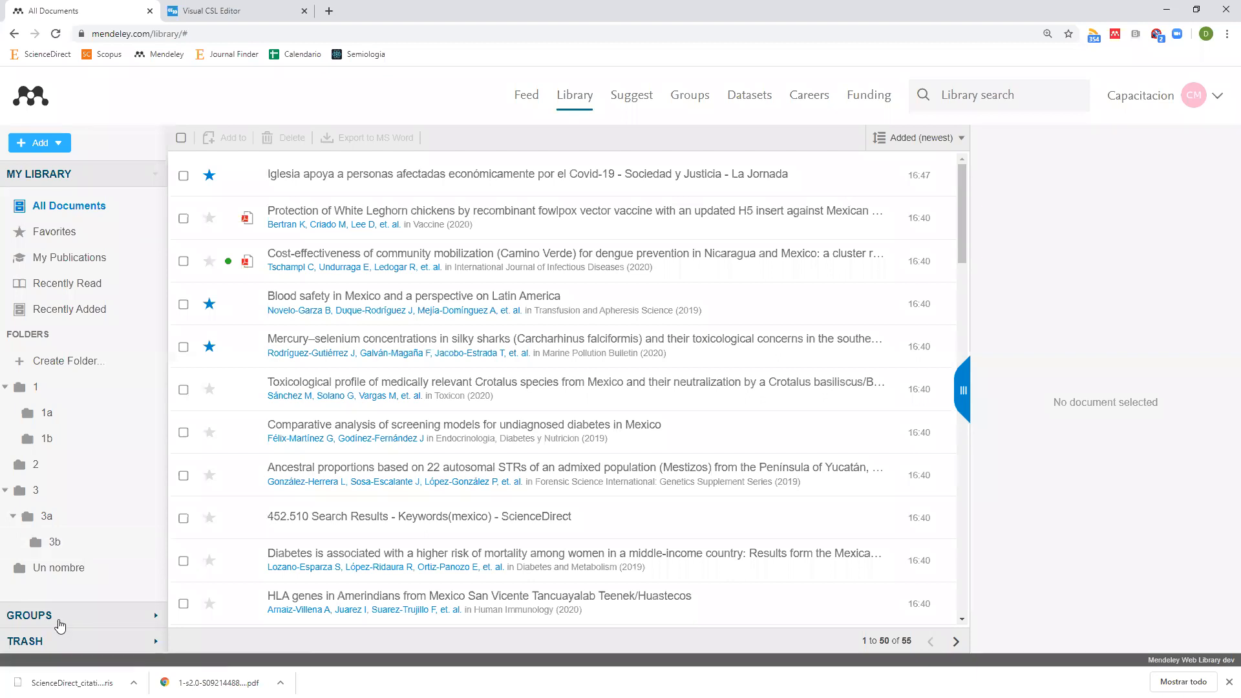
Open My Groups and check the first group's Member status.
click(698, 103)
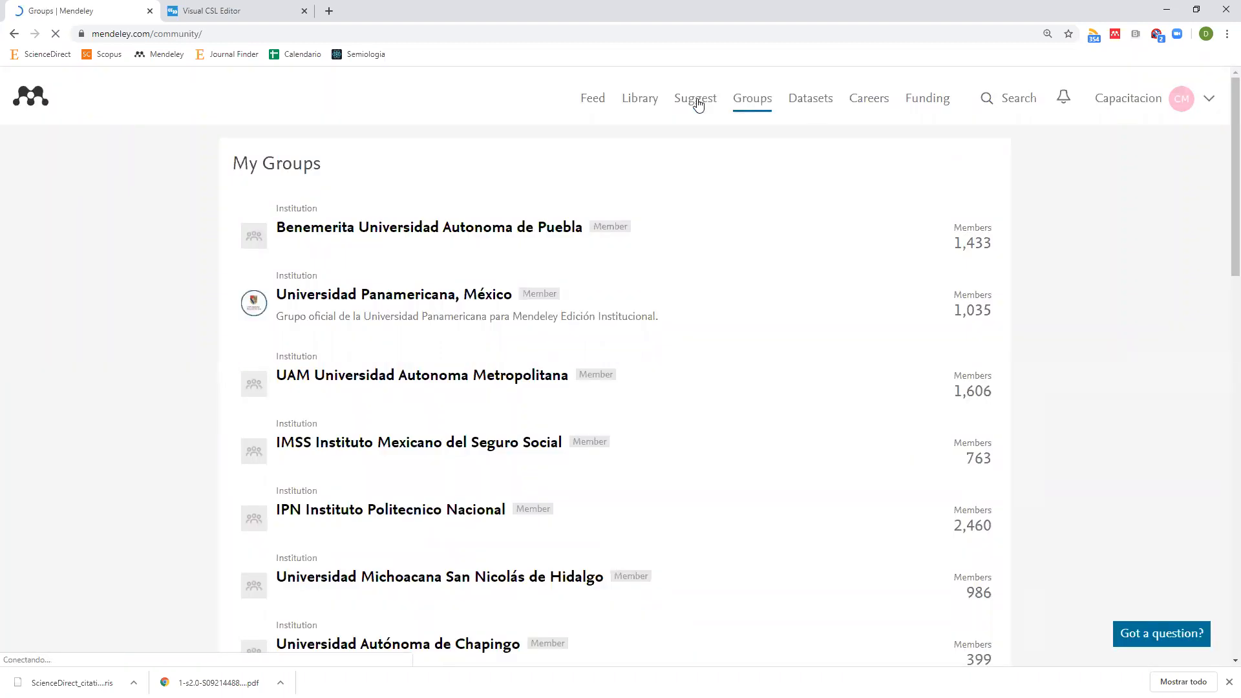
scroll(382, 255, down, 3)
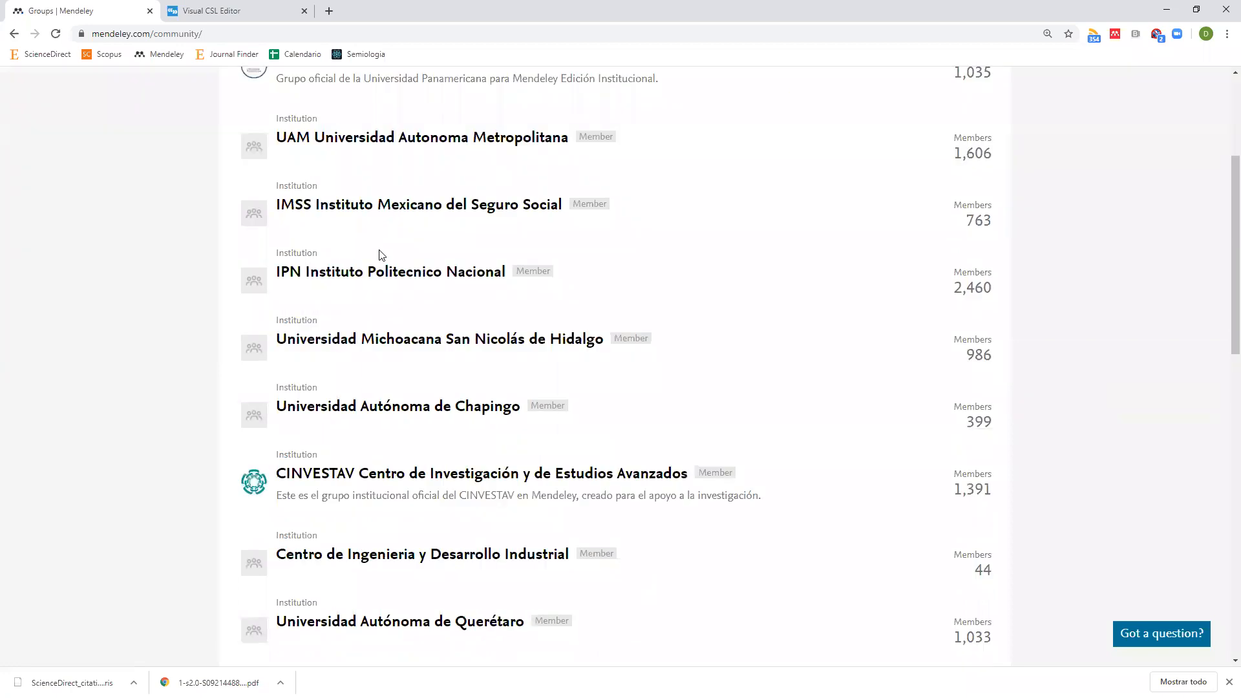
scroll(380, 256, down, 12)
scroll(467, 293, up, 10)
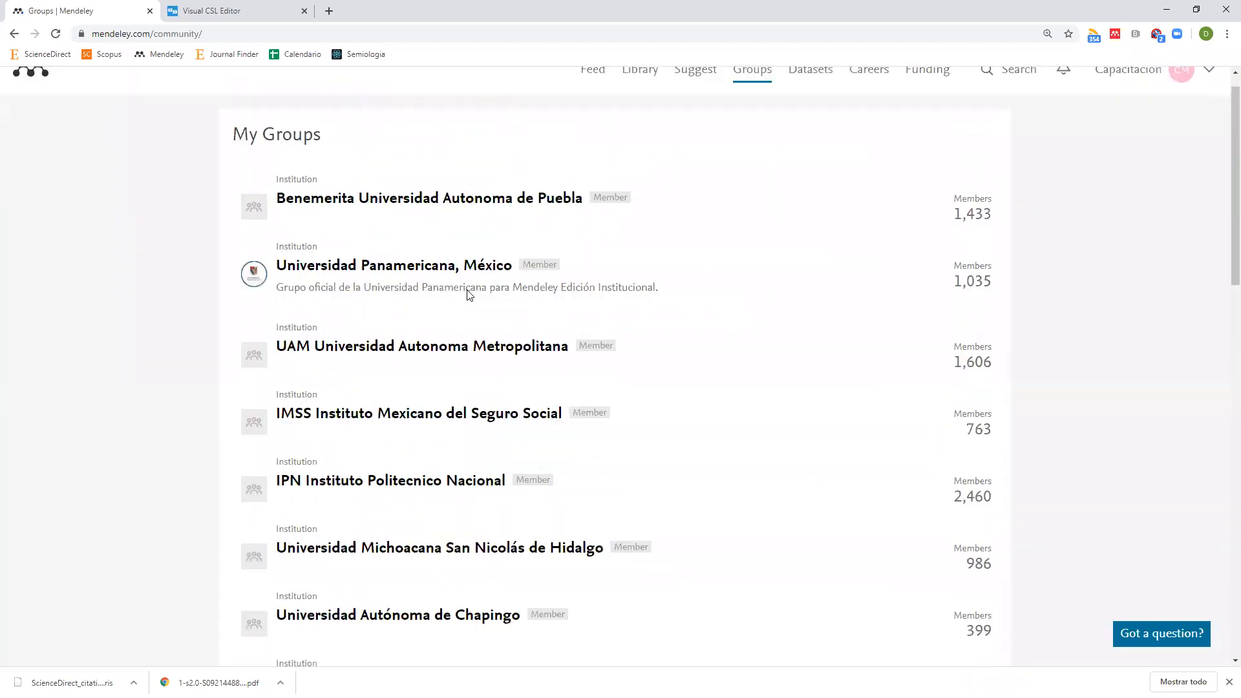
scroll(468, 293, up, 7)
double_click(608, 230)
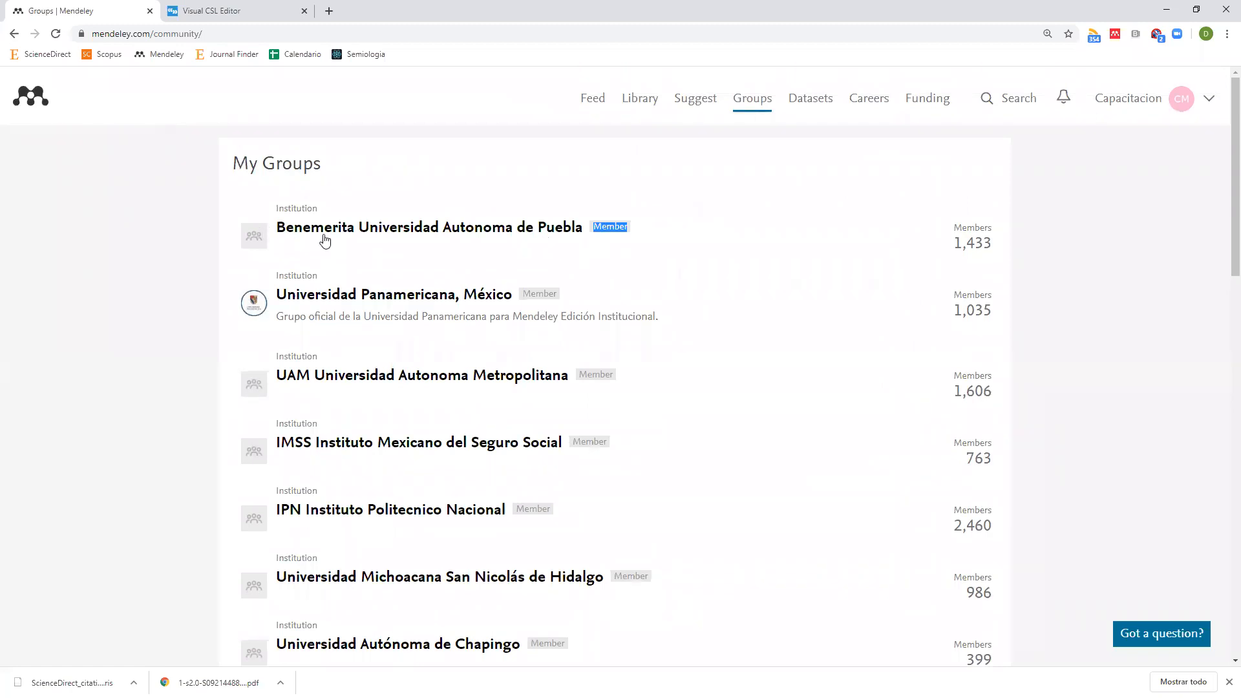
scroll(384, 406, down, 3)
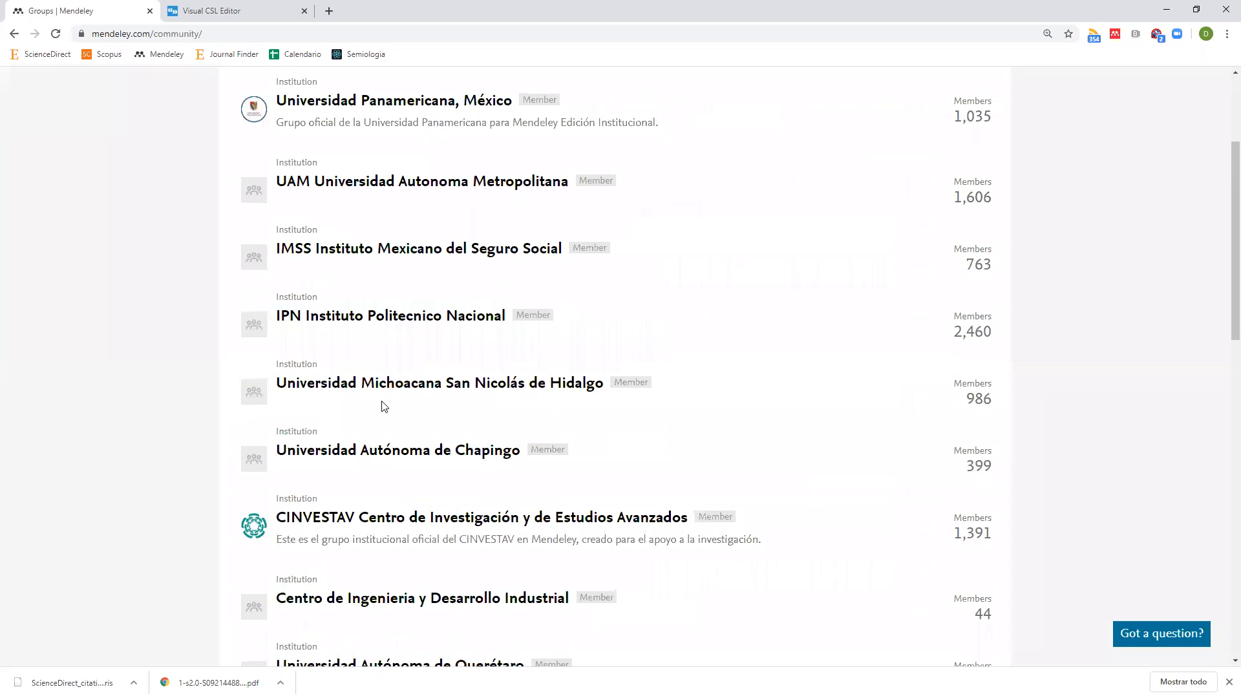
scroll(384, 406, up, 3)
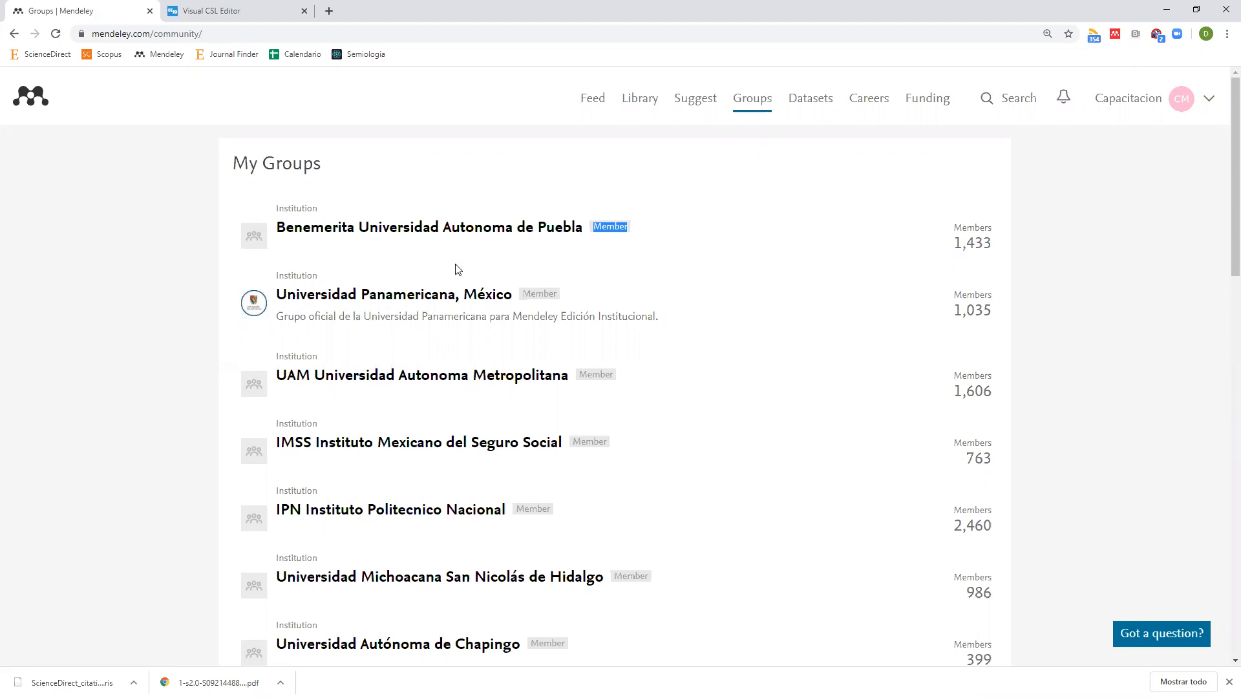
Review the Institution group type and the private group Bibliografía periférica, then open the search panel.
scroll(457, 270, down, 15)
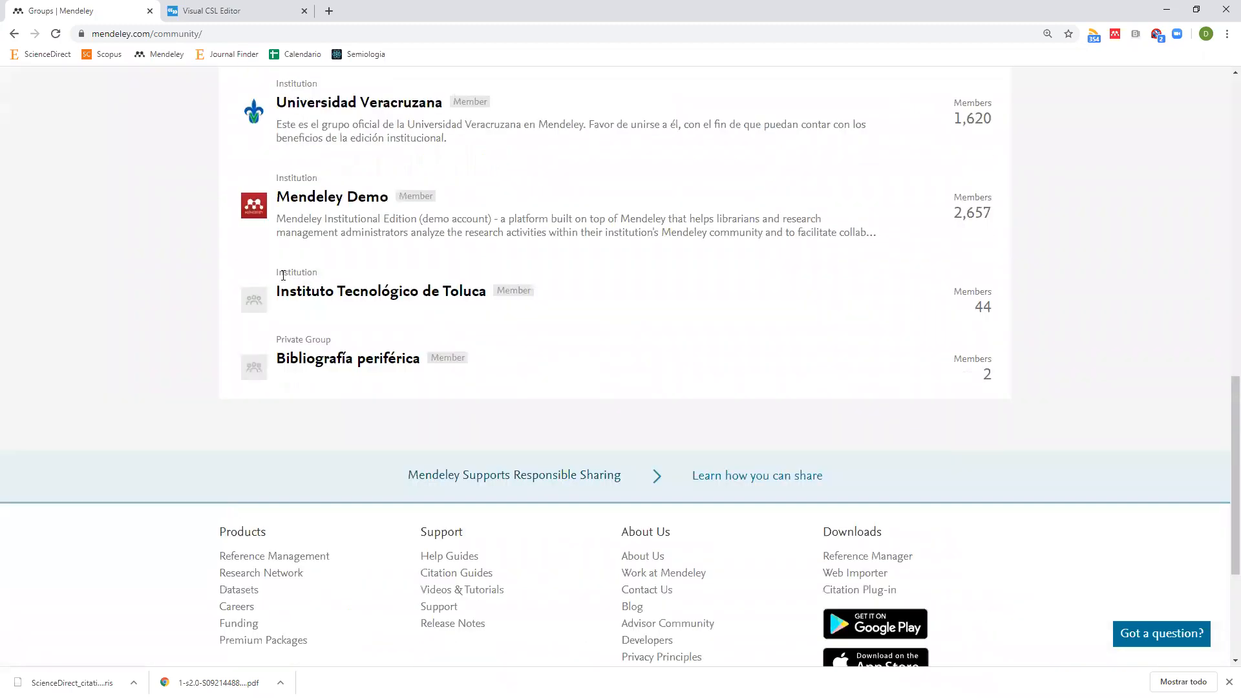
double_click(292, 275)
double_click(296, 179)
drag(269, 336, 547, 386)
click(548, 386)
triple_click(425, 380)
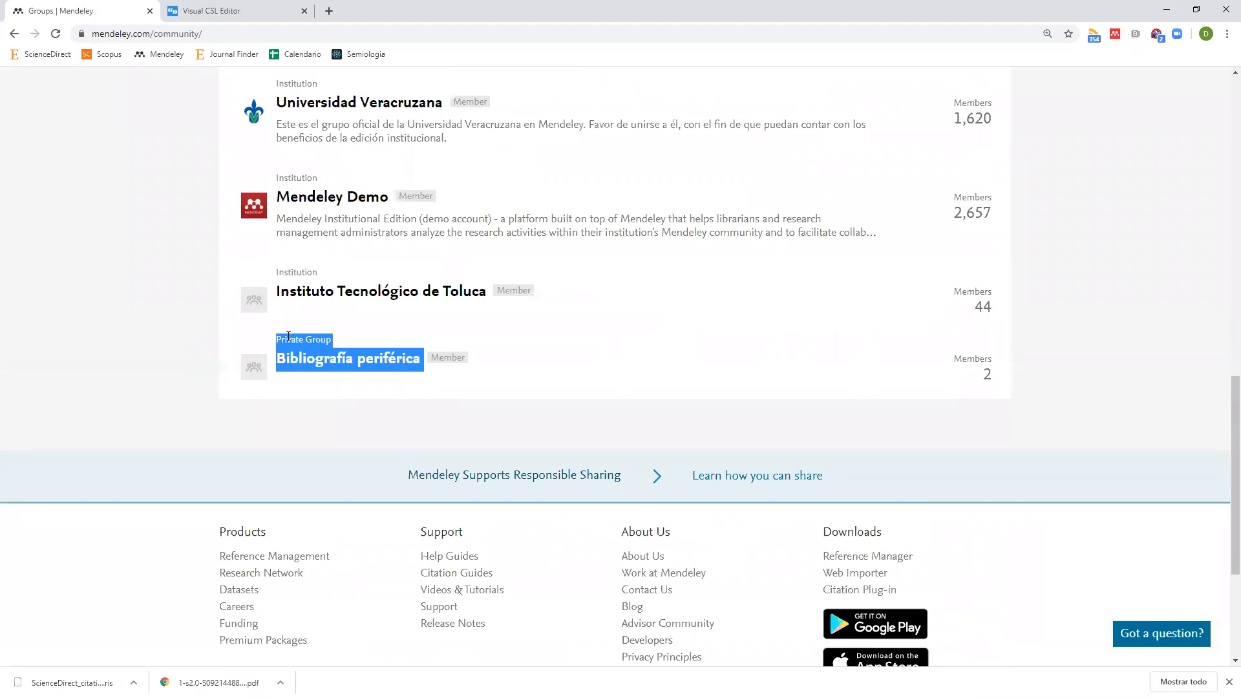
click(441, 355)
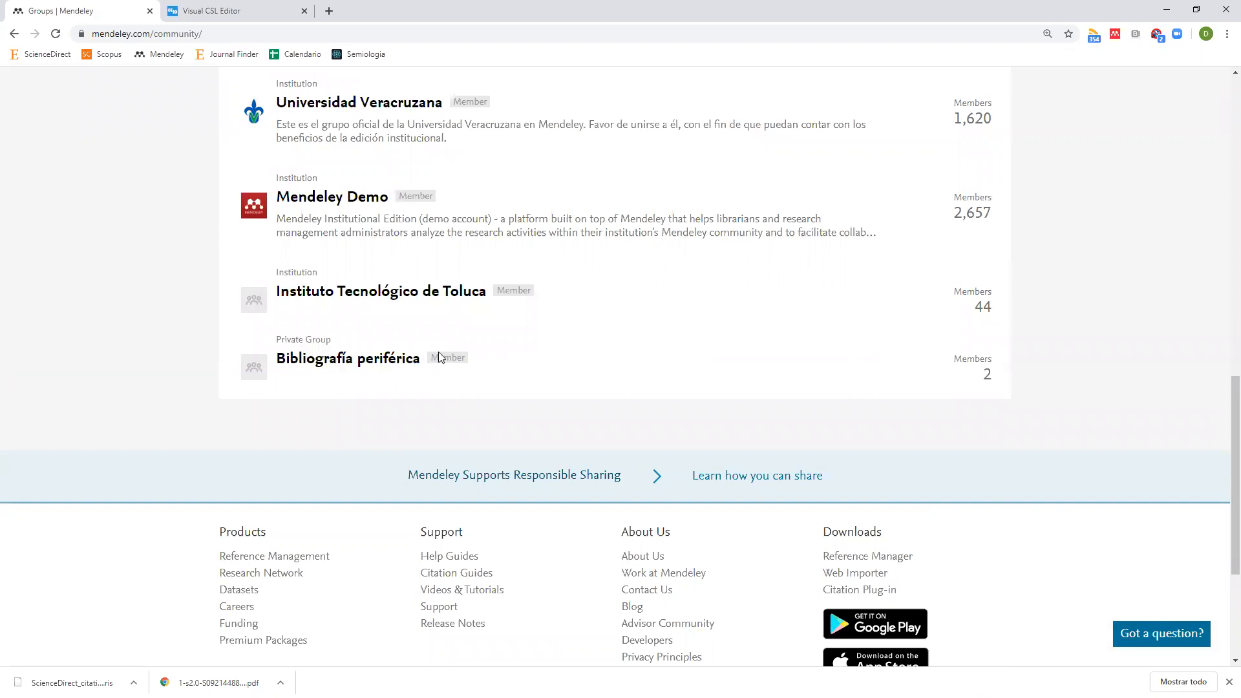
double_click(444, 354)
scroll(444, 354, up, 15)
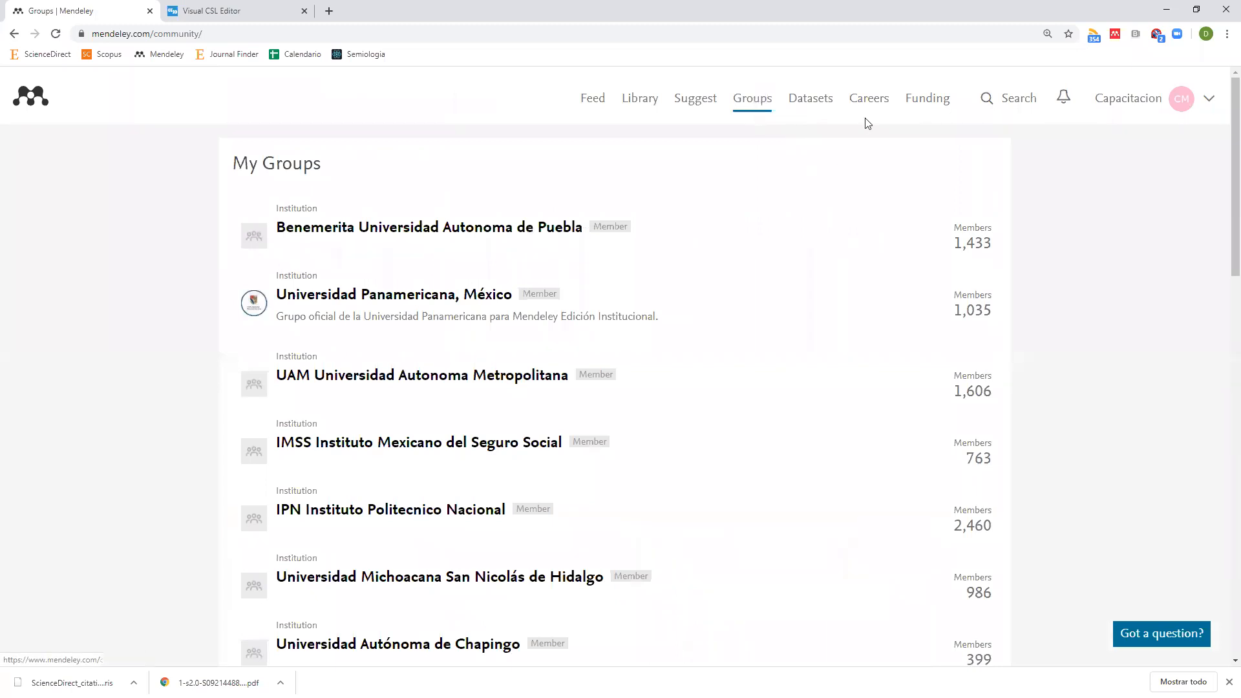
click(1019, 105)
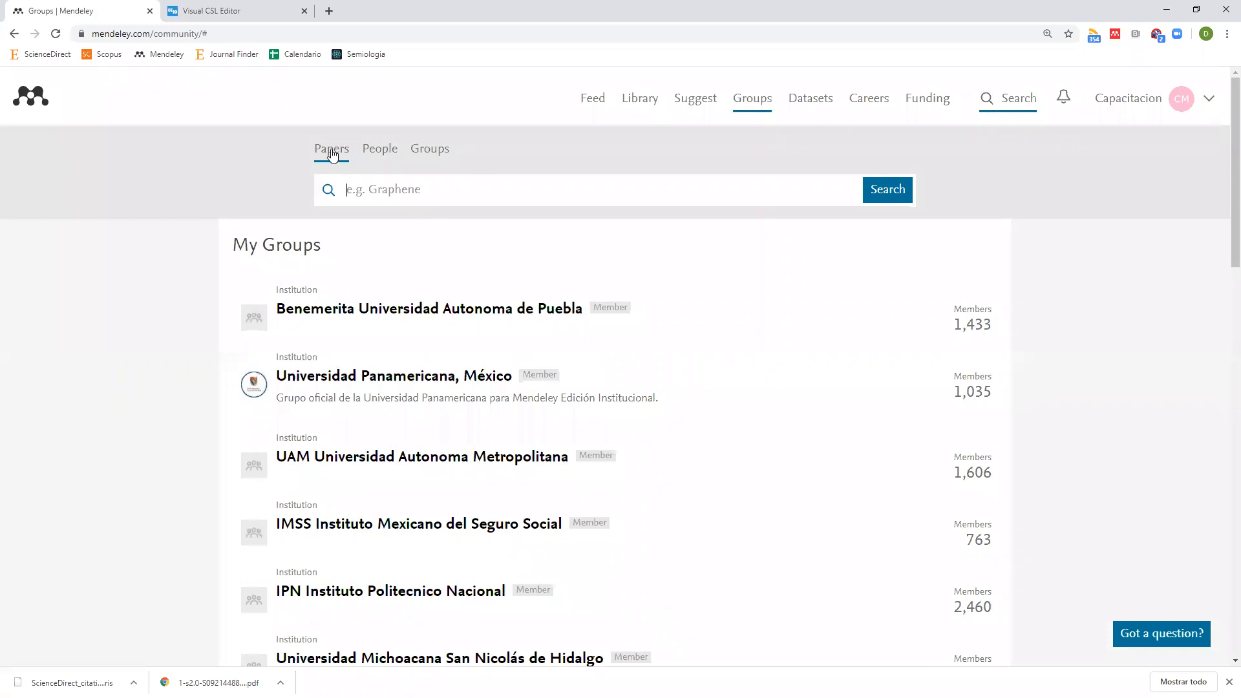
Search groups for 'medicina' and scan the results.
click(427, 149)
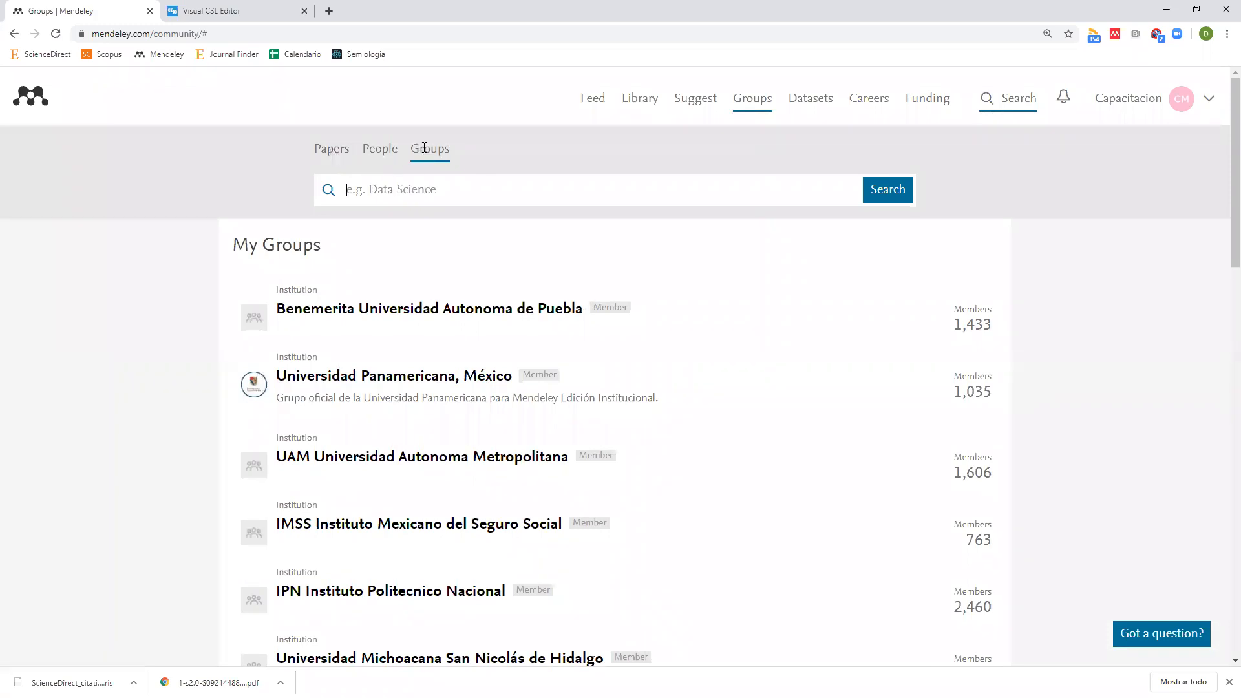
click(424, 188)
text(medicina)
click(881, 192)
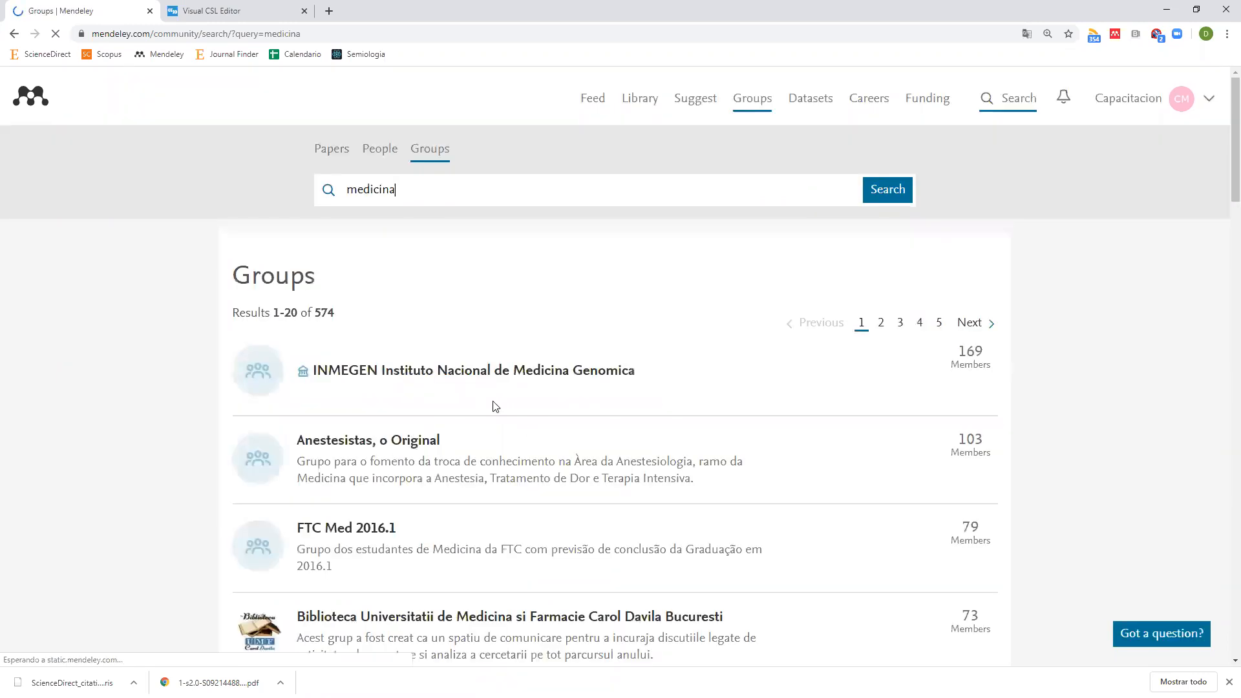
scroll(491, 406, down, 3)
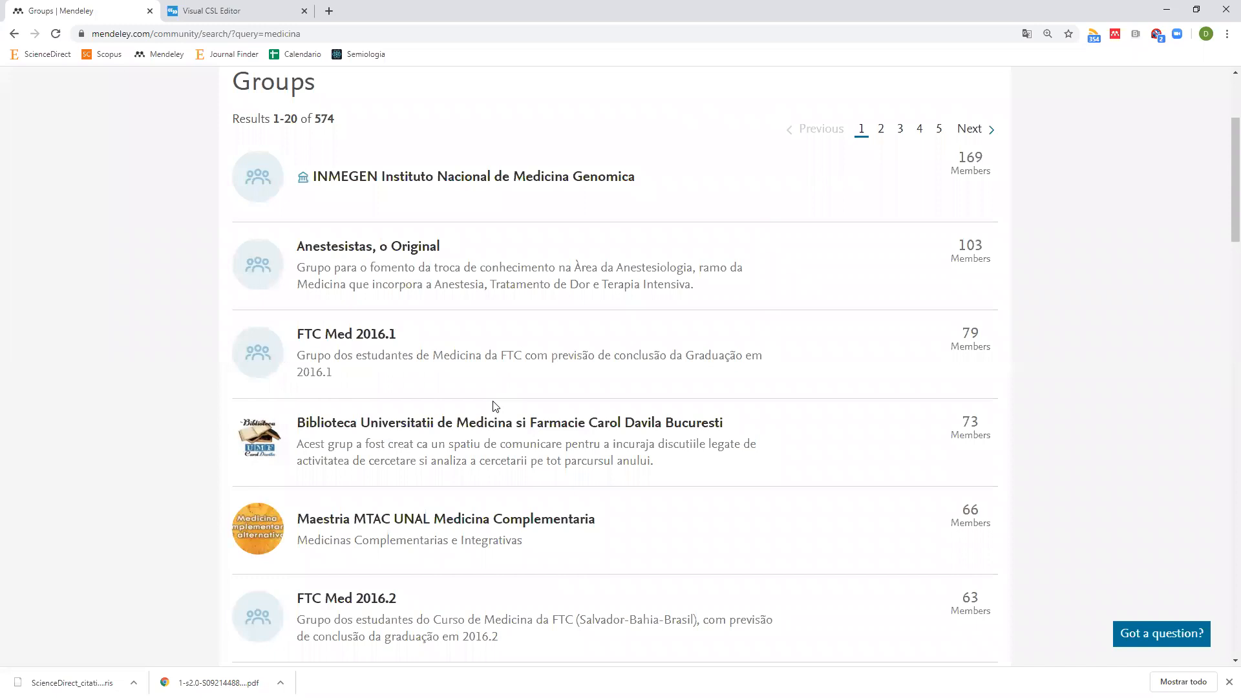
scroll(478, 414, up, 2)
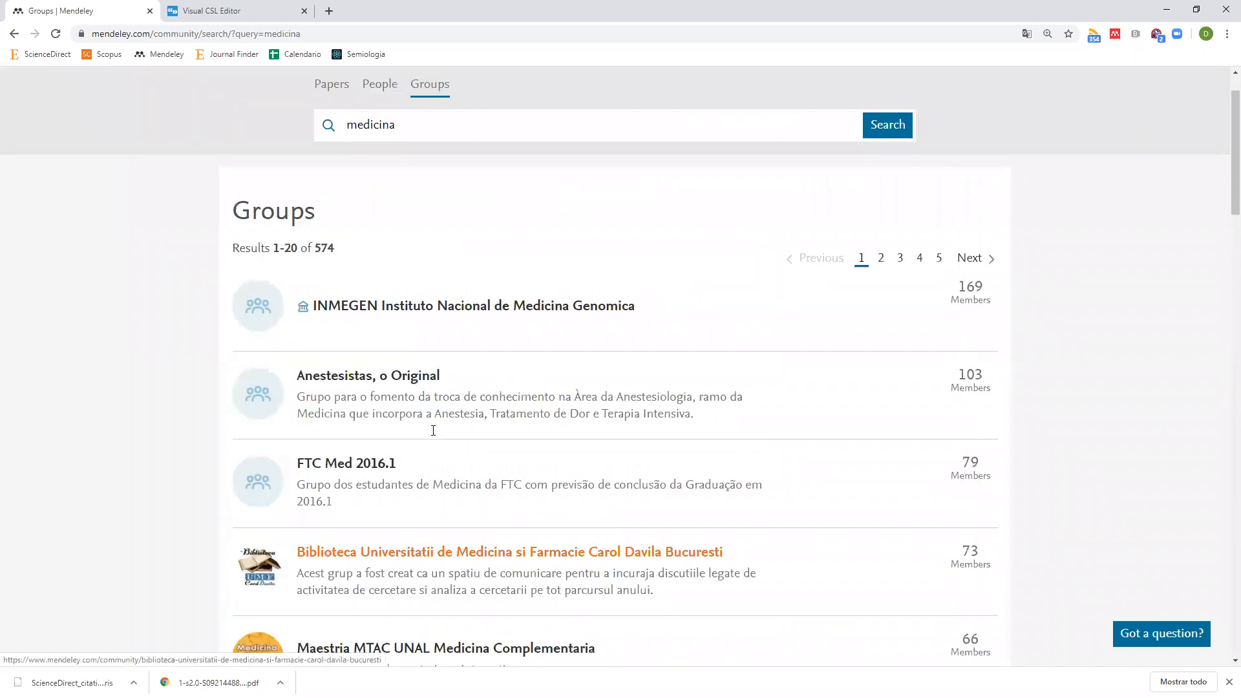
View the Anestesistas and INMEGEN group pages, returning to the 'medicina' results each time.
click(328, 382)
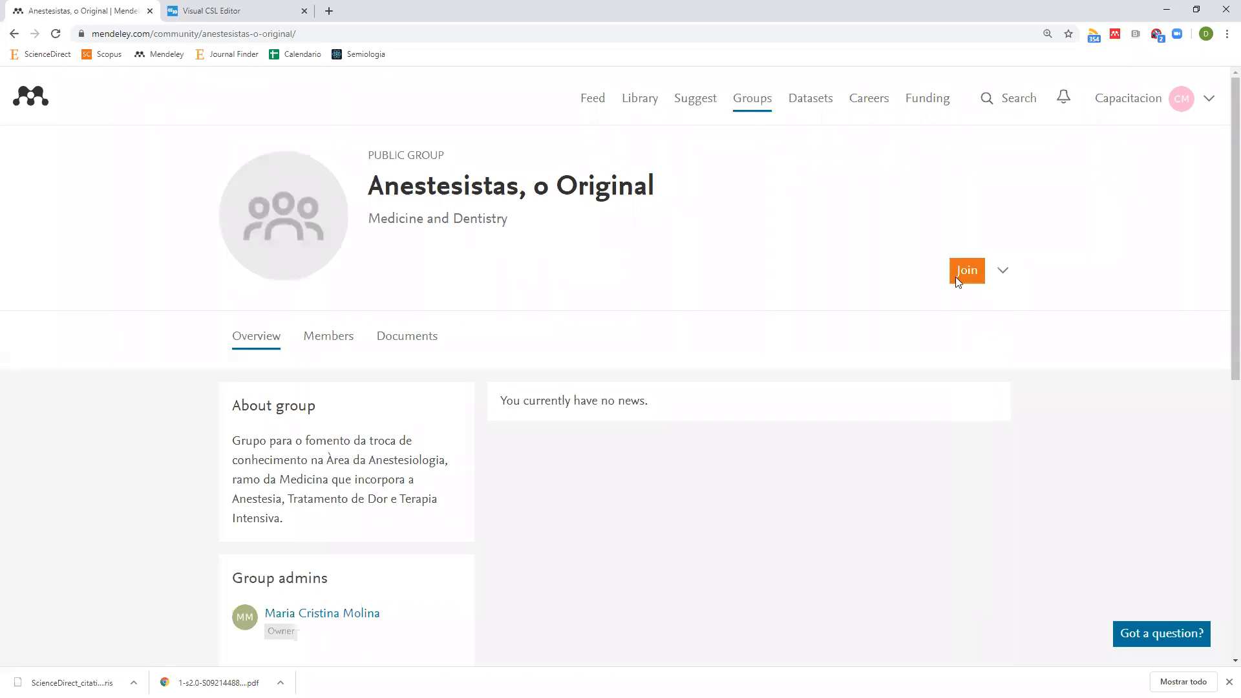
click(11, 34)
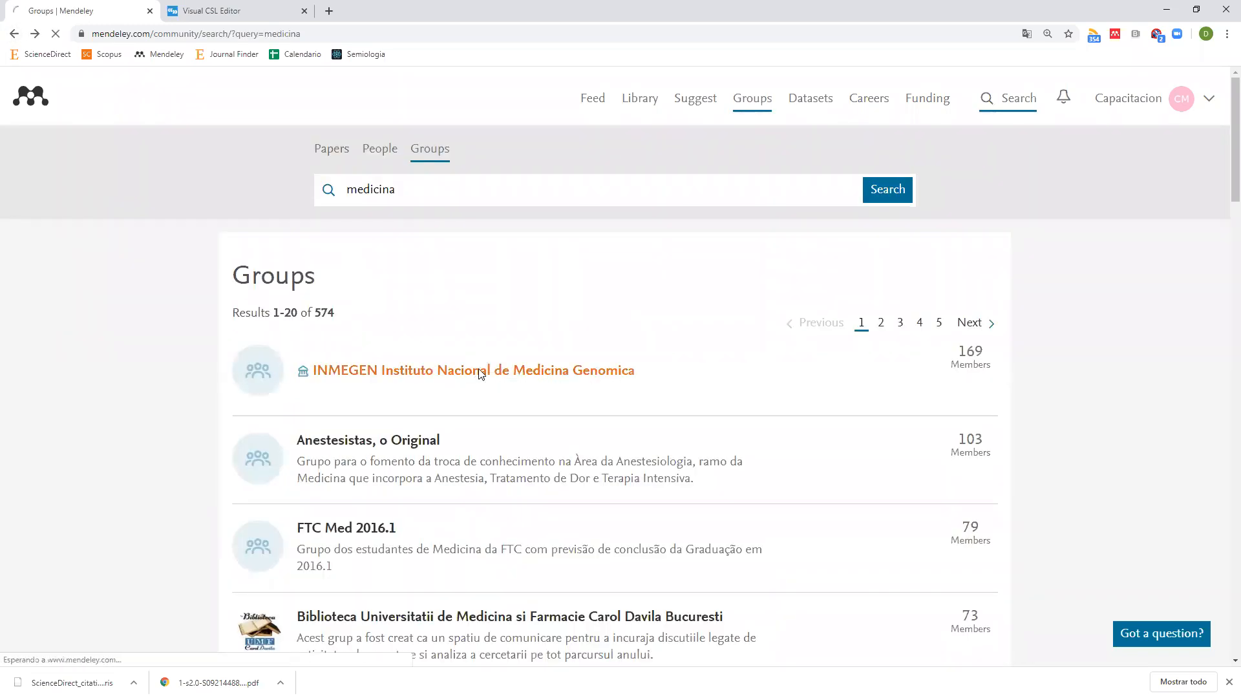
click(482, 372)
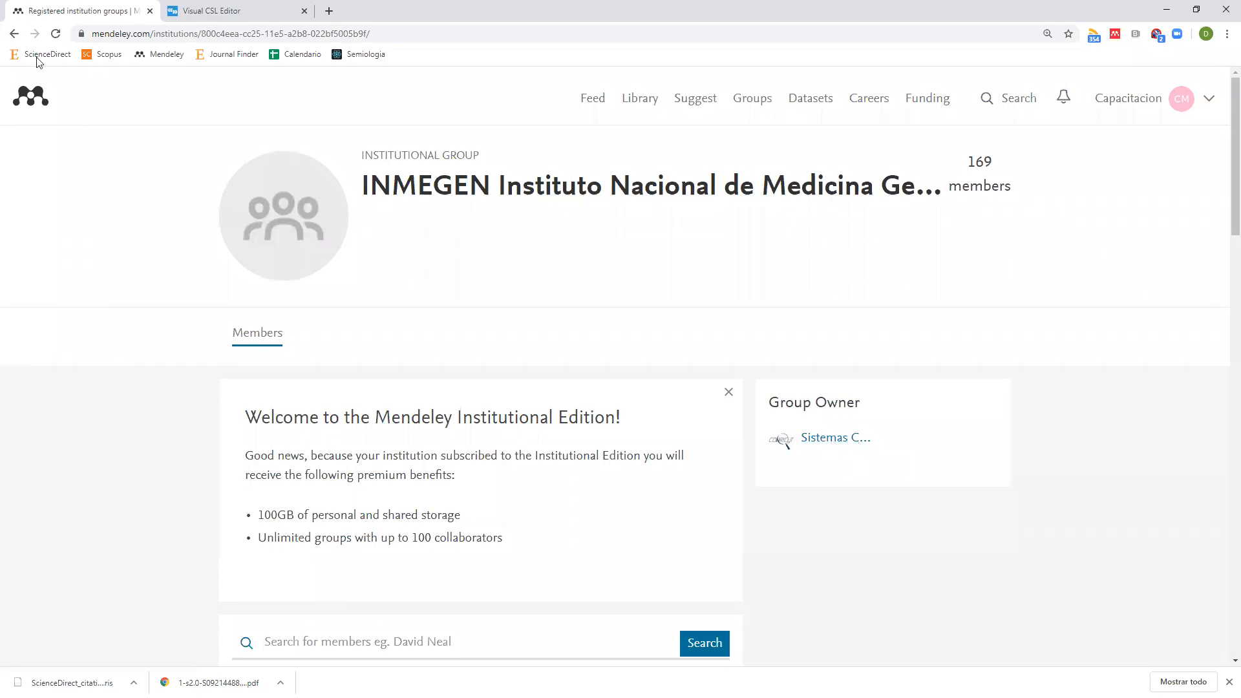
click(14, 34)
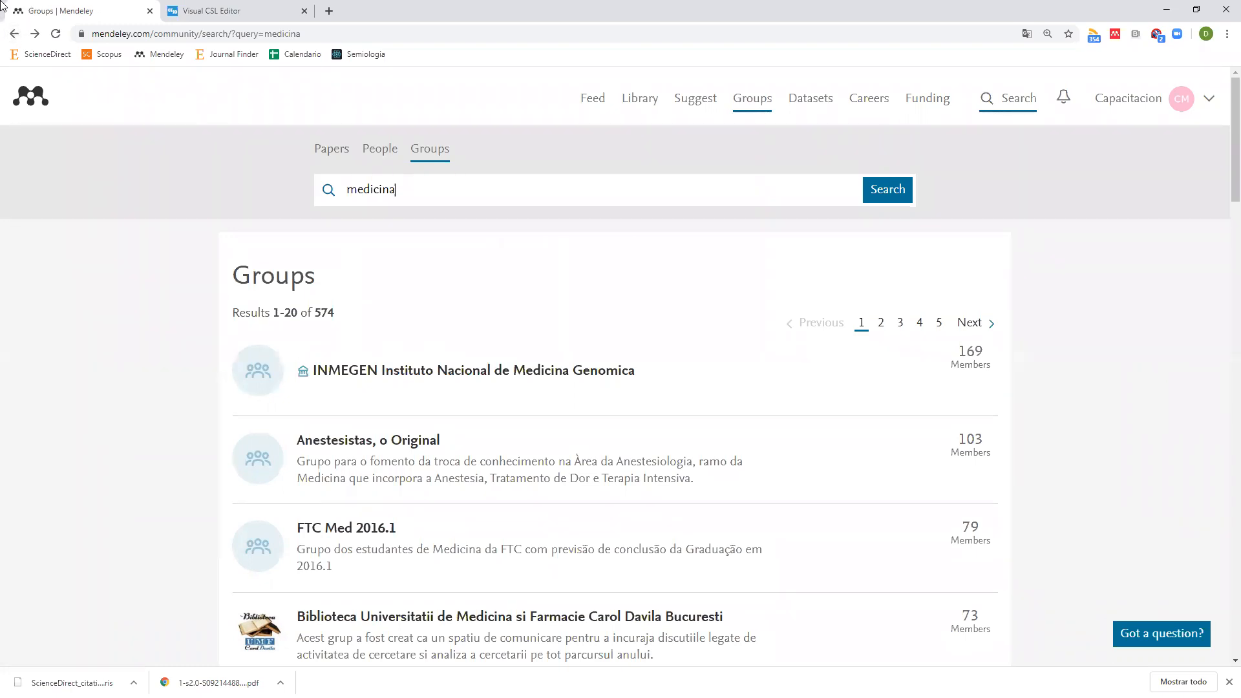
Open the web library's Create Group page, then close it and return to Mendeley Desktop.
click(644, 99)
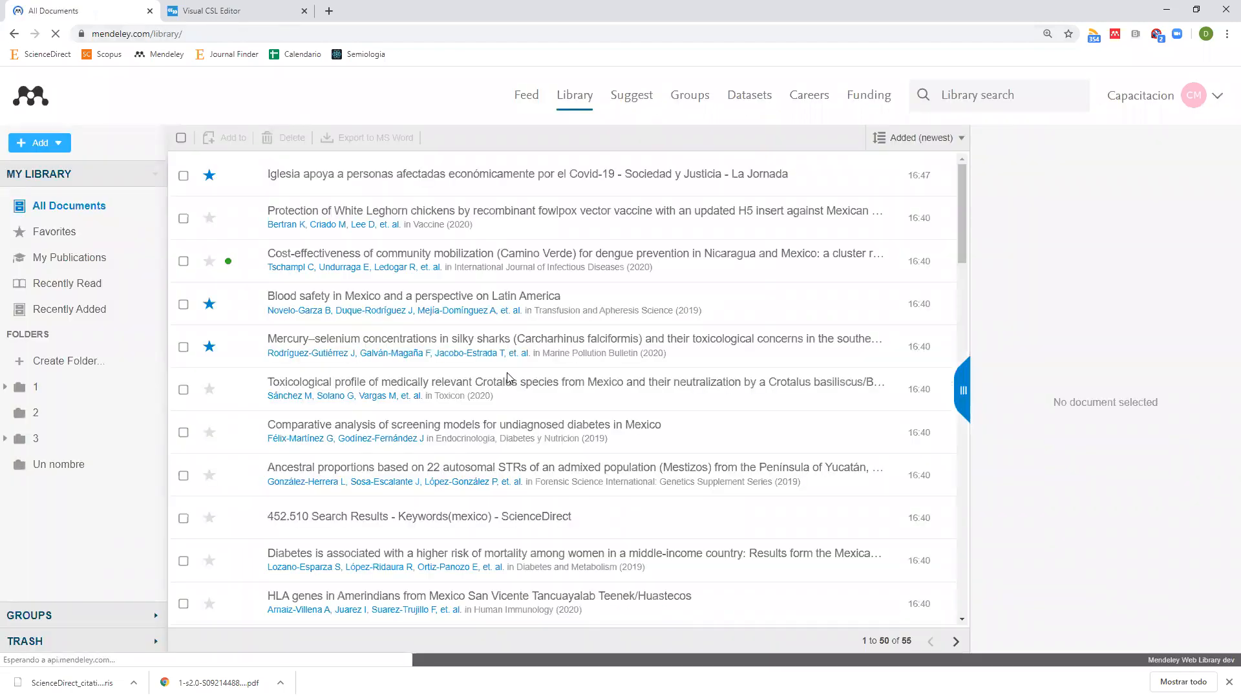
click(52, 614)
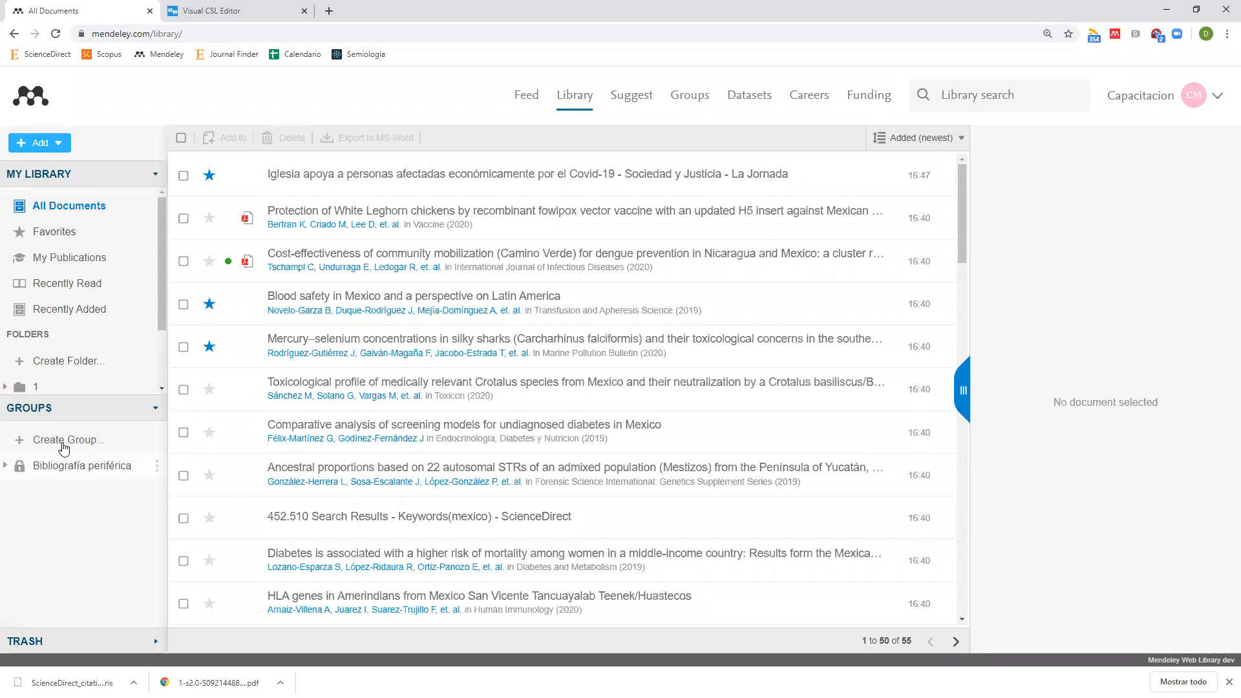
click(61, 442)
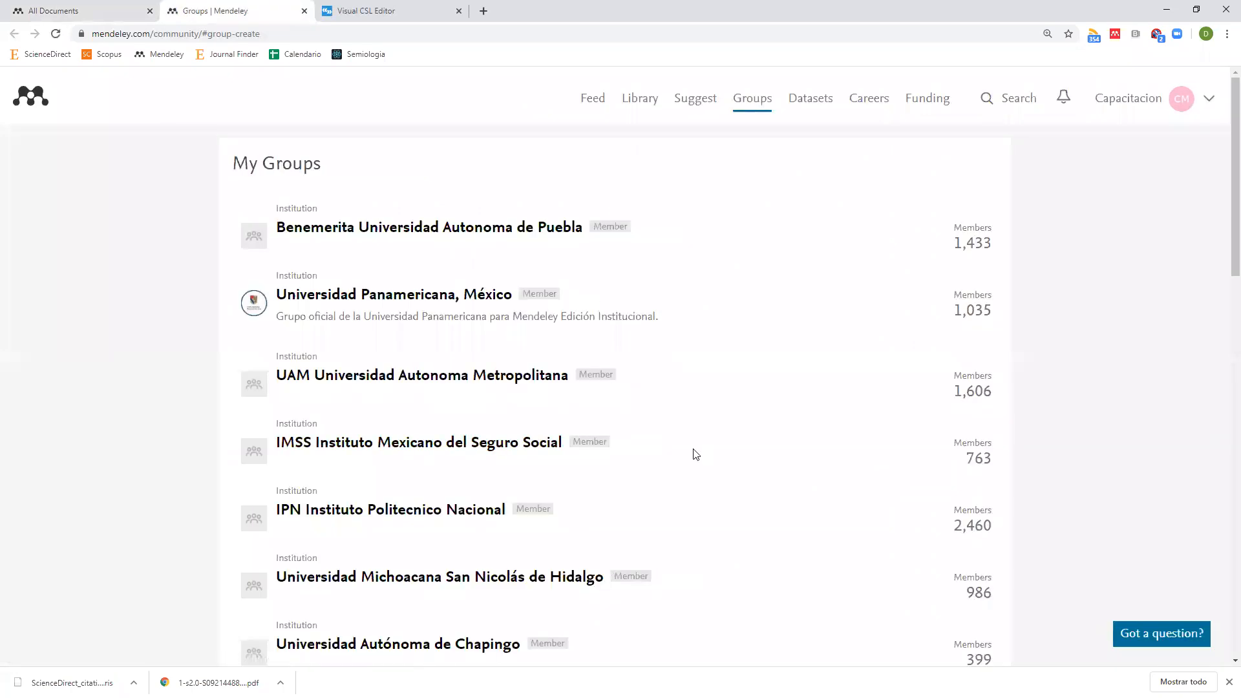
scroll(692, 455, down, 15)
scroll(695, 454, up, 15)
key(ctrl+w)
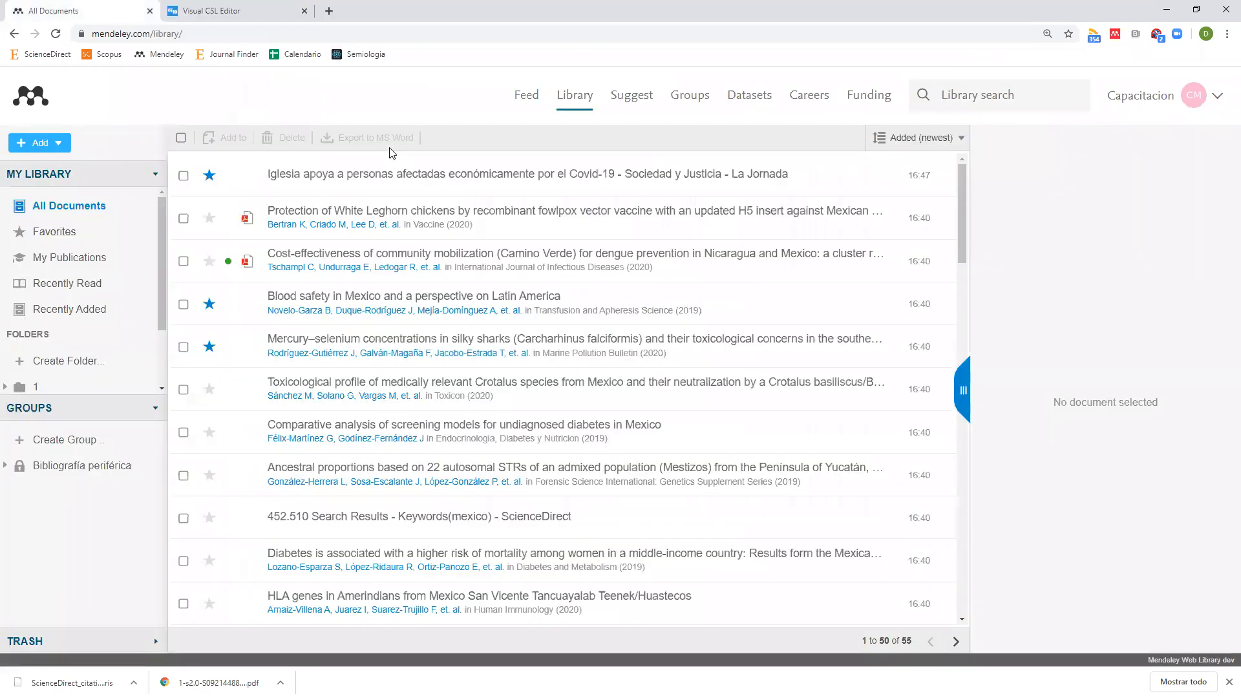
key(alt+Tab)
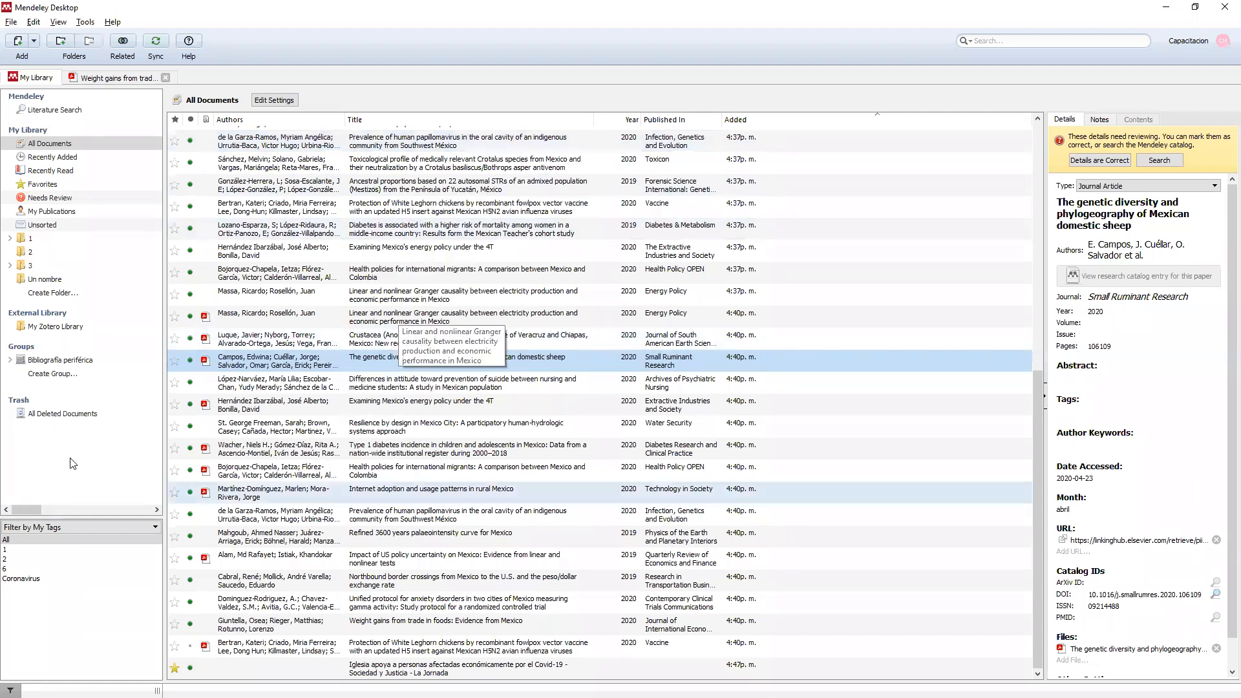
Create a group named 'Un nombre' with Public privacy, skipping the invite step.
click(53, 375)
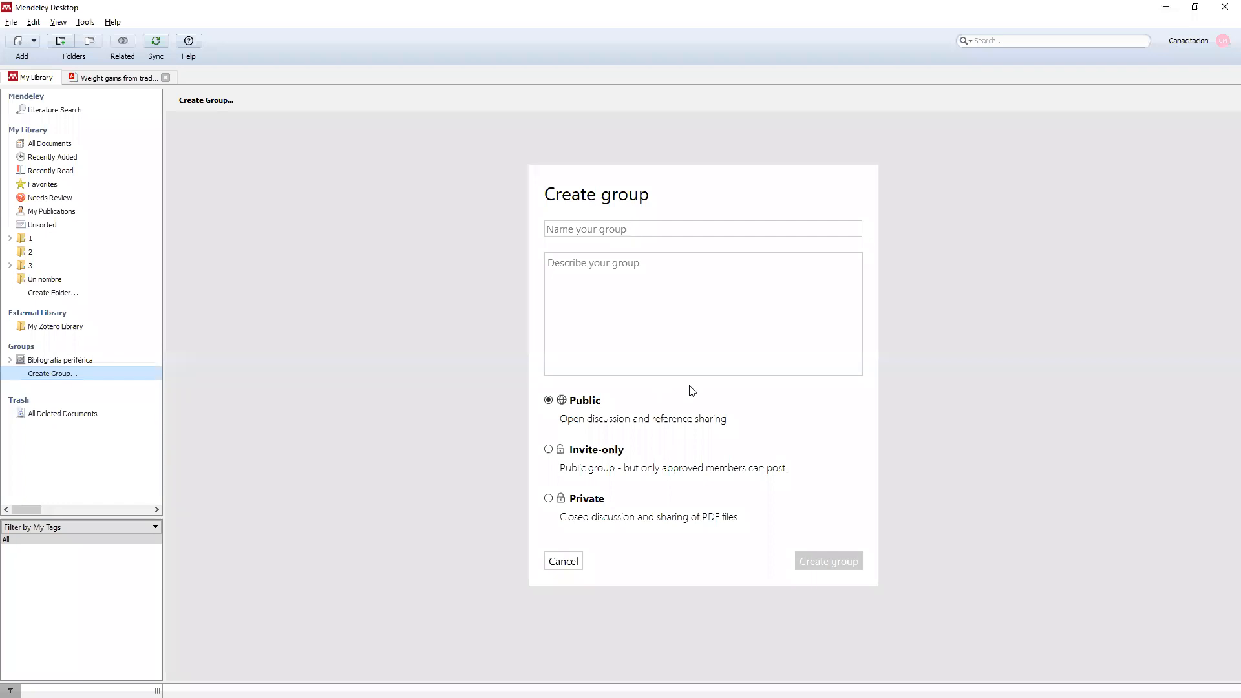
click(685, 234)
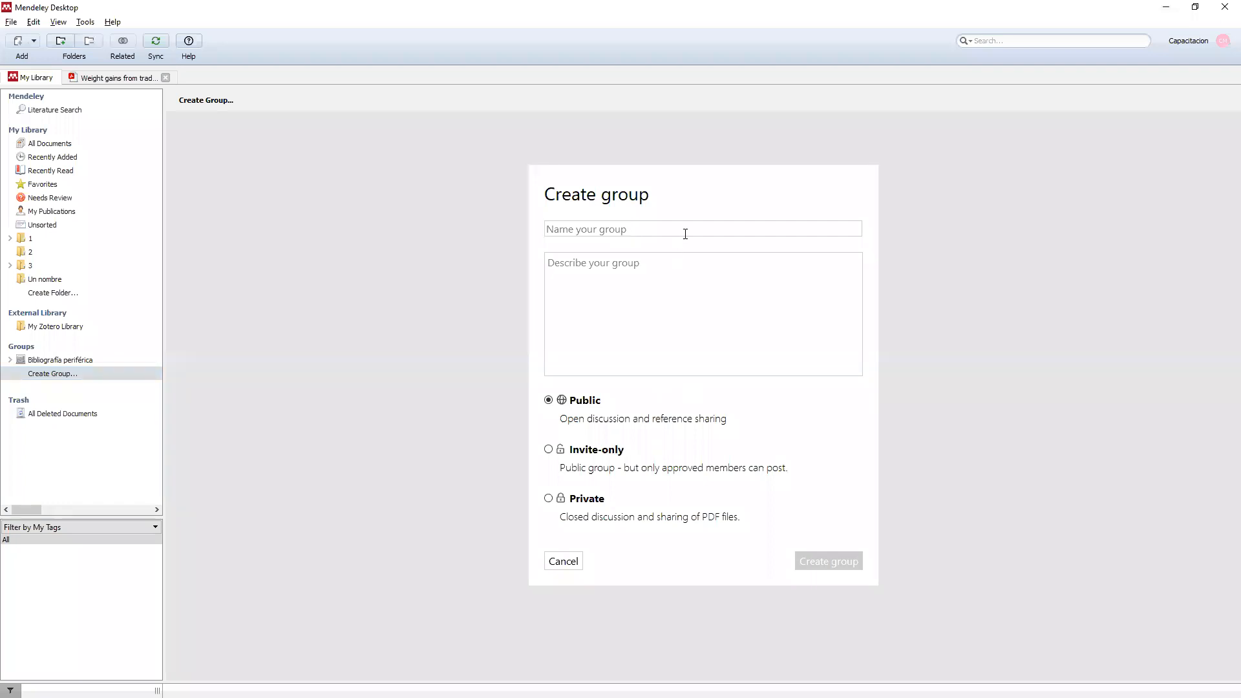
text(Un nombre)
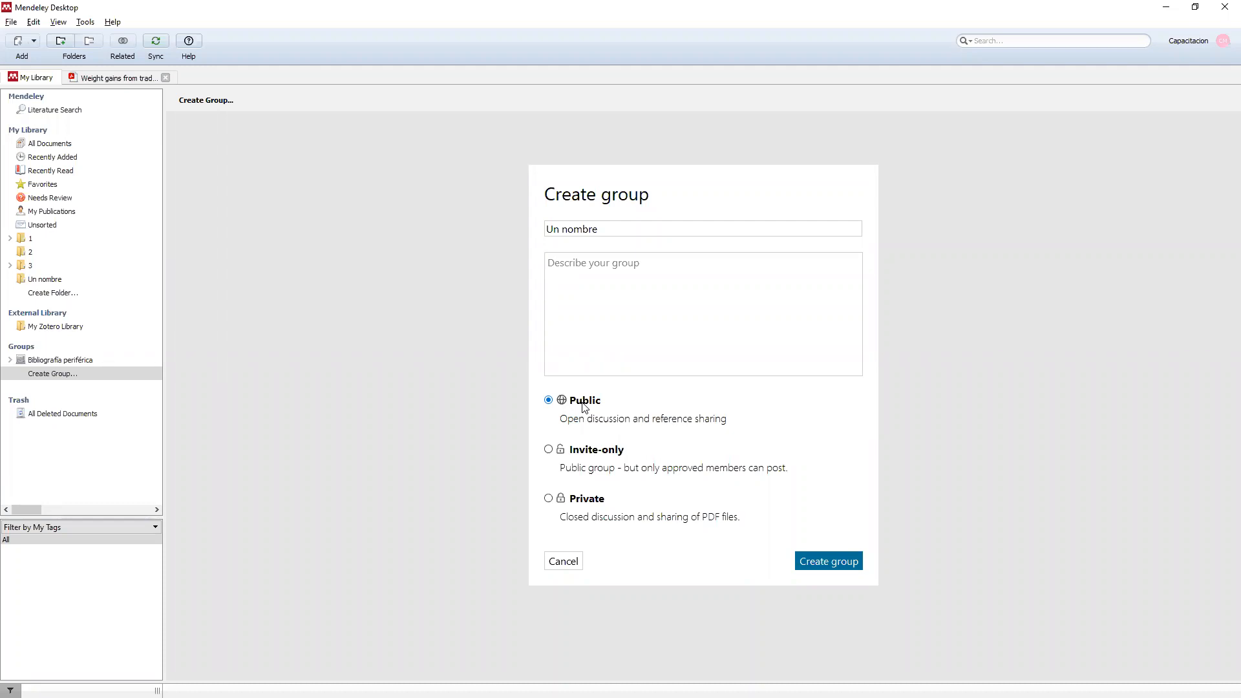
click(549, 451)
click(562, 502)
click(548, 401)
click(816, 562)
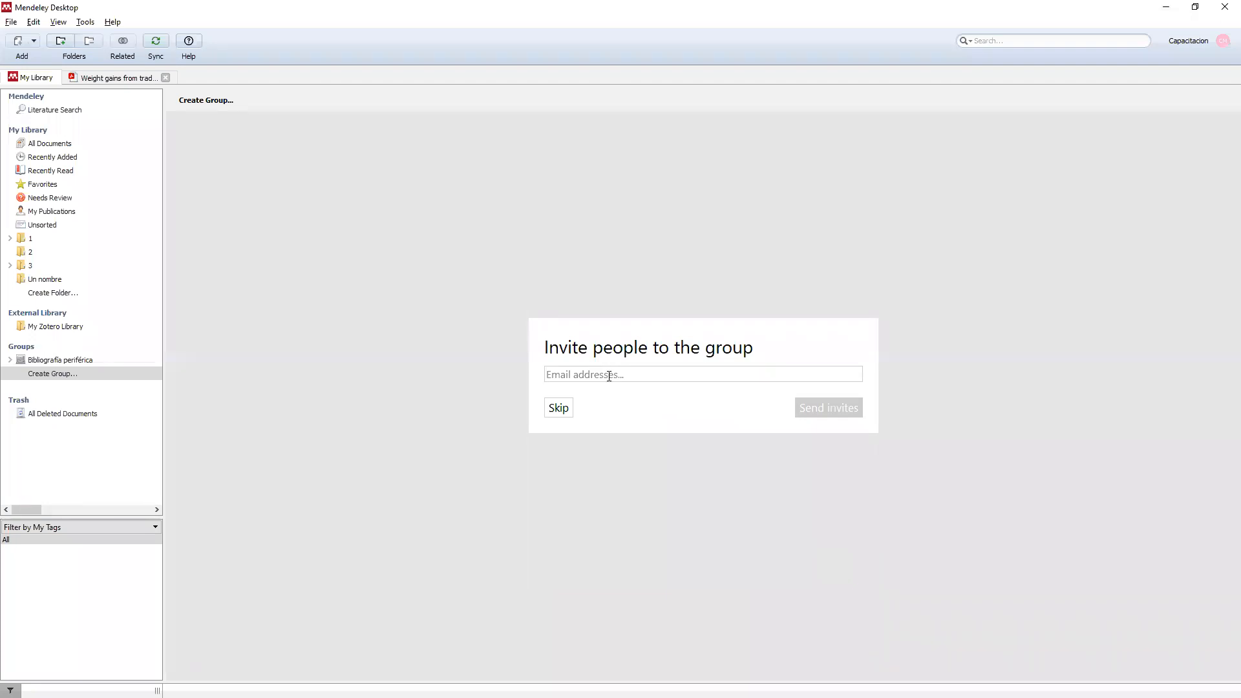
click(558, 408)
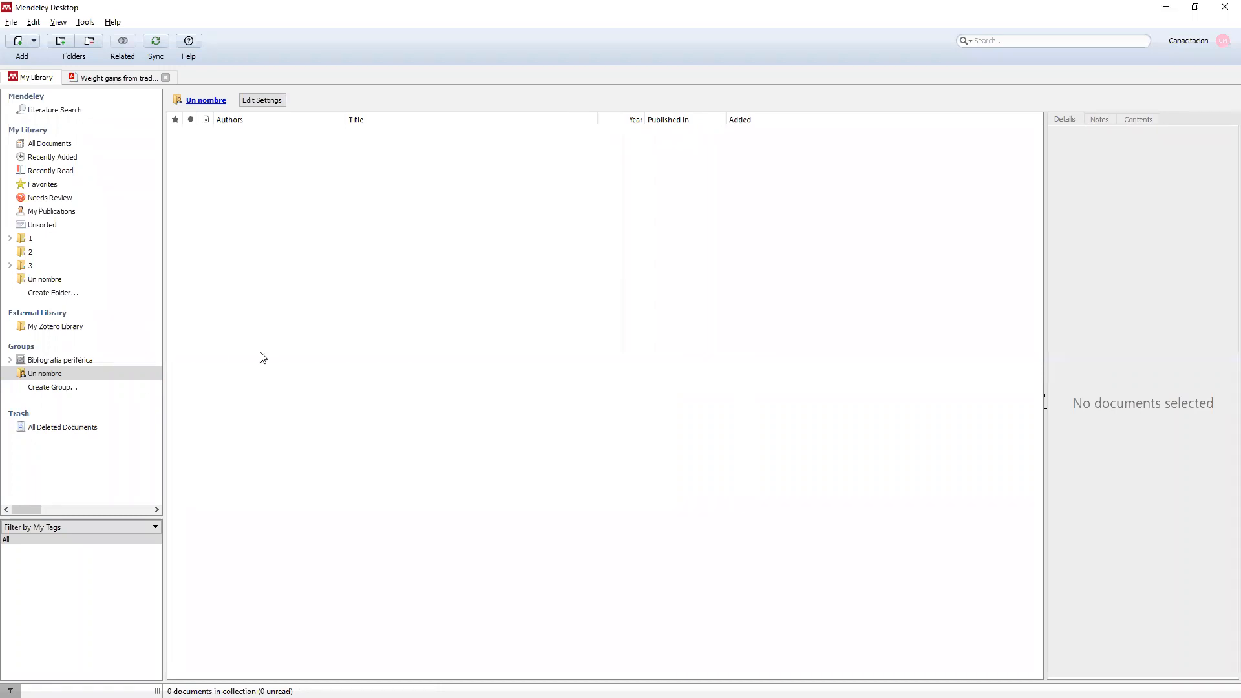
Reload the web library, drag the White Leghorn vaccine paper into Un nombre, and open that group.
key(alt+Tab)
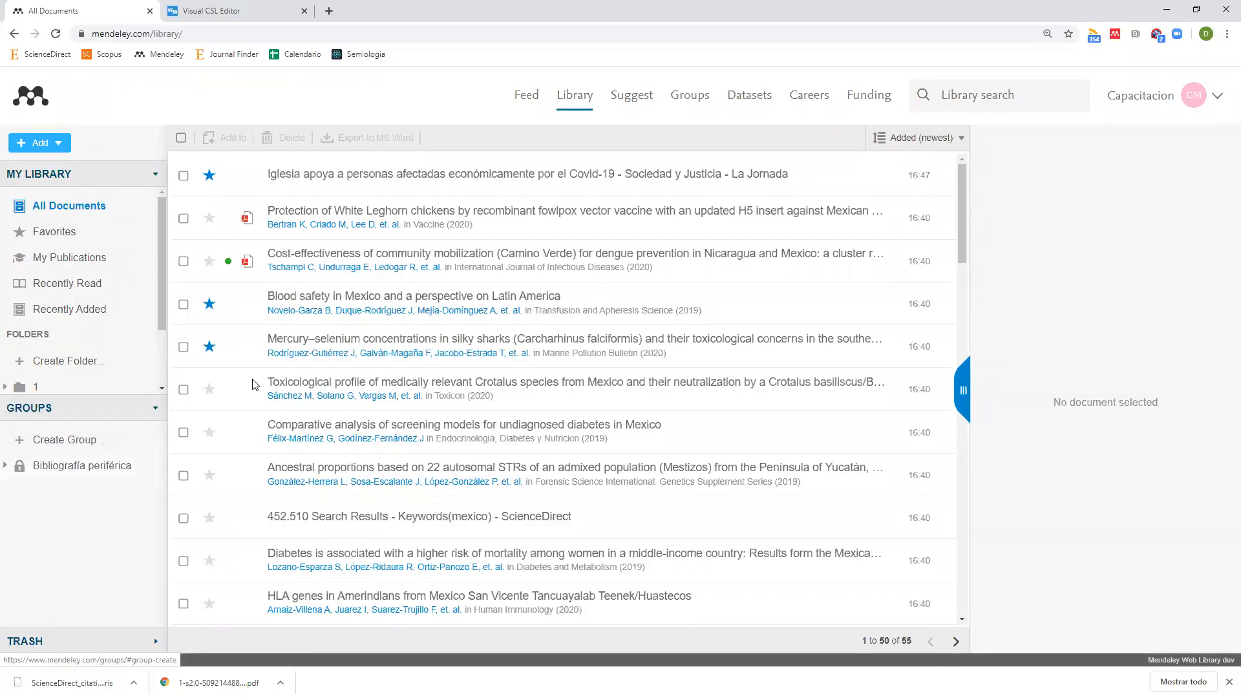
click(57, 34)
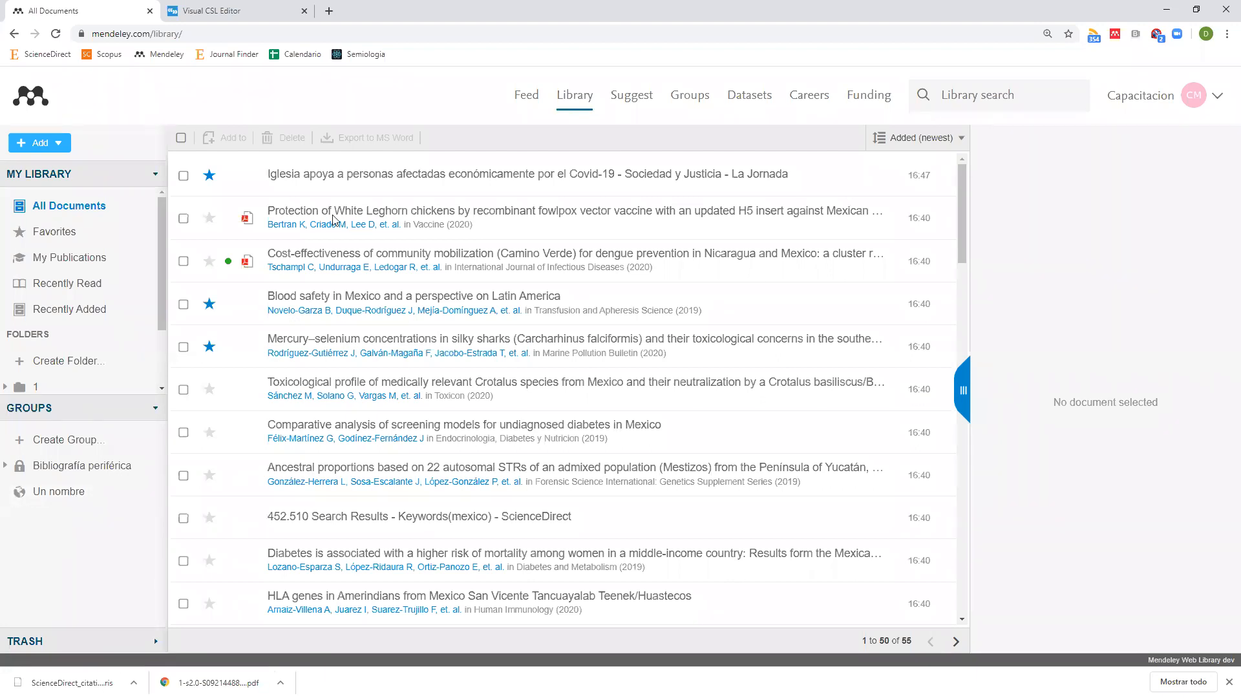
drag(345, 212, 67, 499)
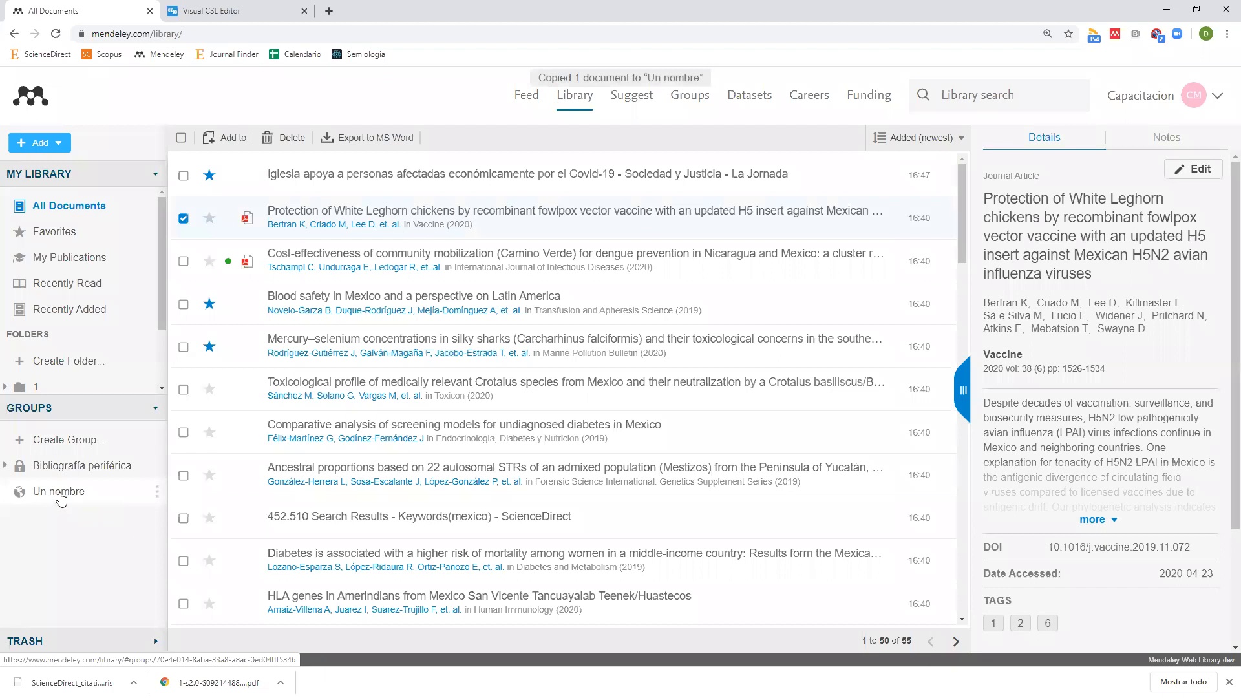
click(63, 496)
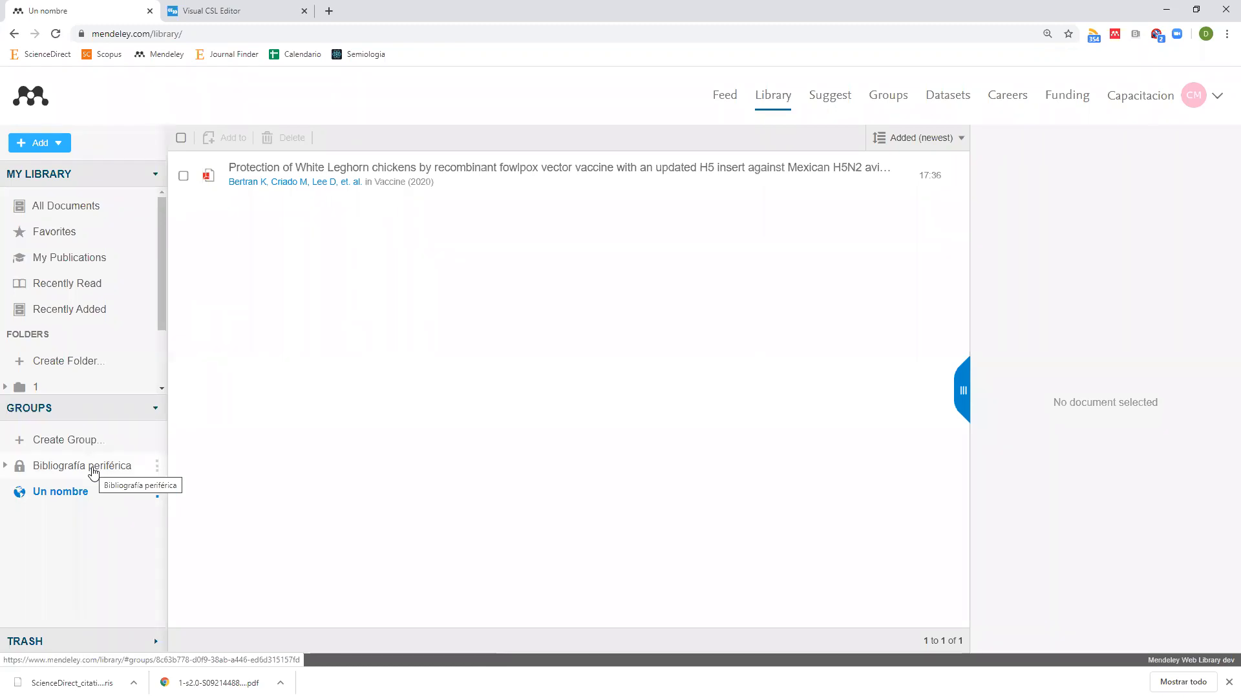
Open the Inteligencia intuitiva PDF from the Bibliografía periférica group.
click(93, 471)
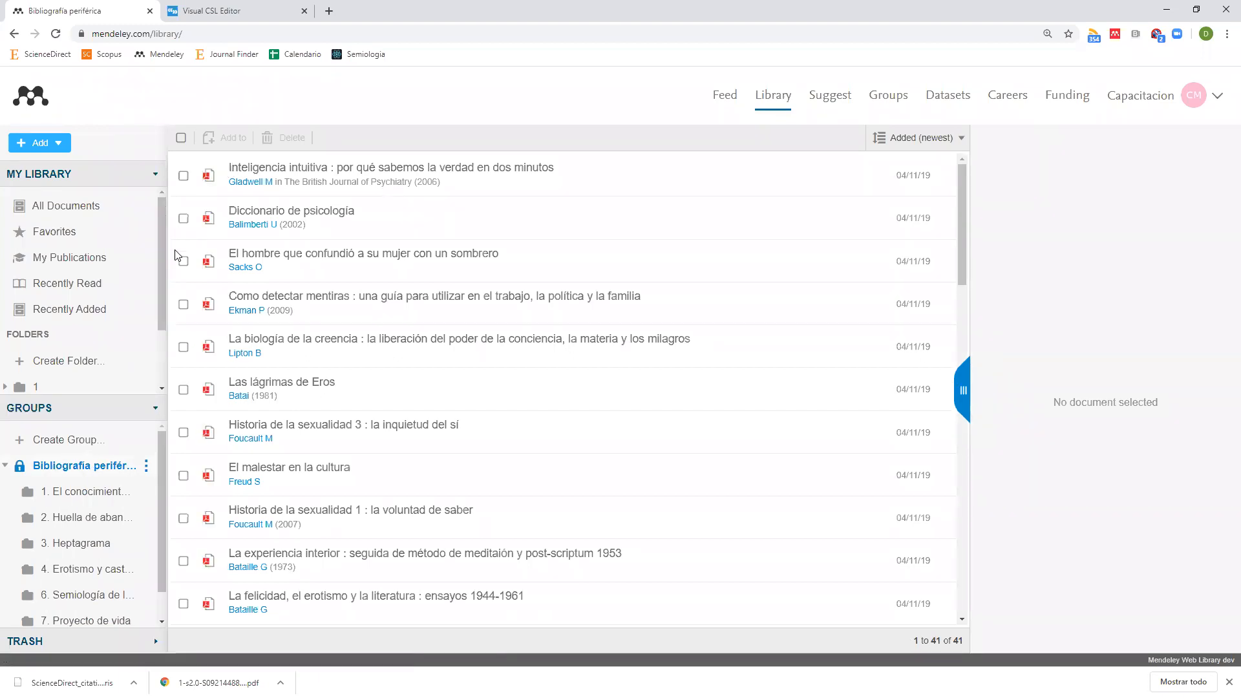
click(208, 177)
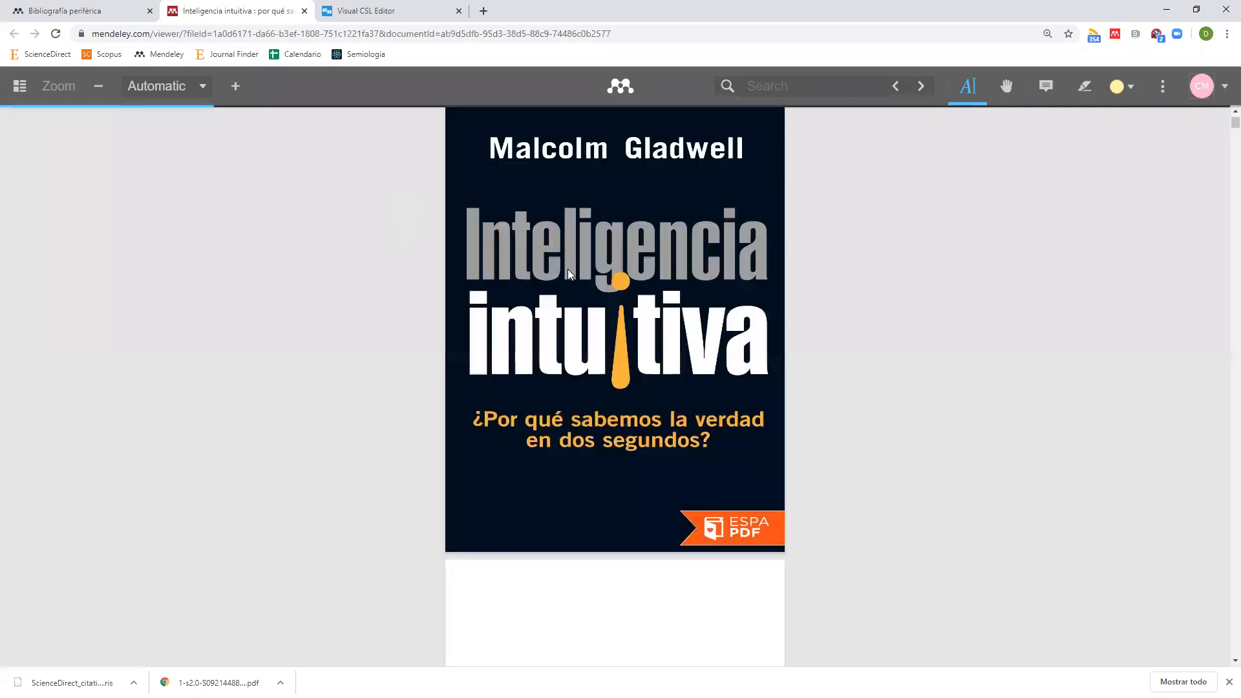
scroll(568, 268, down, 3)
scroll(567, 269, down, 10)
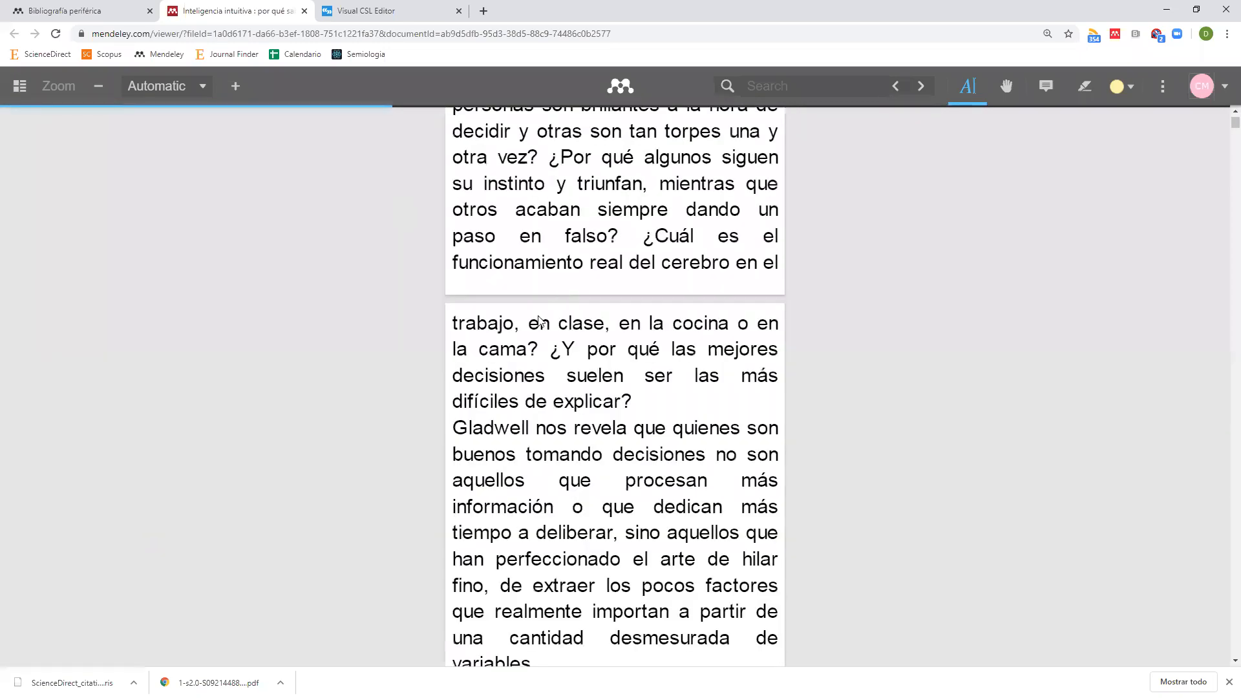
Highlight the passage from 'clase' to 'suelen' and attach the note 'Hola'.
drag(558, 323, 643, 376)
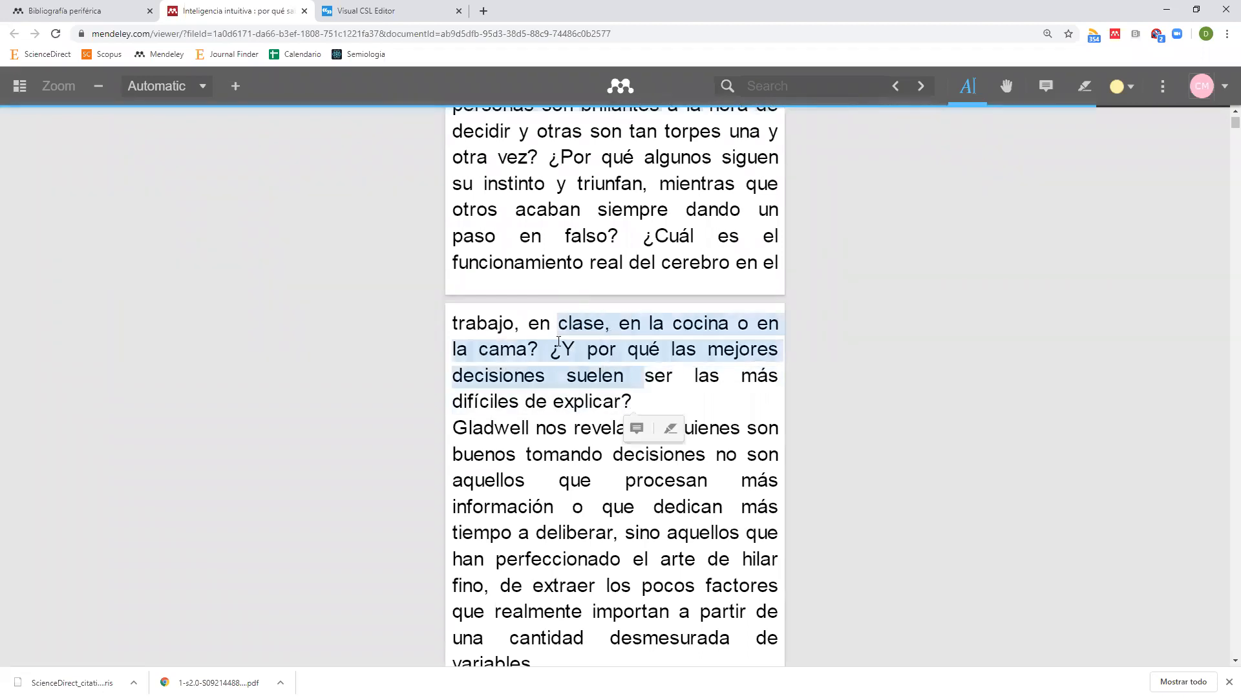
click(636, 429)
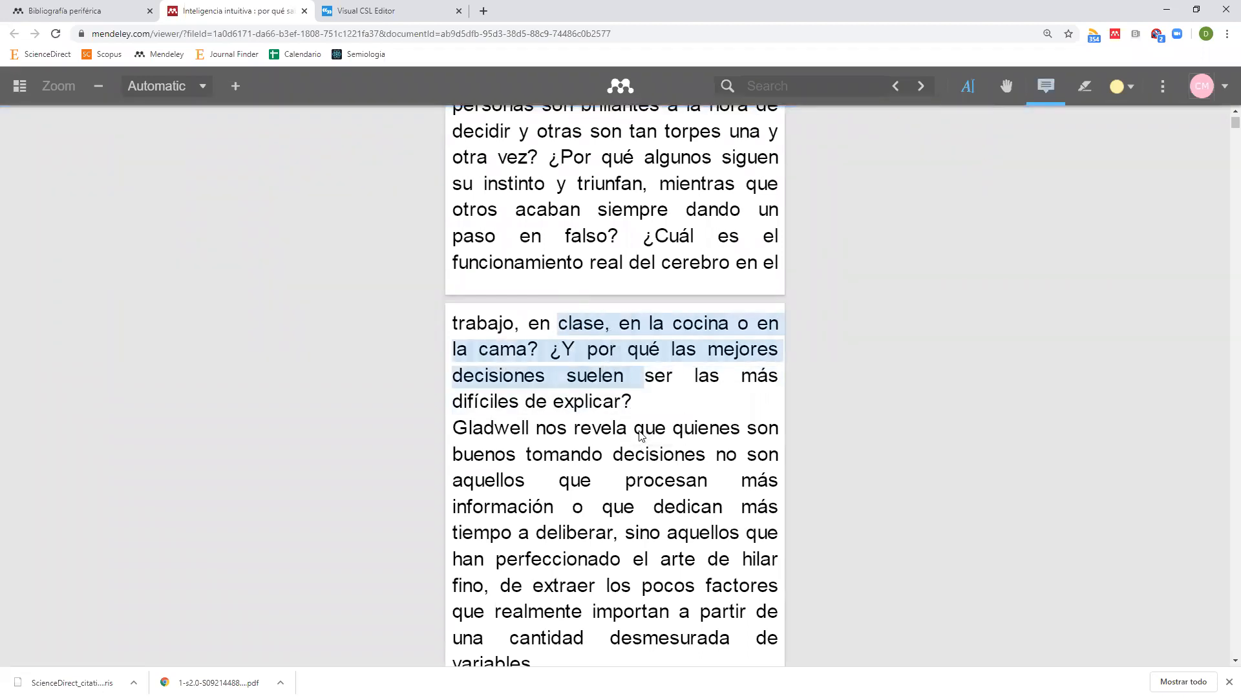
text(Hola)
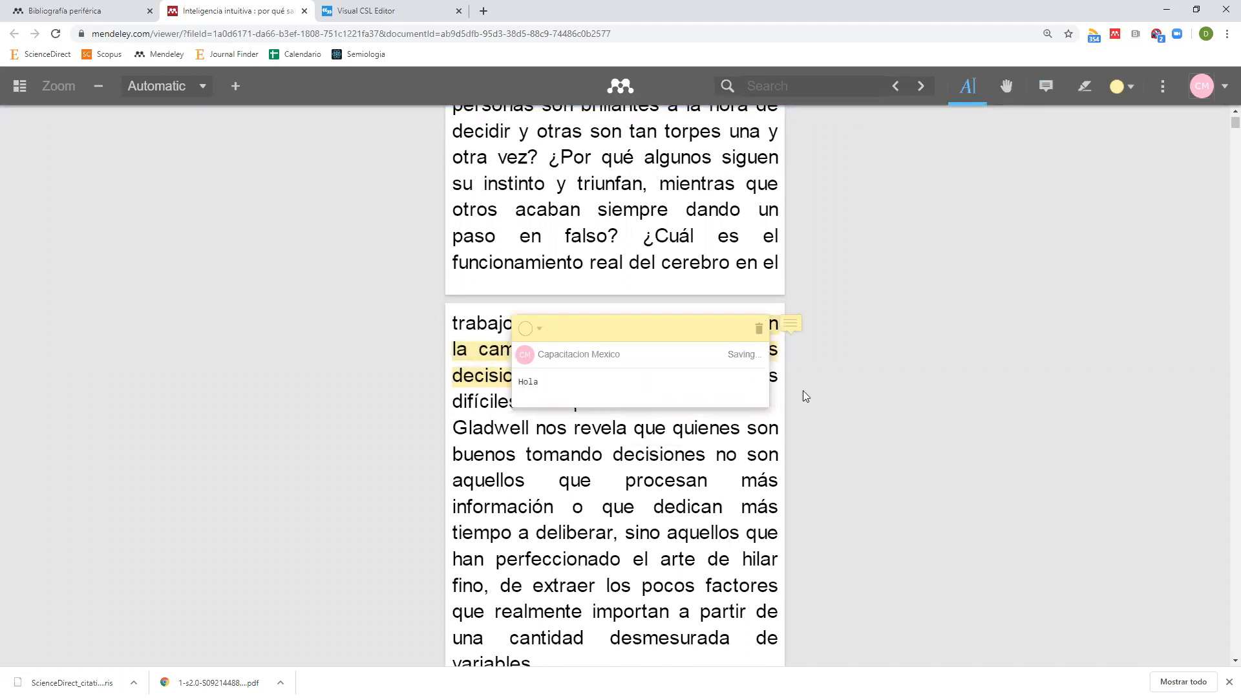
click(866, 372)
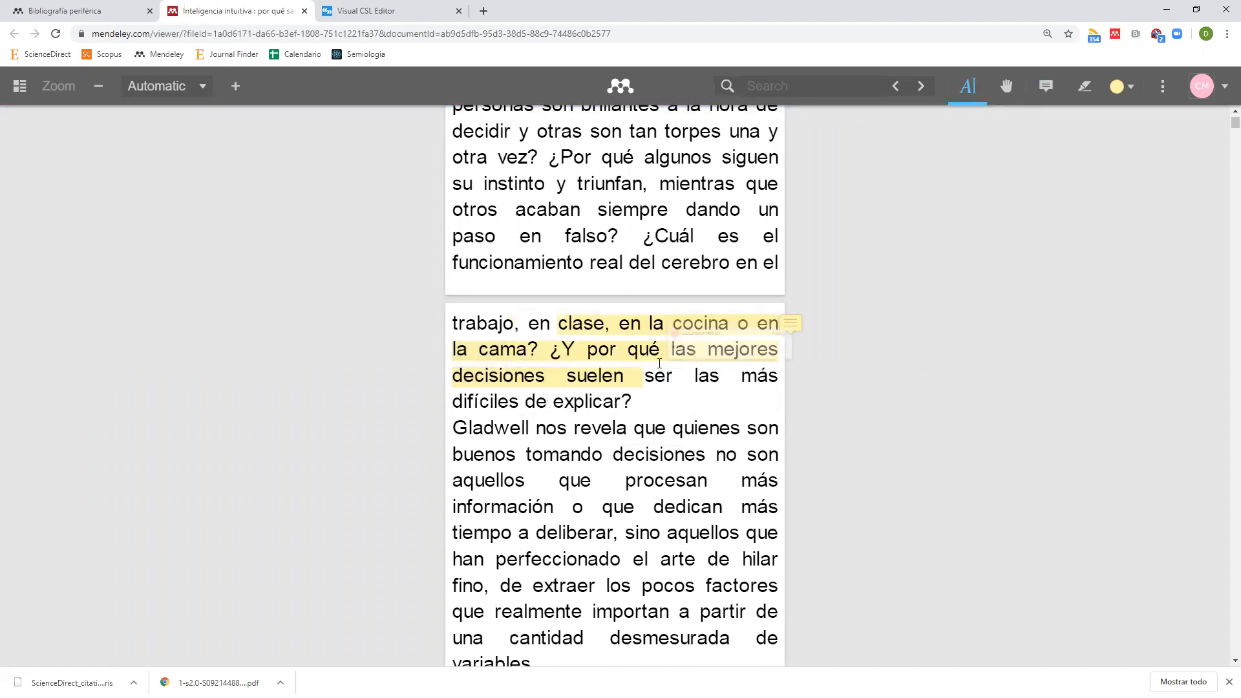
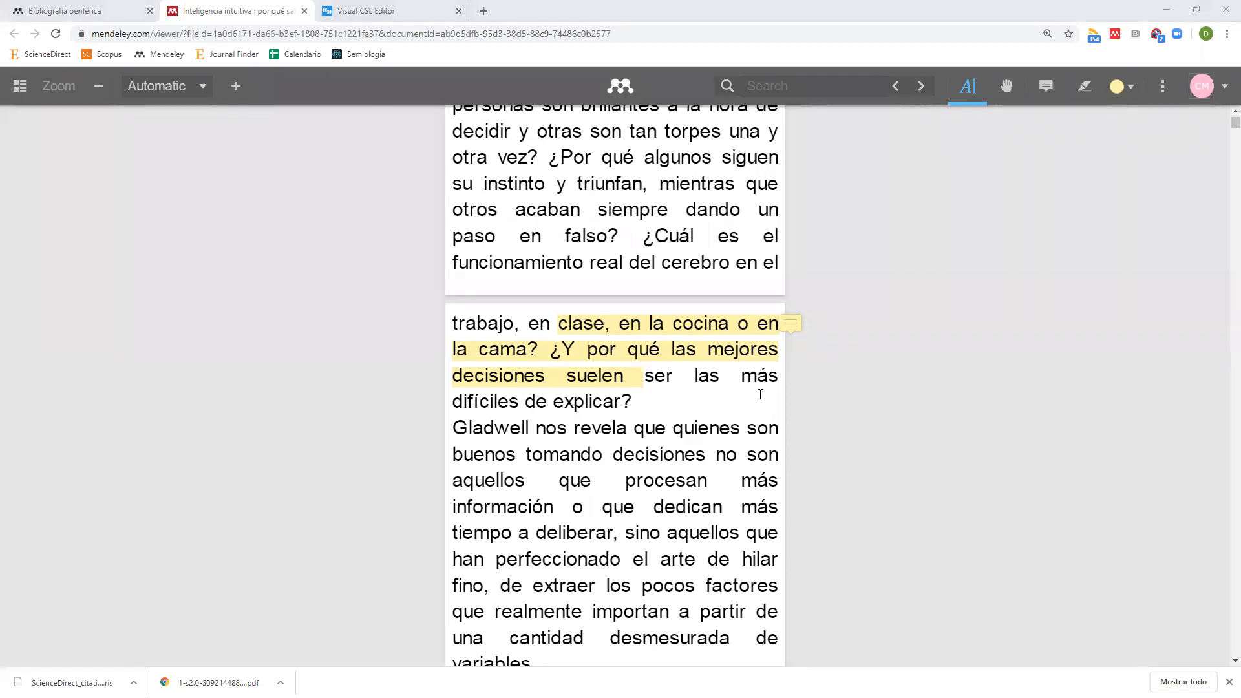
Switch from the highlighted PDF back to the Bibliografía periférica library list of 41 documents.
click(80, 18)
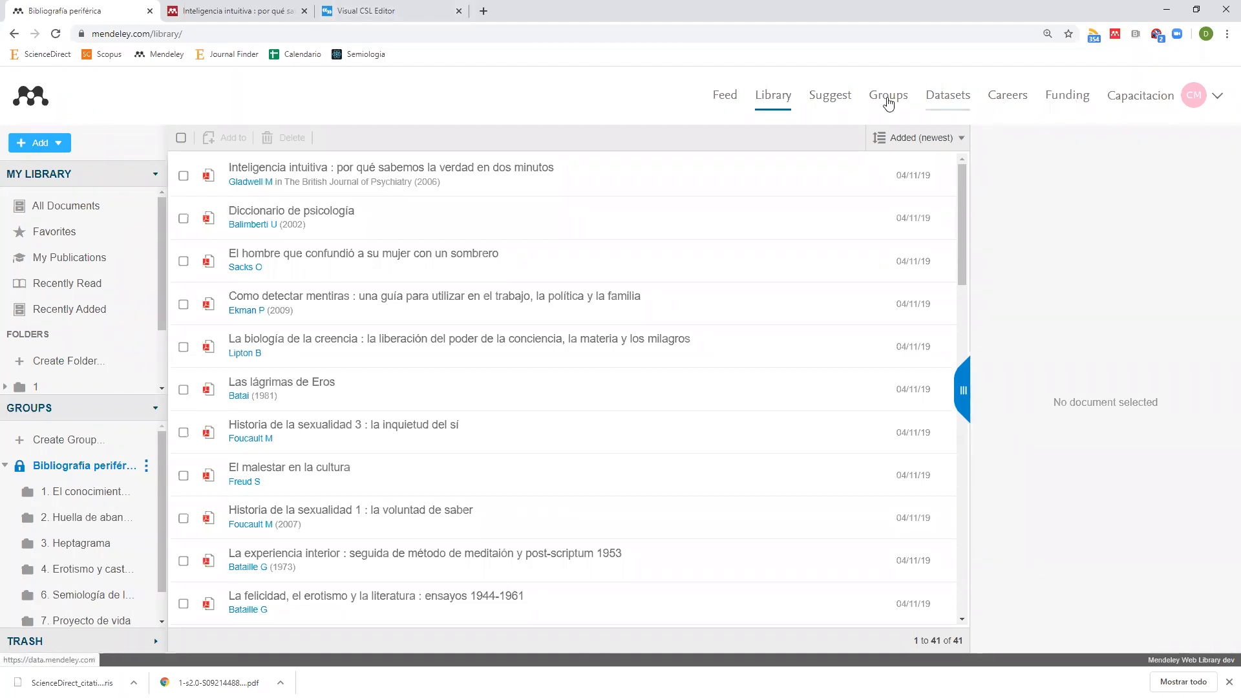
Post the status update 'Acabo de dar una sesión.' on the Mendeley news feed.
click(718, 101)
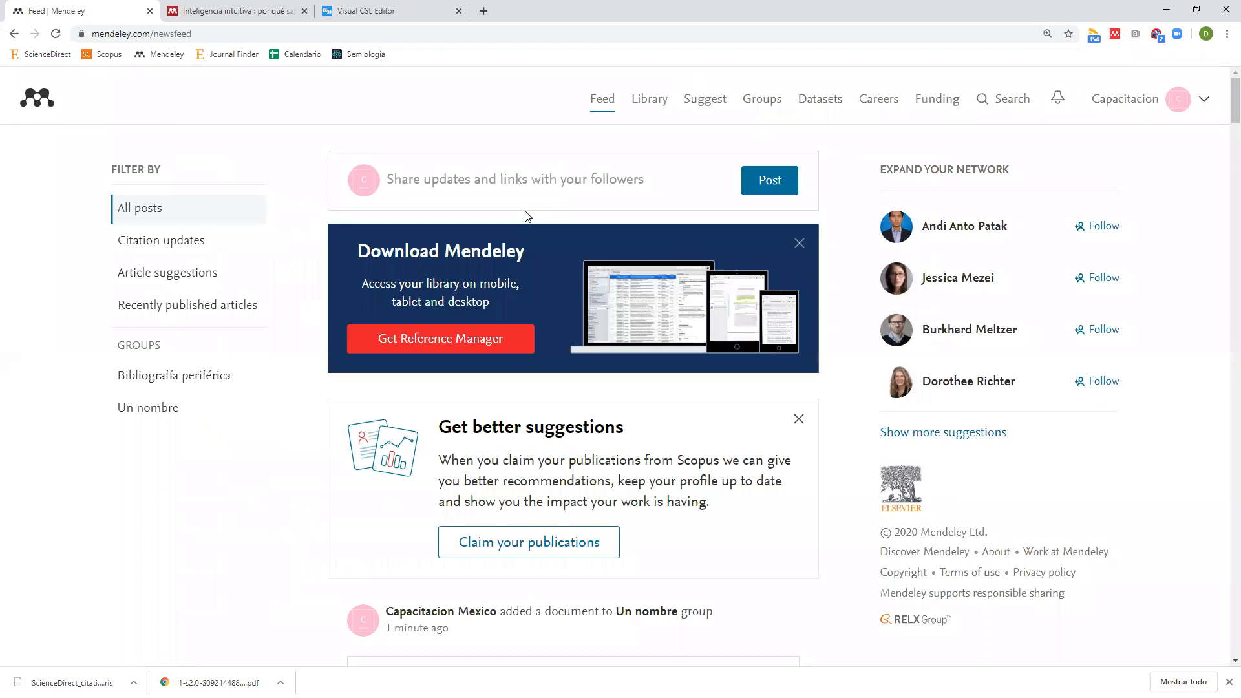
click(398, 186)
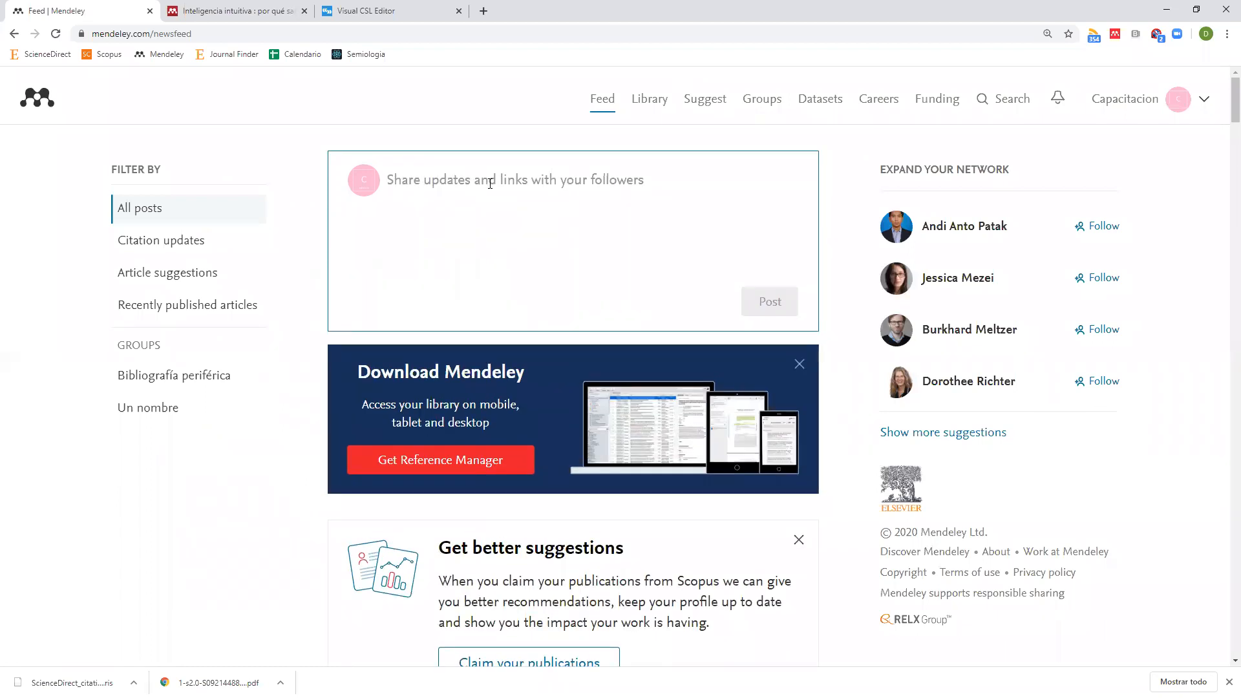
text(Acabo d)
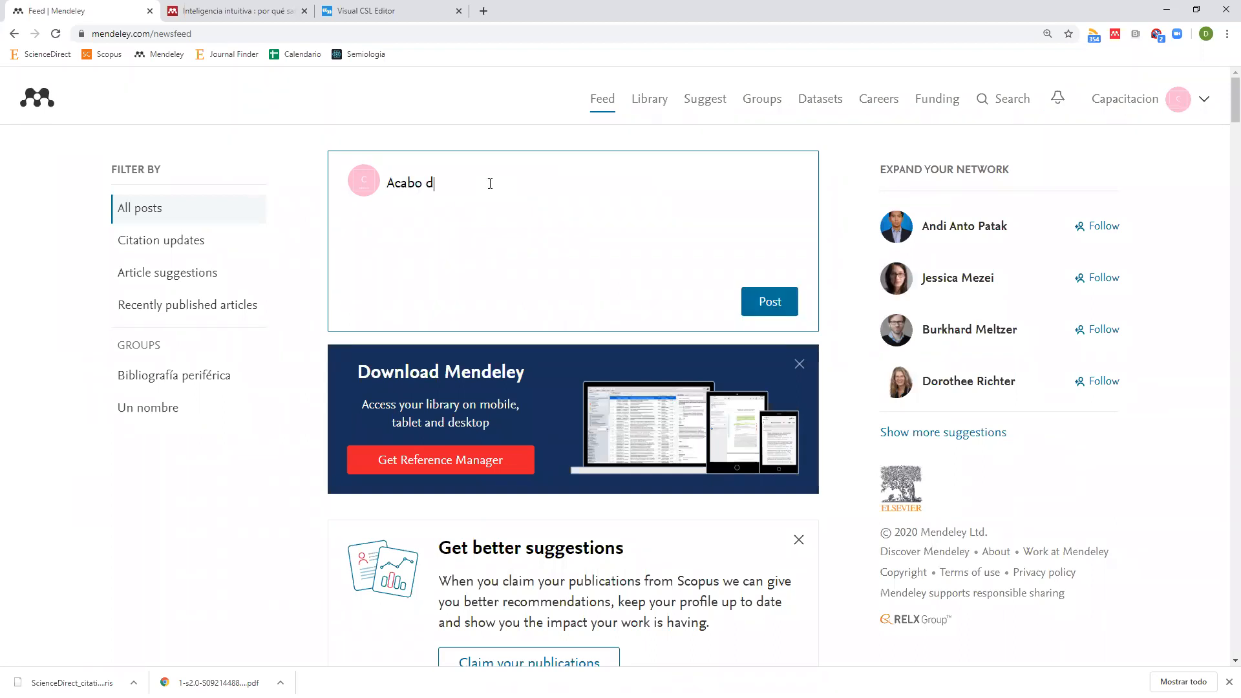
text(e dar una sesión.)
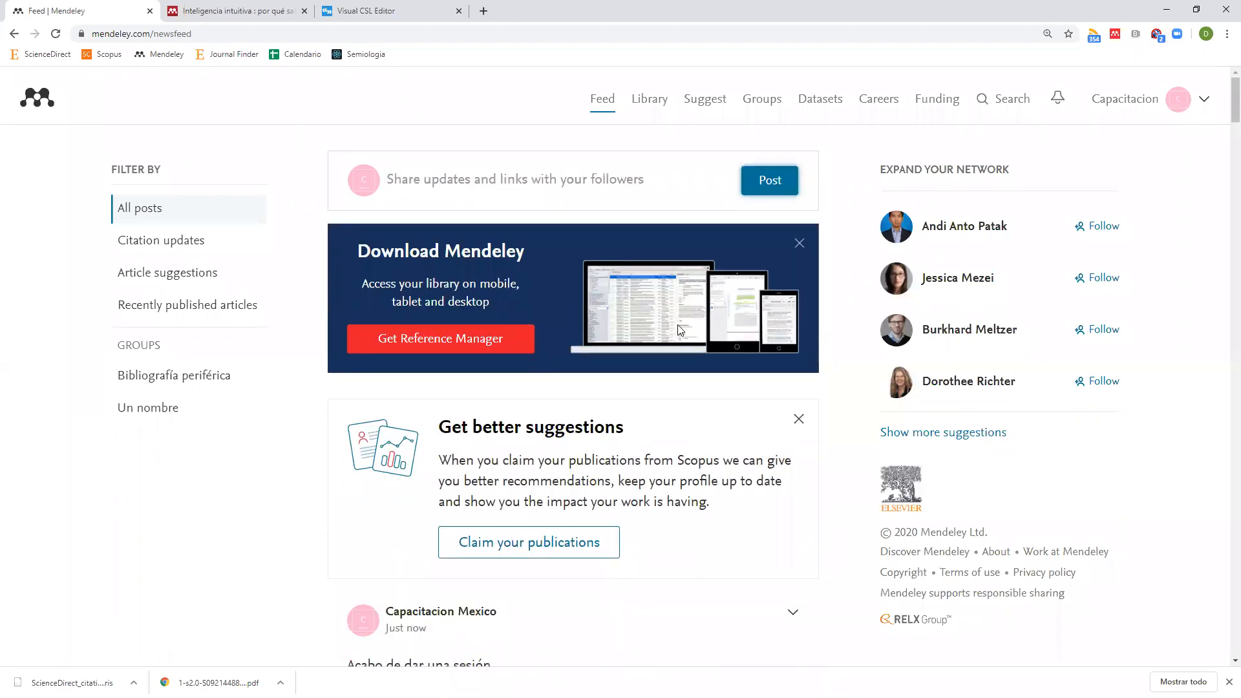
scroll(676, 327, down, 5)
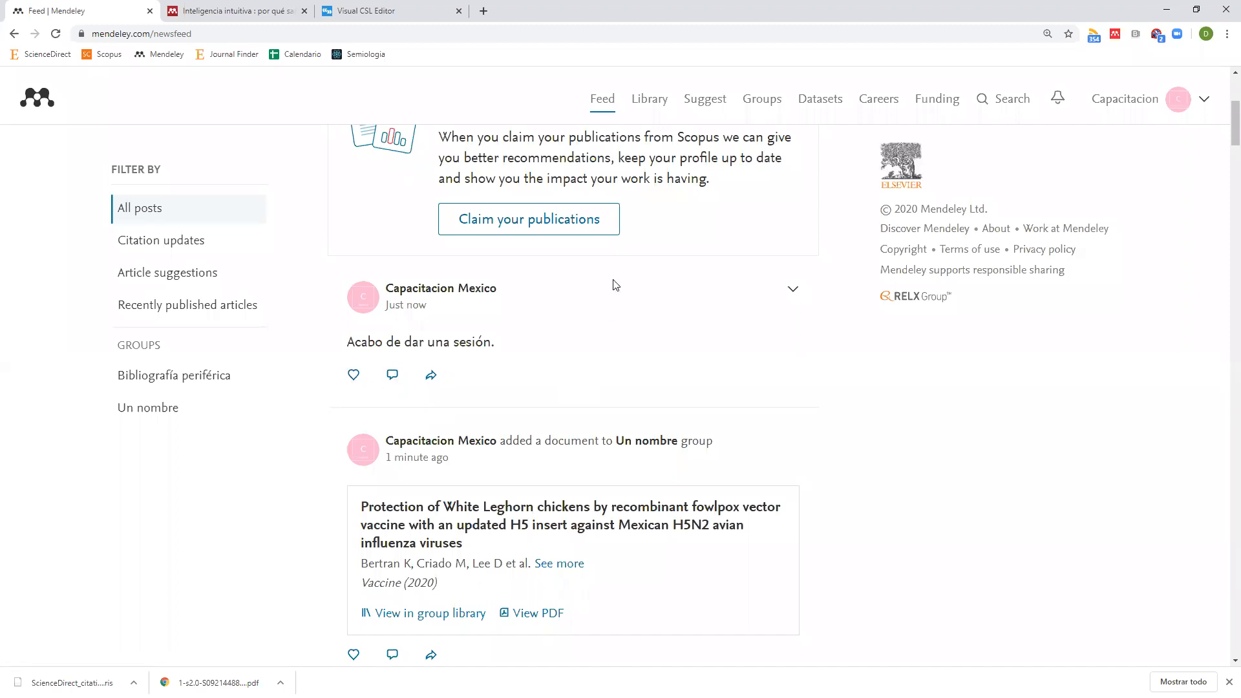
scroll(633, 407, up, 5)
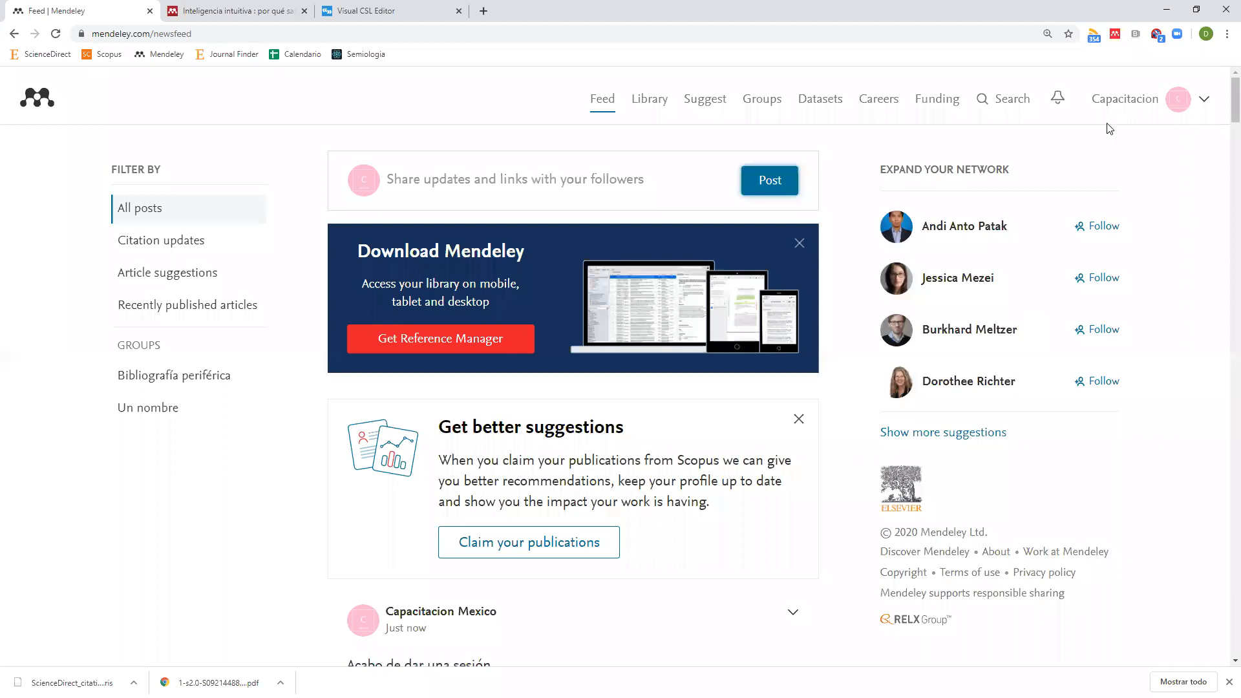
click(1125, 108)
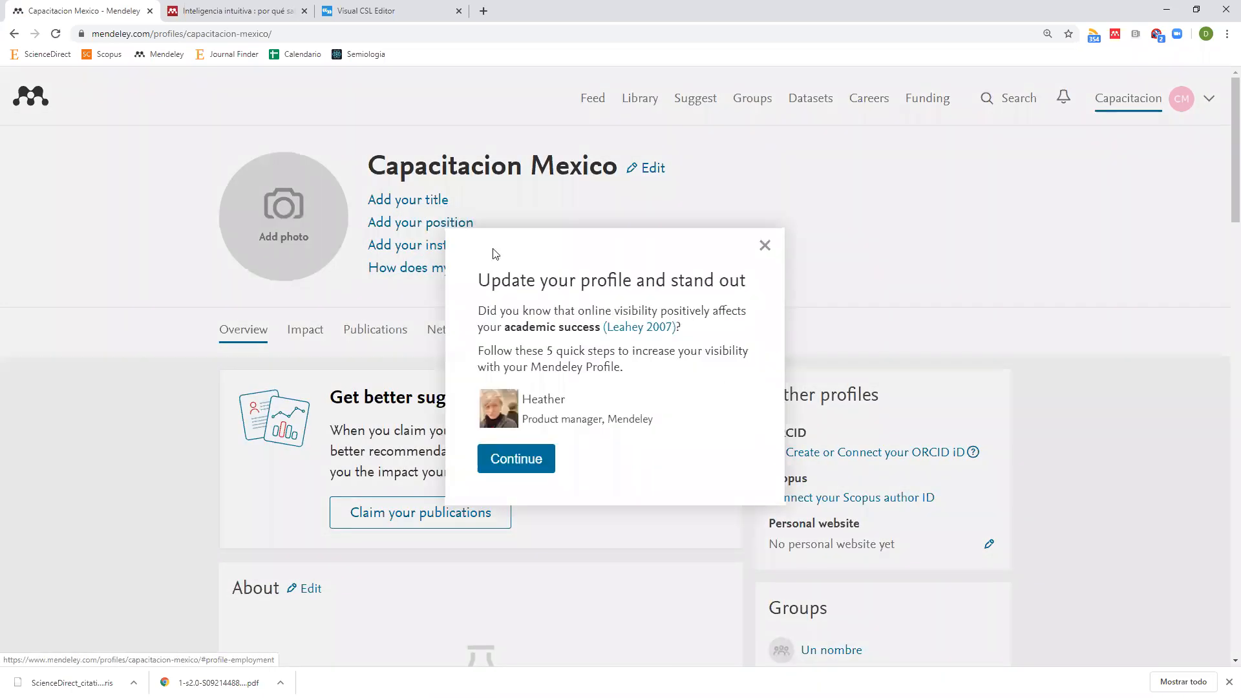
click(764, 244)
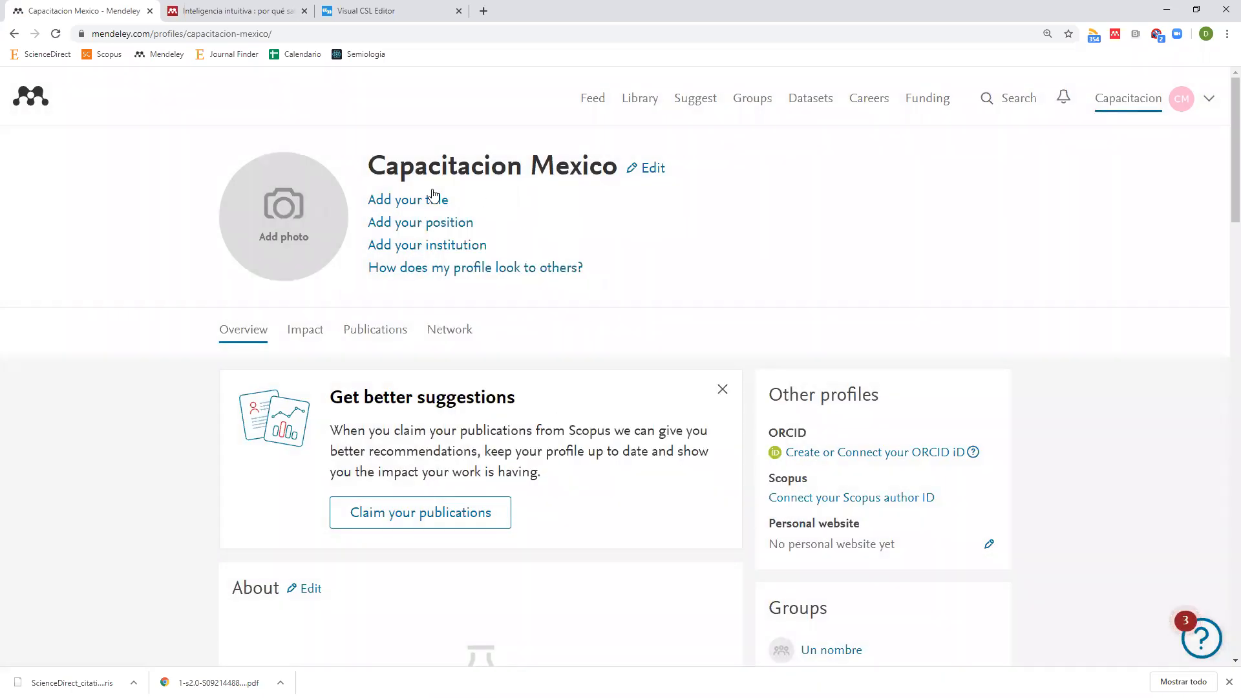
scroll(766, 301, down, 5)
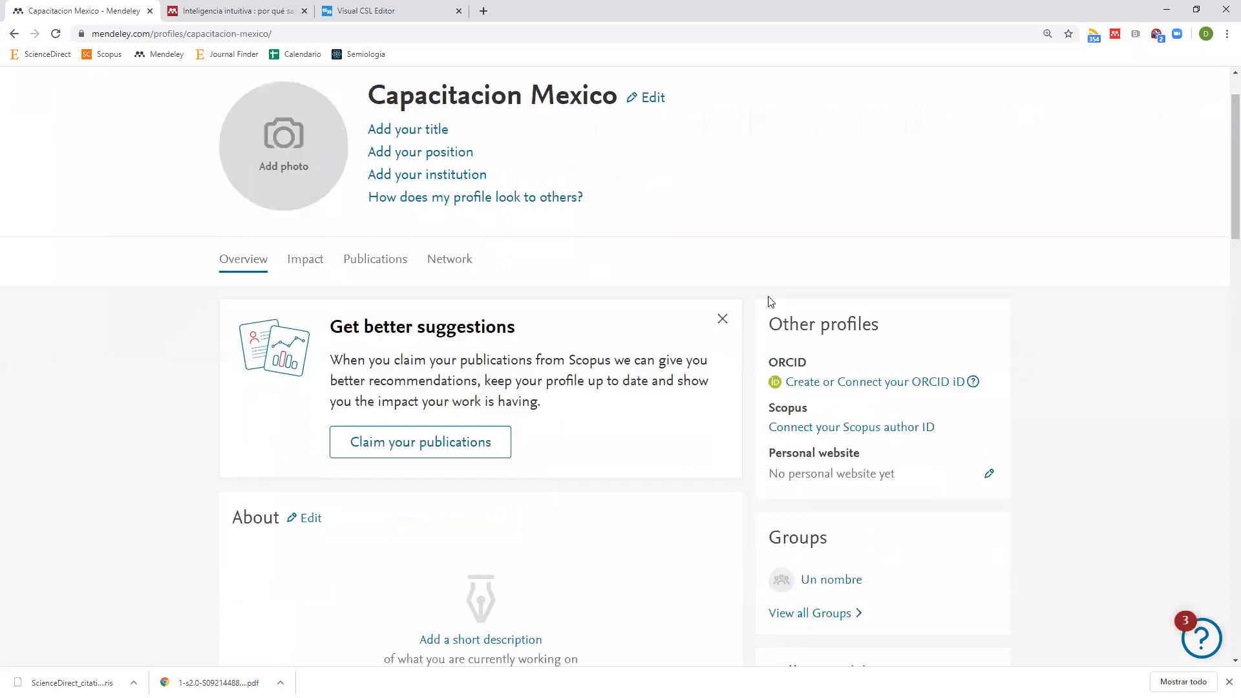
scroll(872, 307, down, 3)
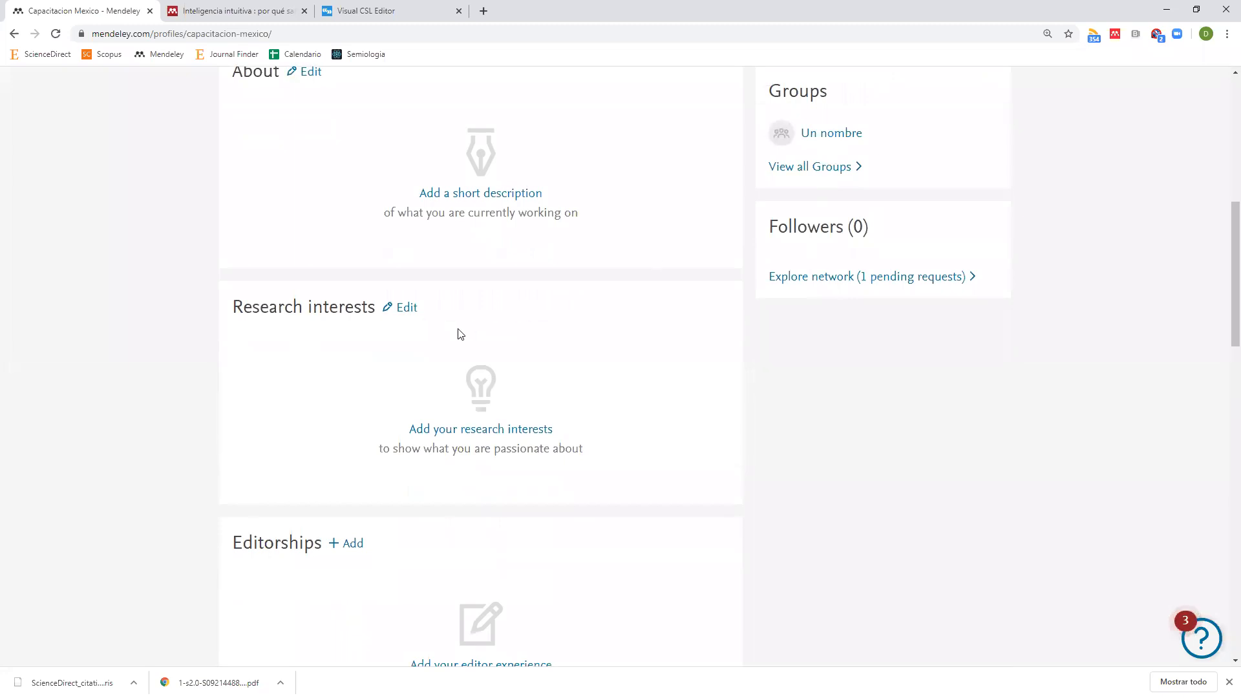
scroll(457, 332, down, 2)
scroll(448, 457, down, 6)
scroll(448, 457, up, 15)
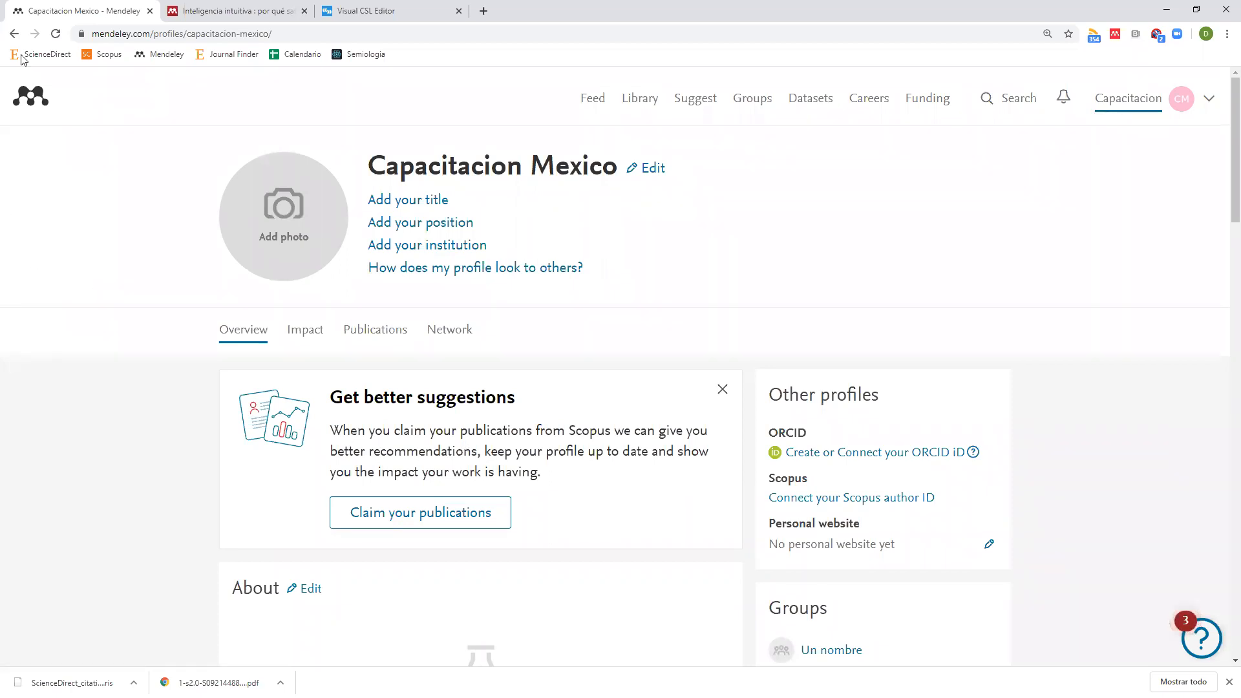
click(15, 38)
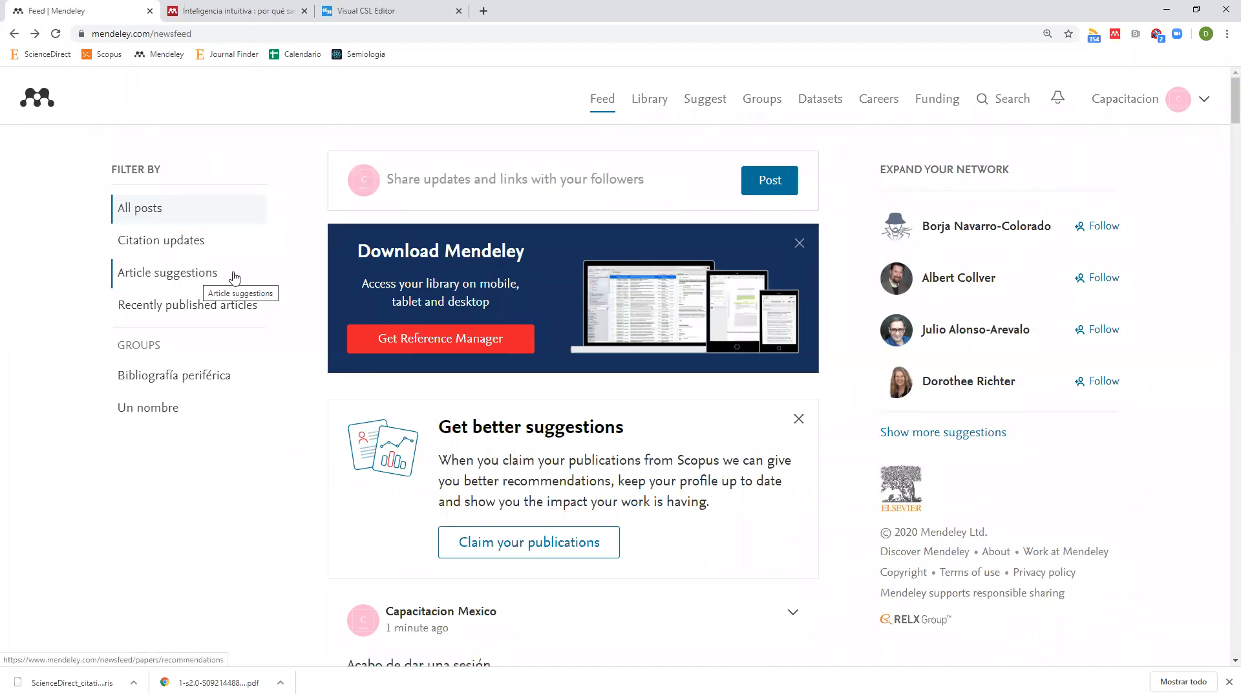
Filter the feed to article suggestions, then open the personalised Suggest page.
click(163, 272)
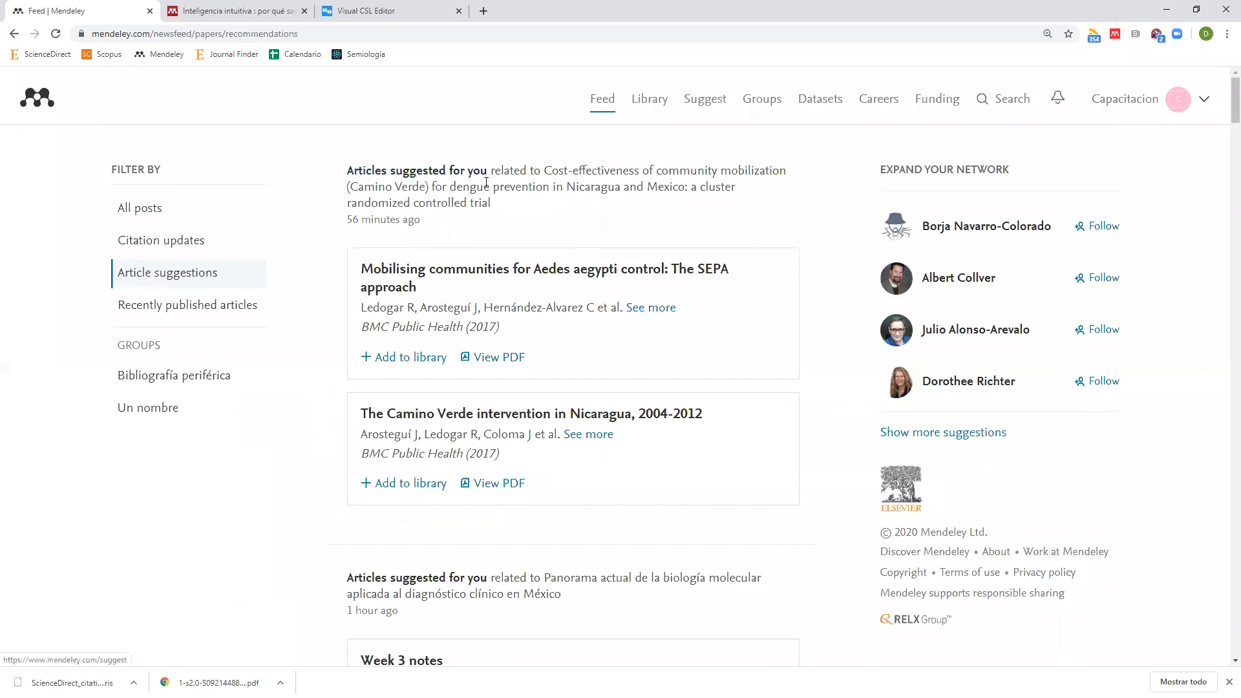
scroll(485, 207, down, 2)
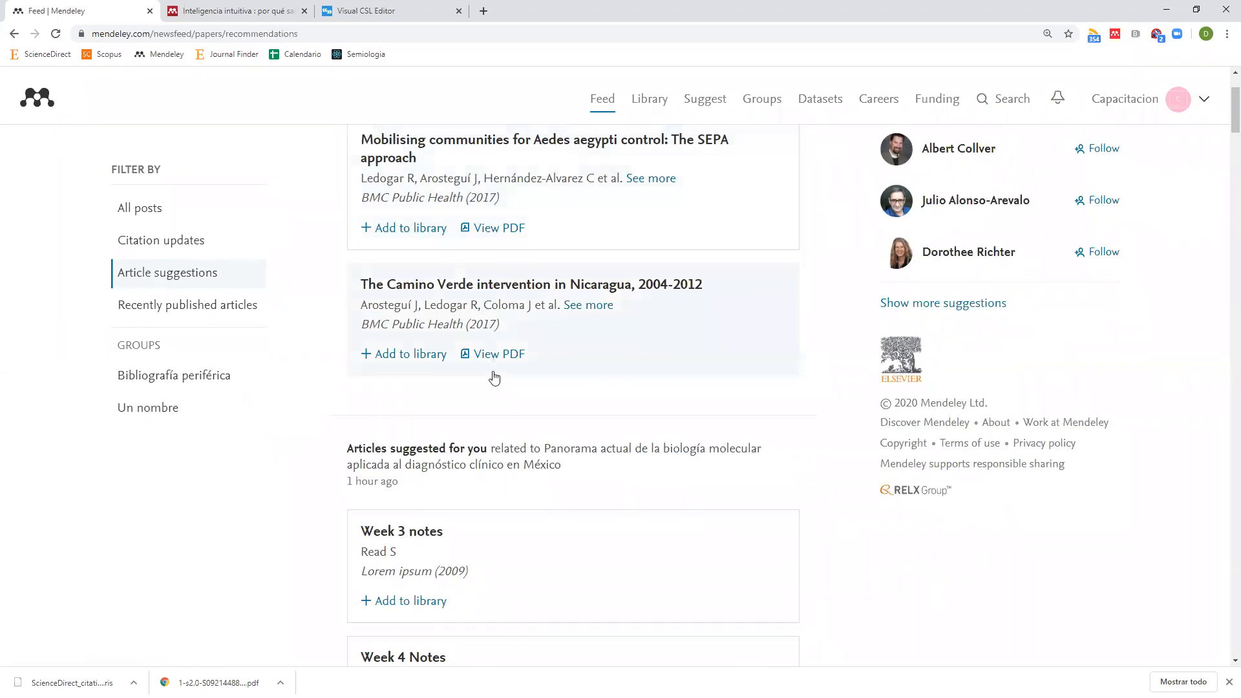
scroll(512, 319, up, 2)
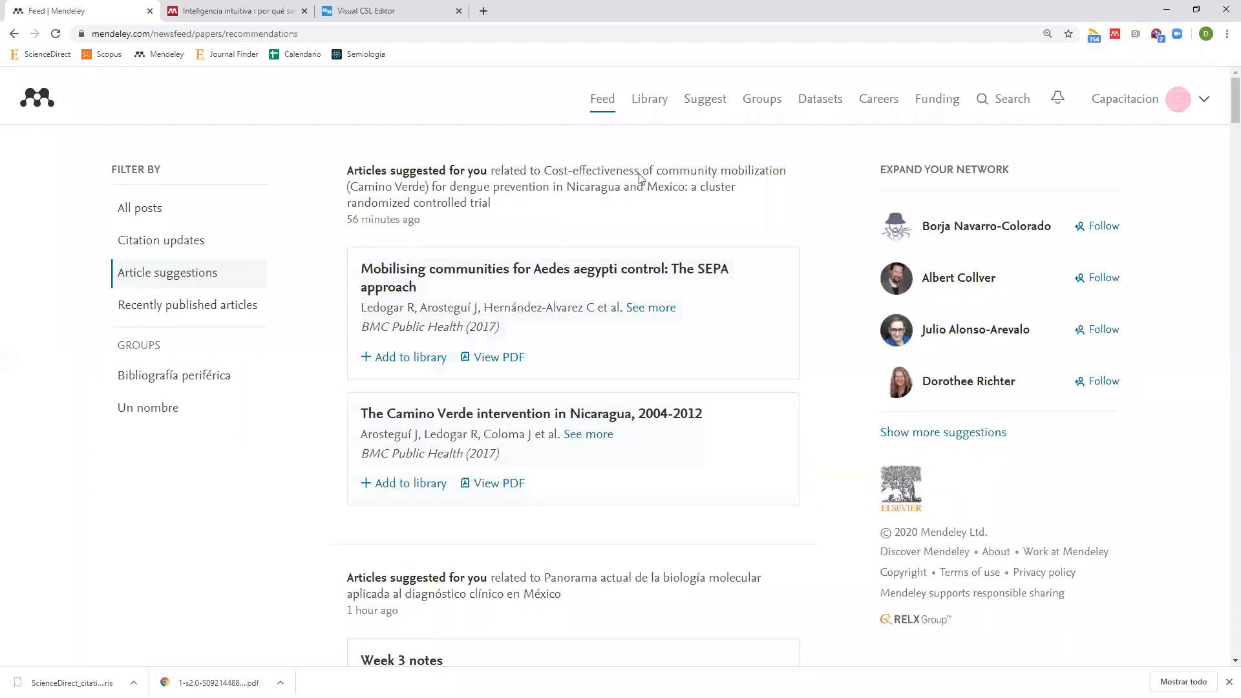
click(716, 105)
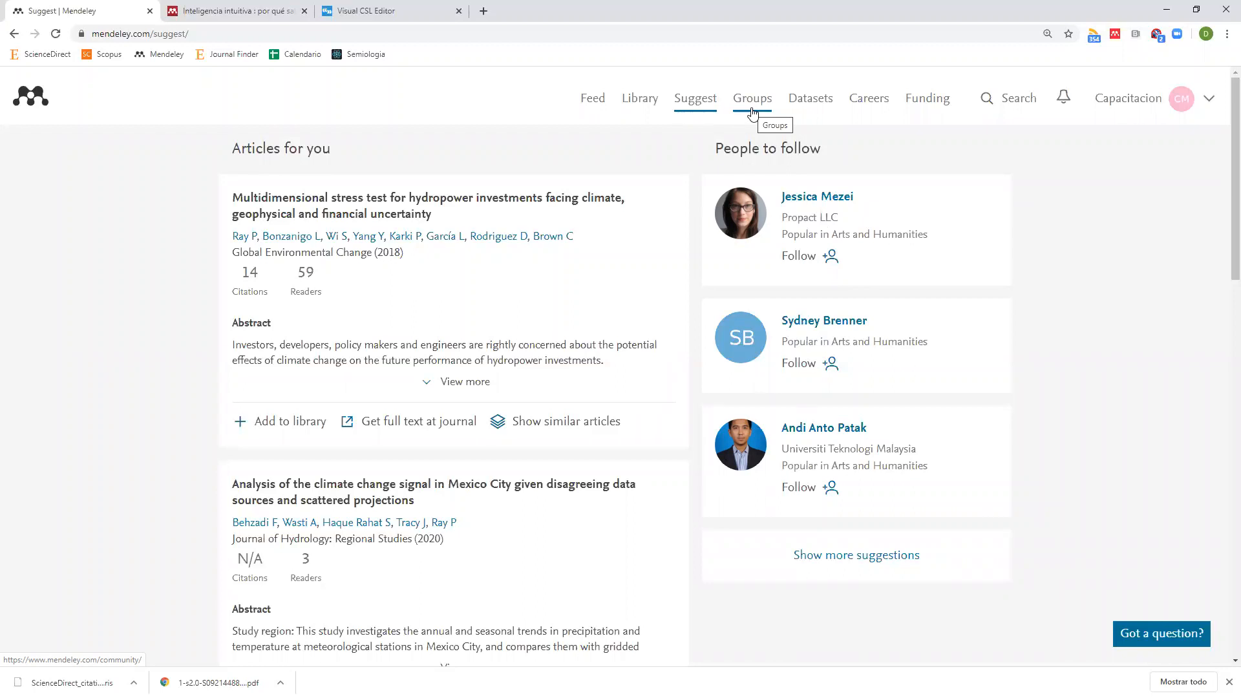
Look through the Datasets and Careers pages, then open the research Funding page.
click(812, 103)
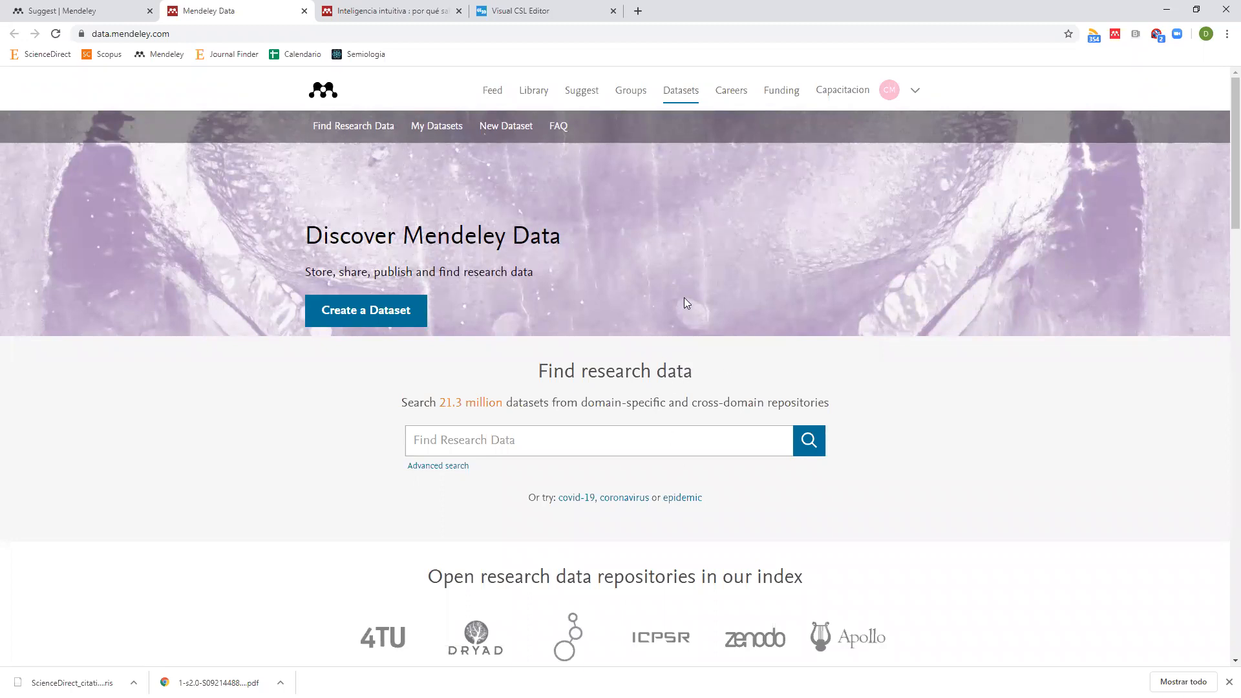
click(726, 98)
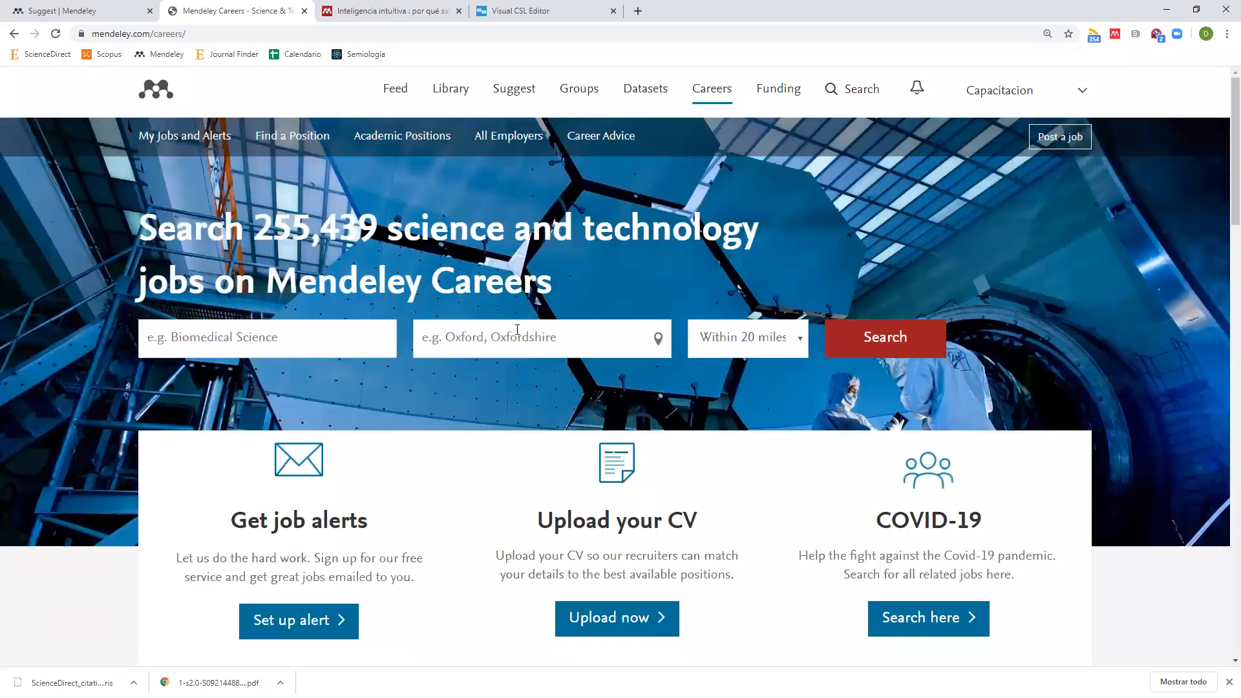
scroll(517, 330, down, 6)
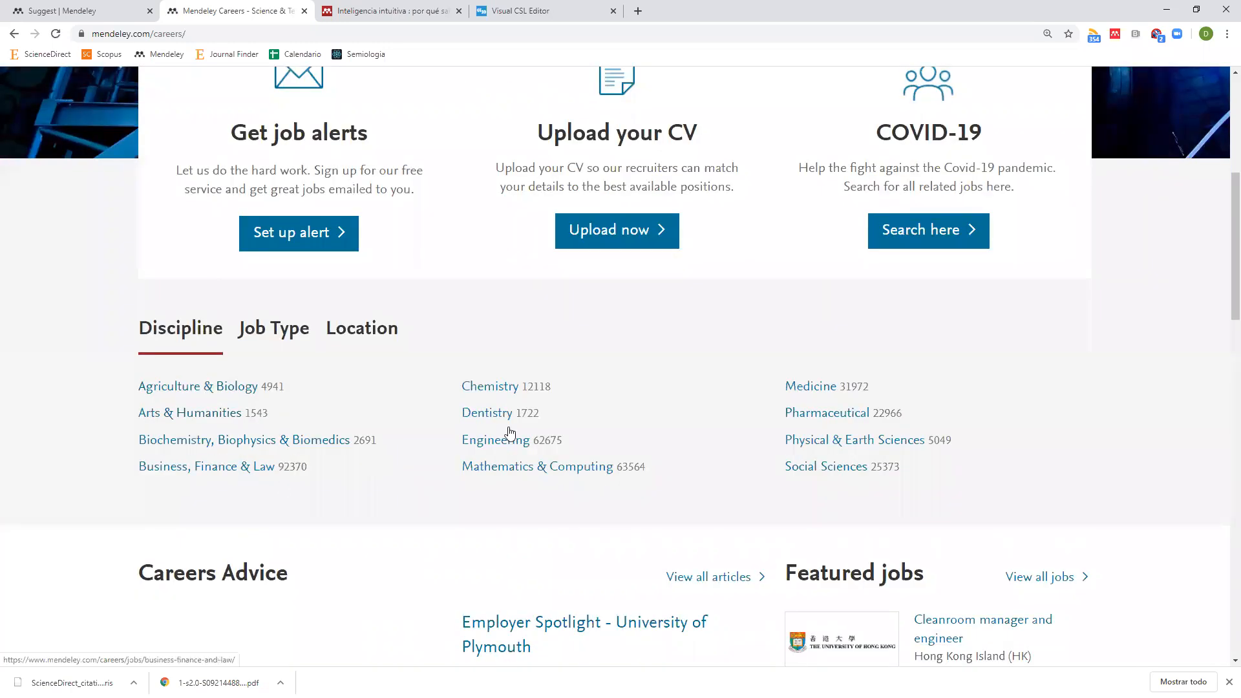
scroll(786, 471, up, 6)
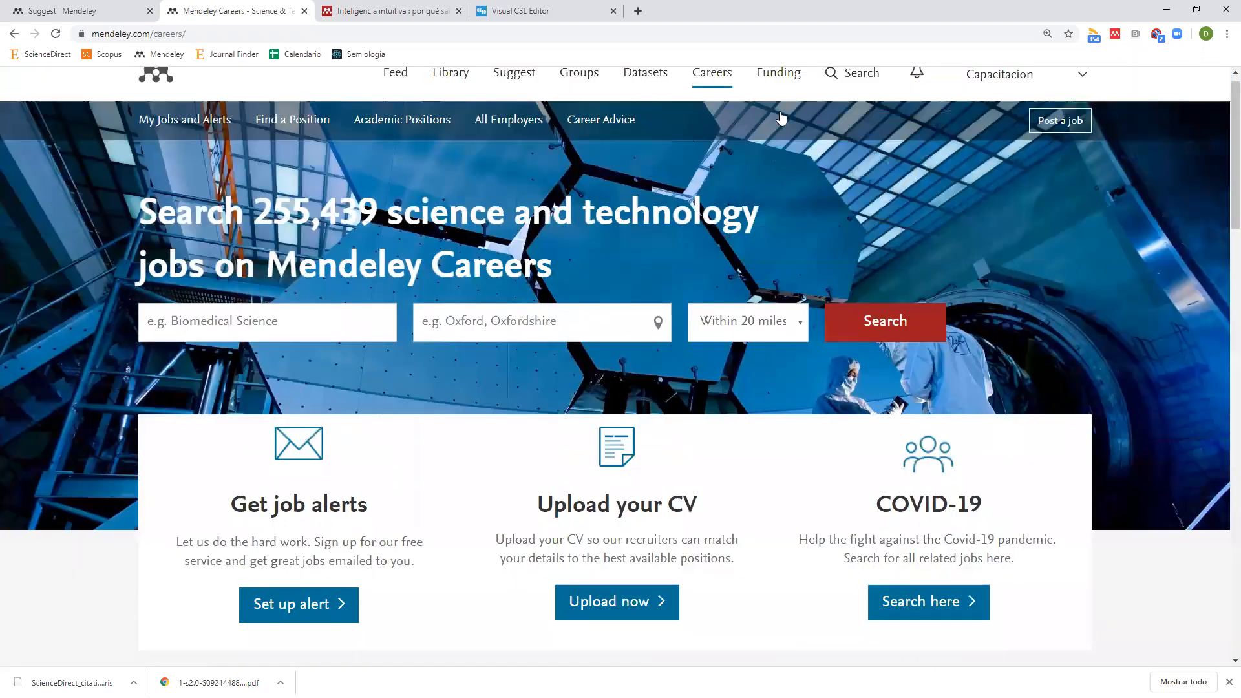
click(779, 89)
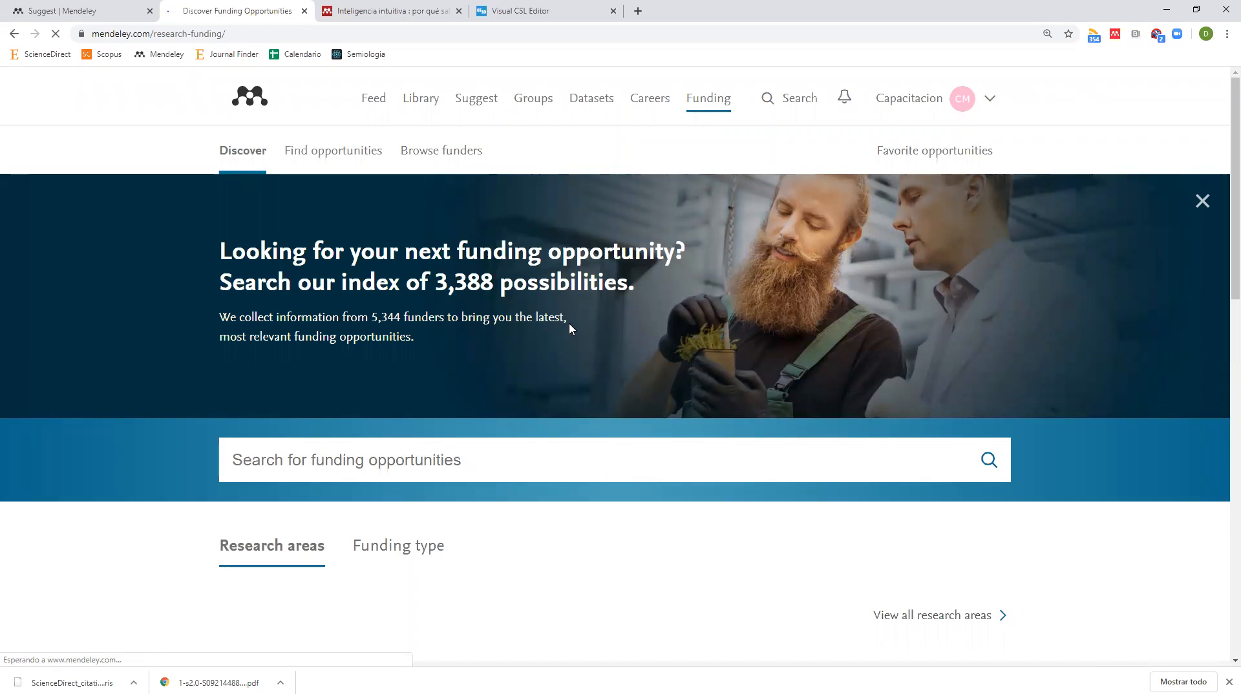
scroll(498, 352, down, 8)
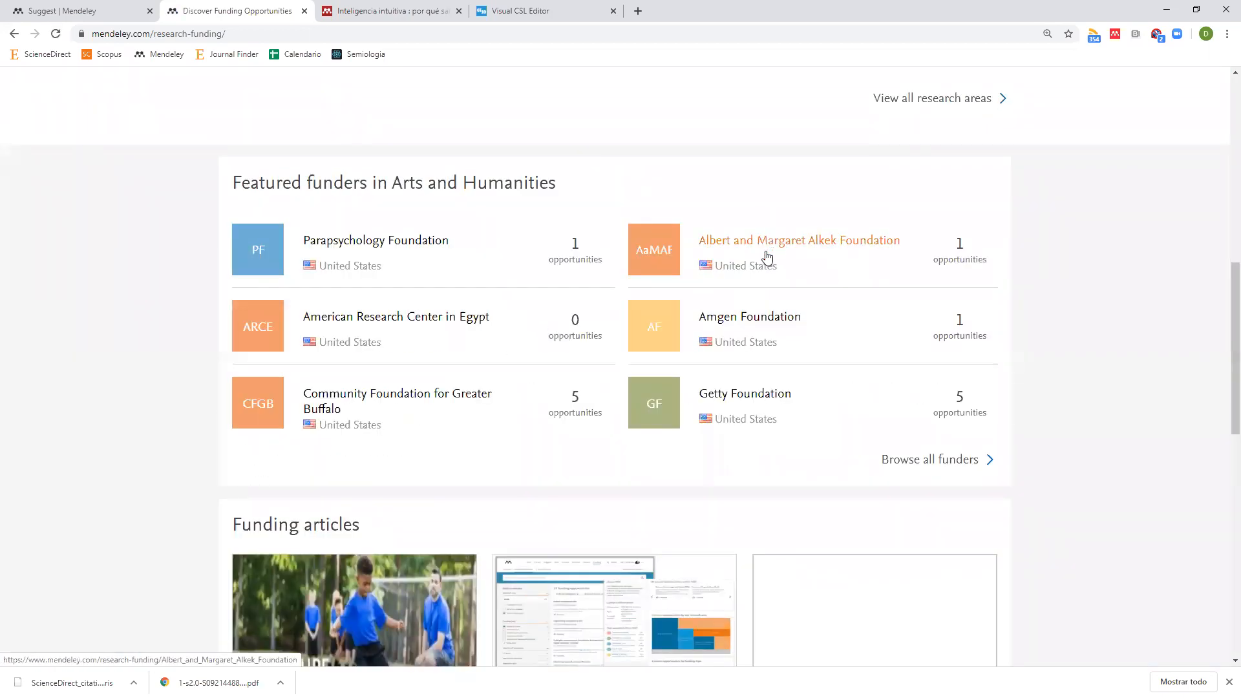
scroll(767, 256, up, 8)
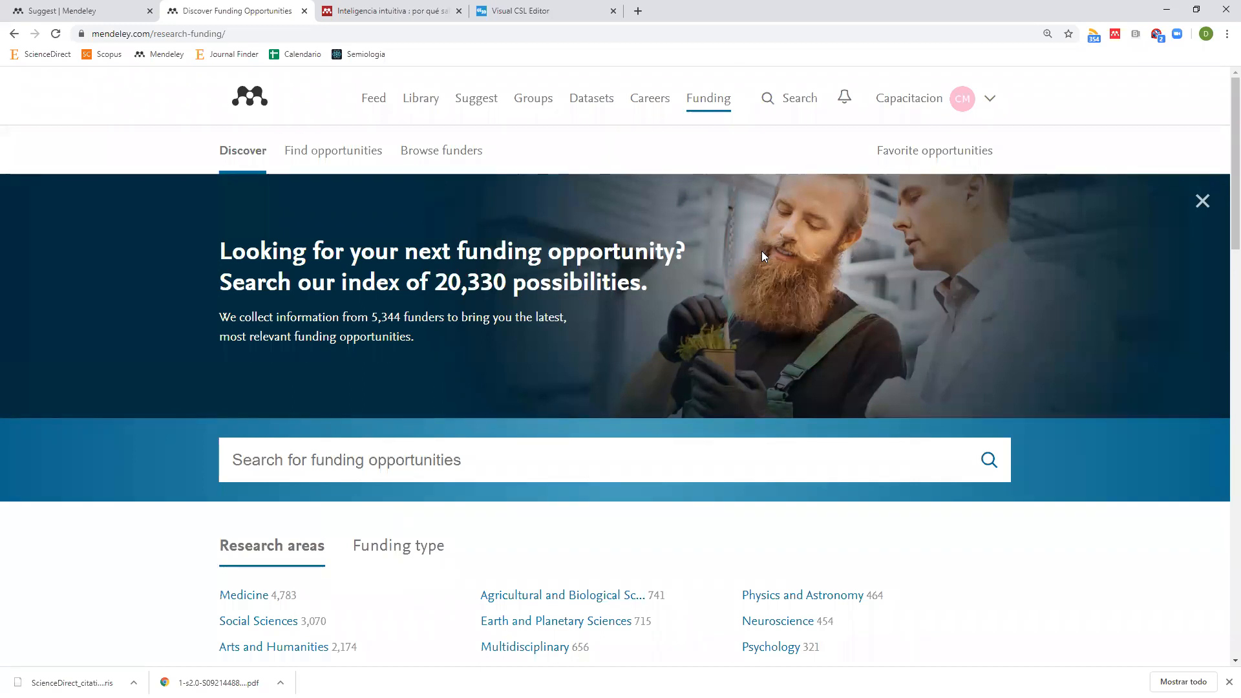
Run a Scopus document search for 'mexico'.
click(420, 11)
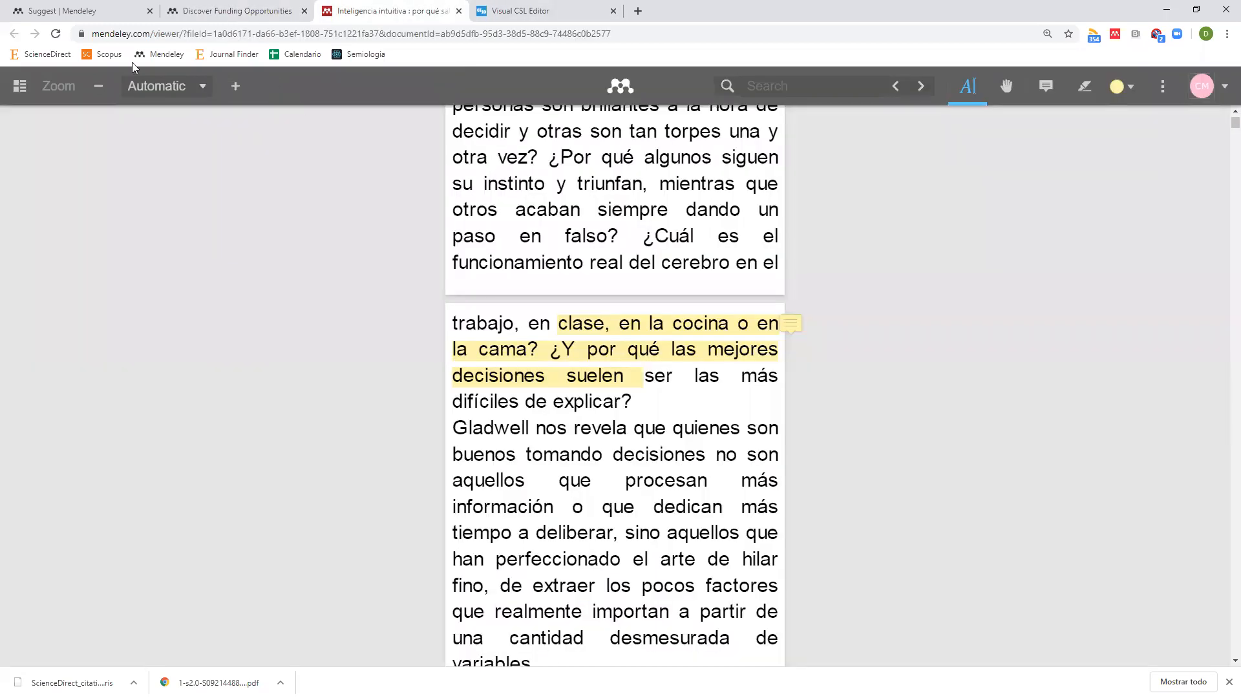
click(115, 59)
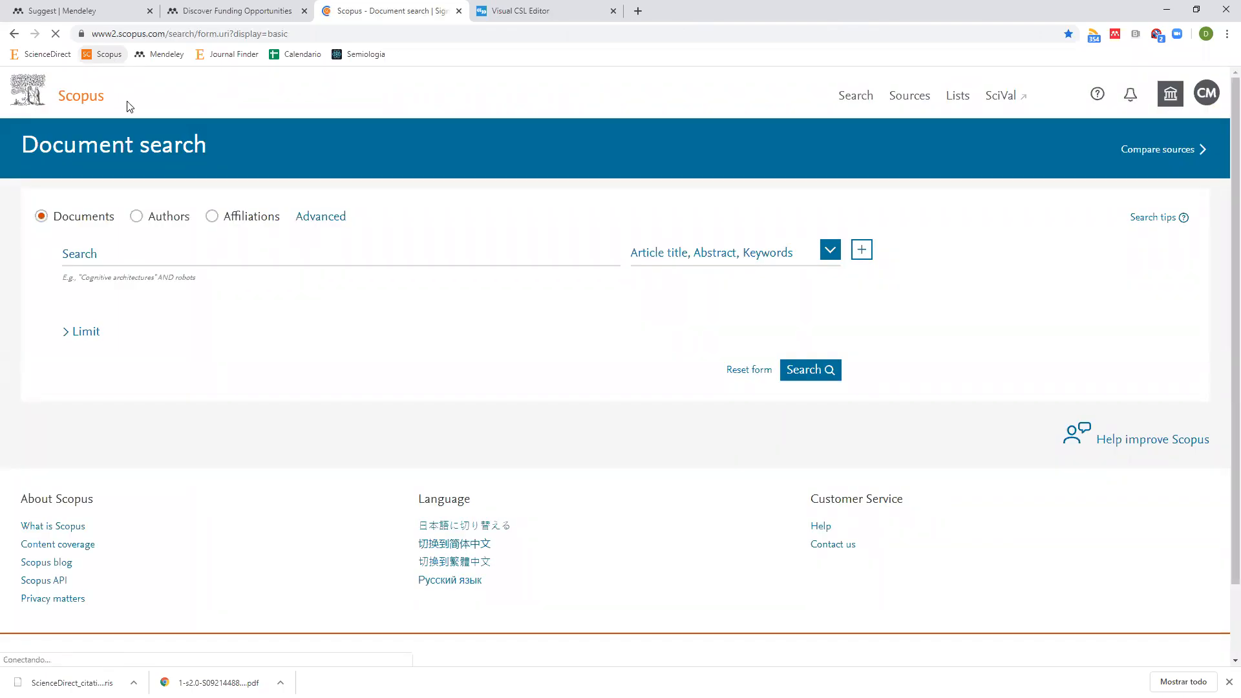
click(184, 258)
text(mexico)
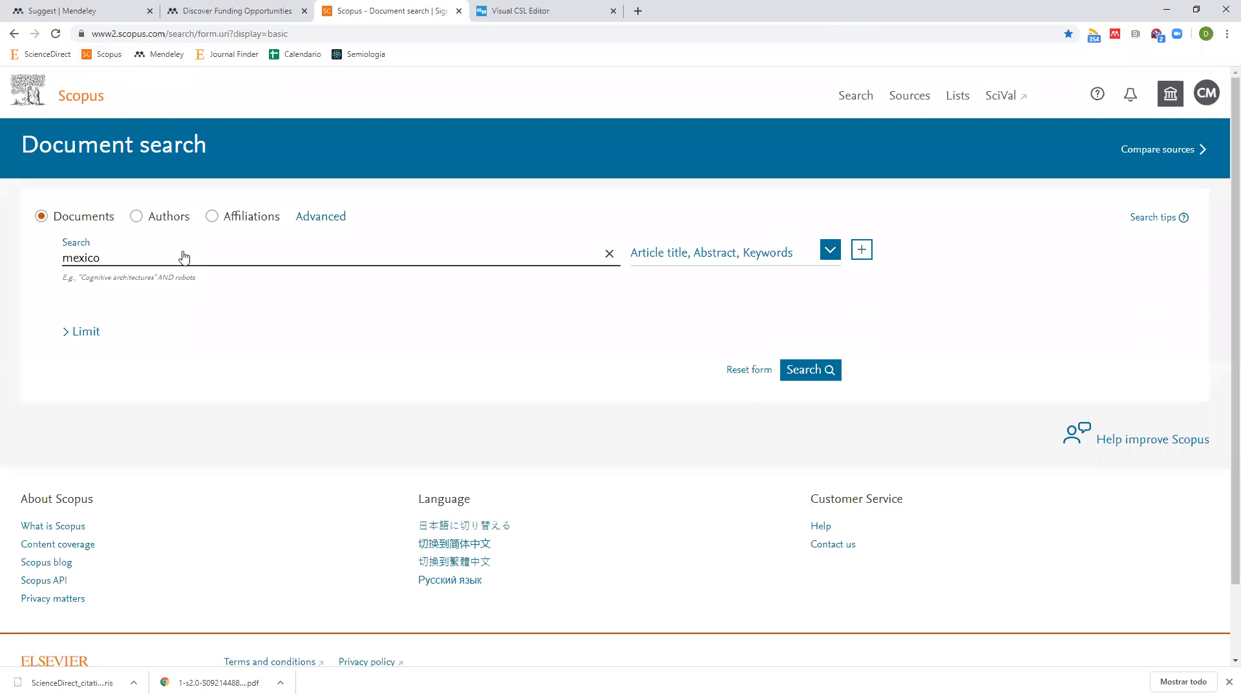
click(819, 373)
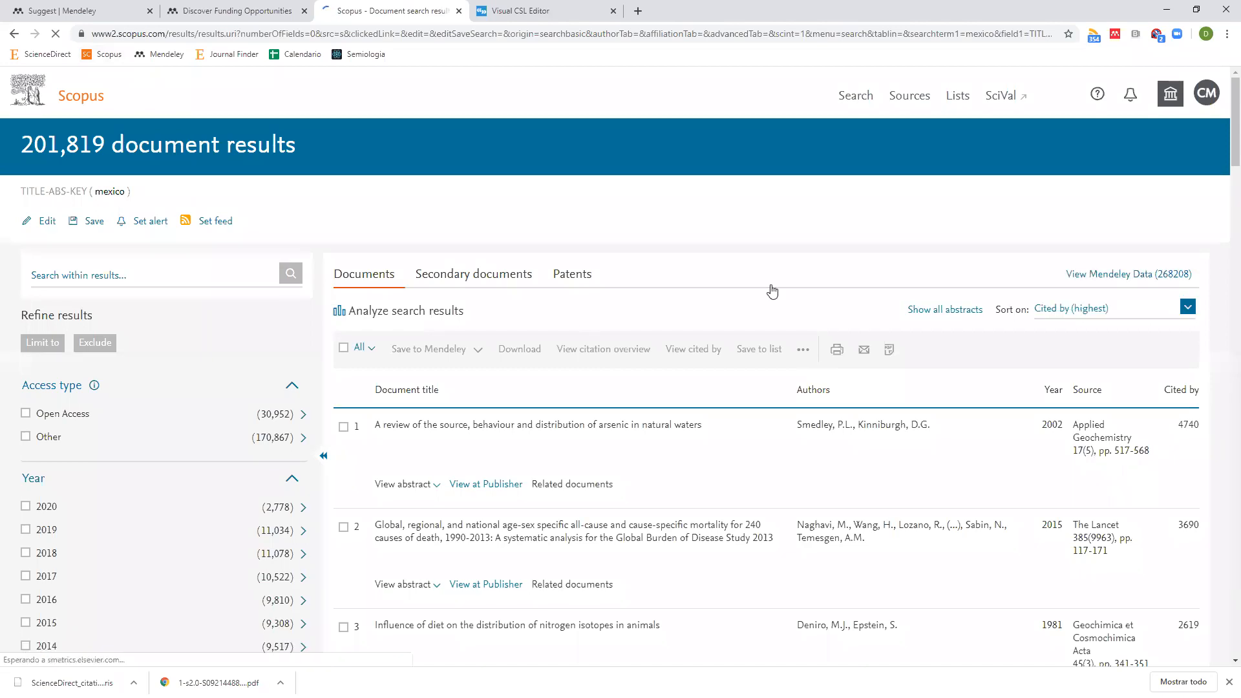
Analyze the 201,819 search results and review the Documents by year chart.
click(451, 318)
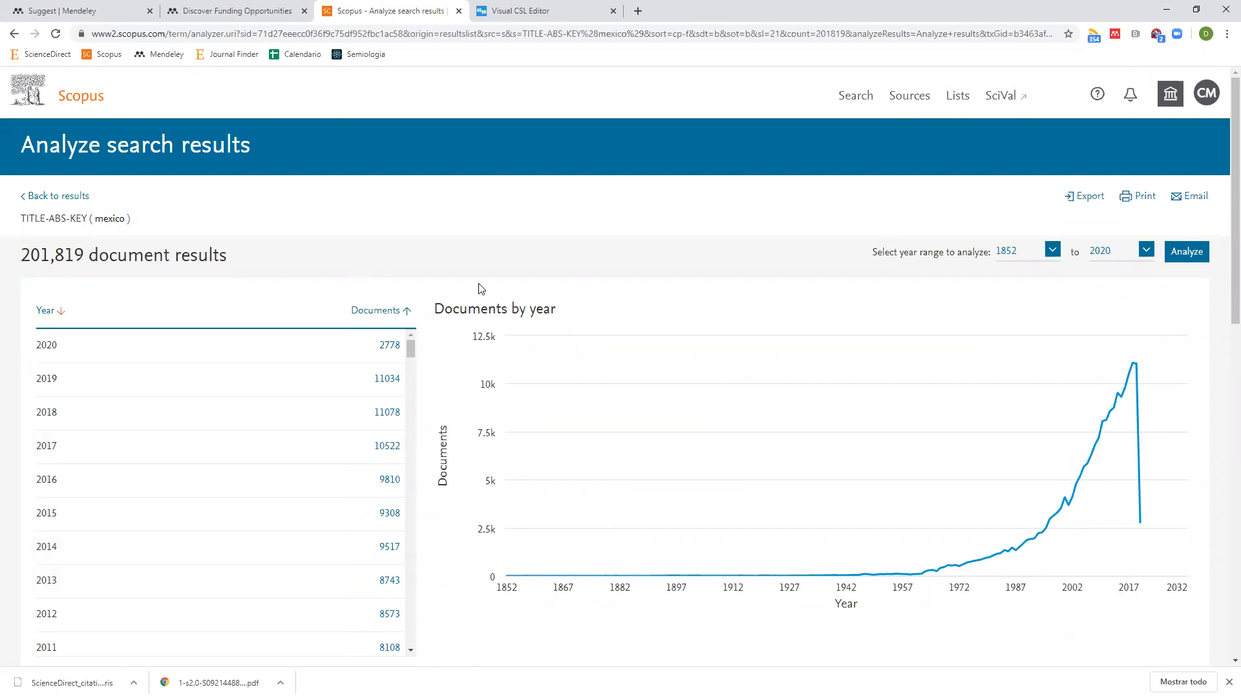
scroll(479, 285, down, 3)
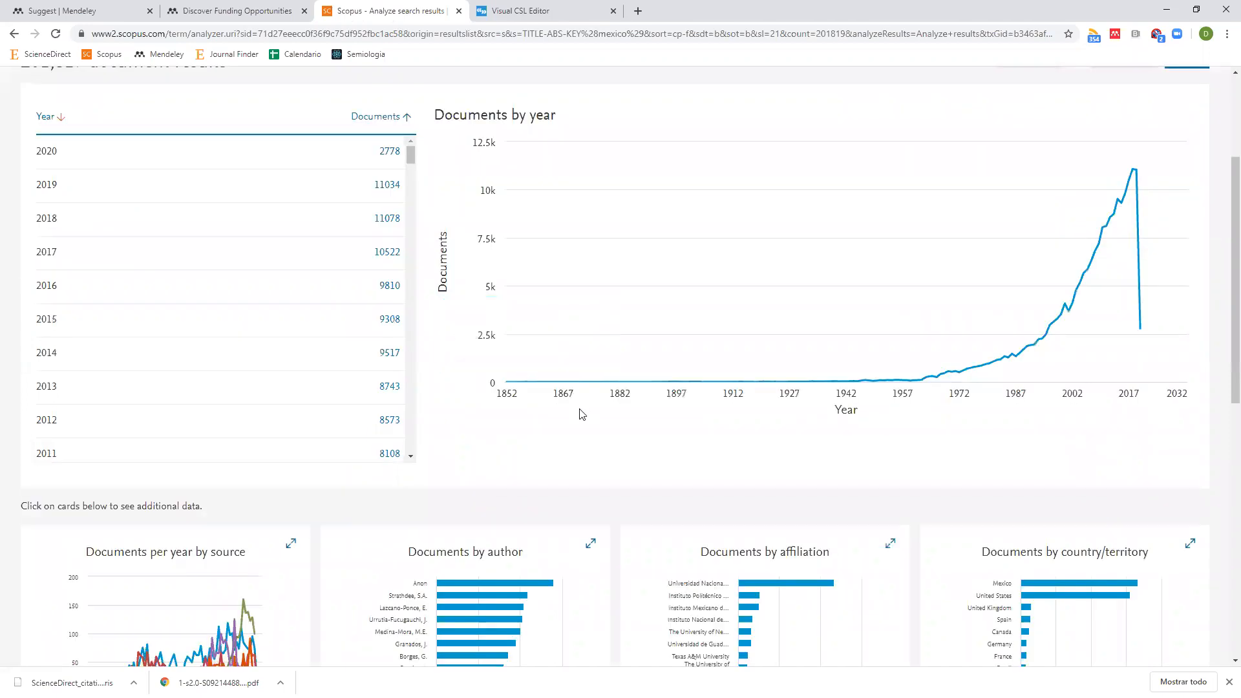
scroll(646, 407, up, 1)
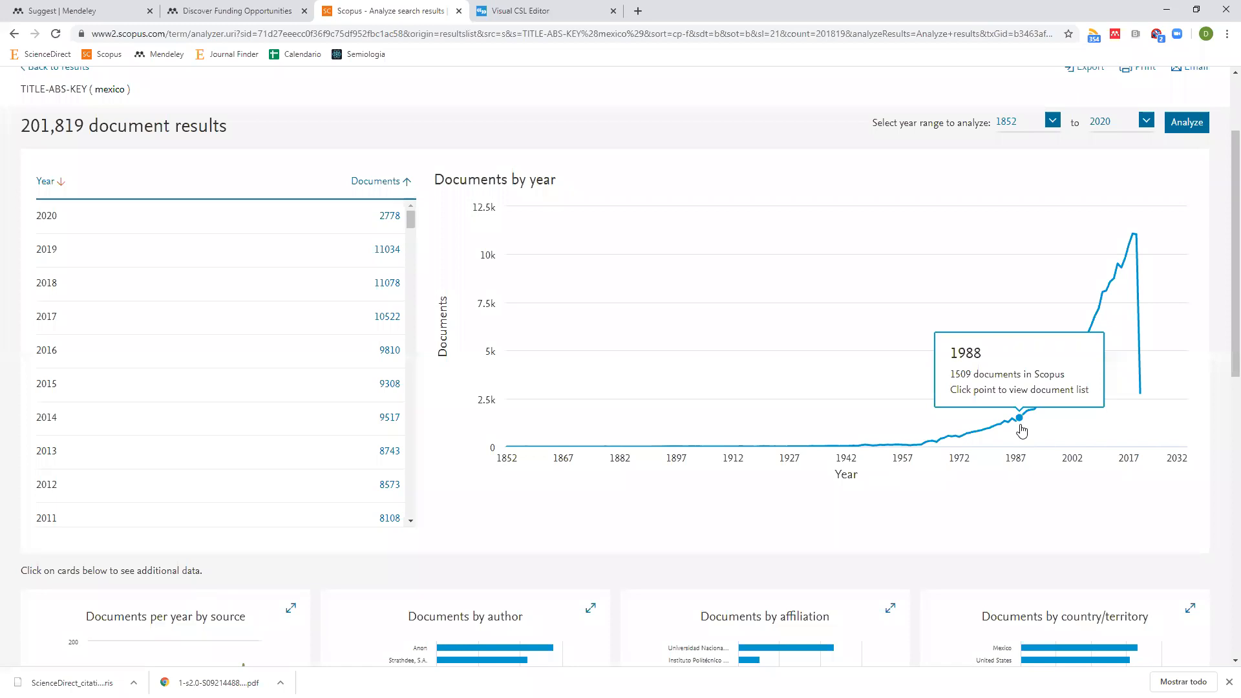
scroll(1021, 429, up, 1)
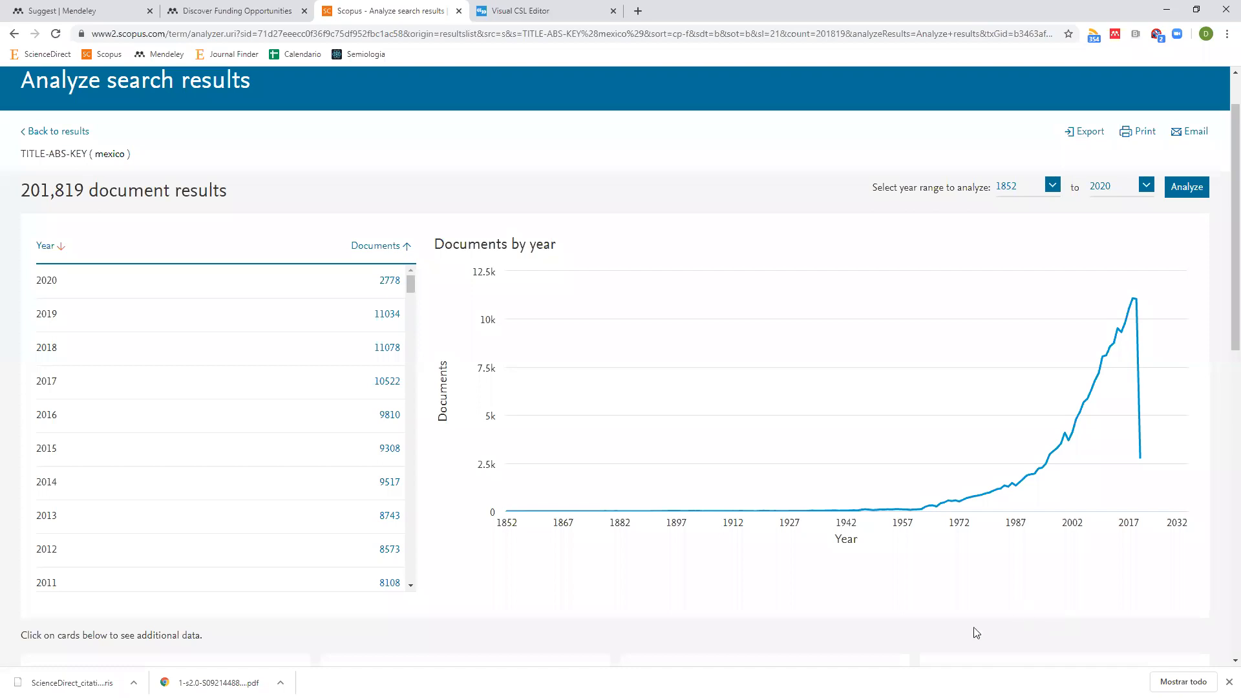
Save the Scopus analysis page to My library with Web Importer, then open the Mendeley web library.
click(1115, 36)
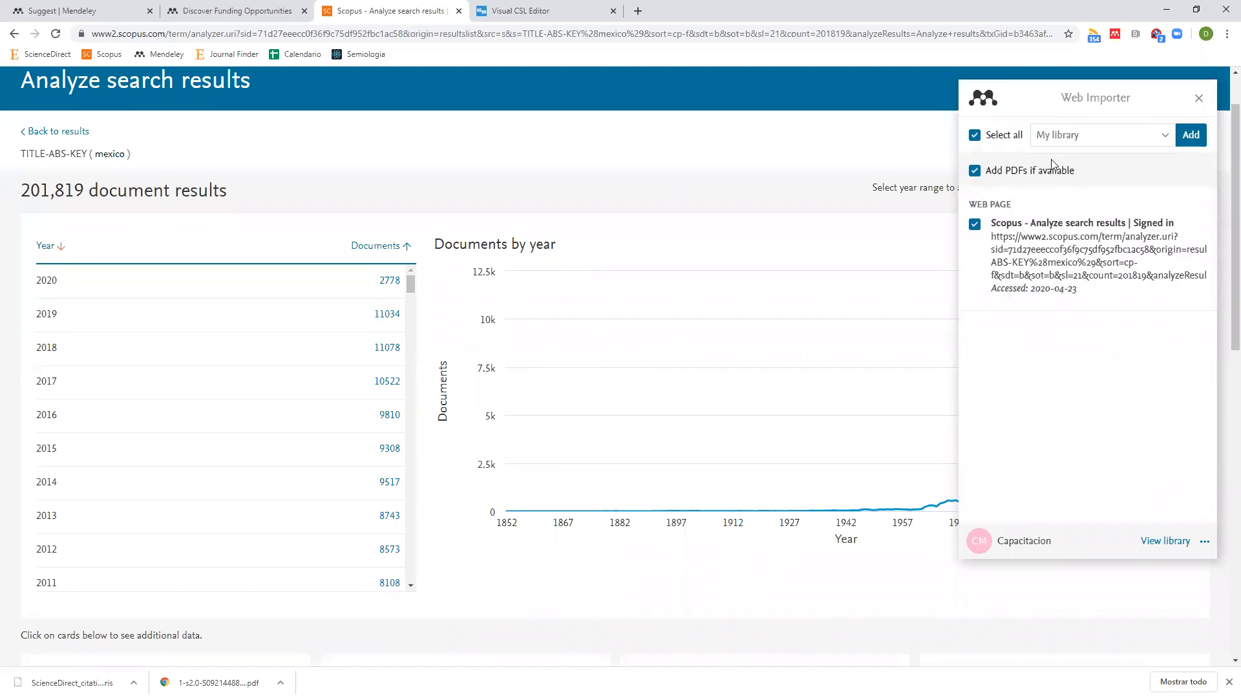
click(1192, 137)
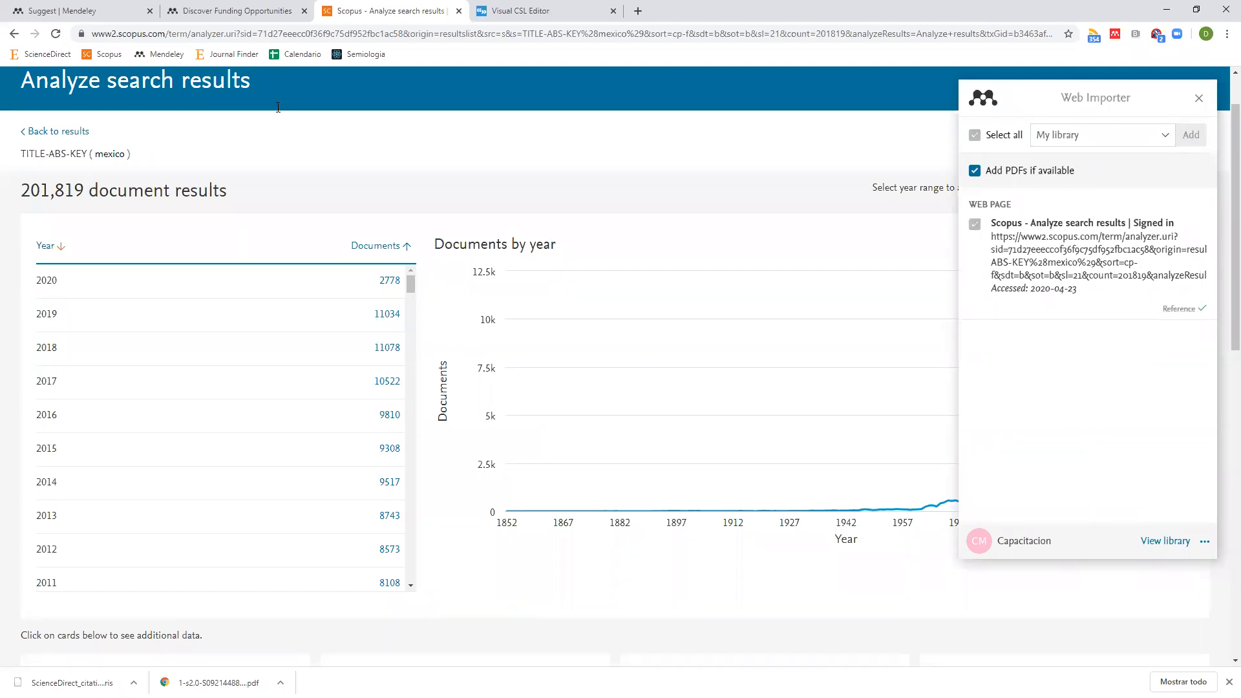
click(90, 13)
click(651, 106)
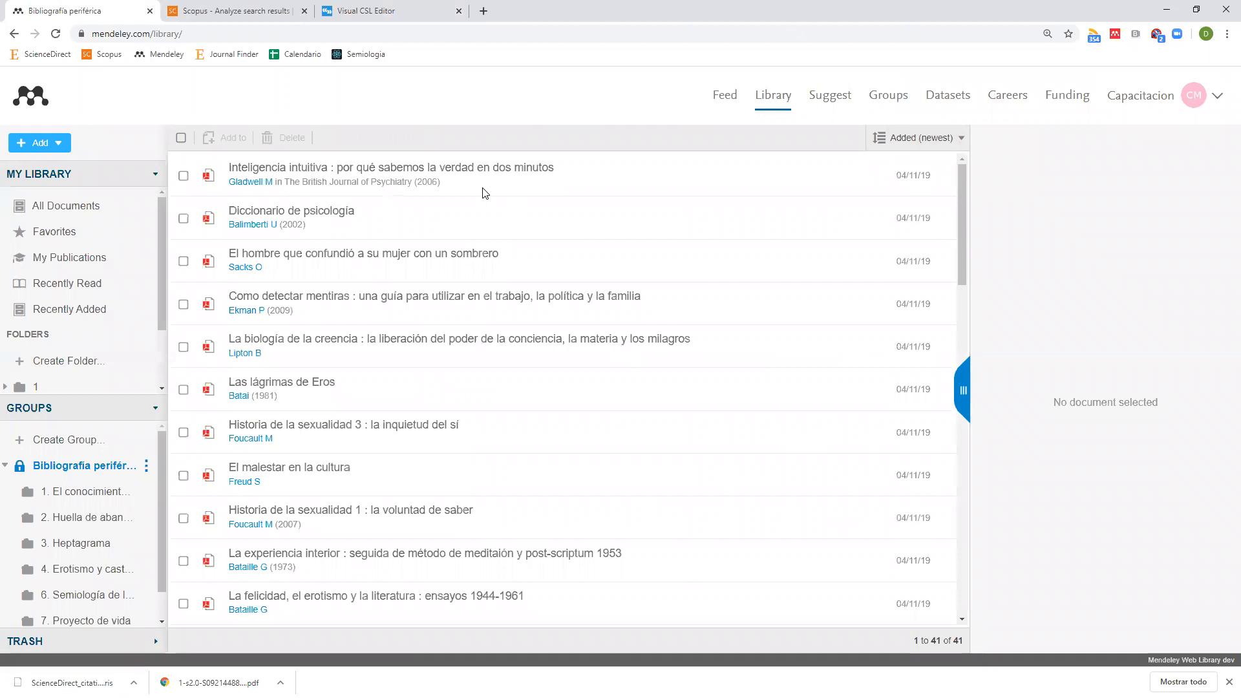
Open the 'Scopus - Analyze search results' entry from All Documents for editing, then return to Scopus.
click(94, 208)
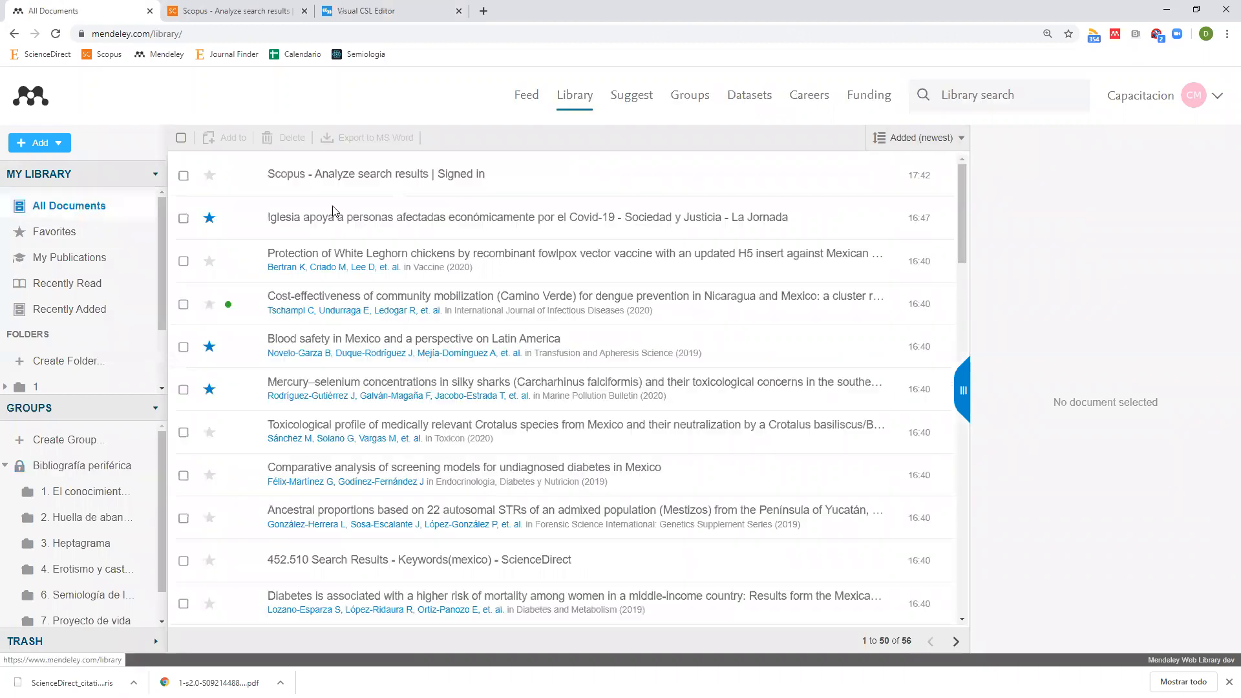
click(337, 183)
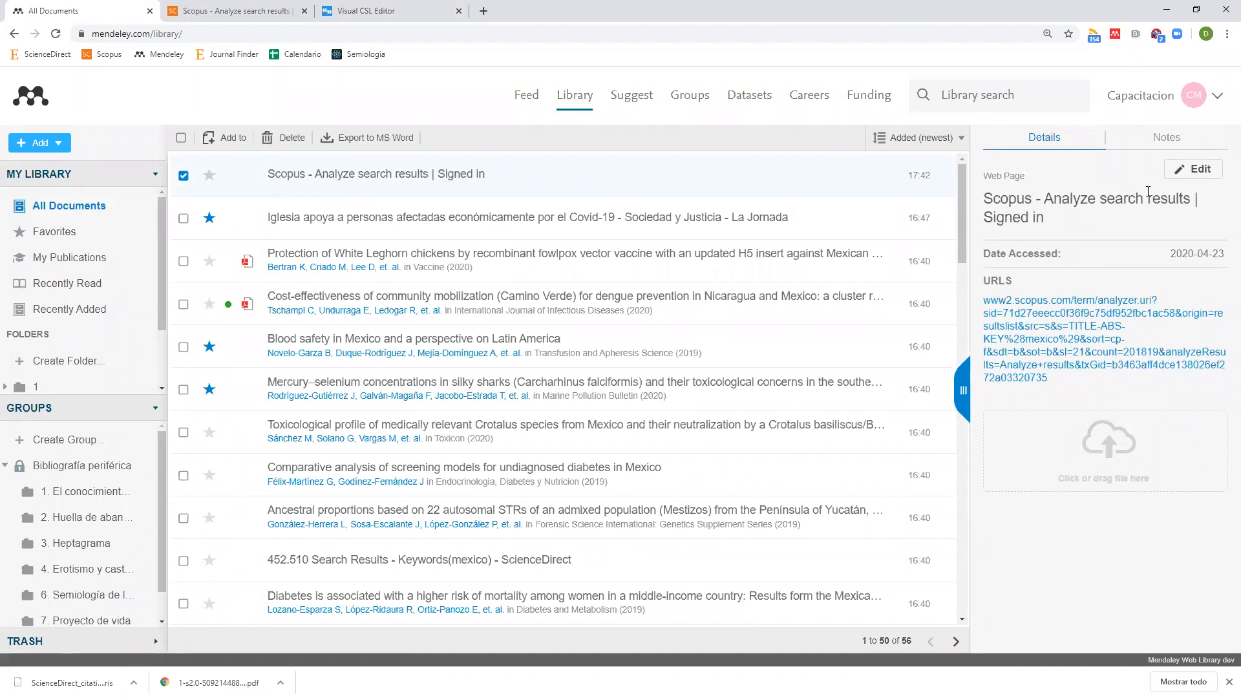
click(1194, 176)
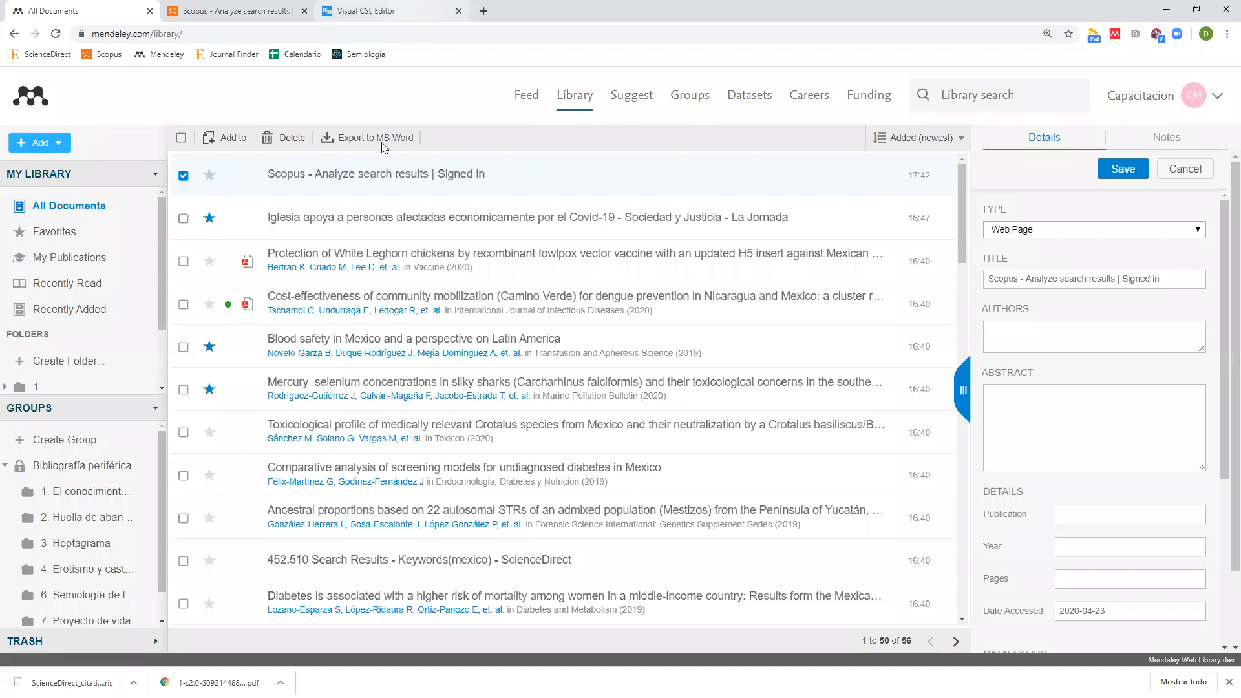
click(387, 11)
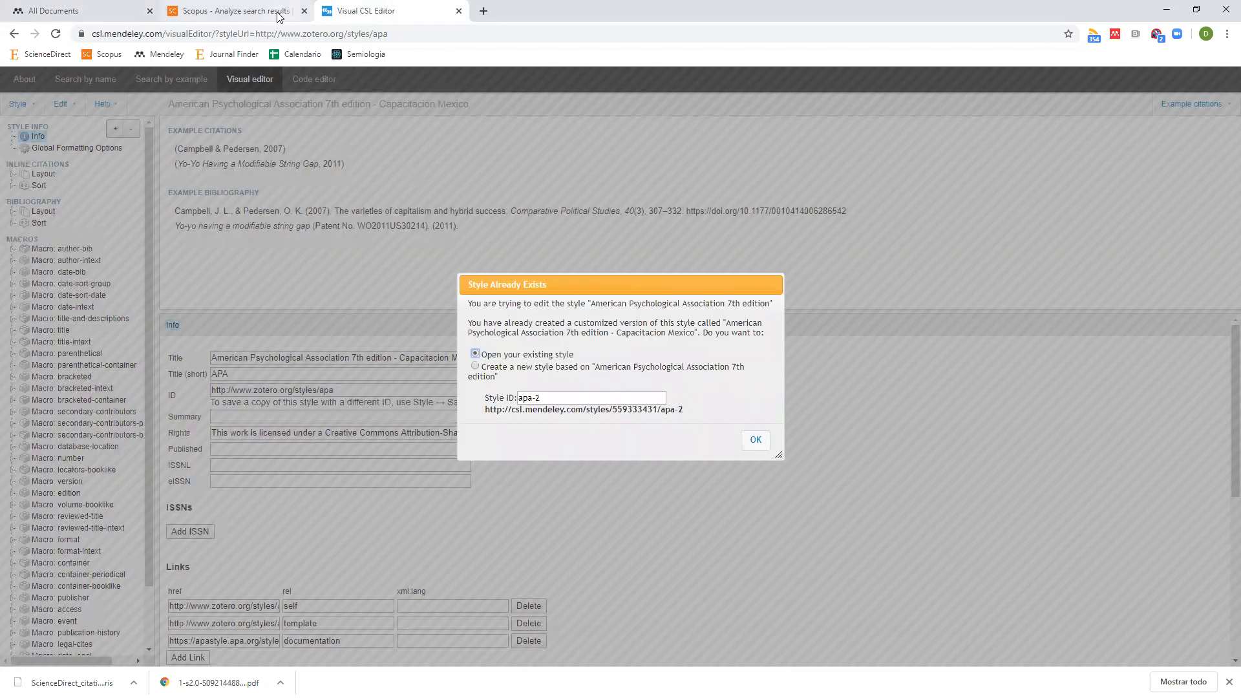
click(232, 11)
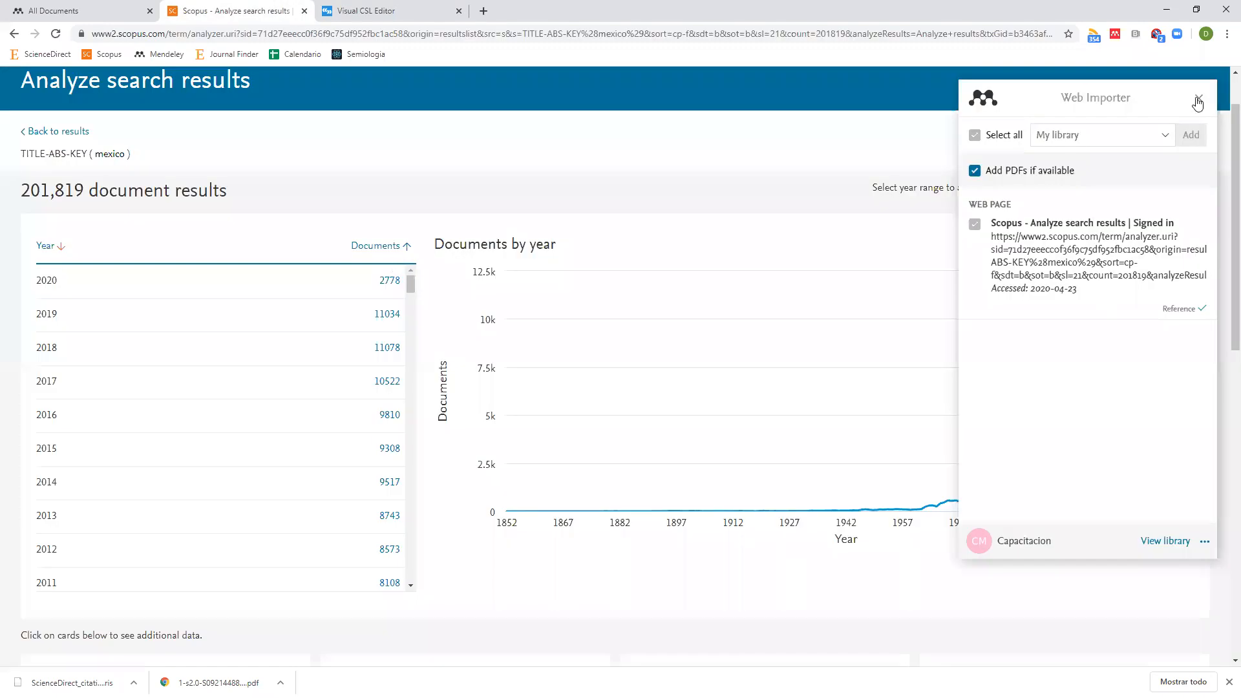
Close the Web Importer popup and scroll back to the top of the year chart.
click(1199, 99)
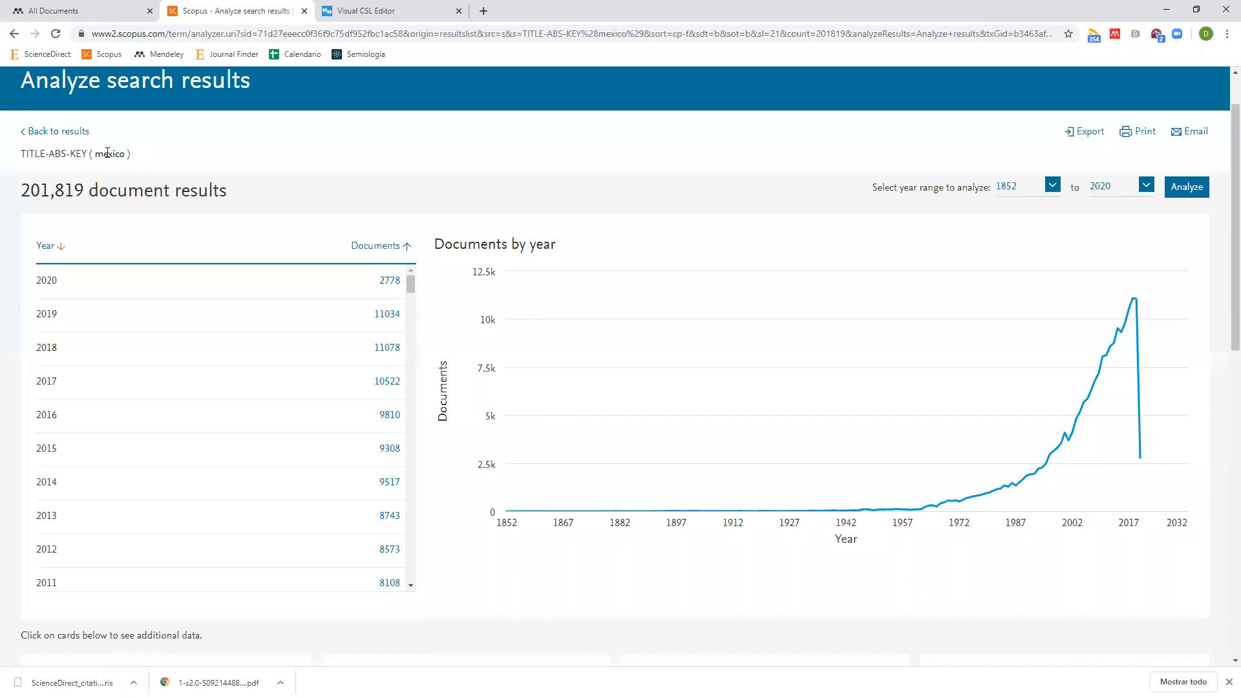
scroll(152, 185, up, 1)
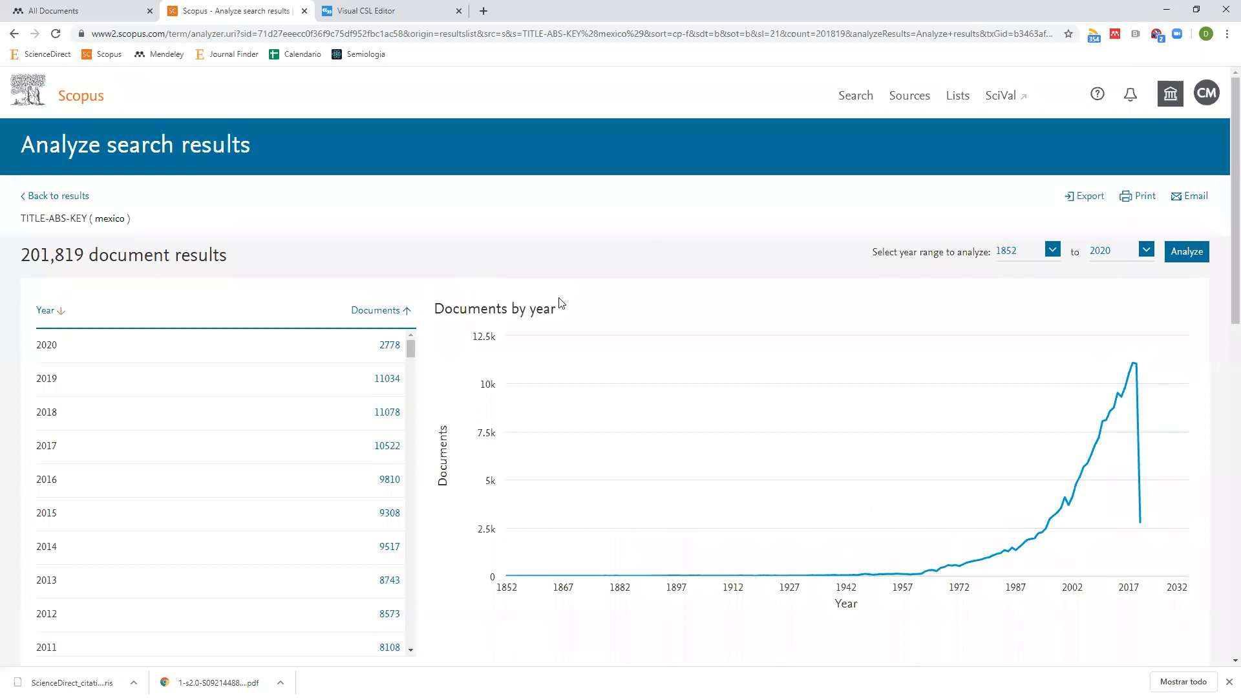
Retype the reference title as 'Análisis de resultados de la búsqueda por México en Scopus', then 'Panorama global de la producción'.
click(85, 13)
triple_click(1156, 280)
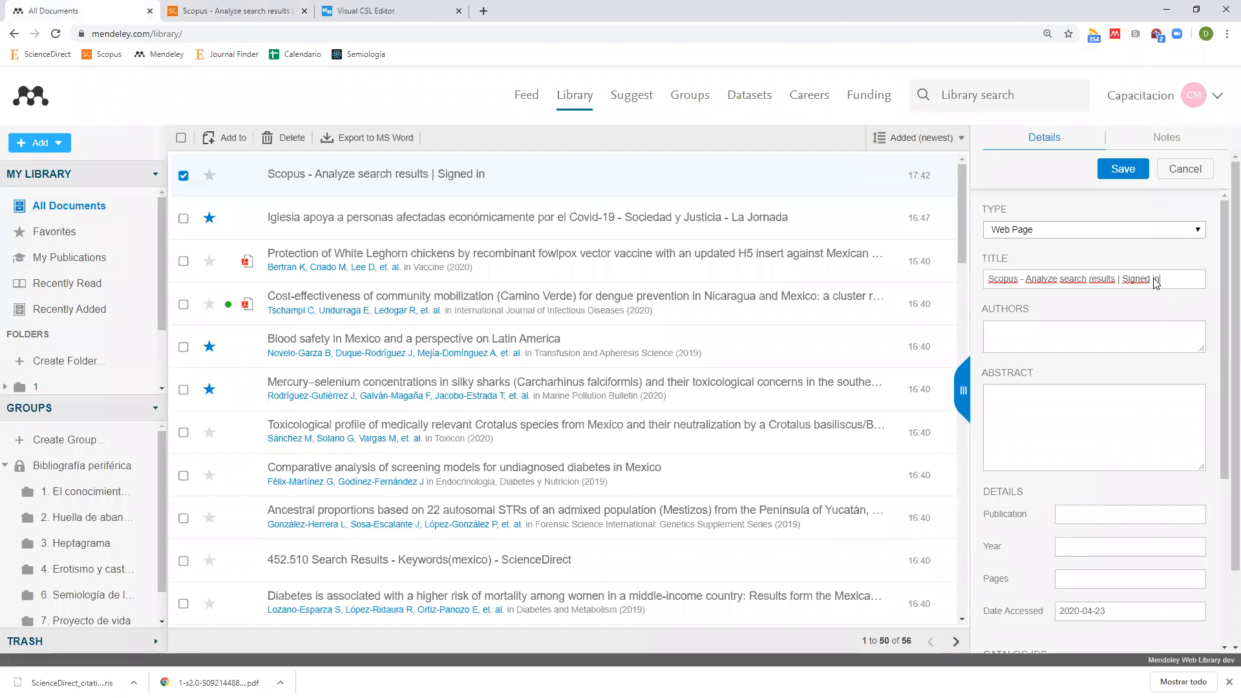
text([)
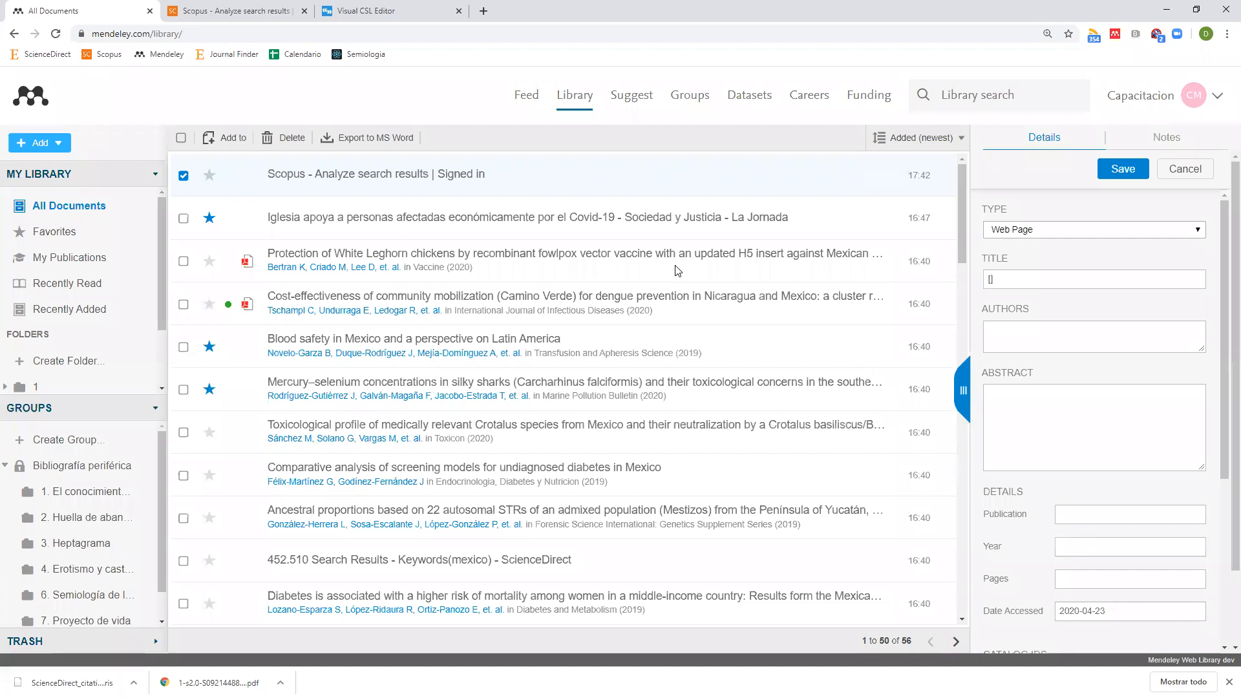
text(Análisis de resultados de la búsqueda por México)
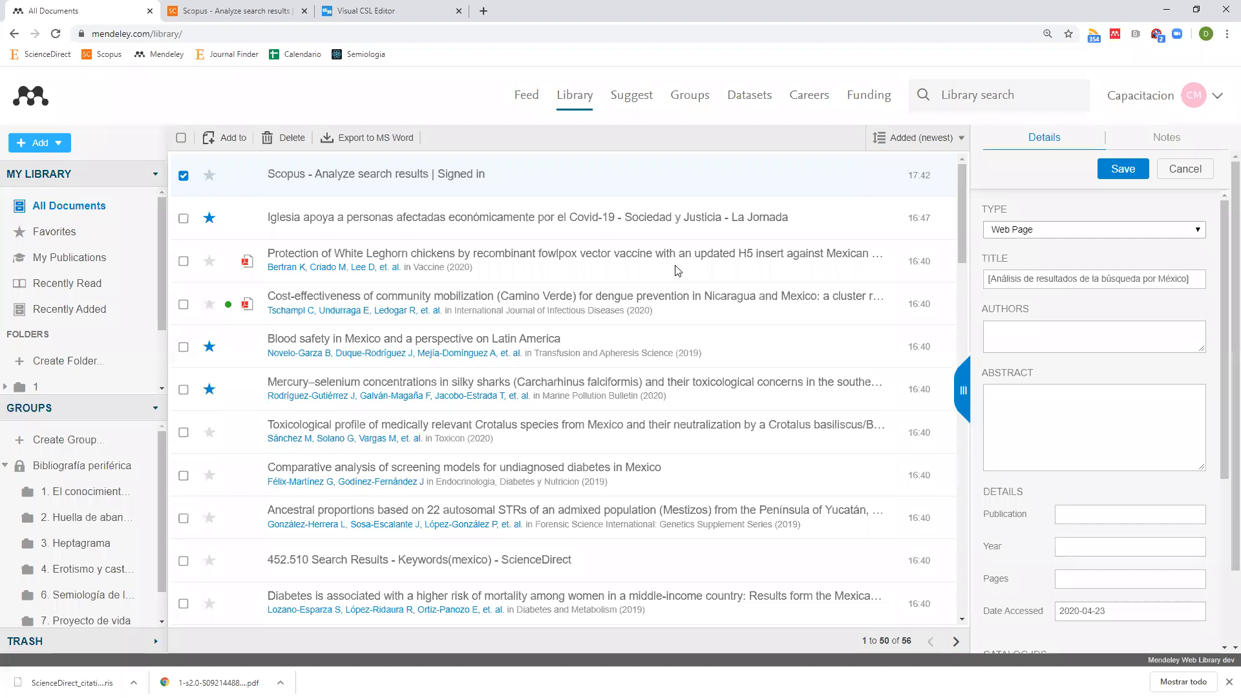
text( en Scopus)
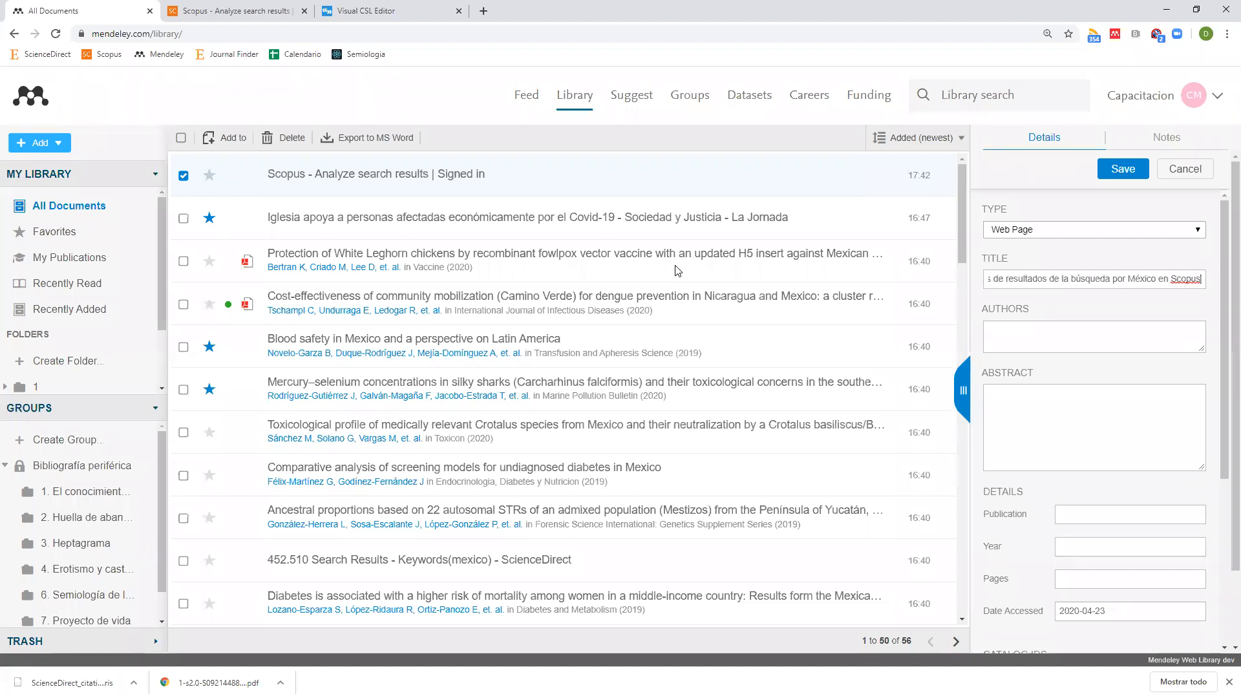
key(ctrl+shift+Left)
key(ctrl+shift+Left)
key(ctrl+shift+Left)
key(ctrl+shift+Left)
key(ctrl+shift+Left)
key(ctrl+shift+Left)
key(ctrl+shift+Left)
key(ctrl+shift+Left)
key(ctrl+shift+Left)
key(ctrl+shift+Left)
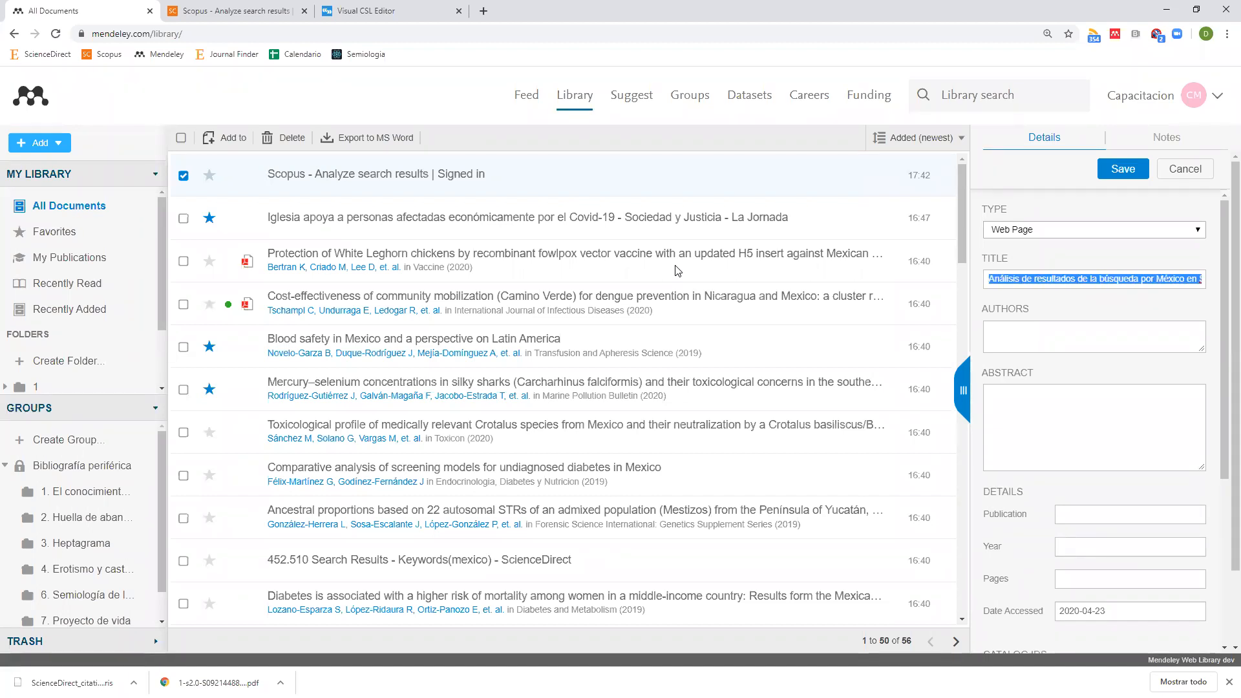
text([Panorama global )
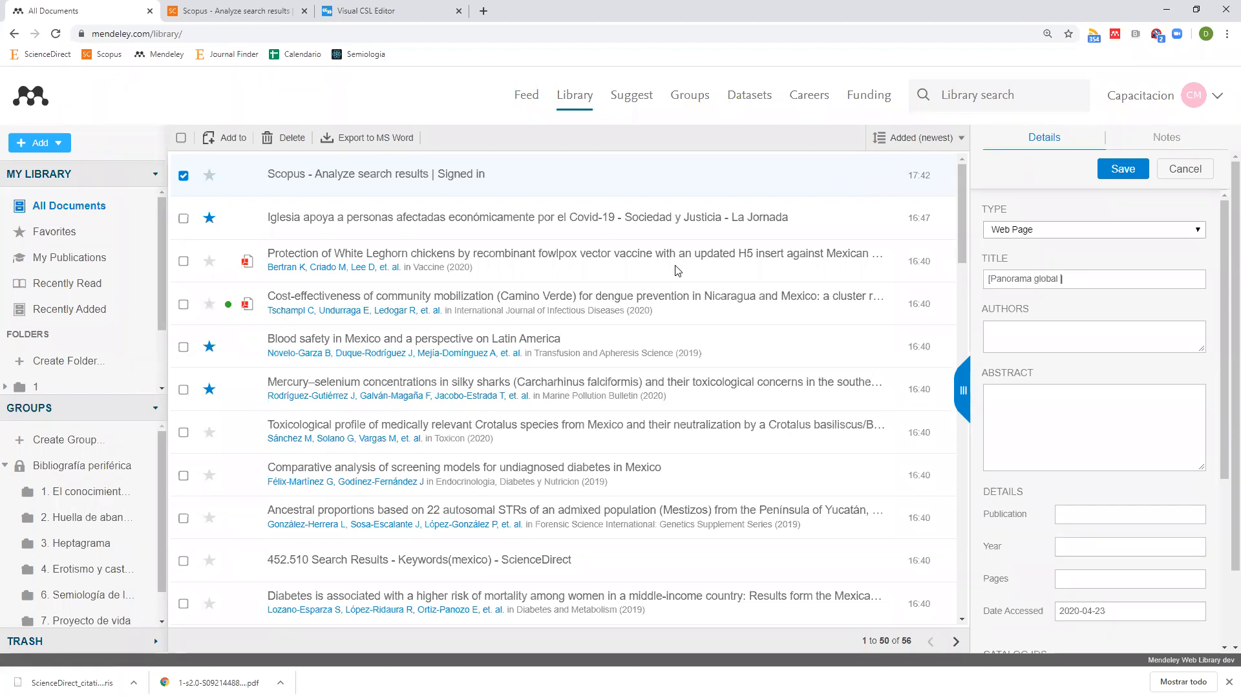
text(de la producciónc)
Start entering 'Scopus' as the author, then cancel all edits to the reference.
click(1006, 337)
text(Scopus)
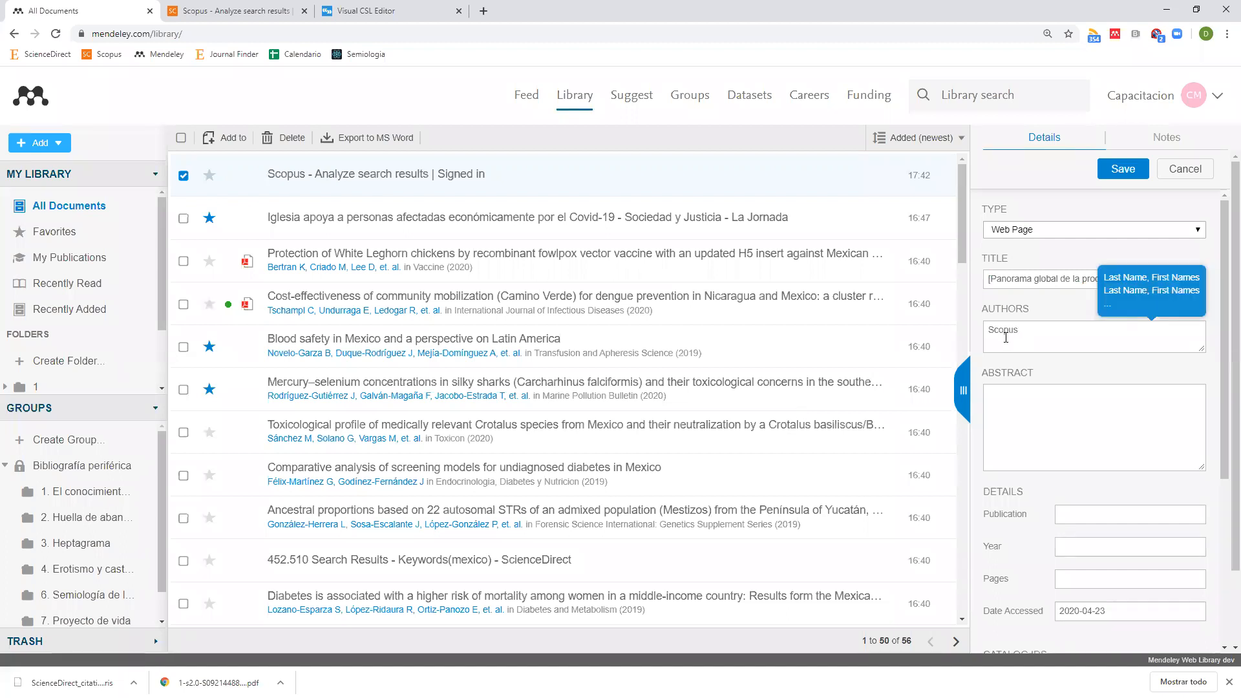
scroll(1087, 284, down, 4)
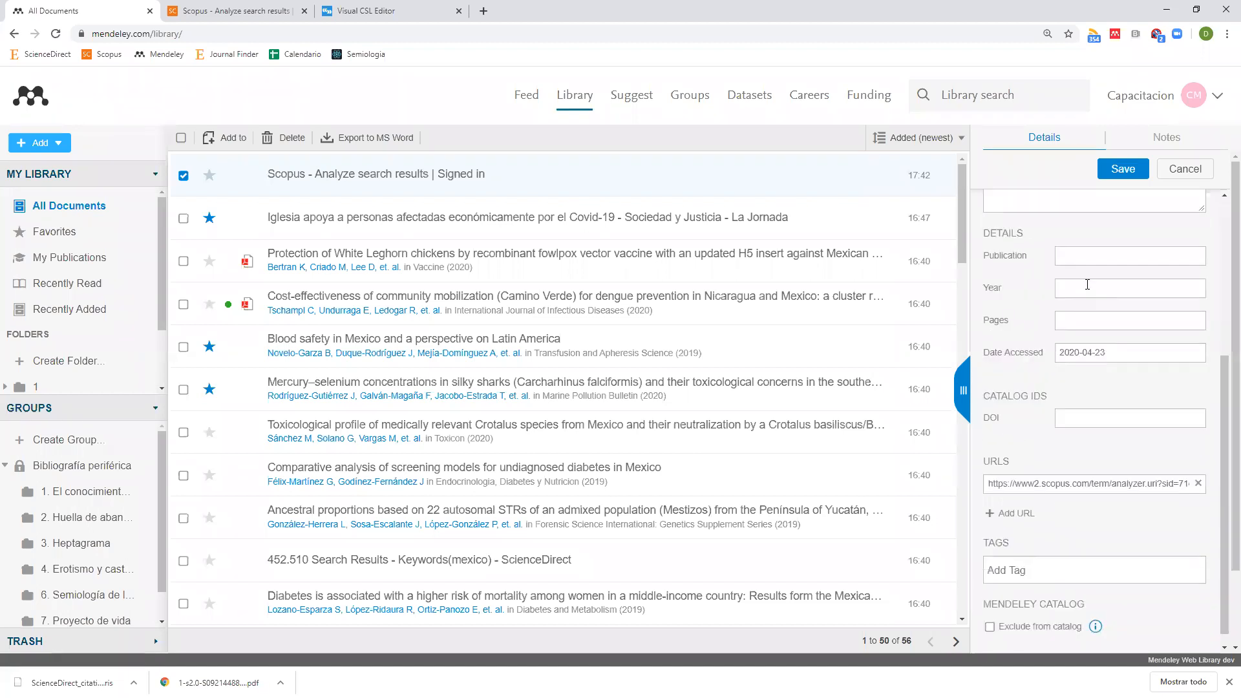
click(1186, 169)
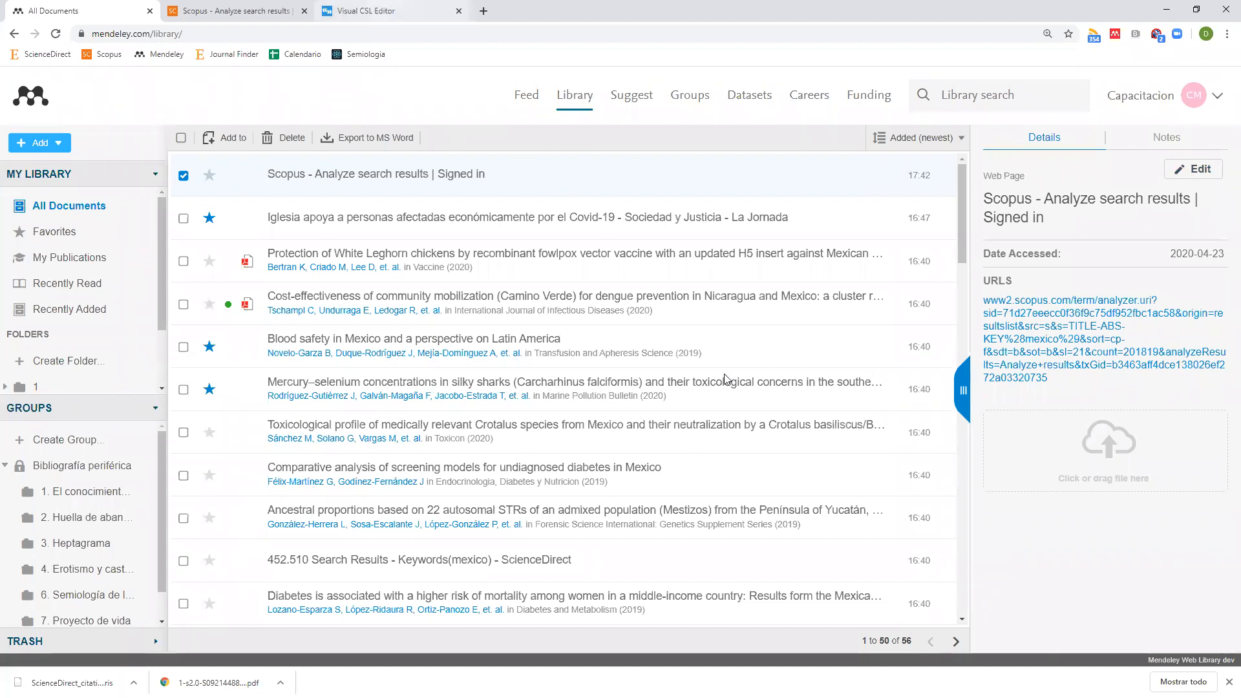
click(388, 11)
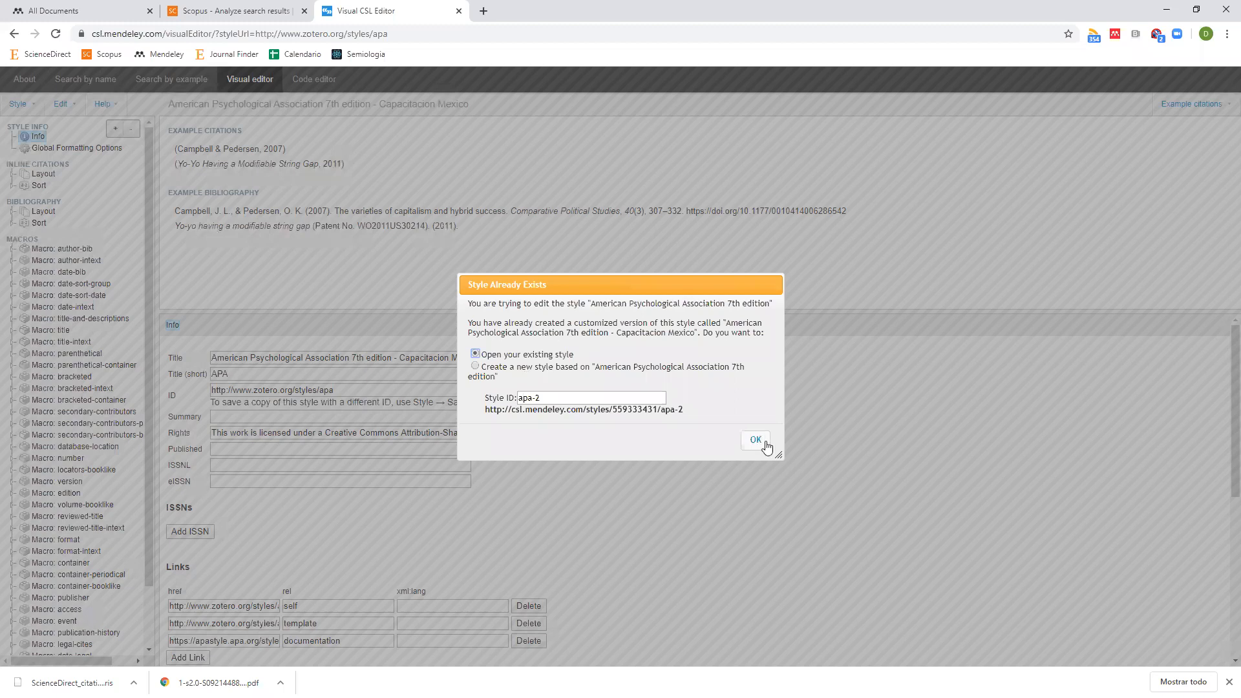
Create a new APA 7th edition-based style, changing its Style ID from apa-2 to apa-3.
click(493, 376)
click(479, 355)
click(476, 367)
click(760, 449)
click(550, 396)
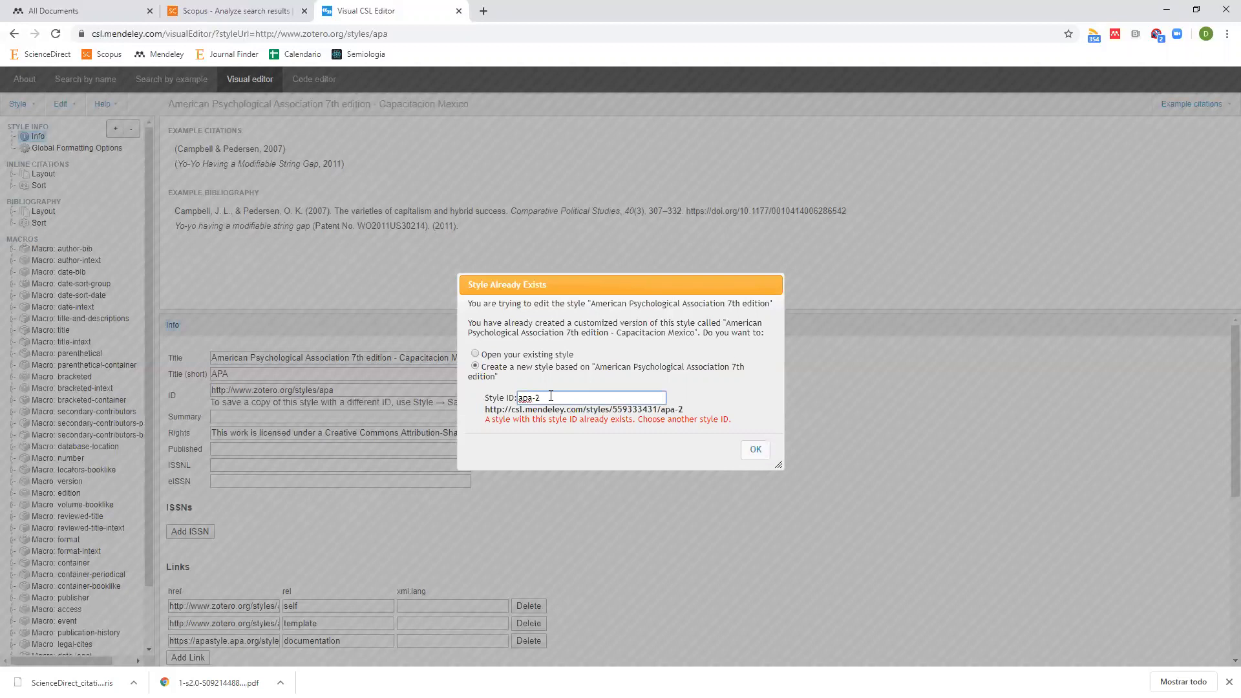
key(BackSpace)
text(3)
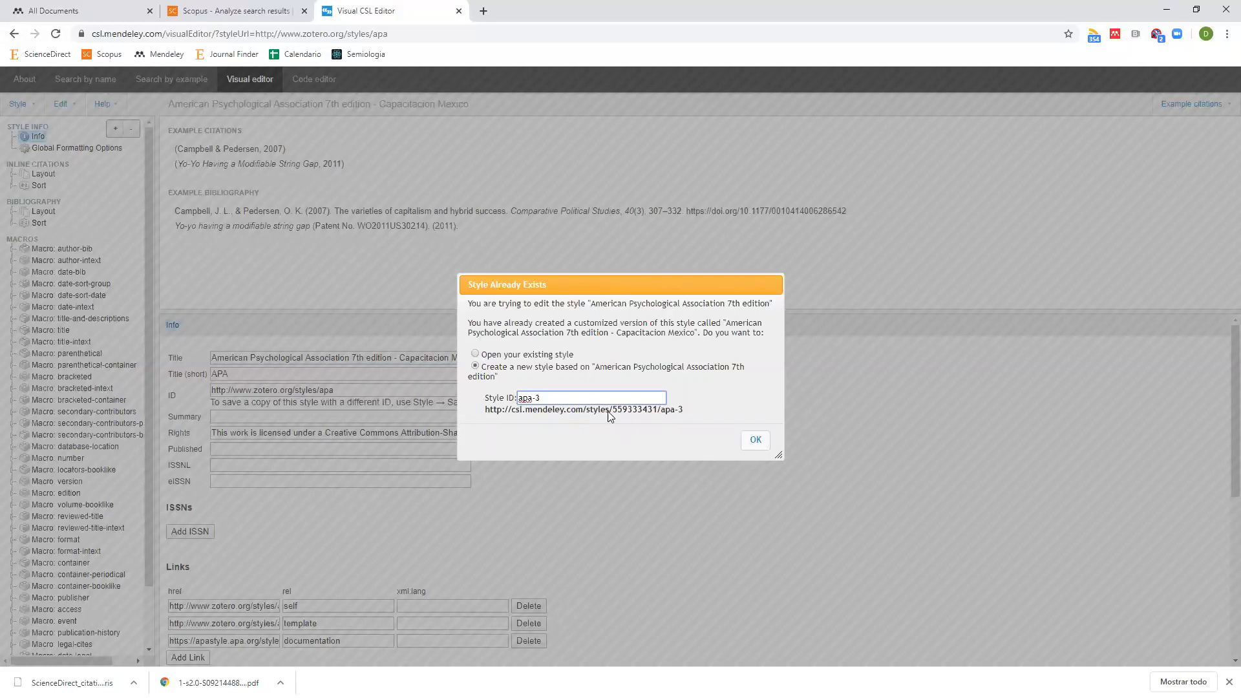
key(Tab)
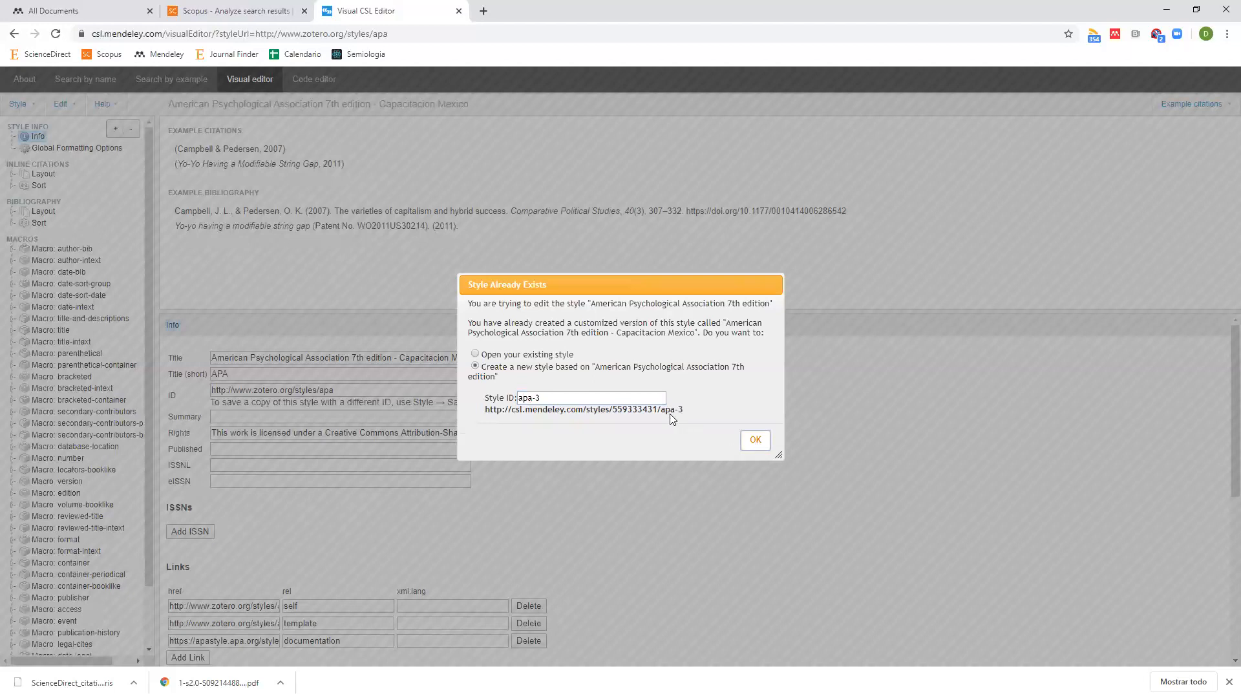
key(Return)
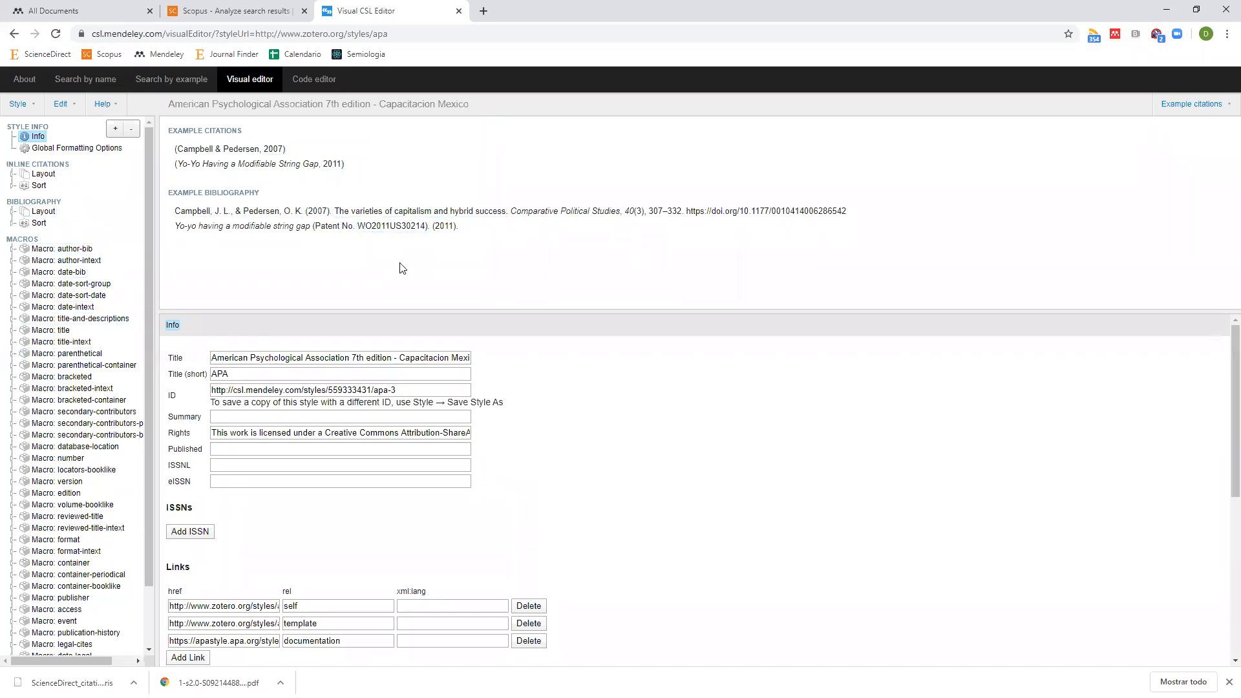
Italicize the author names in the example bibliography and expand the bibliography layout Groups.
click(254, 215)
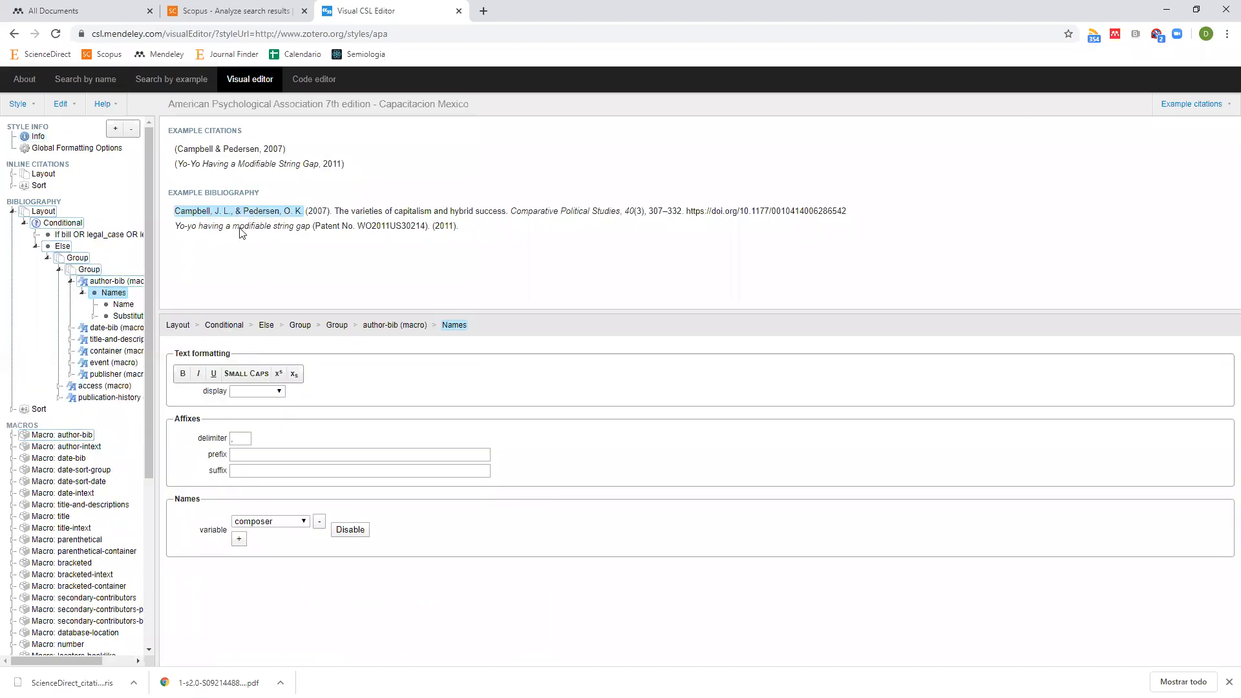
click(195, 376)
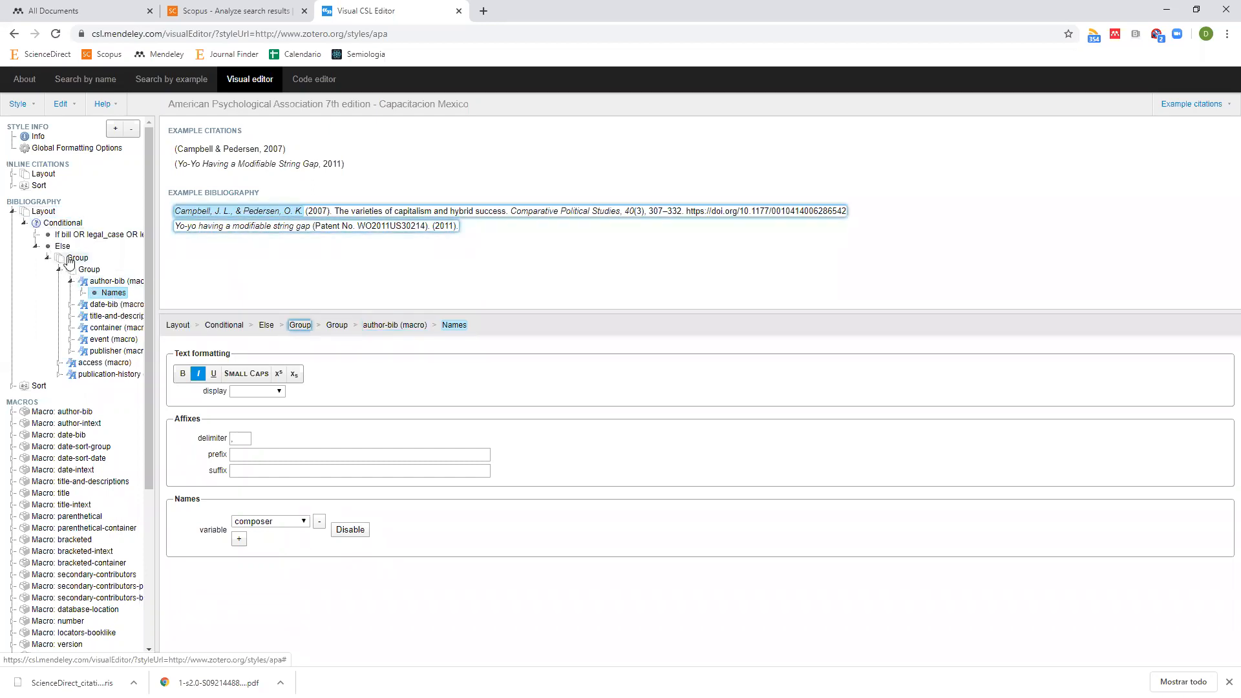
click(49, 261)
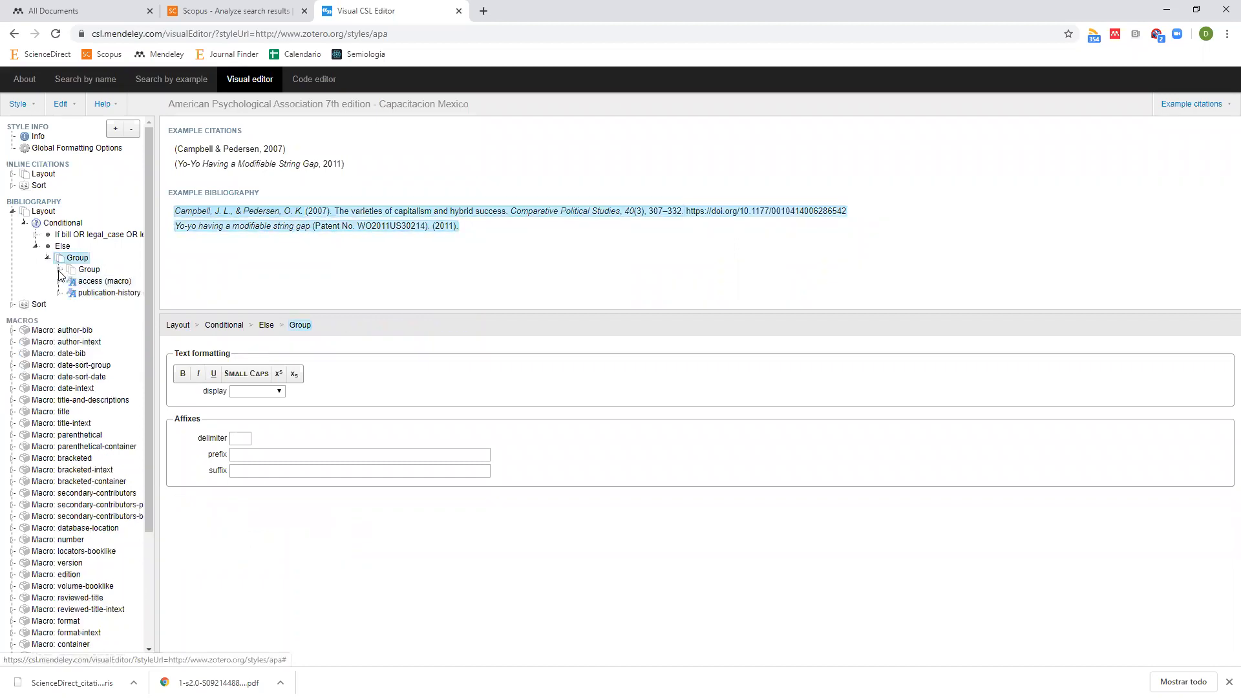
click(60, 270)
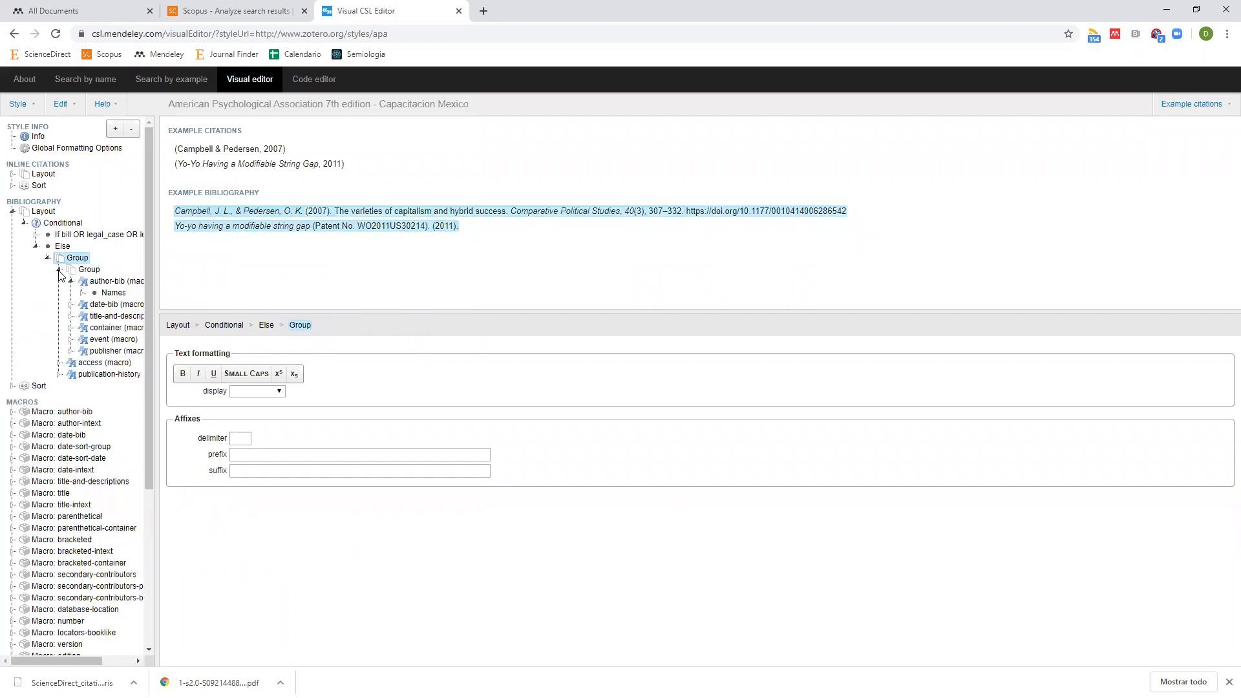
Expand the date-bib, title-and-descriptions, container, event and publisher macros in the tree.
click(71, 305)
click(72, 328)
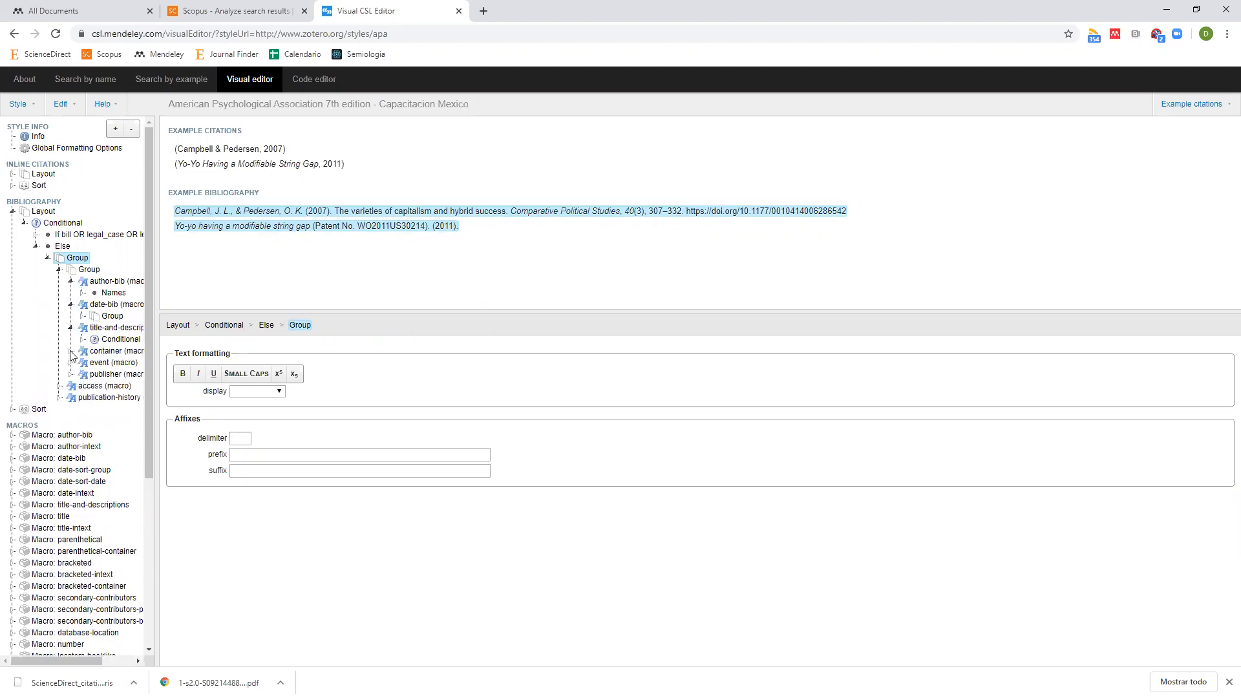
click(71, 351)
click(71, 375)
click(71, 399)
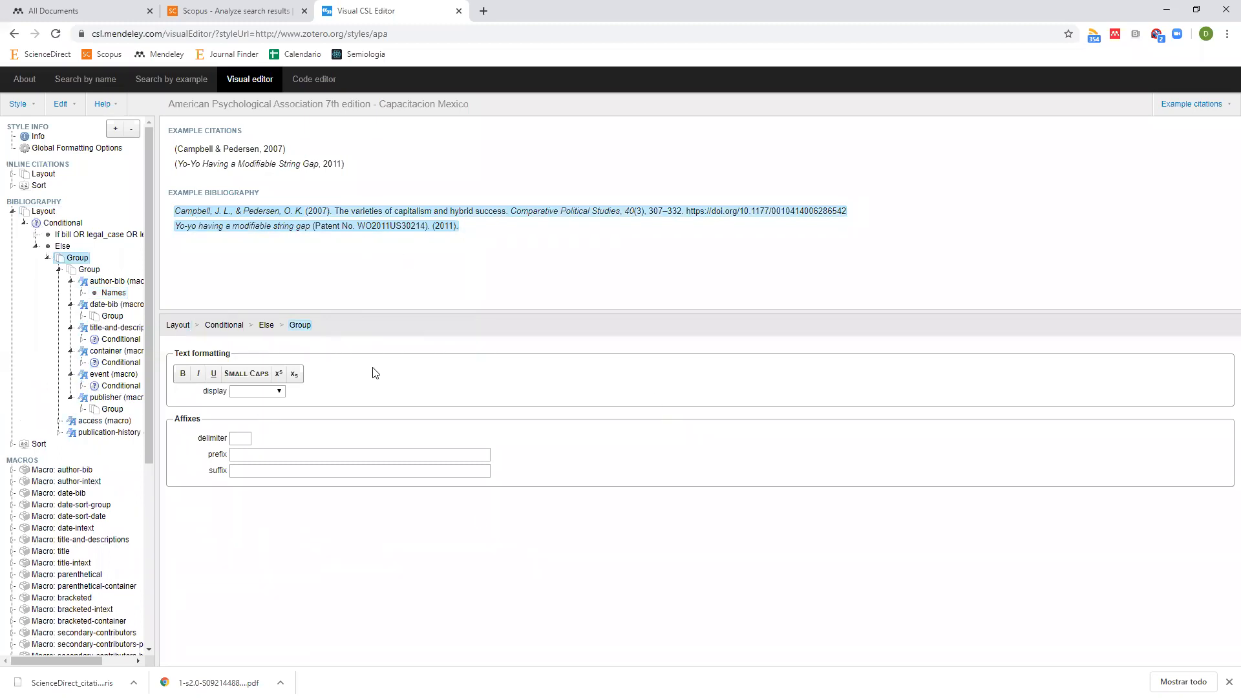
click(40, 112)
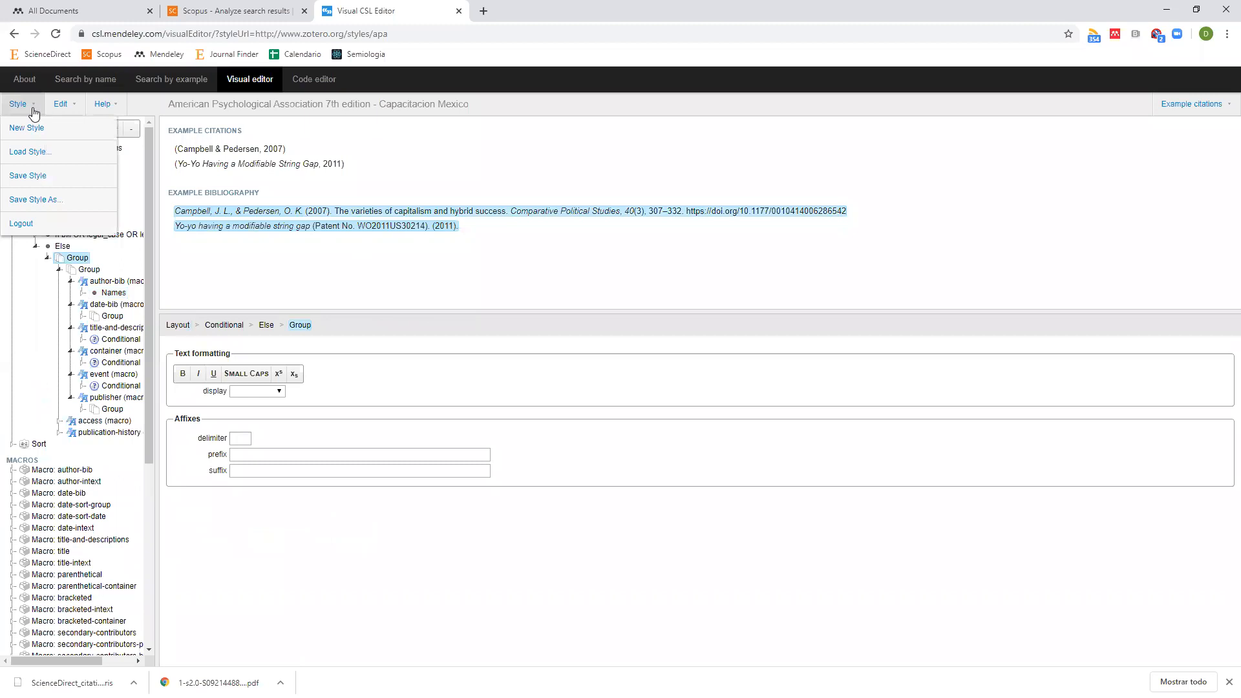
Dismiss the Style menu and close the Visual CSL Editor, returning to the Scopus analysis.
click(60, 201)
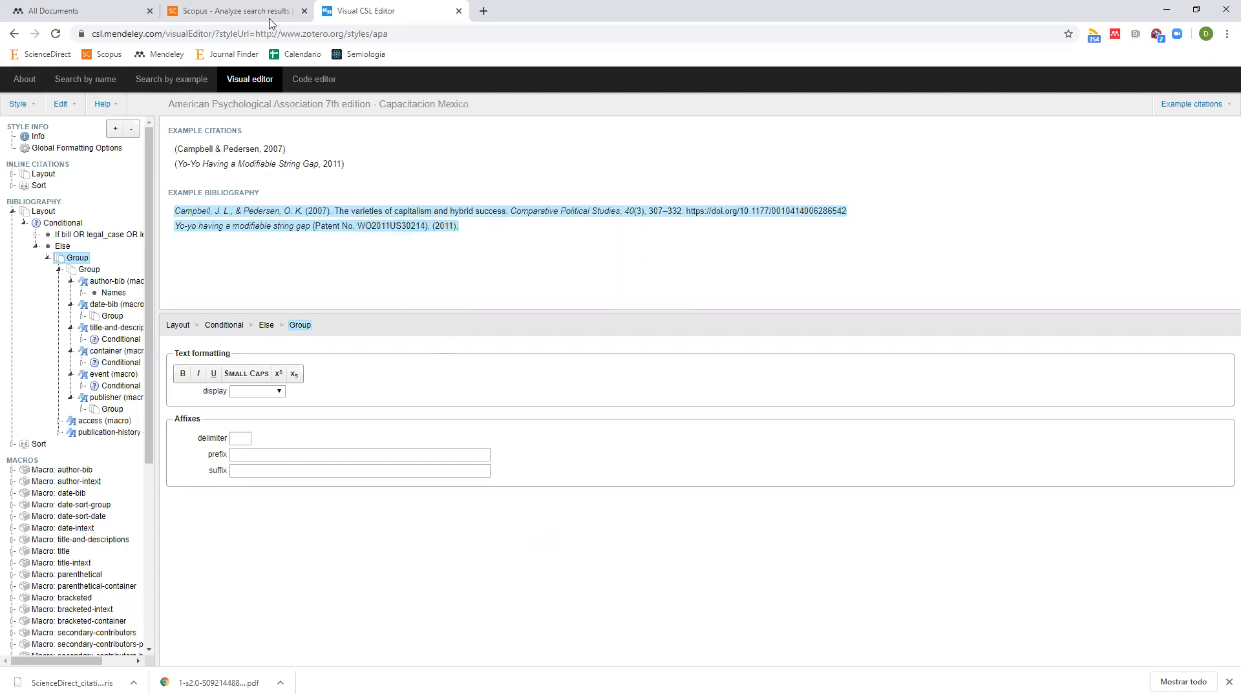
click(458, 11)
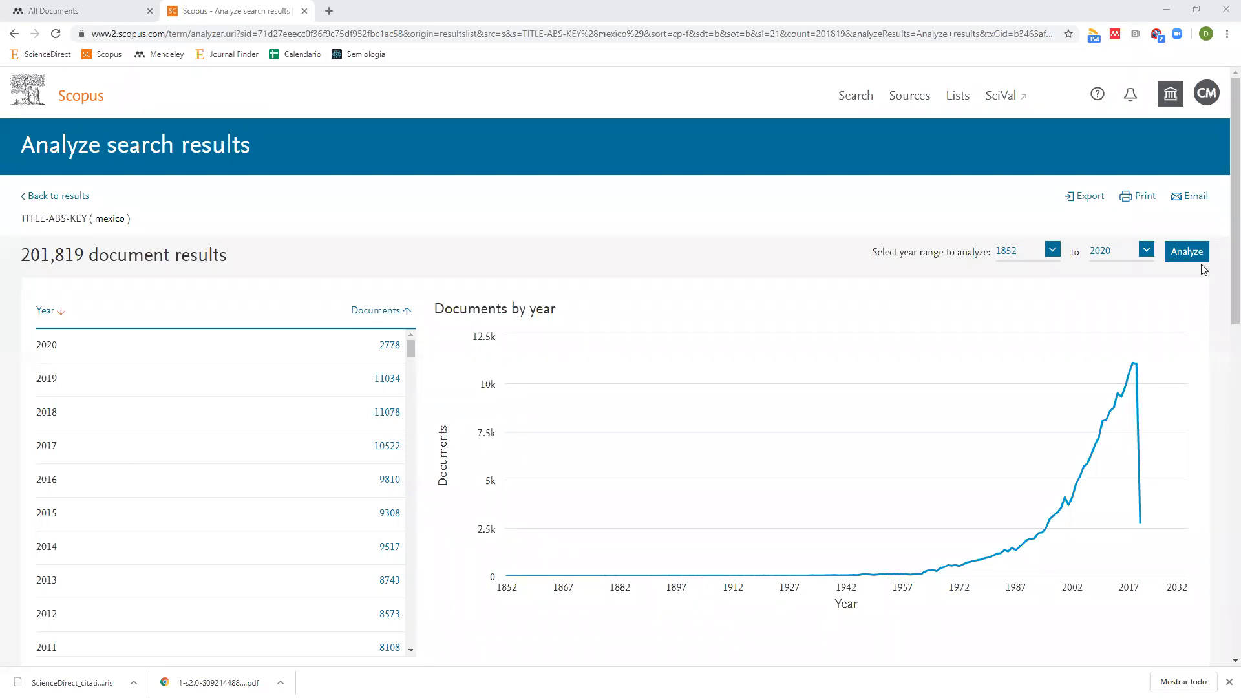
Cancel the new group in Mendeley Desktop and open the web library's Groups page instead.
key(alt+Tab)
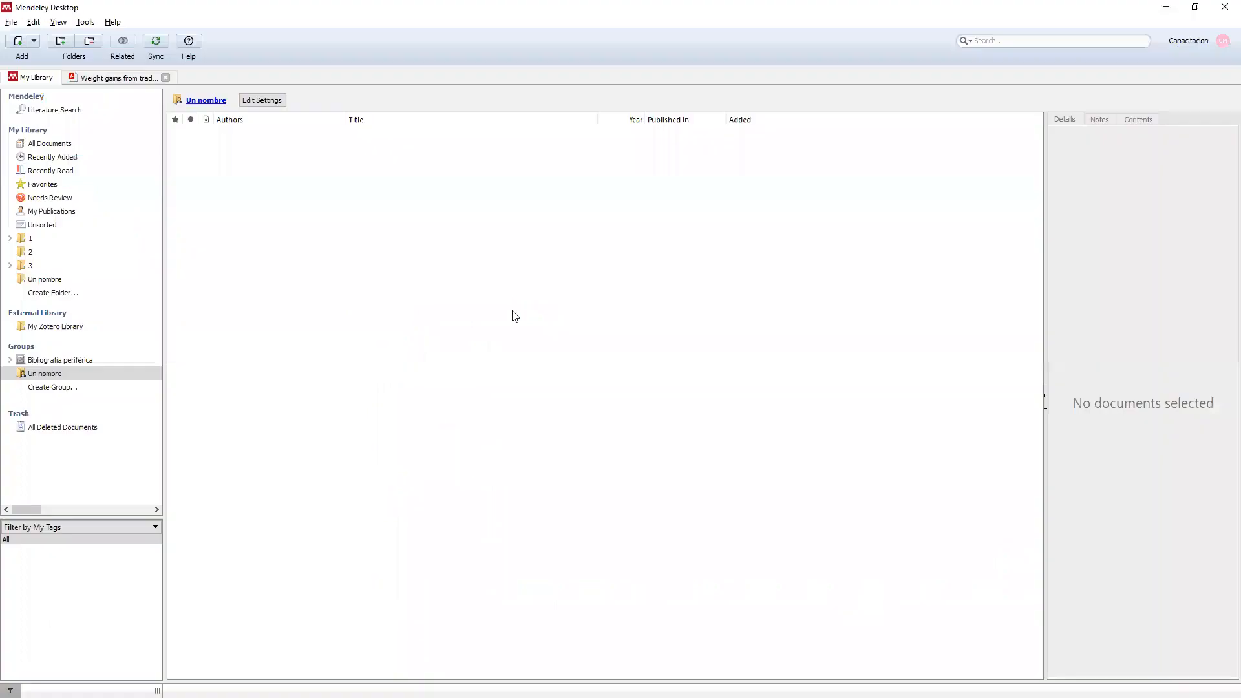
click(59, 387)
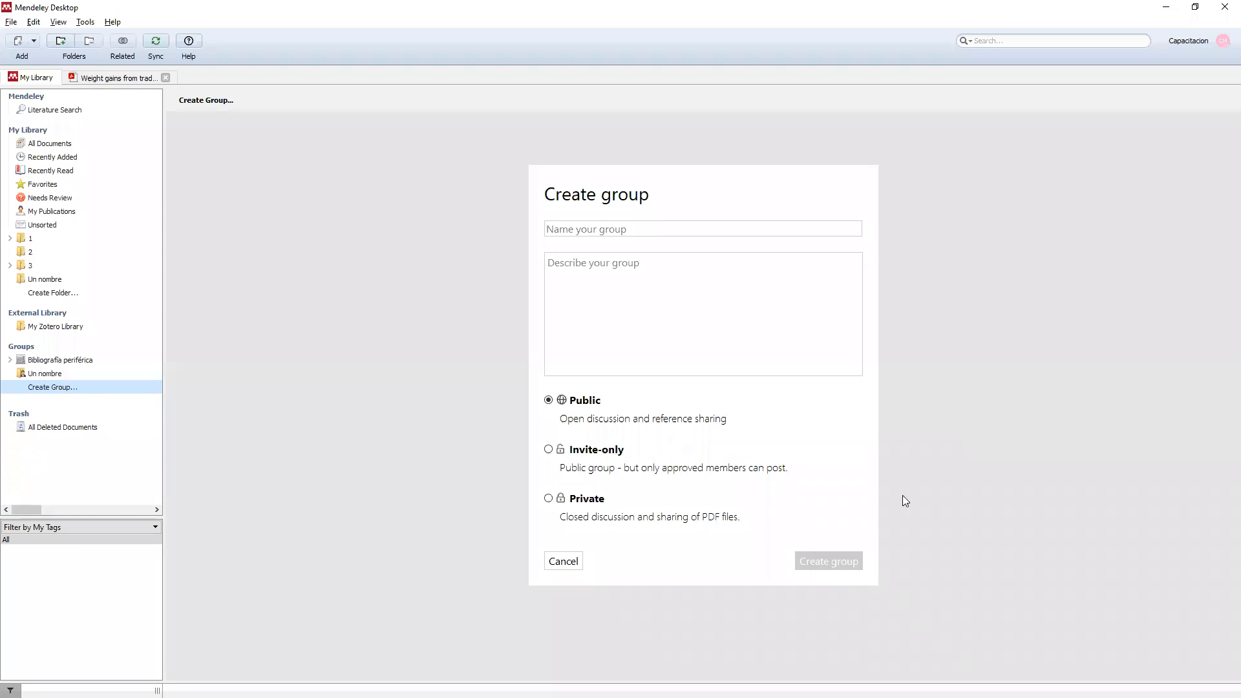
click(565, 562)
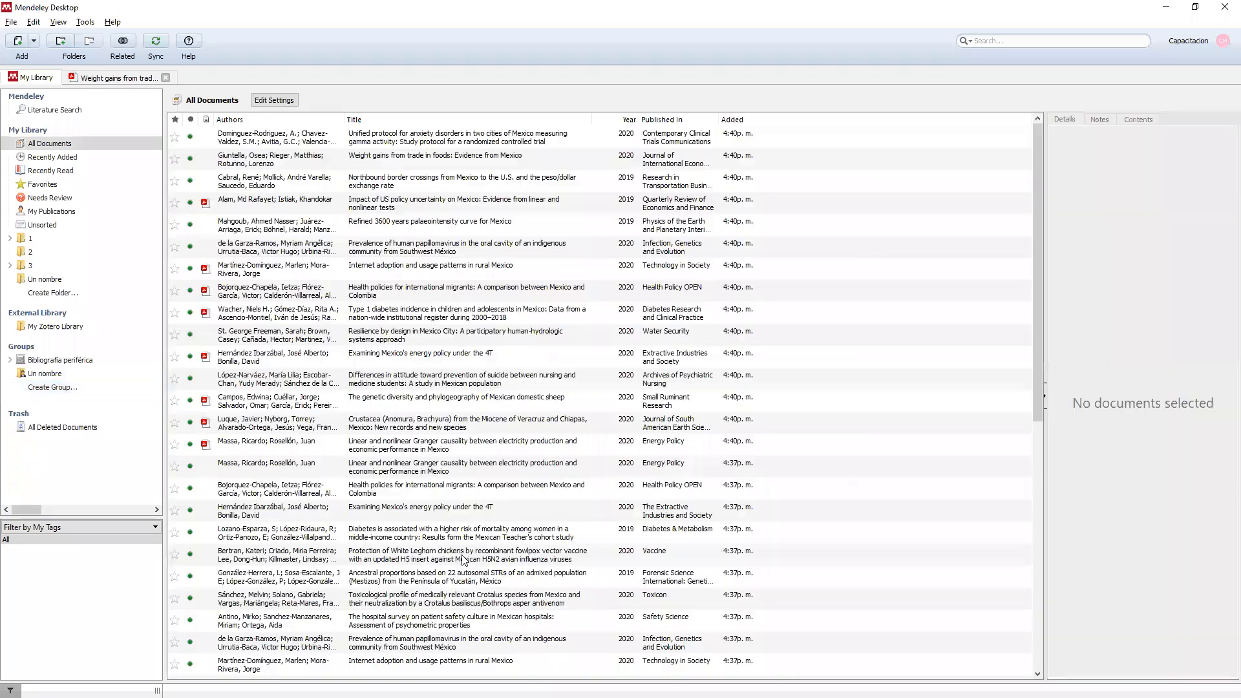
key(alt+Tab)
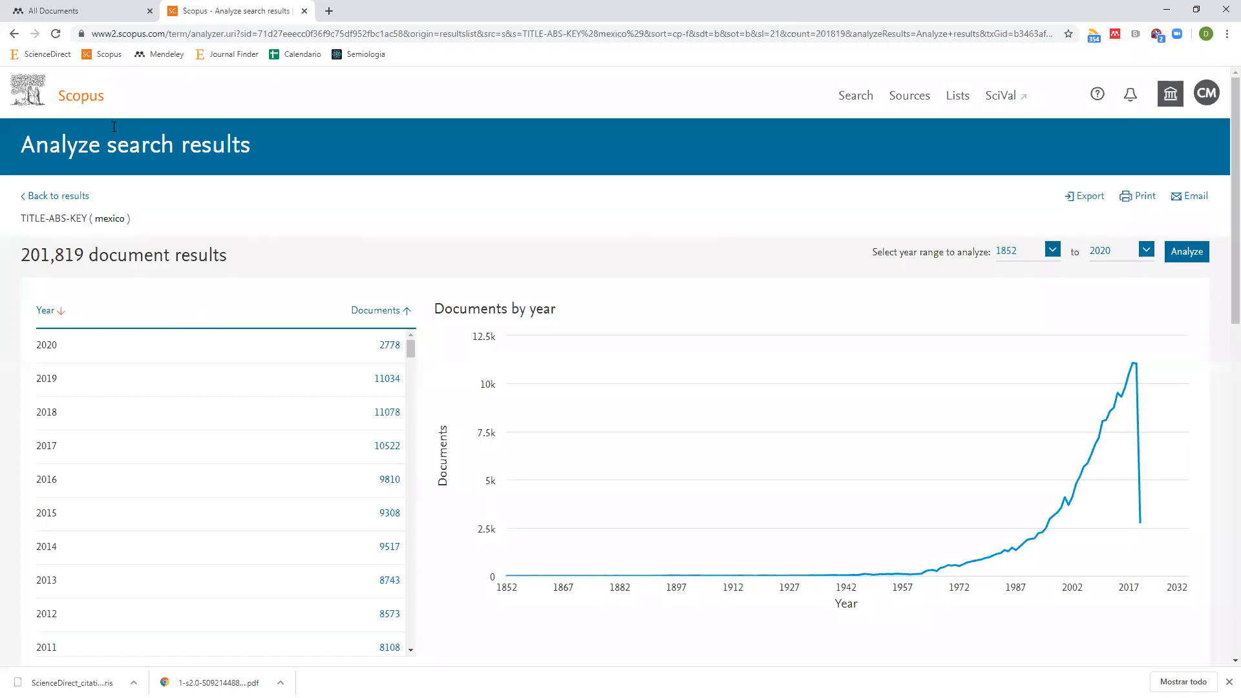
click(104, 13)
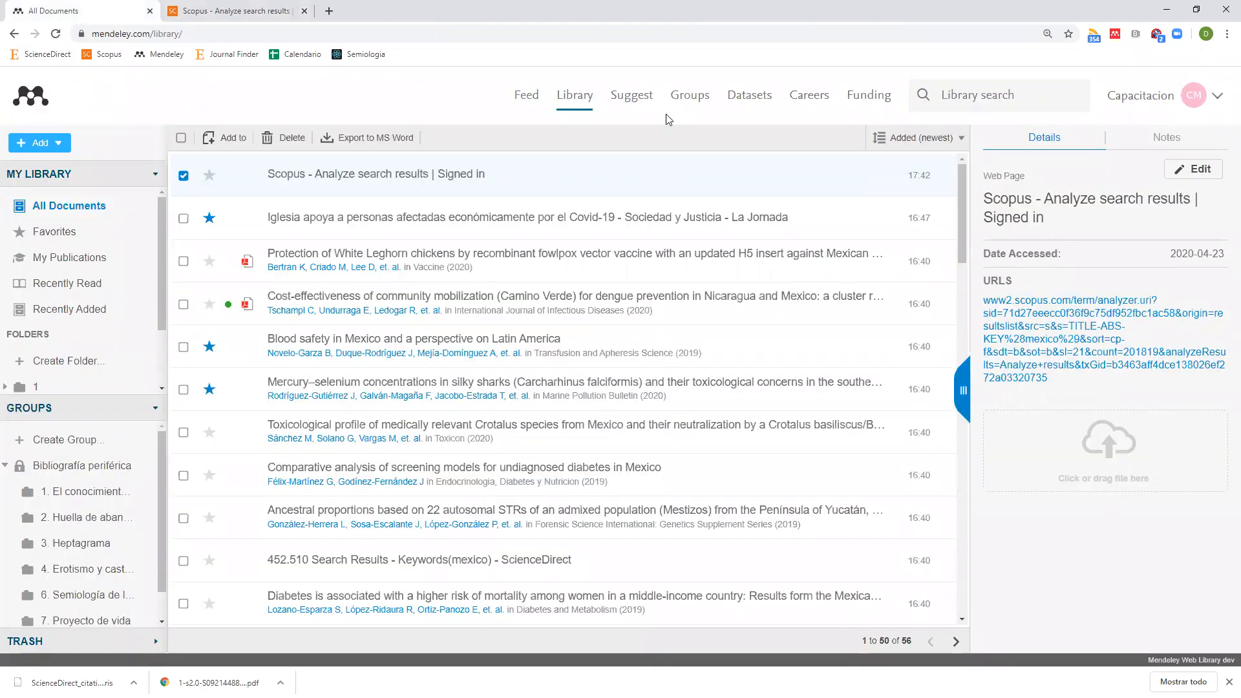
click(688, 103)
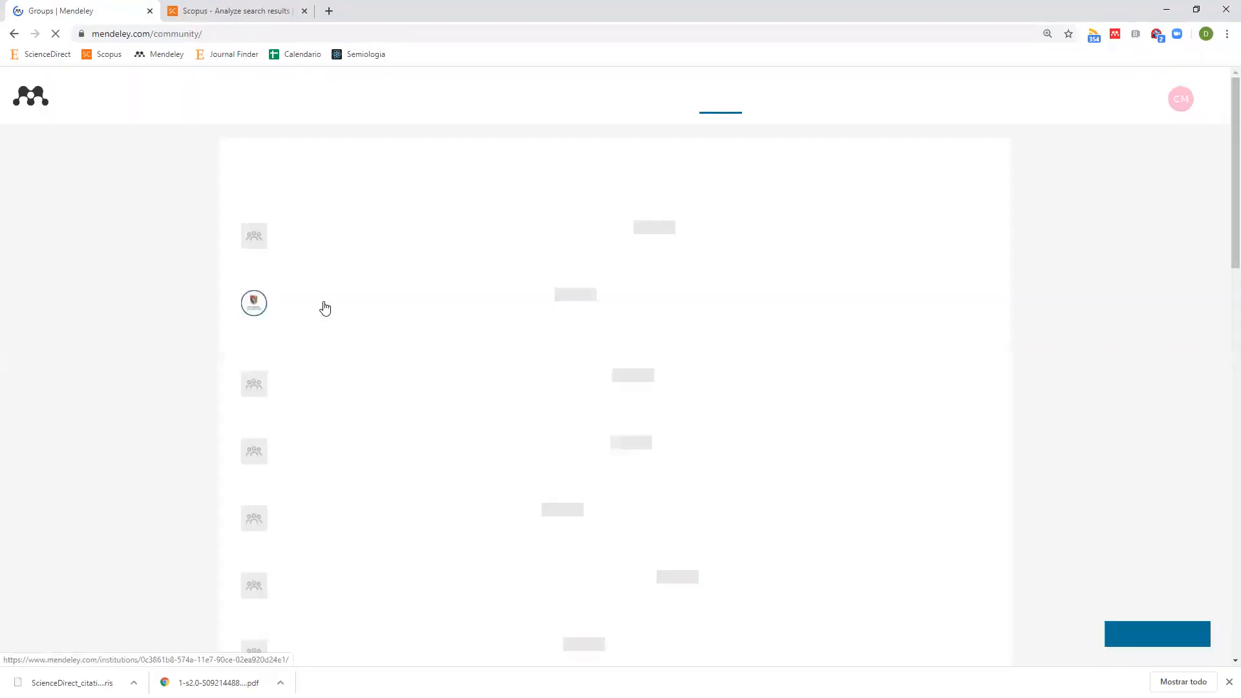
Open the Un nombre group page and bring up its Invite members form.
scroll(342, 318, down, 10)
scroll(323, 291, up, 3)
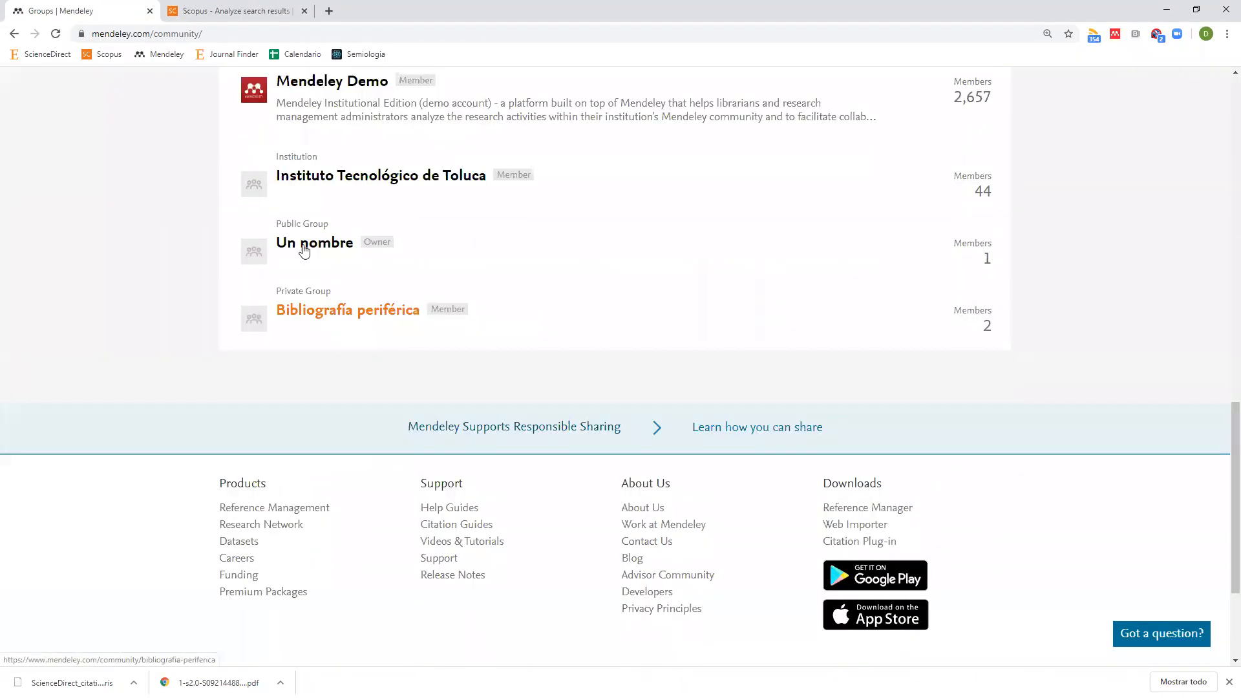
double_click(376, 245)
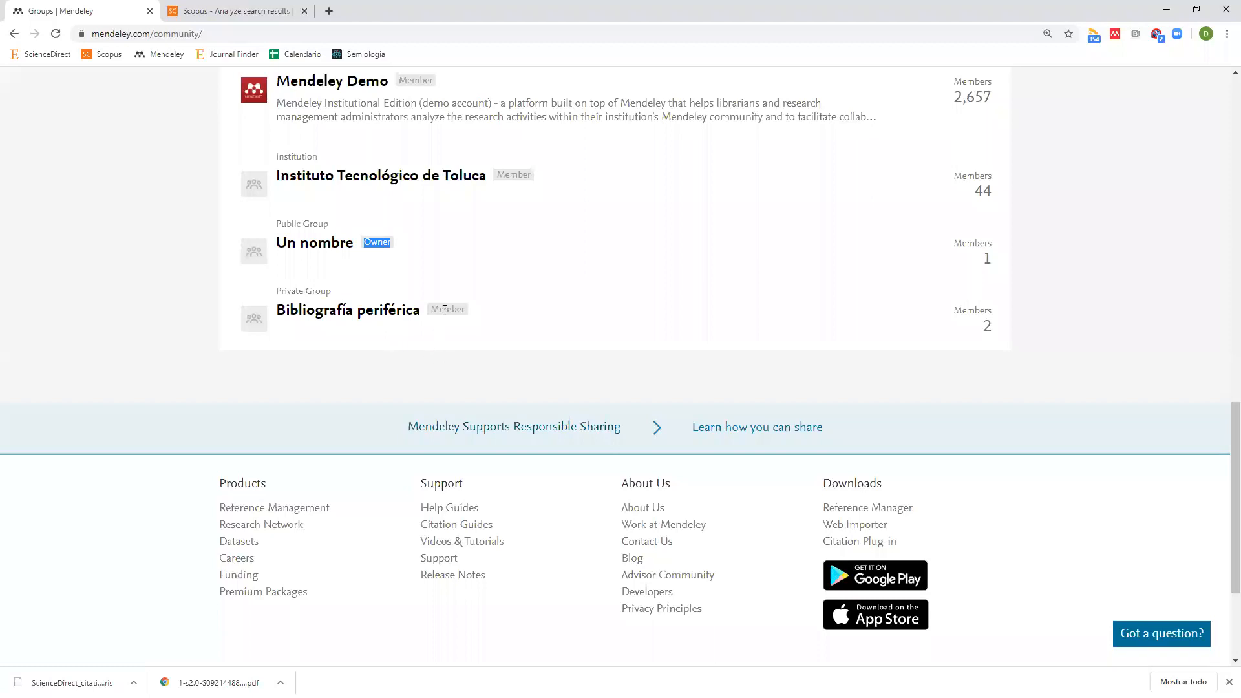
click(311, 247)
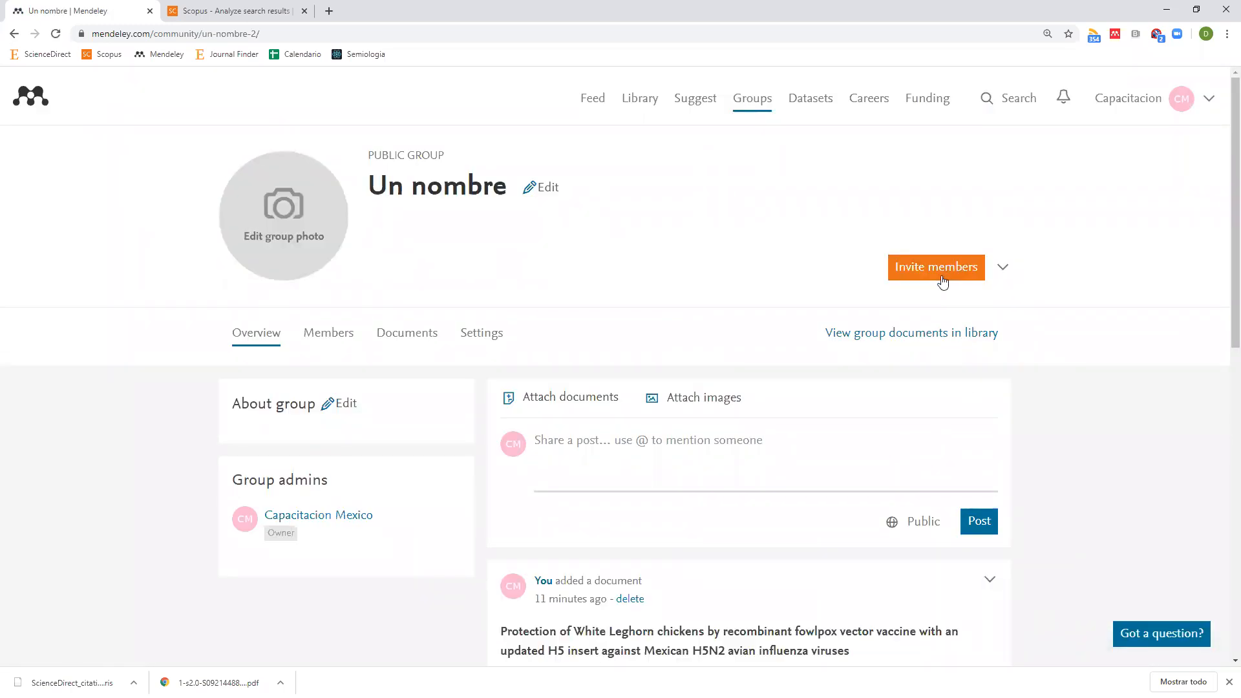
click(1001, 269)
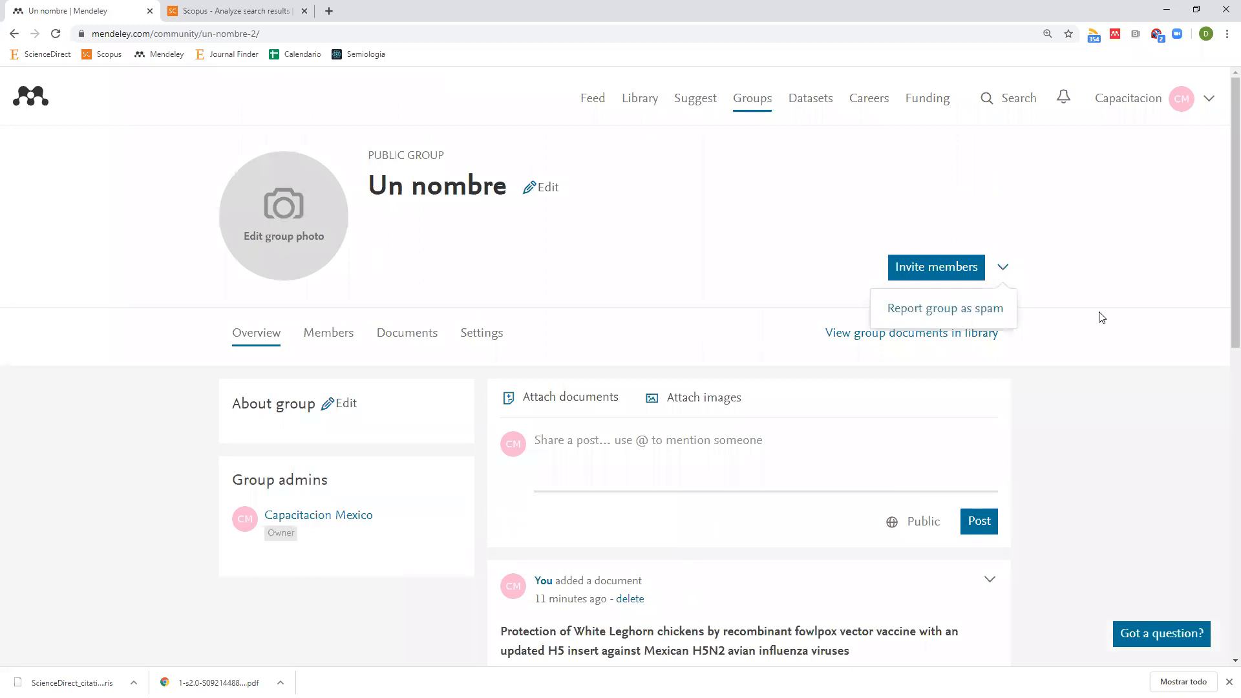
click(1115, 313)
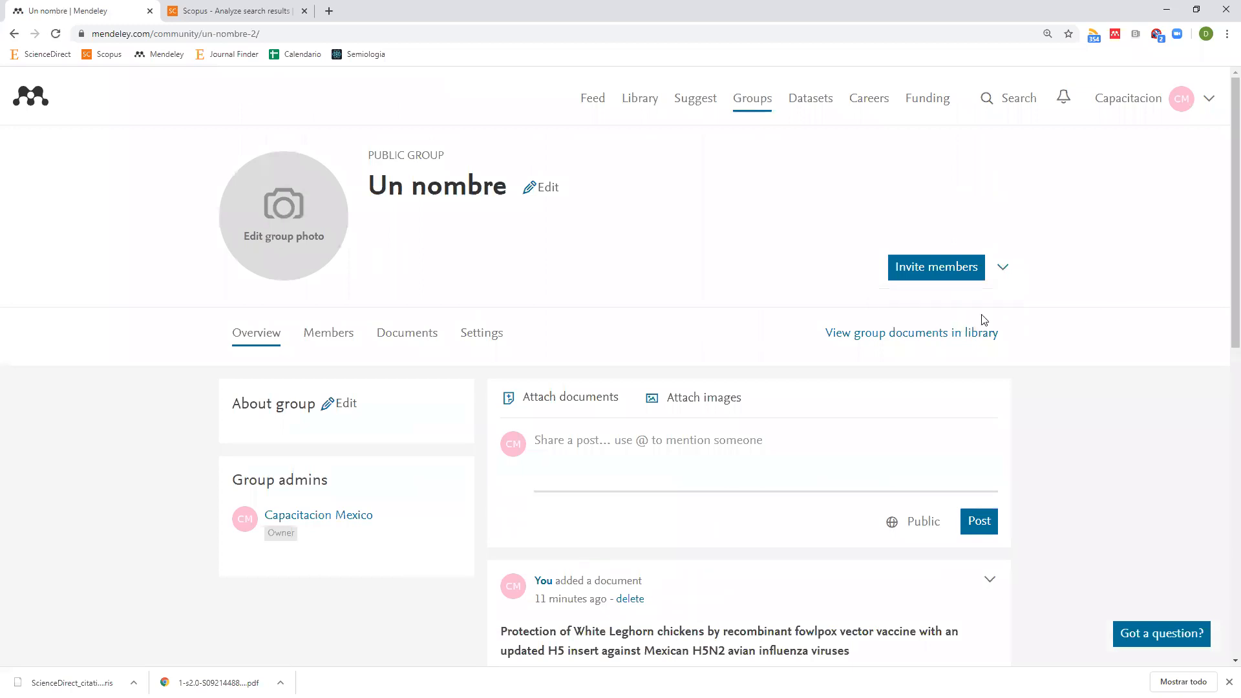
click(931, 270)
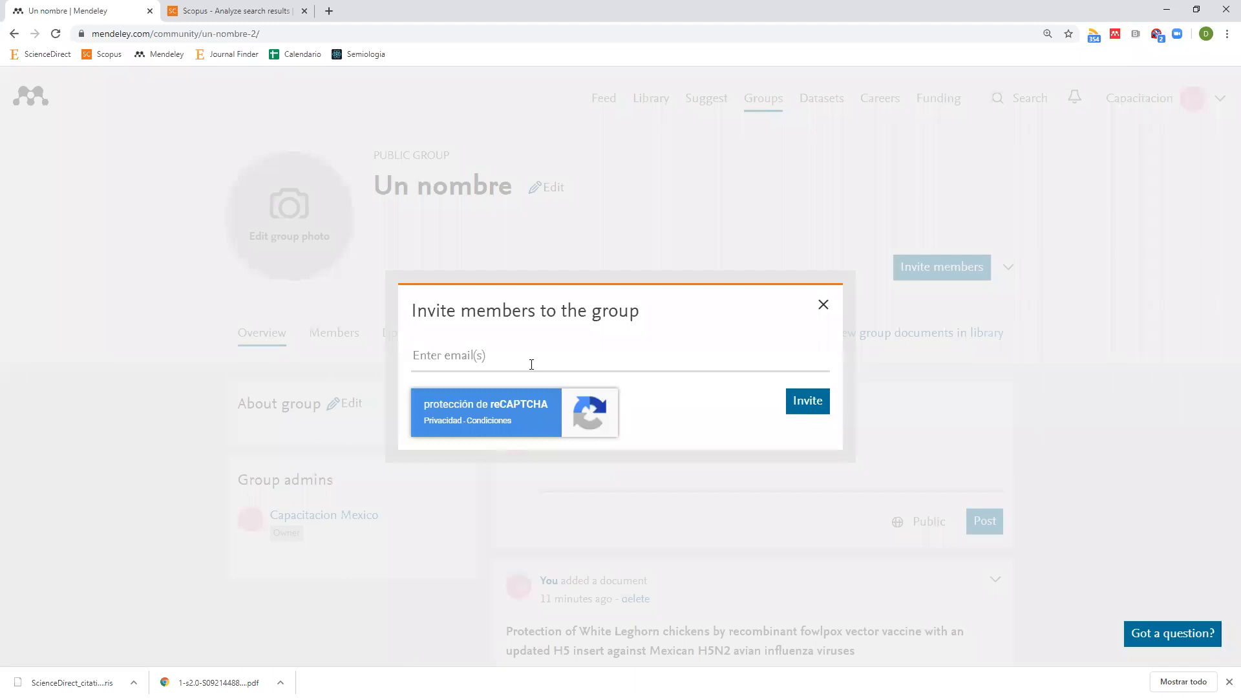
Close the Invite members to the group dialog, returning to the Un nombre Overview.
click(819, 309)
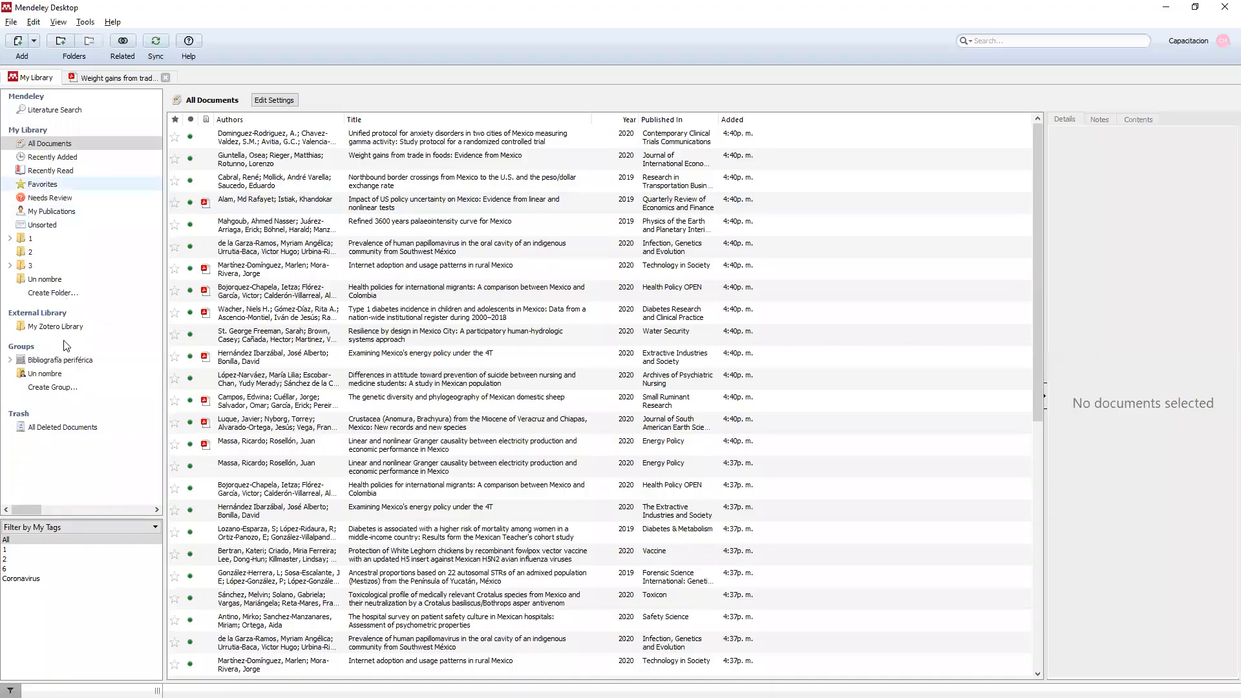
Open the web library and list the 41 documents of the Bibliografía periférica group.
click(58, 360)
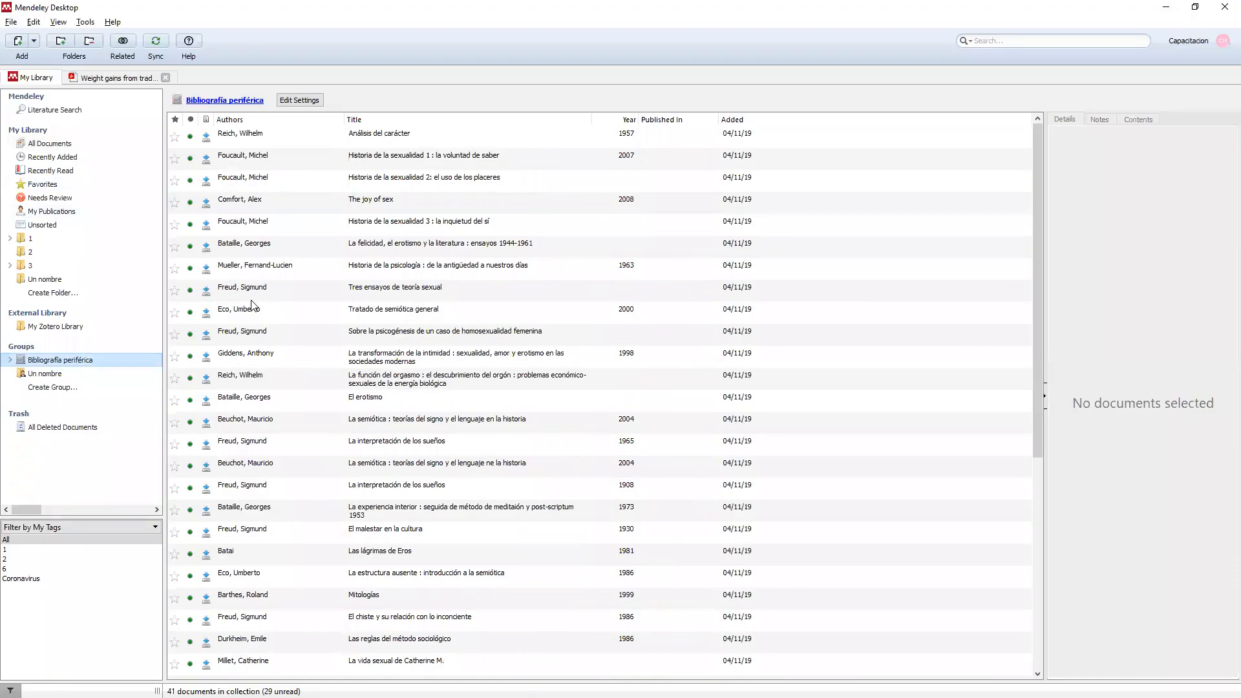
key(alt+Tab)
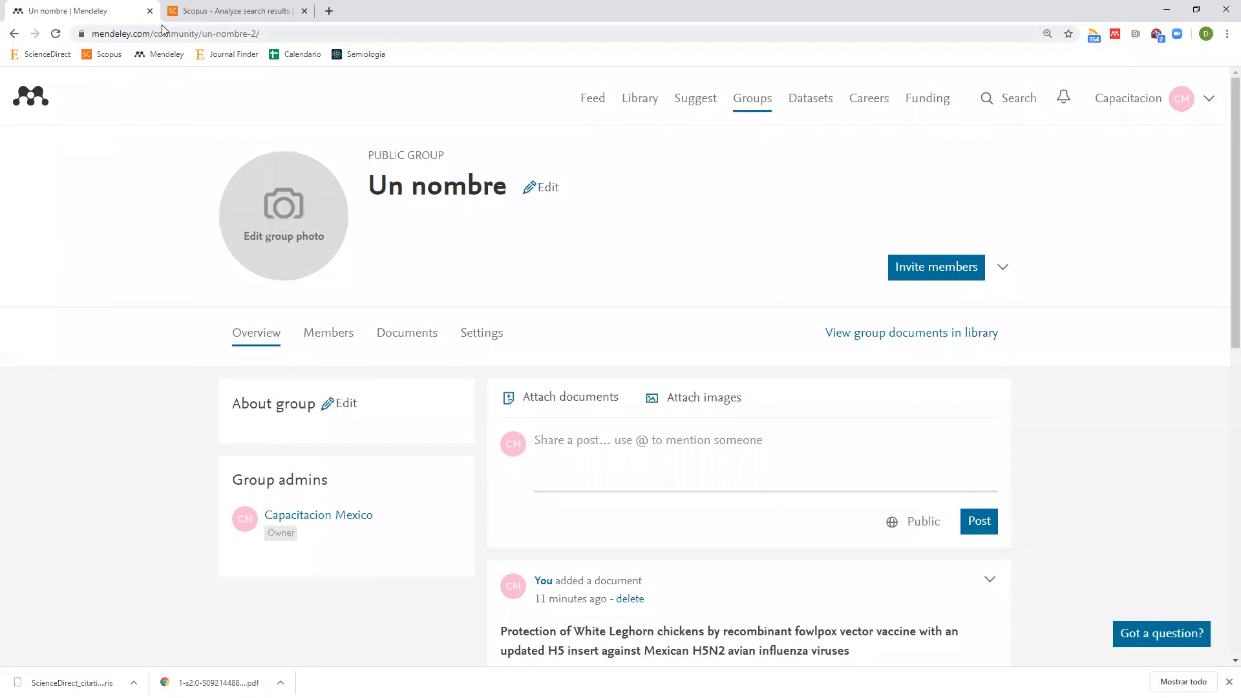
click(636, 110)
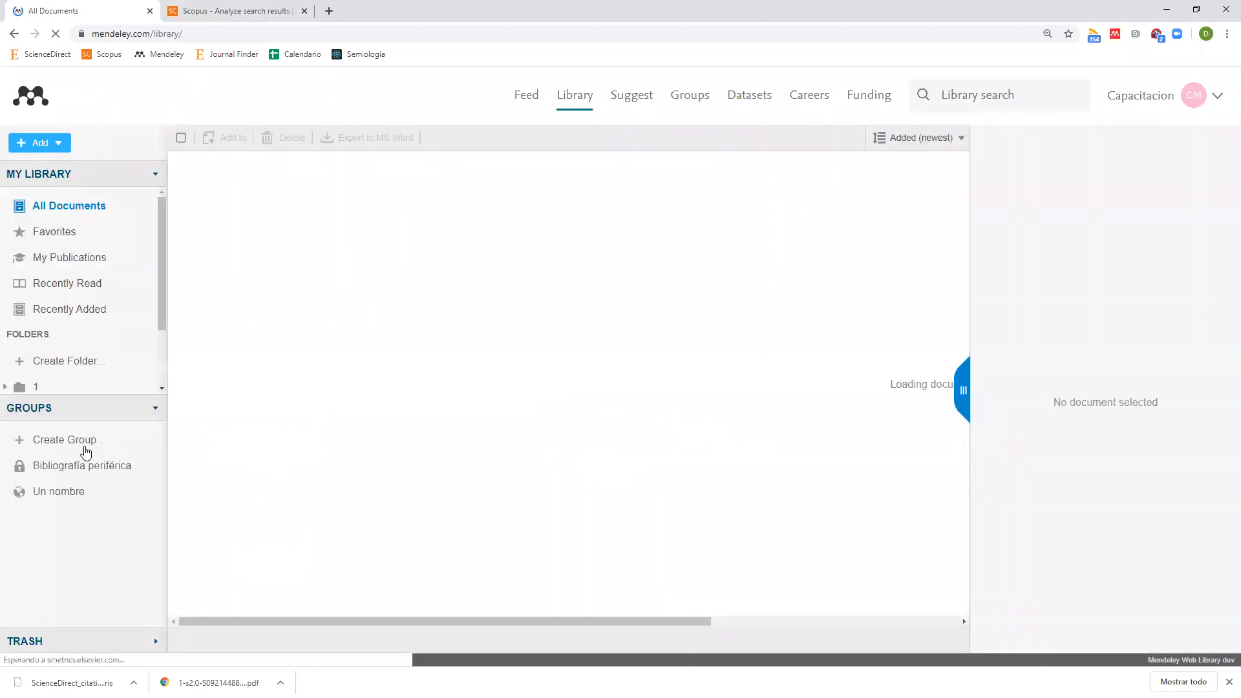
click(65, 475)
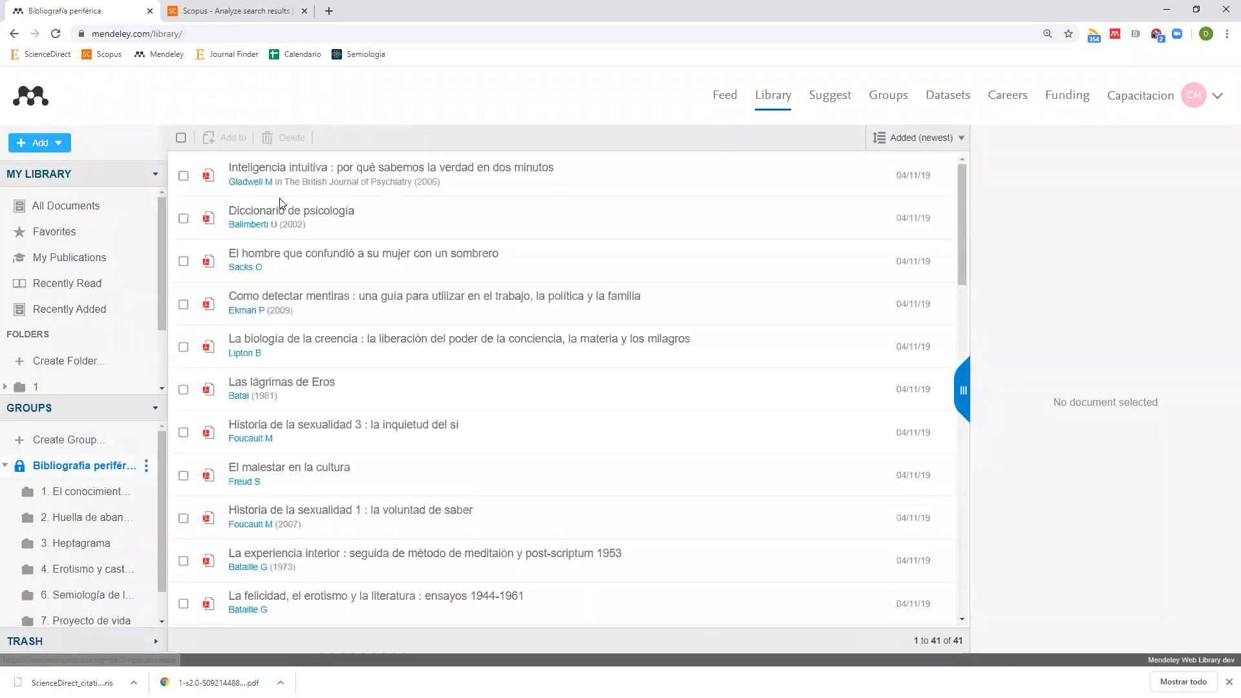
In Mendeley Desktop, sort the group by title and open Gladwell's Inteligencia intuitiva PDF.
key(alt+Tab)
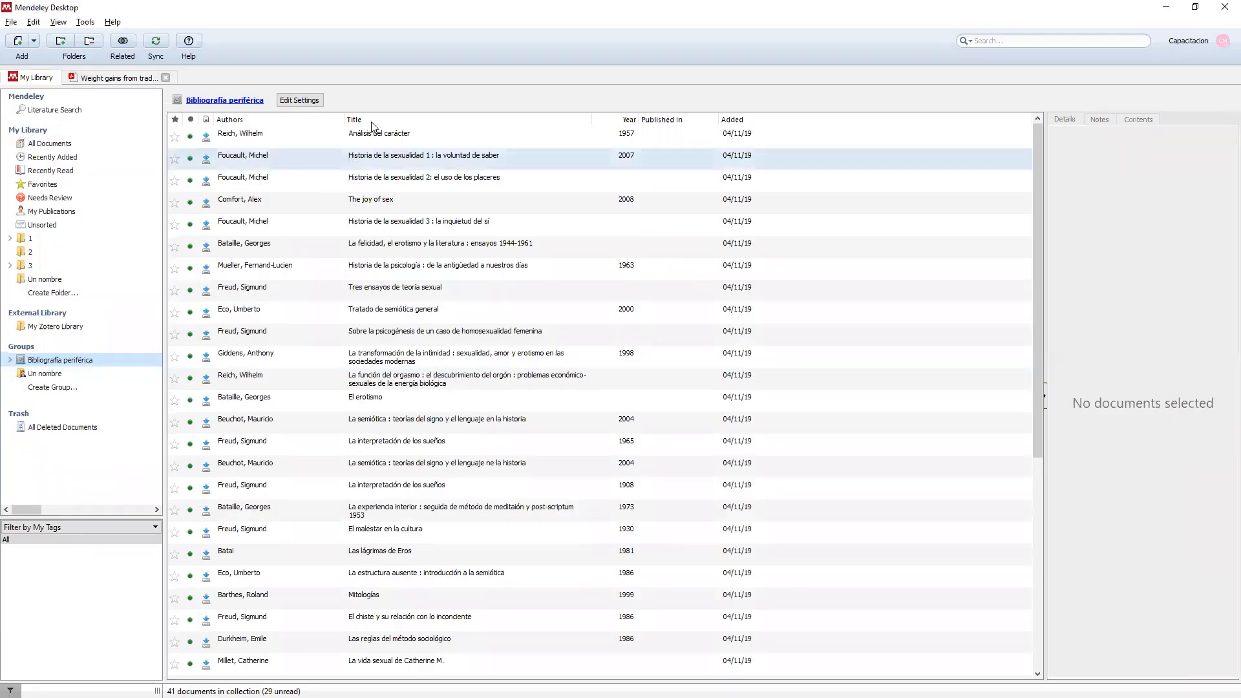
click(379, 120)
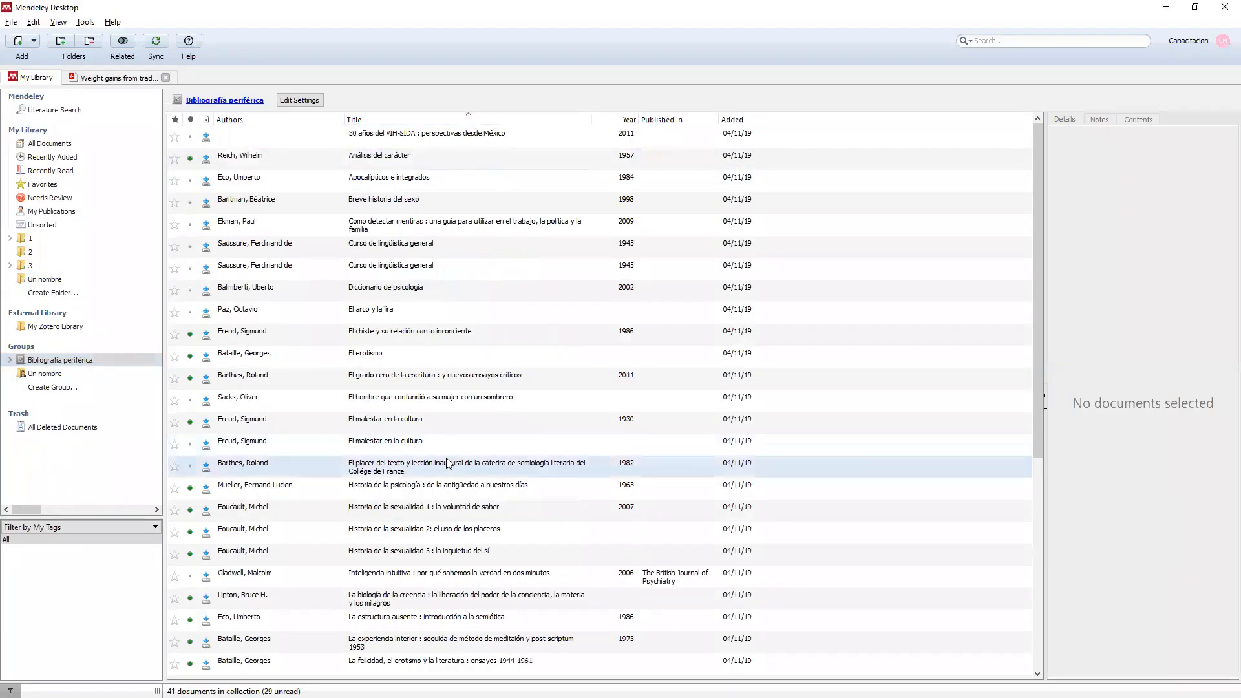
scroll(412, 491, down, 1)
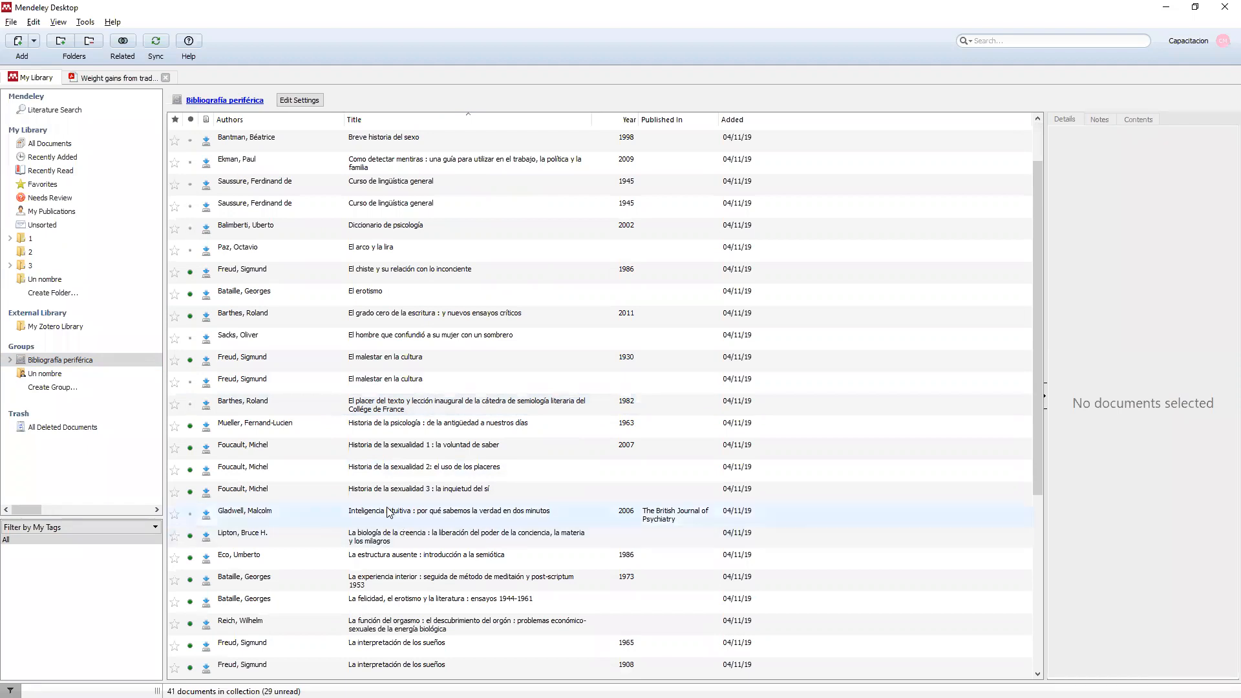
click(206, 515)
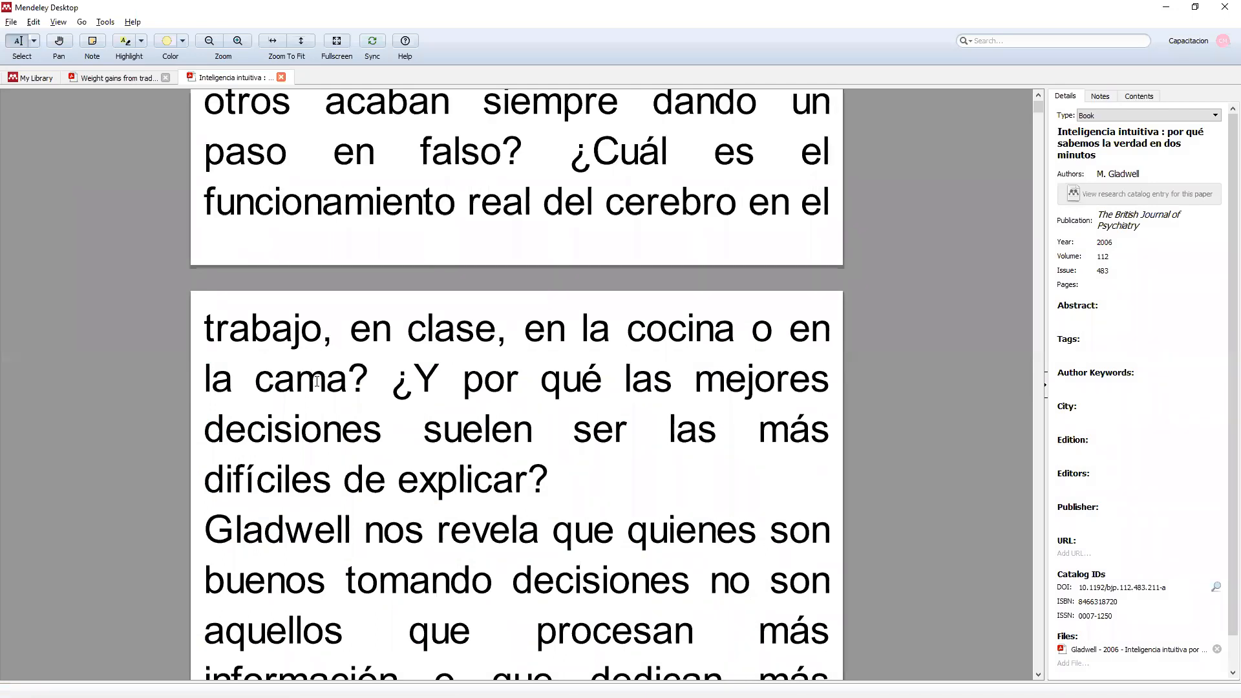
scroll(315, 368, up, 5)
scroll(318, 381, up, 7)
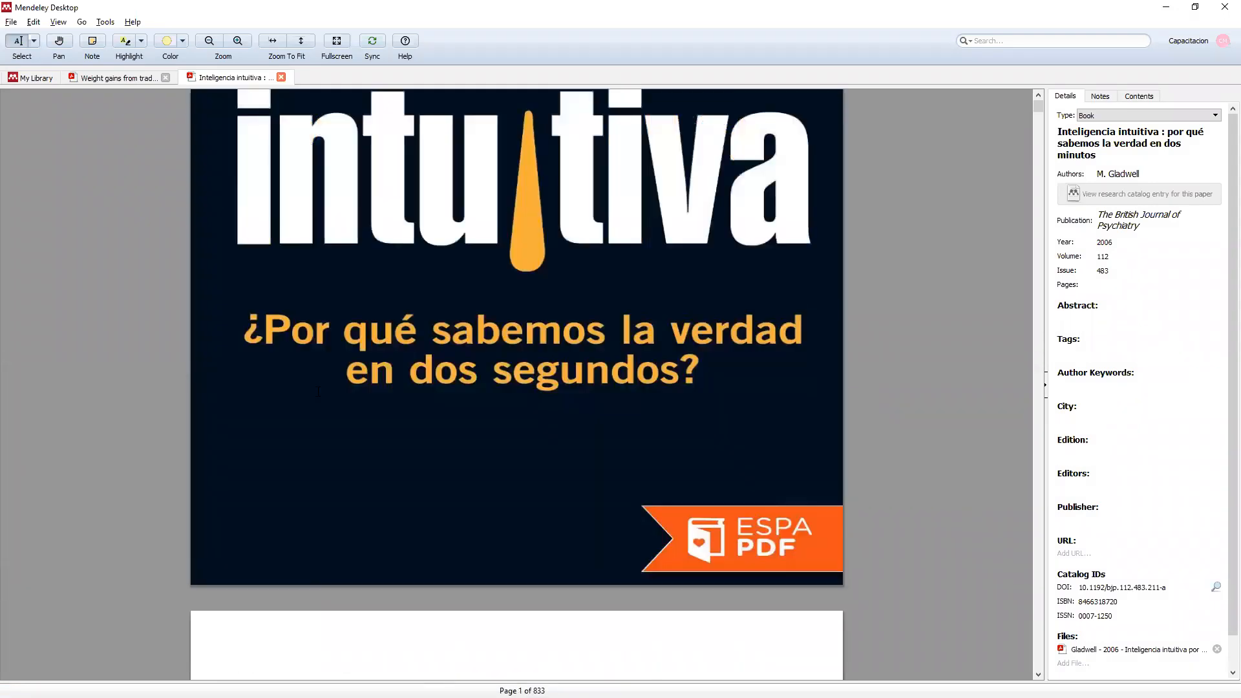
scroll(317, 394, down, 11)
scroll(317, 404, down, 11)
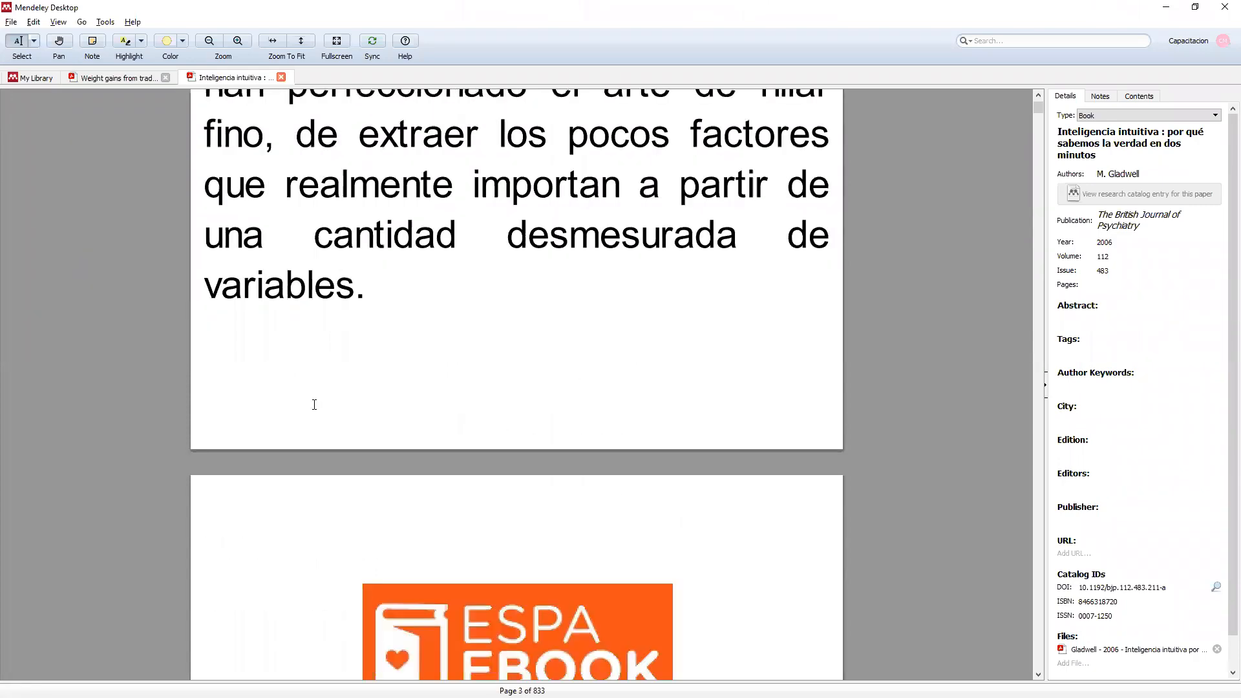
scroll(314, 388, up, 3)
scroll(314, 386, up, 12)
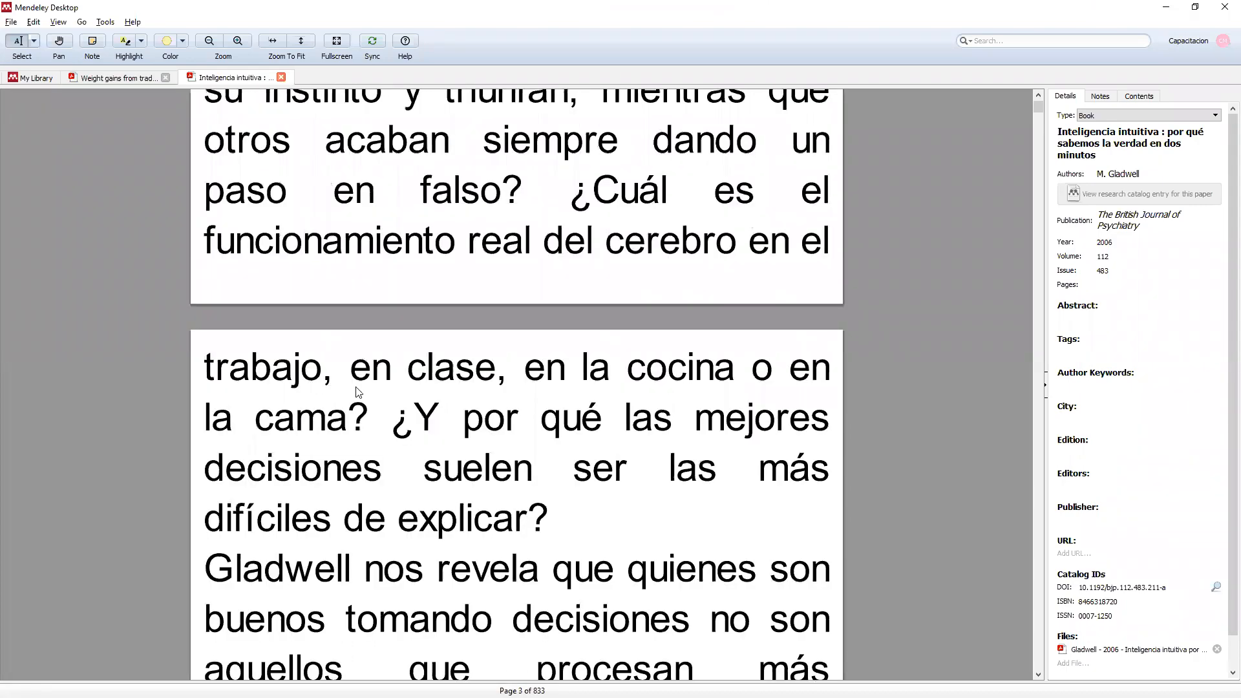
key(alt+Tab)
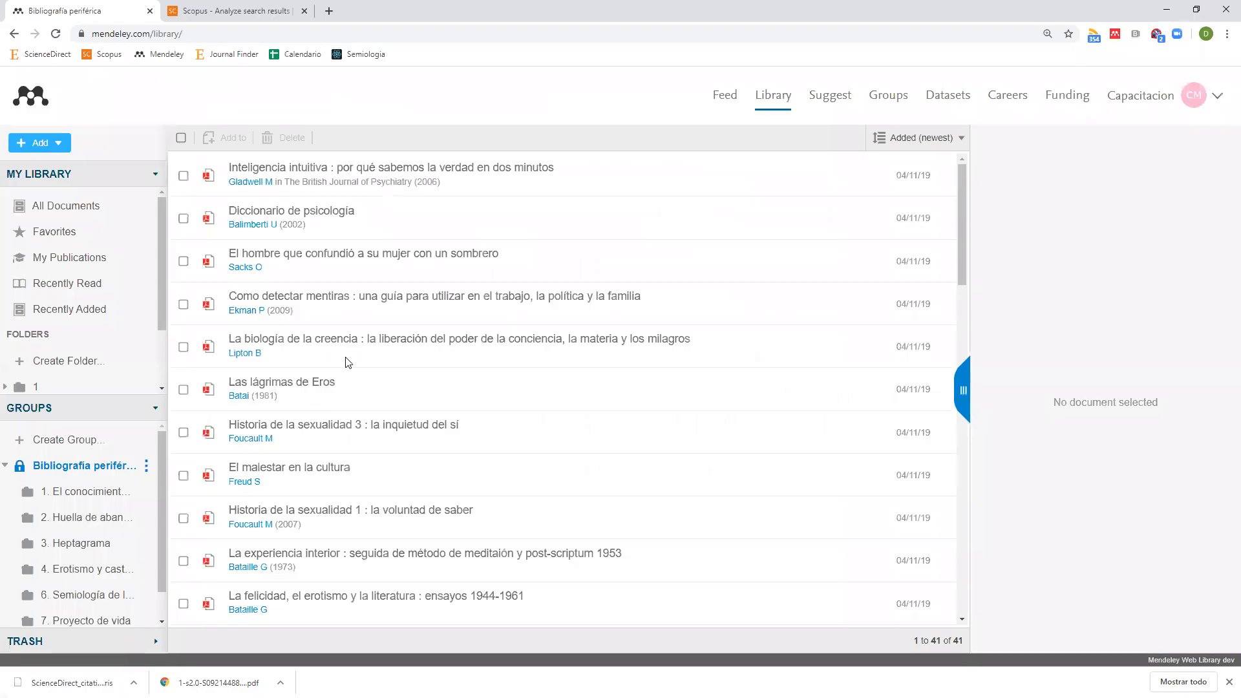
Open Inteligencia intuitiva in the web reader and set the text highlighter to lavender.
click(207, 176)
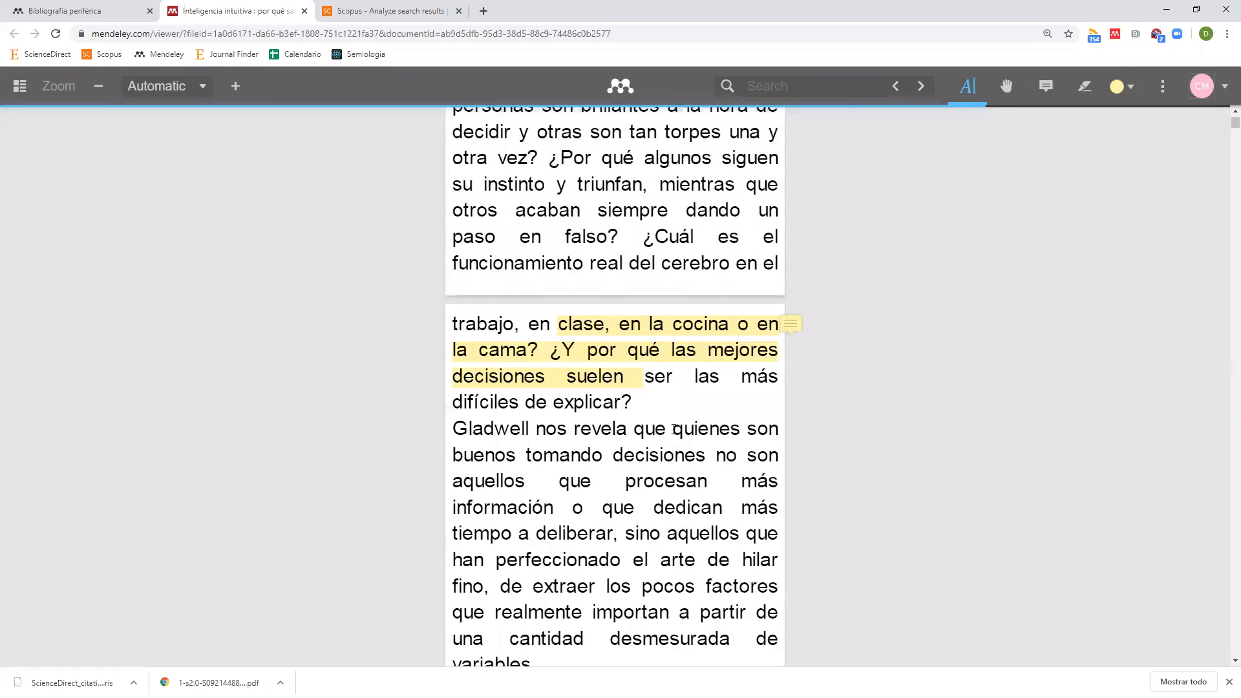
drag(674, 428, 705, 459)
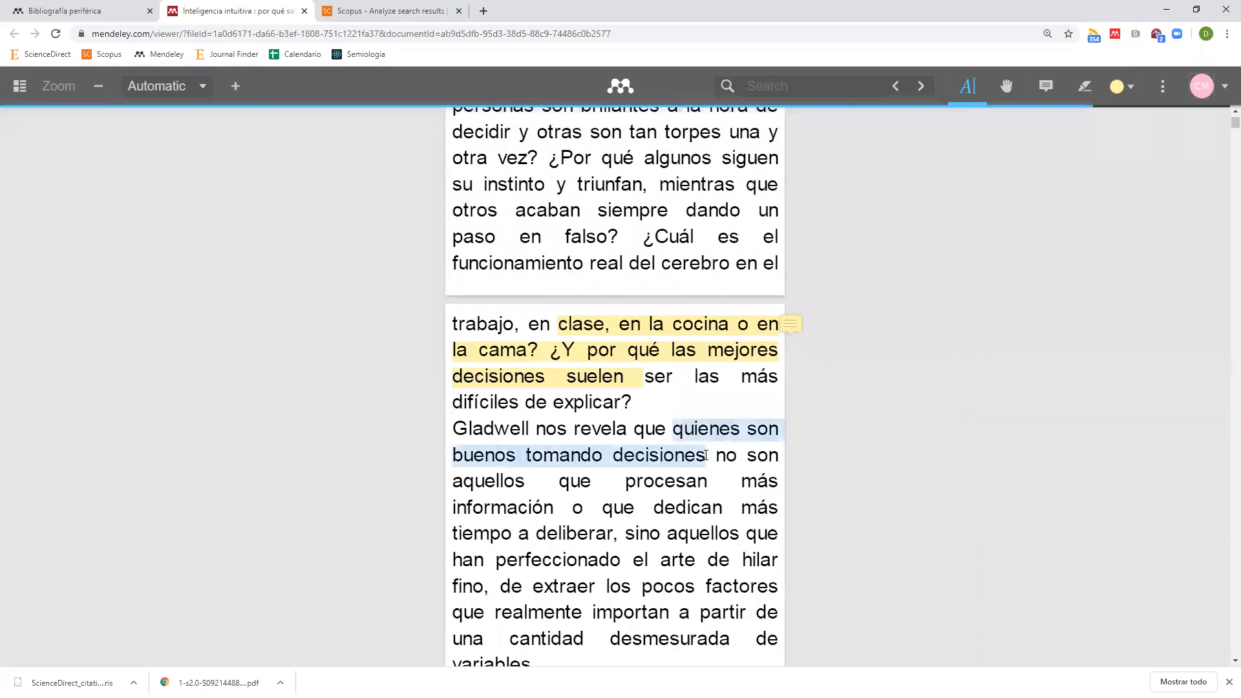
click(1129, 96)
click(1102, 134)
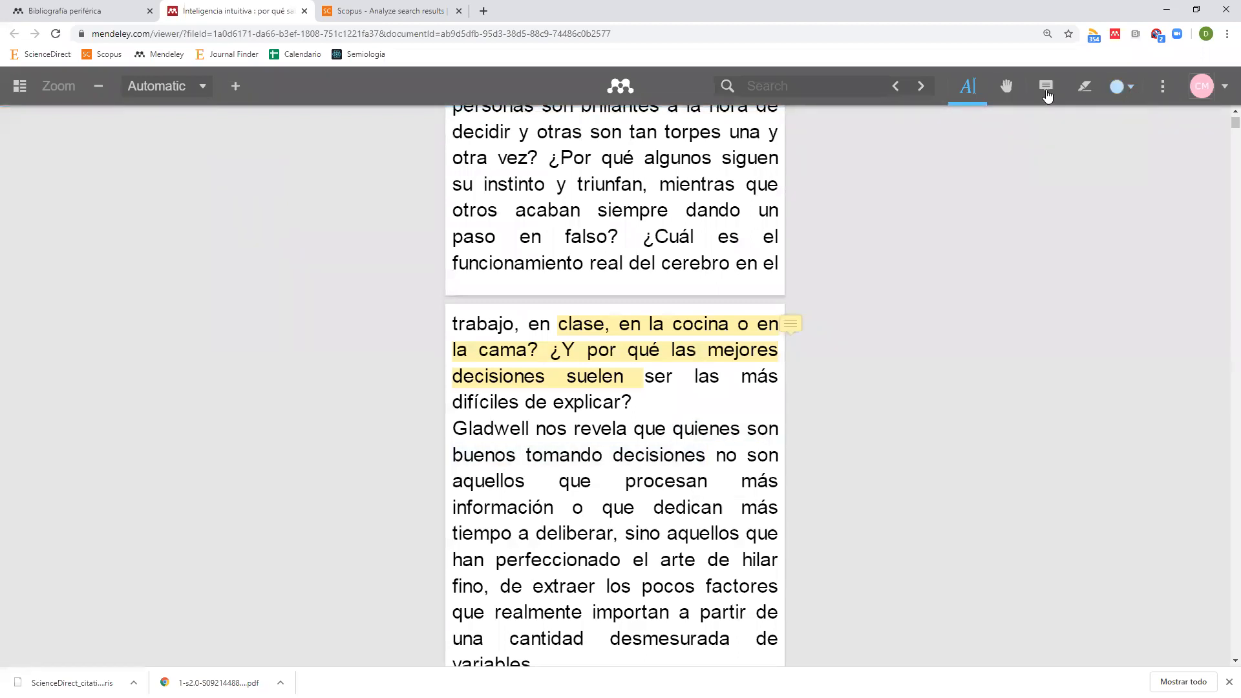
click(1087, 87)
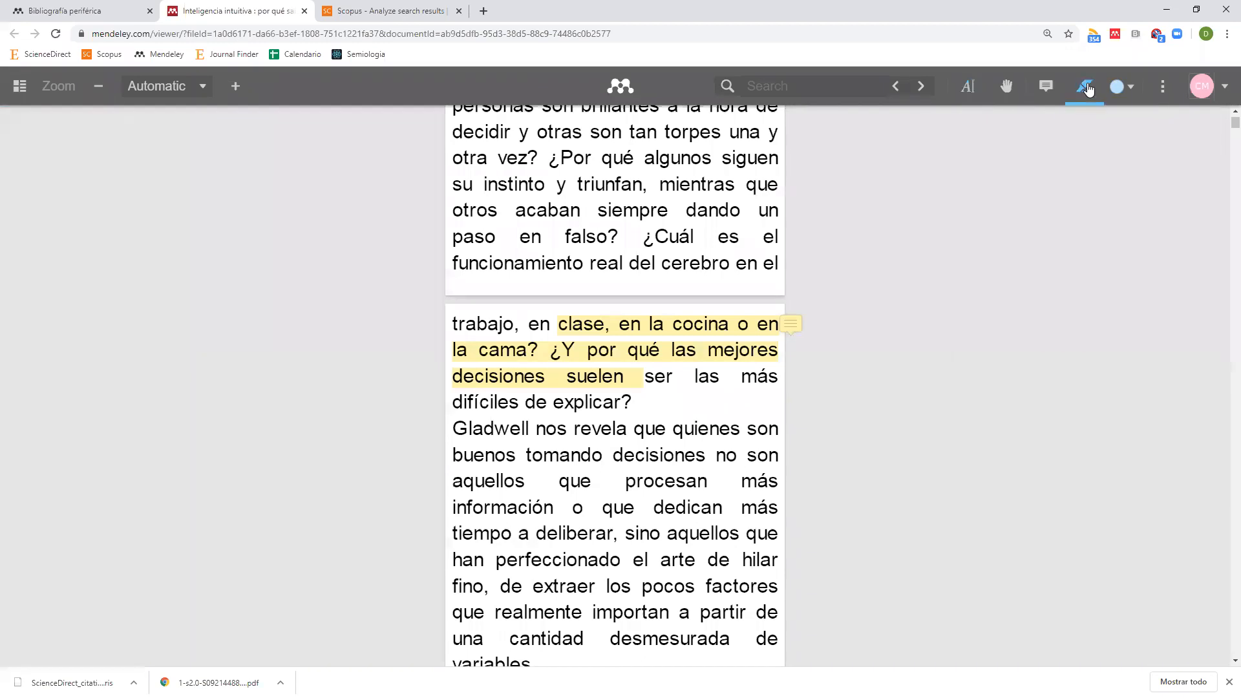
click(1122, 87)
click(1124, 132)
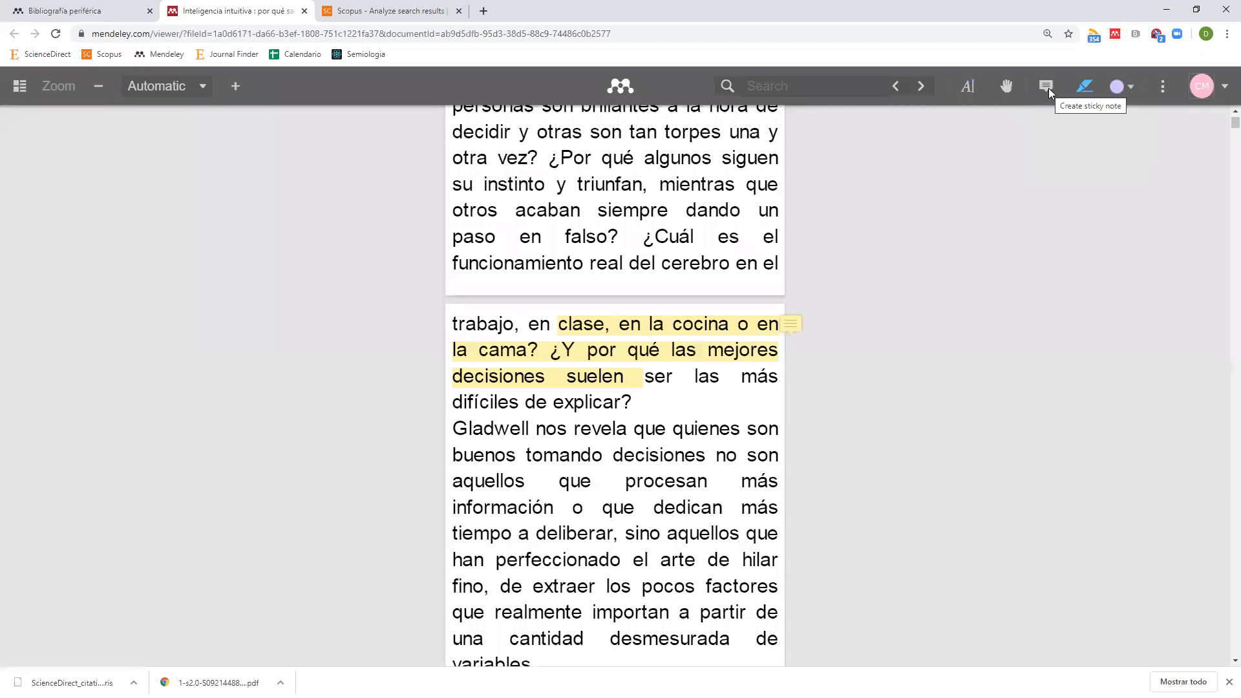
Highlight the passages 'decisiones…procesan' and 'dedican…el arte', then close the document.
drag(619, 457, 714, 483)
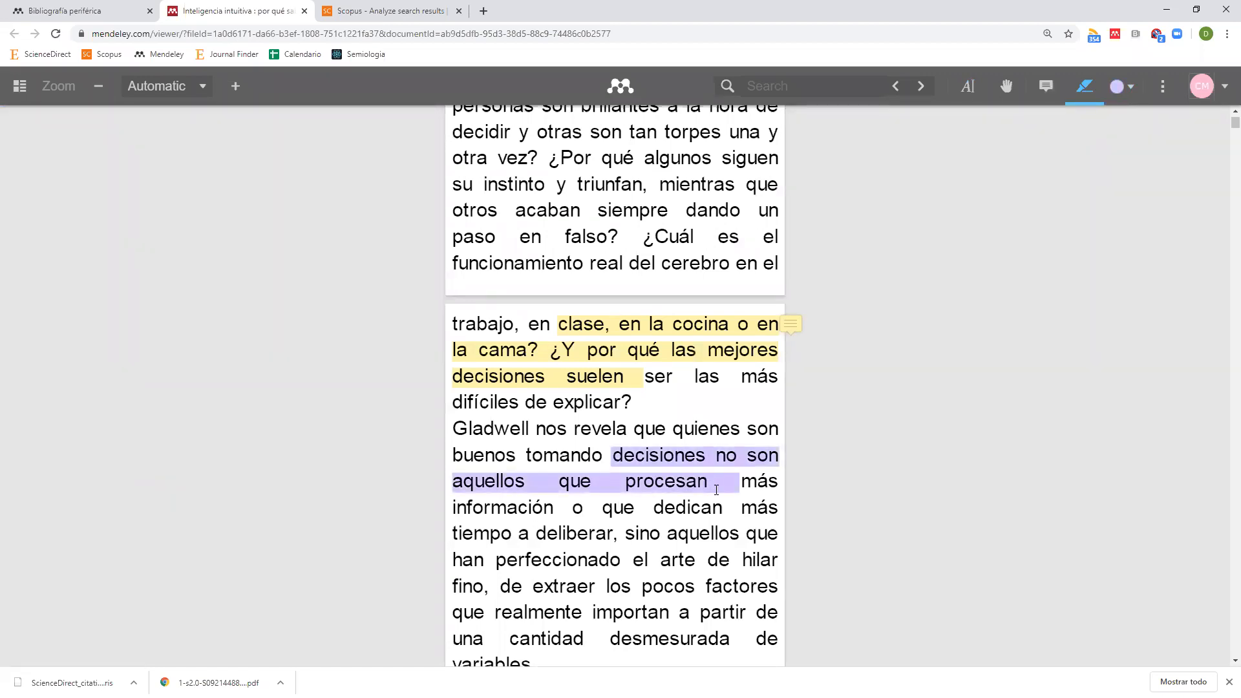
mouse_move(655, 508)
mouse_down()
mouse_move(621, 536)
mouse_move(707, 561)
mouse_up()
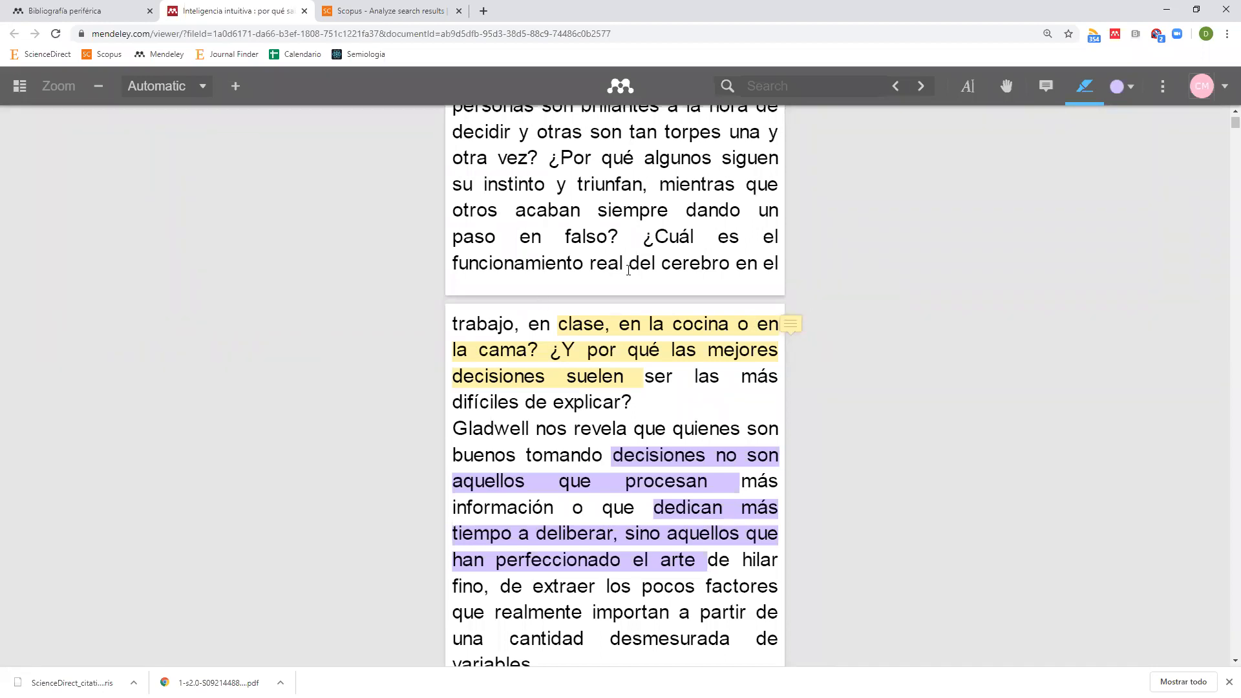
click(305, 11)
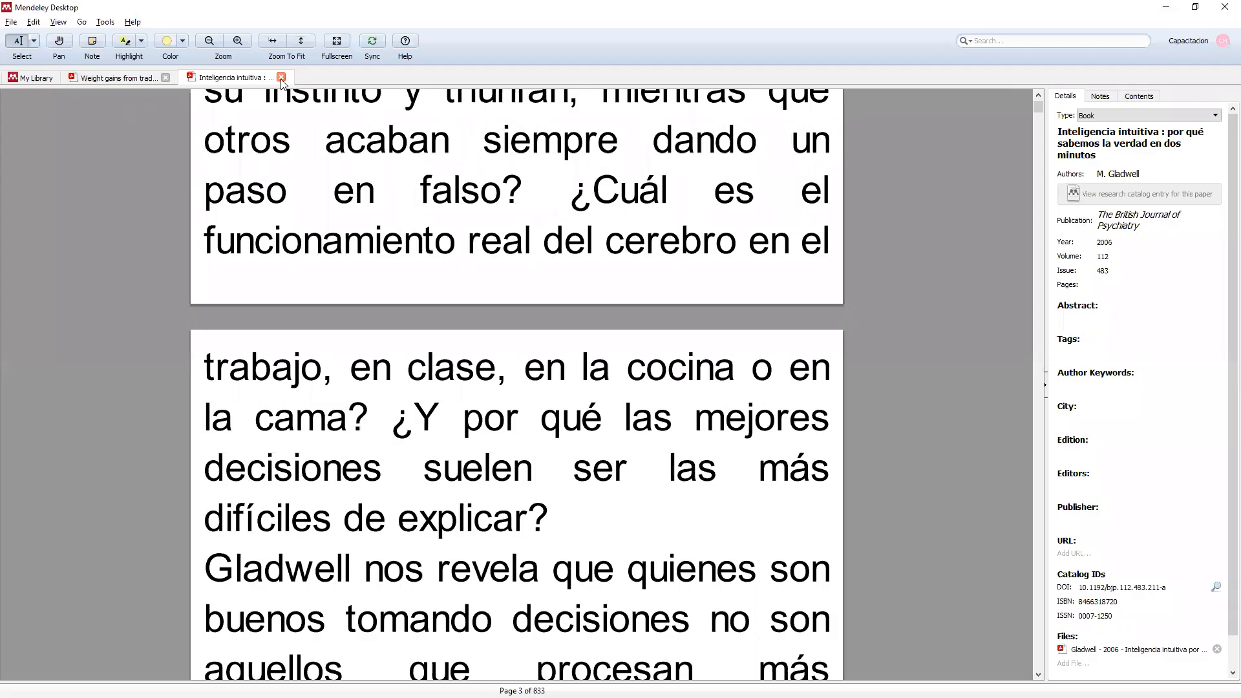
Close the Inteligencia intuitiva and Weight gains from trade PDFs and sync with the web account.
click(281, 78)
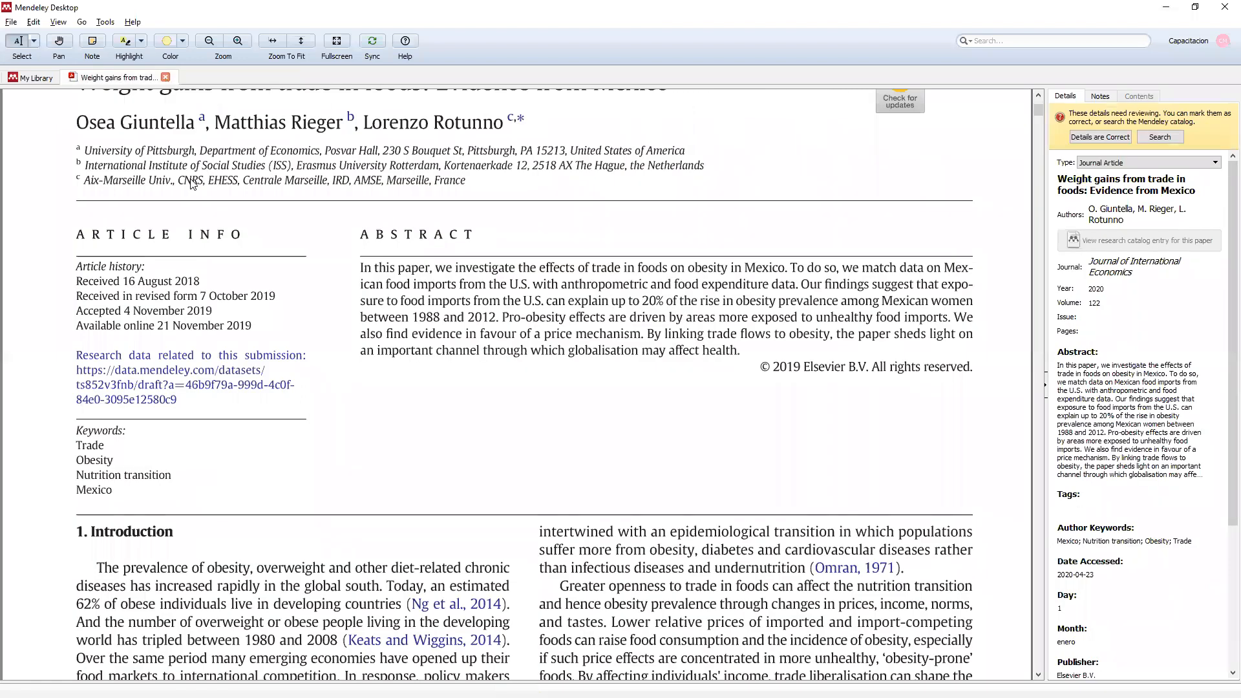
click(166, 78)
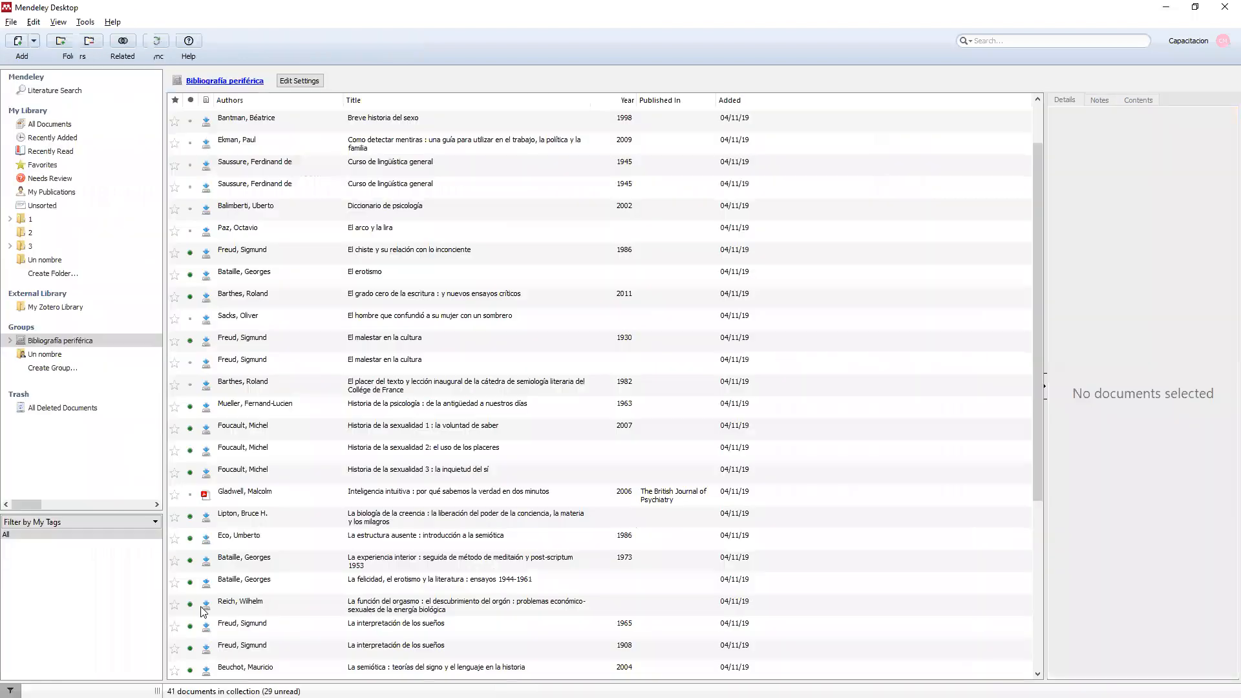
click(166, 41)
click(206, 496)
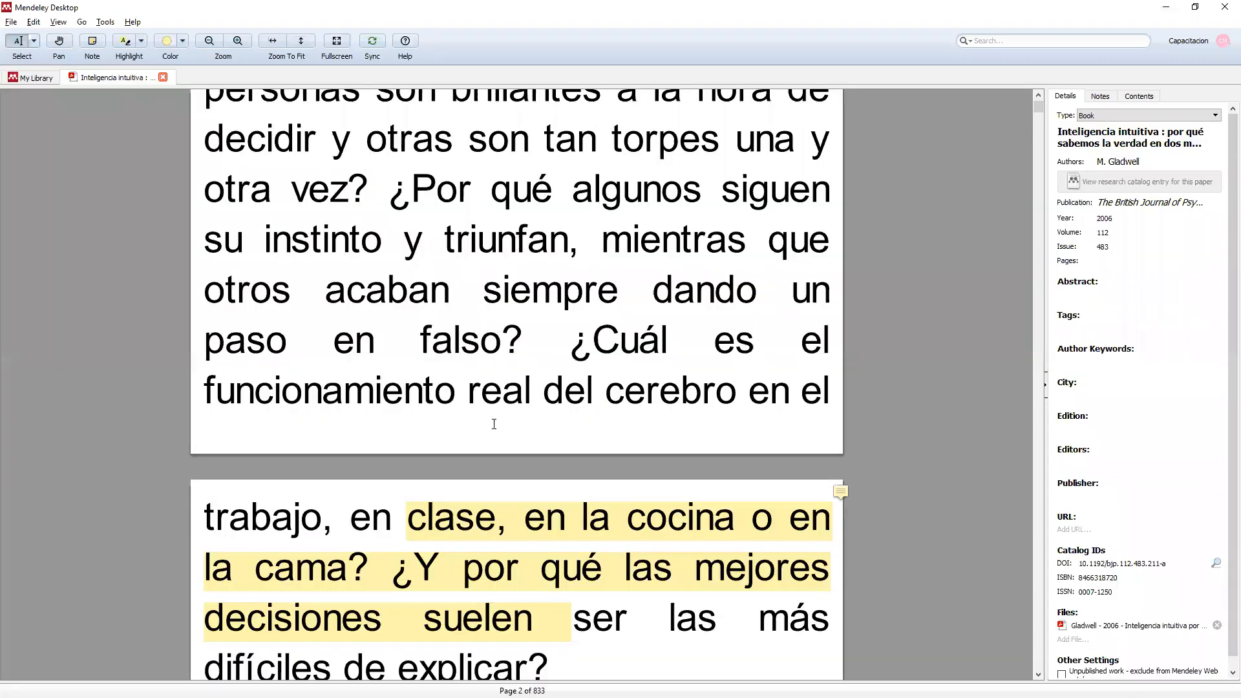
scroll(493, 423, down, 2)
scroll(517, 388, down, 2)
scroll(562, 388, down, 3)
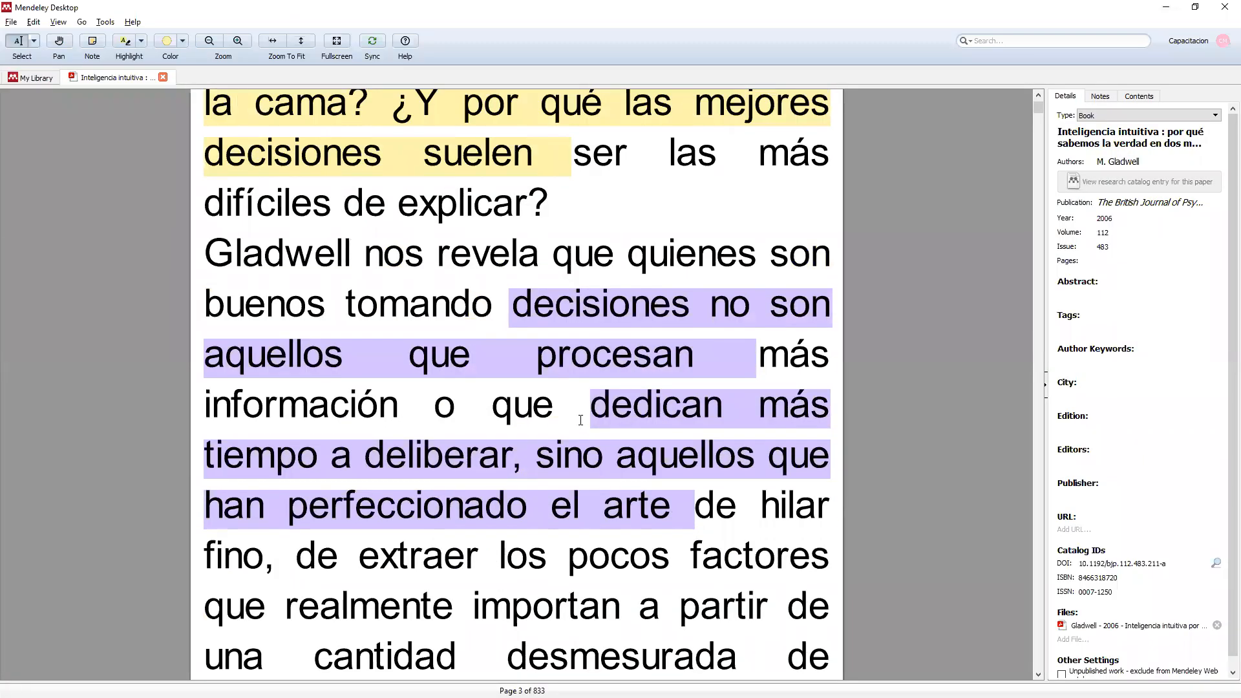
scroll(580, 420, up, 2)
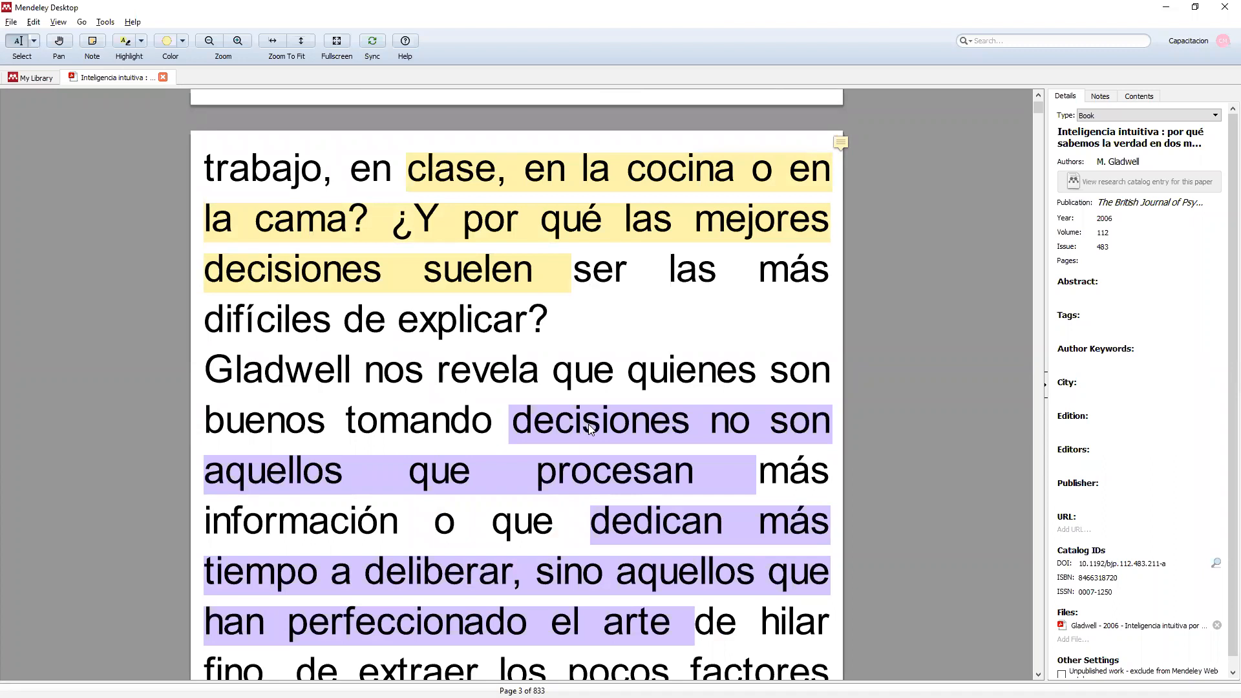
scroll(198, 115, down, 1)
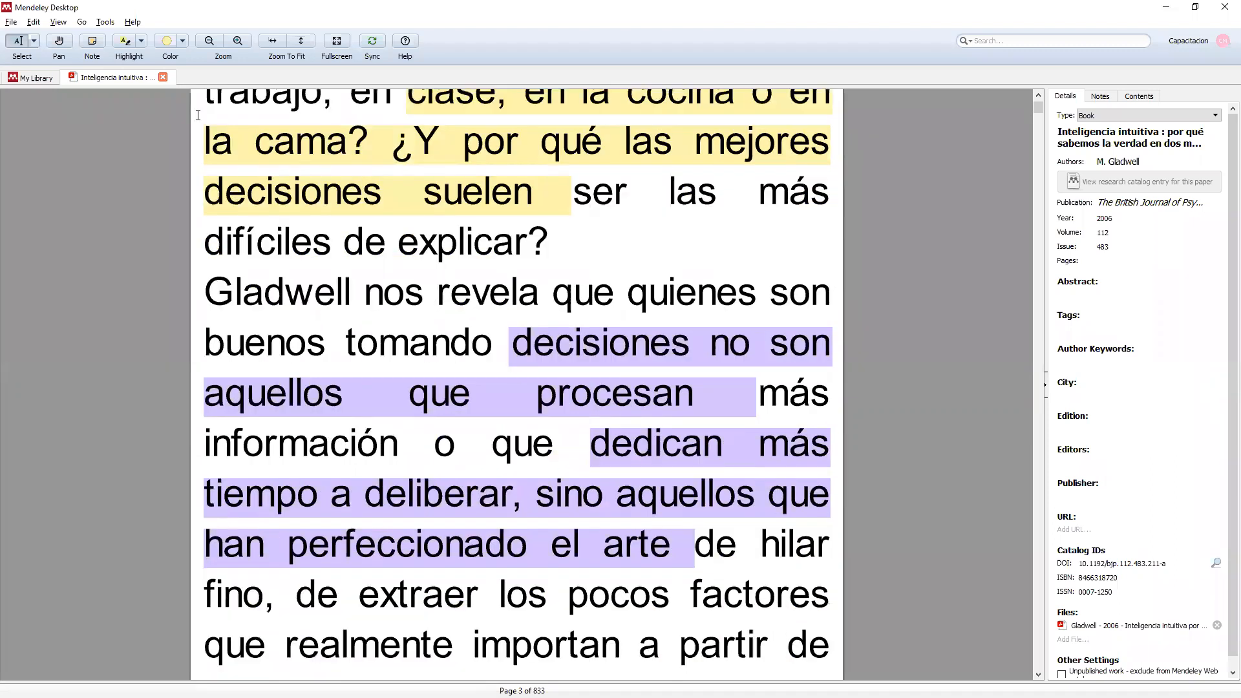
click(163, 78)
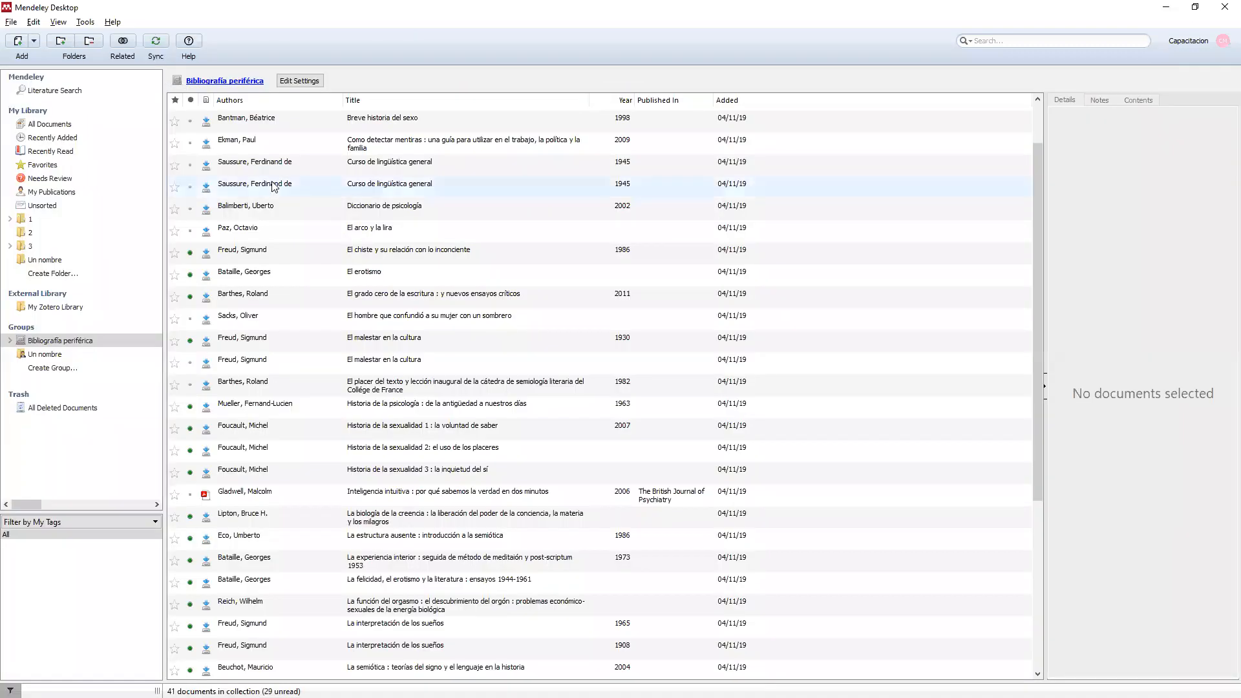